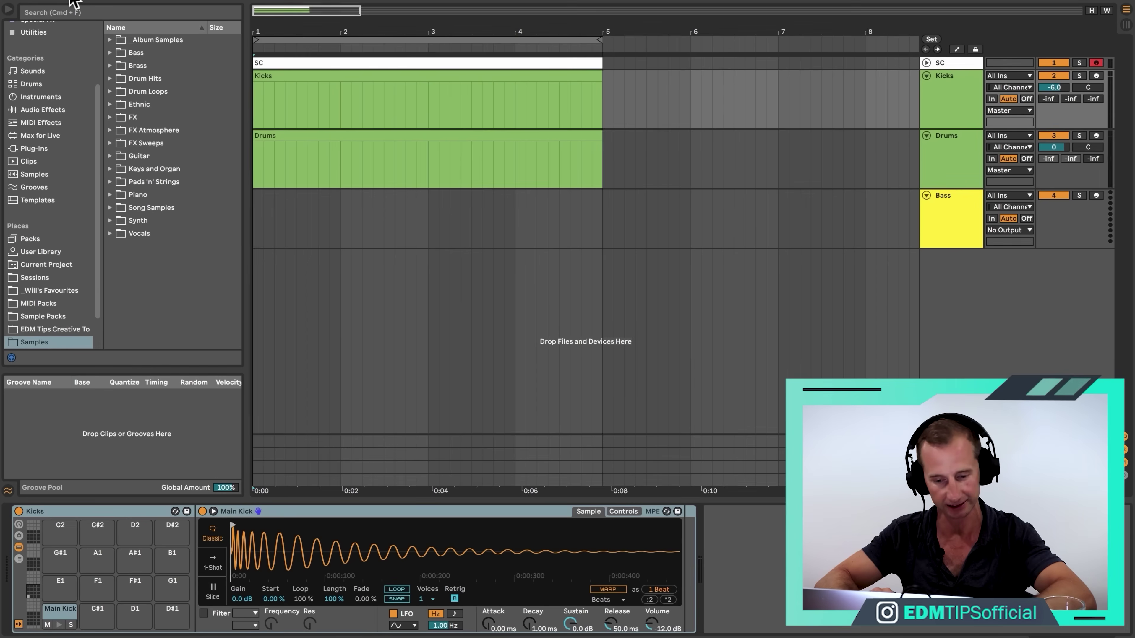
Step: Set the project tempo to 175 BPM
{"action": "type", "text": "7"}
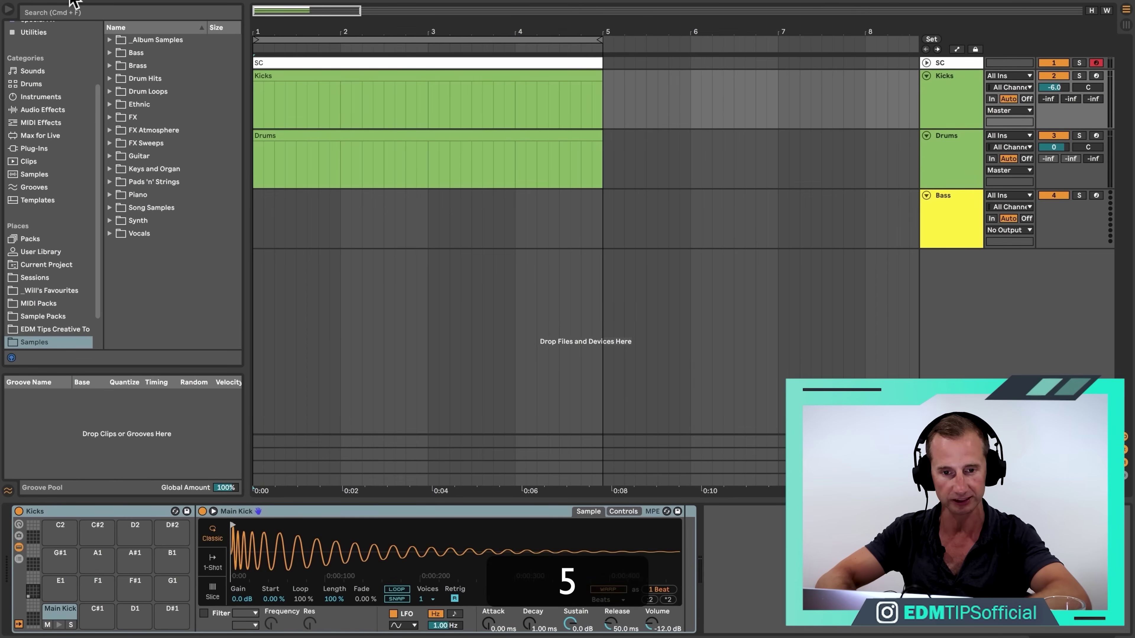
{"action": "key", "text": "Return"}
{"action": "left_click", "coordinate": [460, 217]}
Step: Save the Live set as "Liquidity in Bass" in the Sessions folder
{"action": "key", "text": "super+s"}
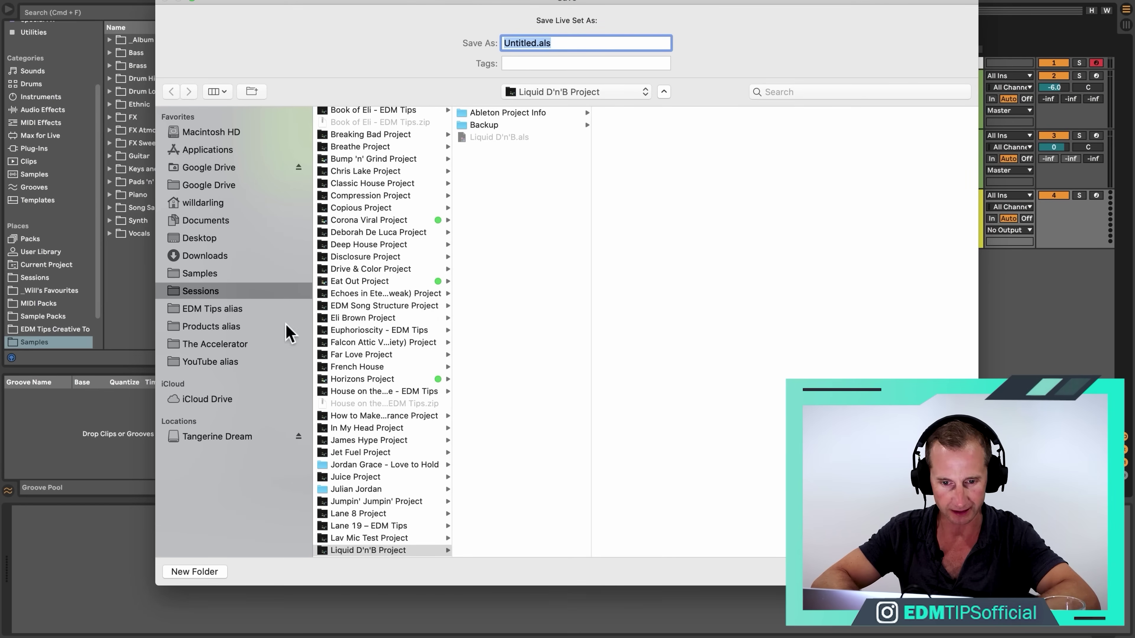
{"action": "left_click", "coordinate": [214, 275]}
{"action": "left_click", "coordinate": [214, 290]}
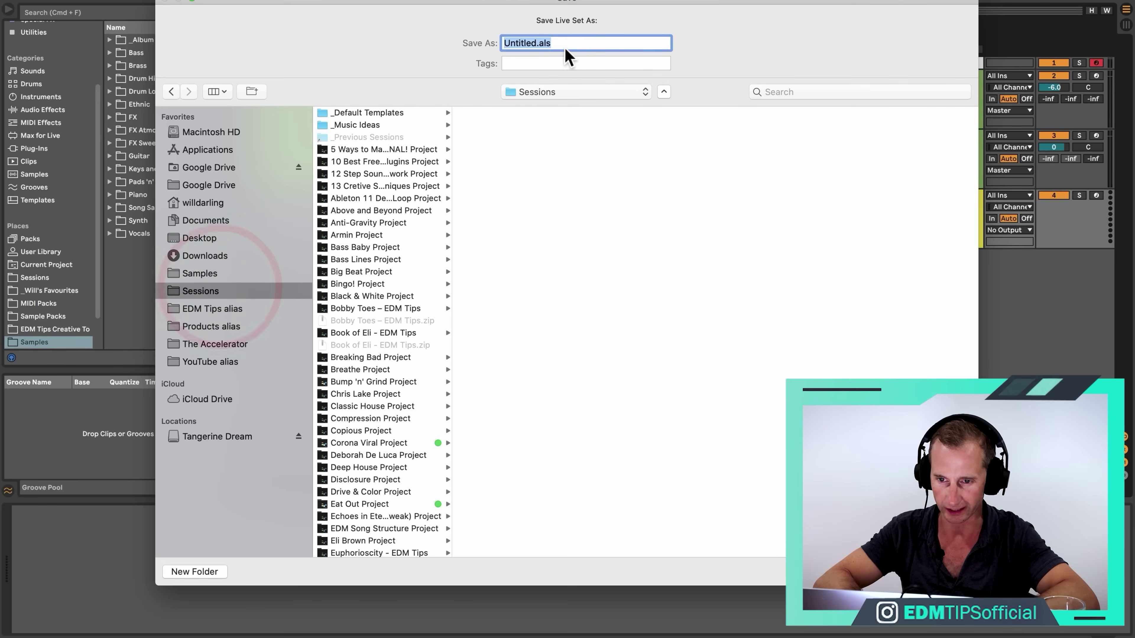
{"action": "type", "text": "Liquidity in A"}
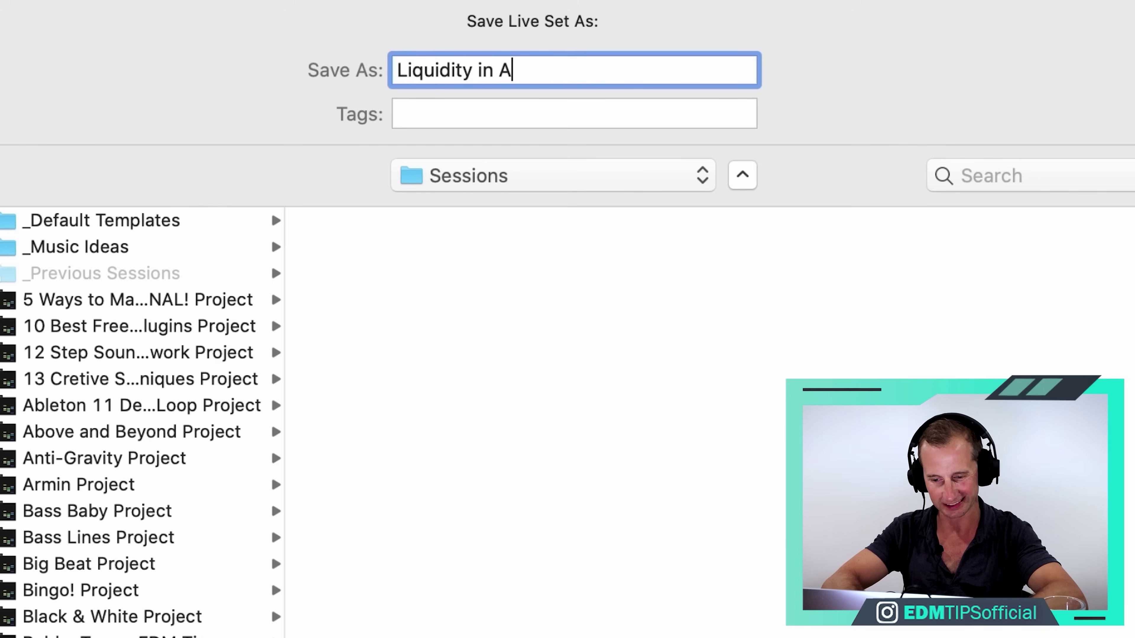
{"action": "type", "text": "sss"}
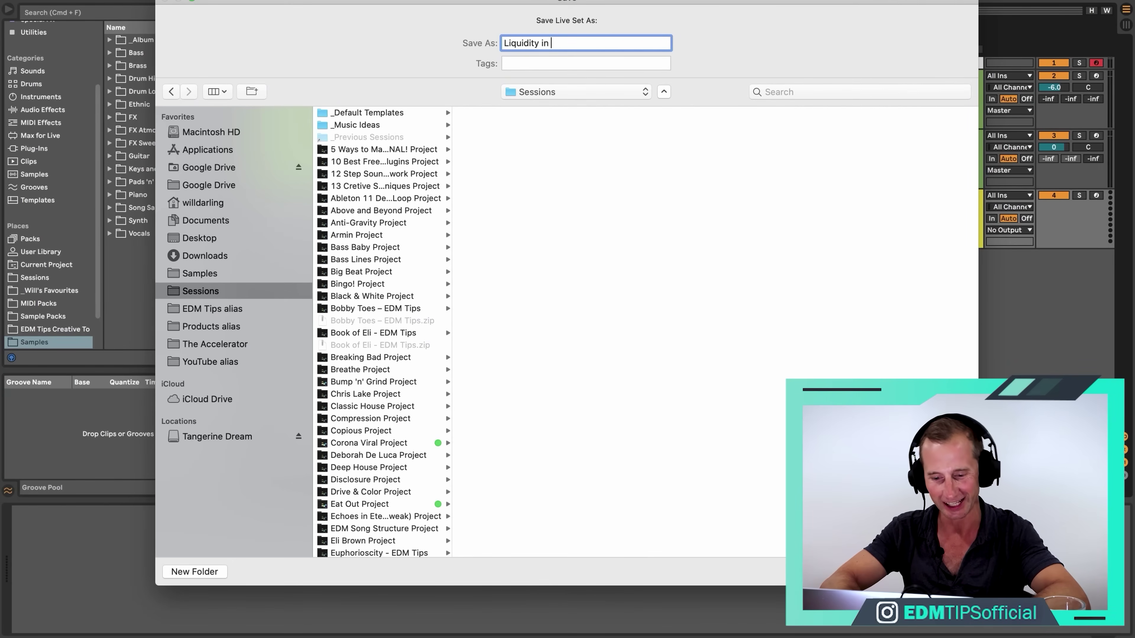
{"action": "type", "text": "Bas"}
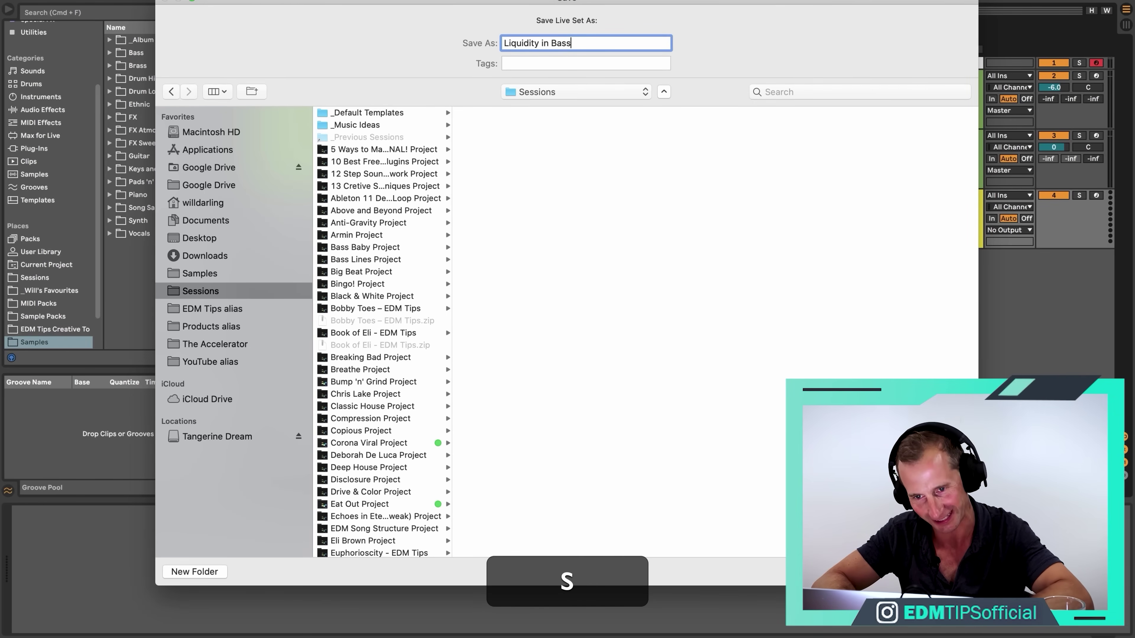
{"action": "type", "text": "s"}
{"action": "key", "text": "Return"}
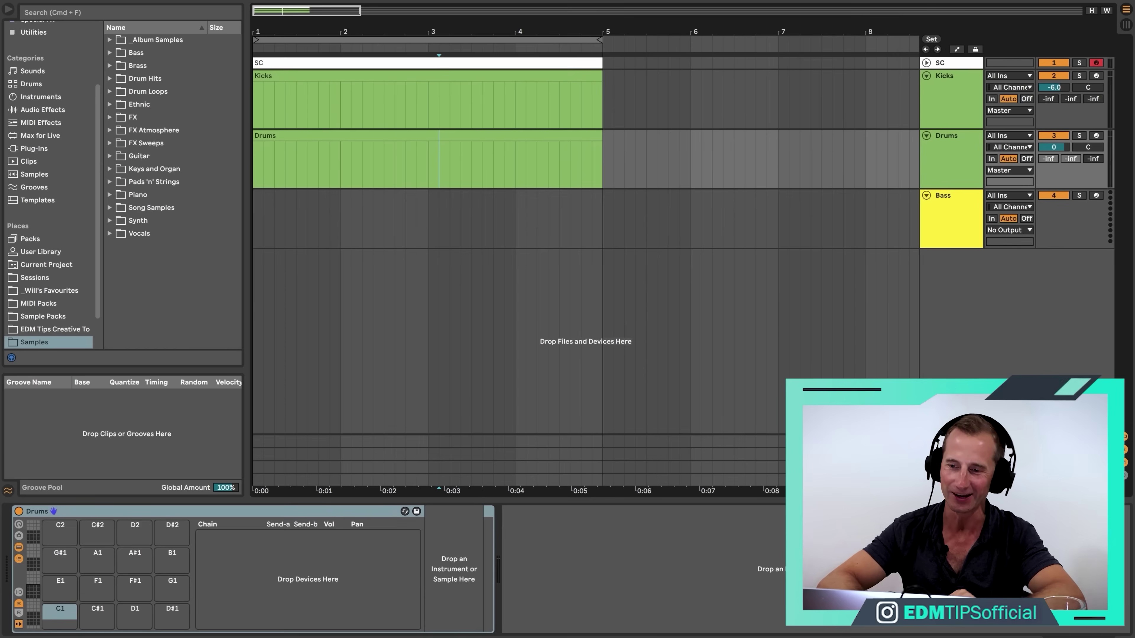
Step: Insert a new audio track directly below the Kicks track and select it
{"action": "left_click", "coordinate": [952, 214]}
{"action": "left_click", "coordinate": [951, 94]}
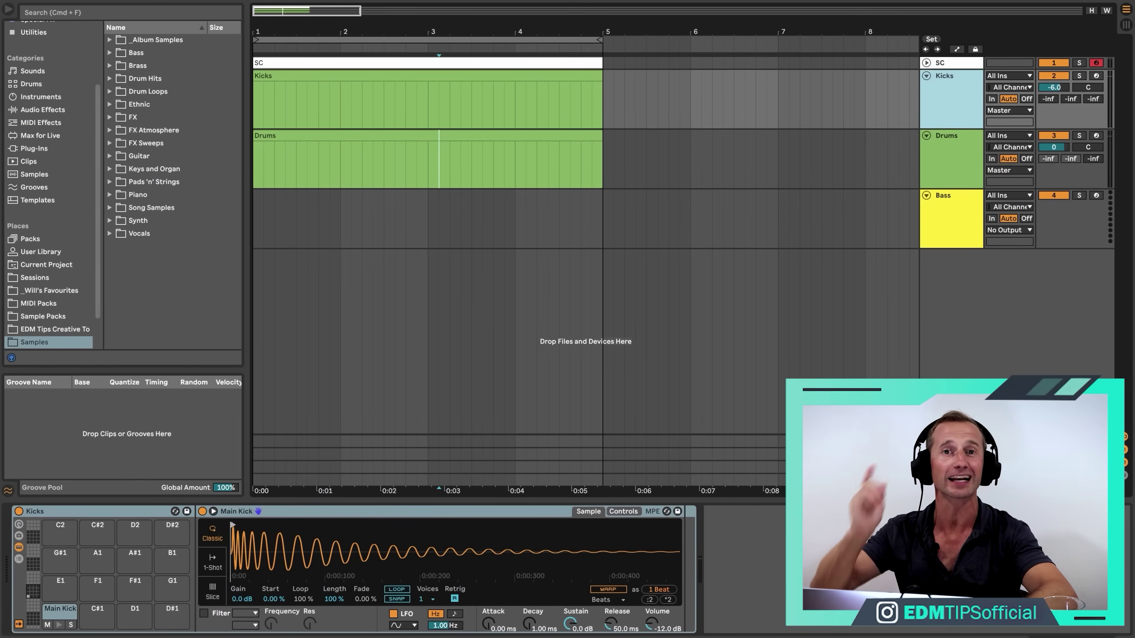
{"action": "key", "text": "super+t"}
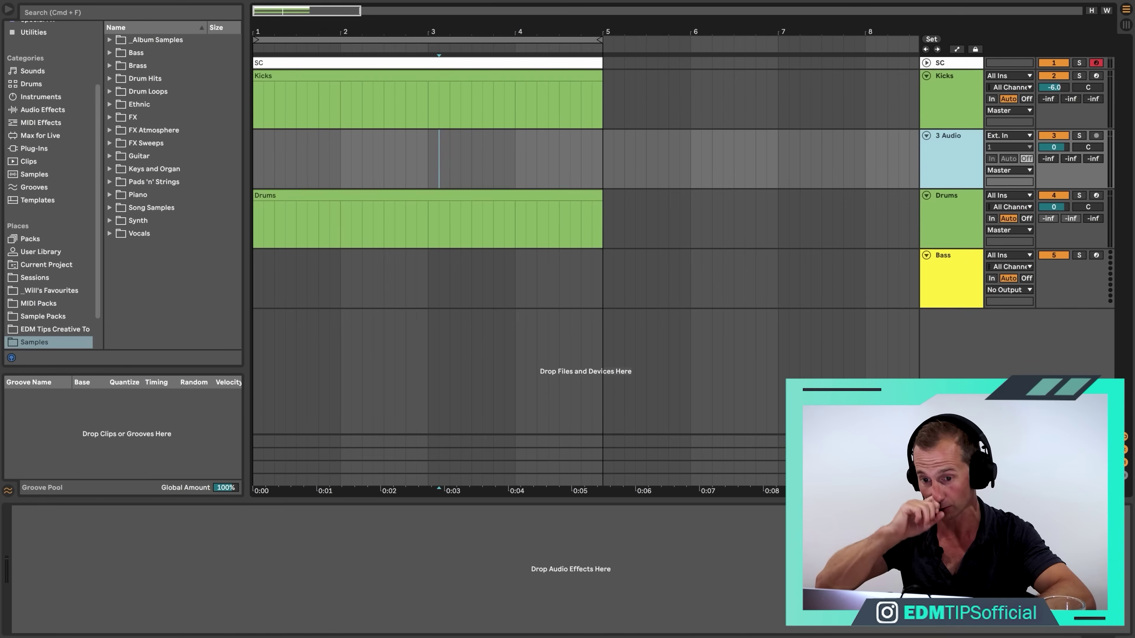
{"action": "left_click", "coordinate": [548, 159]}
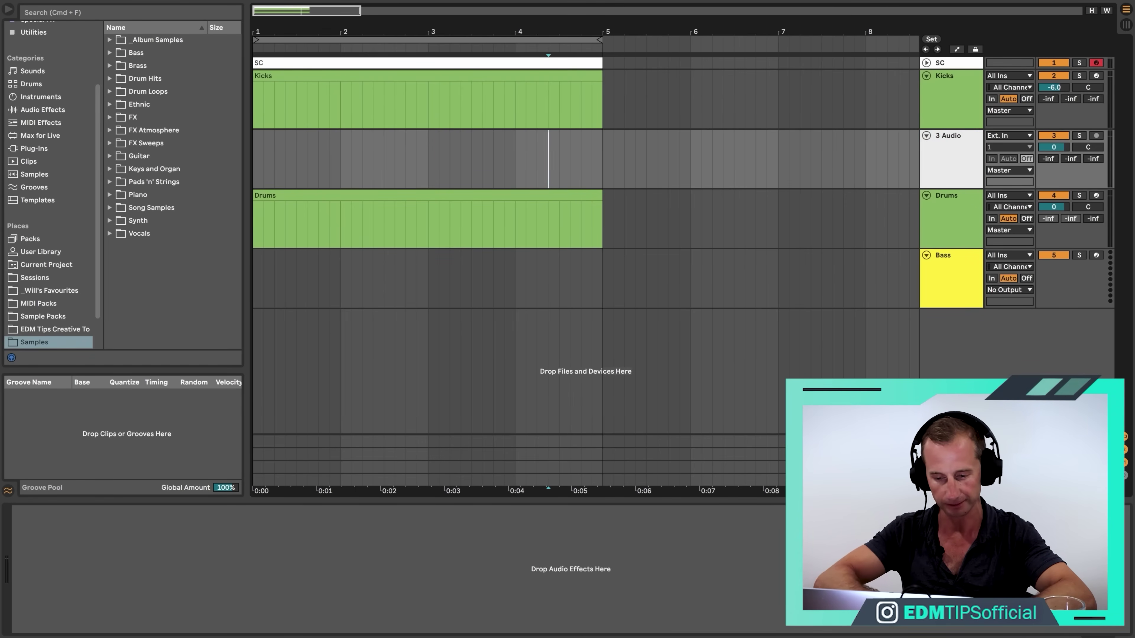
Step: Switch to Loopcloud
{"action": "key", "text": "ctrl+l"}
{"action": "type", "text": "loop"}
{"action": "key", "text": "Return"}
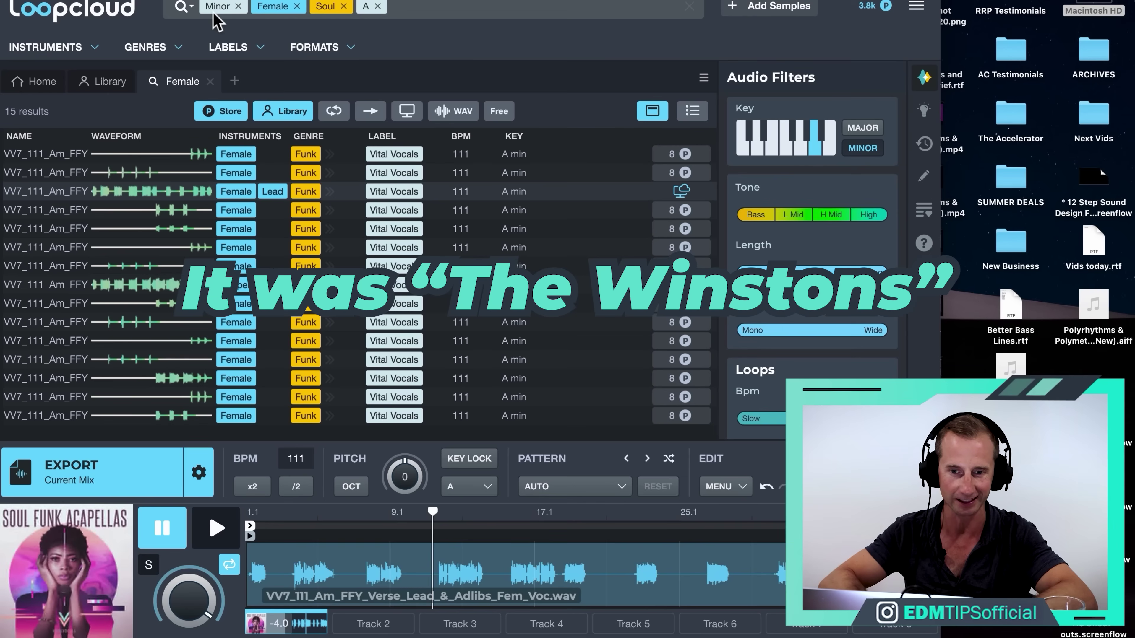
Step: Clear all existing search tags and search the sample library for "amen break"
{"action": "key", "text": "BackSpace"}
{"action": "key", "text": "BackSpace"}
{"action": "key", "text": "BackSpace"}
{"action": "key", "text": "BackSpace"}
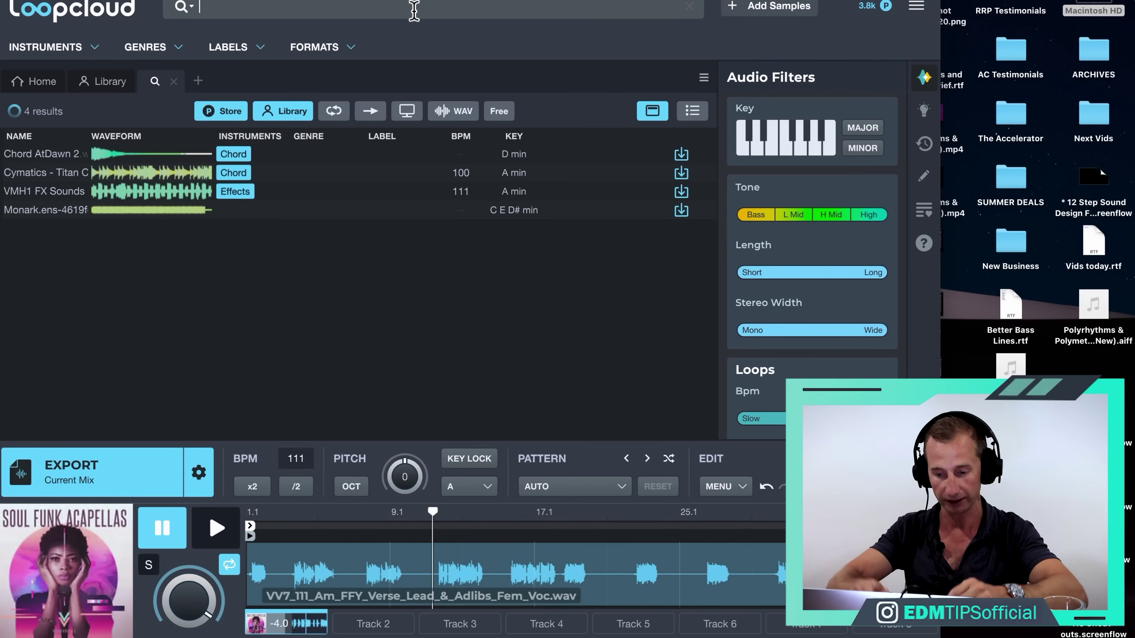
{"action": "type", "text": "am"}
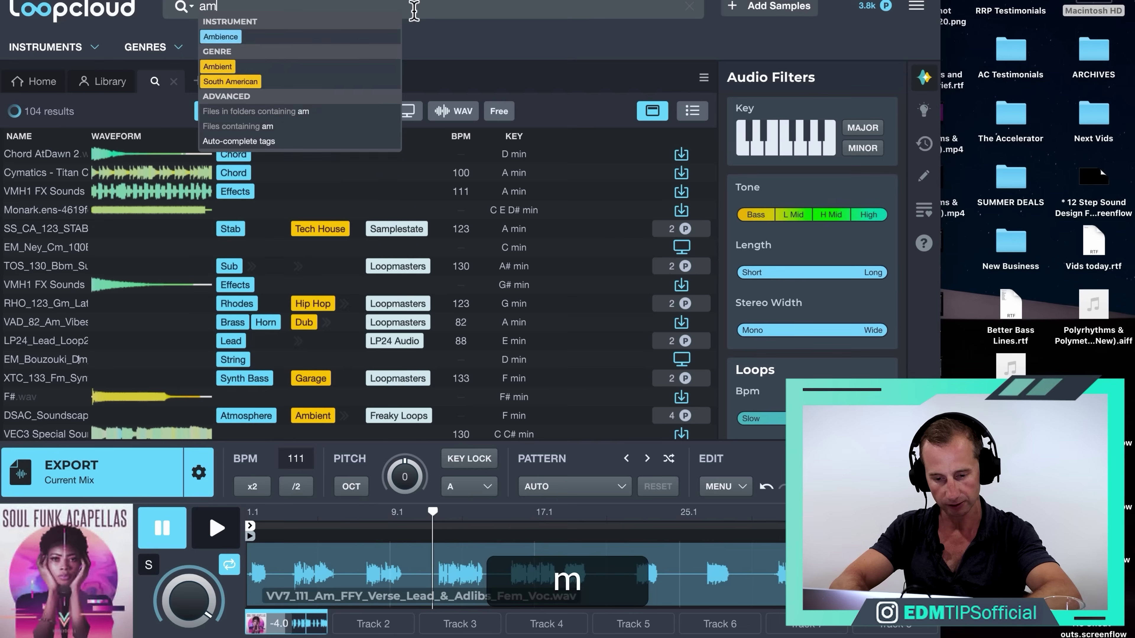
{"action": "type", "text": "en break"}
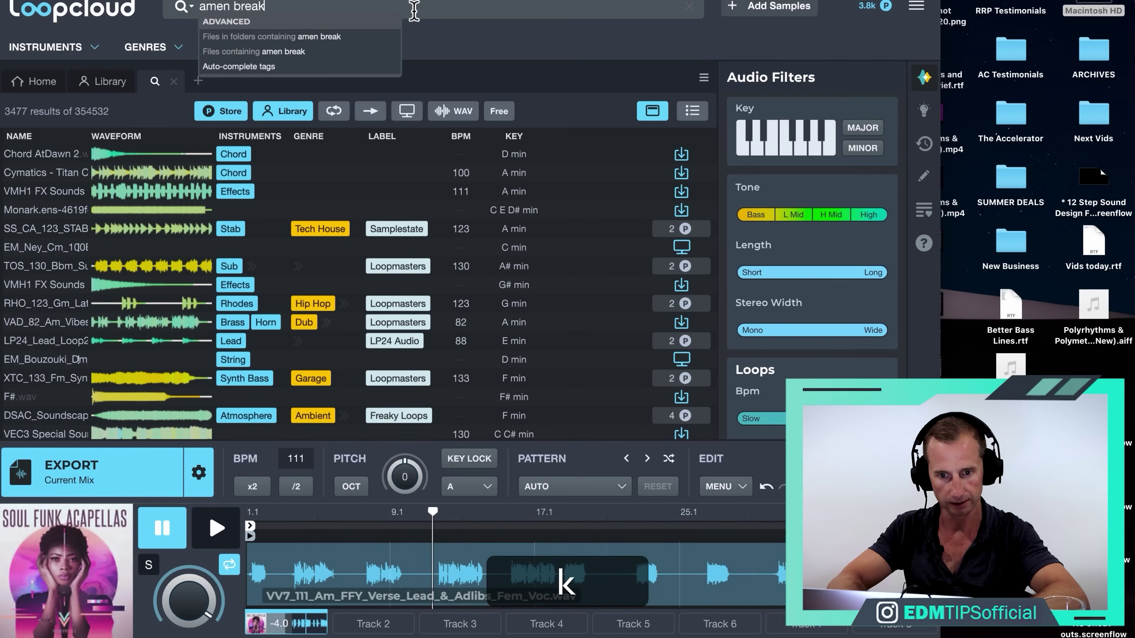
{"action": "key", "text": "Return"}
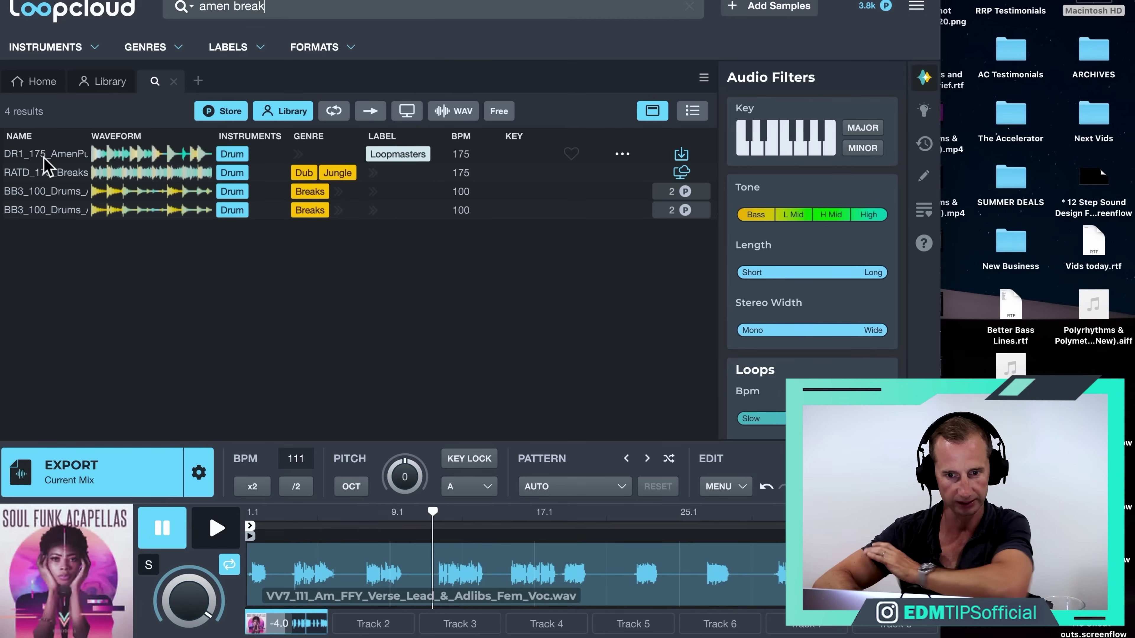
Step: Try previewing the DR1_175_AmenPunch_Break loop and set Loopcloud's audio output to Telestream Audio Capture
{"action": "left_click", "coordinate": [69, 154]}
{"action": "left_click", "coordinate": [215, 527]}
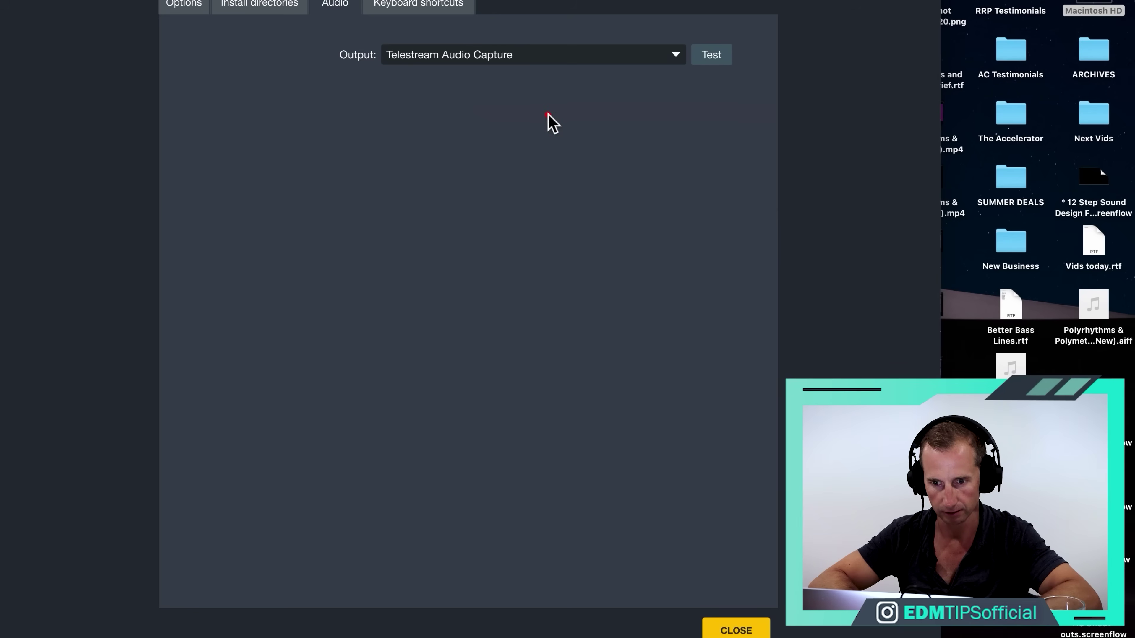
{"action": "left_click", "coordinate": [742, 629]}
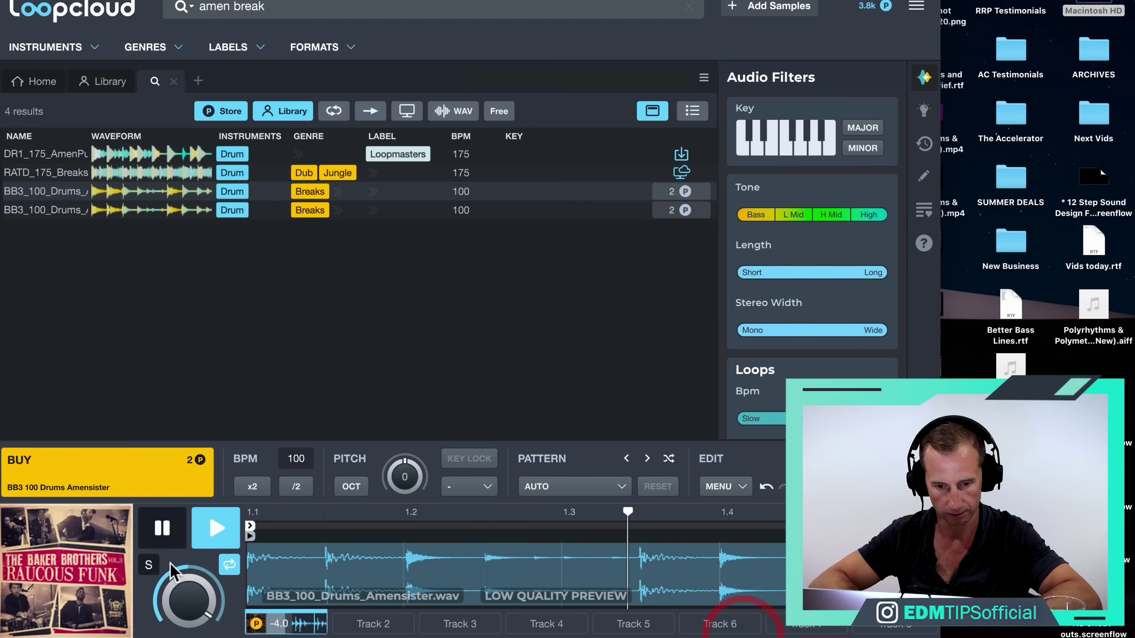
Step: Audition the DR1_175_AmenPunch_Break and RATD_175_Breaks_Amen_8 loops, pausing the preview on the latter
{"action": "left_click", "coordinate": [61, 172]}
{"action": "left_click", "coordinate": [60, 156]}
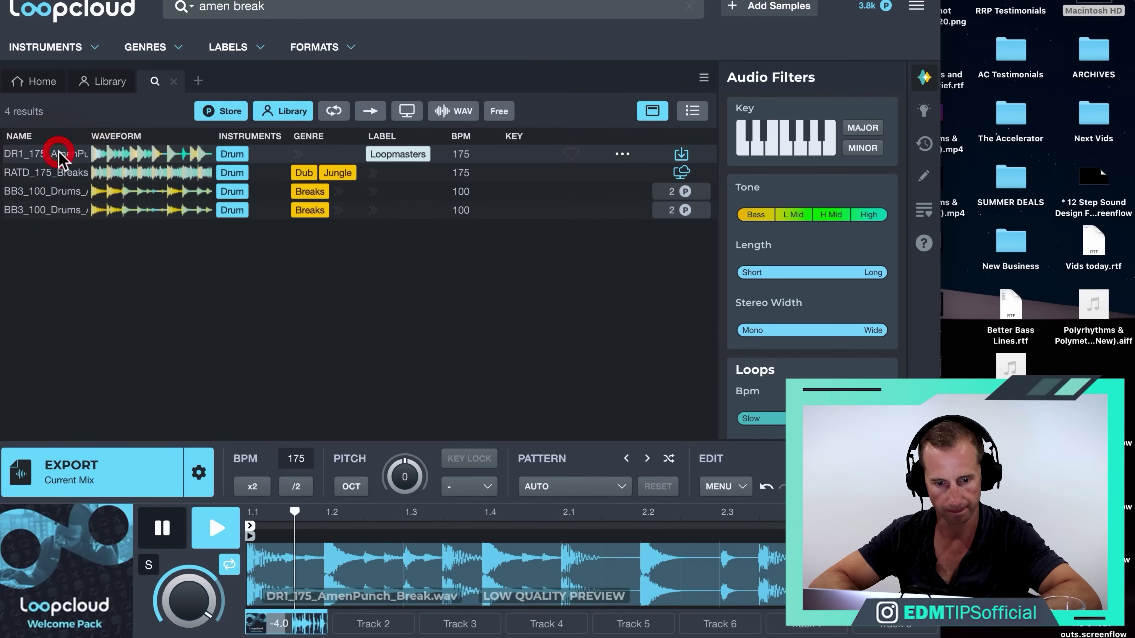
{"action": "left_click", "coordinate": [62, 174]}
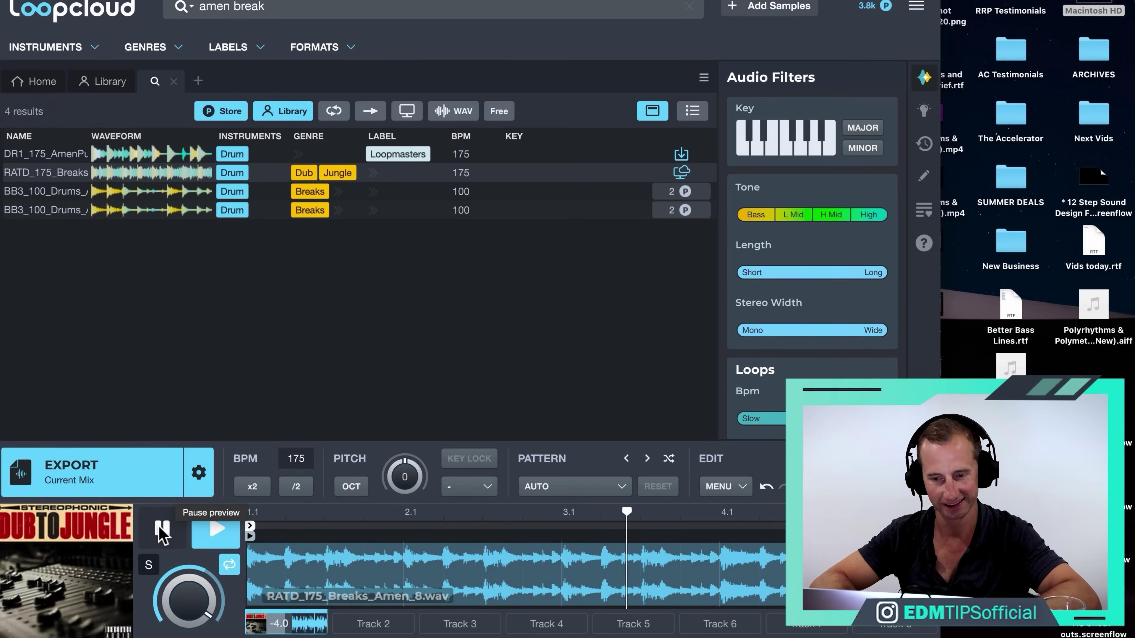
{"action": "left_click", "coordinate": [161, 532]}
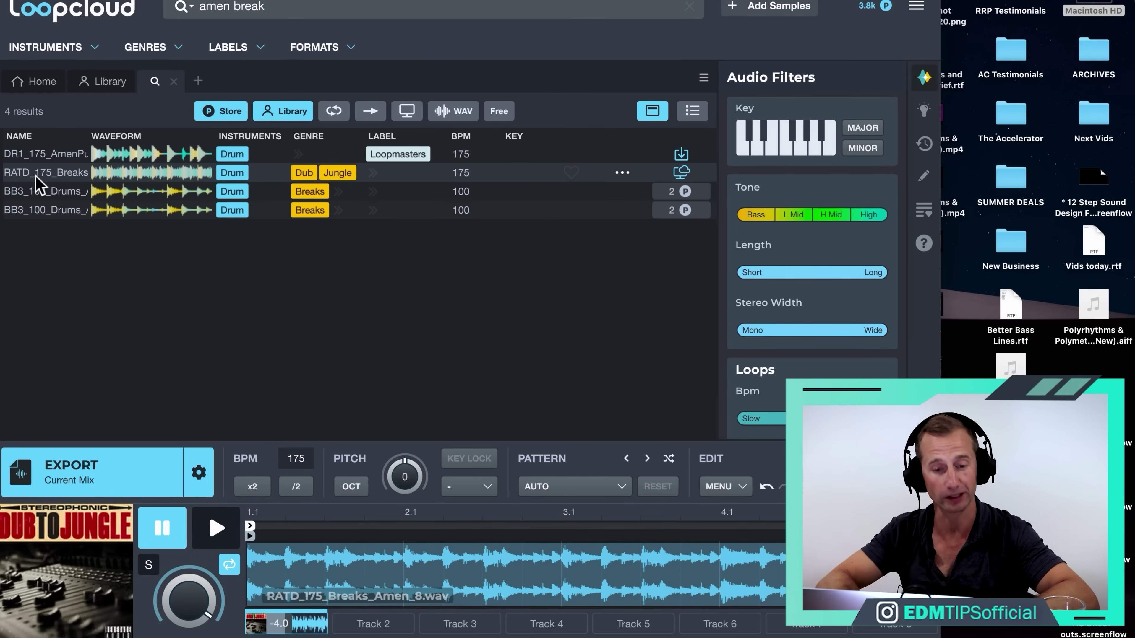
Step: Place the RATD_175_Breaks_Amen_8 loop at bar 1 of the new audio track in Ableton Live and set the track volume to 6.0 dB
{"action": "left_click_drag", "start_coordinate": [38, 184], "coordinate": [265, 171]}
{"action": "key", "text": "alt+Right"}
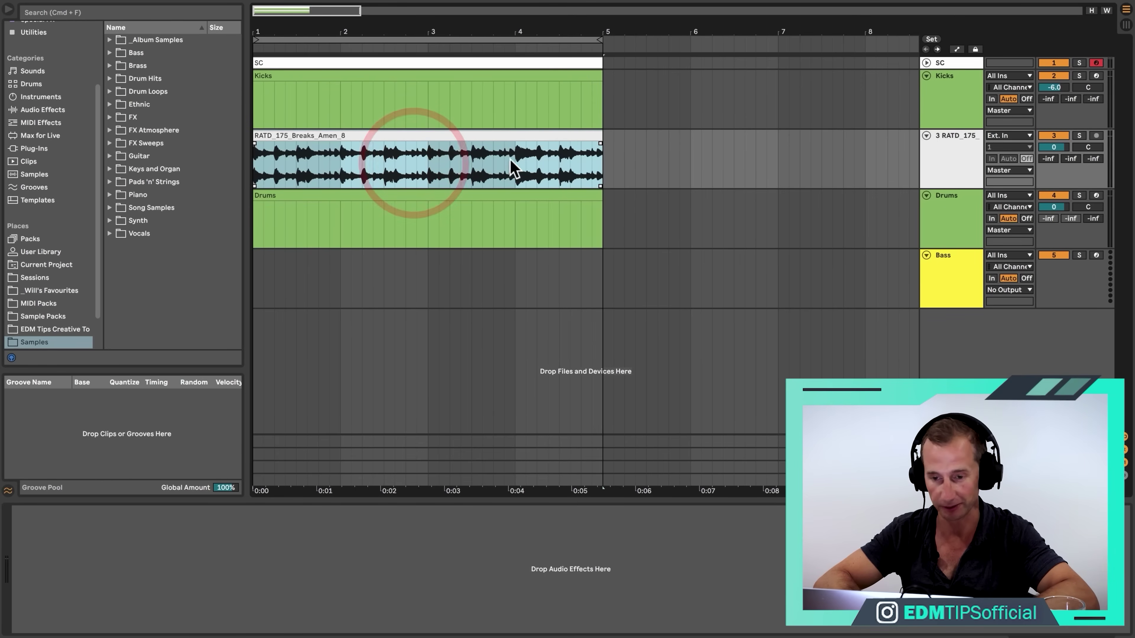
{"action": "left_click", "coordinate": [1062, 148]}
{"action": "key", "text": "BackSpace"}
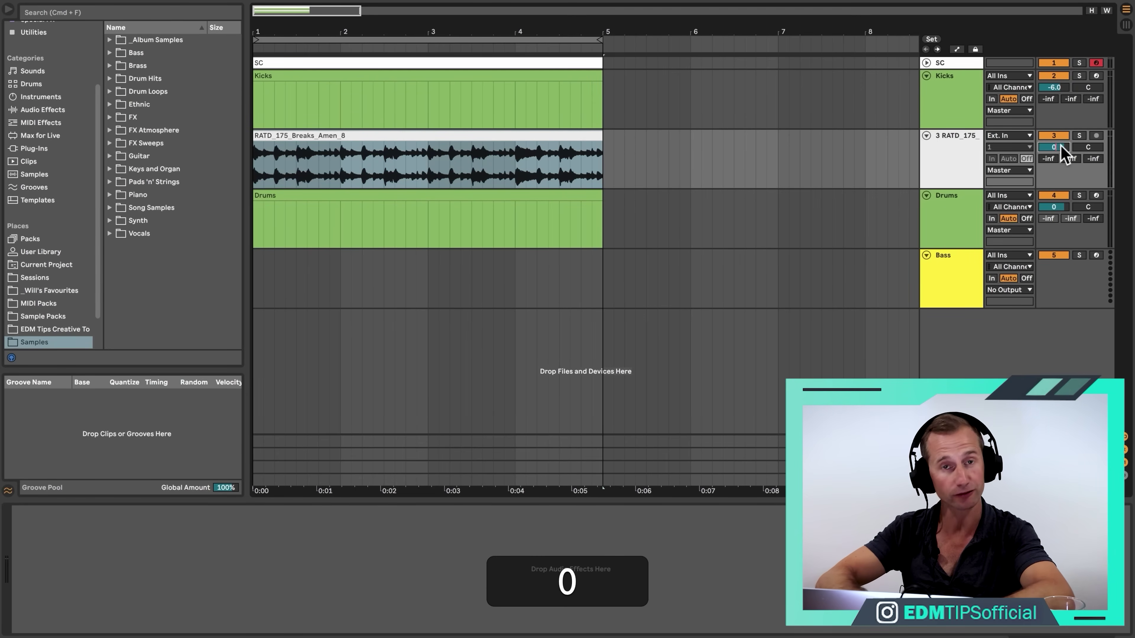
{"action": "left_click", "coordinate": [962, 157]}
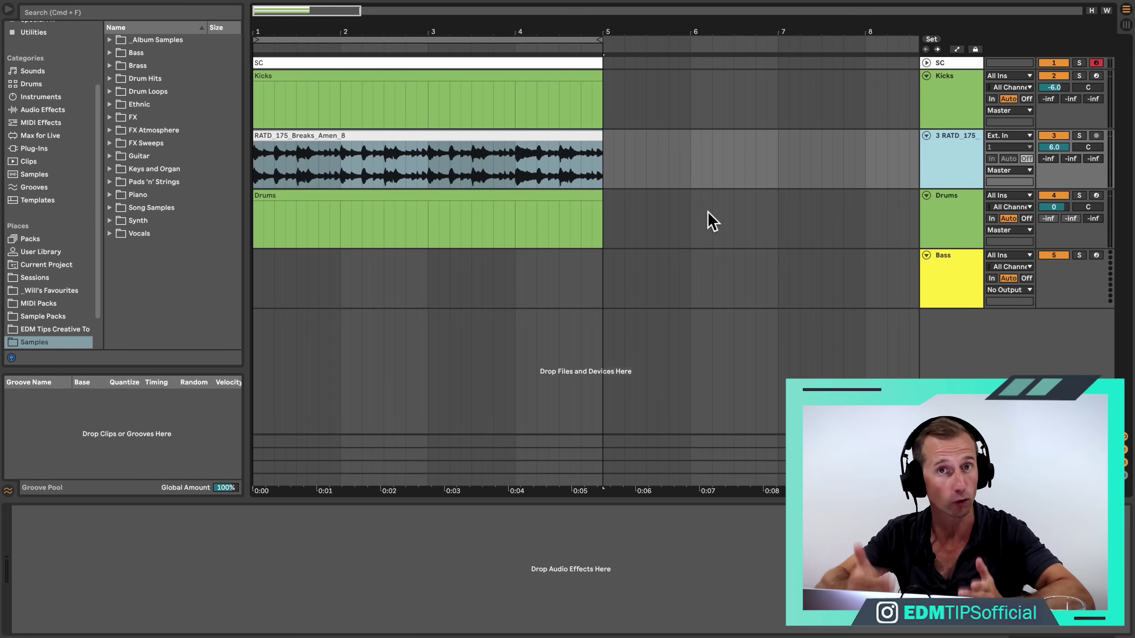
Step: Audition kick samples from the favourites' Kicks folder and load Will Kick 1.wav into the Main Kick pad of the Kicks track
{"action": "left_click", "coordinate": [959, 96]}
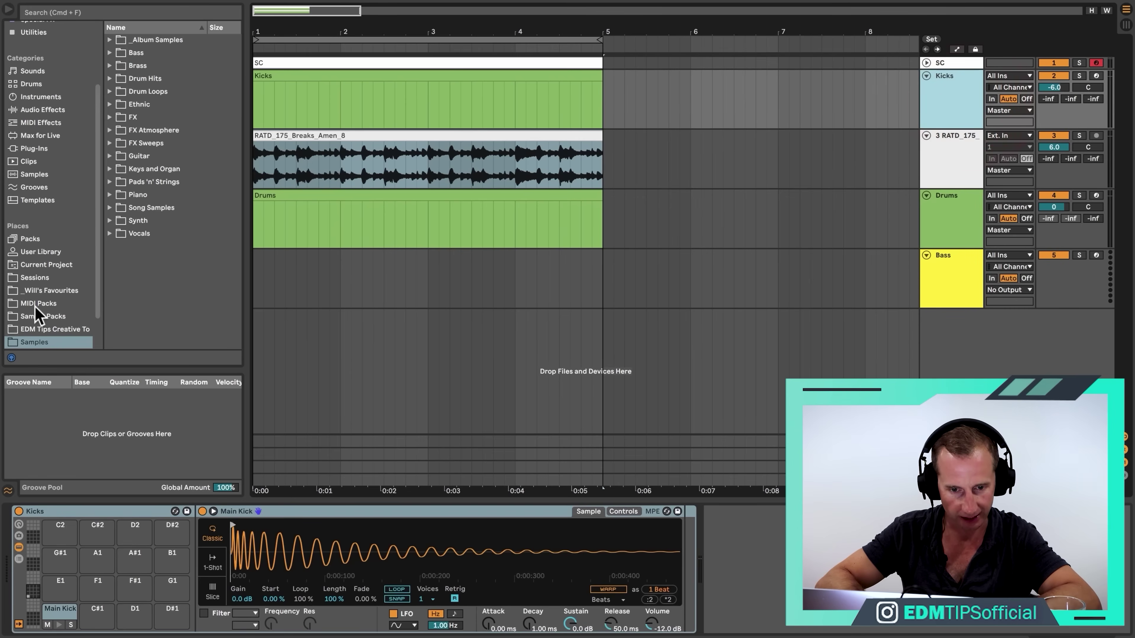
{"action": "left_click", "coordinate": [53, 291]}
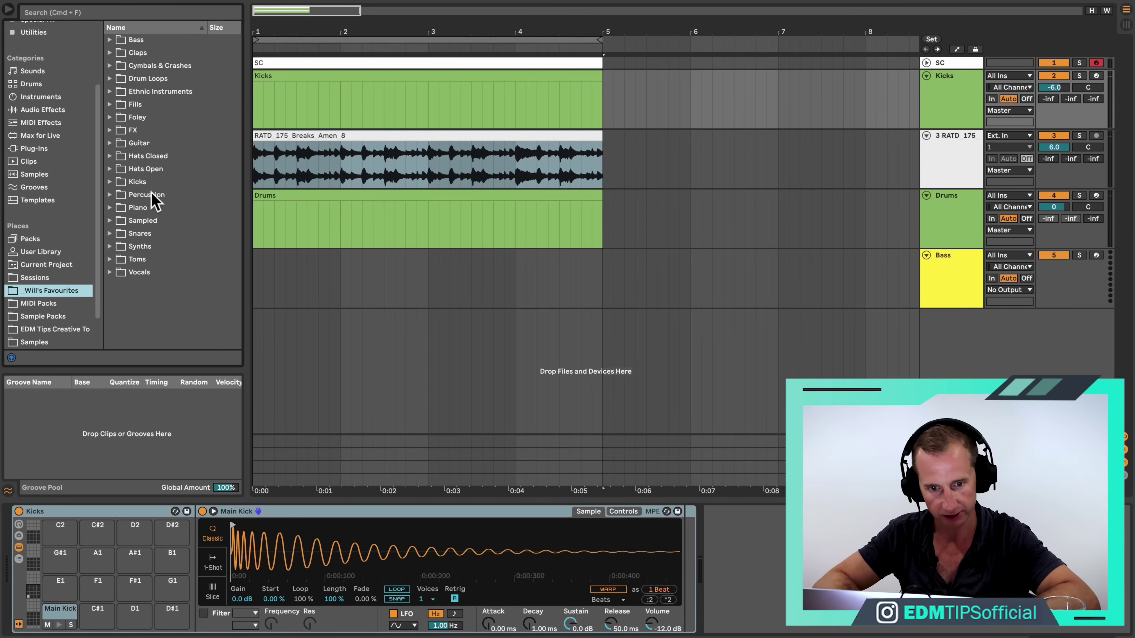
{"action": "left_click", "coordinate": [123, 183]}
{"action": "scroll", "coordinate": [195, 188], "scroll_direction": "down", "scroll_amount": 4}
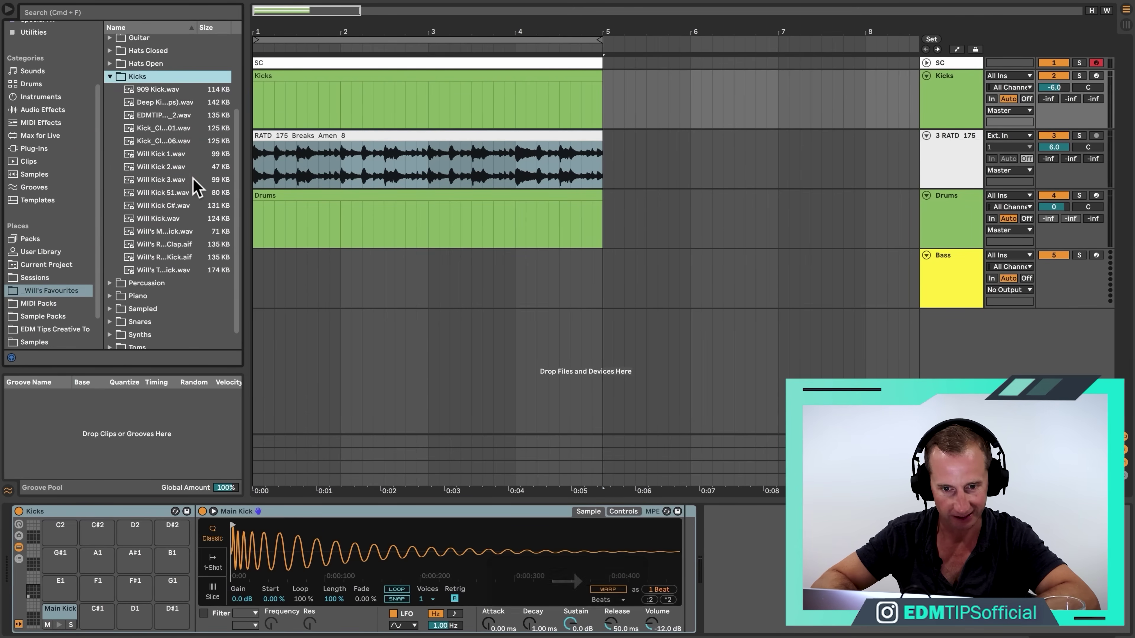
{"action": "left_click", "coordinate": [154, 155]}
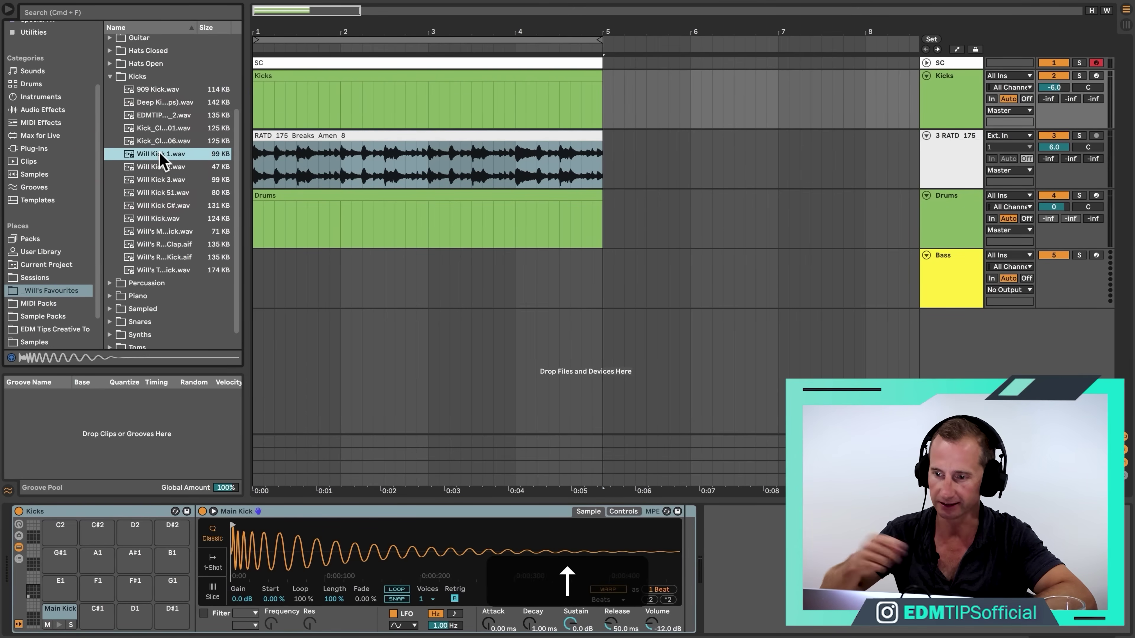
{"action": "key", "text": "Down"}
{"action": "key", "text": "Up"}
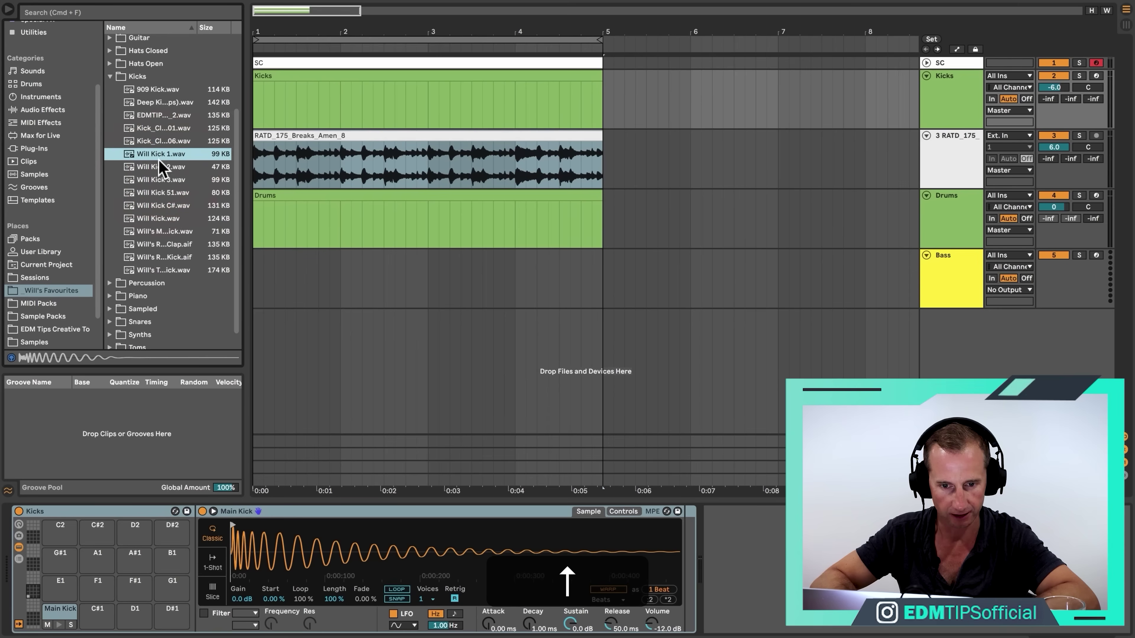
{"action": "left_click_drag", "start_coordinate": [157, 153], "coordinate": [323, 539]}
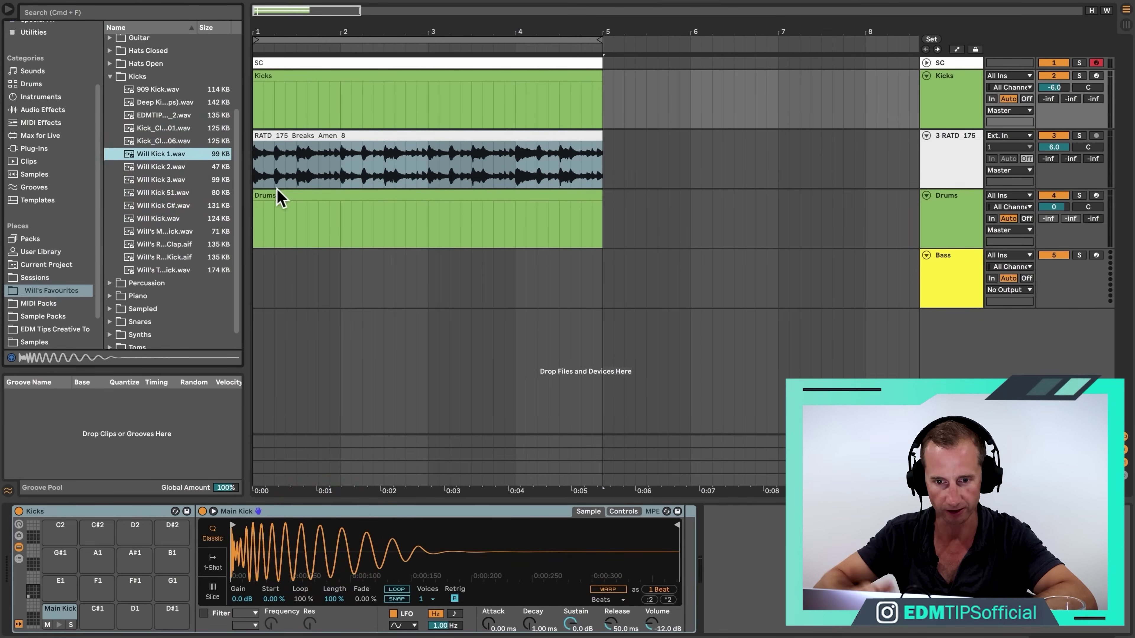
Step: Add a sixteenth-long Main Kick note on the first beat of bar 1 in the Kicks clip and return to the arrangement
{"action": "double_click", "coordinate": [279, 77]}
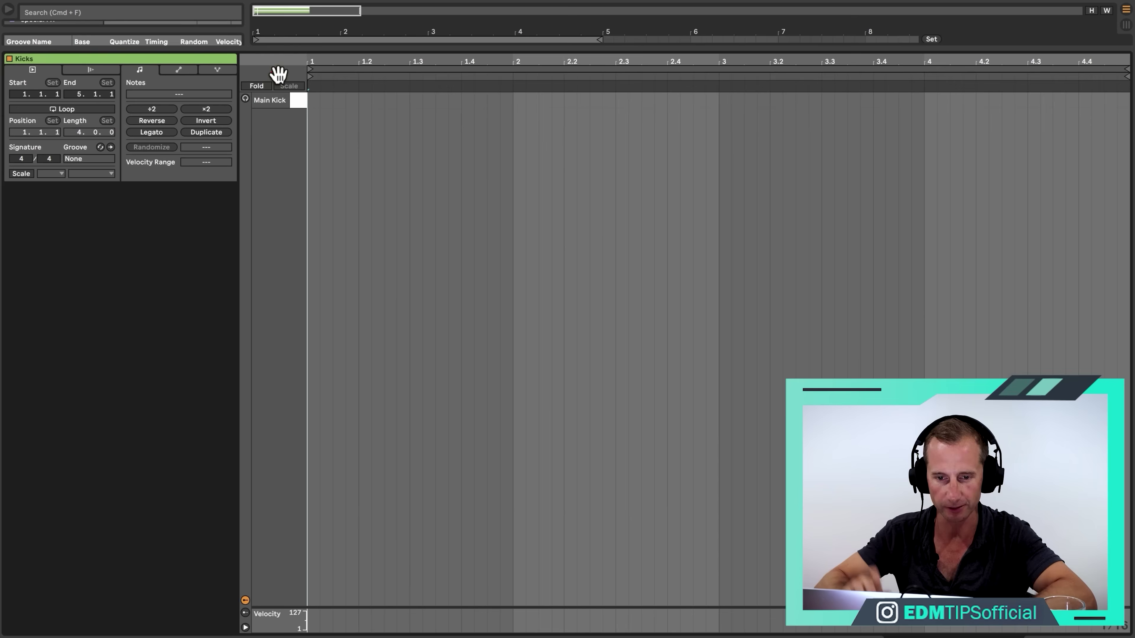
{"action": "double_click", "coordinate": [315, 98]}
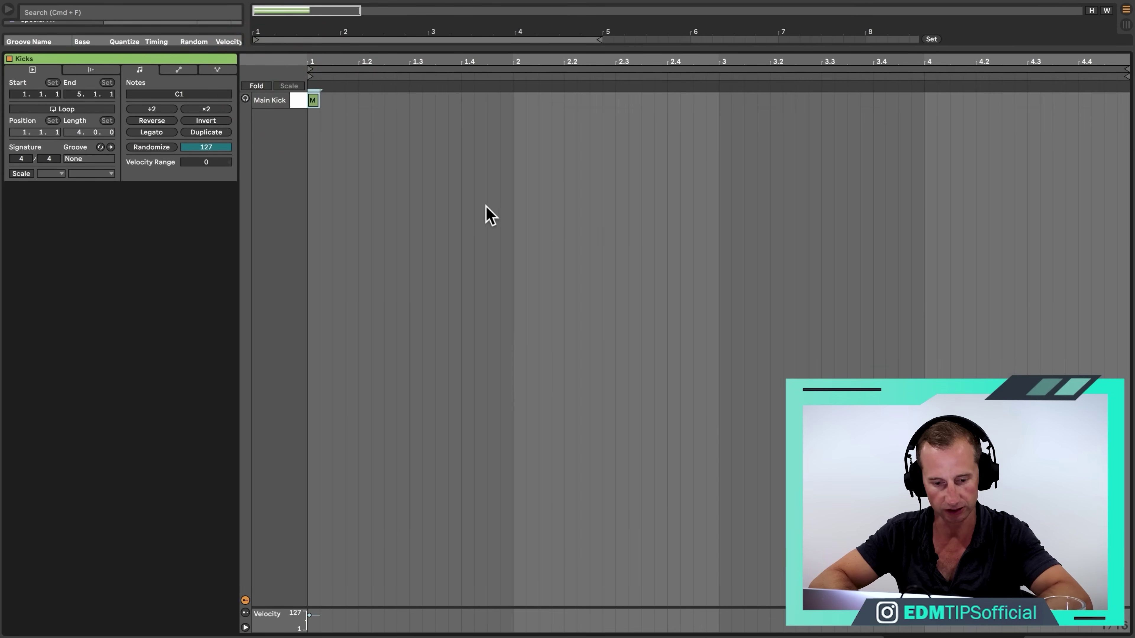
{"action": "key", "text": "shift+Tab"}
Step: Mute the amen break track, reopen the Kicks clip's notes and start playback
{"action": "left_click", "coordinate": [1054, 135]}
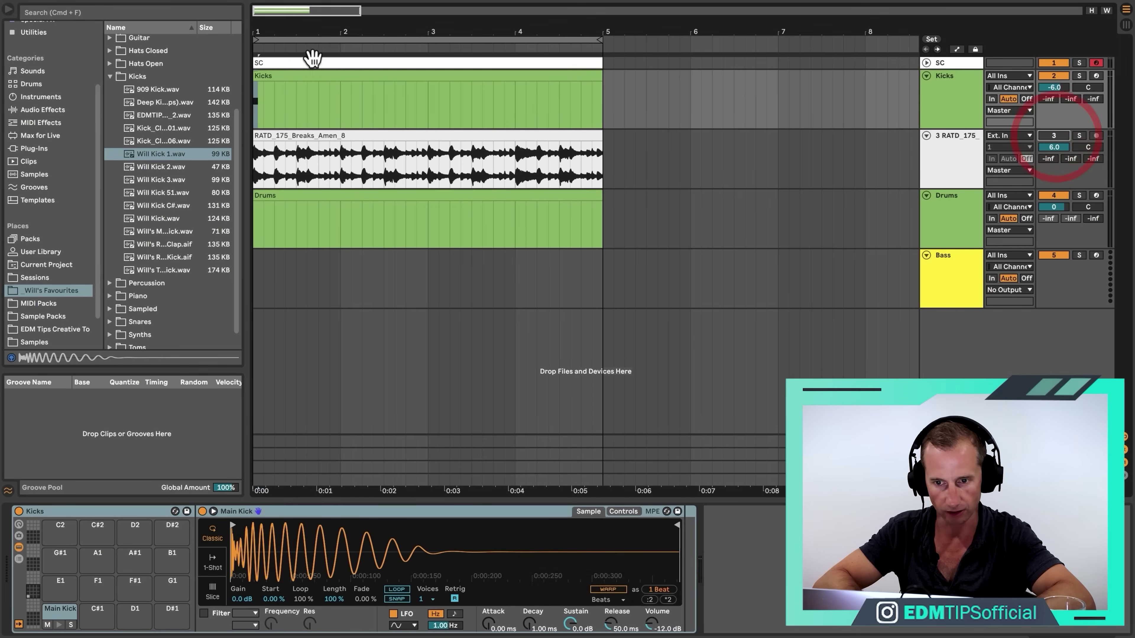
{"action": "key", "text": "k"}
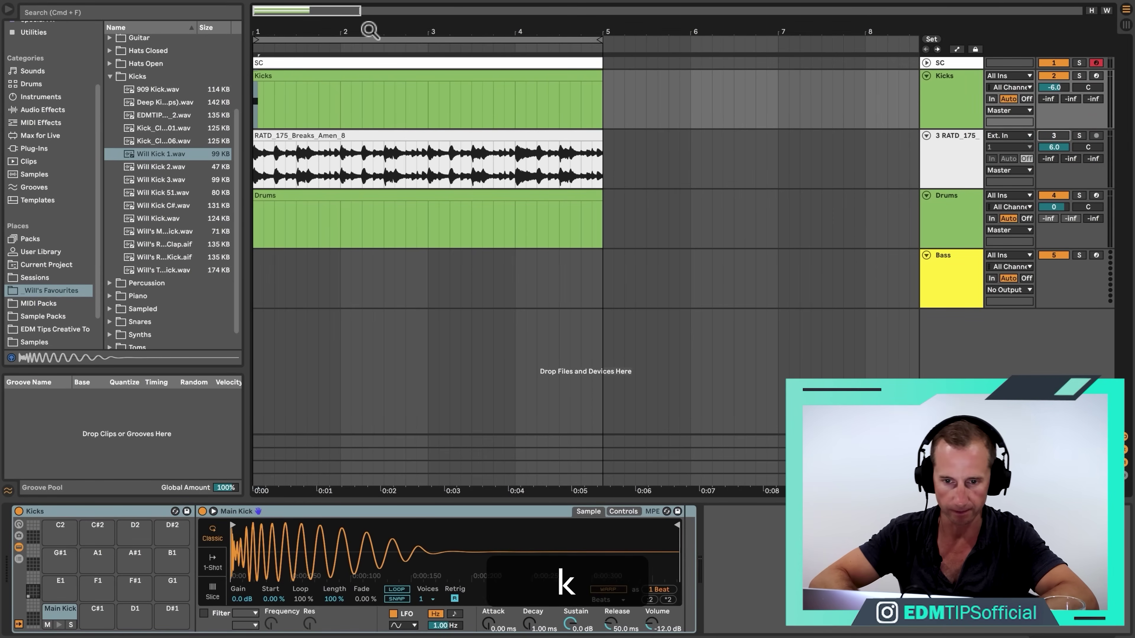
{"action": "double_click", "coordinate": [295, 72]}
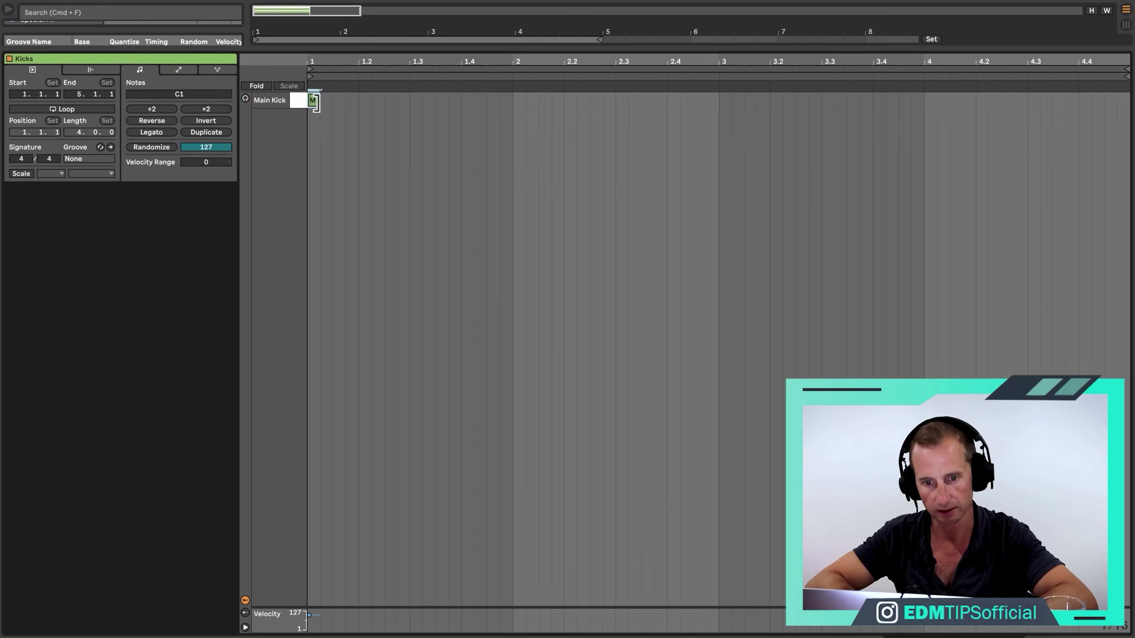
{"action": "key", "text": "space"}
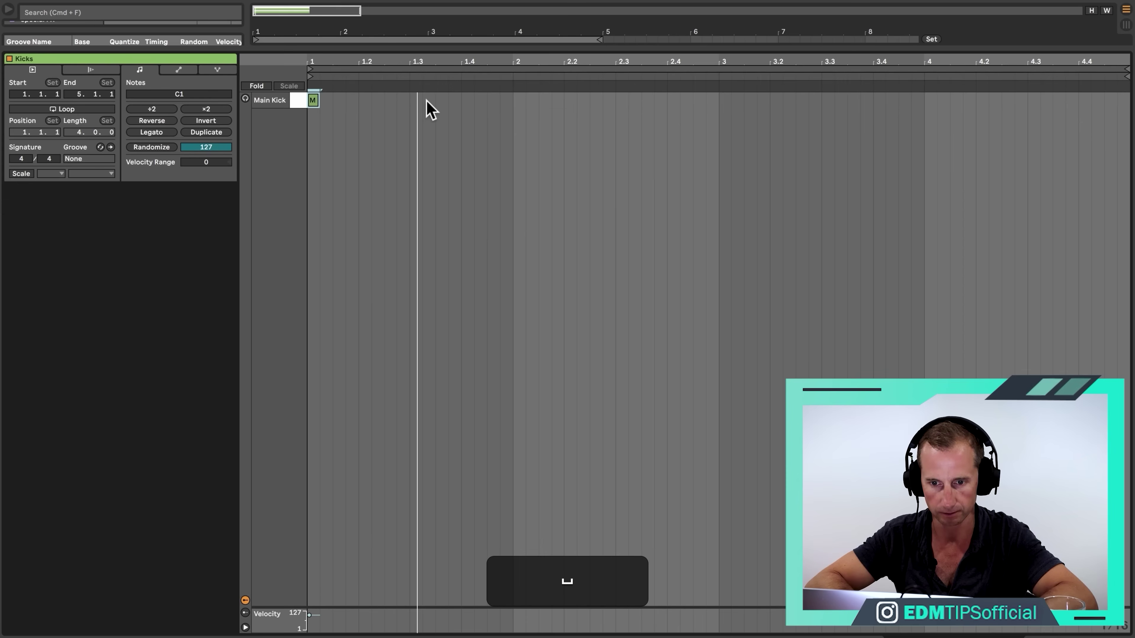
Step: Add a second Main Kick note at 1.3.3 in the Kicks clip and make both kick notes one beat long
{"action": "double_click", "coordinate": [437, 99]}
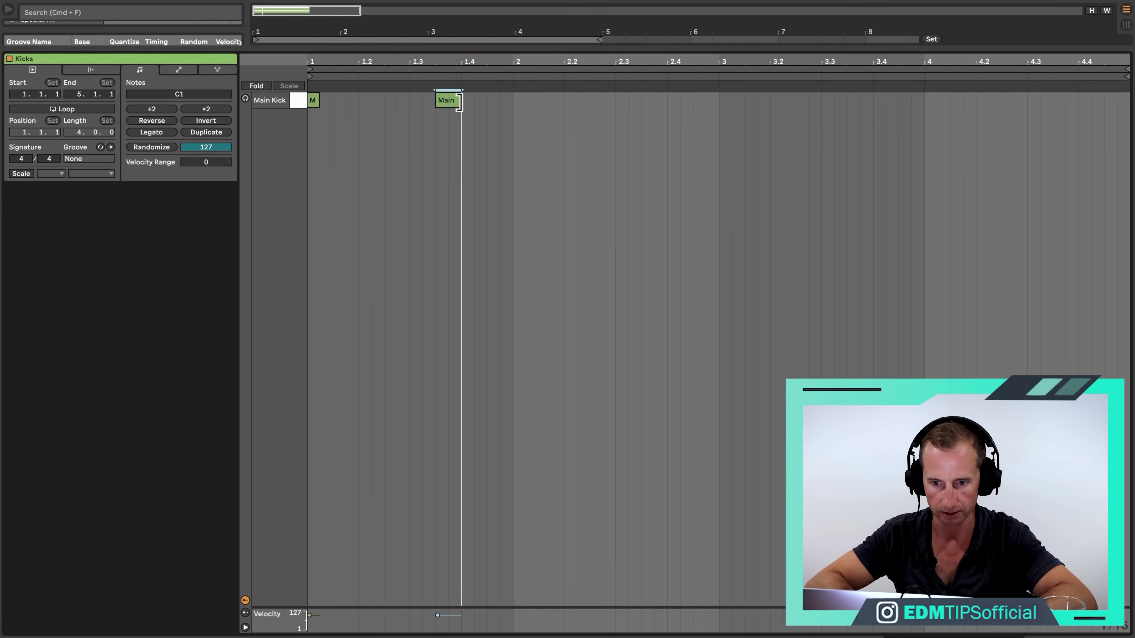
{"action": "left_click_drag", "start_coordinate": [319, 100], "coordinate": [357, 100]}
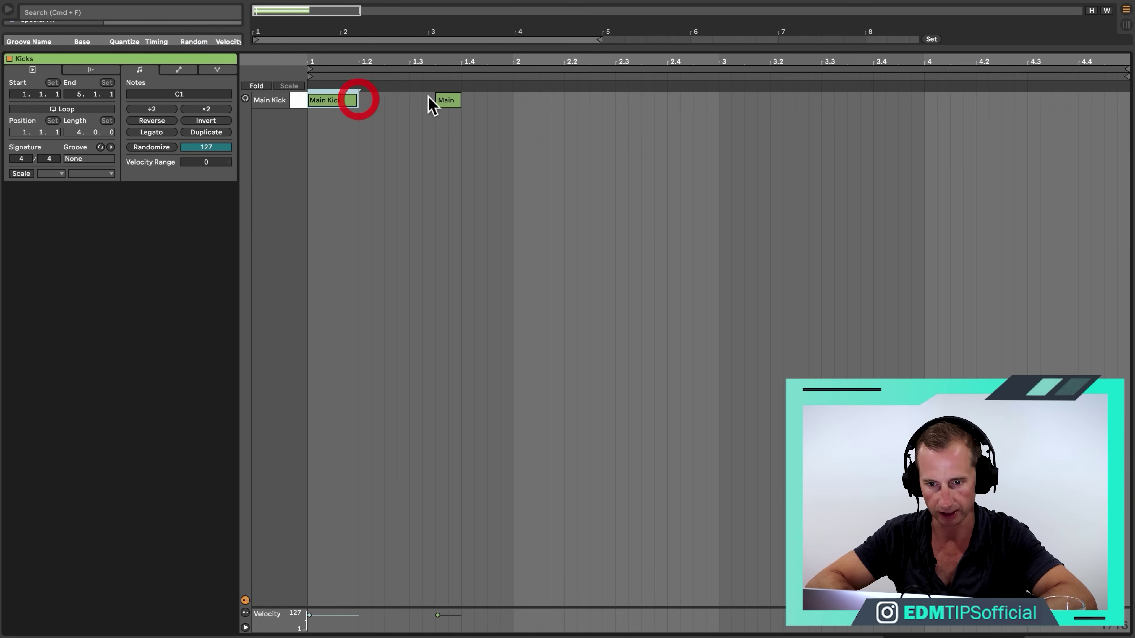
{"action": "key", "text": "space"}
{"action": "left_click_drag", "start_coordinate": [458, 102], "coordinate": [337, 101]}
{"action": "key", "text": "space"}
{"action": "key", "text": "space"}
Step: Duplicate the one-bar kick pattern across bars 2 to 4 of the Kicks clip and return to the arrangement
{"action": "key", "text": "super+d"}
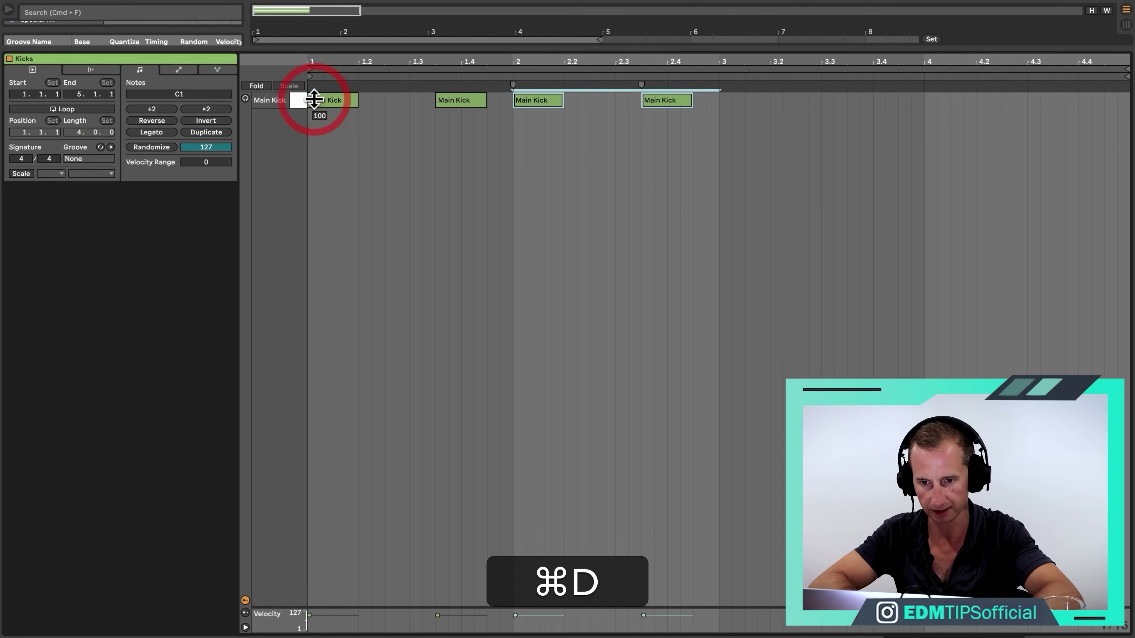
{"action": "key", "text": "super+d"}
{"action": "key", "text": "super+d"}
{"action": "key", "text": "shift+Tab"}
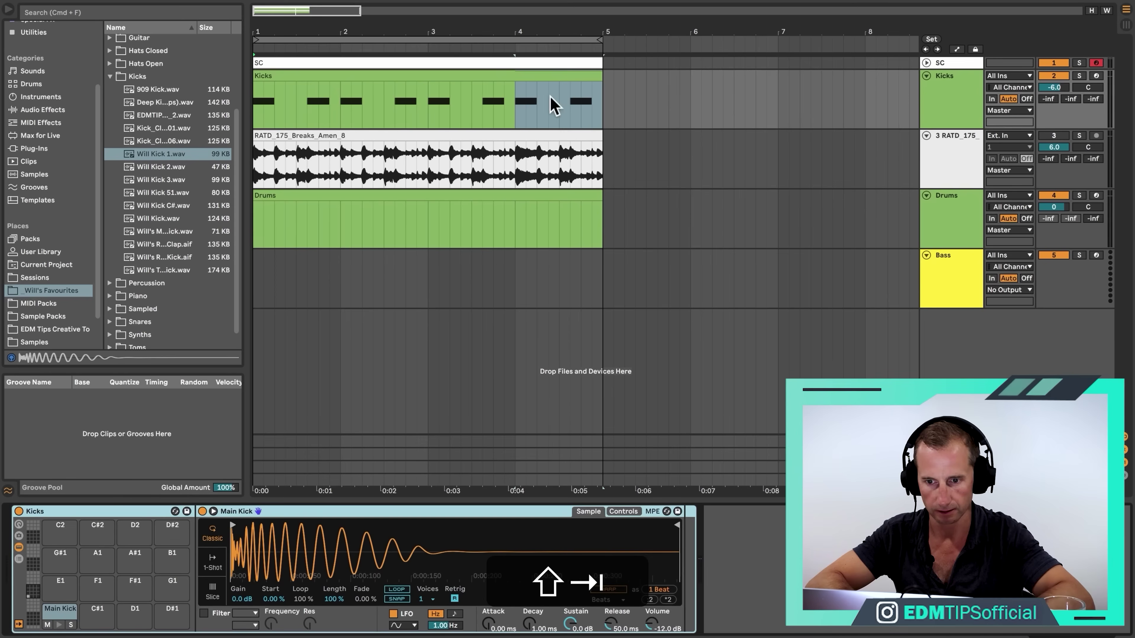
Step: Duplicate the SC and Kicks clips into bars 5 to 8 and extend the arrangement loop to eight bars
{"action": "left_click_drag", "start_coordinate": [557, 43], "coordinate": [294, 31]}
{"action": "left_click", "coordinate": [274, 76]}
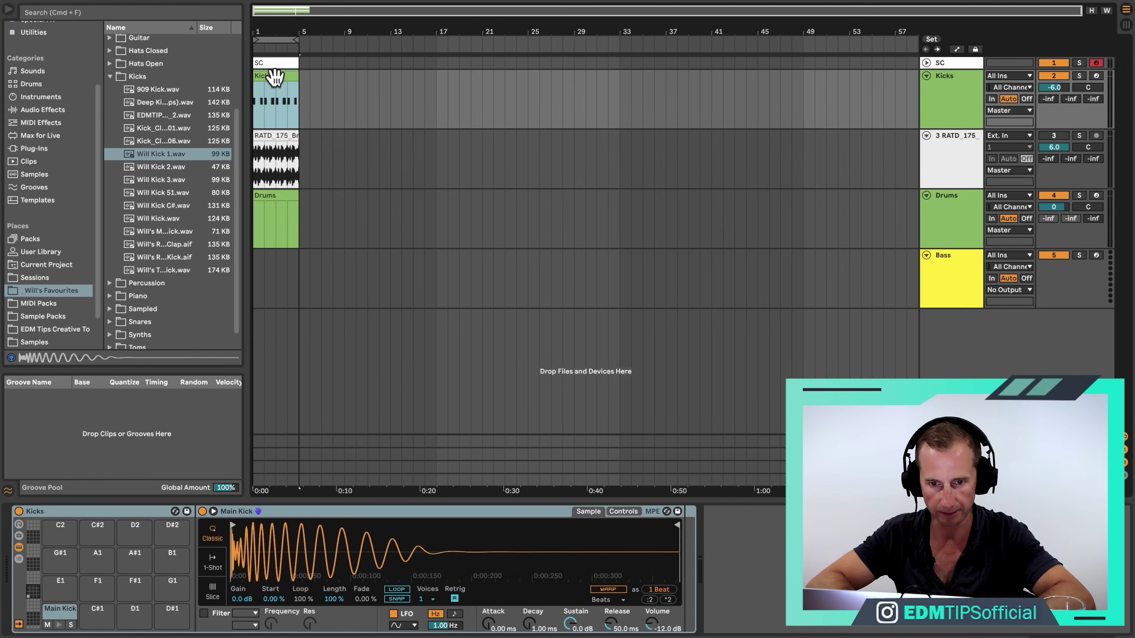
{"action": "left_click", "coordinate": [267, 63], "text": "shift"}
{"action": "key", "text": "super+d"}
{"action": "left_click", "coordinate": [267, 63]}
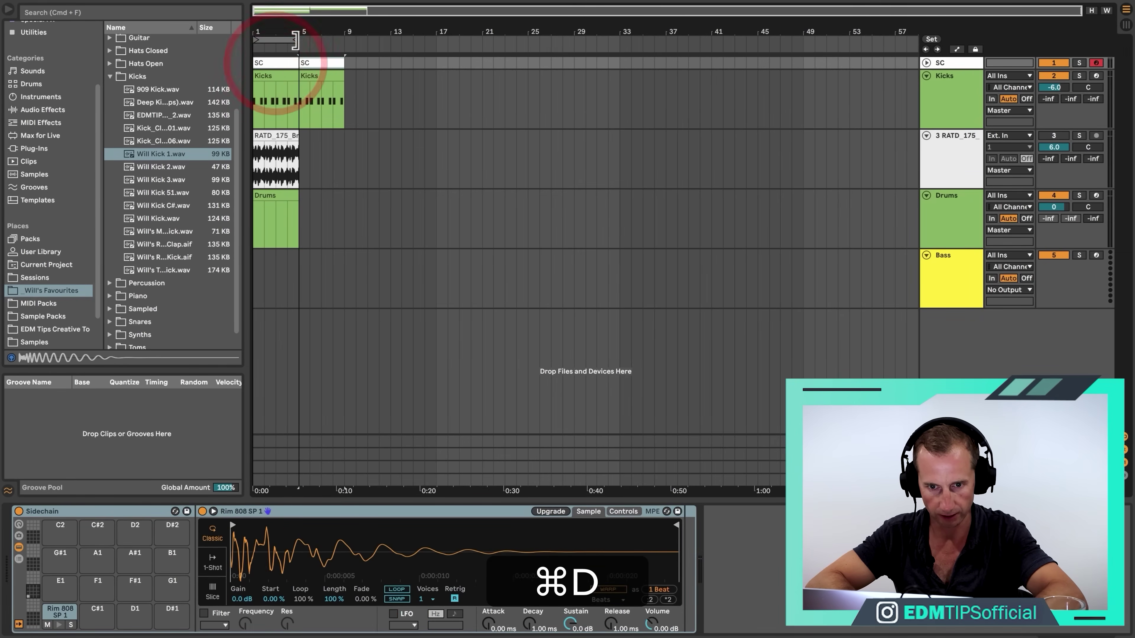
{"action": "left_click_drag", "start_coordinate": [295, 41], "coordinate": [342, 40]}
Step: Duplicate the amen break and Drums clips into bars 5 to 8 and play back the kick pattern
{"action": "left_click", "coordinate": [275, 133]}
{"action": "key", "text": "super+d"}
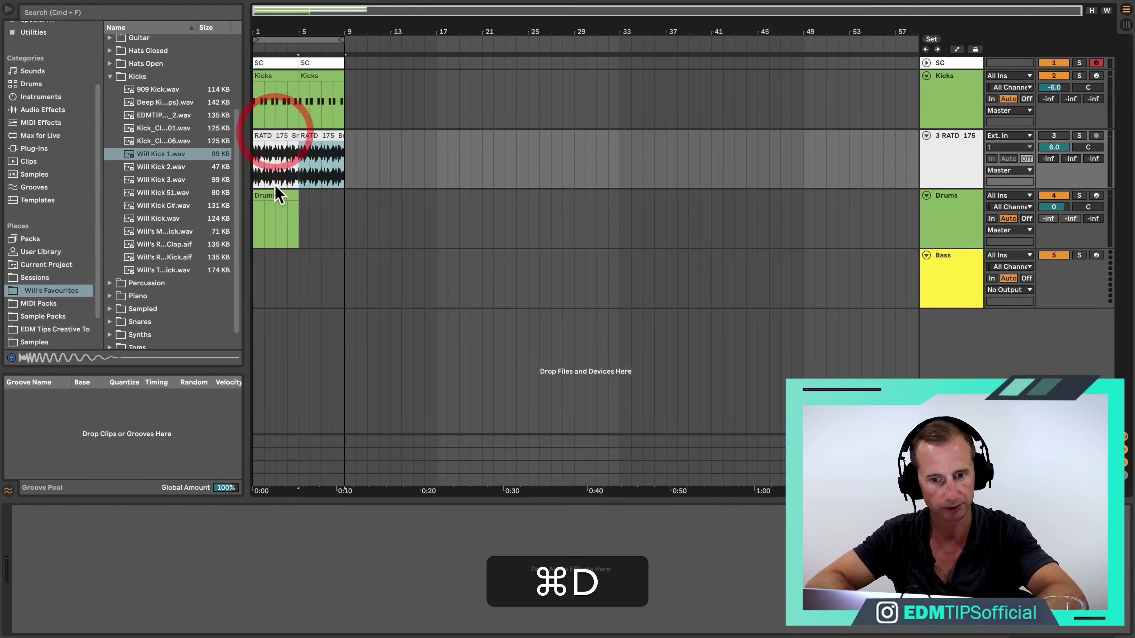
{"action": "left_click", "coordinate": [276, 195]}
{"action": "key", "text": "super+d"}
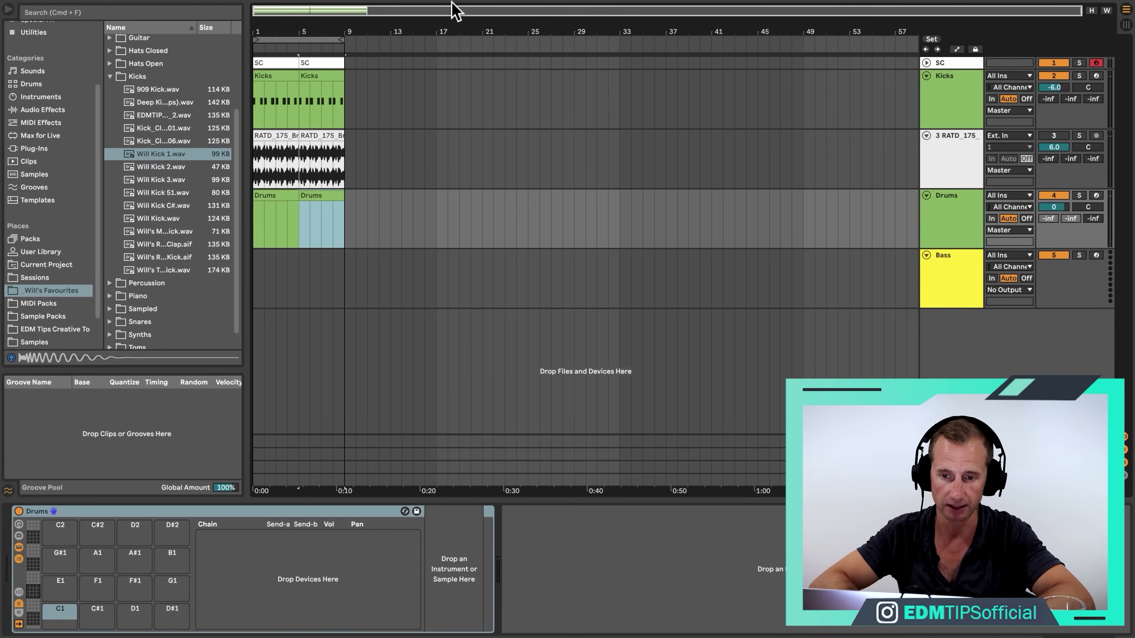
{"action": "left_click_drag", "start_coordinate": [270, 21], "coordinate": [333, 23]}
{"action": "key", "text": "space"}
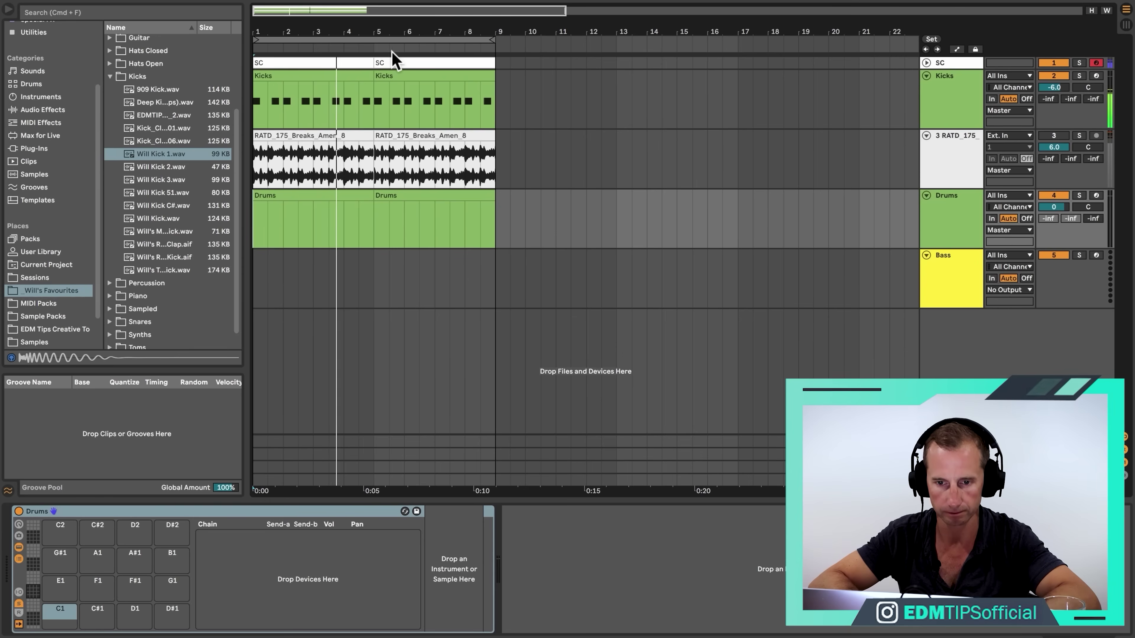
{"action": "key", "text": "space"}
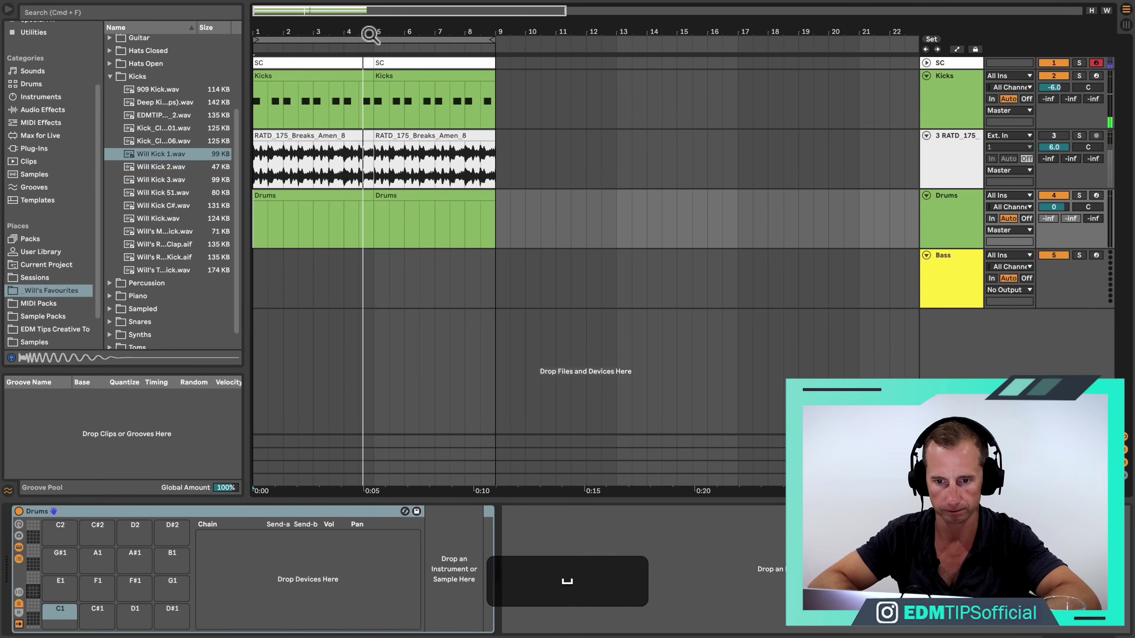
Step: Add an extra sixteenth-long Main Kick note at 4.2.2 in the second Kicks clip and play back the ending
{"action": "double_click", "coordinate": [355, 72]}
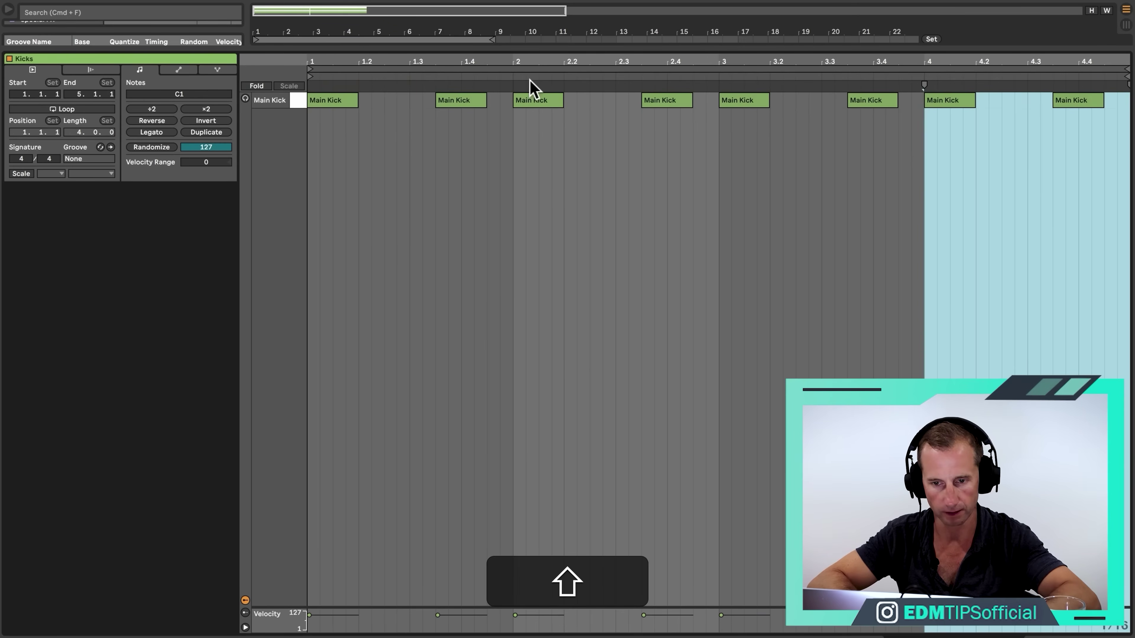
{"action": "key", "text": "shift+Tab"}
{"action": "double_click", "coordinate": [474, 68]}
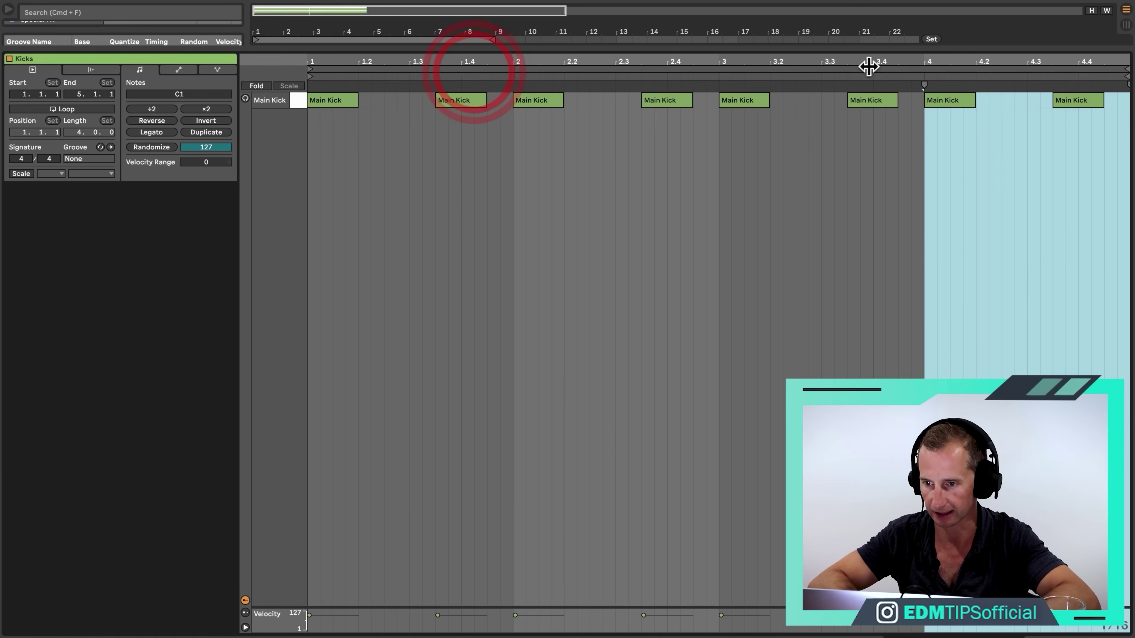
{"action": "left_click", "coordinate": [711, 76]}
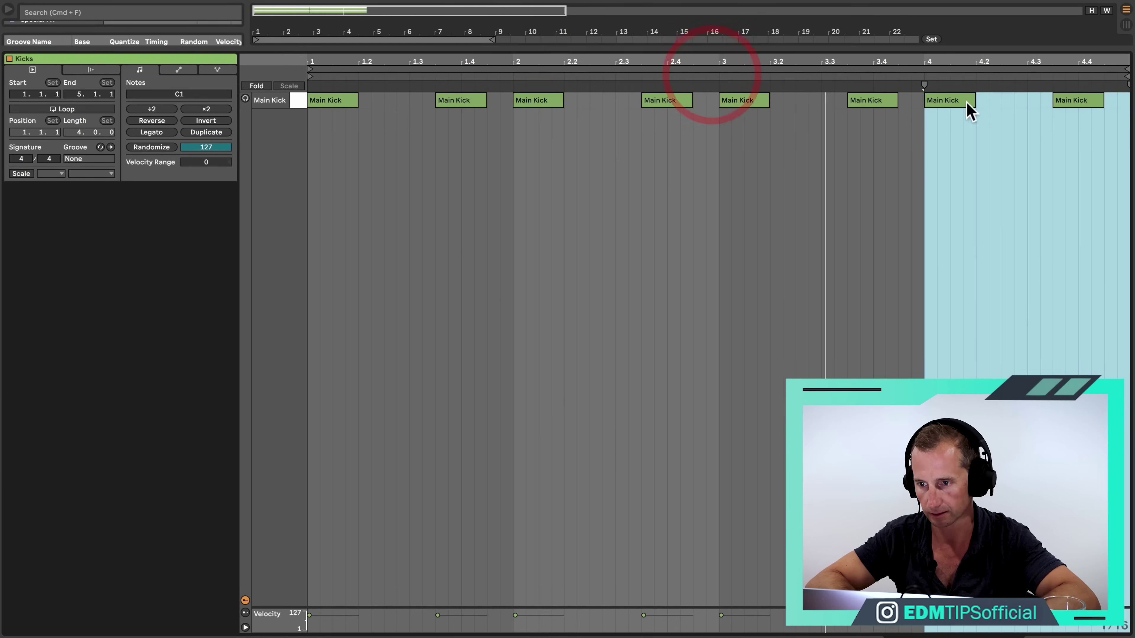
{"action": "key", "text": "space"}
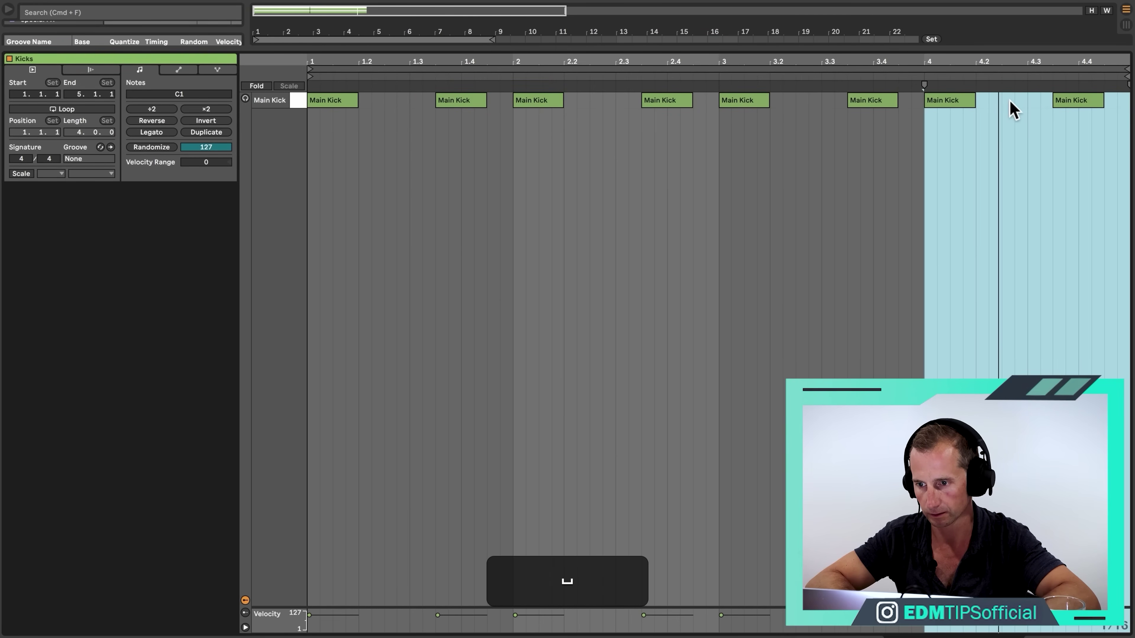
{"action": "left_click", "coordinate": [1001, 107]}
{"action": "double_click", "coordinate": [995, 100]}
{"action": "left_click", "coordinate": [854, 79]}
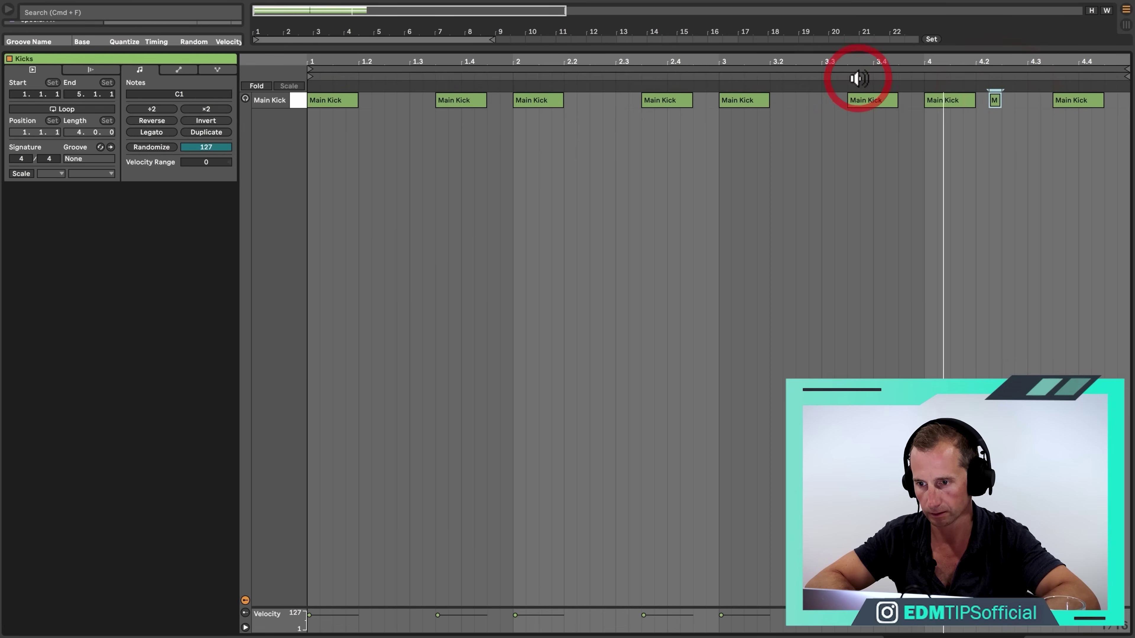
Step: Move the extra sixteenth-long kick note in the second Kicks clip to 4.2.3 and listen to the result
{"action": "key", "text": "space"}
{"action": "left_click_drag", "start_coordinate": [994, 100], "coordinate": [1014, 102]}
{"action": "left_click", "coordinate": [824, 78]}
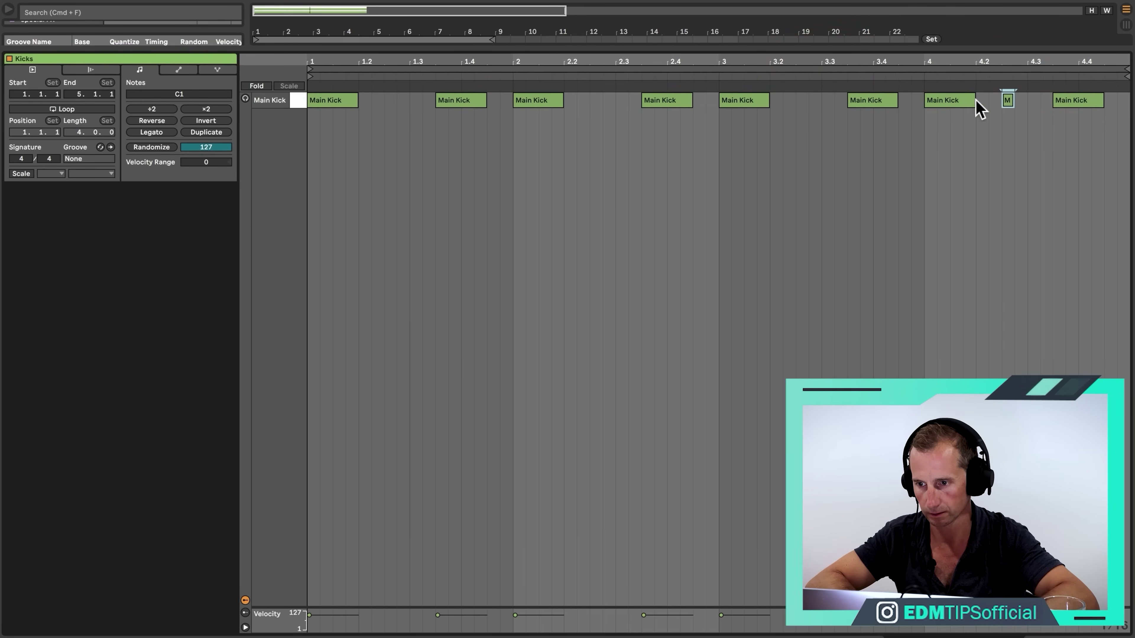
{"action": "key", "text": "space"}
Step: Return to the arrangement and move the Drums track above the amen break track
{"action": "key", "text": "shift+Tab"}
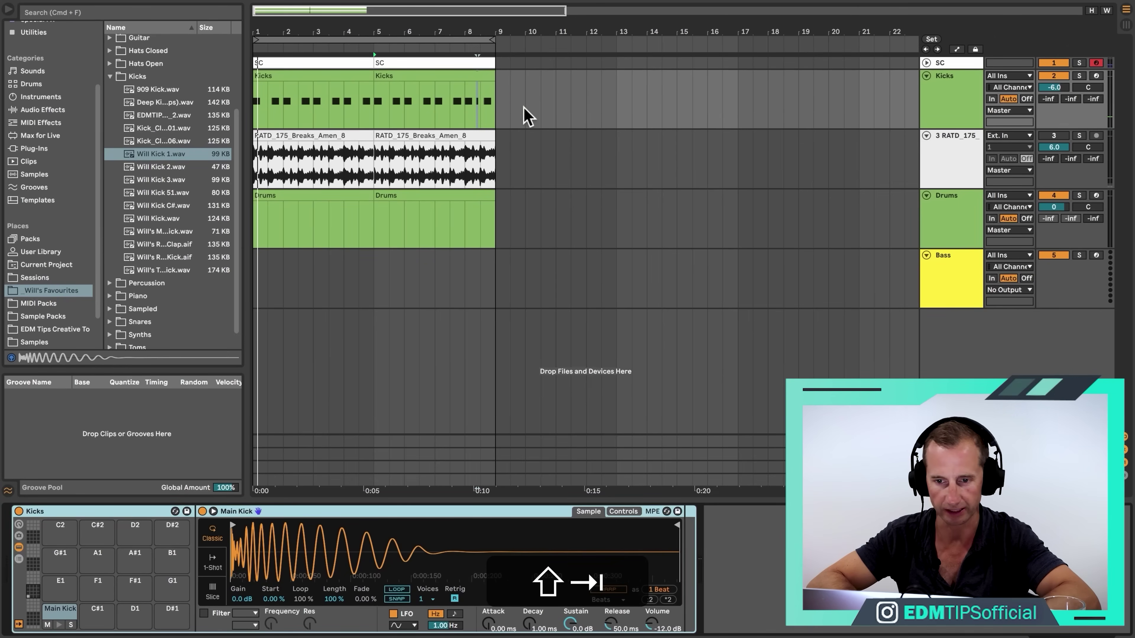
{"action": "left_click", "coordinate": [499, 106]}
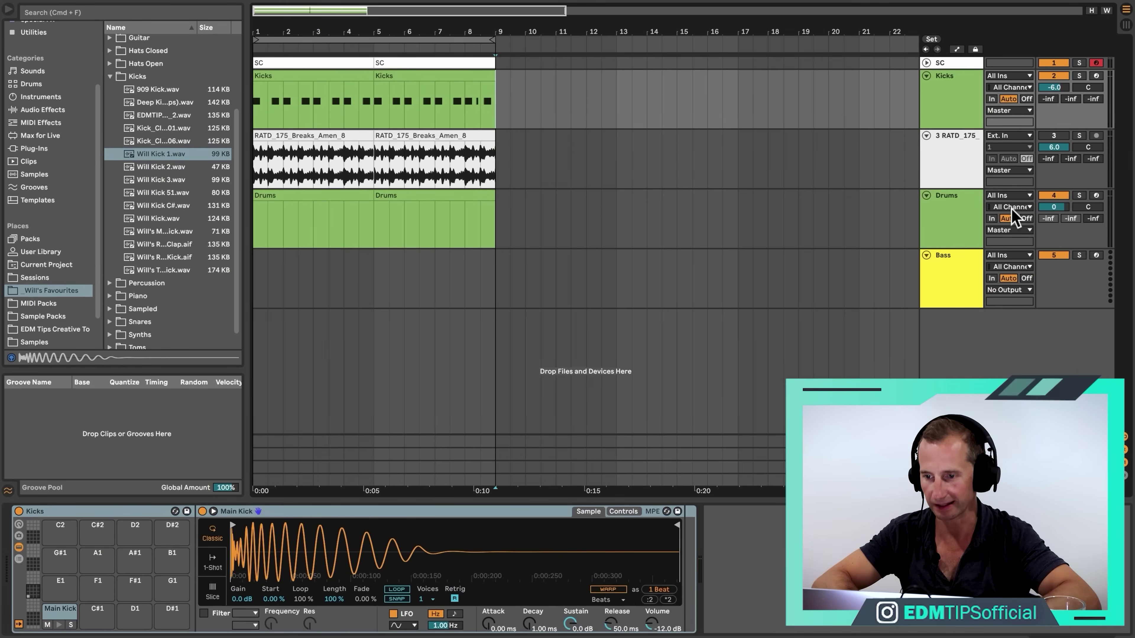
{"action": "left_click_drag", "start_coordinate": [943, 219], "coordinate": [940, 146]}
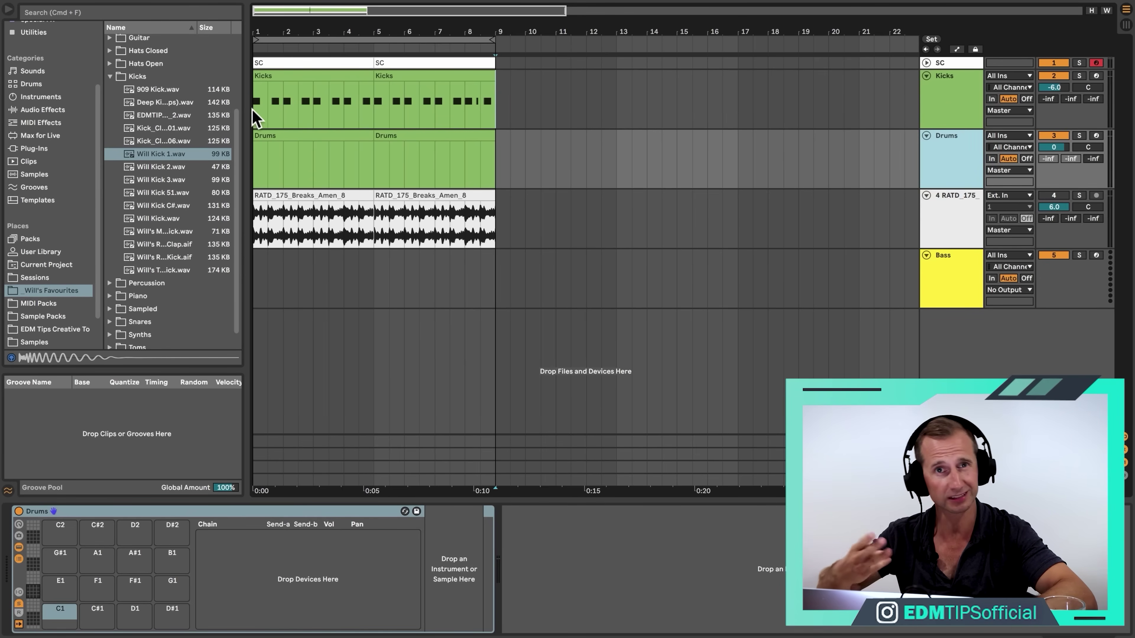
Step: Collapse the favourites' Kicks folder and open the Snares folder in the Drum Hits sample location
{"action": "left_click", "coordinate": [132, 76]}
{"action": "key", "text": "Left"}
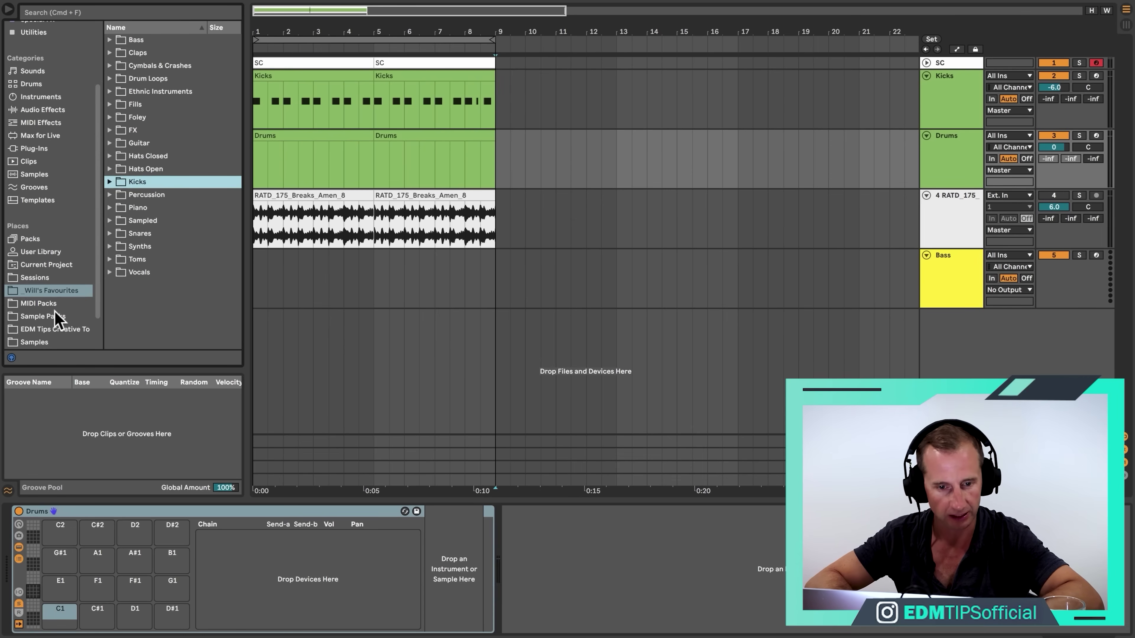
{"action": "scroll", "coordinate": [37, 290], "scroll_direction": "down", "scroll_amount": 3}
{"action": "left_click", "coordinate": [36, 317]}
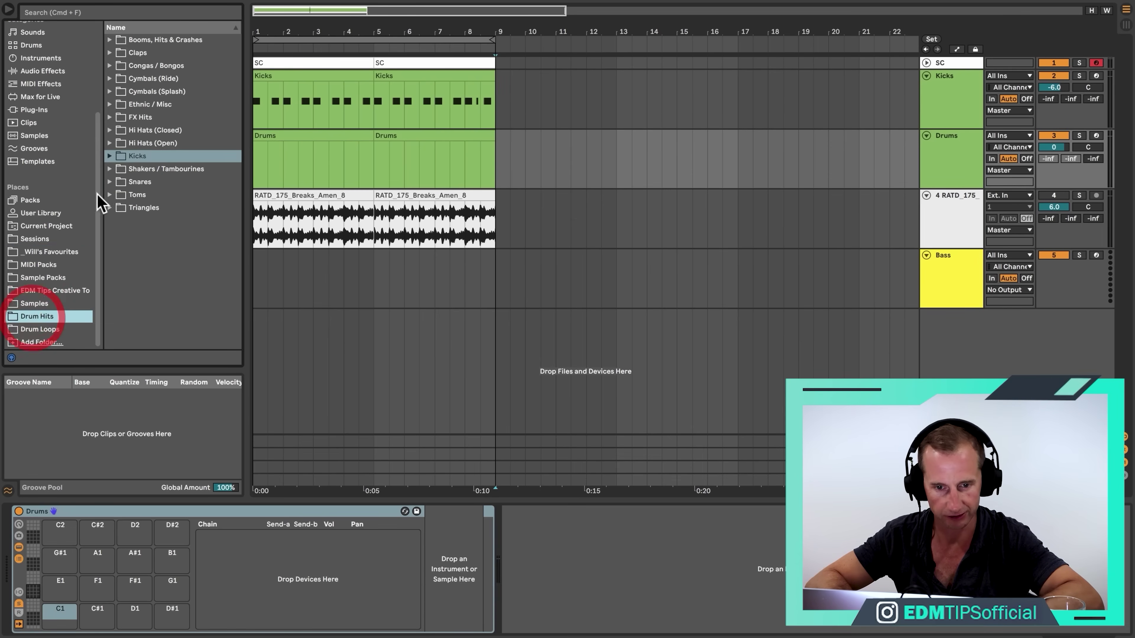
{"action": "left_click", "coordinate": [139, 181]}
{"action": "key", "text": "Right"}
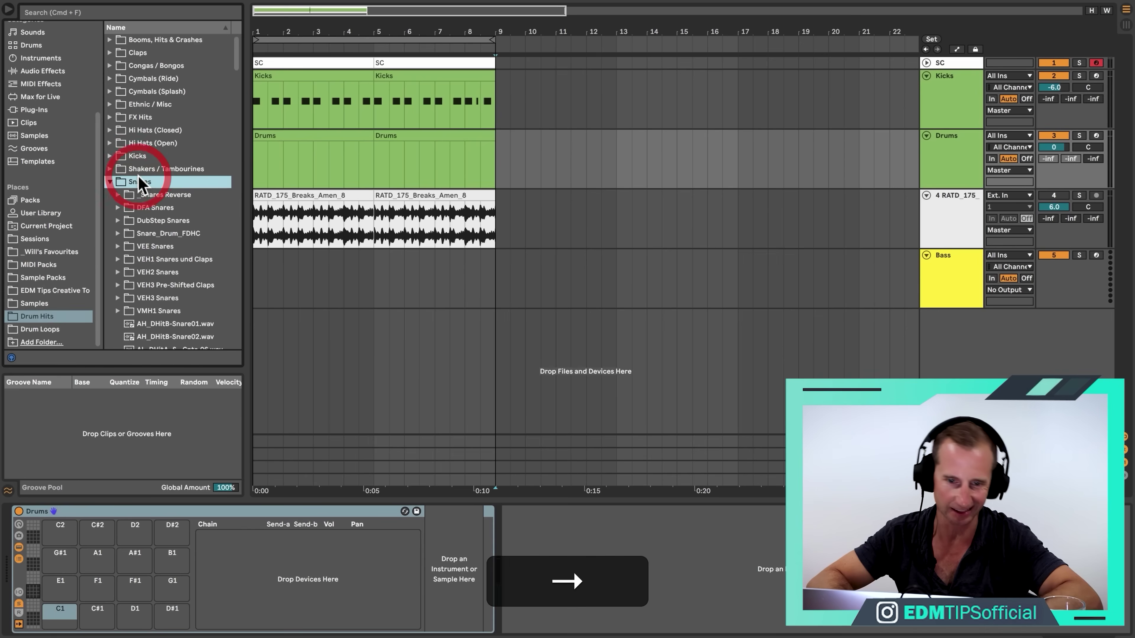
Step: Audition the first samples in the VEH3 Snares folder and load VEH3 Snares 001.wav onto the Drums rack's C1 pad
{"action": "left_click", "coordinate": [160, 303]}
{"action": "key", "text": "Right"}
{"action": "key", "text": "Down"}
{"action": "key", "text": "Down"}
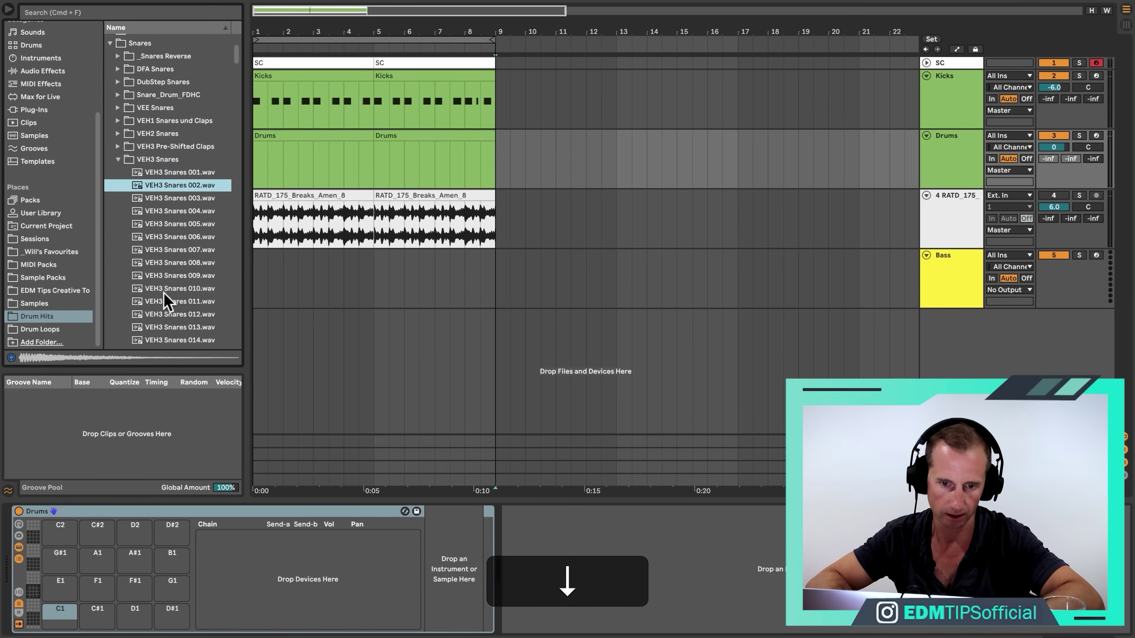
{"action": "left_click", "coordinate": [169, 174]}
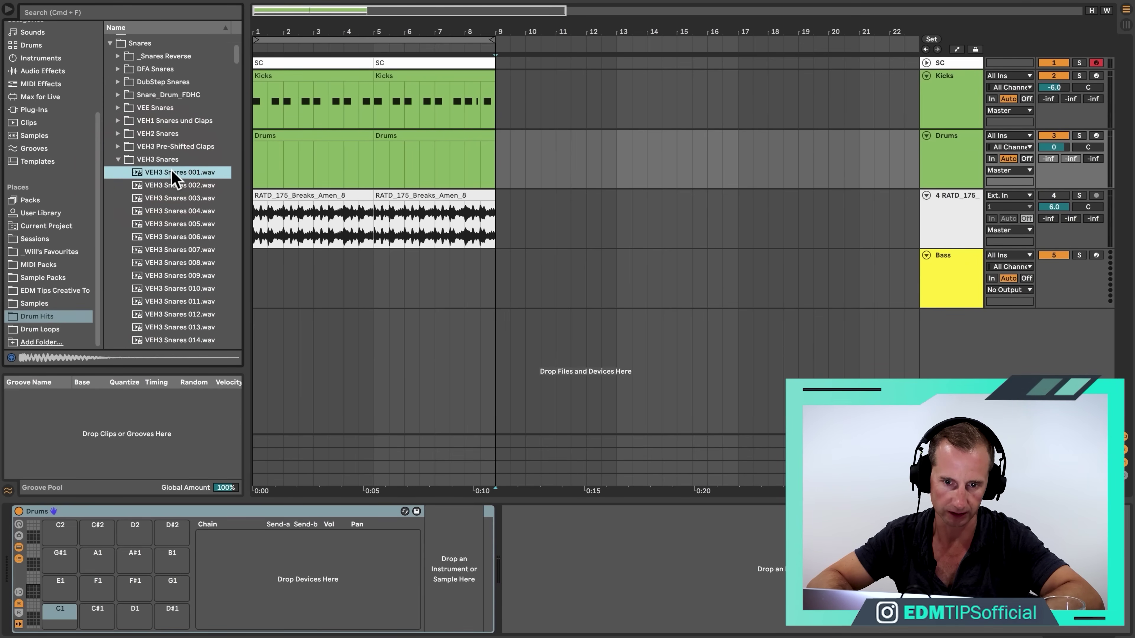
{"action": "left_click_drag", "start_coordinate": [173, 179], "coordinate": [61, 616]}
Step: Consolidate the two Drums clips and the two Kicks clips into single eight-bar clips
{"action": "left_click", "coordinate": [297, 134]}
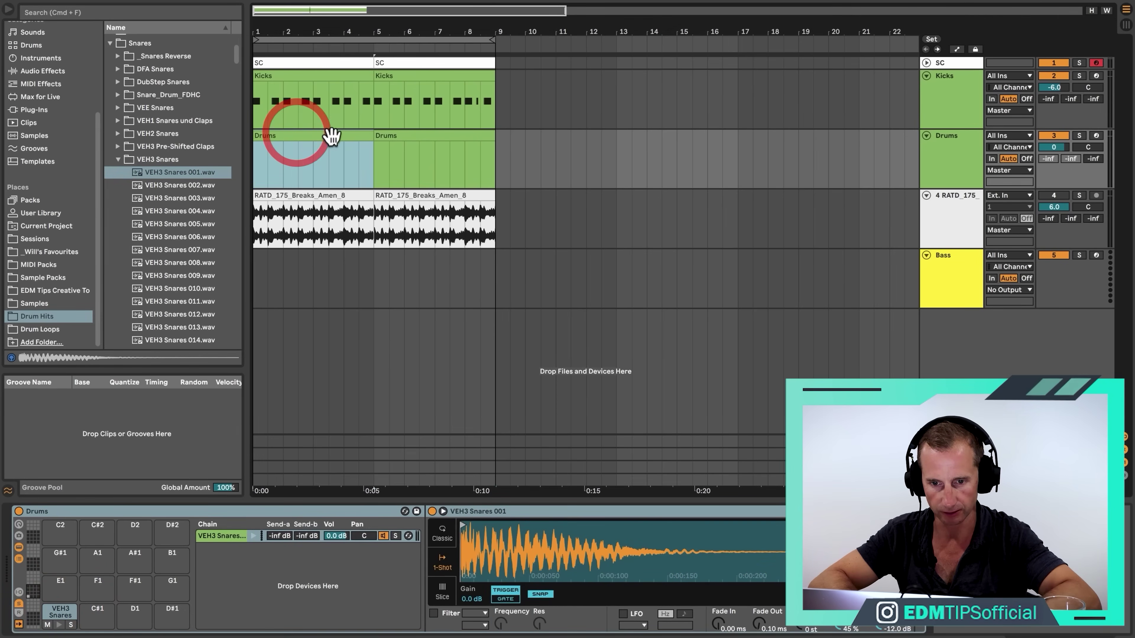
{"action": "left_click", "coordinate": [415, 135], "text": "shift"}
{"action": "key", "text": "super+j"}
{"action": "left_click", "coordinate": [332, 74]}
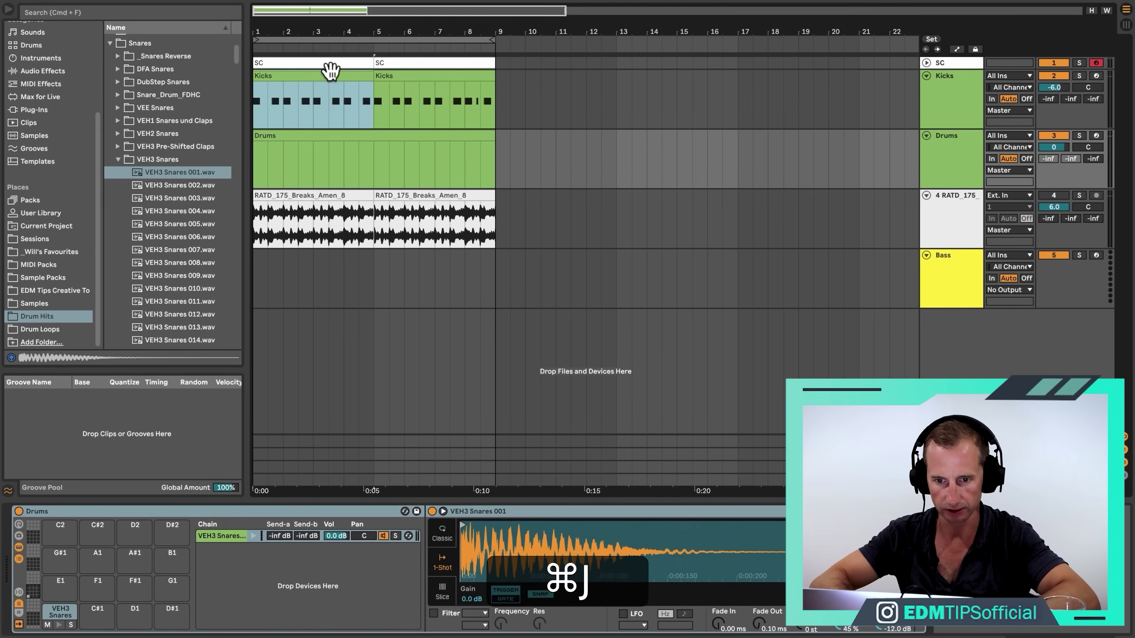
{"action": "left_click", "coordinate": [392, 72], "text": "shift"}
{"action": "key", "text": "super+j"}
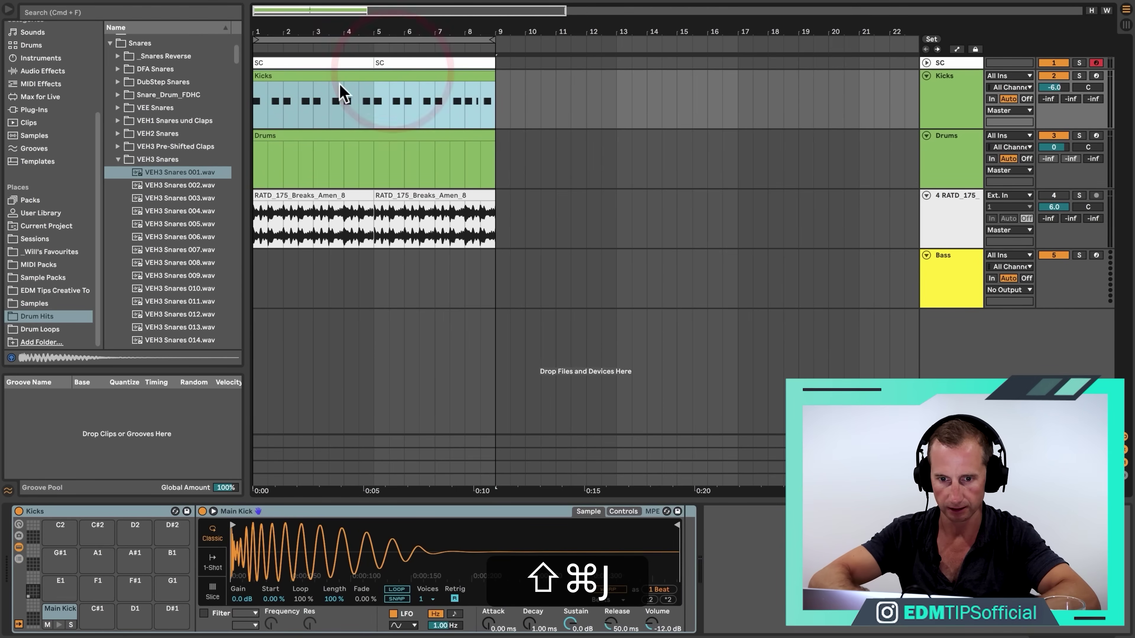
Step: Add an eighth-long VEH3 Snares 001 note on beat 2 of bar 1 in the Drums clip
{"action": "double_click", "coordinate": [299, 131]}
{"action": "double_click", "coordinate": [381, 100]}
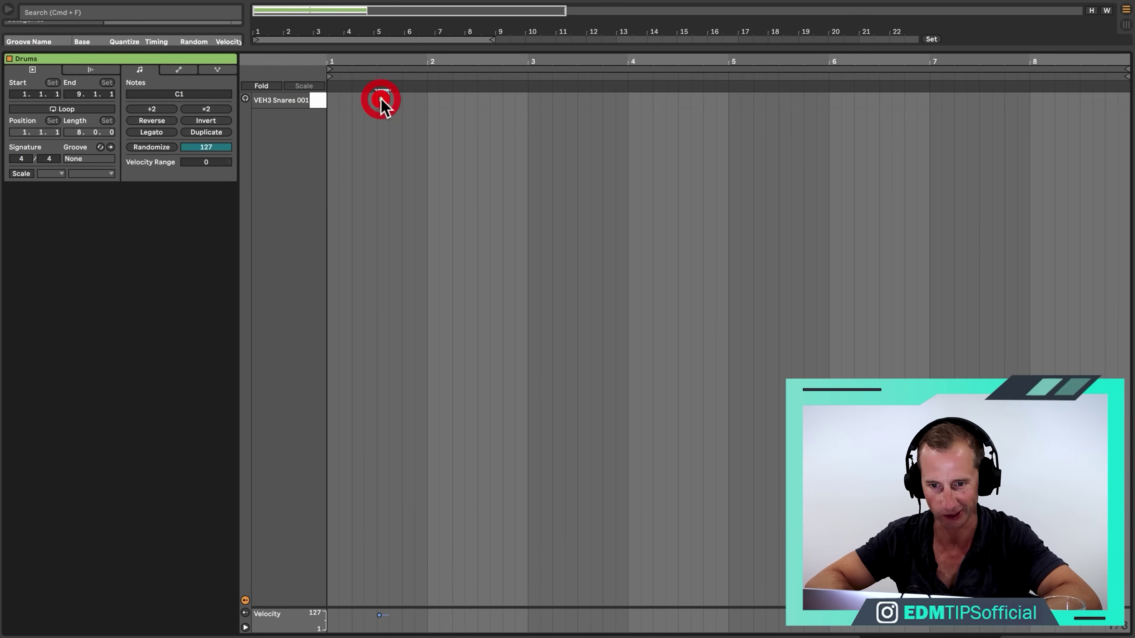
{"action": "key", "text": "space"}
{"action": "mouse_move", "coordinate": [383, 102]}
{"action": "left_mouse_down"}
{"action": "mouse_move", "coordinate": [357, 103]}
{"action": "mouse_move", "coordinate": [374, 99]}
{"action": "left_mouse_up"}
{"action": "key", "text": "space"}
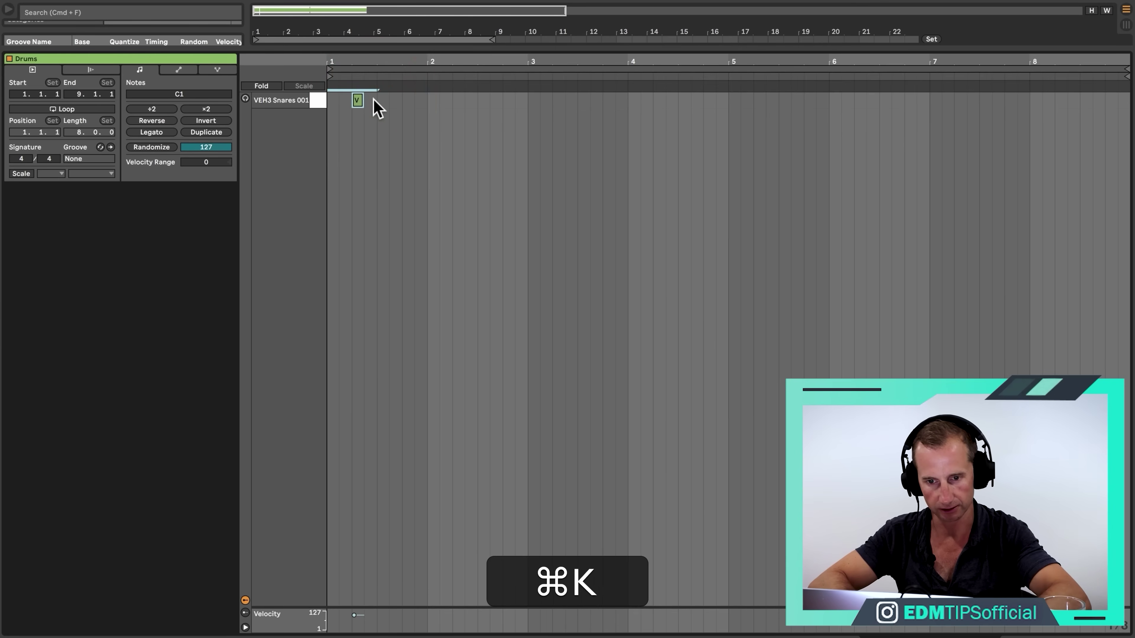
Step: Duplicate the half-bar snare pattern through bar 8 so it hits beats 2 and 4, and return to the arrangement
{"action": "key", "text": "super+d"}
{"action": "key", "text": "super+d"}
{"action": "key", "text": "super+d"}
{"action": "key", "text": "super+d"}
{"action": "key", "text": "super+d"}
{"action": "key", "text": "super+d"}
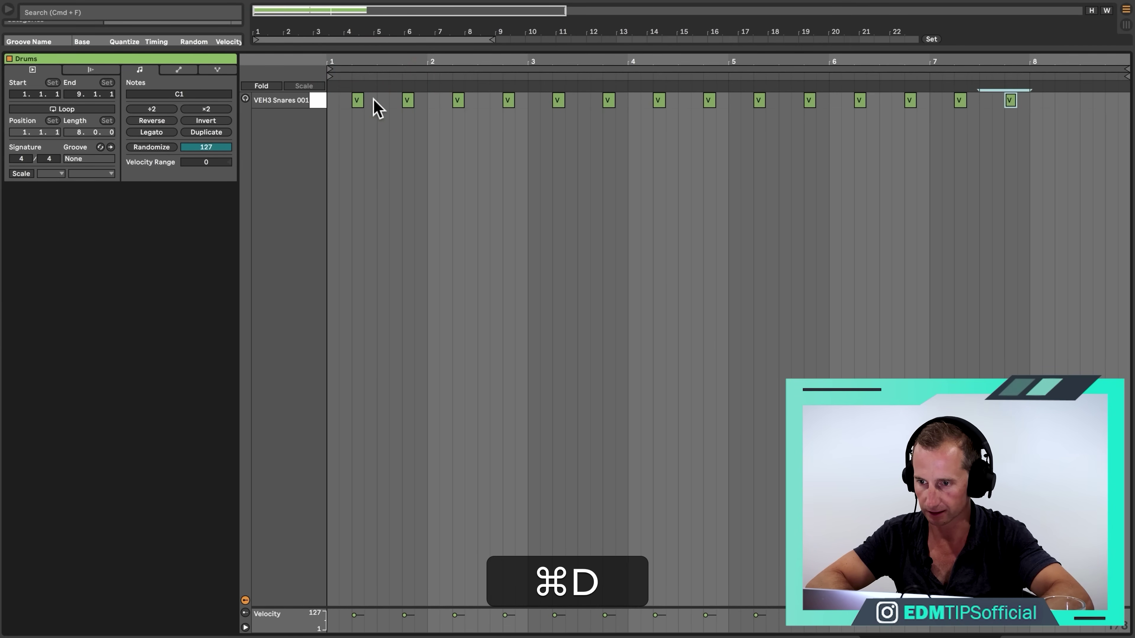
{"action": "key", "text": "shift+Tab"}
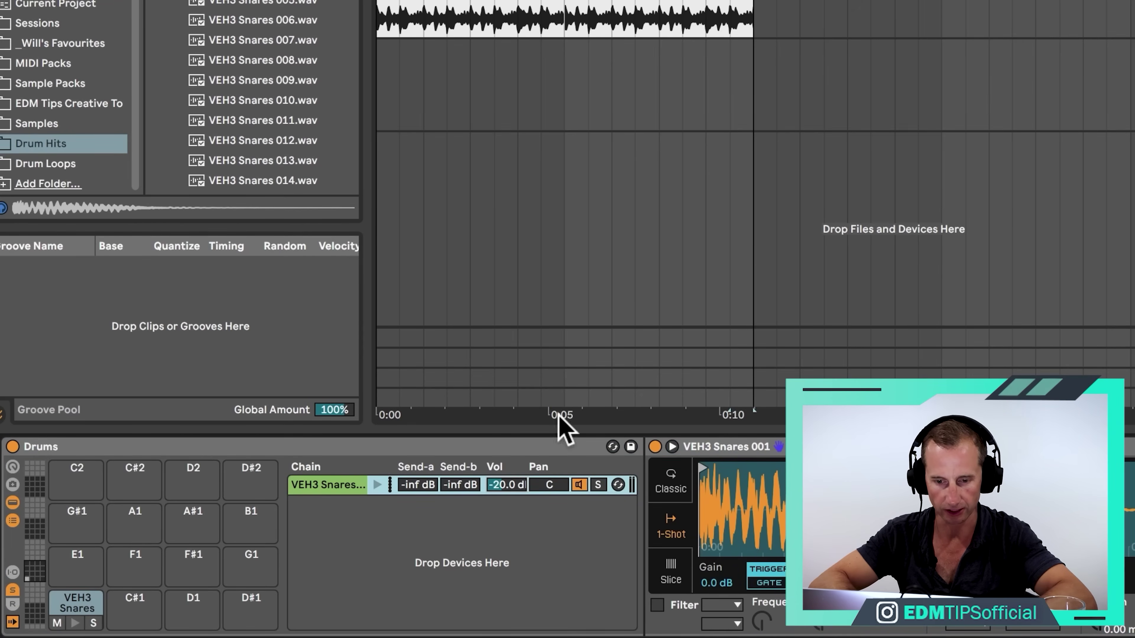
Step: Set the VEH3 Snares 001 chain volume to -8.7 dB during playback and save the set
{"action": "key", "text": "space"}
{"action": "left_click_drag", "start_coordinate": [506, 484], "coordinate": [507, 473]}
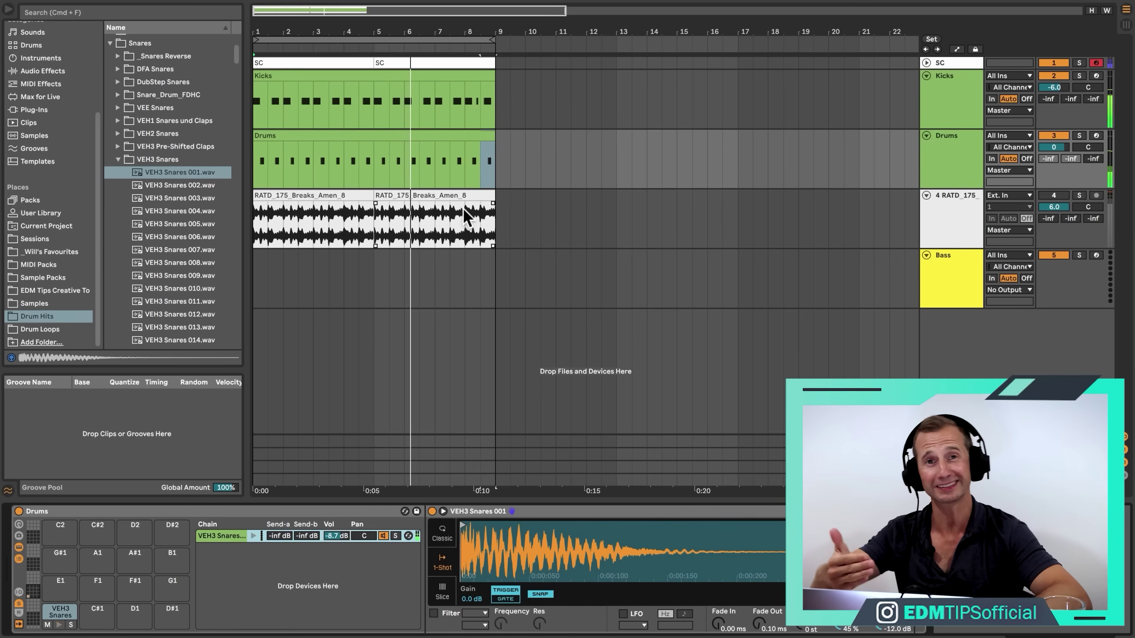
{"action": "key", "text": "space"}
{"action": "key", "text": "super+s"}
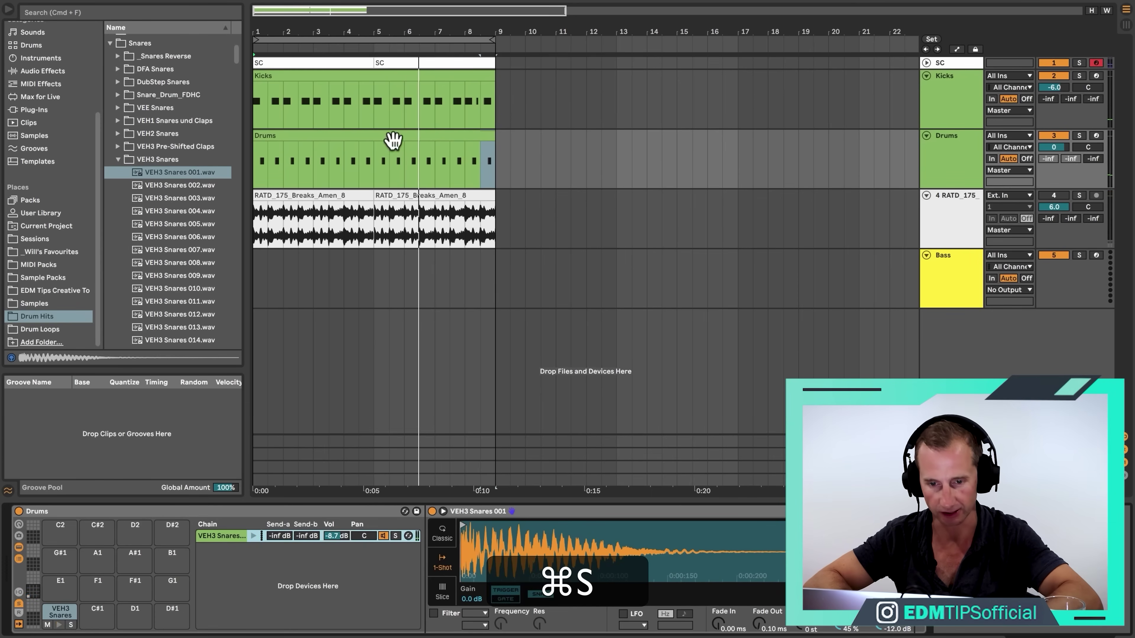
Step: Collapse the VEH3 Snares and Snares folders in Drum Hits and expand the Hi Hats (Closed) folder
{"action": "left_click", "coordinate": [160, 162]}
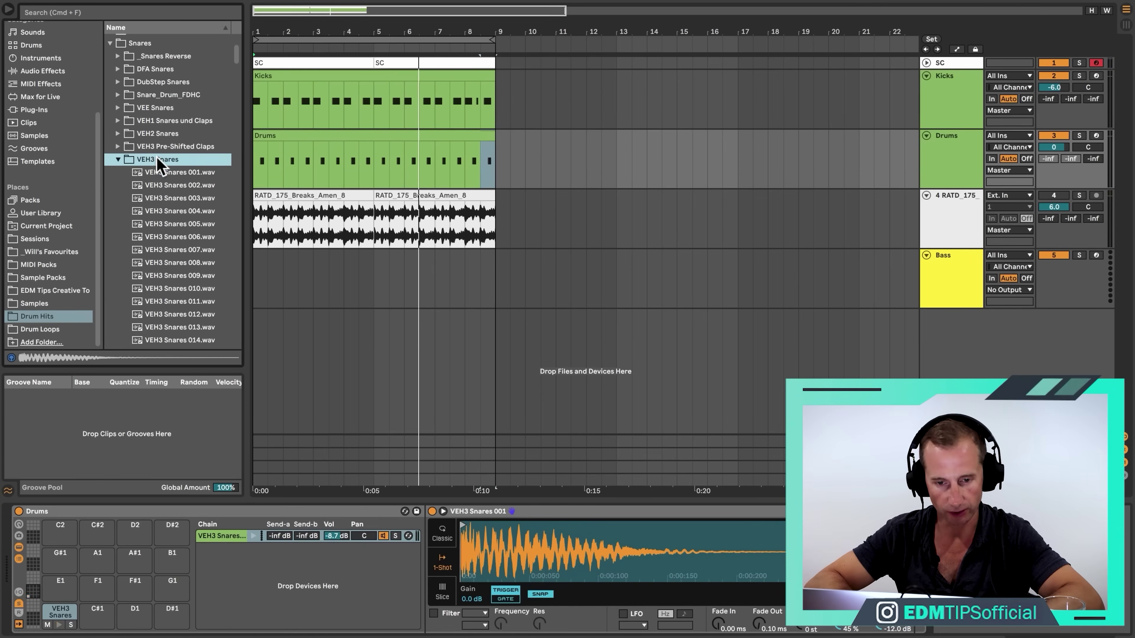
{"action": "key", "text": "Left"}
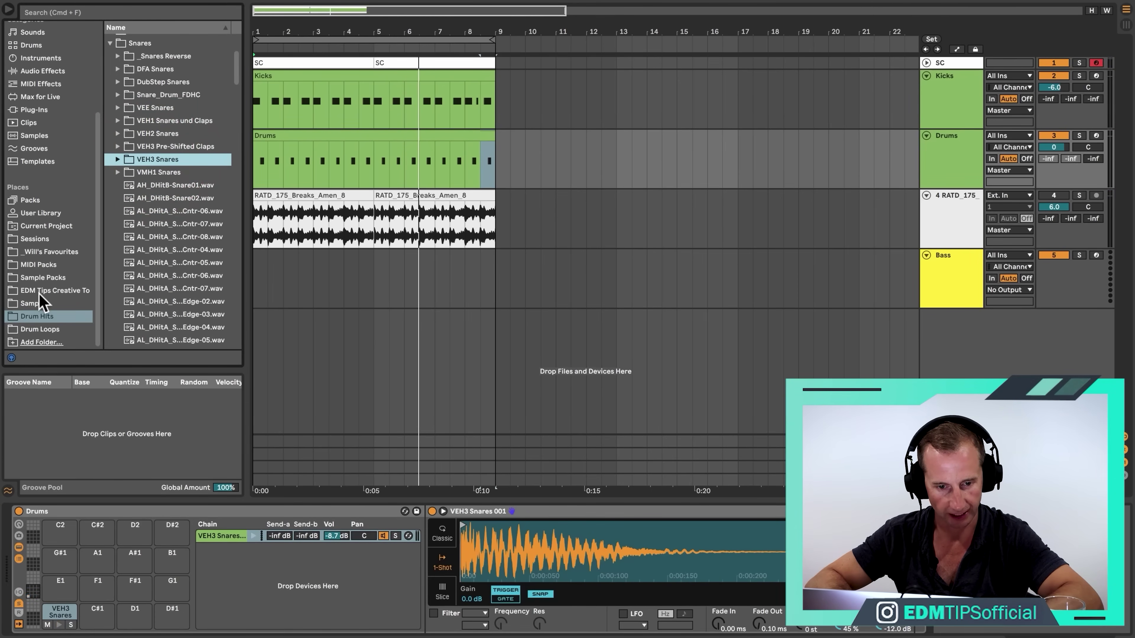
{"action": "left_click", "coordinate": [44, 315]}
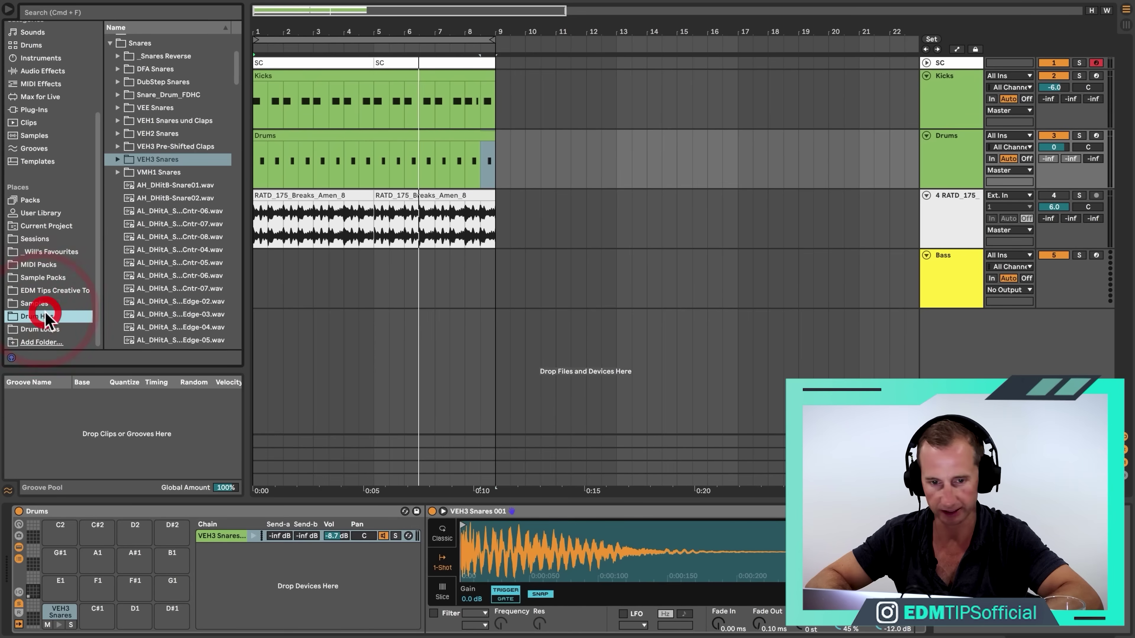
{"action": "left_click", "coordinate": [144, 83]}
{"action": "key", "text": "Left"}
{"action": "key", "text": "Left"}
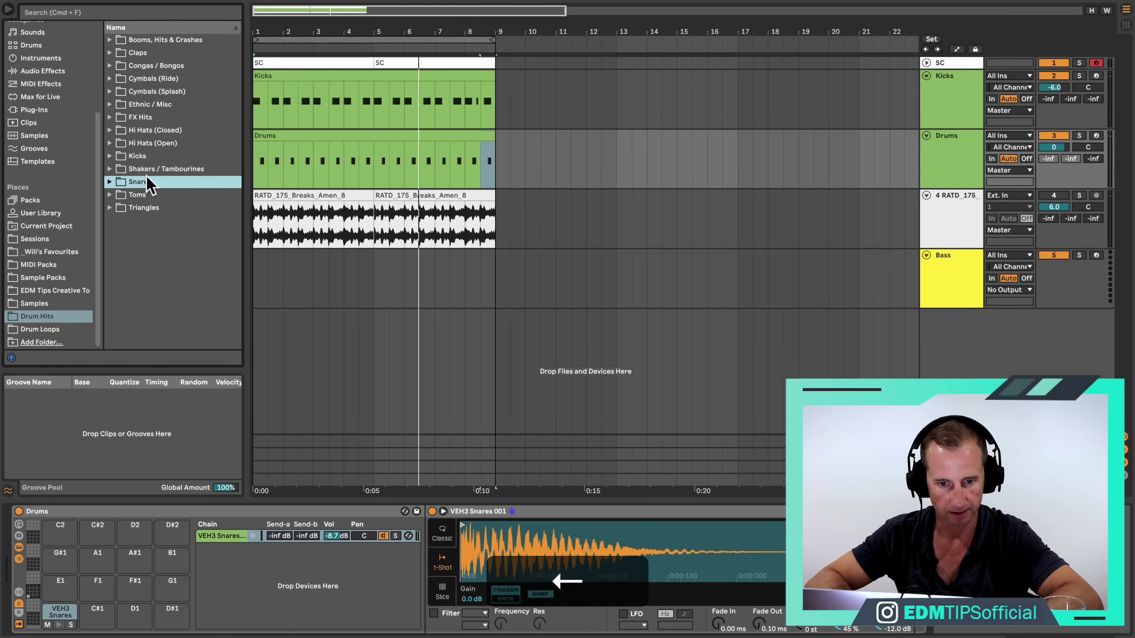
{"action": "key", "text": "Up"}
{"action": "key", "text": "Up"}
{"action": "key", "text": "Up"}
{"action": "key", "text": "Up"}
{"action": "key", "text": "Right"}
Step: Open the VEH3 Closed Hihats folder and preview its first samples
{"action": "left_click", "coordinate": [157, 233]}
{"action": "key", "text": "Up"}
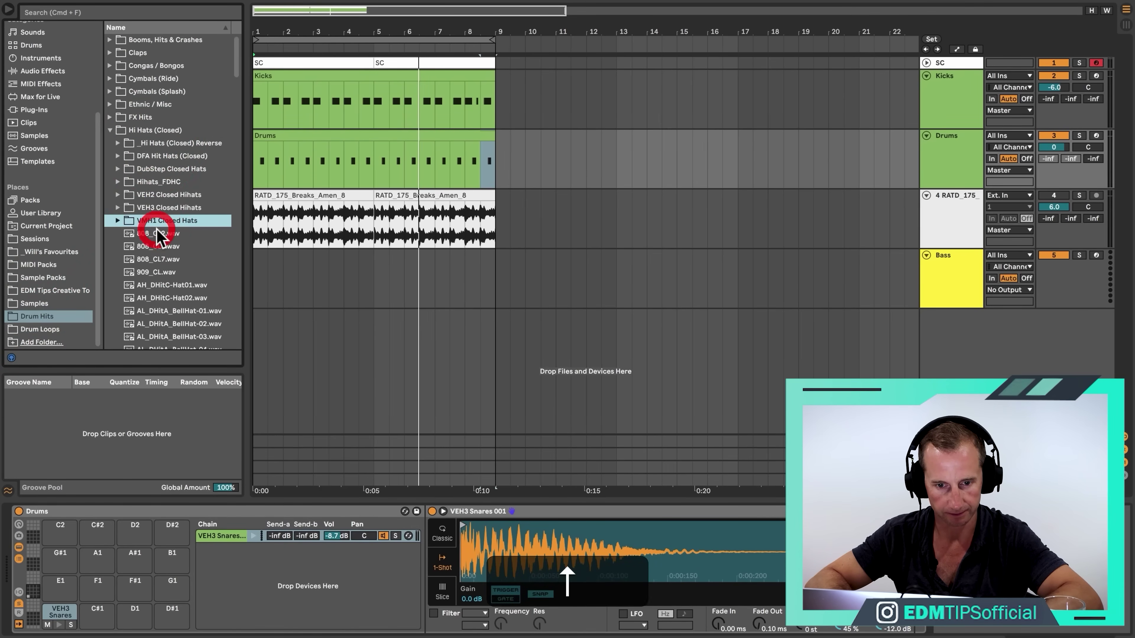
{"action": "key", "text": "Down"}
{"action": "left_click", "coordinate": [152, 206]}
{"action": "key", "text": "Right"}
{"action": "key", "text": "Down"}
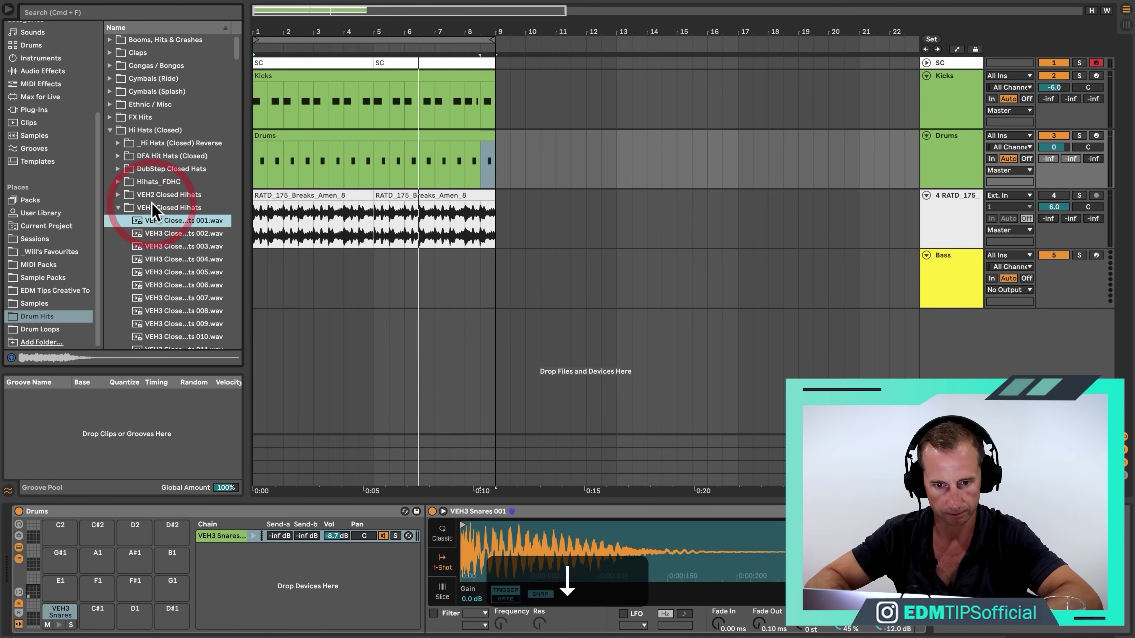
{"action": "key", "text": "Down"}
{"action": "key", "text": "Down"}
{"action": "key", "text": "Down"}
{"action": "key", "text": "Up"}
Step: Load VEH3 Closed Hihats 006 onto the Drums rack's C#1 pad and set its chain volume to -8.0 dB
{"action": "left_click", "coordinate": [175, 286]}
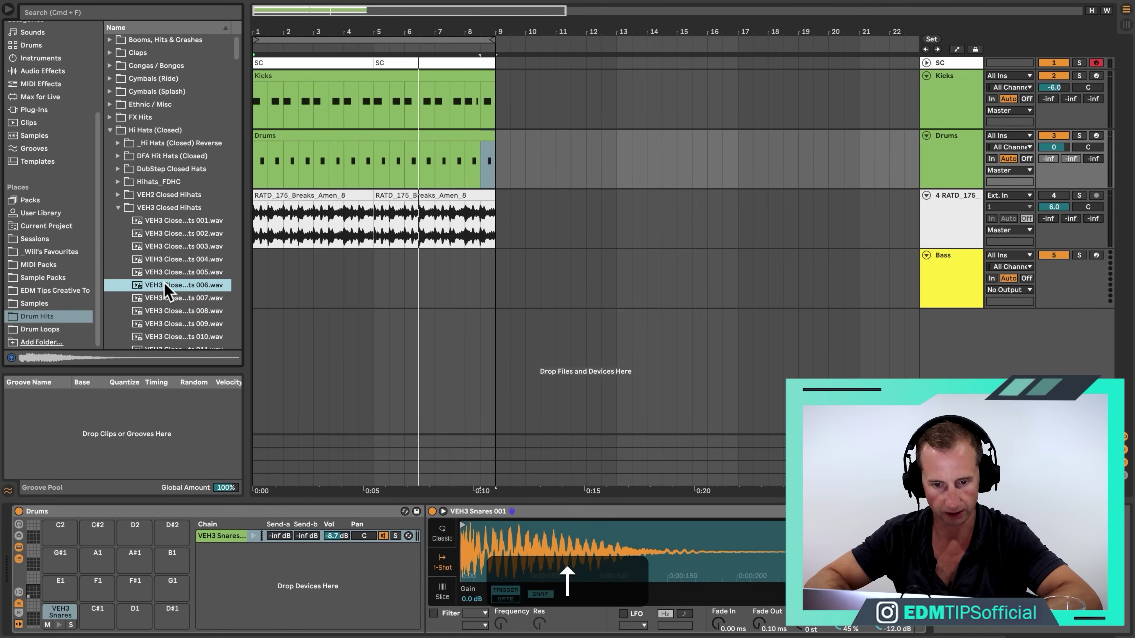
{"action": "left_click_drag", "start_coordinate": [166, 291], "coordinate": [239, 571]}
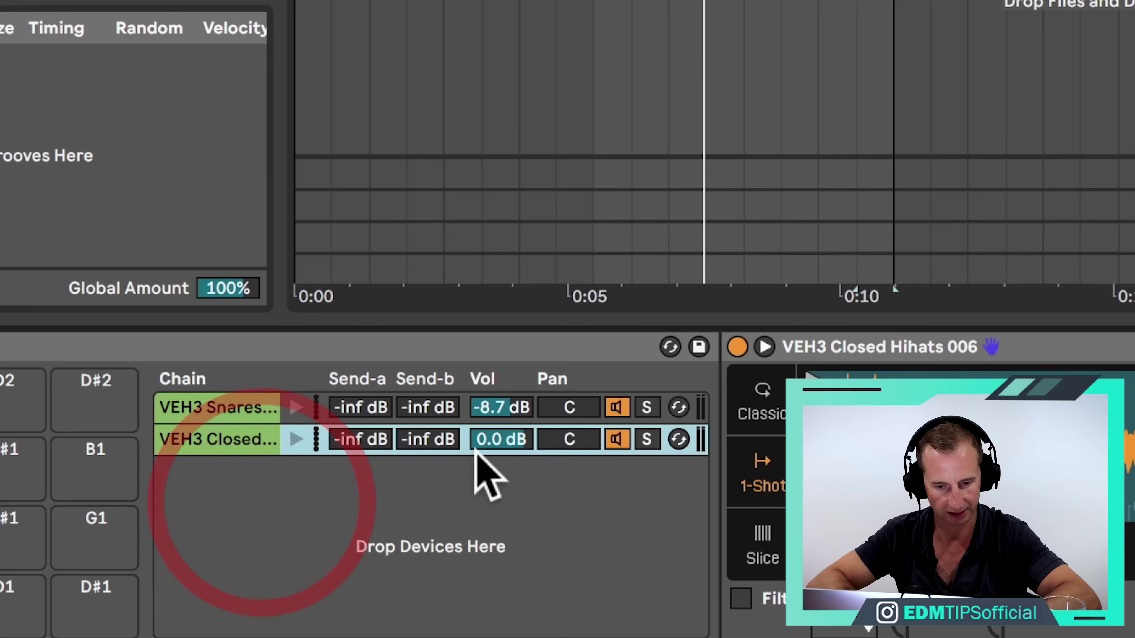
{"action": "left_click_drag", "start_coordinate": [476, 445], "coordinate": [476, 460]}
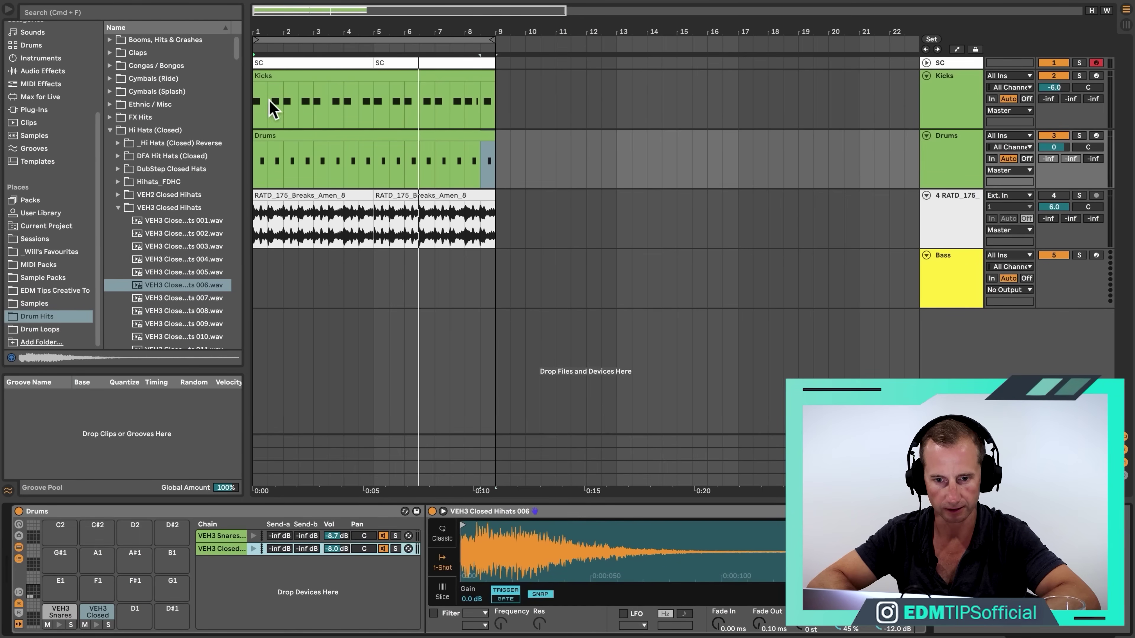
Step: In the Drums clip, add sixteenth-long VEH3 Closed Hihats 006 notes at 1.1.3, 1.2.3 and 1.3
{"action": "double_click", "coordinate": [271, 140]}
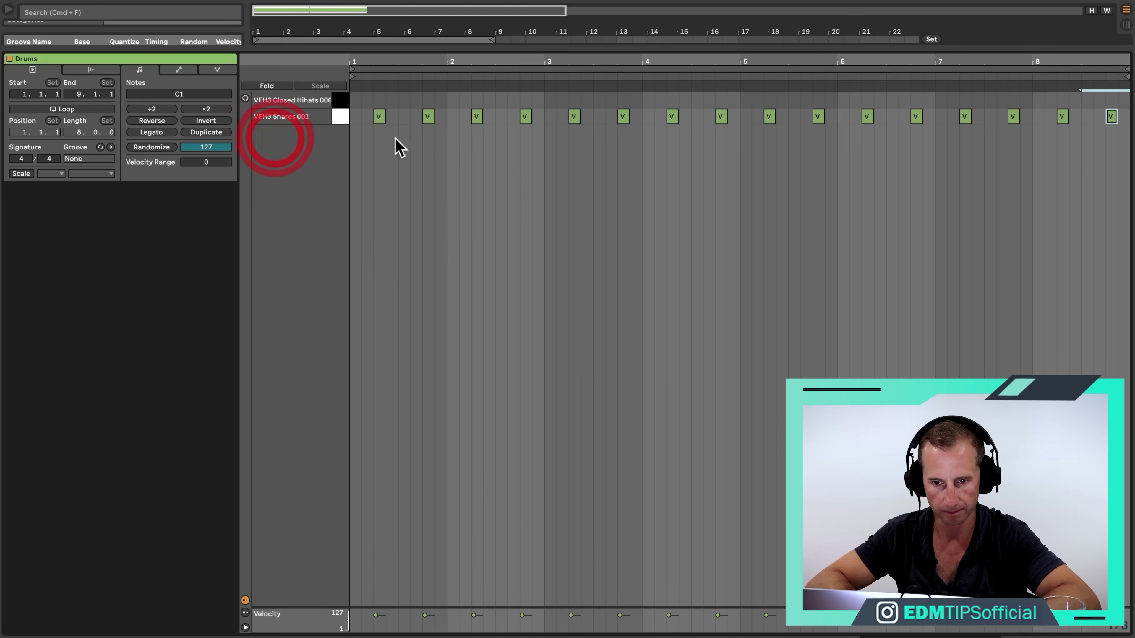
{"action": "left_click_drag", "start_coordinate": [351, 66], "coordinate": [351, 80]}
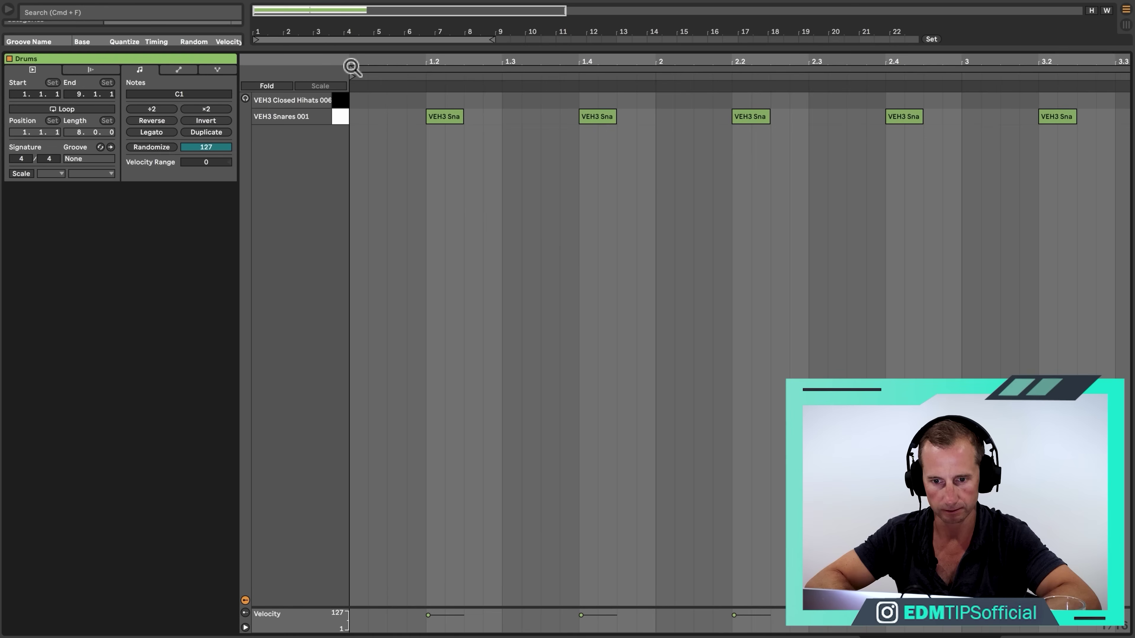
{"action": "double_click", "coordinate": [381, 103]}
{"action": "key", "text": "Right"}
{"action": "key", "text": "space"}
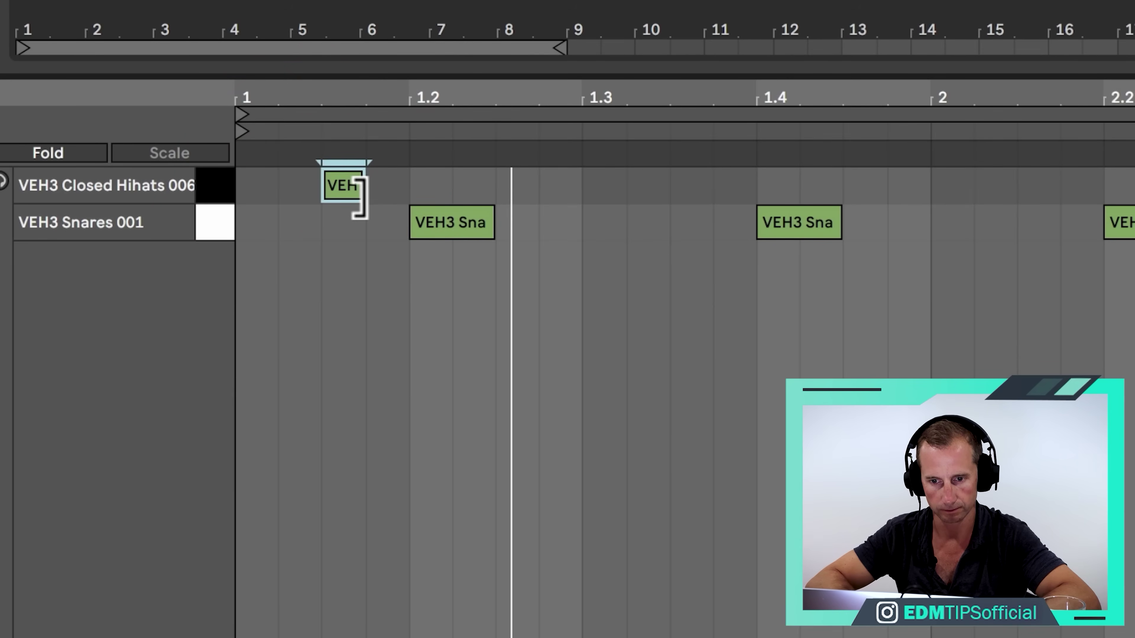
{"action": "left_click", "coordinate": [521, 181]}
{"action": "double_click", "coordinate": [519, 184]}
{"action": "double_click", "coordinate": [595, 183]}
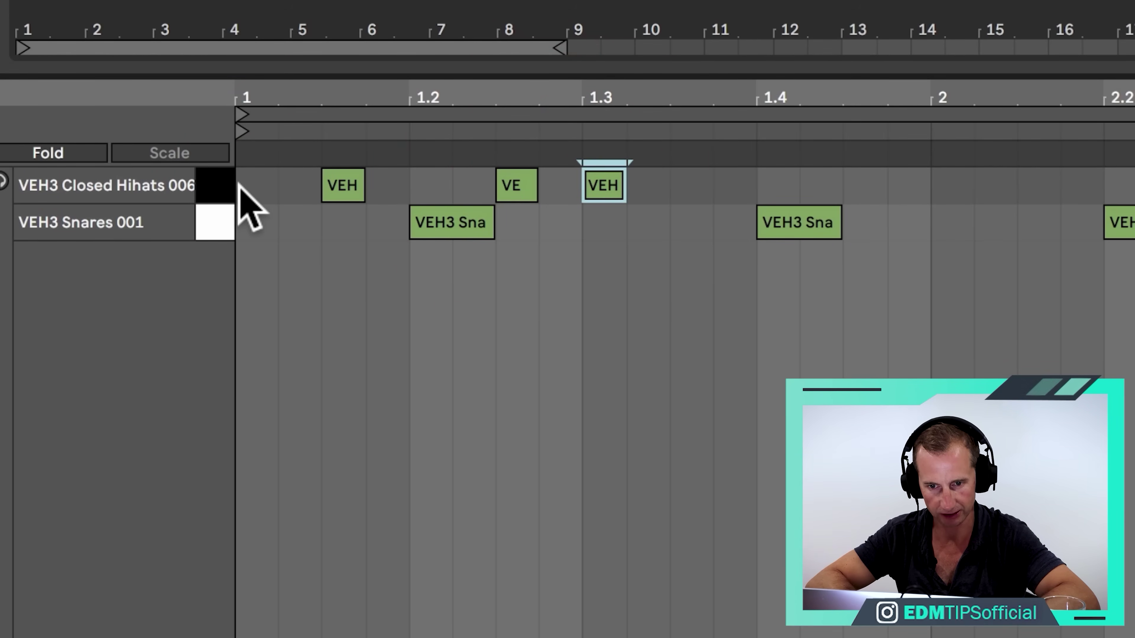
Step: Play back the hats, add an eighth-long hi-hat note at 1.4.3, and lengthen the other three to eighth notes
{"action": "key", "text": "space"}
{"action": "key", "text": "space"}
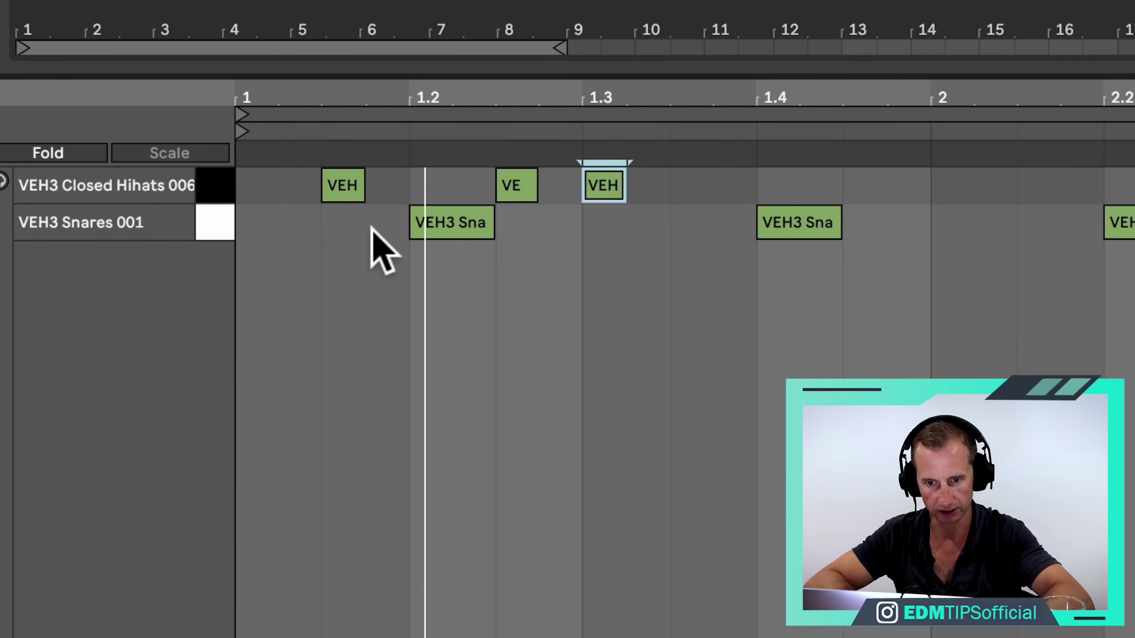
{"action": "left_click", "coordinate": [253, 183]}
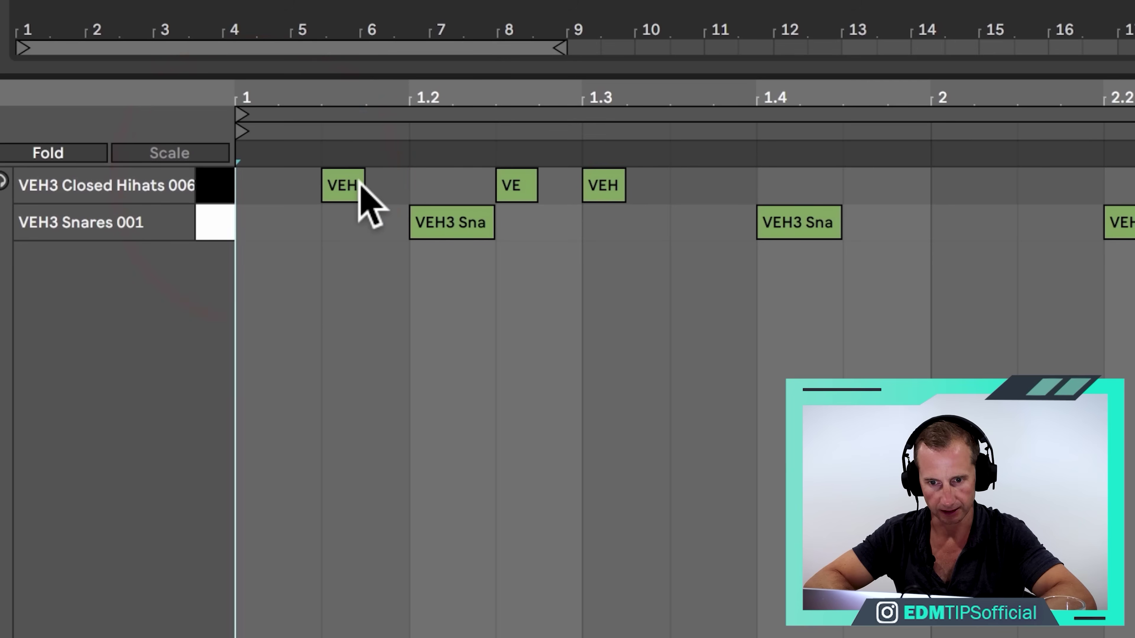
{"action": "key", "text": "space"}
{"action": "key", "text": "space"}
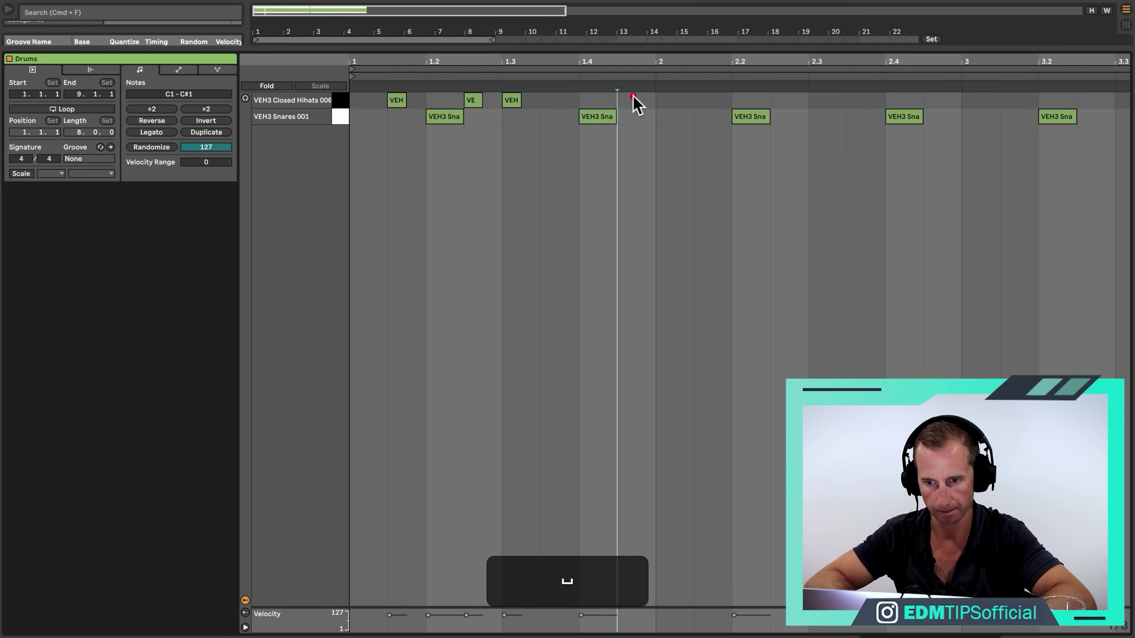
{"action": "double_click", "coordinate": [633, 99]}
{"action": "key", "text": "space"}
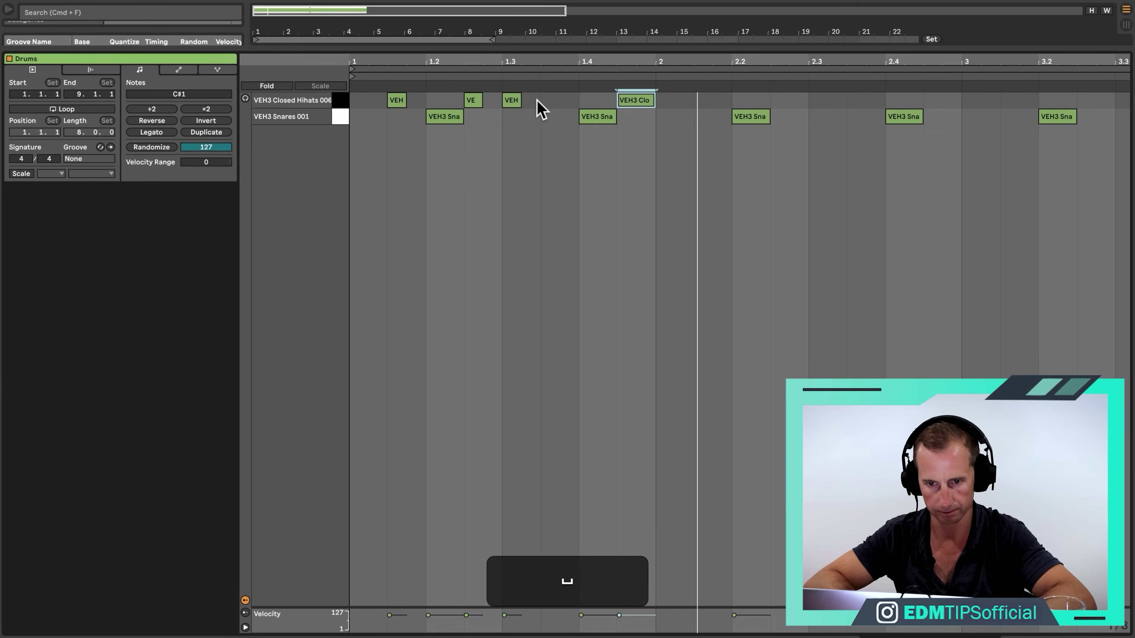
{"action": "left_click_drag", "start_coordinate": [406, 101], "coordinate": [501, 102]}
{"action": "key", "text": "super+d"}
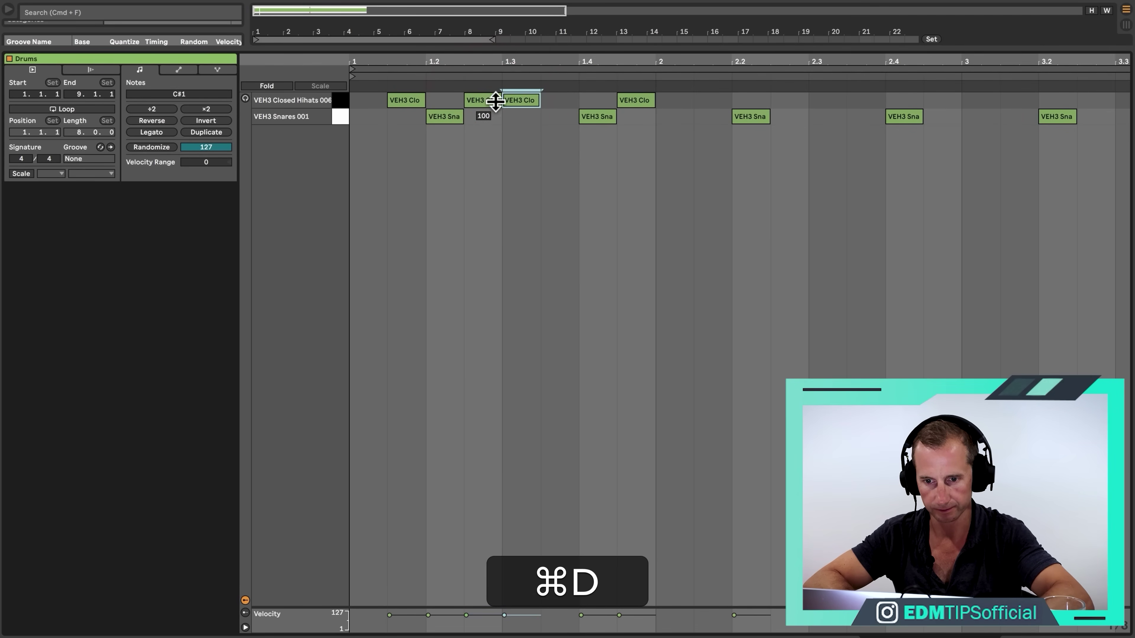
Step: Duplicate the one-bar closed hi-hat pattern through bar 8 and delete the surplus copy past the clip end
{"action": "left_click_drag", "start_coordinate": [354, 104], "coordinate": [647, 102]}
{"action": "key", "text": "super+d"}
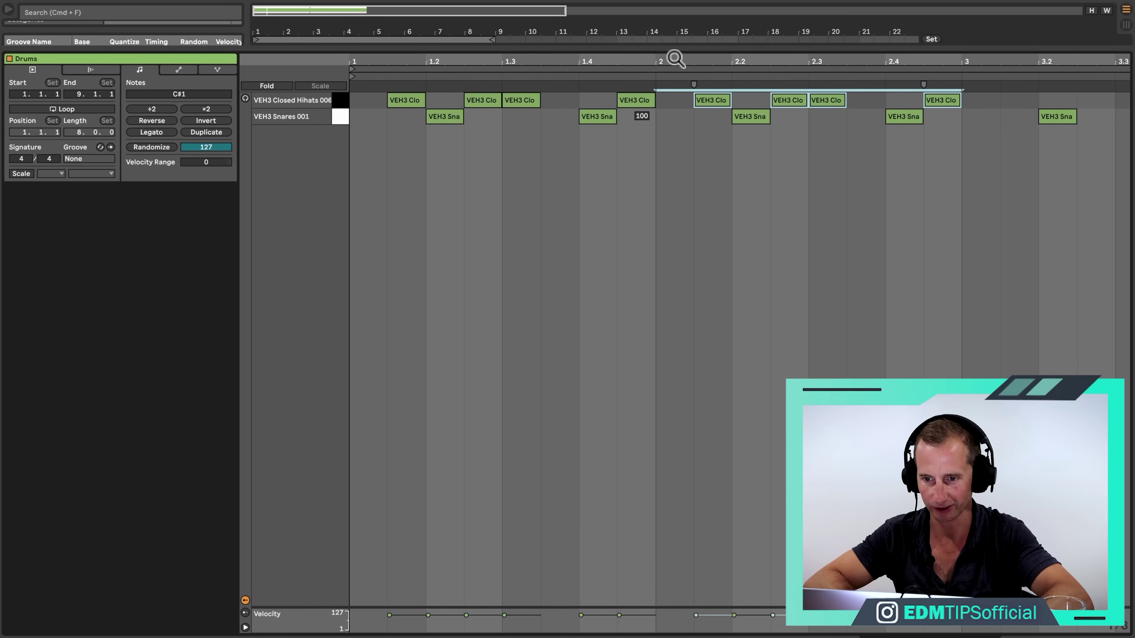
{"action": "left_click_drag", "start_coordinate": [675, 59], "coordinate": [676, 41]}
{"action": "left_click_drag", "start_coordinate": [566, 60], "coordinate": [456, 60]}
{"action": "key", "text": "super+d"}
{"action": "key", "text": "super+d"}
{"action": "key", "text": "super+d"}
{"action": "key", "text": "super+d"}
{"action": "key", "text": "super+d"}
{"action": "key", "text": "super+d"}
{"action": "key", "text": "super+d"}
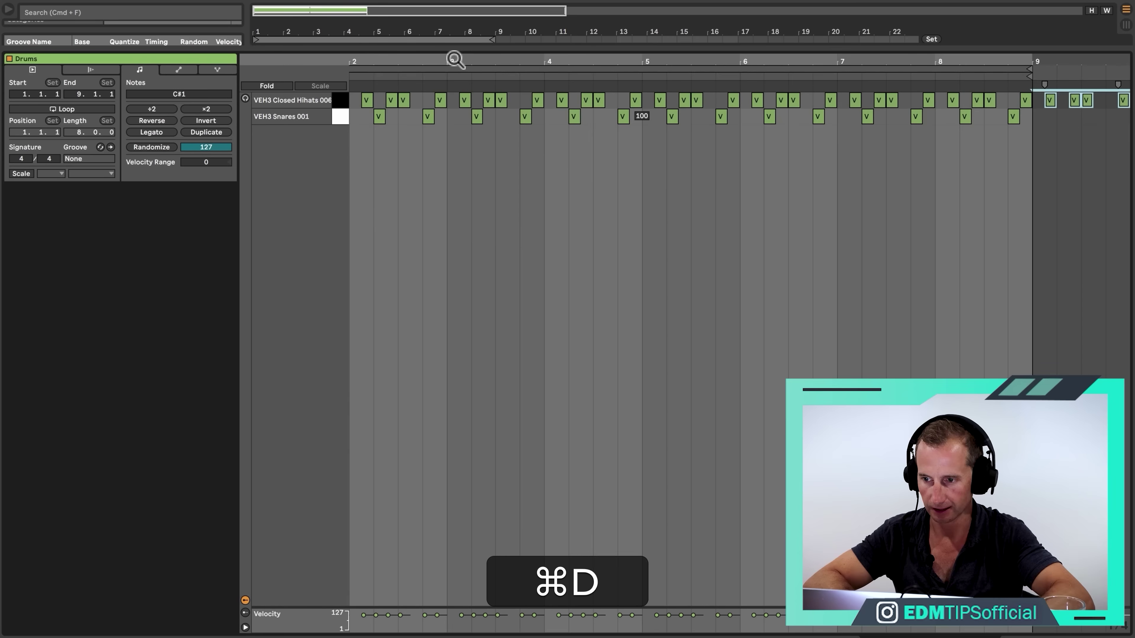
{"action": "key", "text": "BackSpace"}
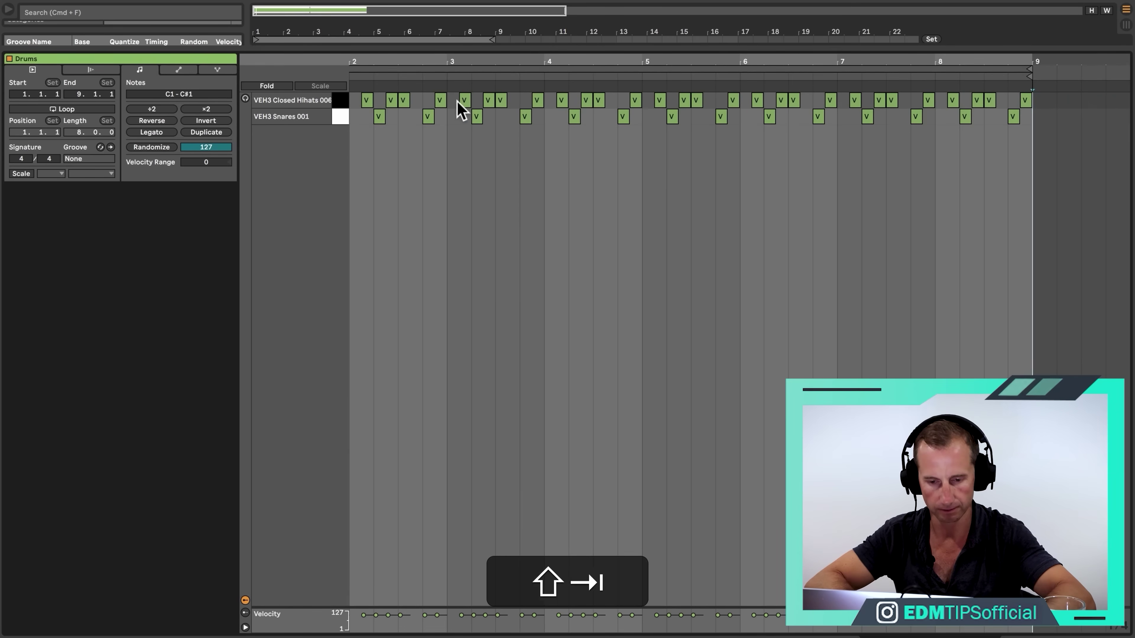
Step: Return to the arrangement and set the VEH3 Closed Hihats 006 chain volume to -9.0 dB during playback
{"action": "key", "text": "shift+Tab"}
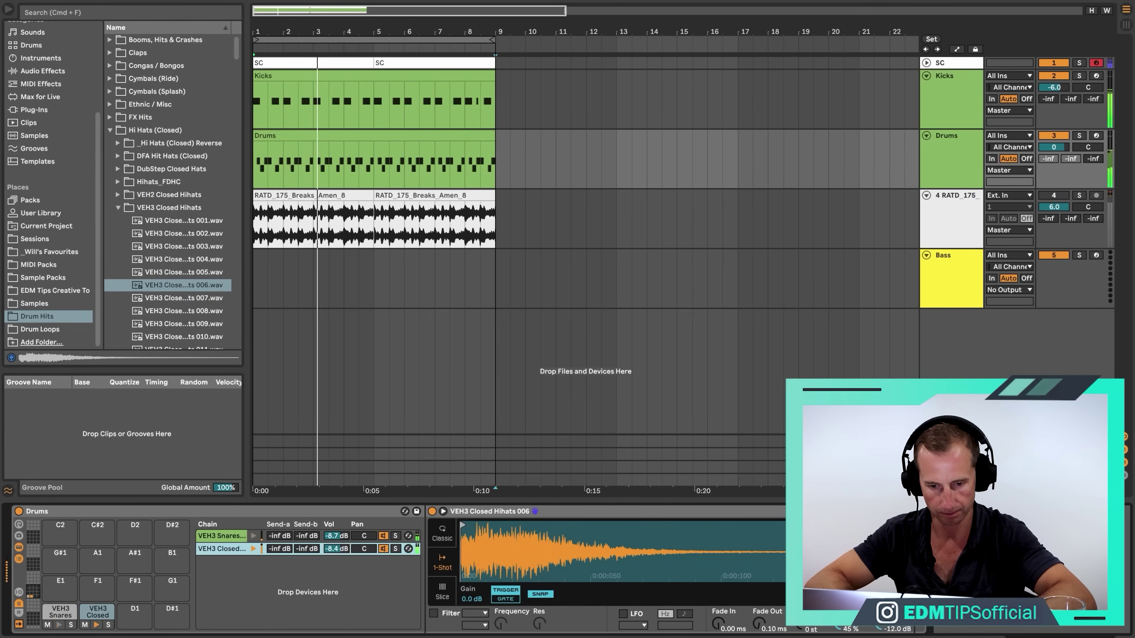
{"action": "left_click_drag", "start_coordinate": [336, 549], "coordinate": [336, 540]}
{"action": "key", "text": "space"}
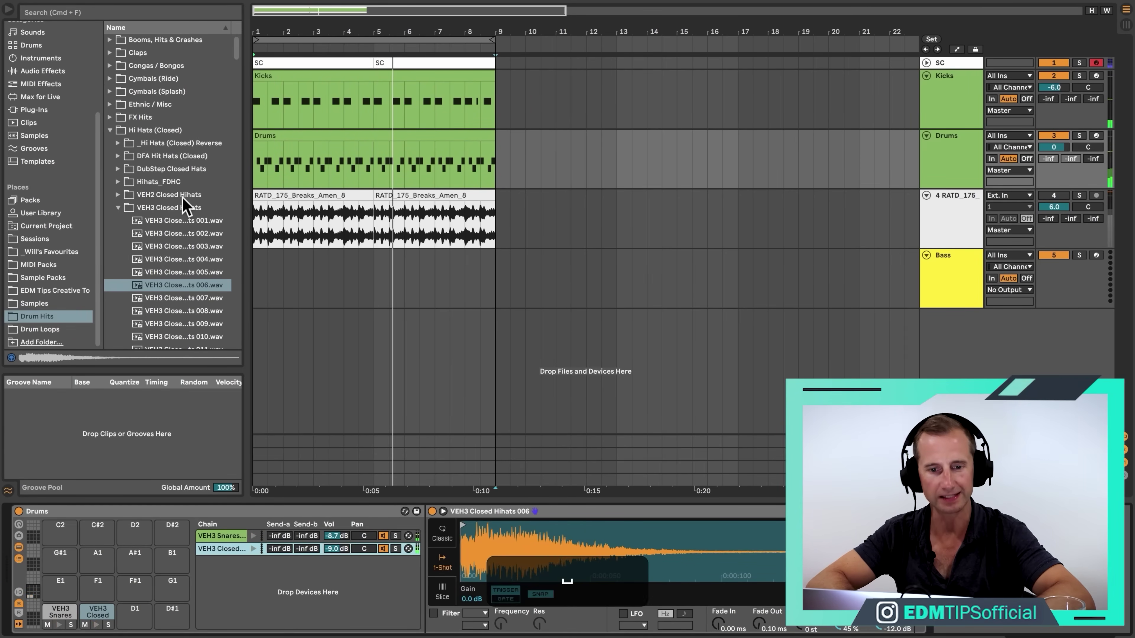
Step: Collapse the closed hi-hat folders, expand Snares, and select the VEH1 Snares und Claps folder
{"action": "key", "text": "Left"}
{"action": "key", "text": "Left"}
{"action": "key", "text": "Left"}
{"action": "key", "text": "Left"}
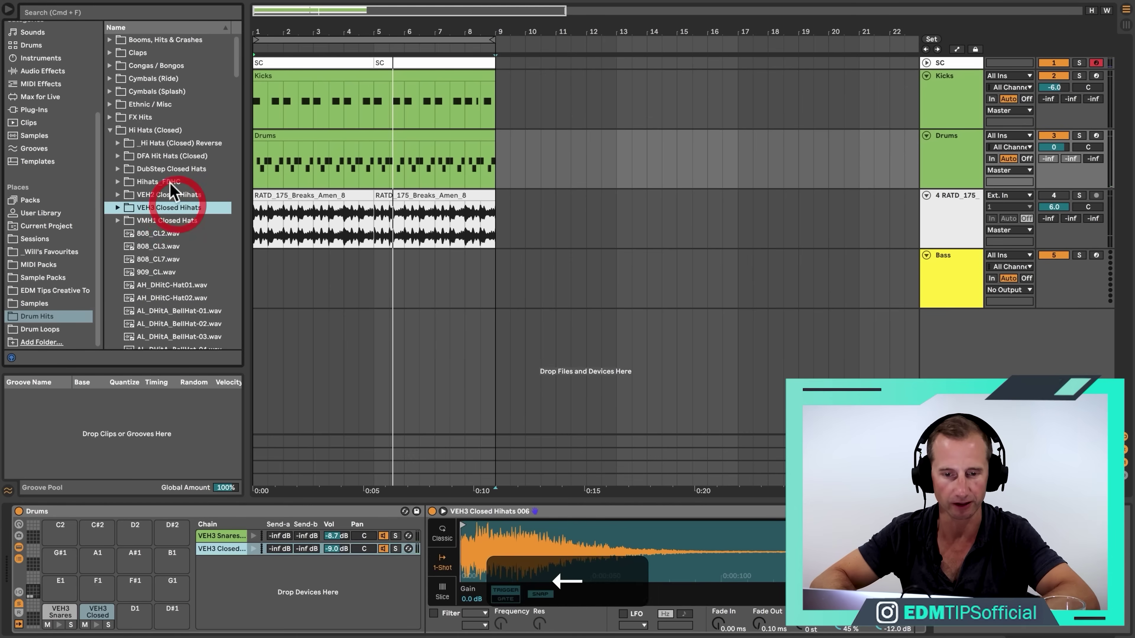
{"action": "key", "text": "Down"}
{"action": "key", "text": "Down"}
{"action": "key", "text": "Down"}
{"action": "key", "text": "Down"}
{"action": "key", "text": "Right"}
{"action": "left_click", "coordinate": [157, 274]}
{"action": "key", "text": "Up"}
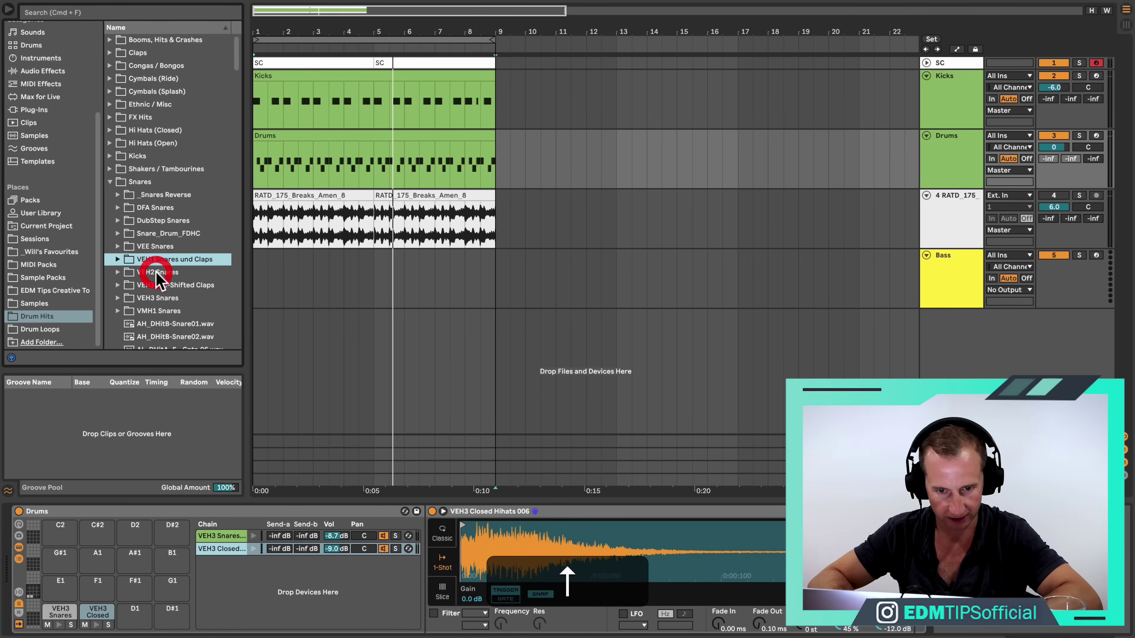
Step: Preview the VEH1 Snares und Claps samples and load 003 onto the Drums rack's D1 pad, with chain volume at -9.3 dB
{"action": "key", "text": "Right"}
{"action": "key", "text": "Down"}
{"action": "key", "text": "Down"}
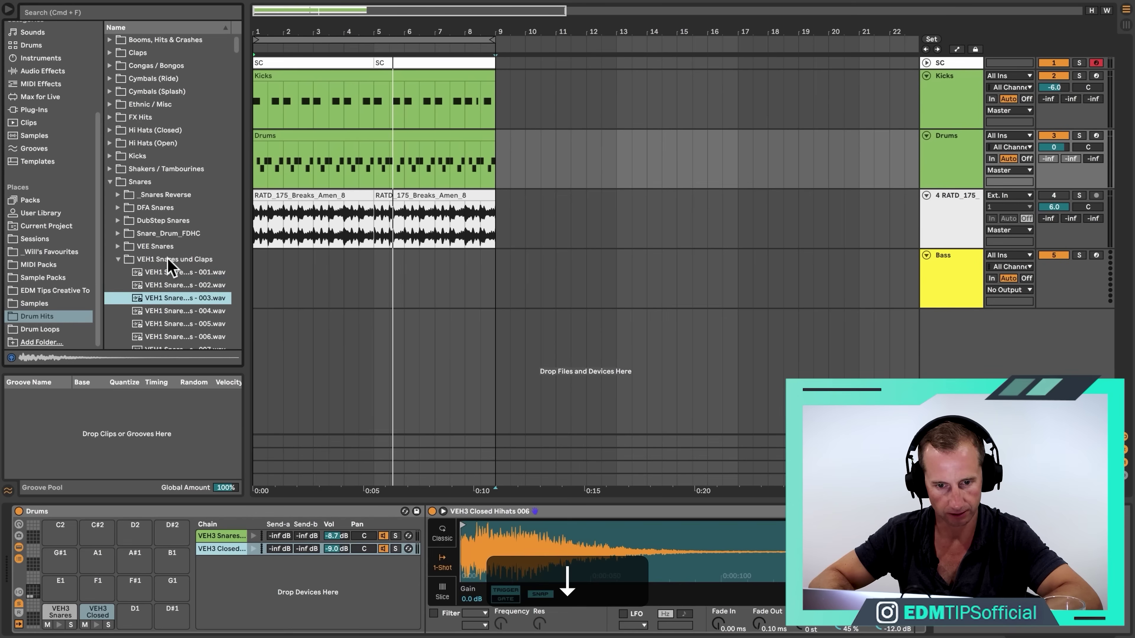
{"action": "left_click", "coordinate": [167, 259]}
{"action": "left_click", "coordinate": [169, 295]}
{"action": "key", "text": "Down"}
{"action": "key", "text": "Up"}
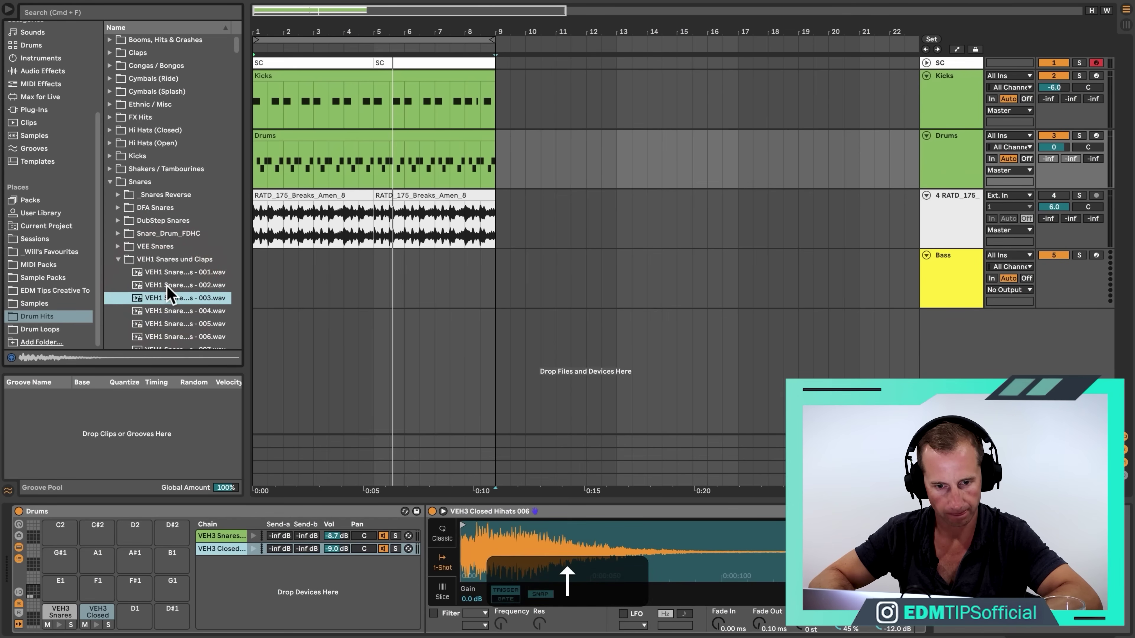
{"action": "left_click_drag", "start_coordinate": [165, 300], "coordinate": [230, 574]}
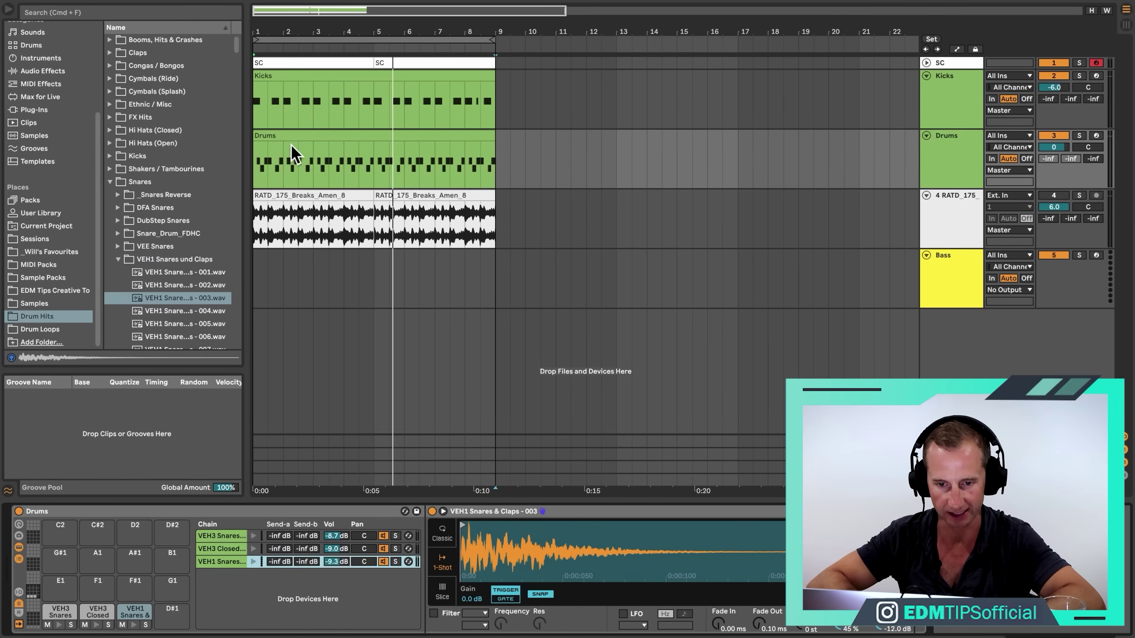
Step: In the Drums clip, add sixteenth-long VEH1 Snares & Claps - 003 notes at 4.2.4 and 4.3.2
{"action": "double_click", "coordinate": [287, 136]}
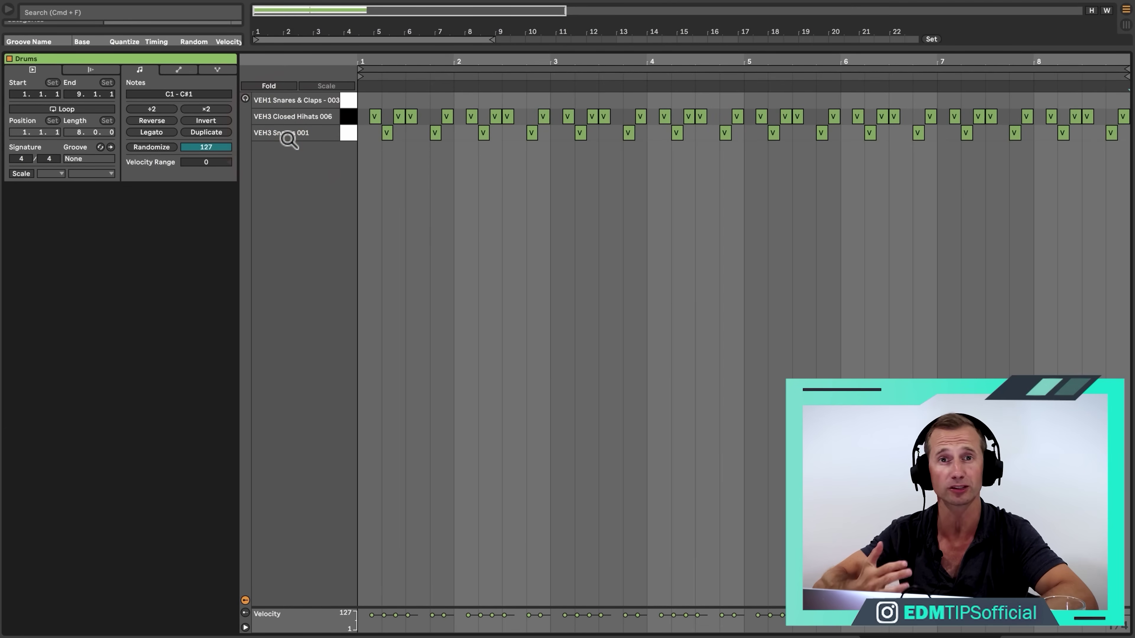
{"action": "key", "text": "space"}
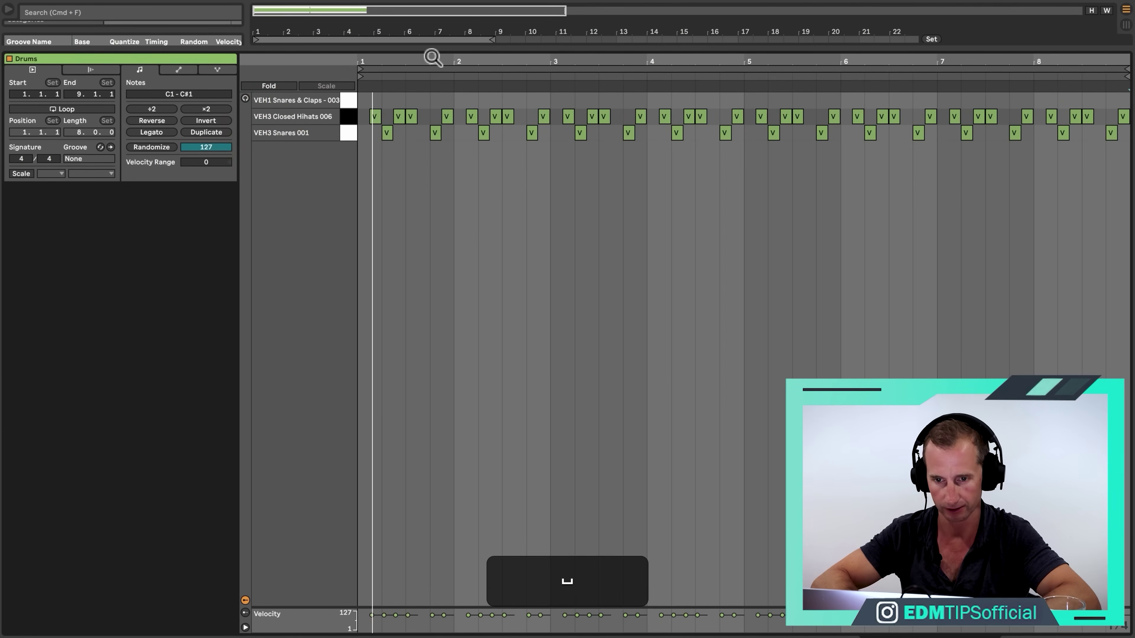
{"action": "left_click_drag", "start_coordinate": [430, 54], "coordinate": [361, 59]}
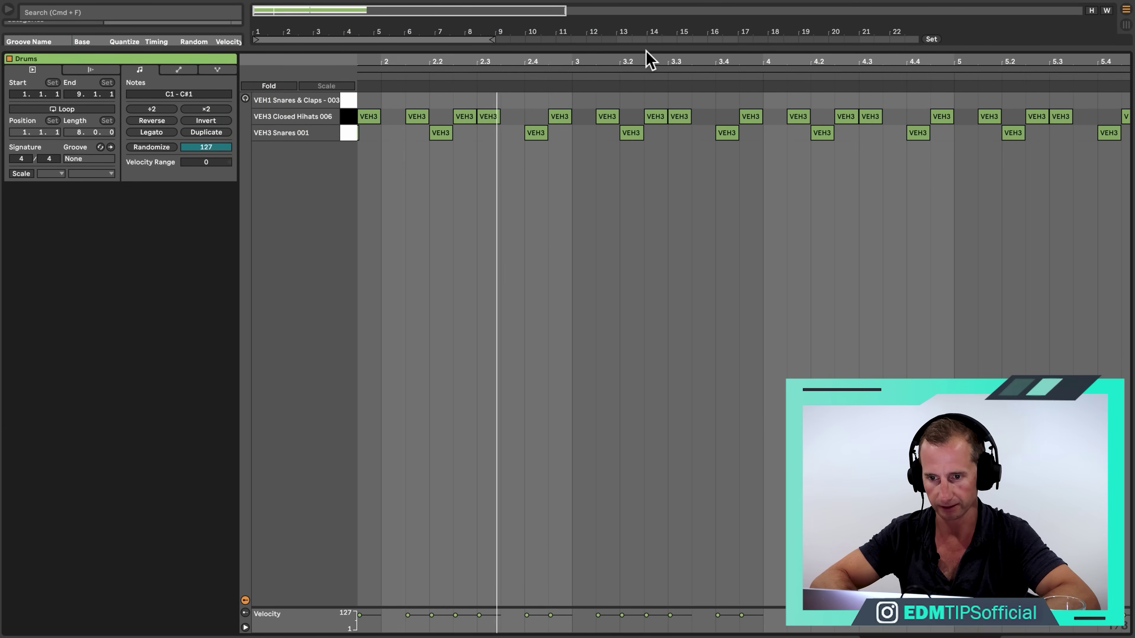
{"action": "left_click_drag", "start_coordinate": [645, 57], "coordinate": [492, 66]}
{"action": "left_click_drag", "start_coordinate": [772, 67], "coordinate": [707, 63]}
{"action": "key", "text": "space"}
{"action": "double_click", "coordinate": [740, 100]}
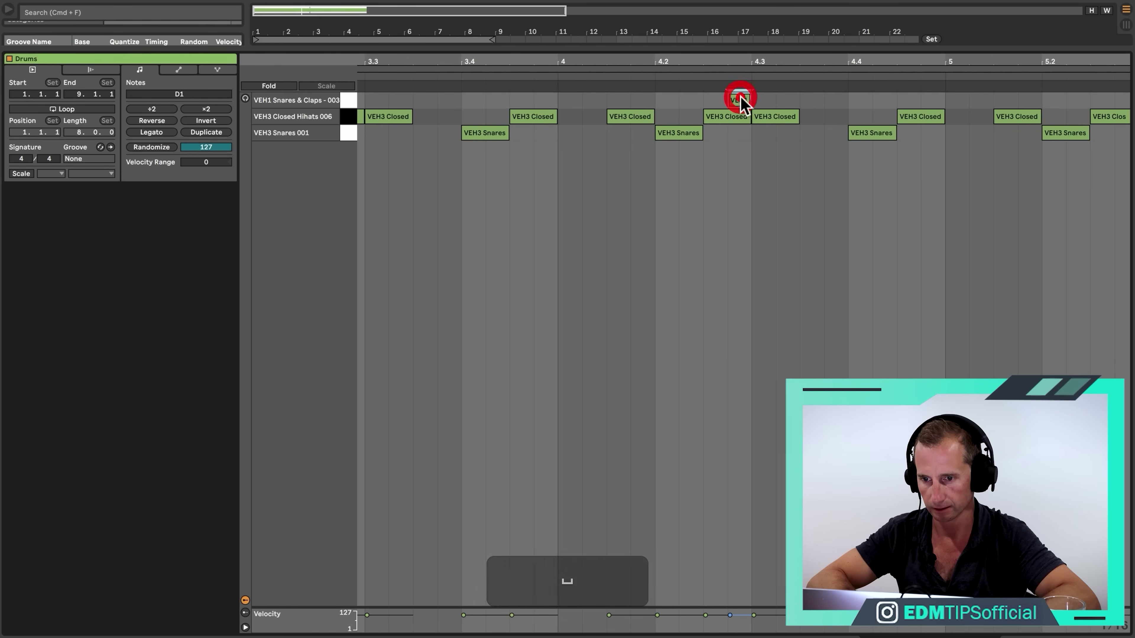
{"action": "double_click", "coordinate": [787, 101]}
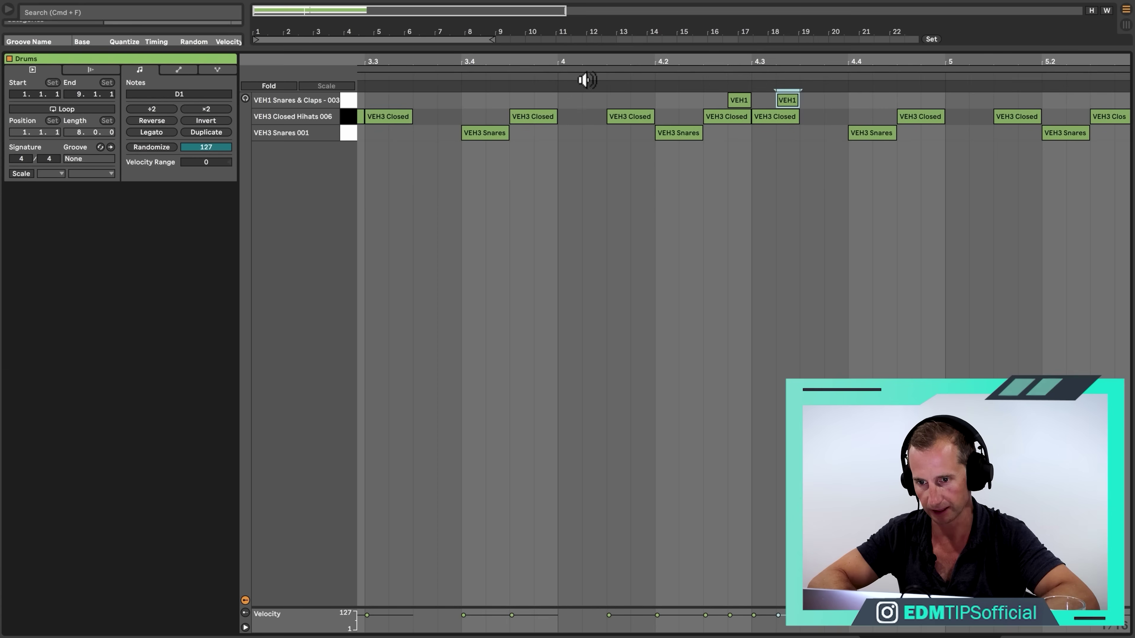
Step: Play the clip from 3.4.3 to hear the two extra snare hits in bar 4
{"action": "left_click", "coordinate": [519, 81]}
{"action": "key", "text": "space"}
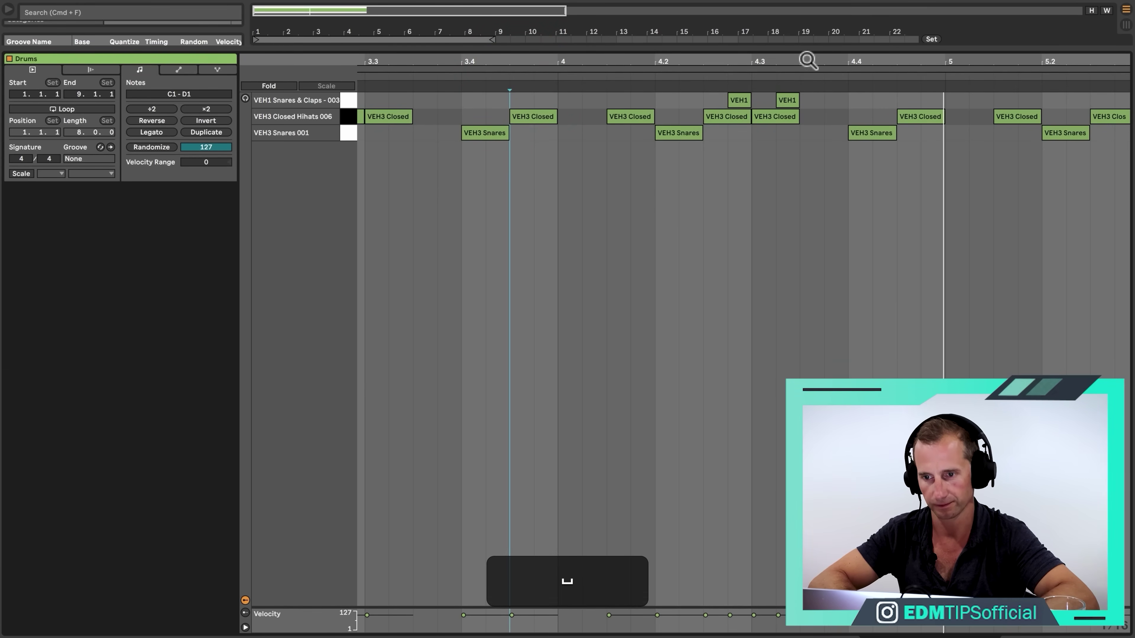
{"action": "left_click_drag", "start_coordinate": [806, 59], "coordinate": [709, 61]}
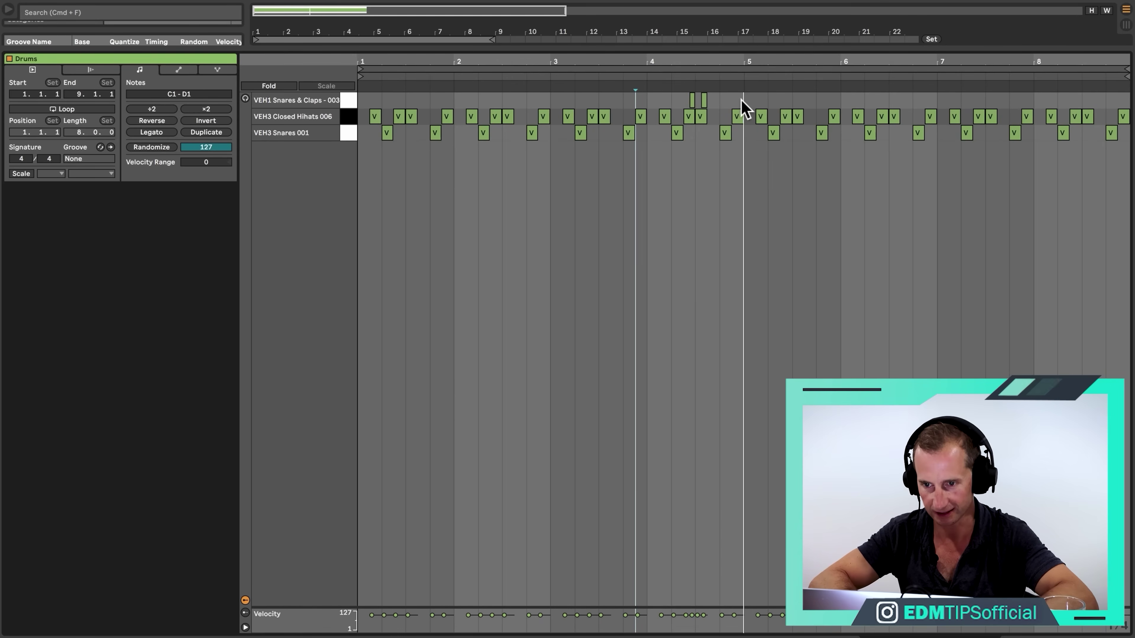
Step: Duplicate bar 4's two VEH1 Snares & Claps - 003 hits into bar 8 of the Drums clip and play it
{"action": "left_click_drag", "start_coordinate": [741, 101], "coordinate": [549, 100]}
{"action": "key", "text": "super+d"}
{"action": "key", "text": "space"}
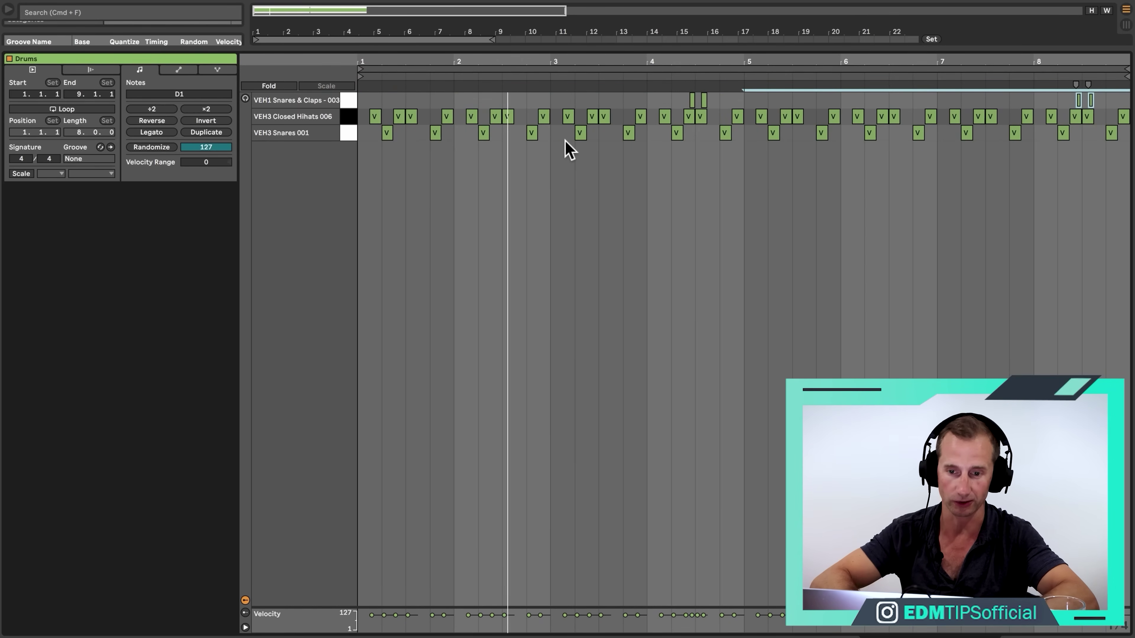
{"action": "key", "text": "space"}
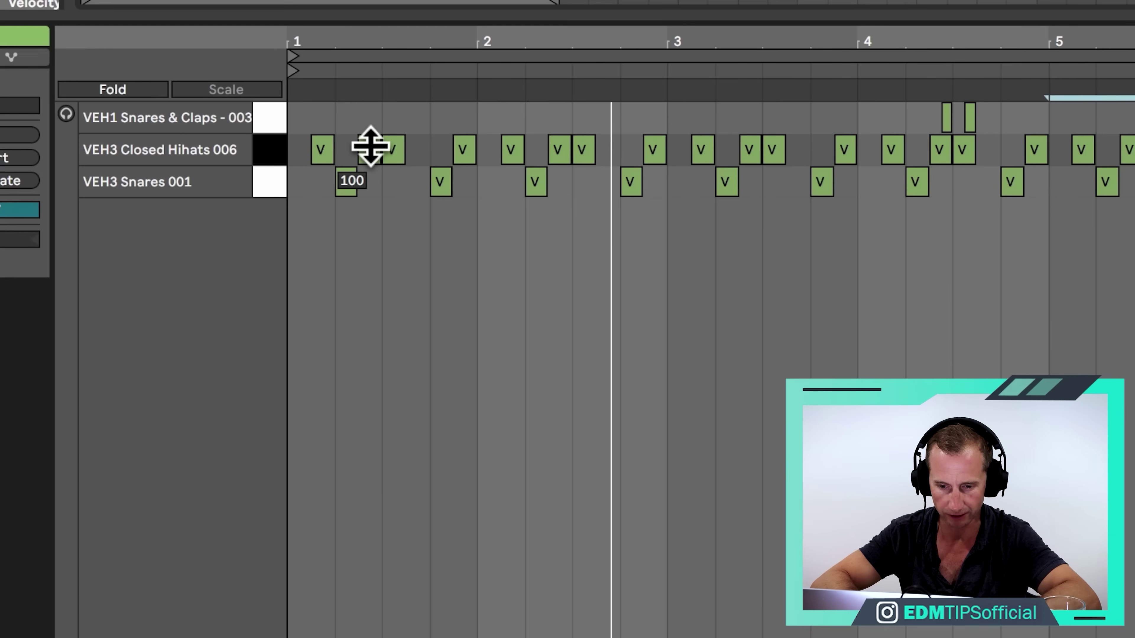
Step: Lower the velocity of the VEH3 Closed Hihats 006 note at 1.2.3, turn on note preview, and play the clip
{"action": "left_click", "coordinate": [370, 146]}
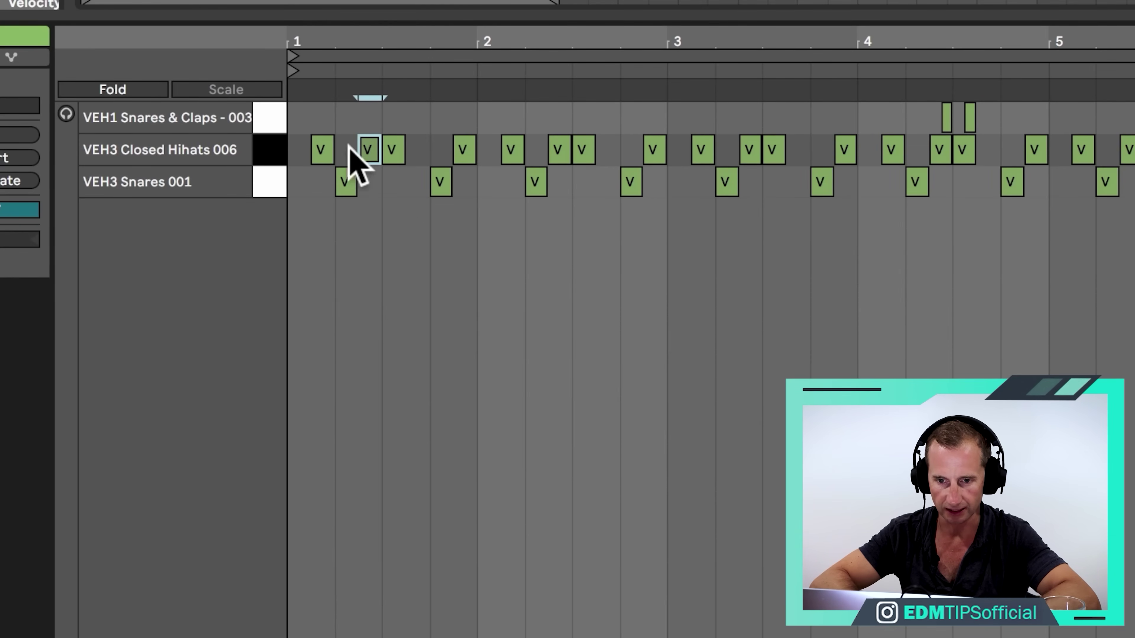
{"action": "left_click", "coordinate": [371, 143]}
{"action": "key", "text": "p"}
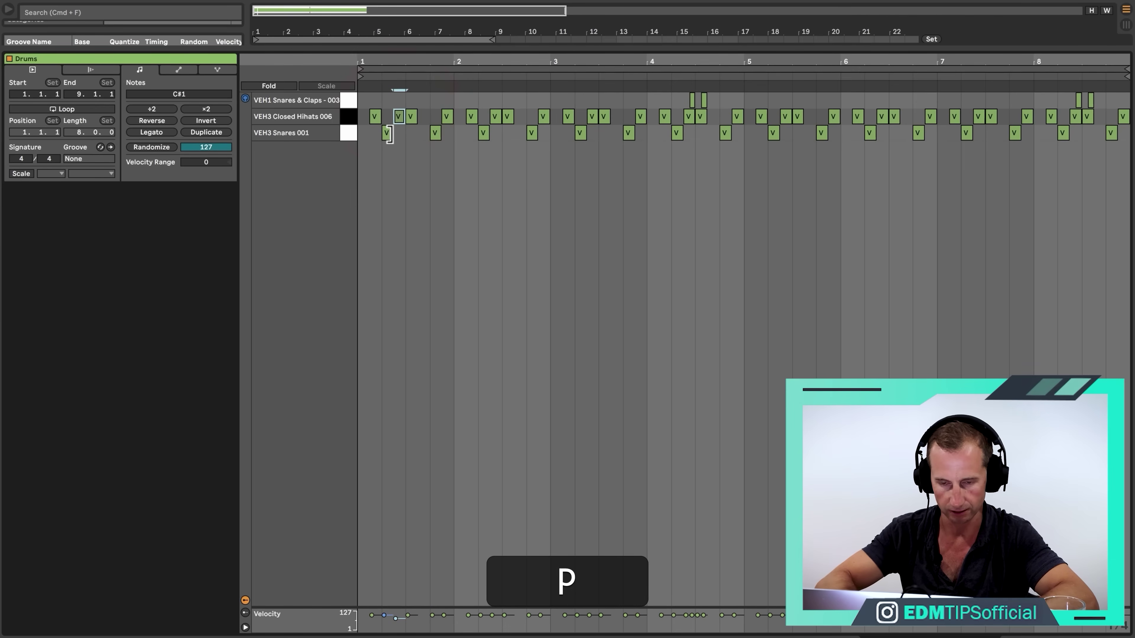
{"action": "key", "text": "space"}
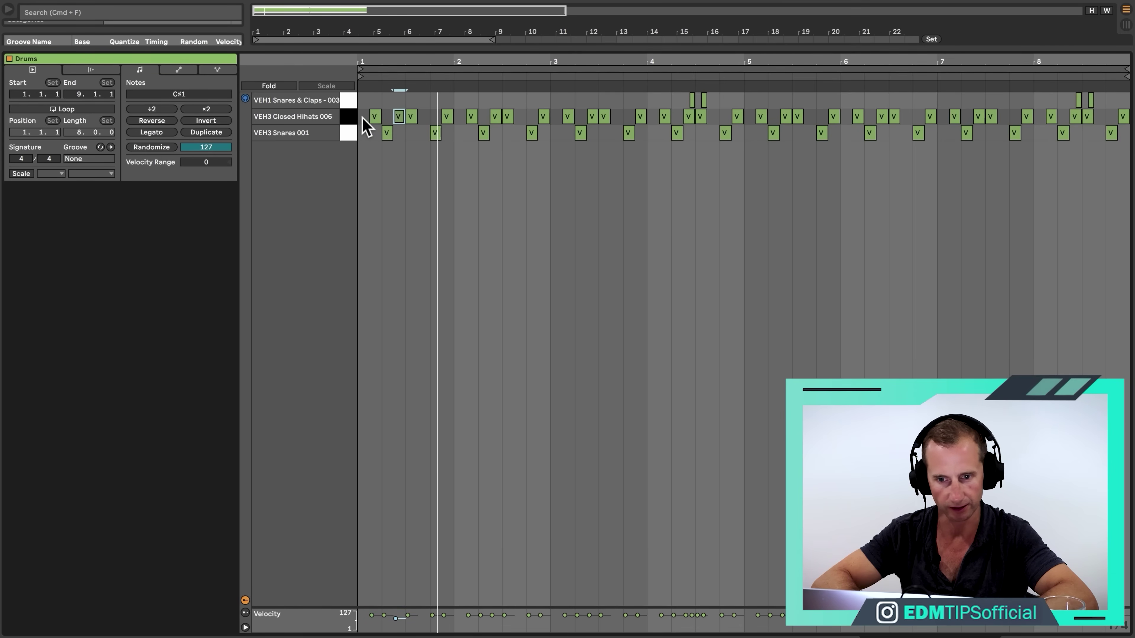
{"action": "left_click", "coordinate": [374, 117]}
{"action": "left_click_drag", "start_coordinate": [429, 117], "coordinate": [430, 115]}
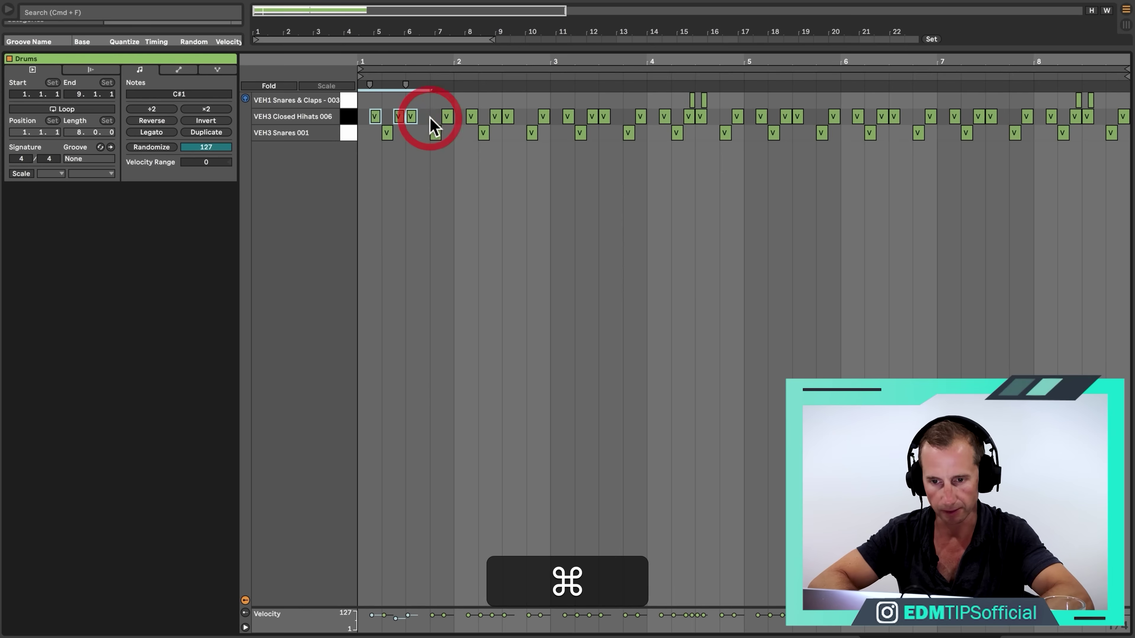
{"action": "key", "text": "super+d"}
{"action": "key", "text": "super+z"}
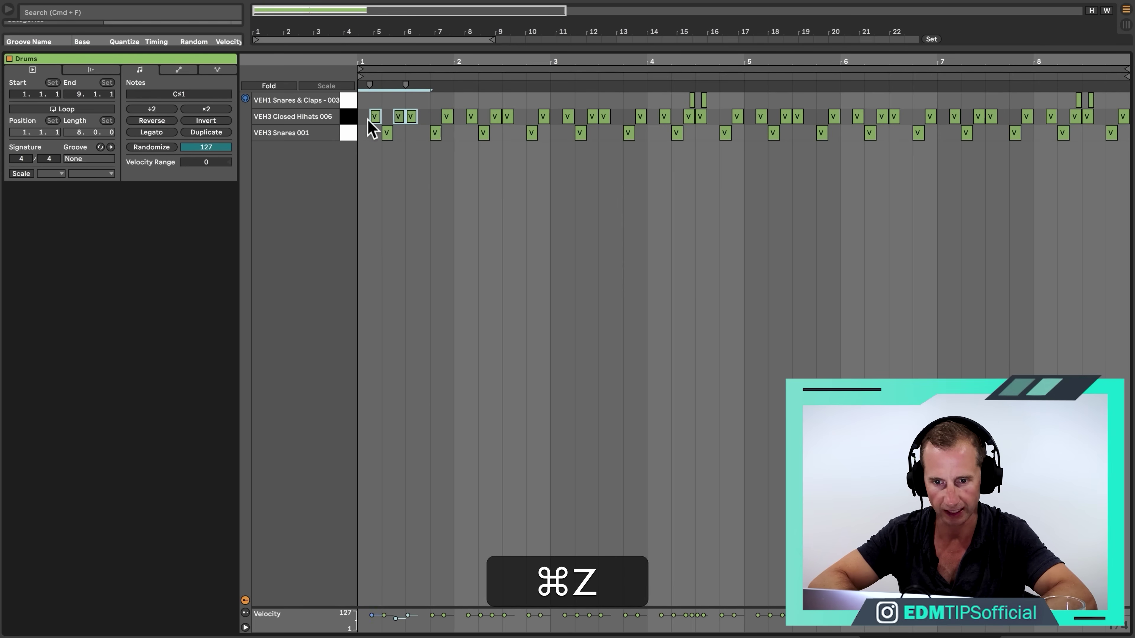
Step: Duplicate bar 1's VEH3 Closed Hihats 006 notes across bars 2 to 8 so every bar shares their velocities
{"action": "left_click_drag", "start_coordinate": [360, 120], "coordinate": [448, 117]}
{"action": "key", "text": "super+d"}
{"action": "key", "text": "super+d"}
{"action": "key", "text": "super+d"}
{"action": "key", "text": "super+d"}
{"action": "key", "text": "super+d"}
{"action": "key", "text": "super+d"}
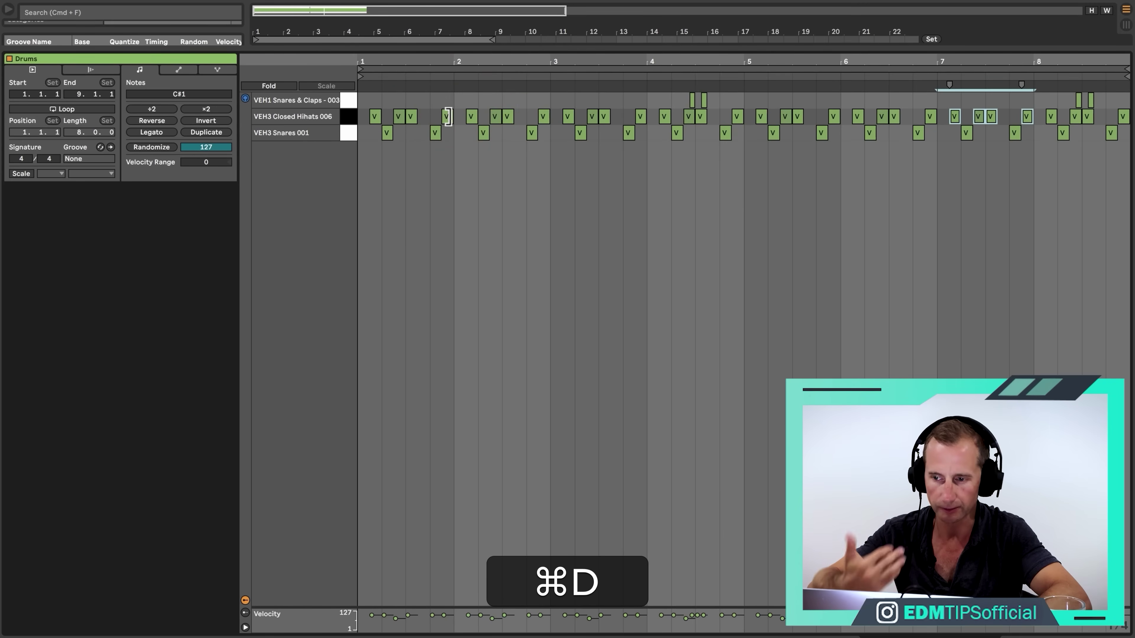
{"action": "key", "text": "super+d"}
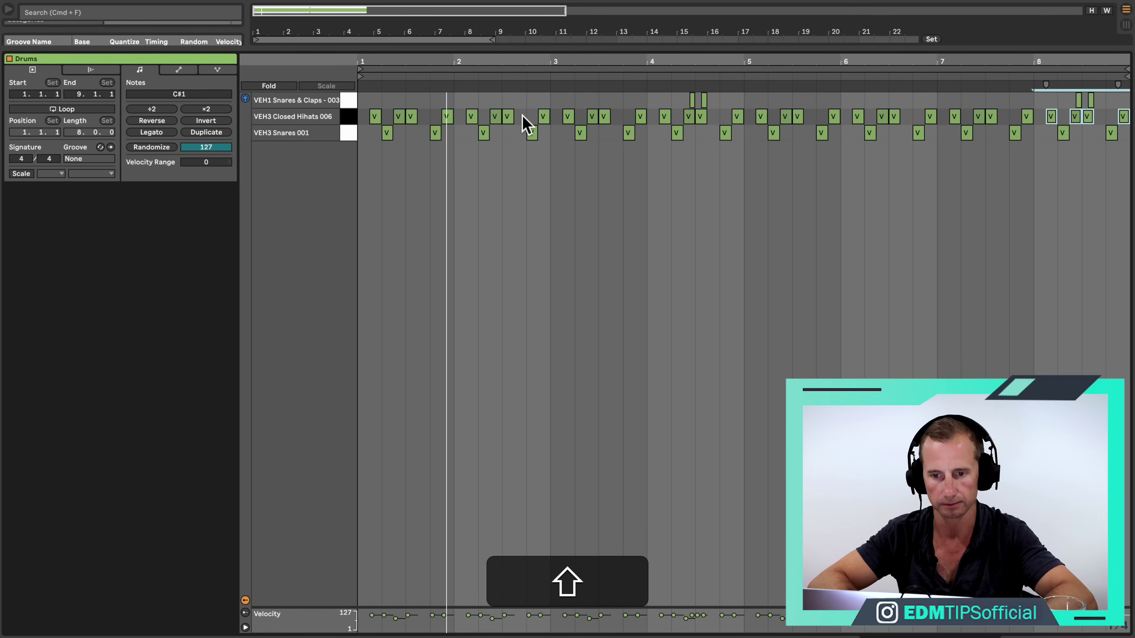
Step: Return to the Drums rack's devices and lower the VEH3 Closed Hihats chain volume to -11.2 dB
{"action": "key", "text": "shift+Tab"}
{"action": "left_click", "coordinate": [442, 156]}
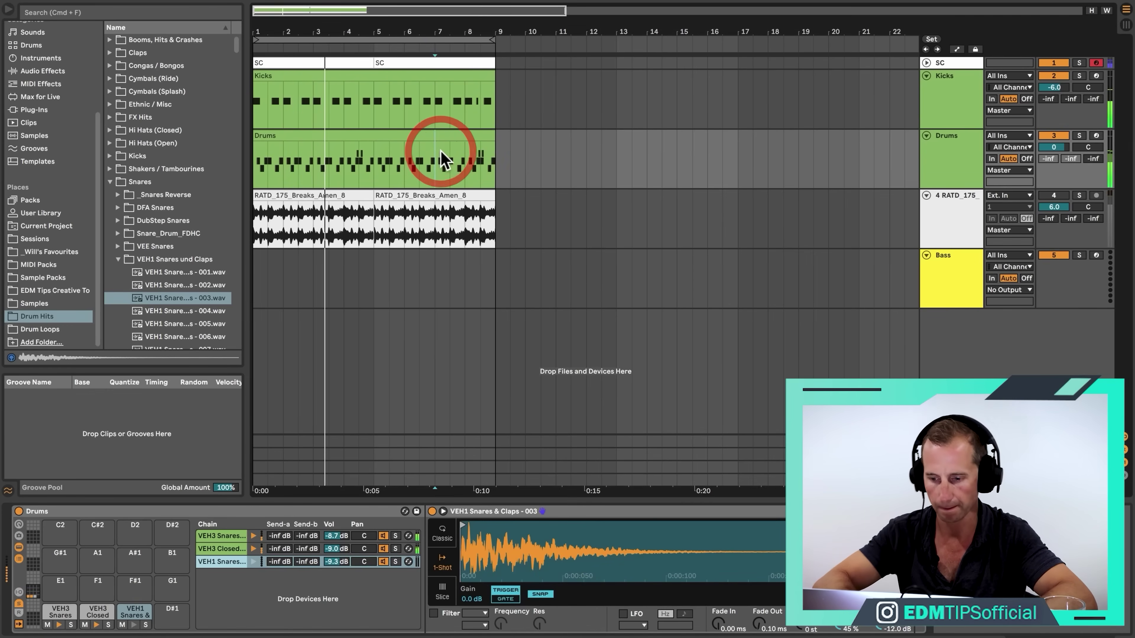
{"action": "key", "text": "XF86AudioLowerVolume"}
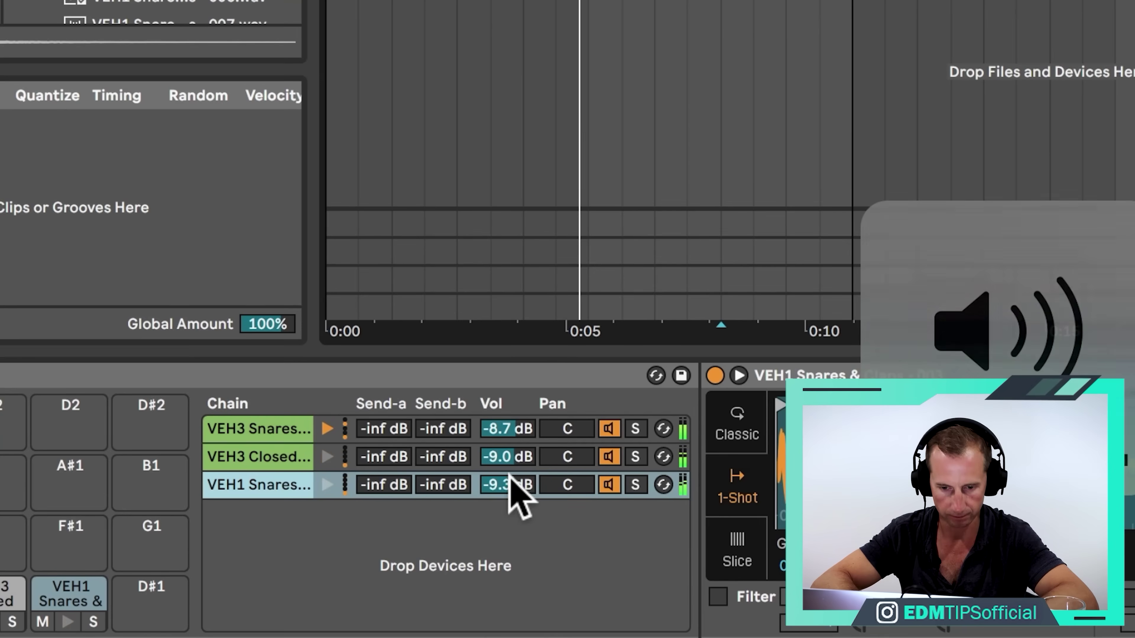
{"action": "left_click_drag", "start_coordinate": [507, 485], "coordinate": [506, 455]}
{"action": "left_click", "coordinate": [508, 464]}
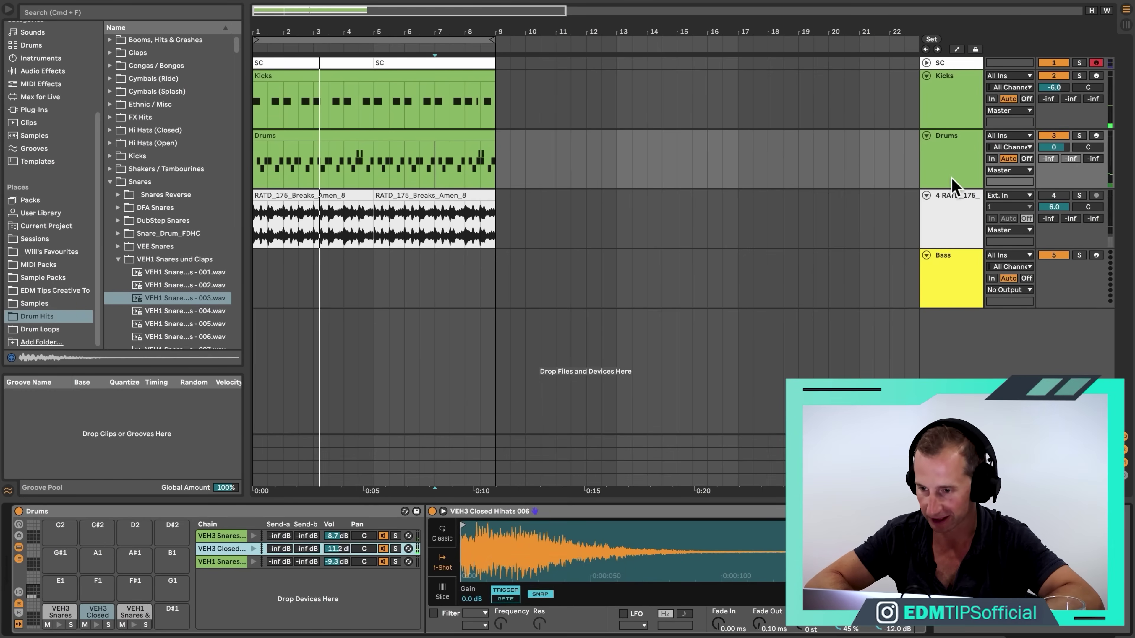
Step: Reactivate the RATD_175 break track and rename it Amen
{"action": "left_click", "coordinate": [1053, 196]}
{"action": "left_click", "coordinate": [954, 228]}
{"action": "key", "text": "super+r"}
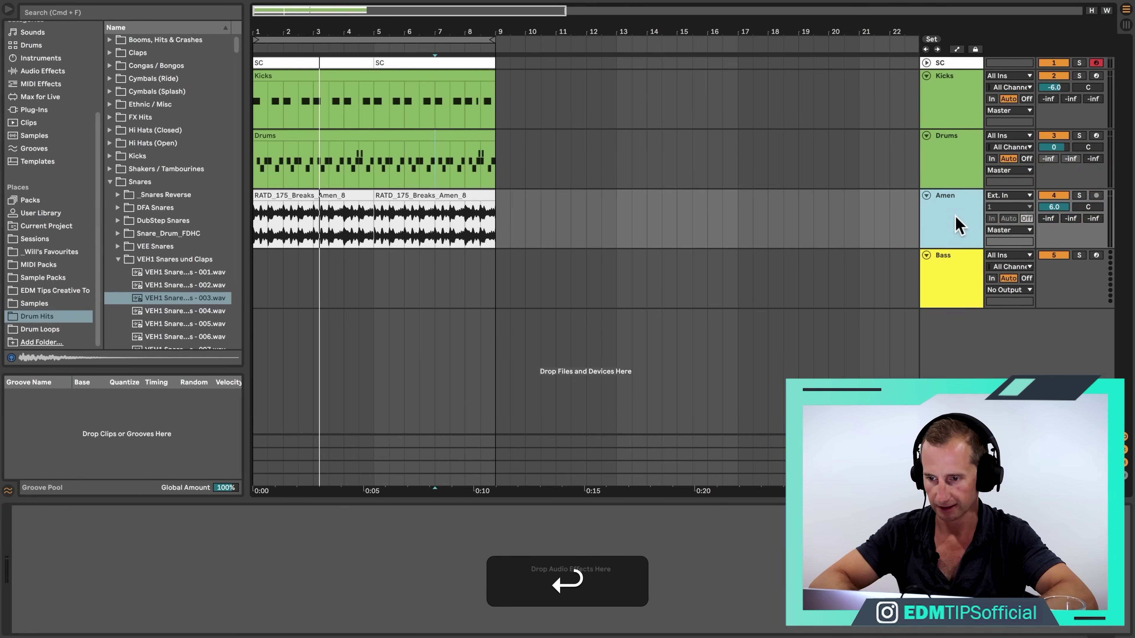
Step: Colour the Amen track green to match the Drums track and assign that colour to its clips
{"action": "right_click", "coordinate": [956, 217]}
{"action": "left_click", "coordinate": [1024, 468]}
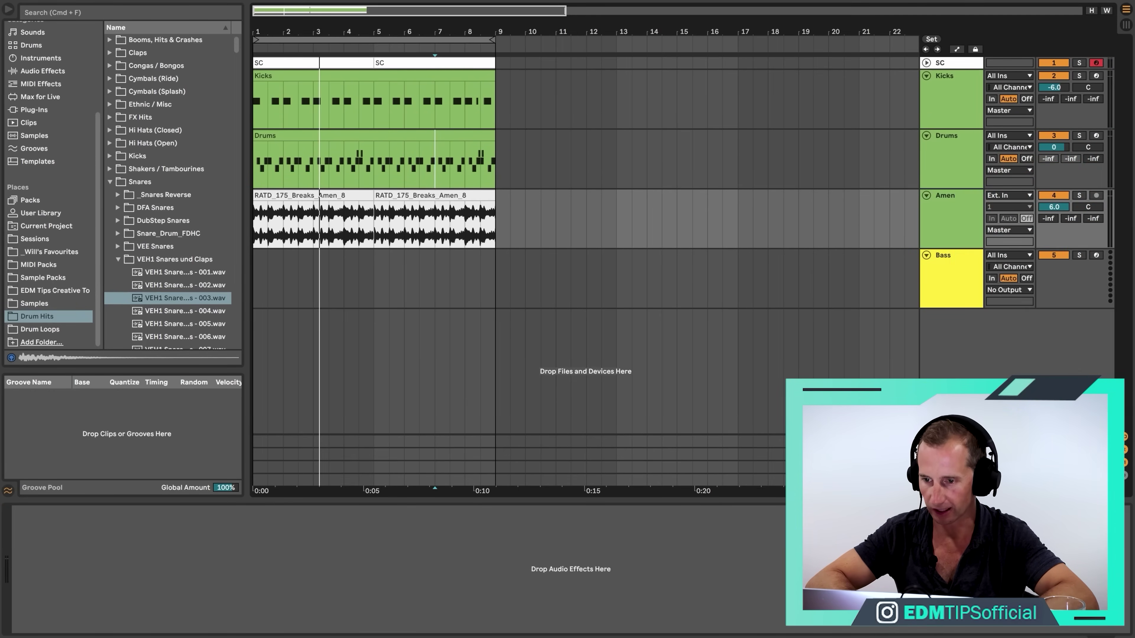
{"action": "right_click", "coordinate": [947, 233]}
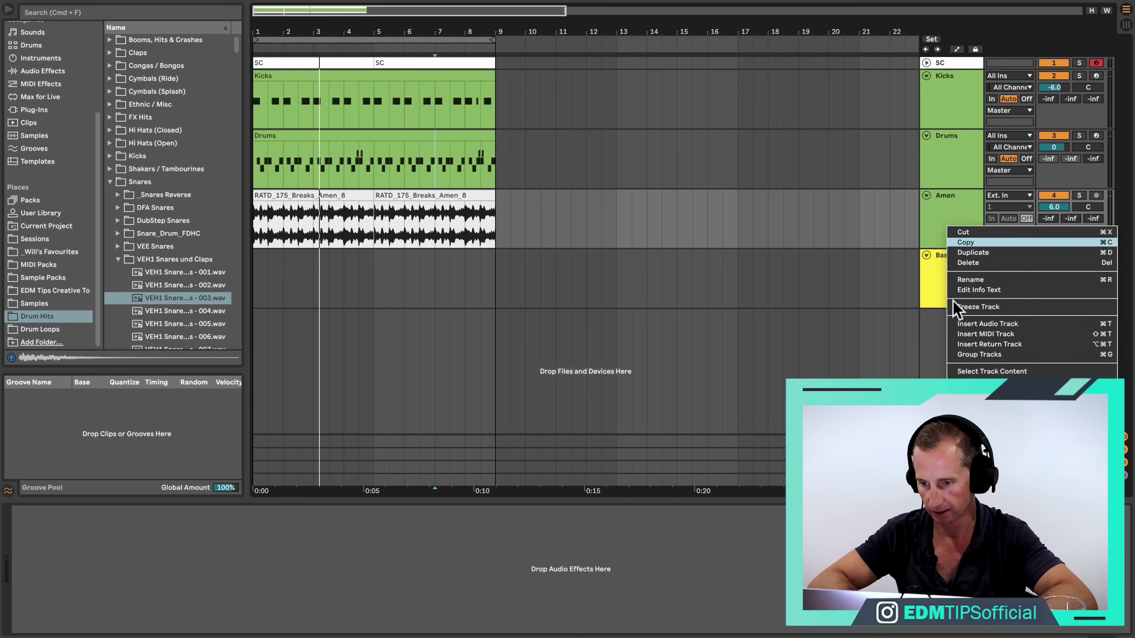
{"action": "left_click", "coordinate": [973, 377]}
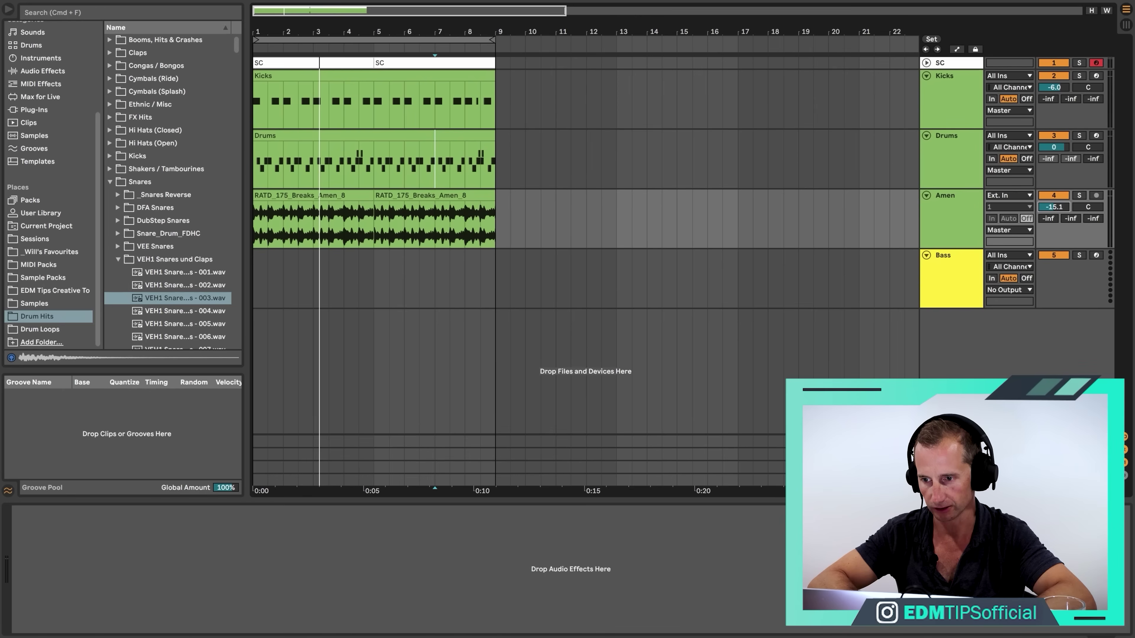
Step: Play the arrangement and set the Amen track volume to -16.6 dB
{"action": "key", "text": "space"}
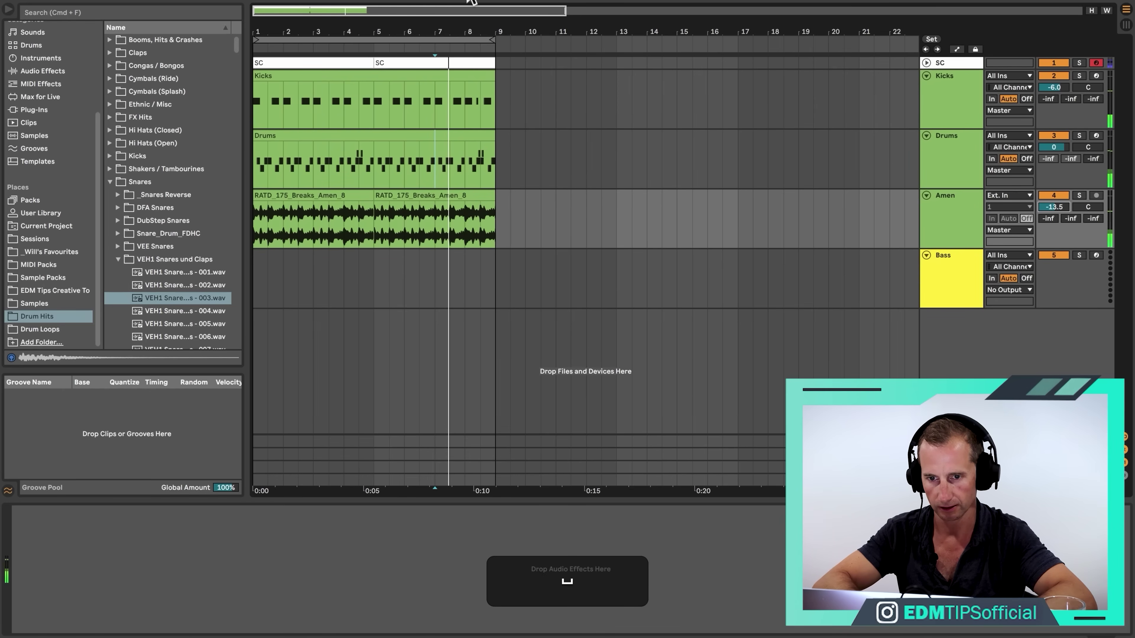
{"action": "key", "text": "space"}
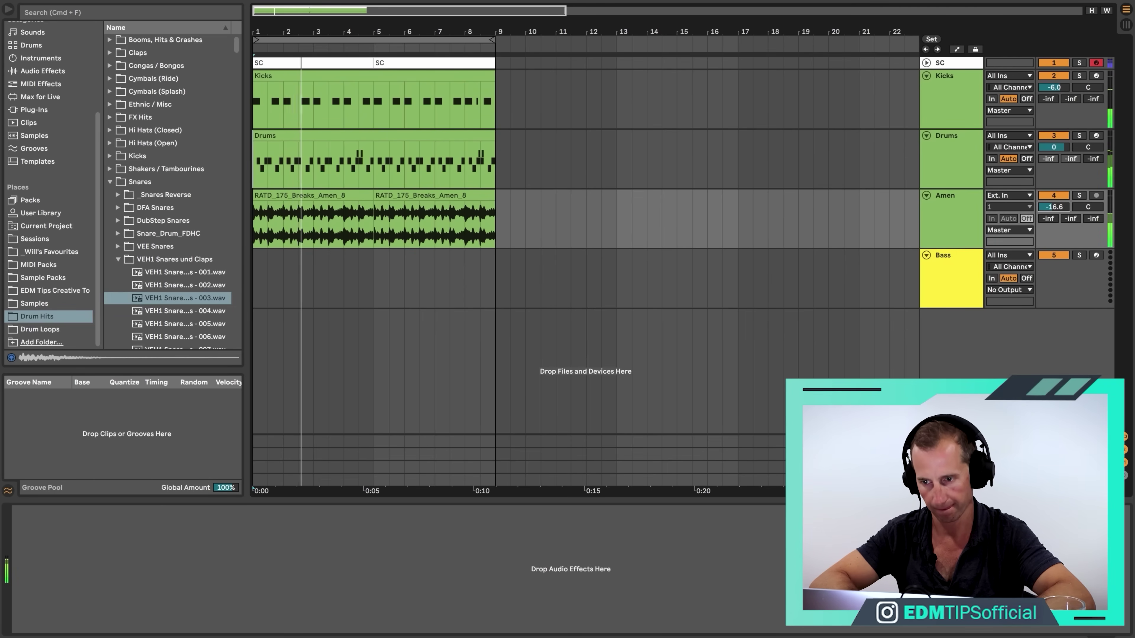
{"action": "left_click", "coordinate": [956, 217]}
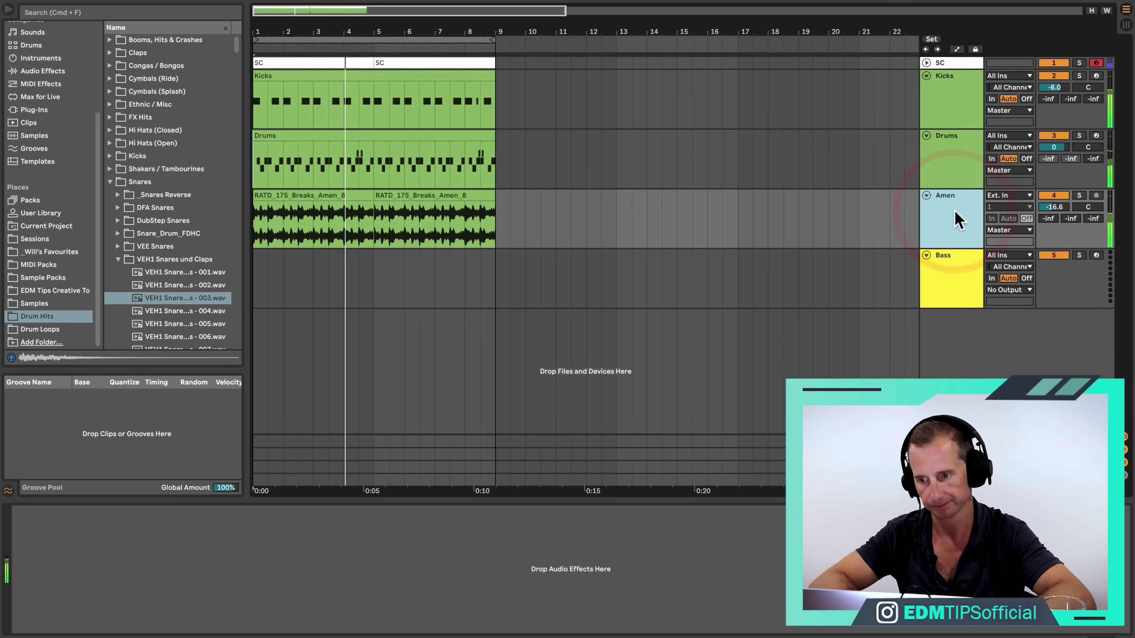
{"action": "key", "text": "space"}
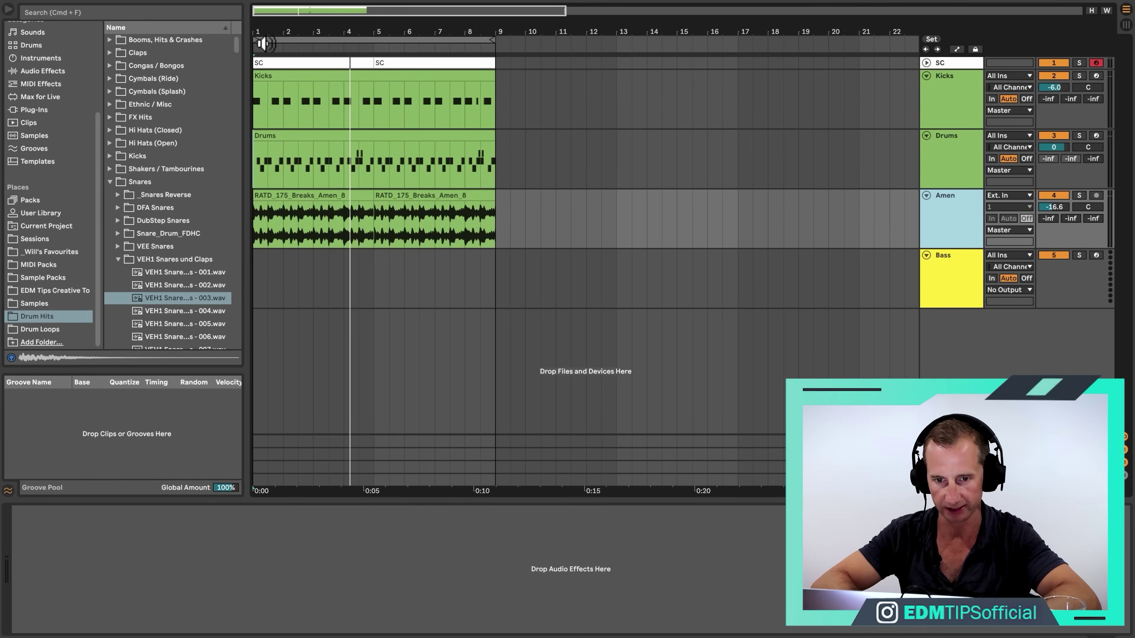
Step: Solo the Kicks and Amen tracks together
{"action": "left_click_drag", "start_coordinate": [265, 31], "coordinate": [265, 134]}
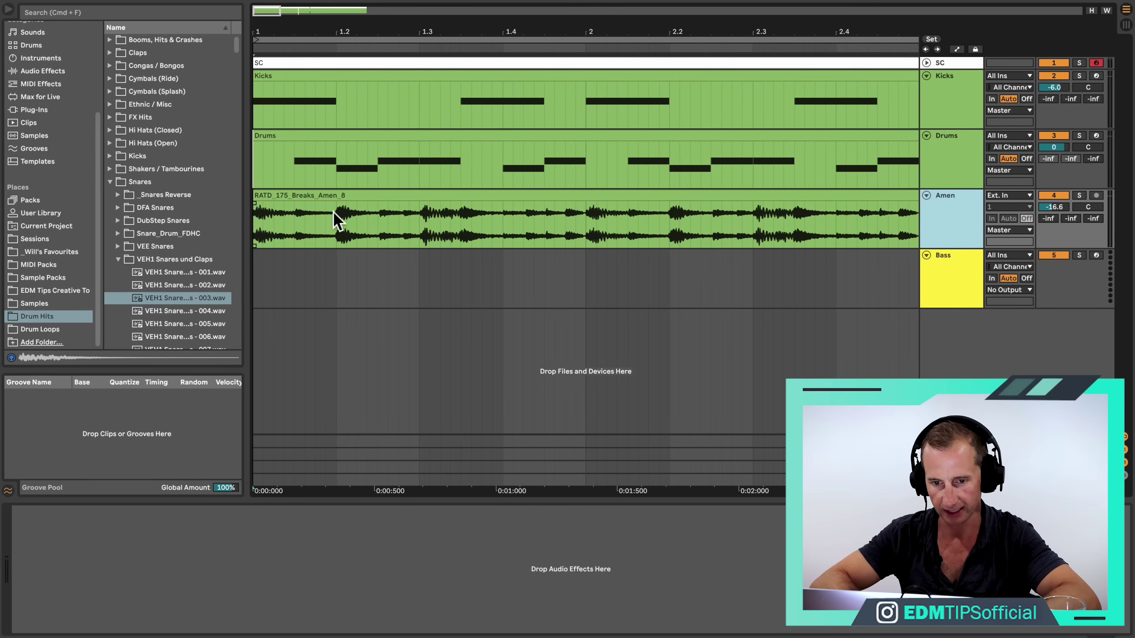
{"action": "left_click_drag", "start_coordinate": [344, 44], "coordinate": [289, 44]}
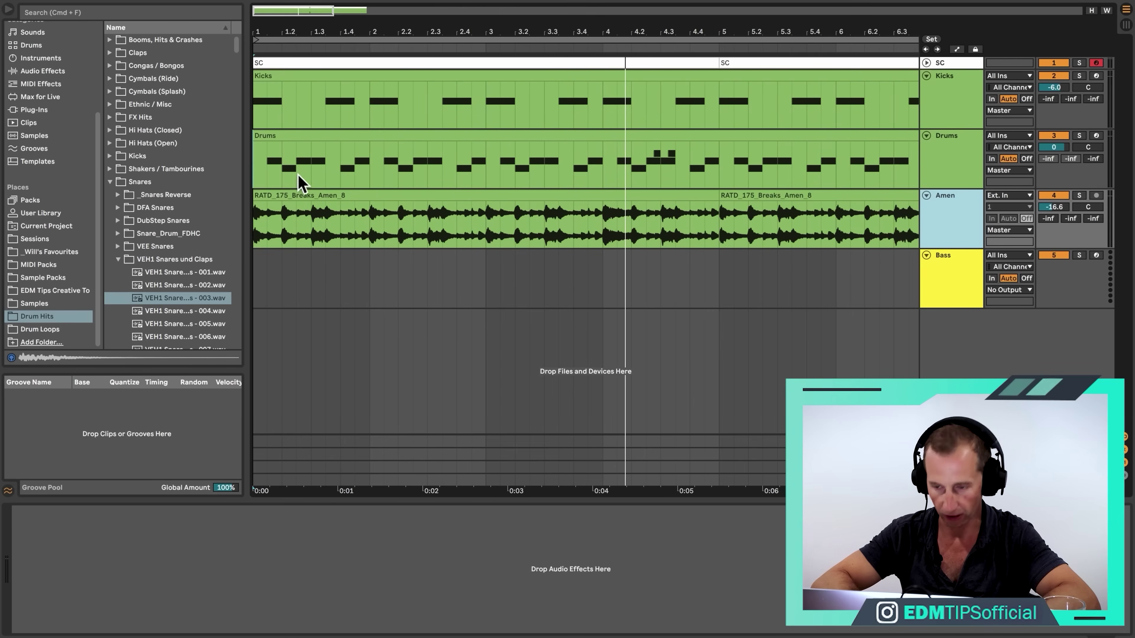
{"action": "left_click", "coordinate": [961, 92]}
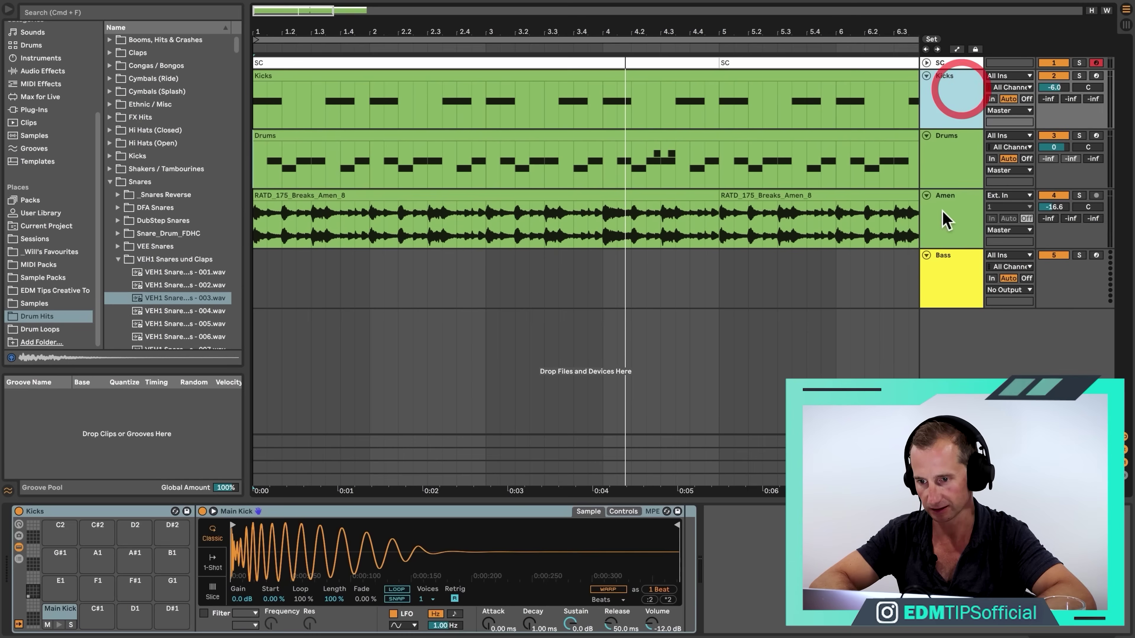
{"action": "left_click", "coordinate": [942, 218]}
{"action": "left_click", "coordinate": [1079, 195], "text": "super"}
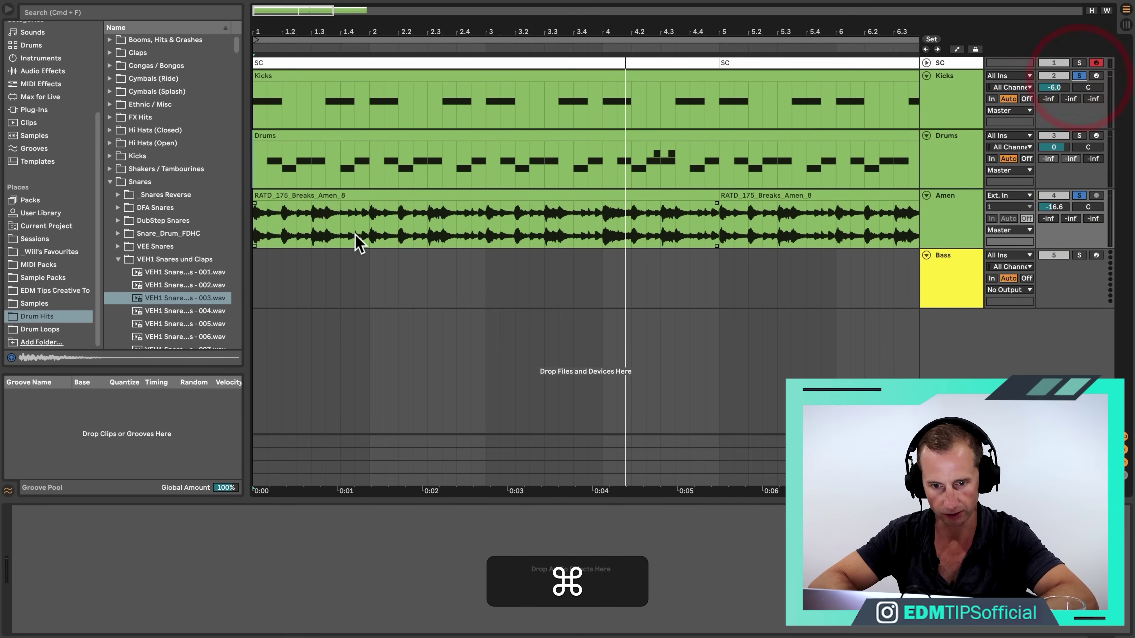
Step: Play the soloed kicks and amen break from the start and around 1.3.3 to compare their kick timing
{"action": "key", "text": "space"}
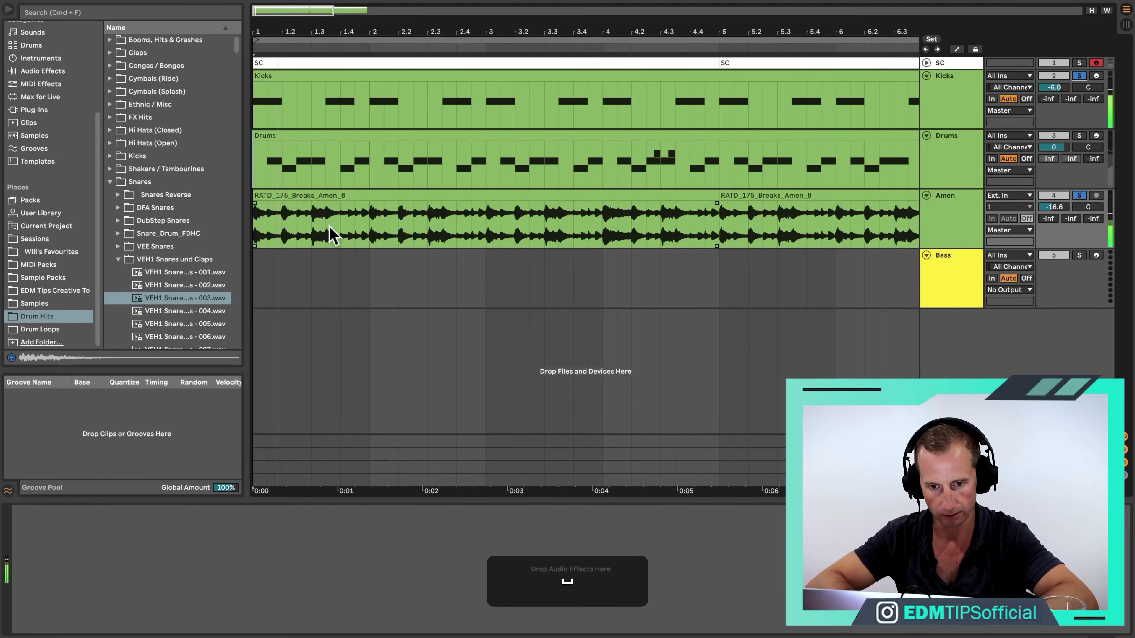
{"action": "left_click", "coordinate": [961, 215]}
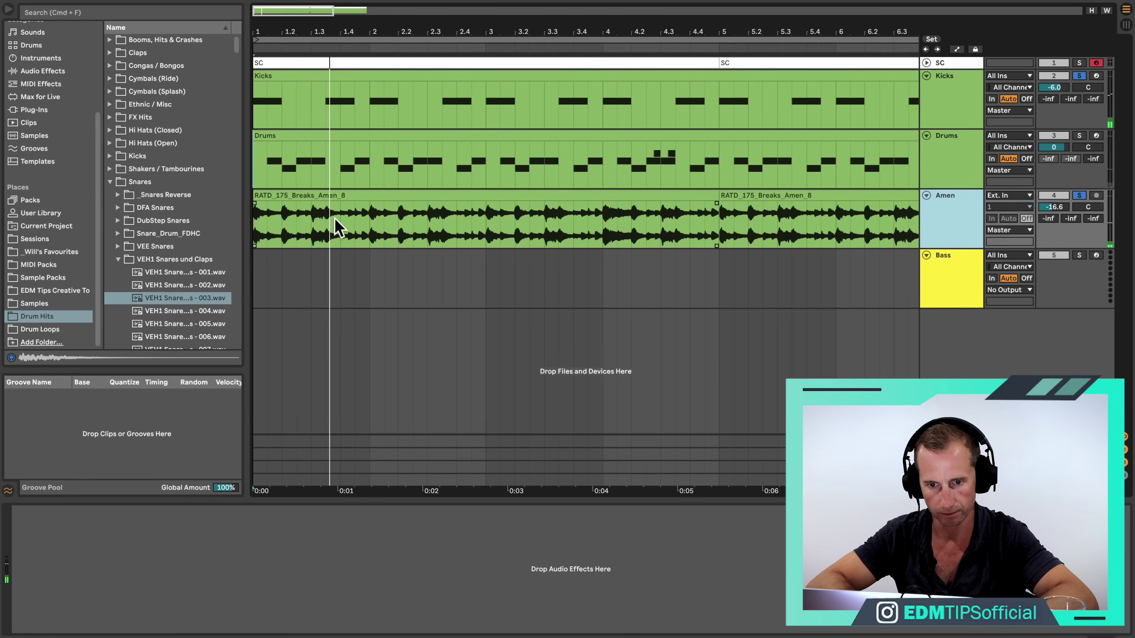
{"action": "key", "text": "space"}
{"action": "key", "text": "space"}
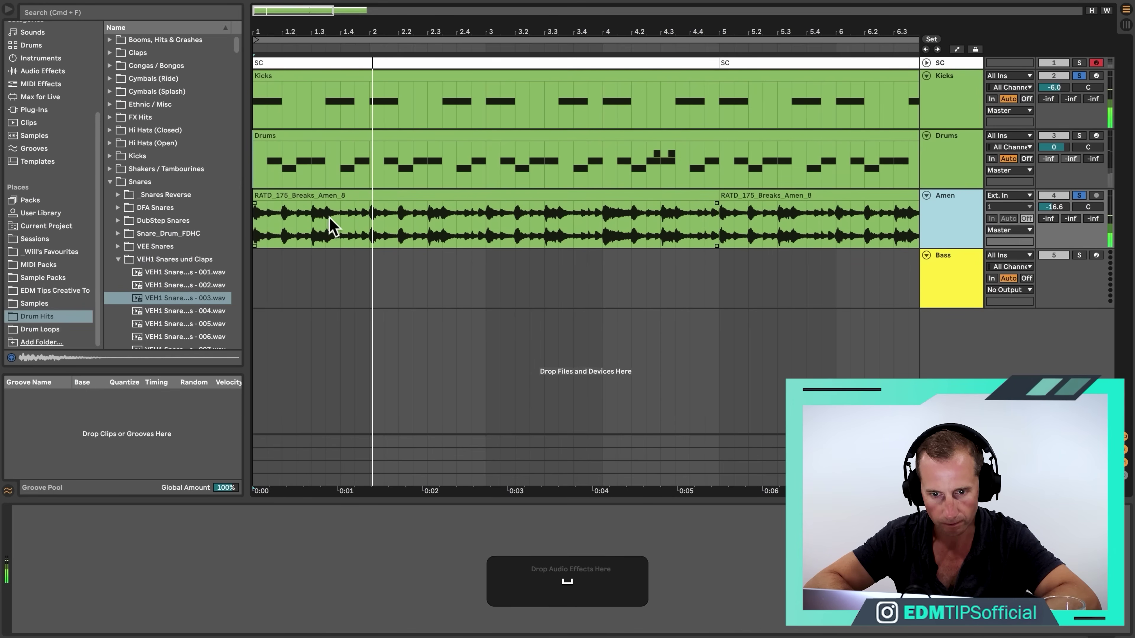
{"action": "left_click", "coordinate": [329, 218]}
{"action": "key", "text": "space"}
{"action": "key", "text": "space"}
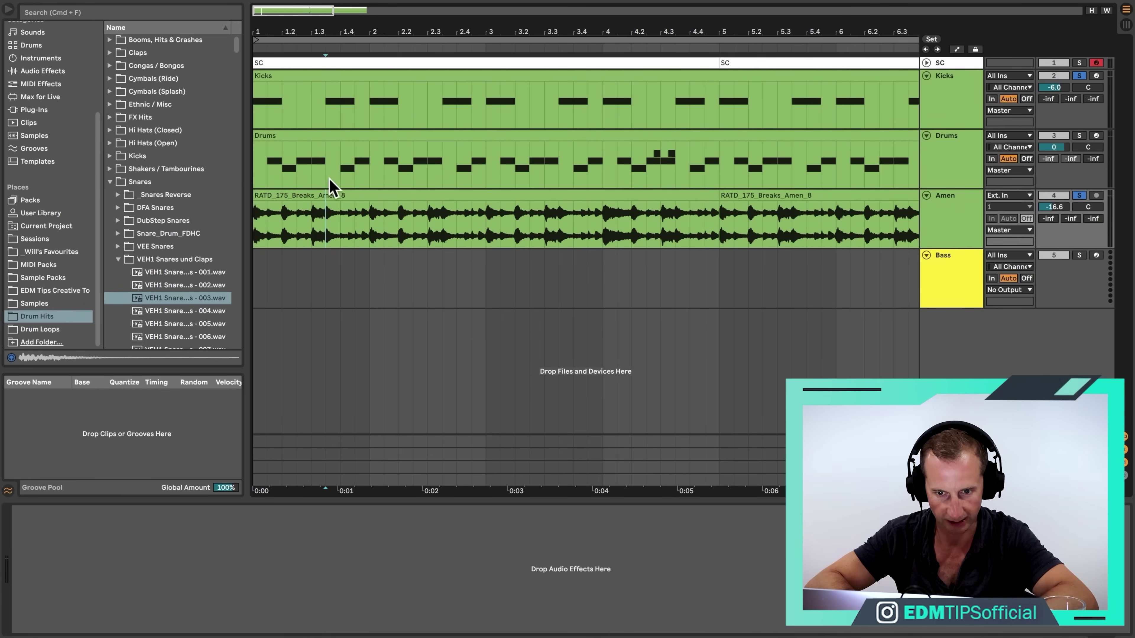
Step: Unsolo the Kicks track and play the Amen break alone from the beginning
{"action": "left_click", "coordinate": [1078, 76], "text": "super"}
{"action": "left_click", "coordinate": [253, 223]}
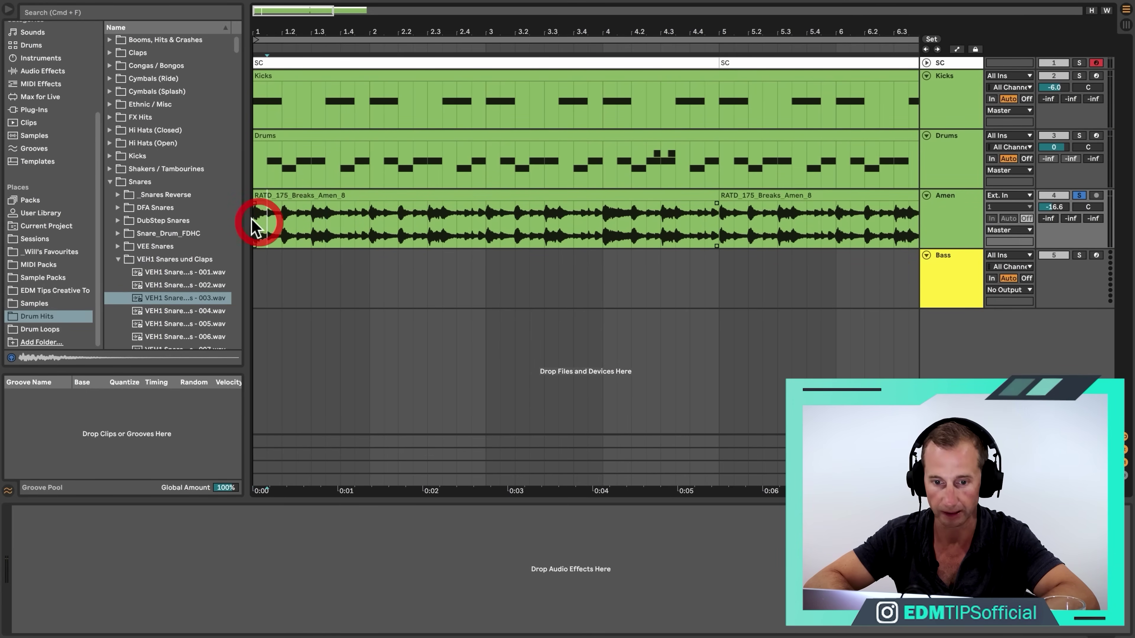
{"action": "key", "text": "space"}
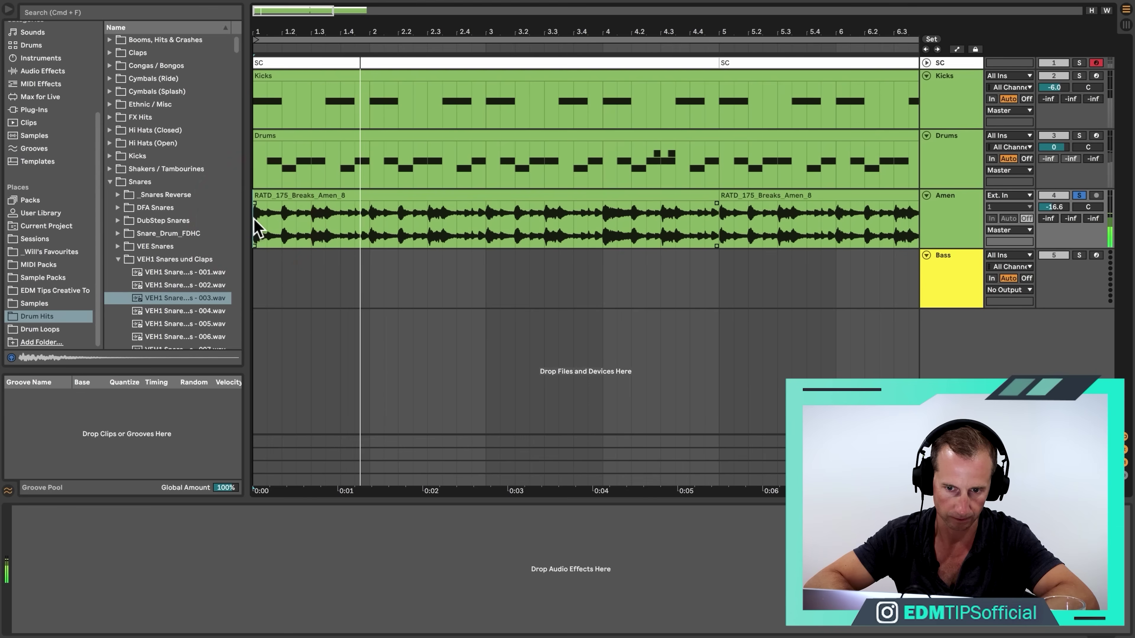
{"action": "key", "text": "space"}
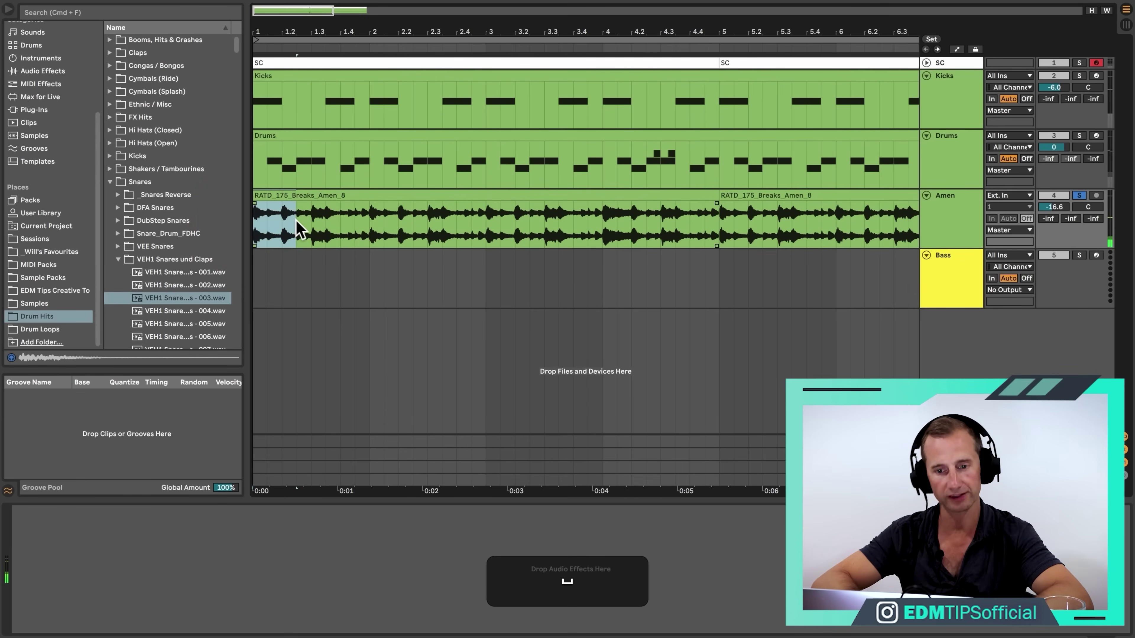
Step: Copy the Amen clip's section from 1.1.1 to 1.3.3 and paste it at 1.3.3
{"action": "left_click", "coordinate": [312, 227], "text": "shift"}
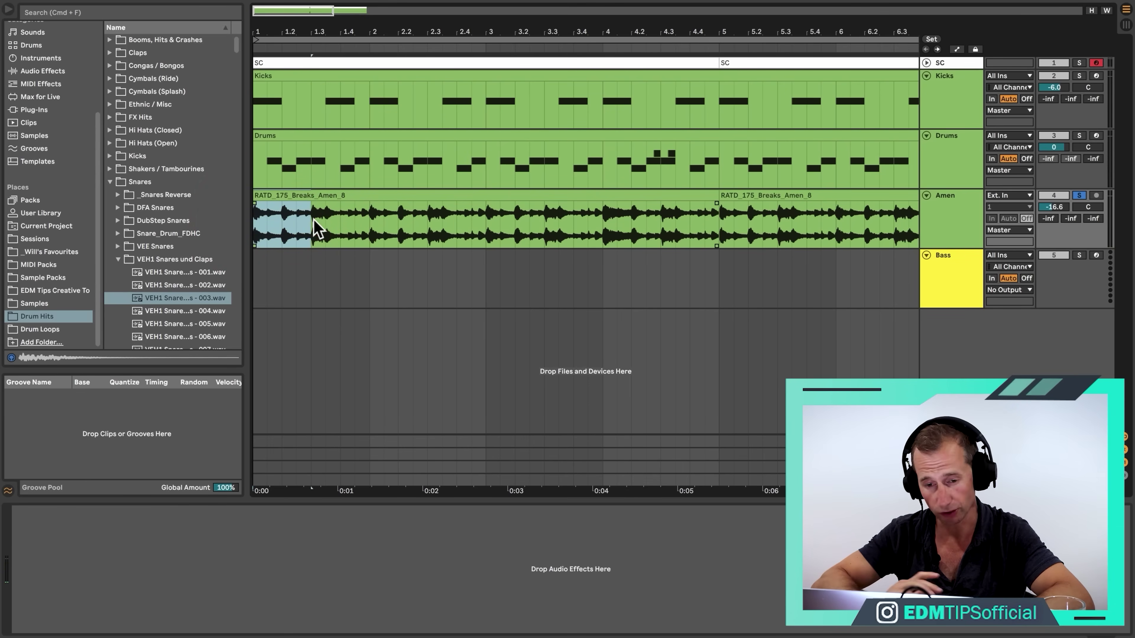
{"action": "left_click_drag", "start_coordinate": [148, 282], "coordinate": [319, 291]}
{"action": "left_click_drag", "start_coordinate": [233, 288], "coordinate": [355, 288]}
{"action": "left_click", "coordinate": [145, 289]}
{"action": "key", "text": "super+c"}
{"action": "left_click", "coordinate": [355, 293]}
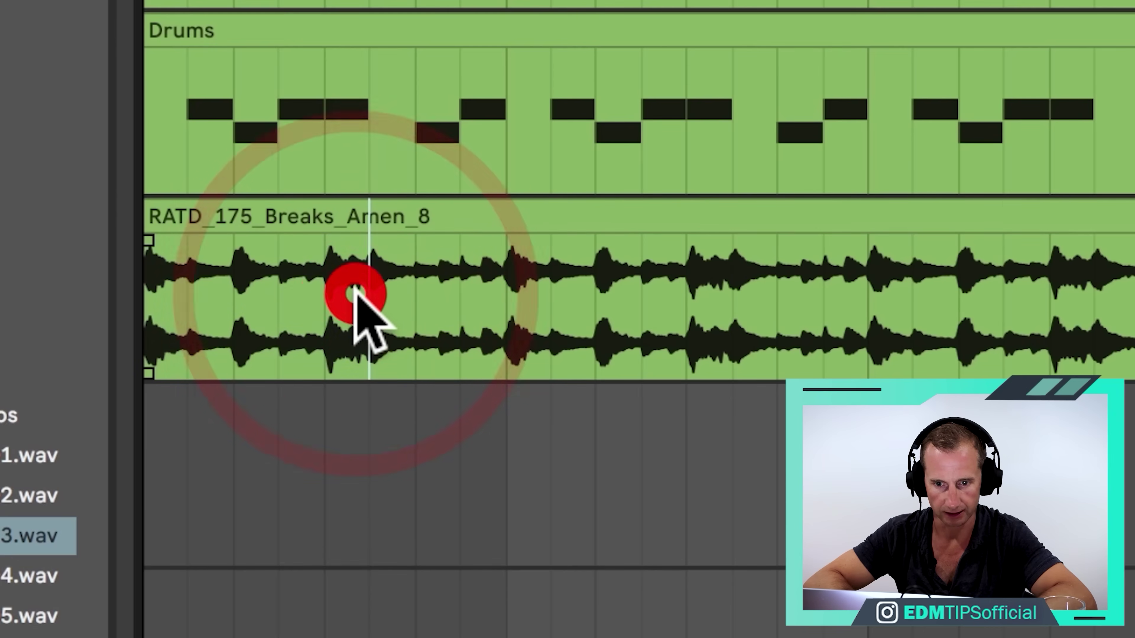
{"action": "key", "text": "super+v"}
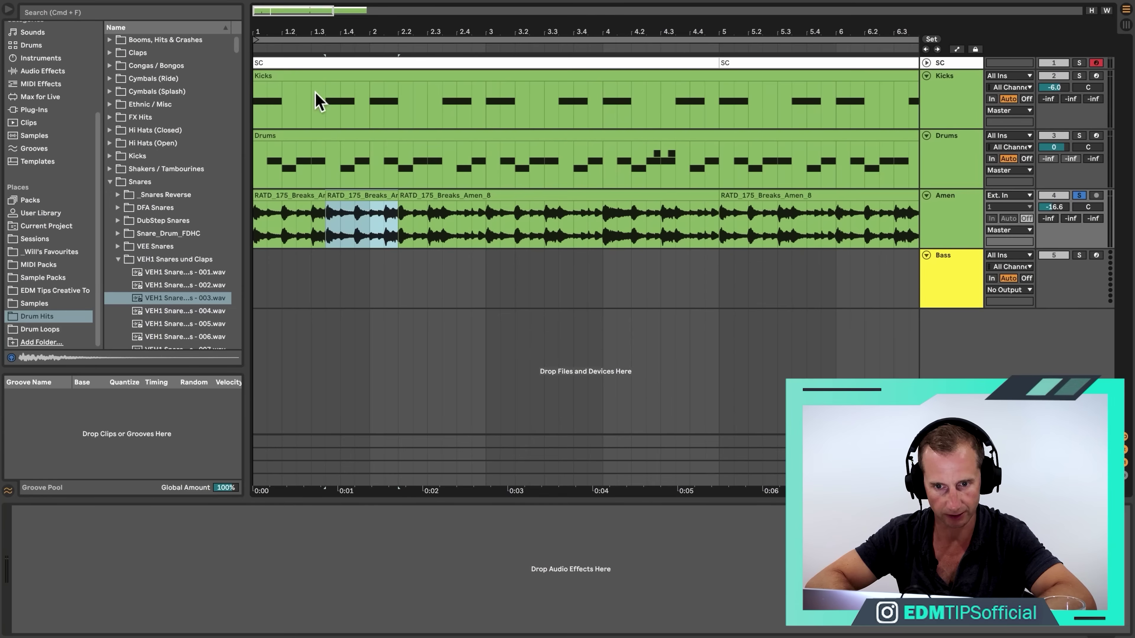
Step: Paste the copied Amen section again at 2.1.1 and 2.3.3
{"action": "left_click", "coordinate": [370, 215]}
{"action": "key", "text": "super+v"}
{"action": "left_click", "coordinate": [443, 215]}
{"action": "key", "text": "super+v"}
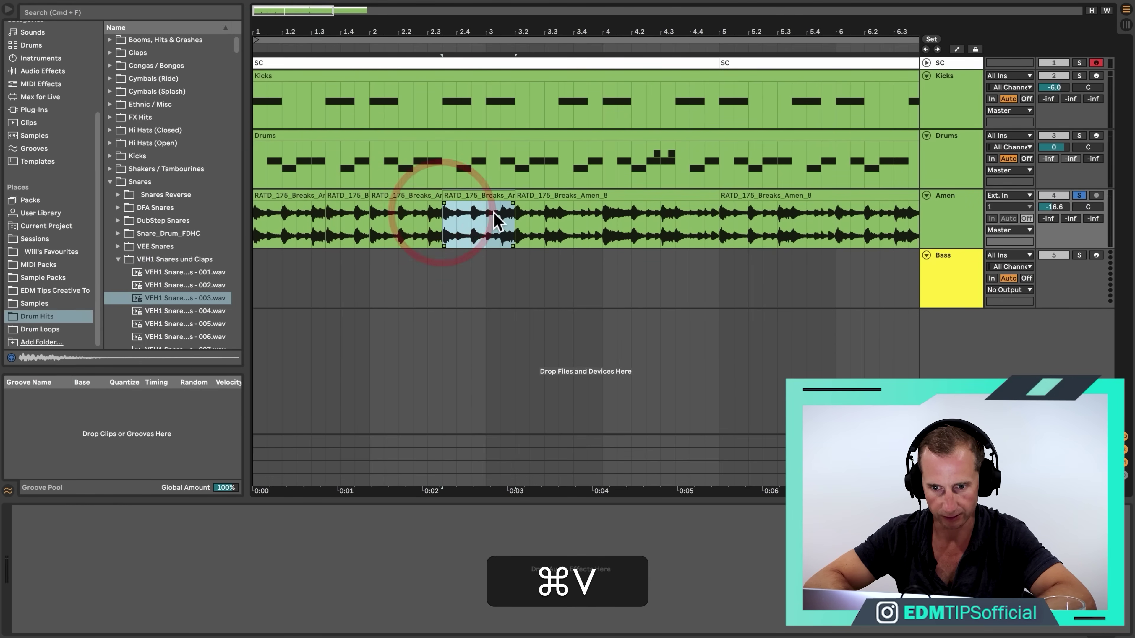
Step: Paste the copied Amen section at 3.1.1, 3.3.3, 4.1.1 and 4.3.3
{"action": "left_click", "coordinate": [554, 216]}
{"action": "key", "text": "super+v"}
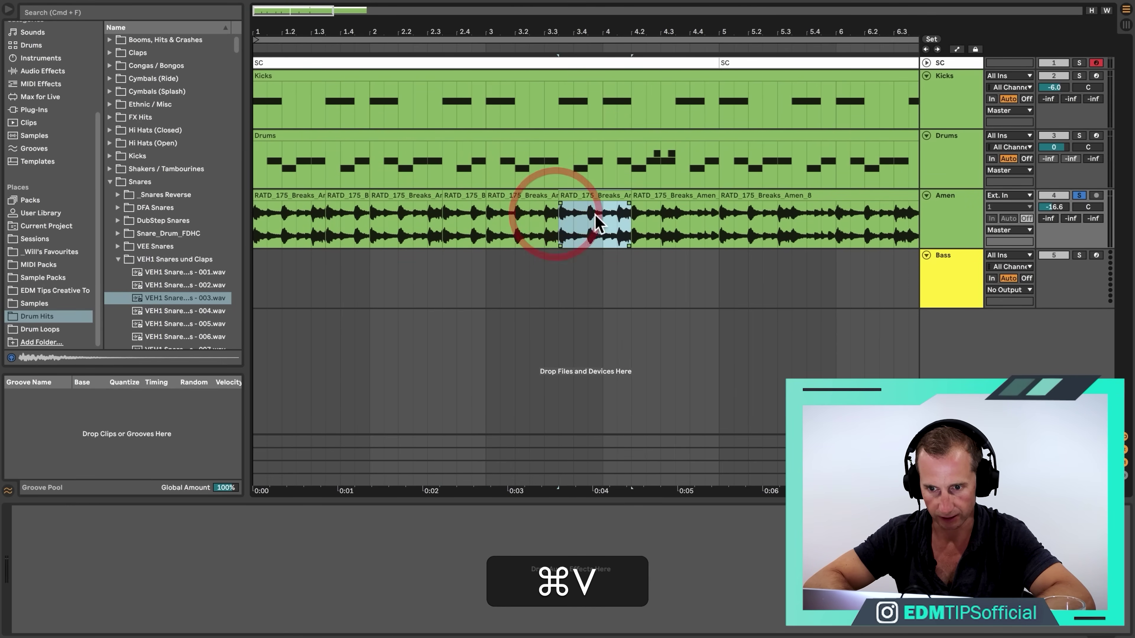
{"action": "left_click", "coordinate": [602, 219]}
{"action": "key", "text": "super+v"}
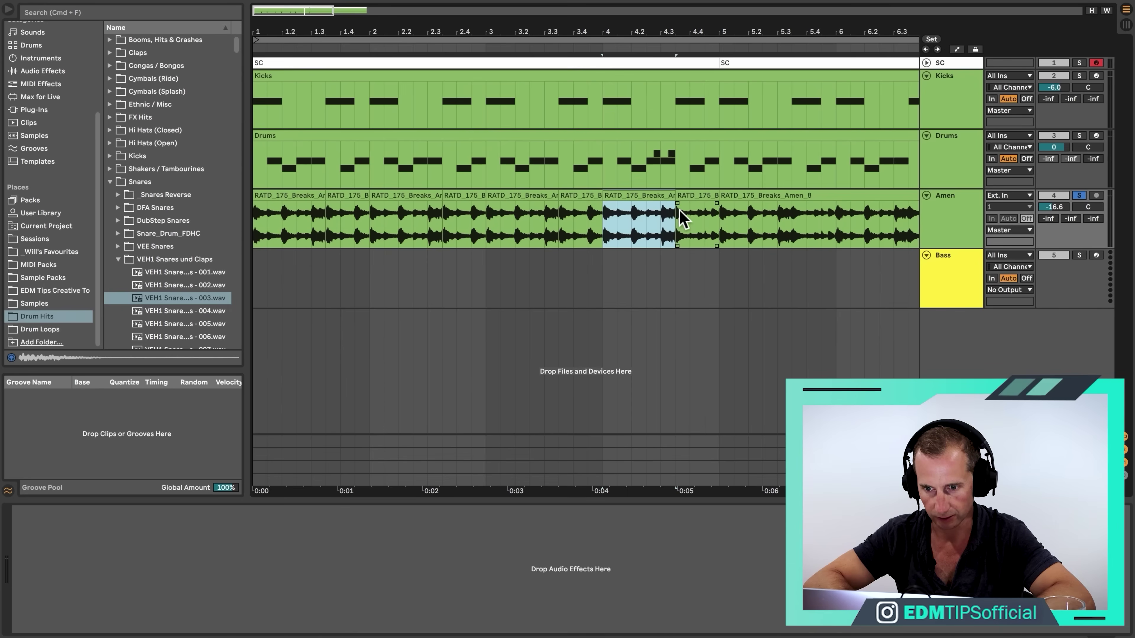
{"action": "left_click", "coordinate": [676, 214]}
{"action": "key", "text": "super+v"}
Step: Loop bars 1 to 4 of the Amen track and play the loop
{"action": "left_click", "coordinate": [718, 222]}
{"action": "mouse_move", "coordinate": [718, 222]}
{"action": "left_mouse_down"}
{"action": "mouse_move", "coordinate": [558, 240]}
{"action": "mouse_move", "coordinate": [284, 242]}
{"action": "left_mouse_up"}
{"action": "key", "text": "super+l"}
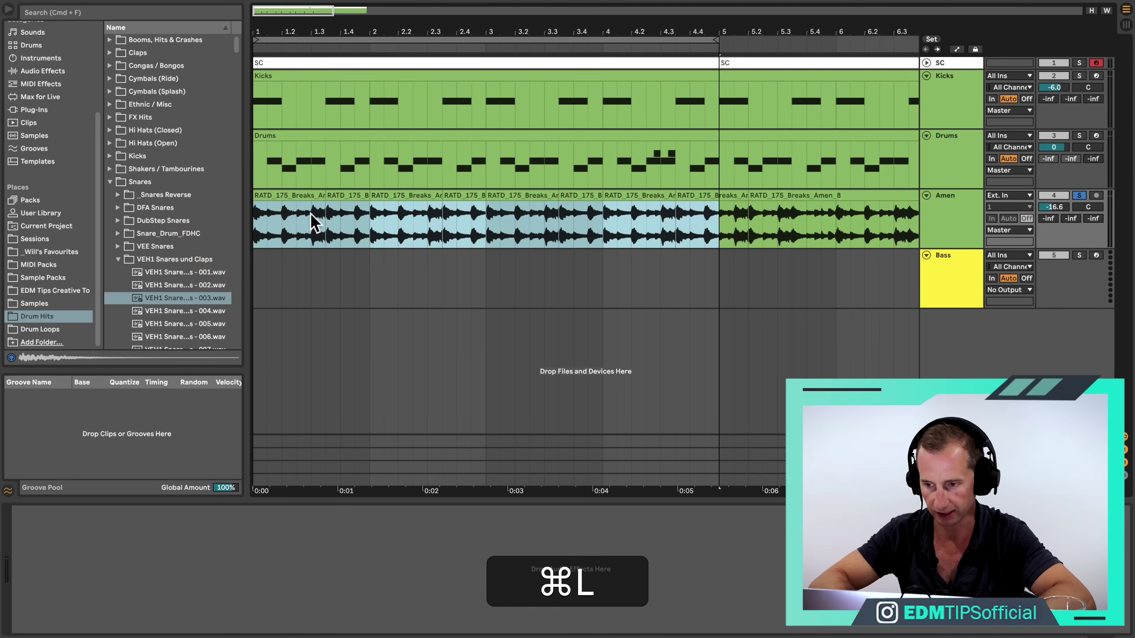
{"action": "key", "text": "space"}
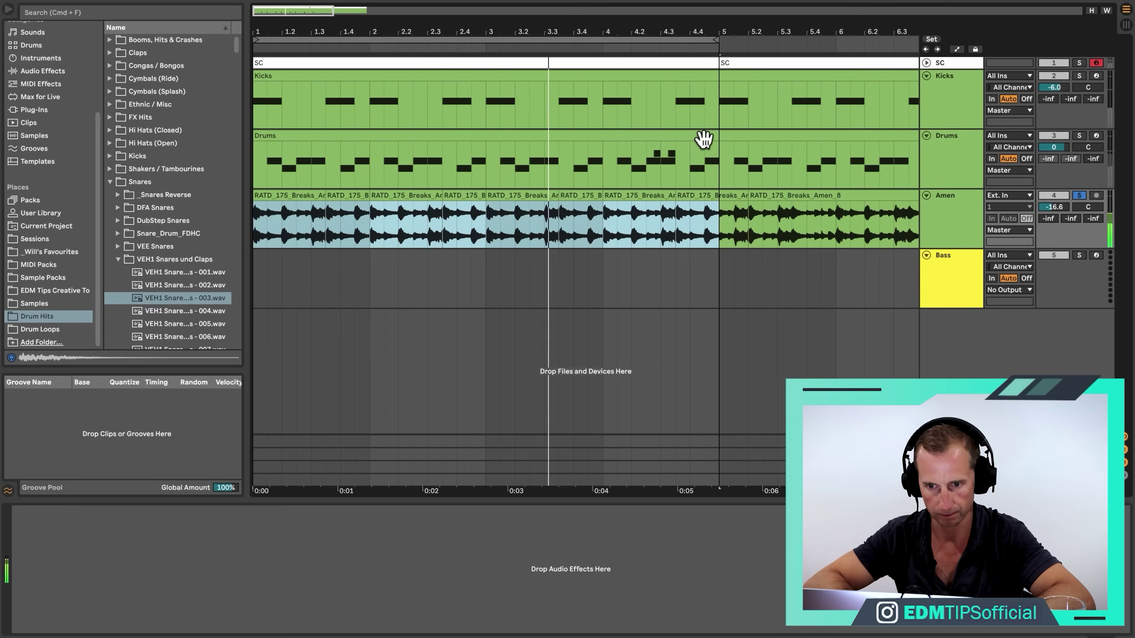
{"action": "key", "text": "space"}
Step: Audition the Amen break from 3.2.1 and 3.4.3, and solo the Drums track alongside it to play both from the beginning
{"action": "left_click", "coordinate": [589, 230]}
{"action": "left_click_drag", "start_coordinate": [589, 230], "coordinate": [598, 229]}
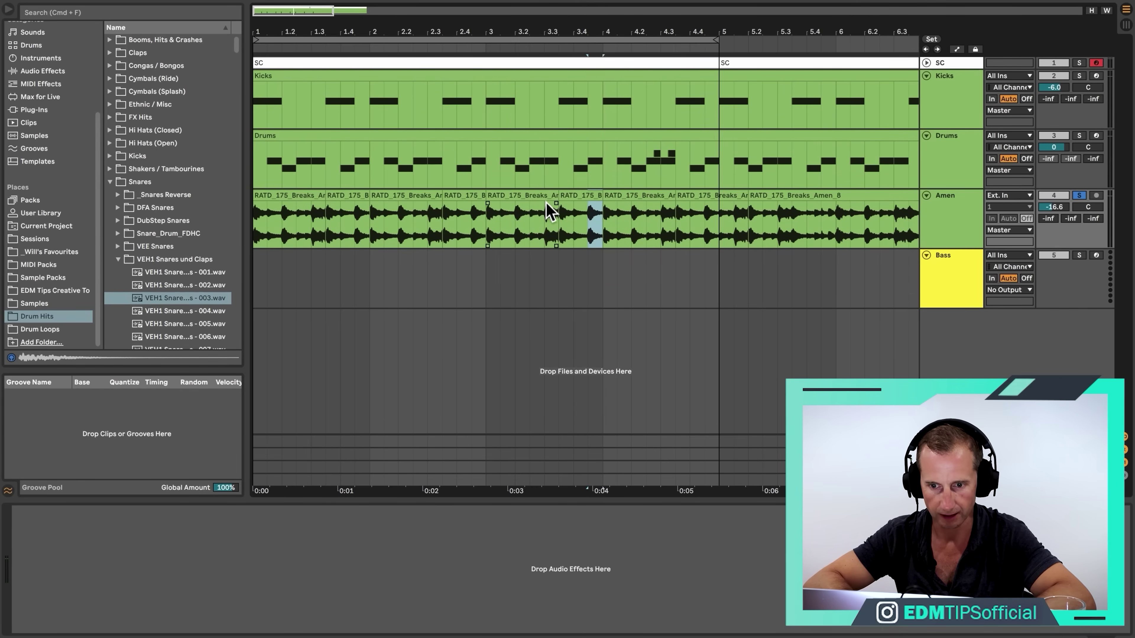
{"action": "left_click", "coordinate": [515, 218]}
{"action": "key", "text": "space"}
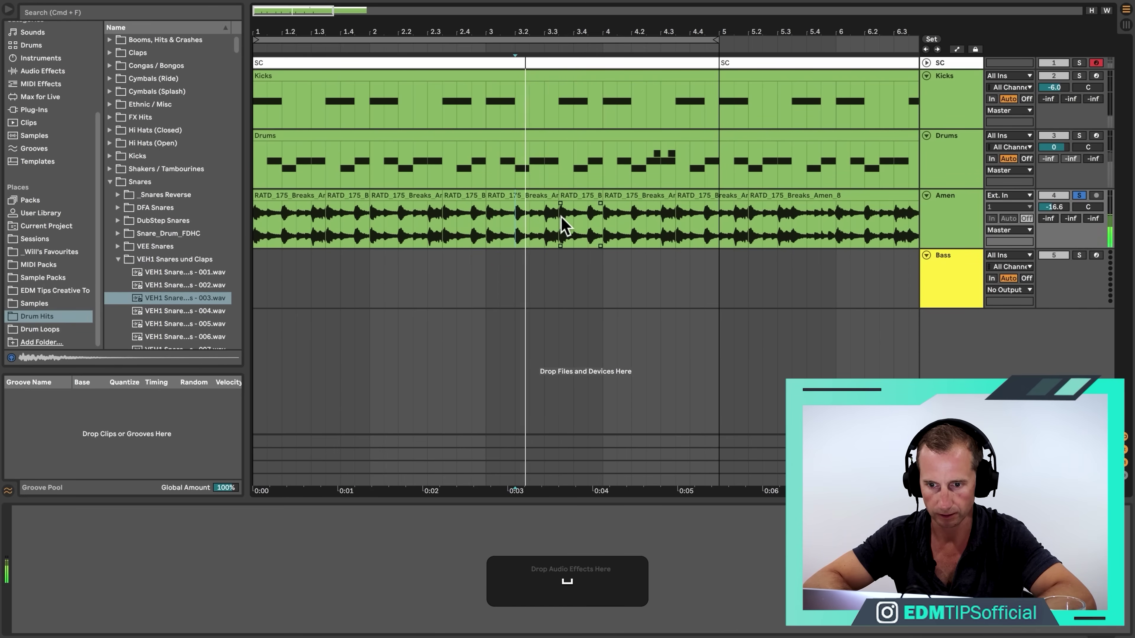
{"action": "left_click", "coordinate": [587, 226]}
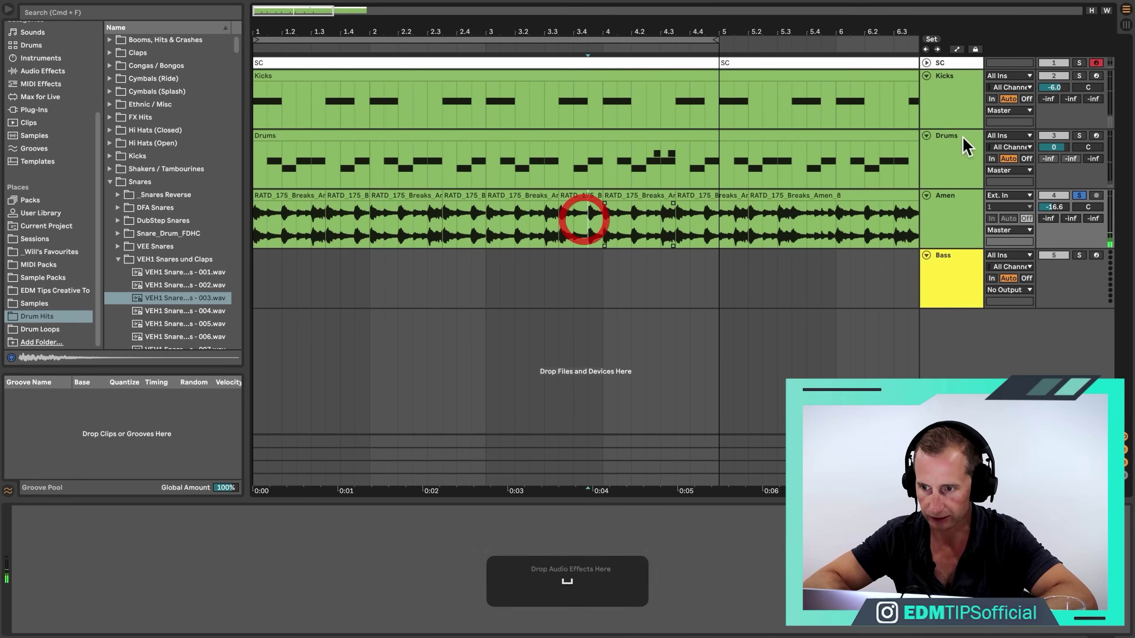
{"action": "key", "text": "space"}
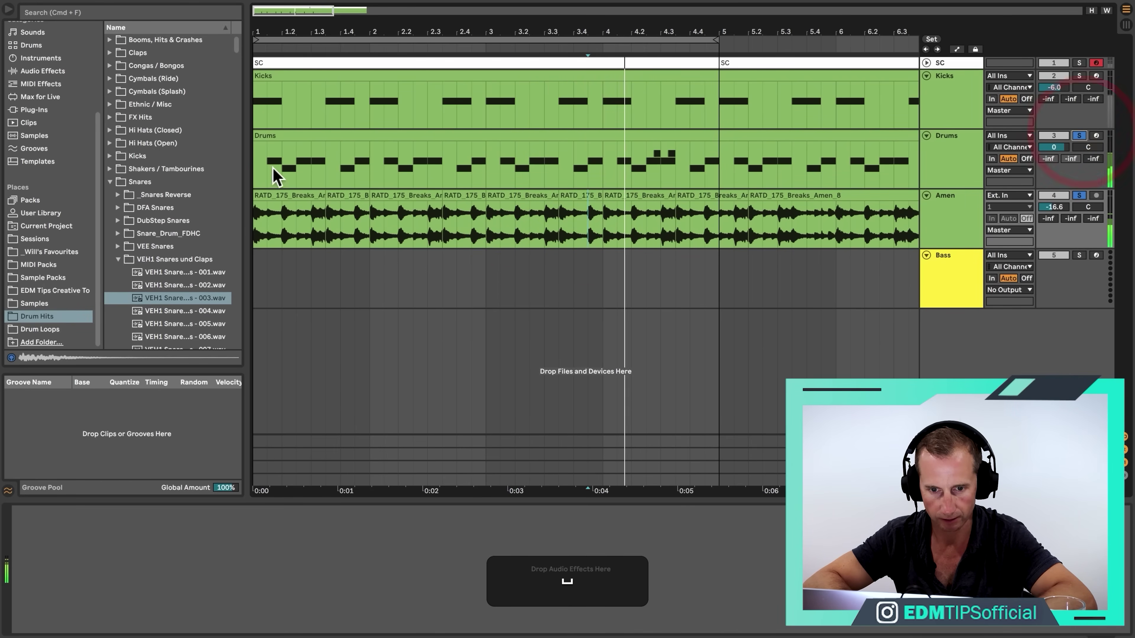
{"action": "left_click", "coordinate": [258, 219]}
Step: Copy the Amen slice from 1.4.3 to 2.1.1 and paste it at 1.4.1
{"action": "left_click", "coordinate": [352, 224]}
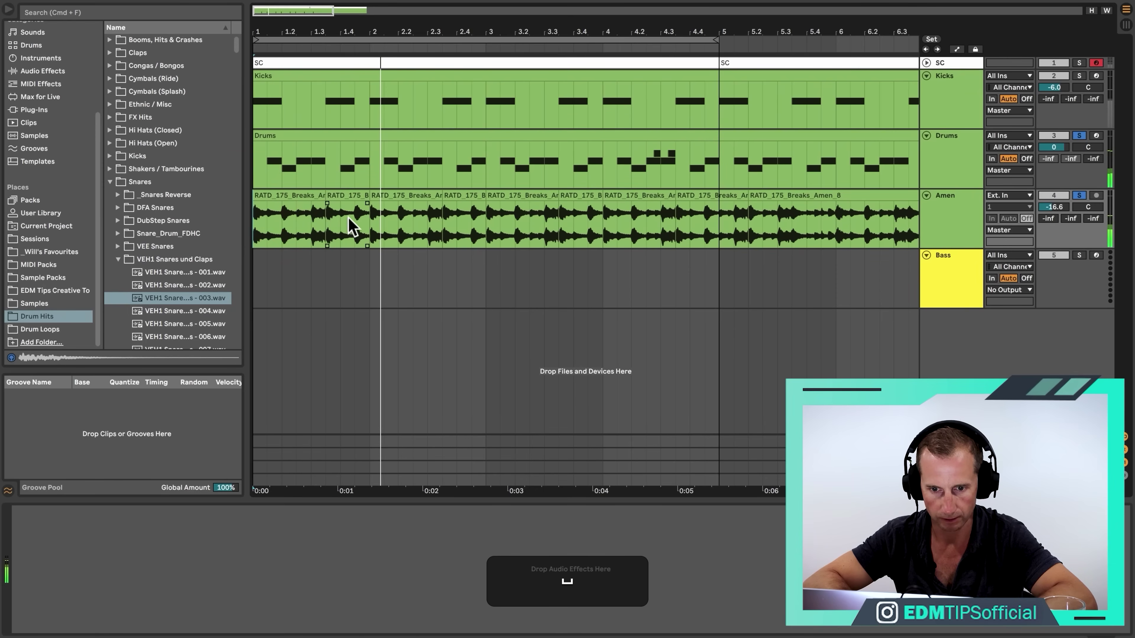
{"action": "left_click", "coordinate": [368, 223], "text": "shift"}
{"action": "key", "text": "super+c"}
{"action": "left_click", "coordinate": [341, 219]}
{"action": "key", "text": "super+v"}
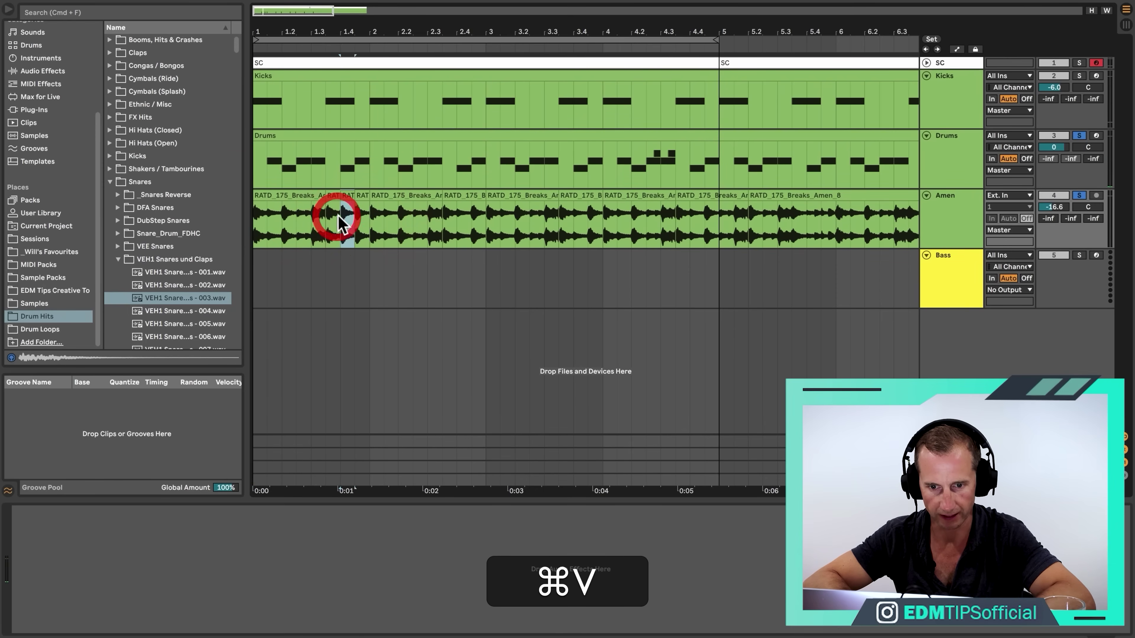
Step: Duplicate bar 1 of the Amen track across bars 2, 3 and 4, and play it with the drums from the beginning
{"action": "left_click_drag", "start_coordinate": [349, 199], "coordinate": [268, 217]}
{"action": "key", "text": "super+d"}
{"action": "key", "text": "super+d"}
{"action": "key", "text": "super+d"}
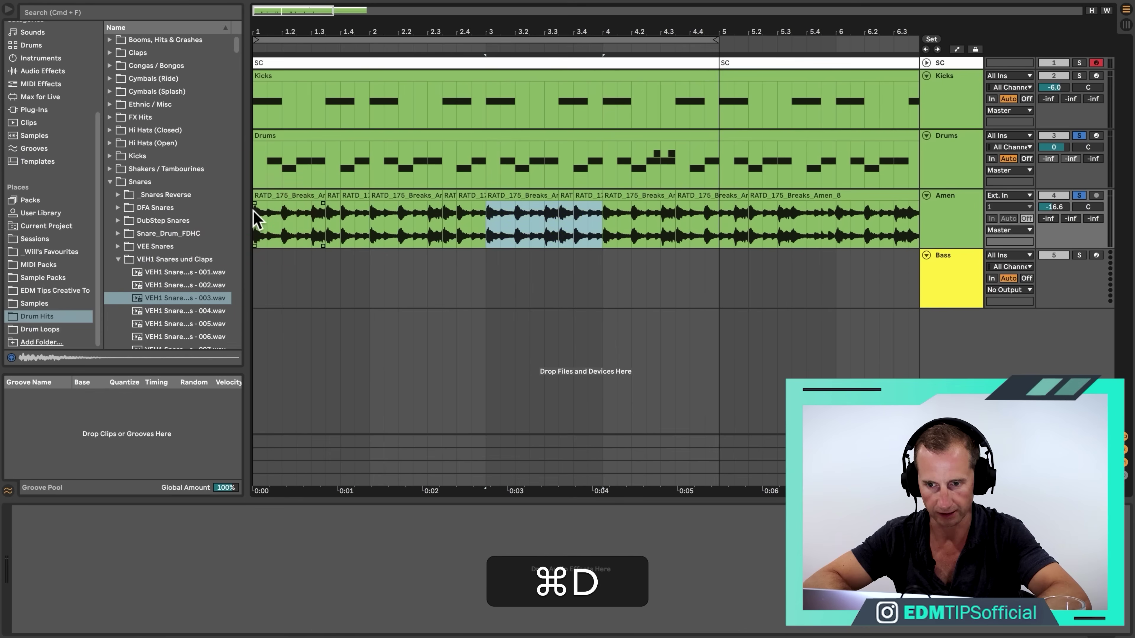
{"action": "left_click", "coordinate": [260, 226]}
{"action": "key", "text": "space"}
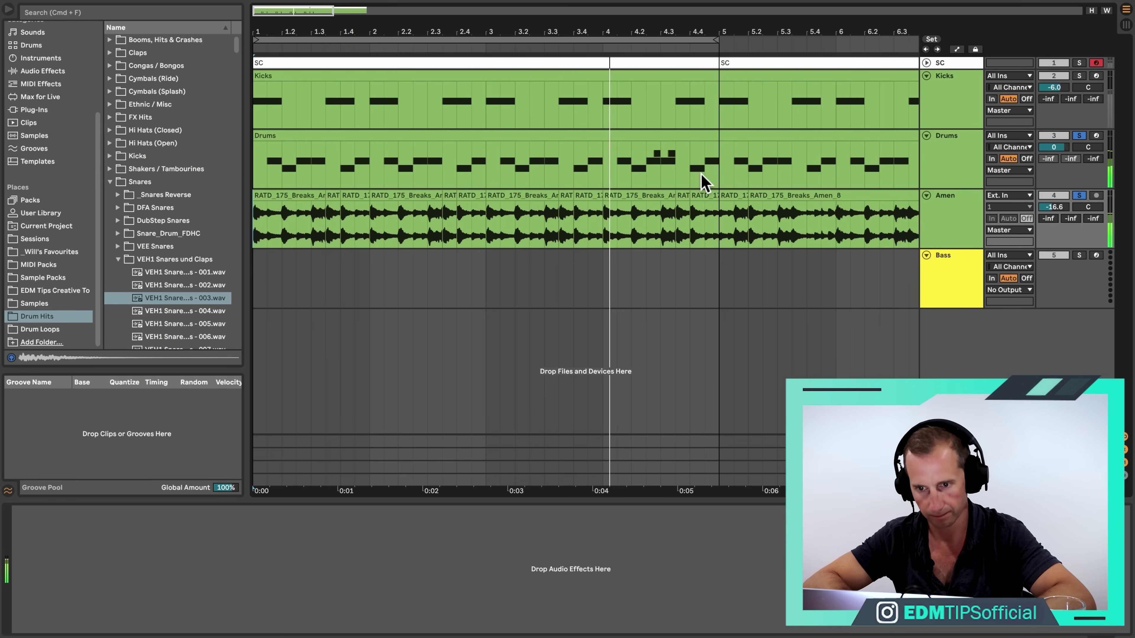
{"action": "key", "text": "space"}
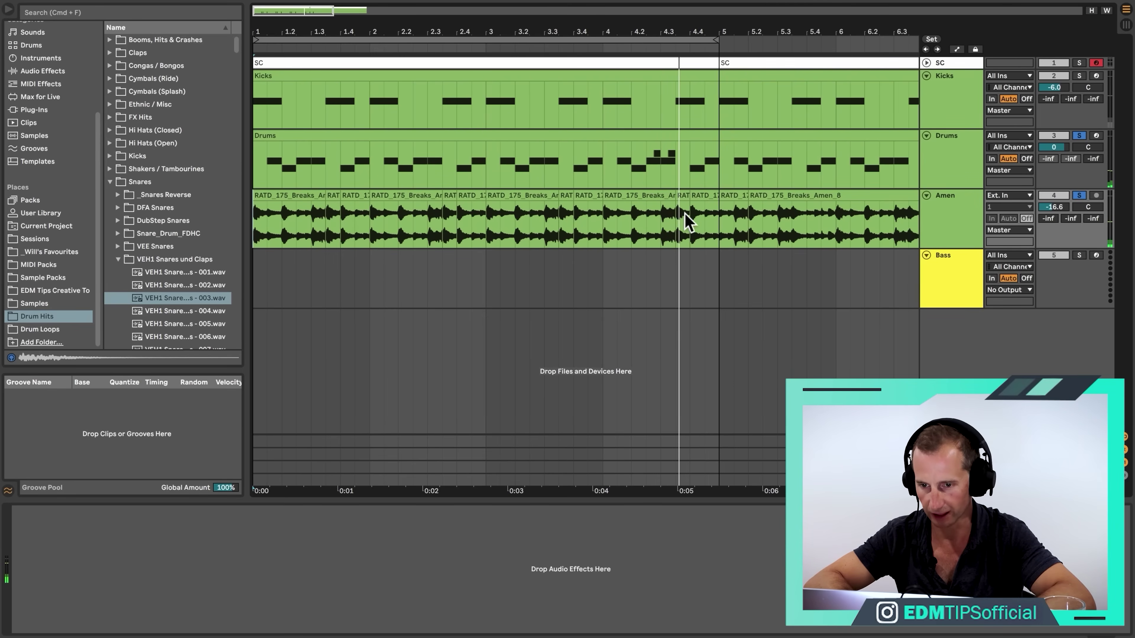
Step: Extend the last Amen clip to bar 21
{"action": "left_click_drag", "start_coordinate": [728, 32], "coordinate": [301, 33]}
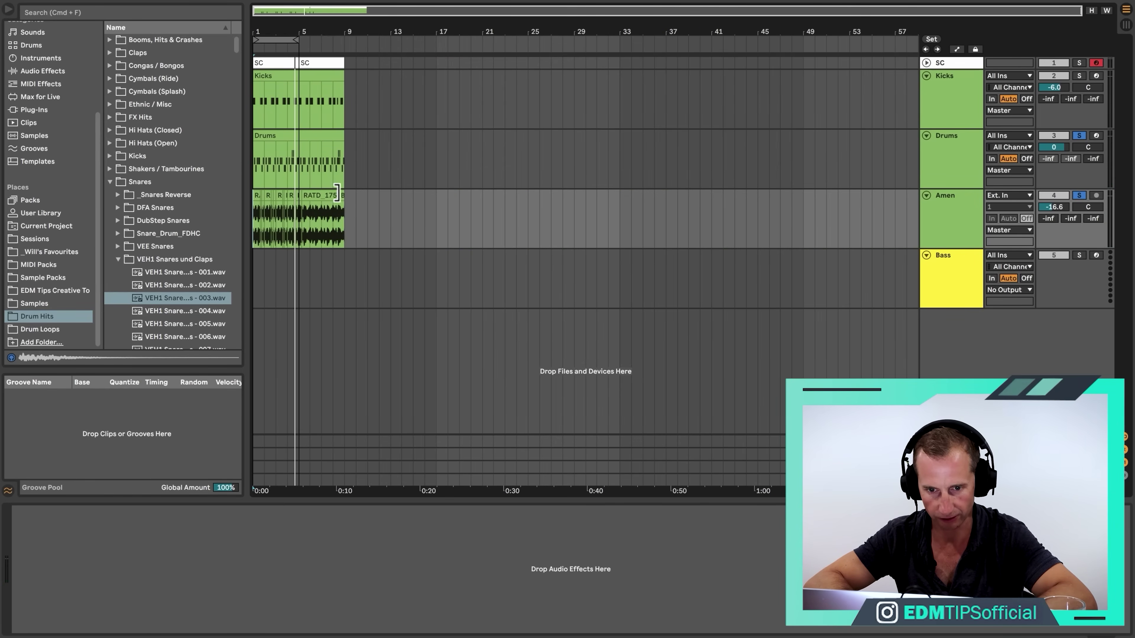
{"action": "left_click_drag", "start_coordinate": [338, 193], "coordinate": [482, 192]}
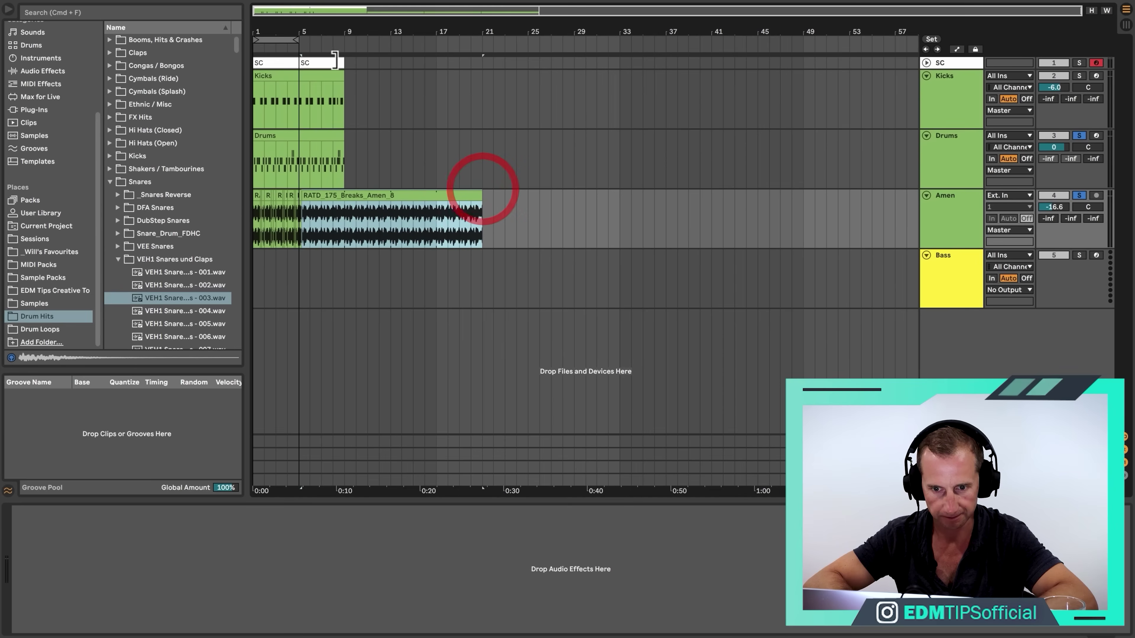
{"action": "left_click_drag", "start_coordinate": [327, 34], "coordinate": [456, 37]}
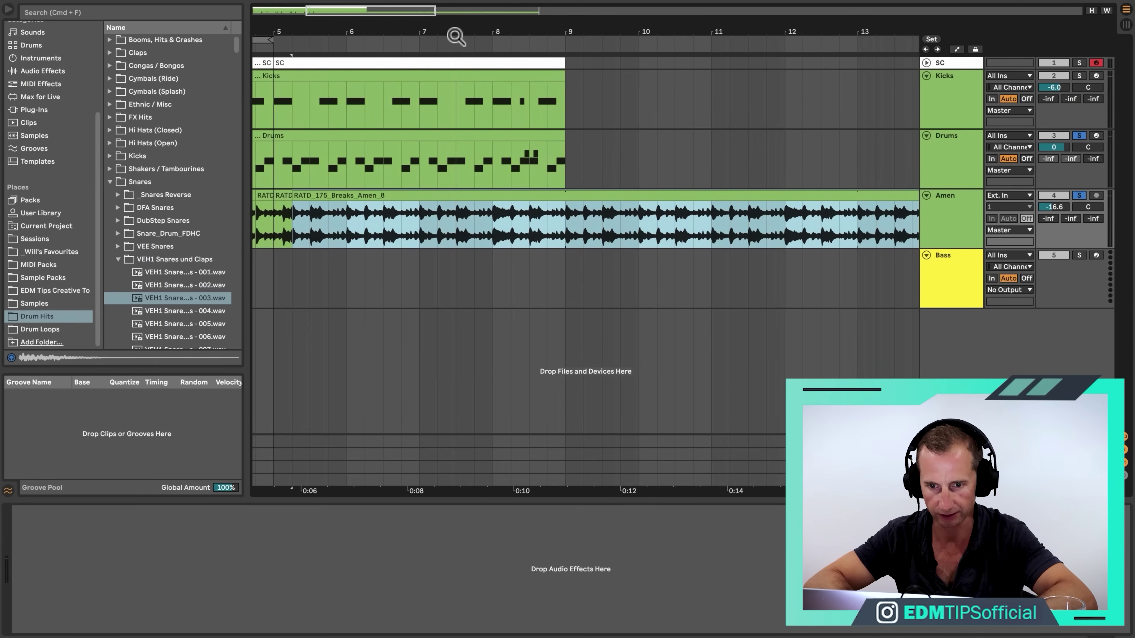
Step: Unsolo the Drums track and audition the extended Amen break from bars 7 and 8
{"action": "left_click", "coordinate": [418, 213]}
{"action": "key", "text": "space"}
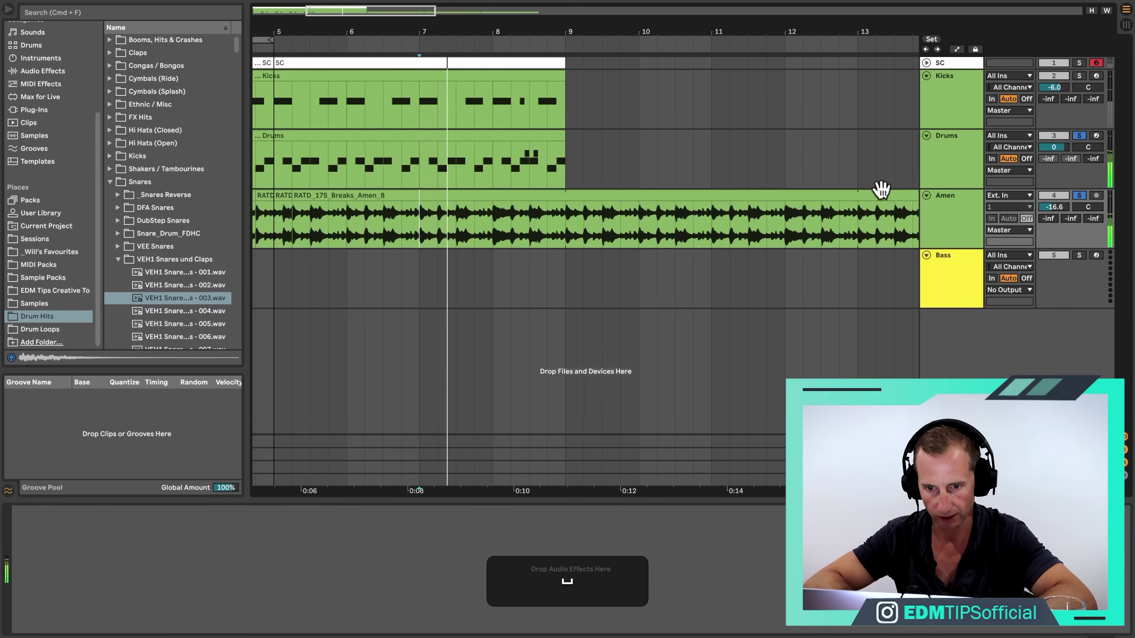
{"action": "left_click", "coordinate": [1079, 195]}
{"action": "key", "text": "space"}
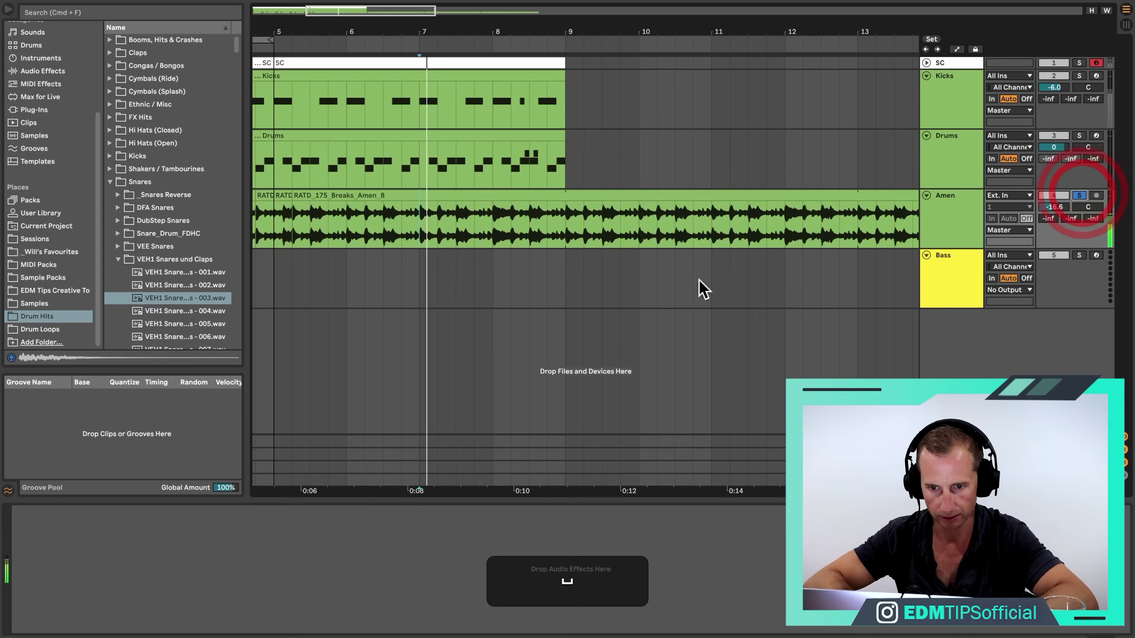
{"action": "left_click", "coordinate": [493, 222]}
{"action": "key", "text": "space"}
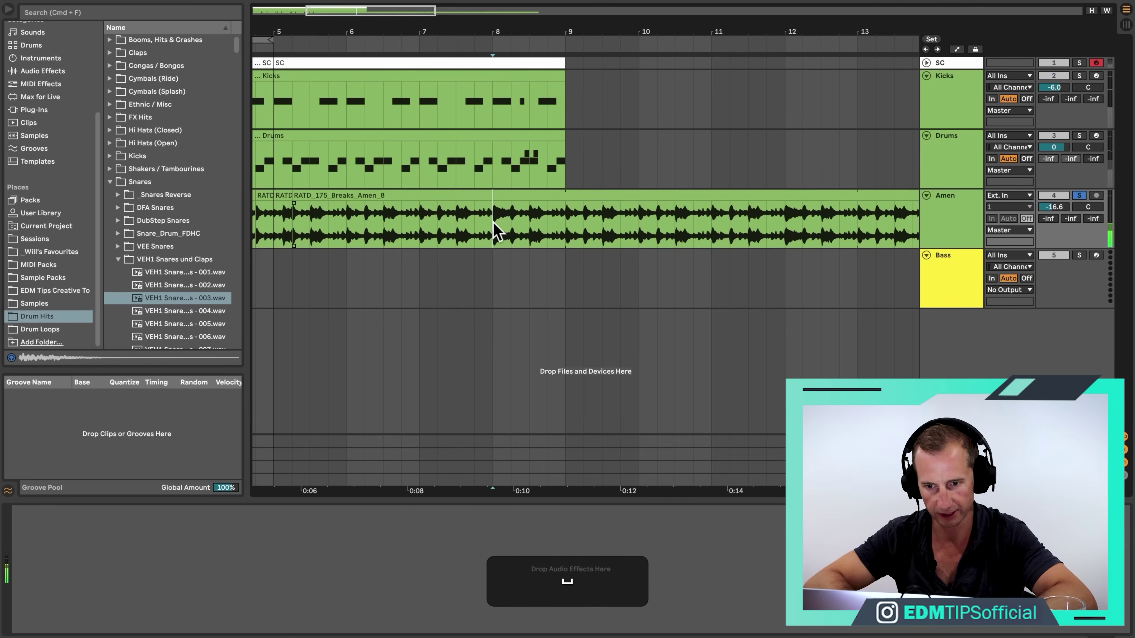
Step: Copy bar 8 of the Amen break and paste it at 4.2.4, in line with the extra drum hits
{"action": "left_click_drag", "start_coordinate": [539, 228], "coordinate": [564, 228]}
{"action": "key", "text": "super+c"}
{"action": "scroll", "coordinate": [564, 227], "scroll_direction": "left", "scroll_amount": 10}
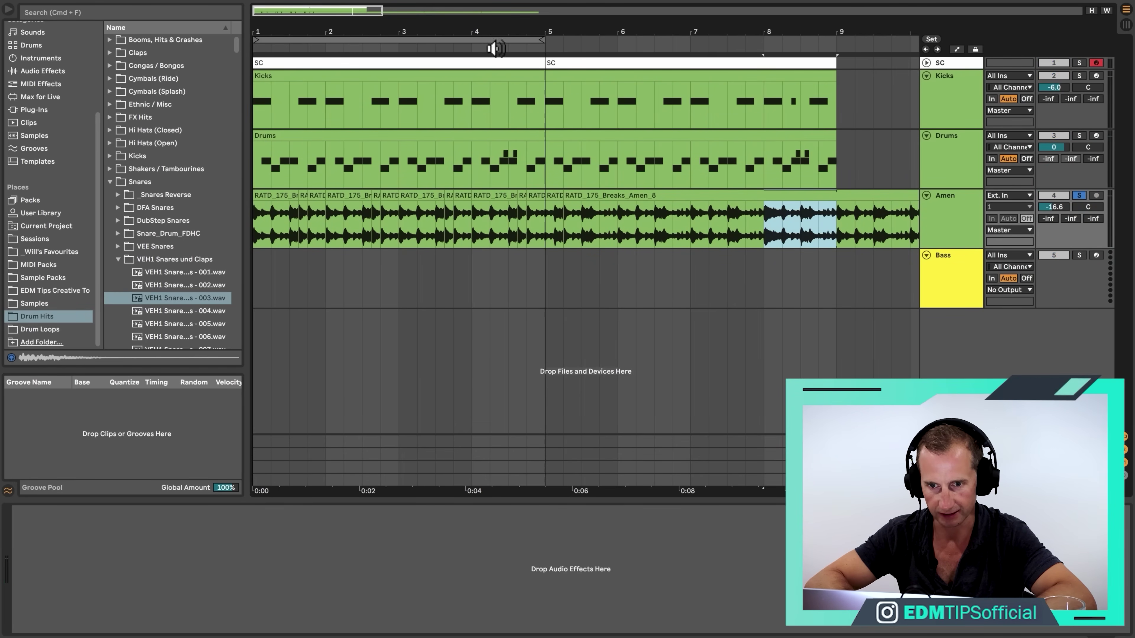
{"action": "scroll", "coordinate": [447, 197], "scroll_direction": "up", "scroll_amount": 5}
{"action": "left_click", "coordinate": [423, 219]}
{"action": "key", "text": "space"}
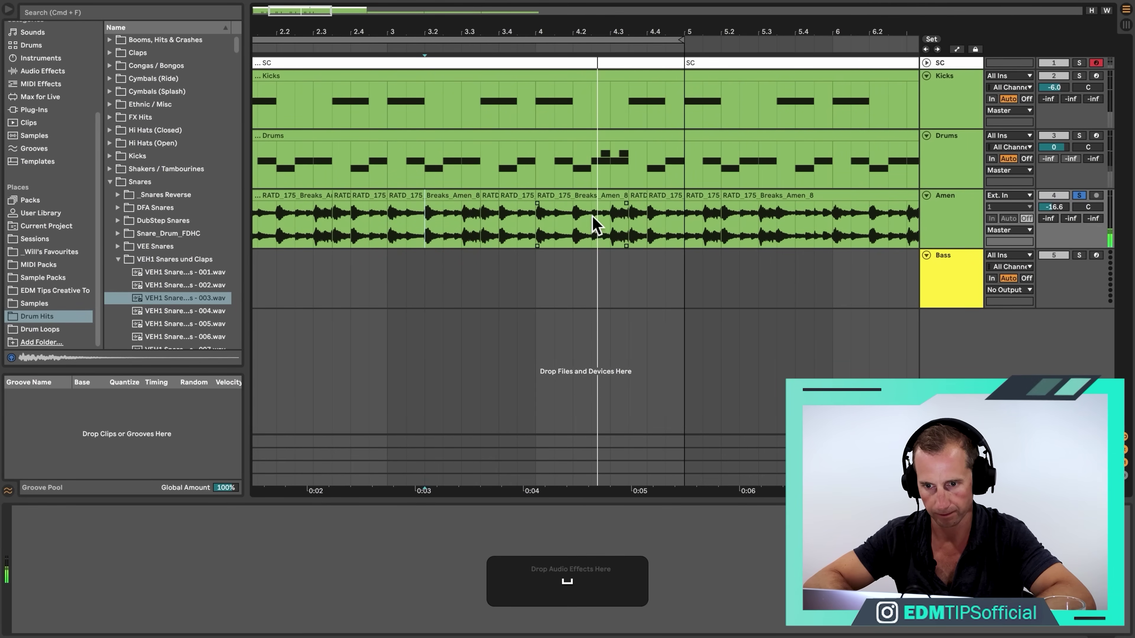
{"action": "scroll", "coordinate": [599, 179], "scroll_direction": "up", "scroll_amount": 5}
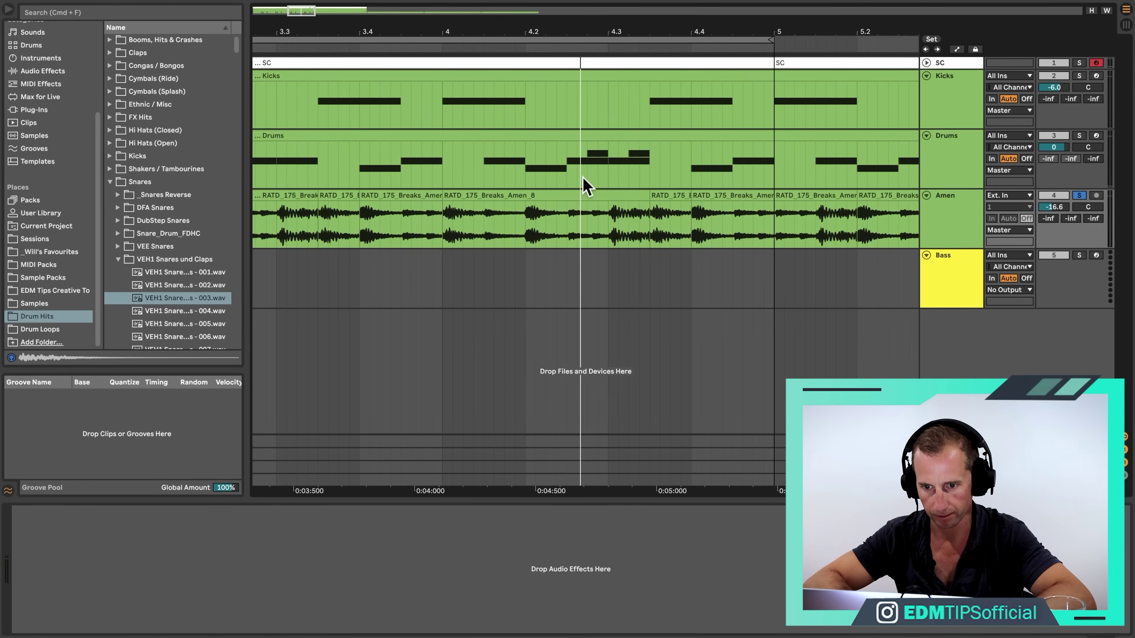
{"action": "left_click", "coordinate": [587, 214]}
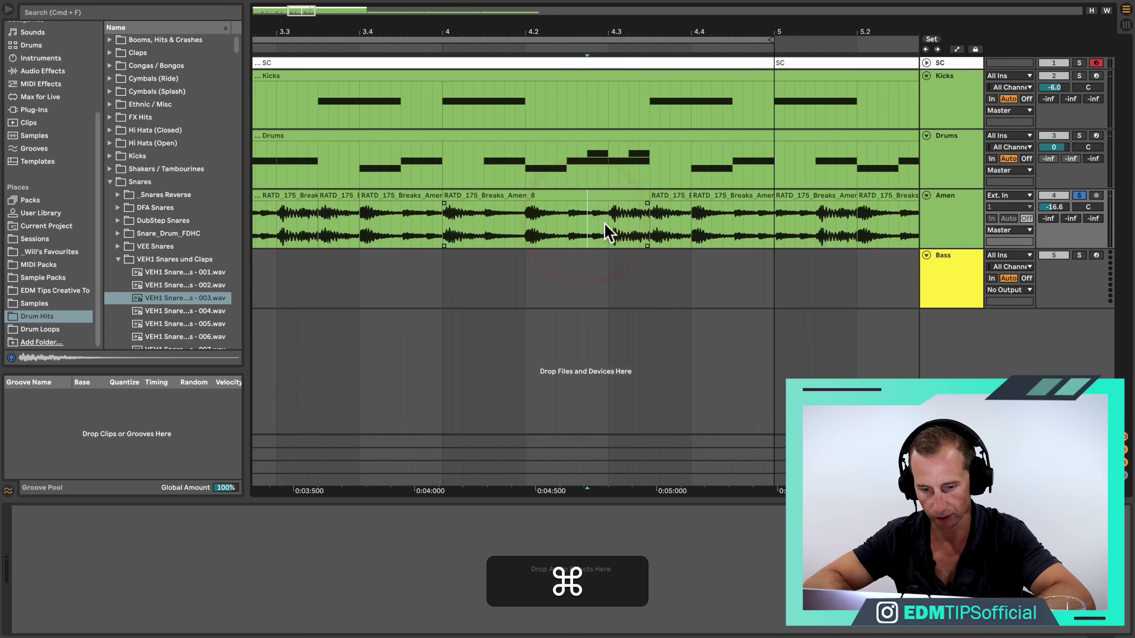
{"action": "key", "text": "super+v"}
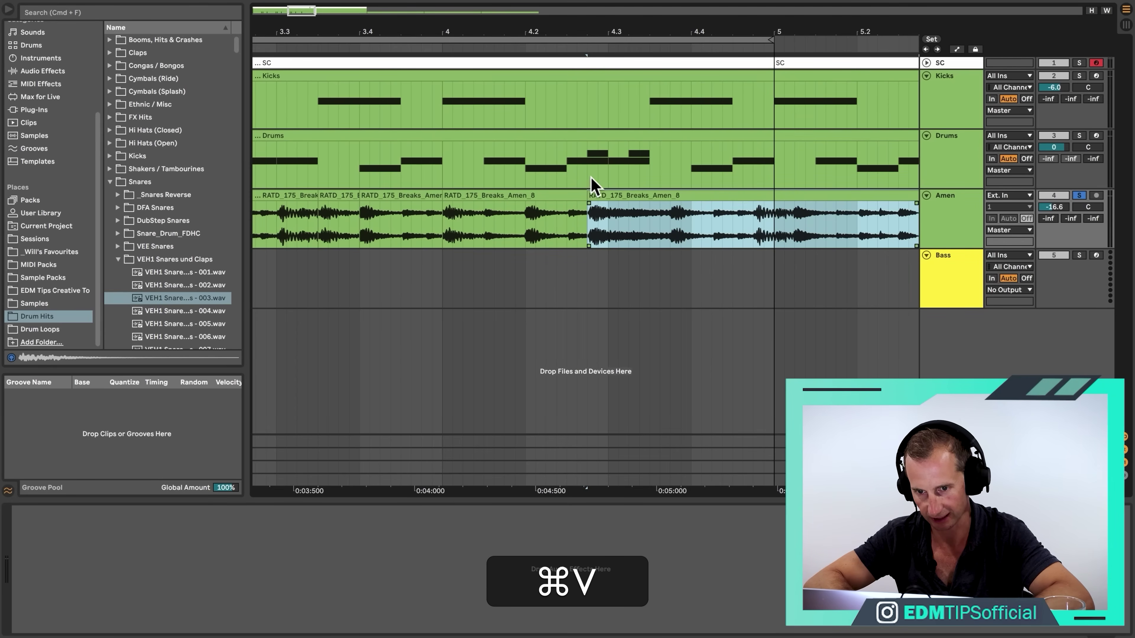
Step: Split the pasted Amen clip at bar 5 and delete the part after the split
{"action": "left_click", "coordinate": [770, 215]}
{"action": "key", "text": "super+e"}
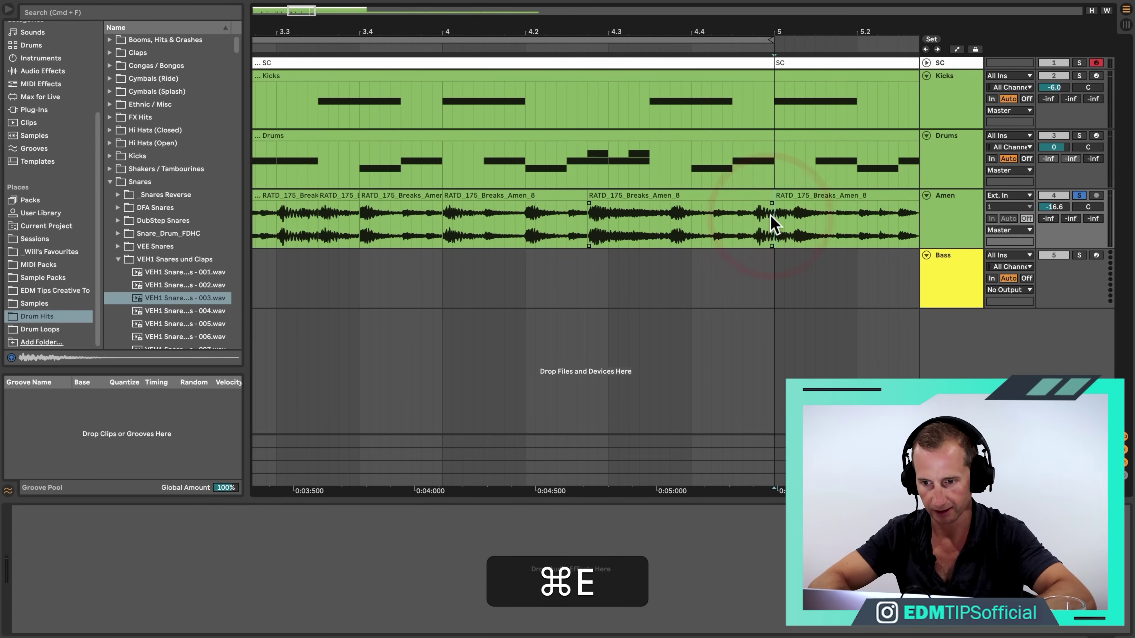
{"action": "left_click", "coordinate": [792, 192]}
{"action": "key", "text": "BackSpace"}
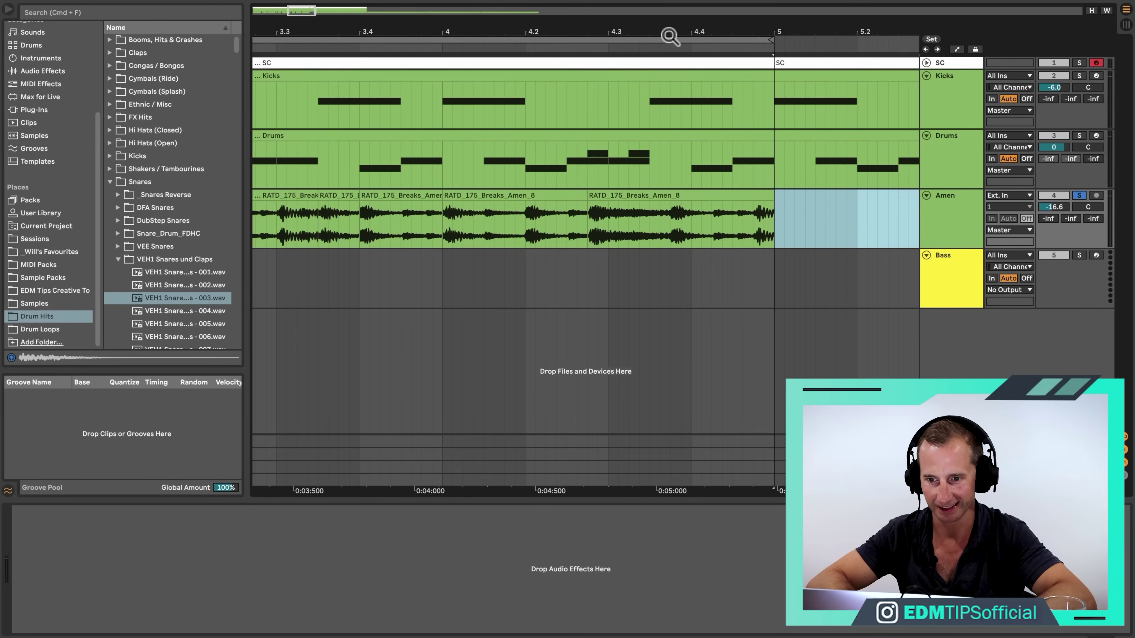
Step: Play the soloed, edited Amen break through from the beginning
{"action": "left_click_drag", "start_coordinate": [668, 36], "coordinate": [461, 12]}
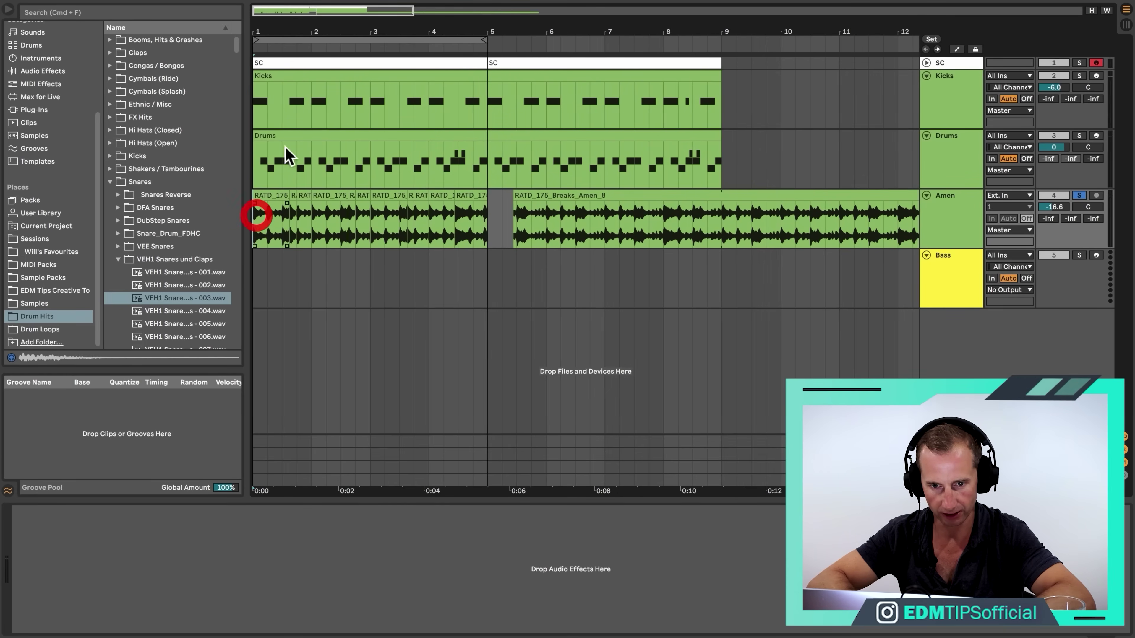
{"action": "left_click_drag", "start_coordinate": [263, 33], "coordinate": [263, 72]}
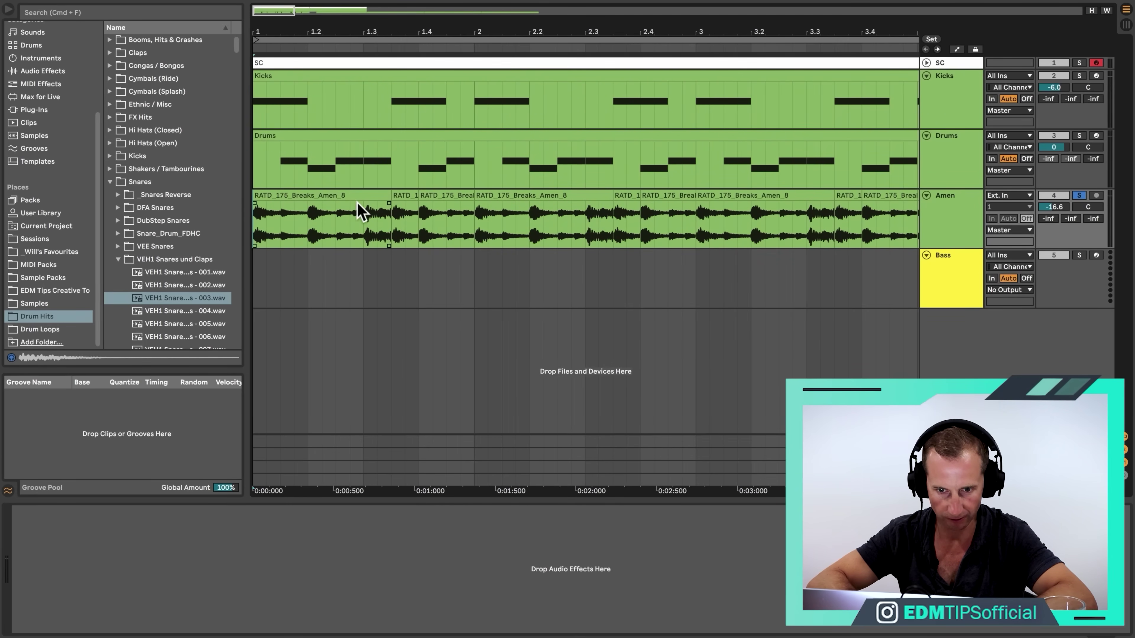
{"action": "key", "text": "space"}
{"action": "left_click", "coordinate": [567, 216]}
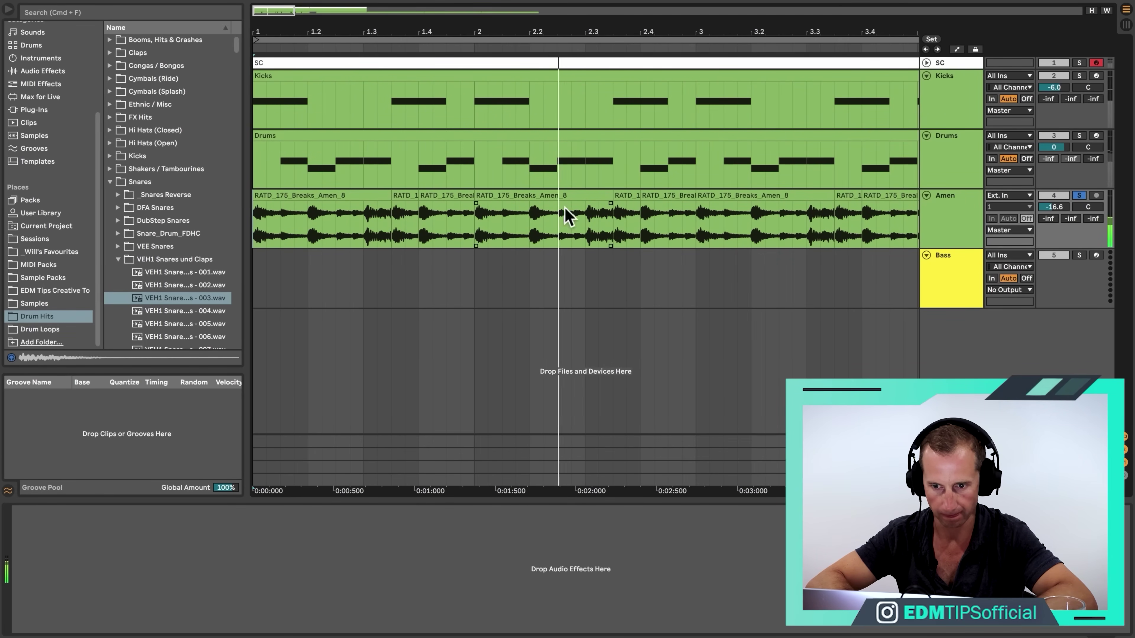
{"action": "left_click_drag", "start_coordinate": [747, 30], "coordinate": [316, 31]}
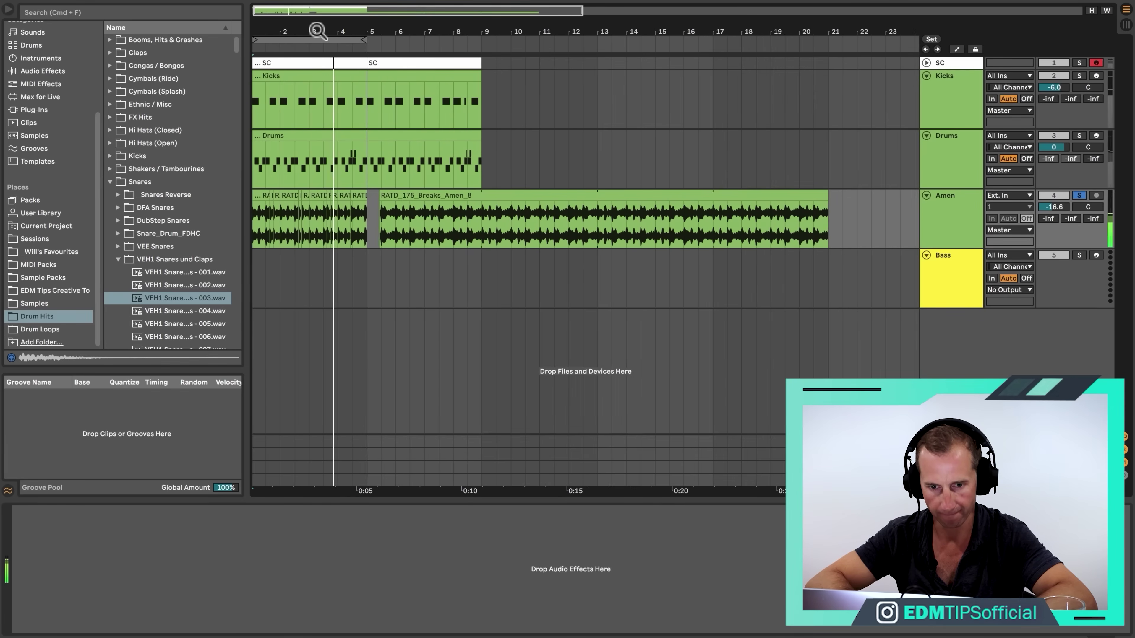
Step: Unsolo the Amen track and play all the drum tracks together from bar 4
{"action": "key", "text": "space"}
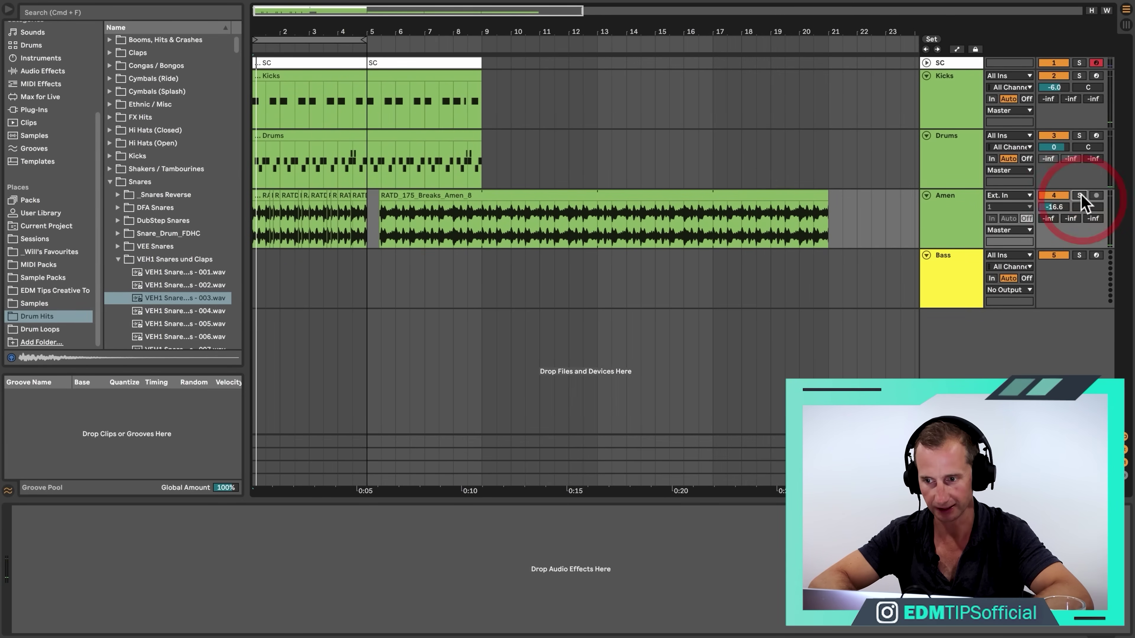
{"action": "left_click_drag", "start_coordinate": [350, 28], "coordinate": [479, 32]}
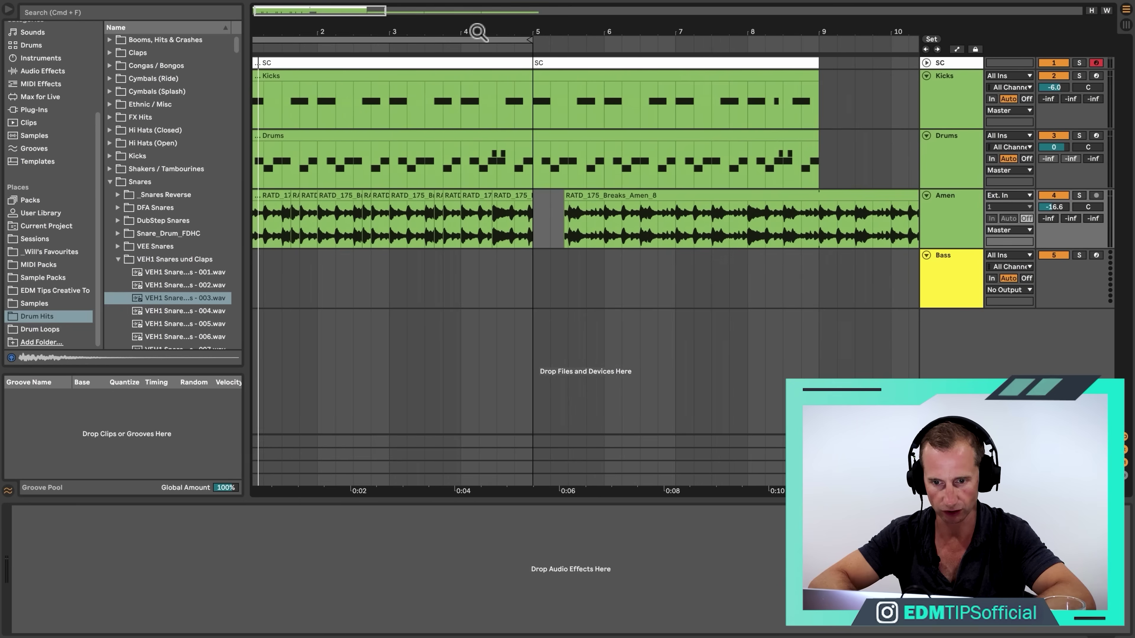
{"action": "left_click", "coordinate": [462, 230]}
{"action": "key", "text": "space"}
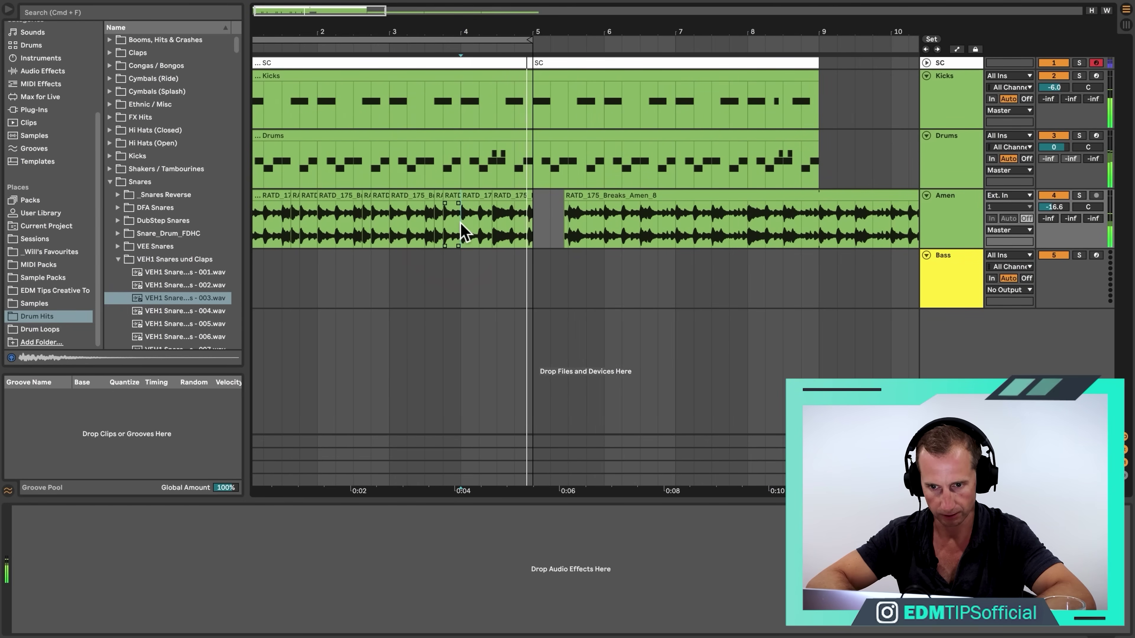
{"action": "key", "text": "space"}
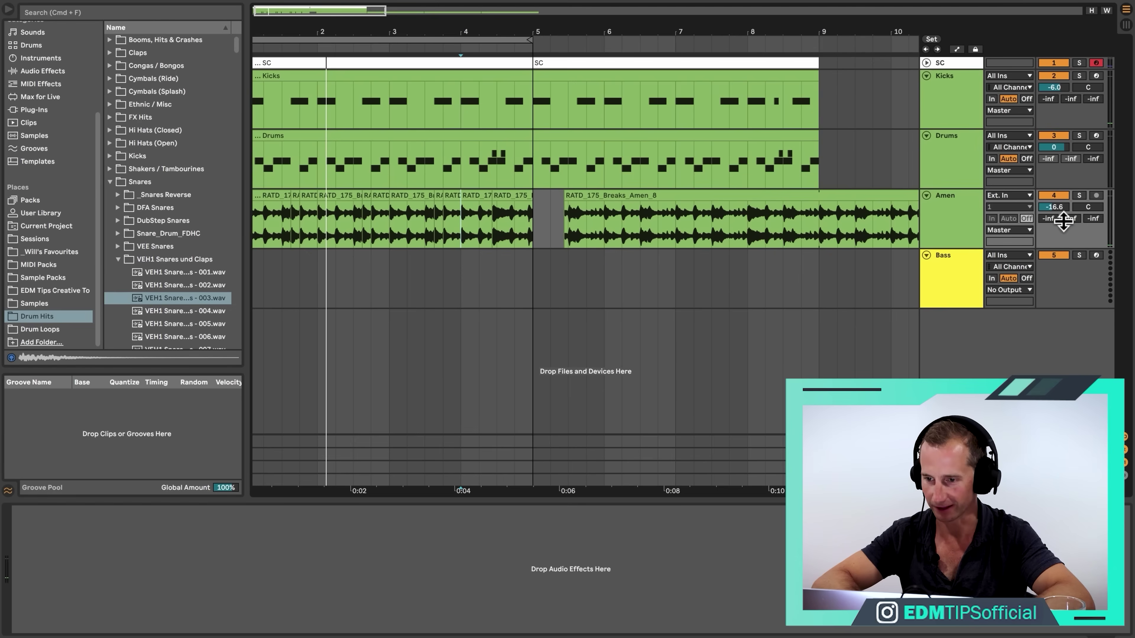
Step: Add an EQ Eight to the Amen track and set its steep low cut to 156 Hz
{"action": "left_click", "coordinate": [949, 219]}
{"action": "scroll", "coordinate": [41, 78], "scroll_direction": "up", "scroll_amount": 5}
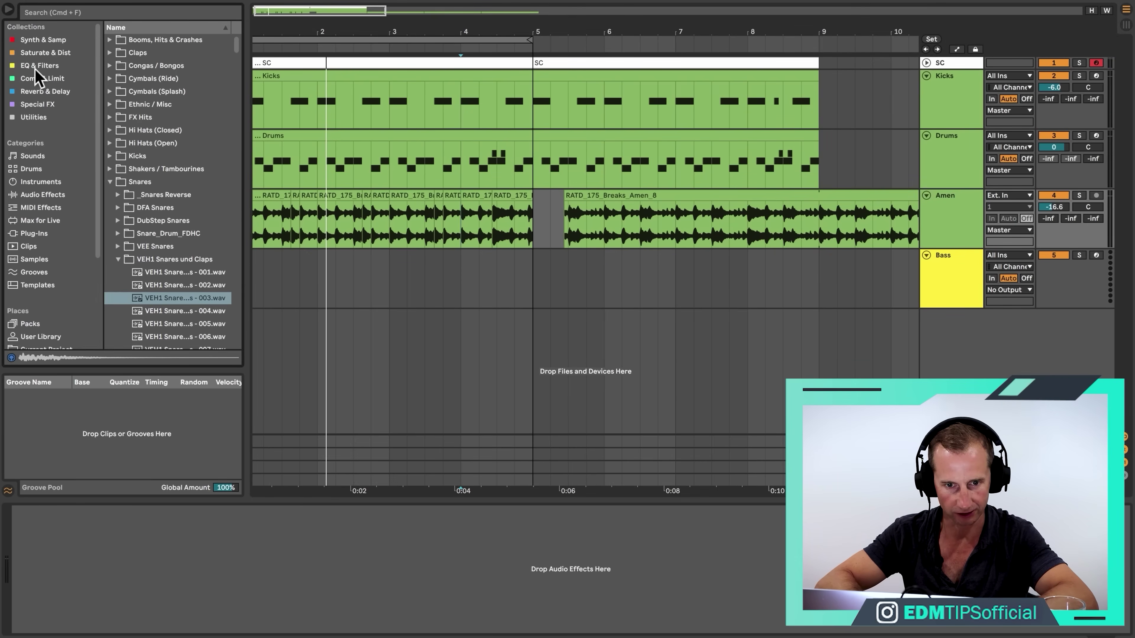
{"action": "left_click", "coordinate": [39, 65]}
{"action": "left_click_drag", "start_coordinate": [135, 40], "coordinate": [145, 573]}
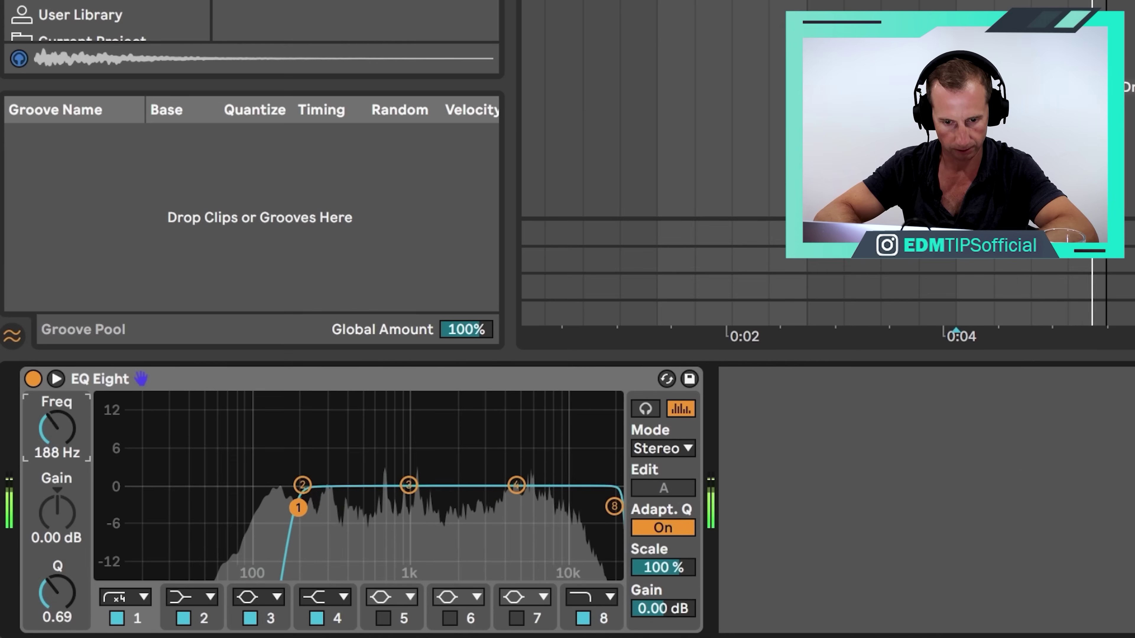
{"action": "mouse_move", "coordinate": [298, 507]}
{"action": "left_mouse_down"}
{"action": "mouse_move", "coordinate": [390, 507]}
{"action": "mouse_move", "coordinate": [289, 507]}
{"action": "left_mouse_up"}
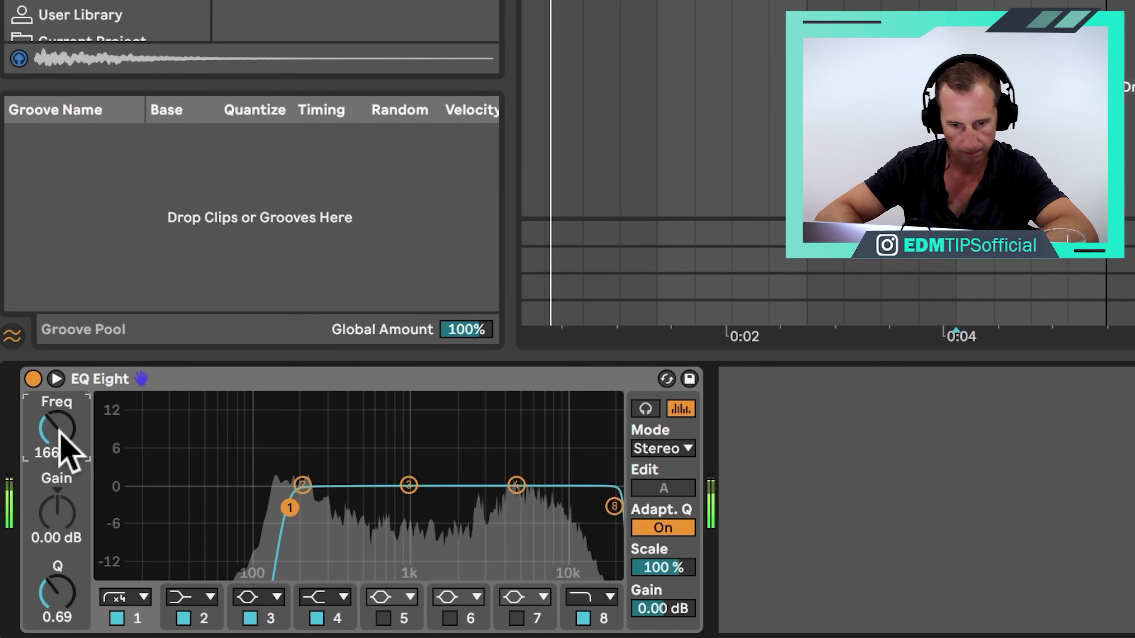
{"action": "left_click_drag", "start_coordinate": [58, 430], "coordinate": [59, 437]}
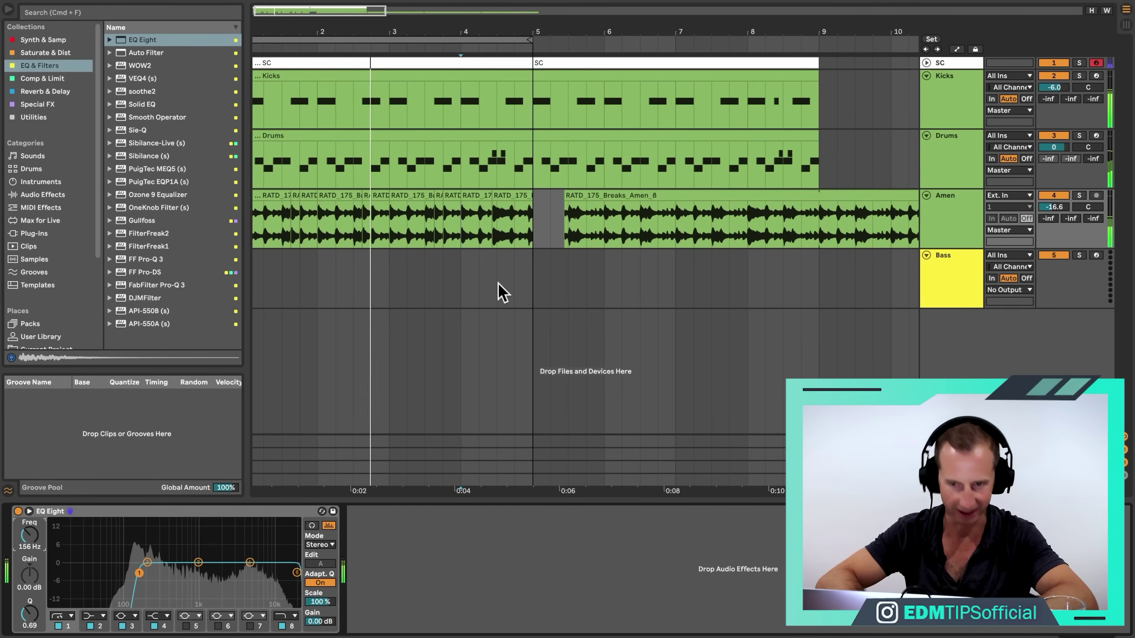
Step: Insert an audio track named Shuffle between the Drums and Amen tracks and colour it green like them
{"action": "left_click_drag", "start_coordinate": [514, 45], "coordinate": [372, 22]}
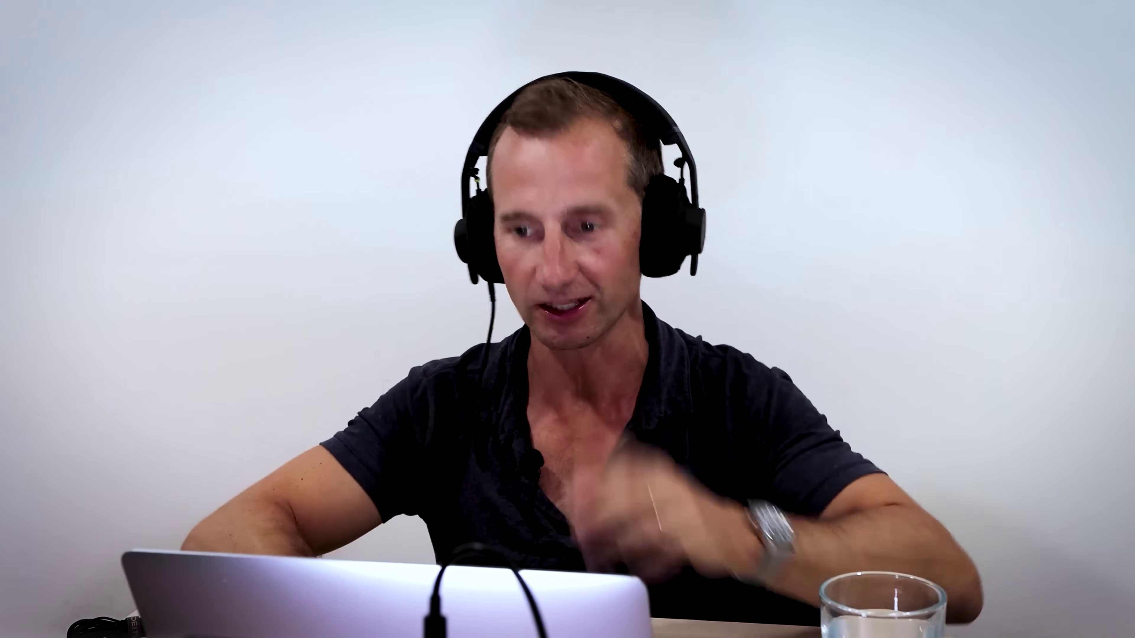
{"action": "left_click", "coordinate": [950, 154]}
{"action": "key", "text": "super+t"}
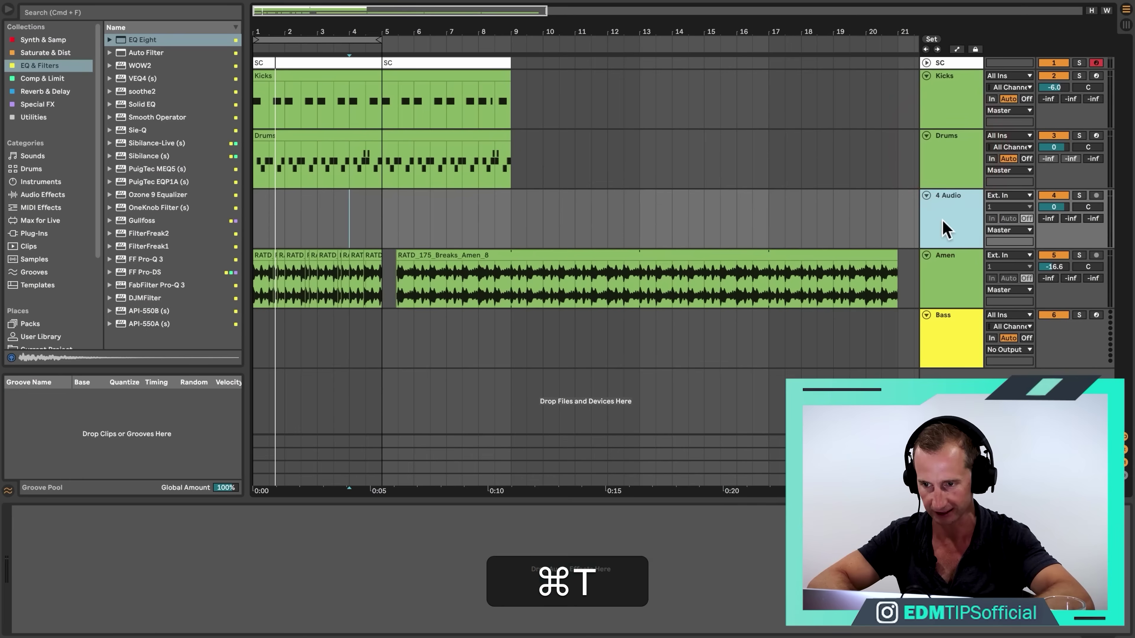
{"action": "key", "text": "super+r"}
{"action": "type", "text": "S"}
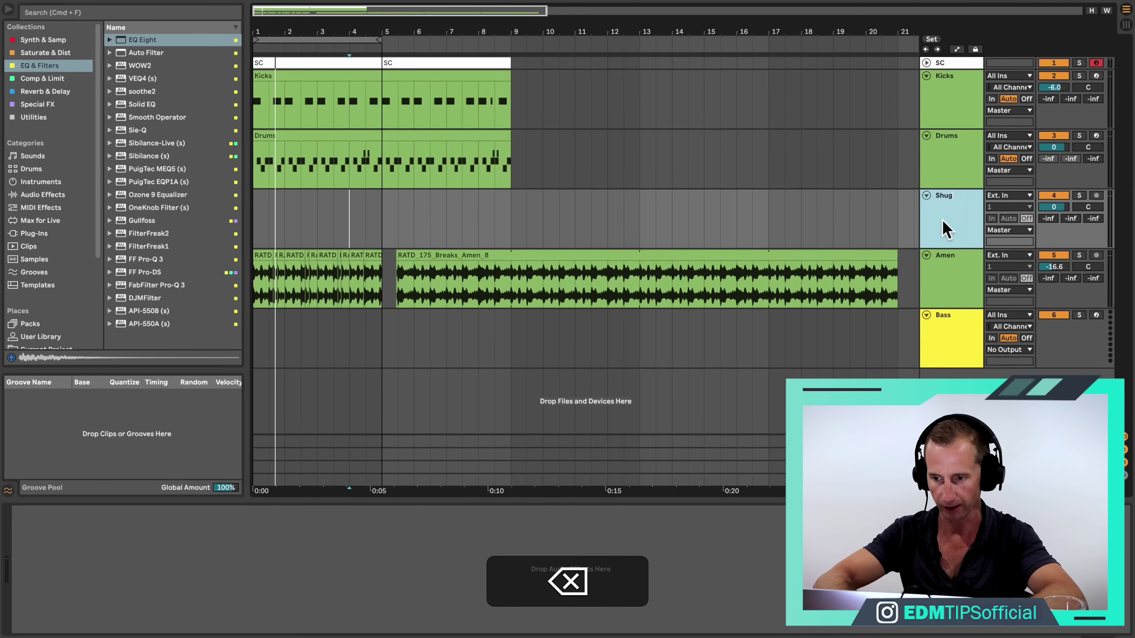
{"action": "type", "text": "huffle"}
{"action": "key", "text": "Return"}
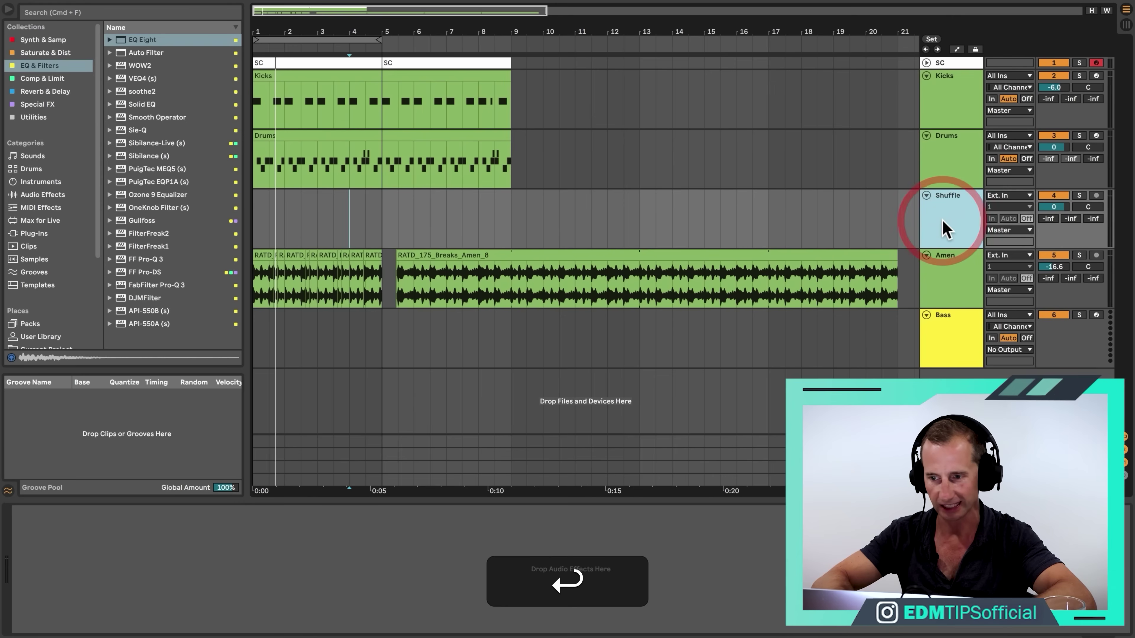
{"action": "right_click", "coordinate": [944, 223]}
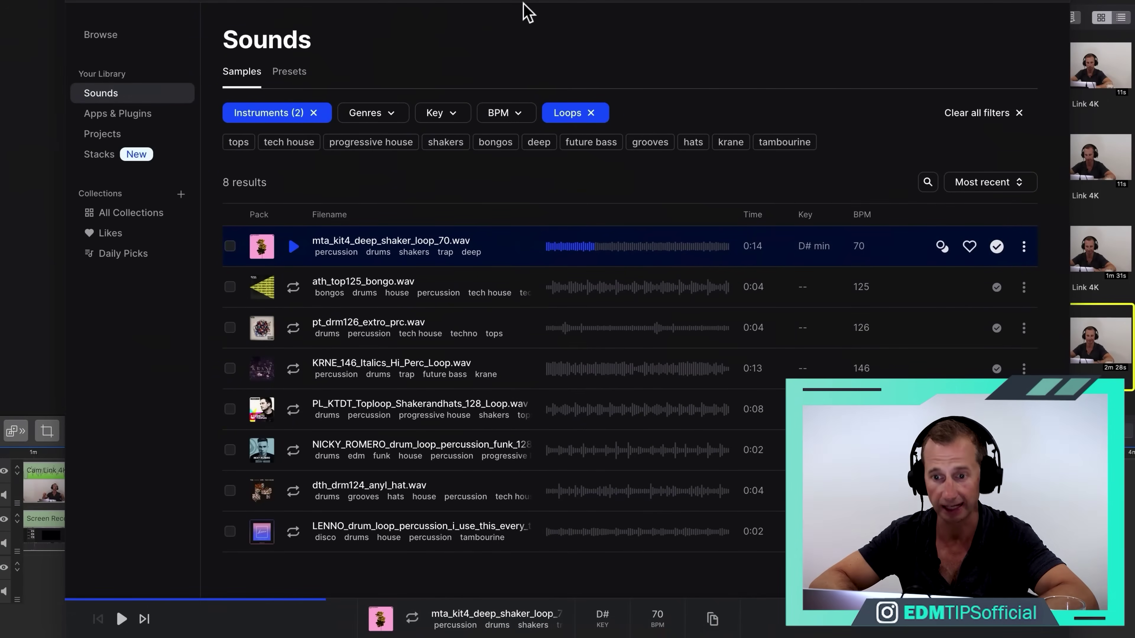
Step: Switch to Splice, search the samples for "shuffle" and filter the results by the drum and bass tag
{"action": "type", "text": "le"}
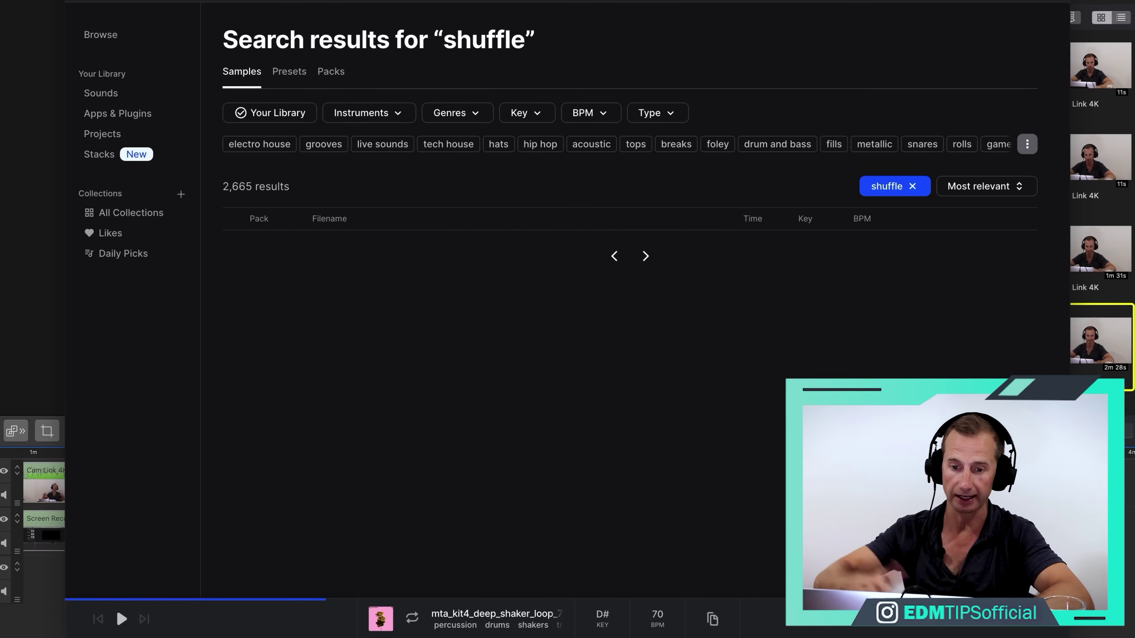
{"action": "mouse_move", "coordinate": [306, 264]}
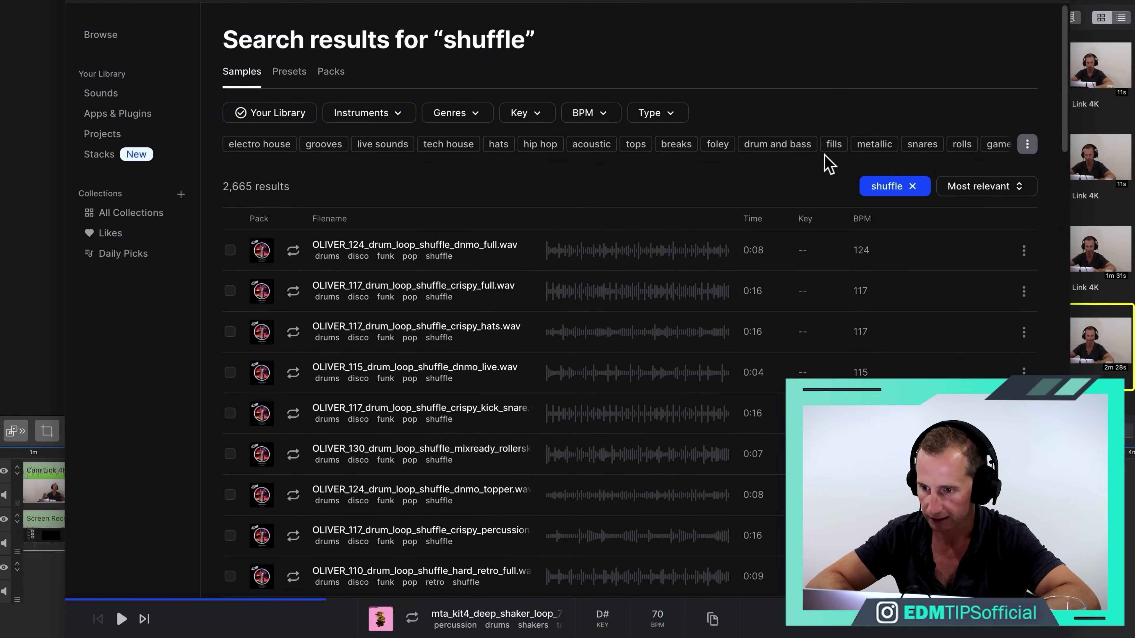
{"action": "left_click", "coordinate": [800, 144]}
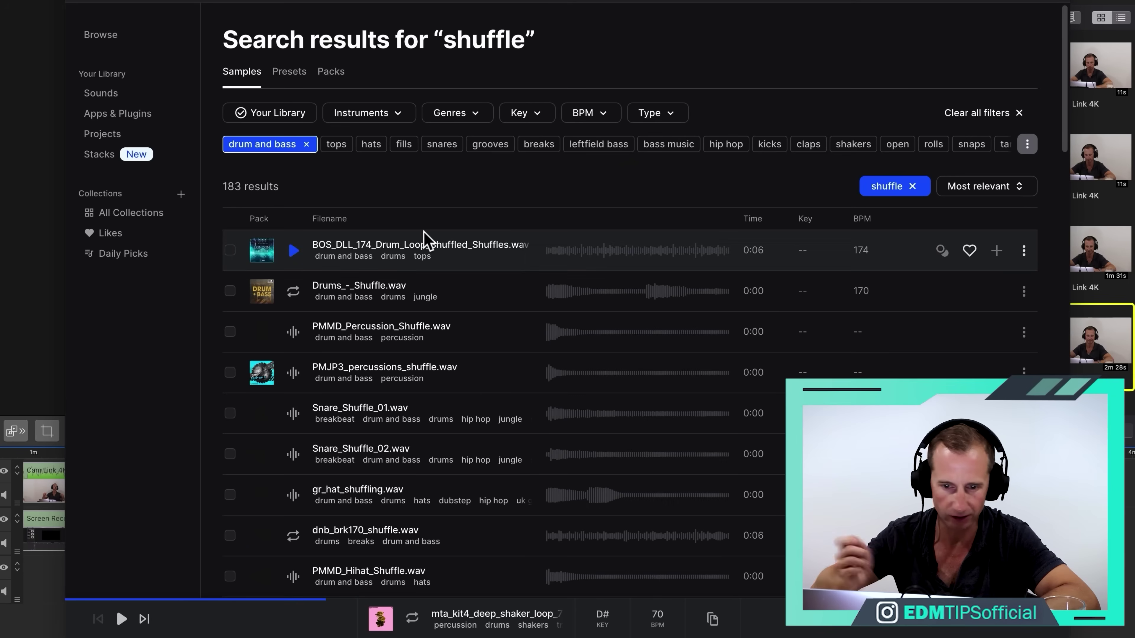
Step: Preview BOS_DLL_174_Drum_Loop_Shuffled_Shuffles.wav, add it to the library and place it at bar 1 of the Shuffle track in Ableton Live
{"action": "left_click", "coordinate": [295, 251]}
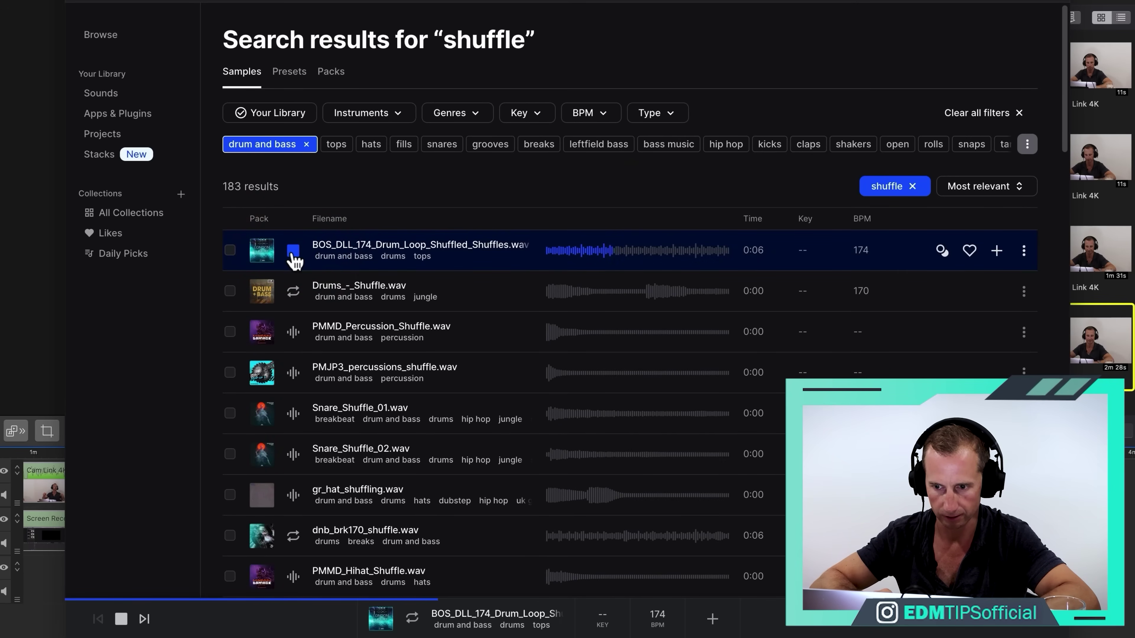
{"action": "left_click", "coordinate": [996, 250]}
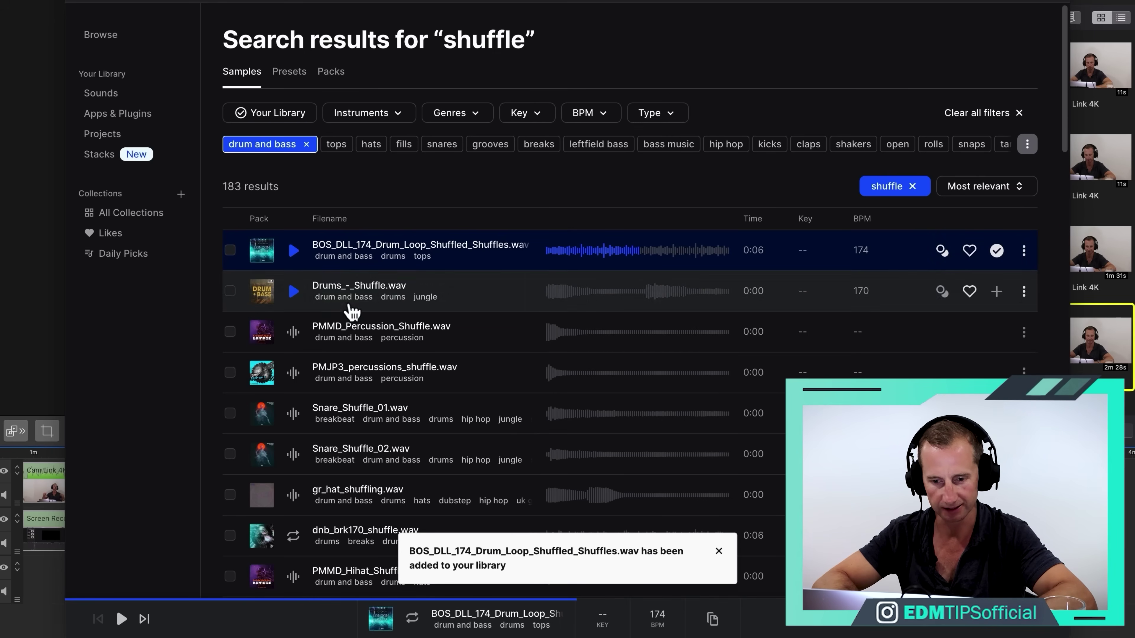
{"action": "left_click_drag", "start_coordinate": [373, 253], "coordinate": [261, 228]}
{"action": "key", "text": "alt+Right"}
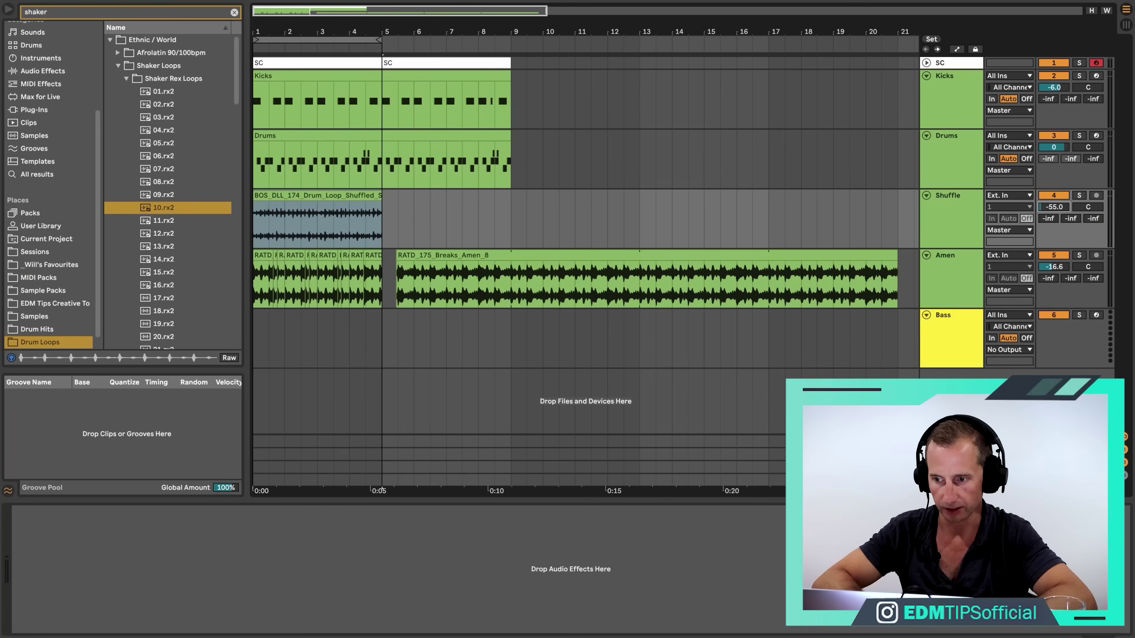
Step: Extend the arrangement loop so that it runs from bar 1 to bar 9
{"action": "left_click", "coordinate": [474, 0]}
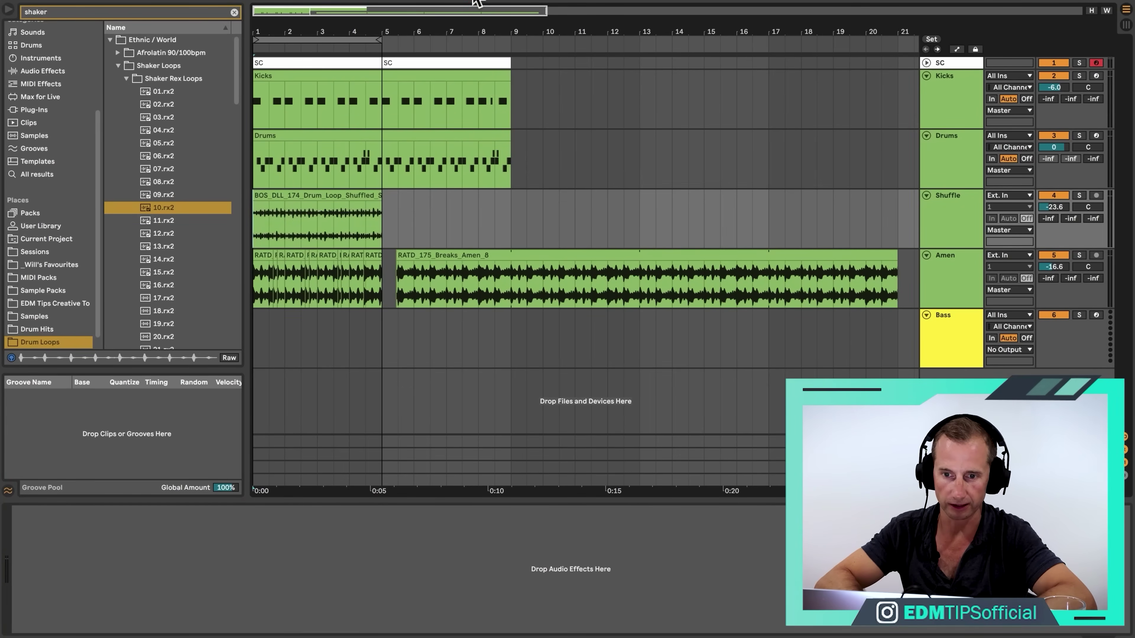
{"action": "key", "text": "plus"}
{"action": "key", "text": "plus"}
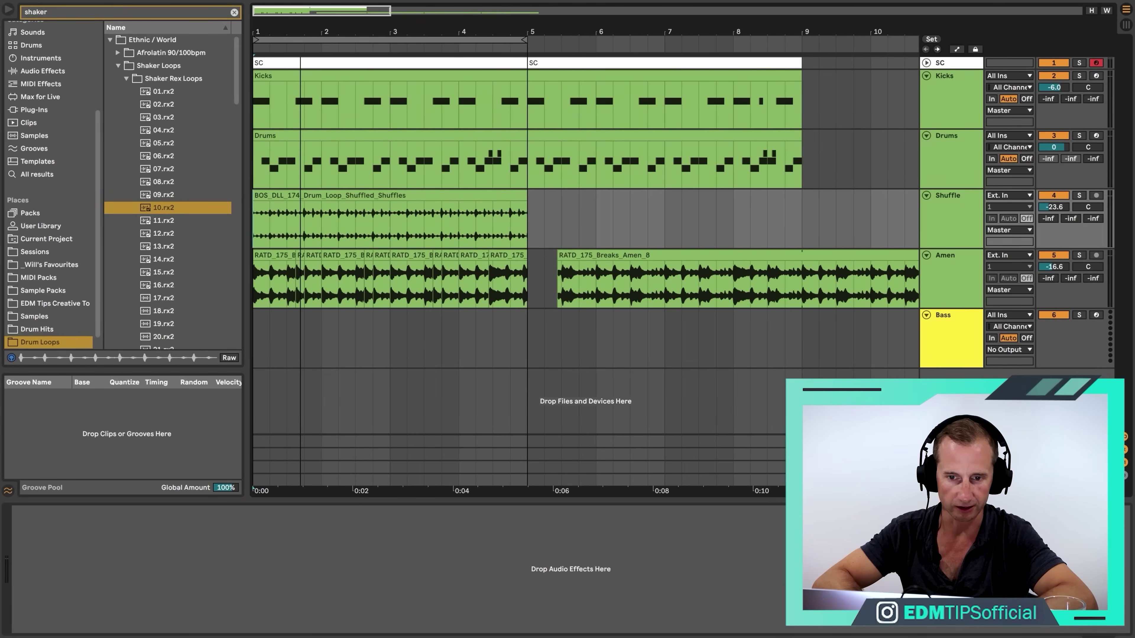
{"action": "left_click_drag", "start_coordinate": [301, 31], "coordinate": [286, 30]}
{"action": "left_click_drag", "start_coordinate": [430, 40], "coordinate": [607, 41]}
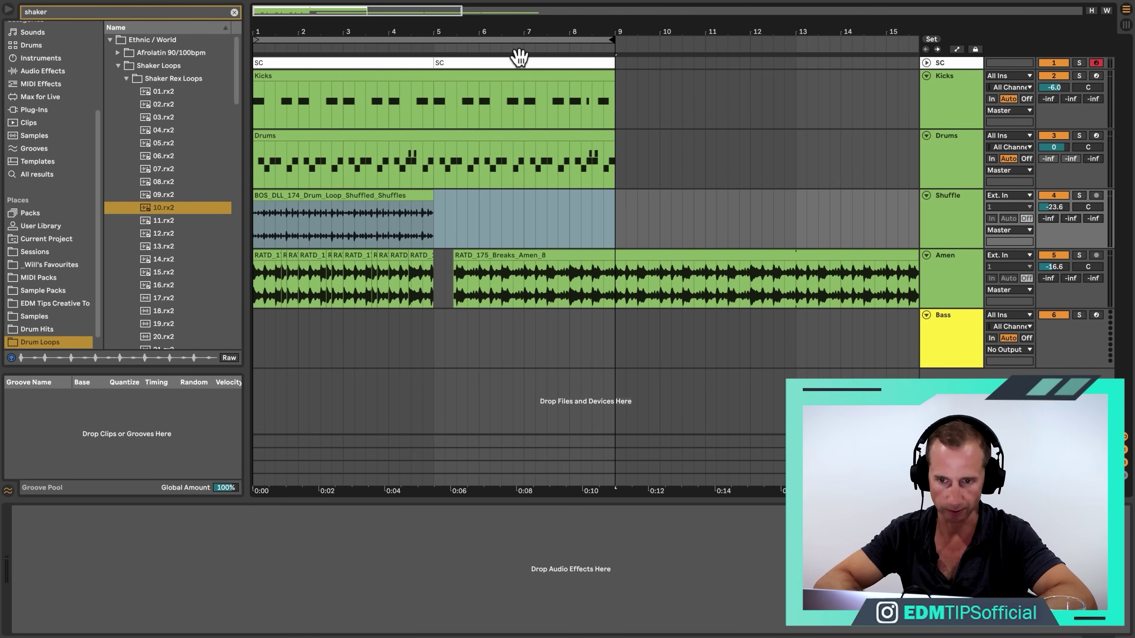
Step: Listen to the Shuffle track soloed and with the other drums, and raise its volume to -9.6 dB
{"action": "left_click", "coordinate": [473, 2]}
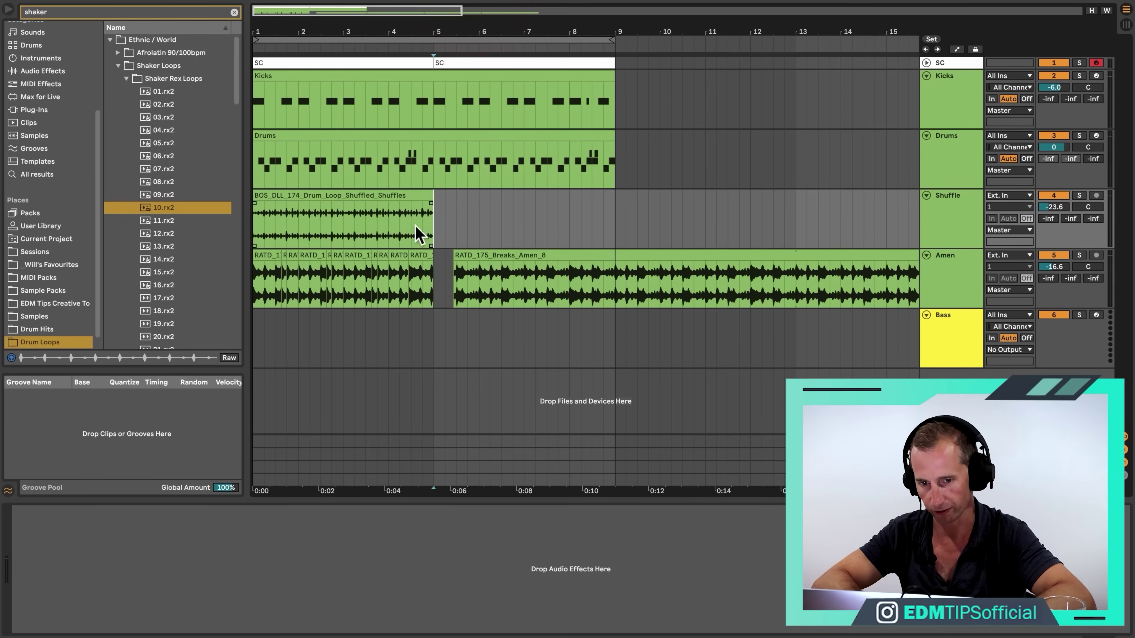
{"action": "left_click_drag", "start_coordinate": [418, 234], "coordinate": [250, 225]}
{"action": "key", "text": "space"}
{"action": "left_click", "coordinate": [1079, 196]}
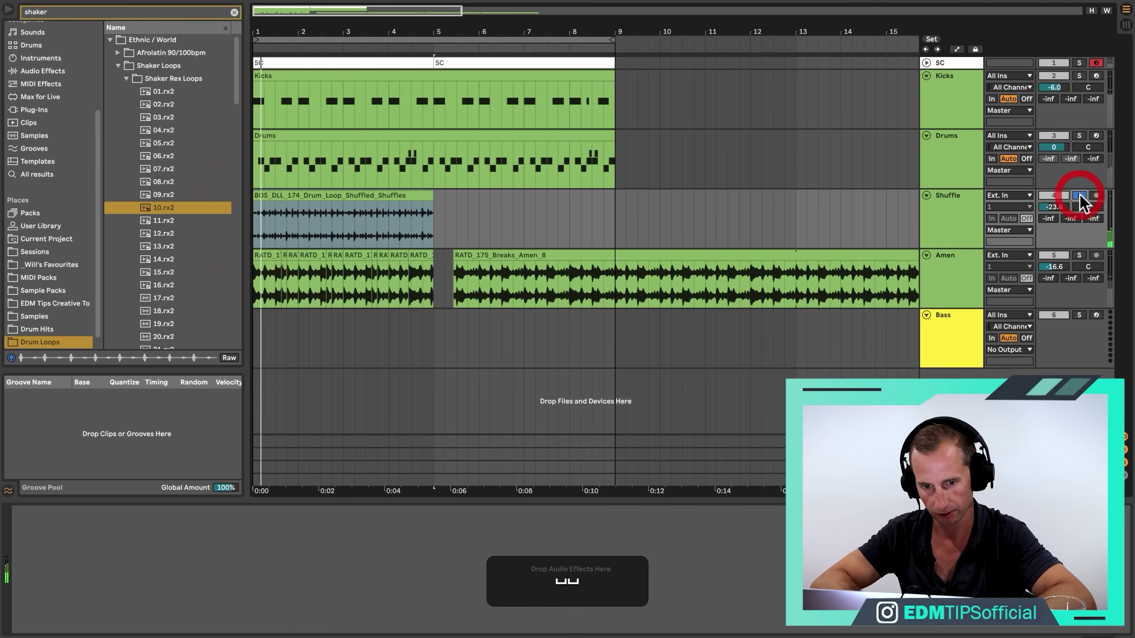
{"action": "mouse_move", "coordinate": [1062, 206]}
{"action": "left_mouse_down"}
{"action": "mouse_move", "coordinate": [1062, 186]}
{"action": "mouse_move", "coordinate": [1062, 199]}
{"action": "left_mouse_up"}
{"action": "key", "text": "space"}
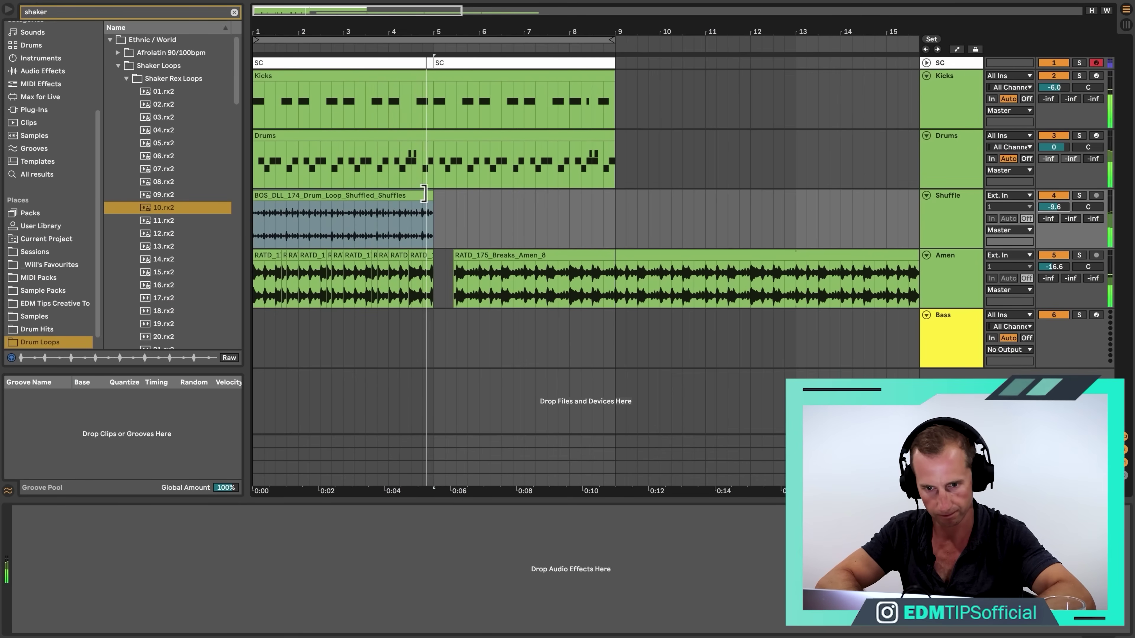
Step: Extend the shuffle loop clip to bar 9 and duplicate the four-bar edited Amen break over bars 5 to 8
{"action": "left_click_drag", "start_coordinate": [424, 193], "coordinate": [613, 203]}
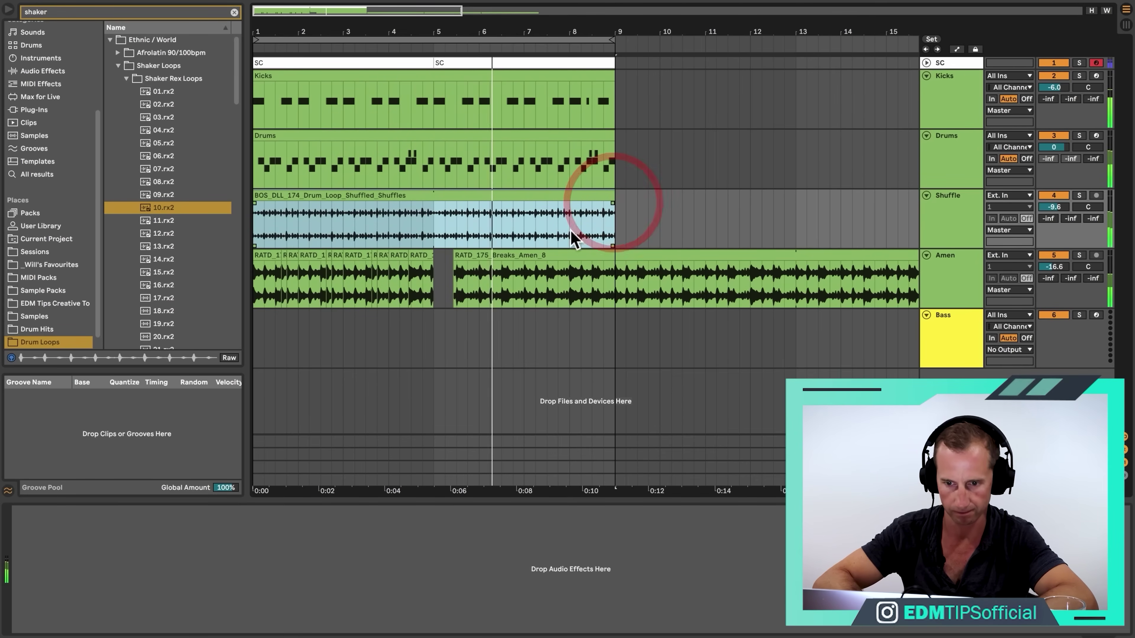
{"action": "key", "text": "space"}
{"action": "left_click_drag", "start_coordinate": [433, 286], "coordinate": [283, 273]}
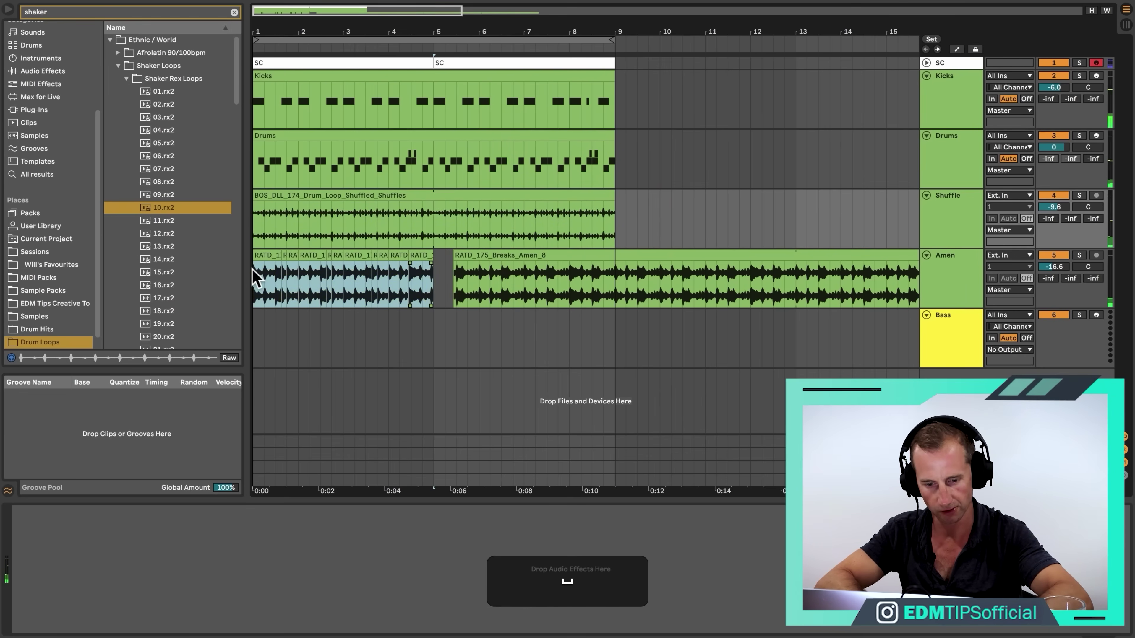
{"action": "left_click", "coordinate": [253, 268]}
{"action": "key", "text": "super+d"}
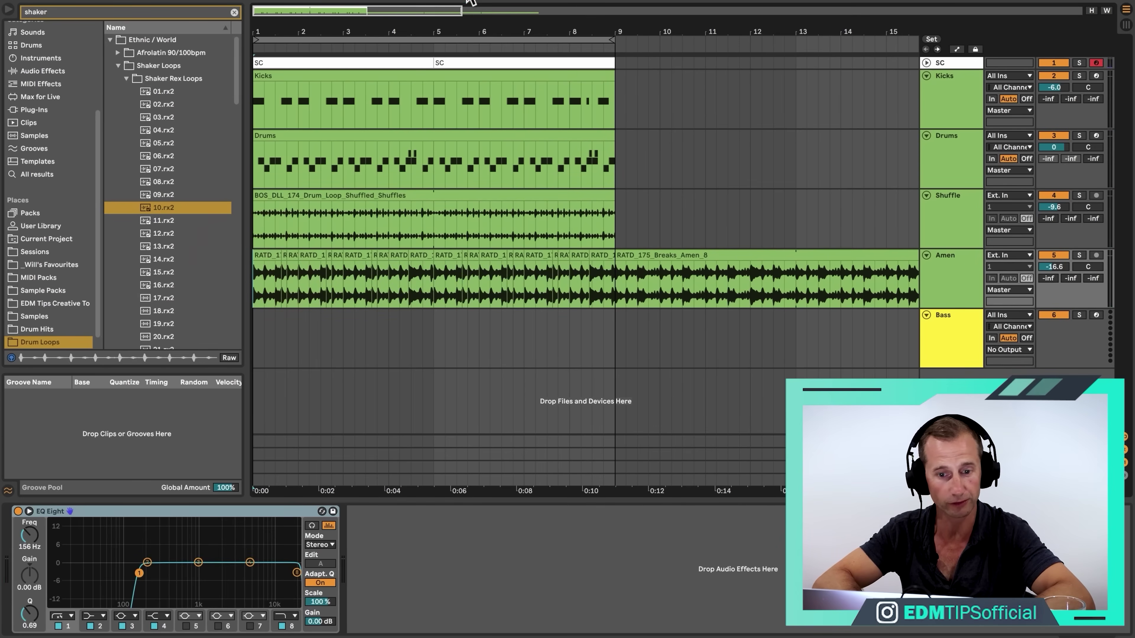
Step: Audition the shaker loops from 09.rx2 back to 01.rx2 in the Shaker Rex Loops folder, returning to 02.rx2
{"action": "left_click", "coordinate": [179, 193]}
{"action": "key", "text": "Up"}
{"action": "key", "text": "Up"}
{"action": "key", "text": "Up"}
{"action": "key", "text": "Up"}
{"action": "key", "text": "Up"}
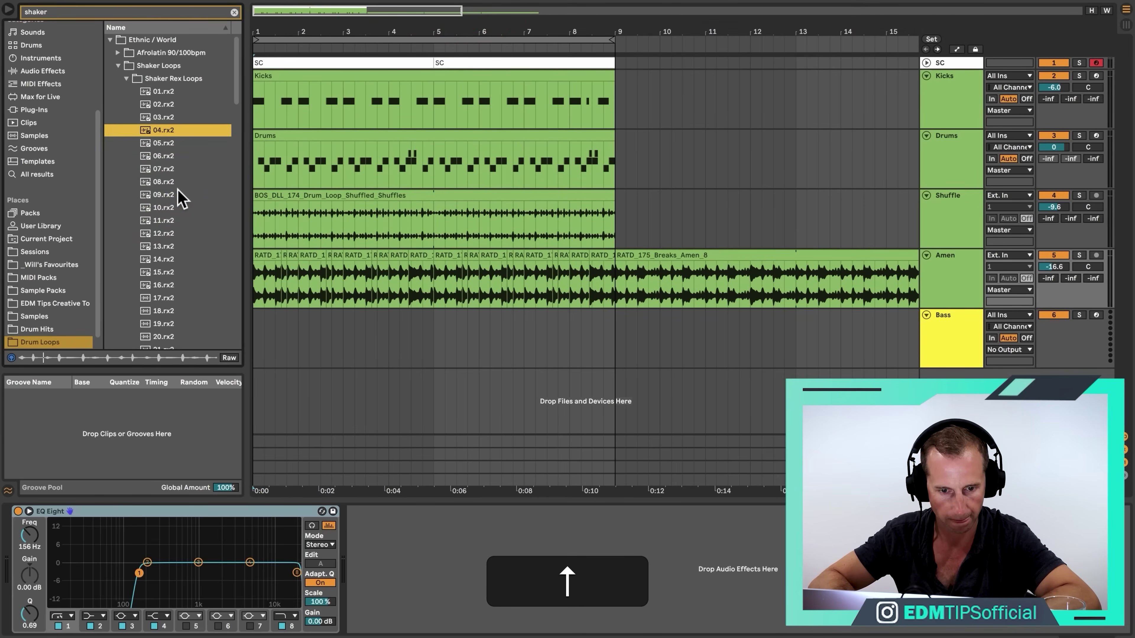
{"action": "key", "text": "Up"}
{"action": "key", "text": "Up"}
{"action": "key", "text": "Up"}
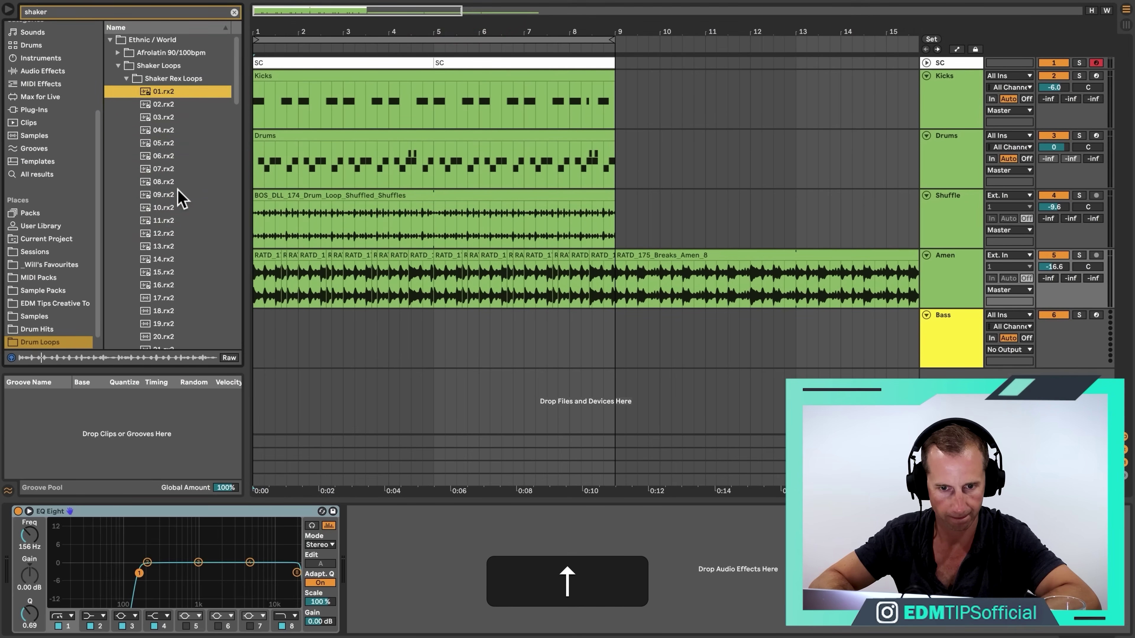
{"action": "key", "text": "Down"}
Step: Listen to the drum arrangement from the start, and compare the shaker loops 03.rx2 and 02.rx2
{"action": "key", "text": "space"}
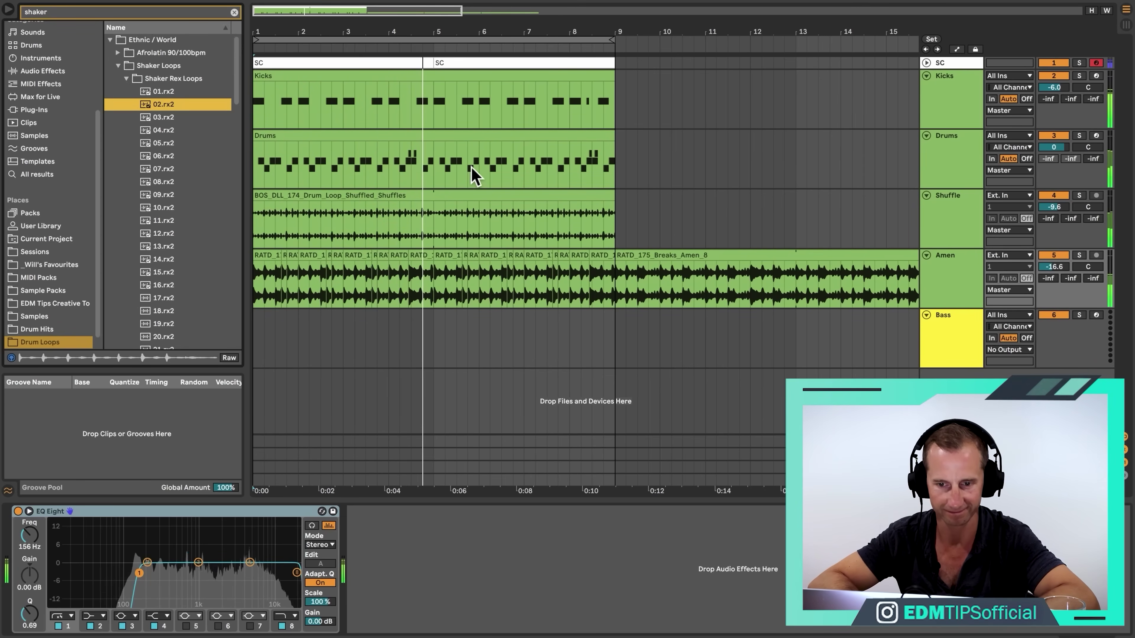
{"action": "key", "text": "space"}
{"action": "left_click", "coordinate": [163, 118]}
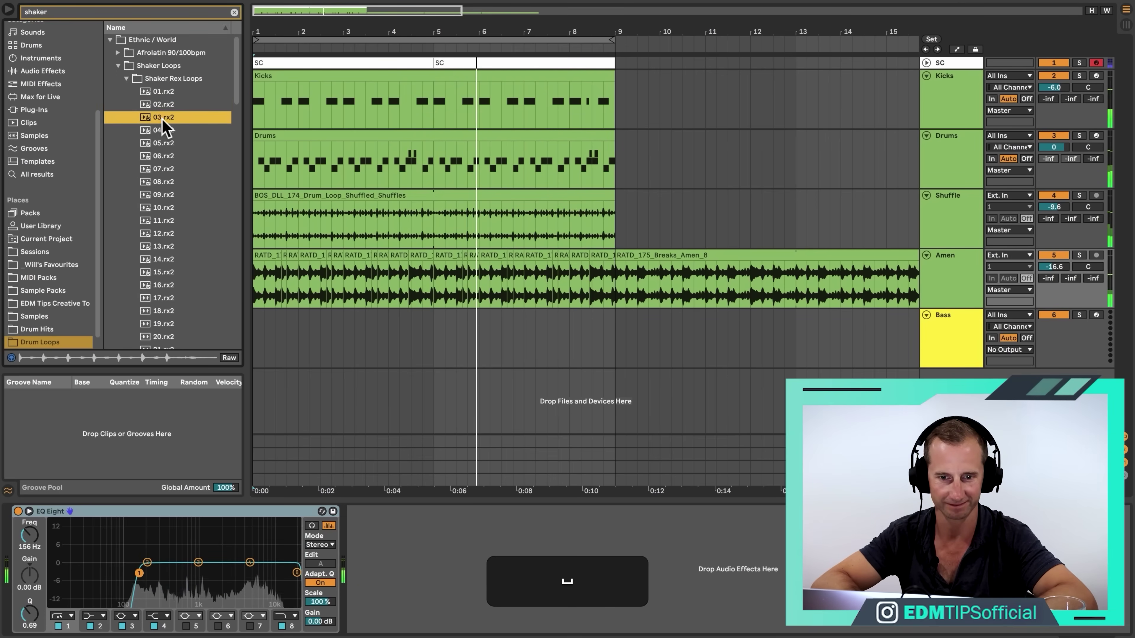
{"action": "left_click", "coordinate": [163, 106]}
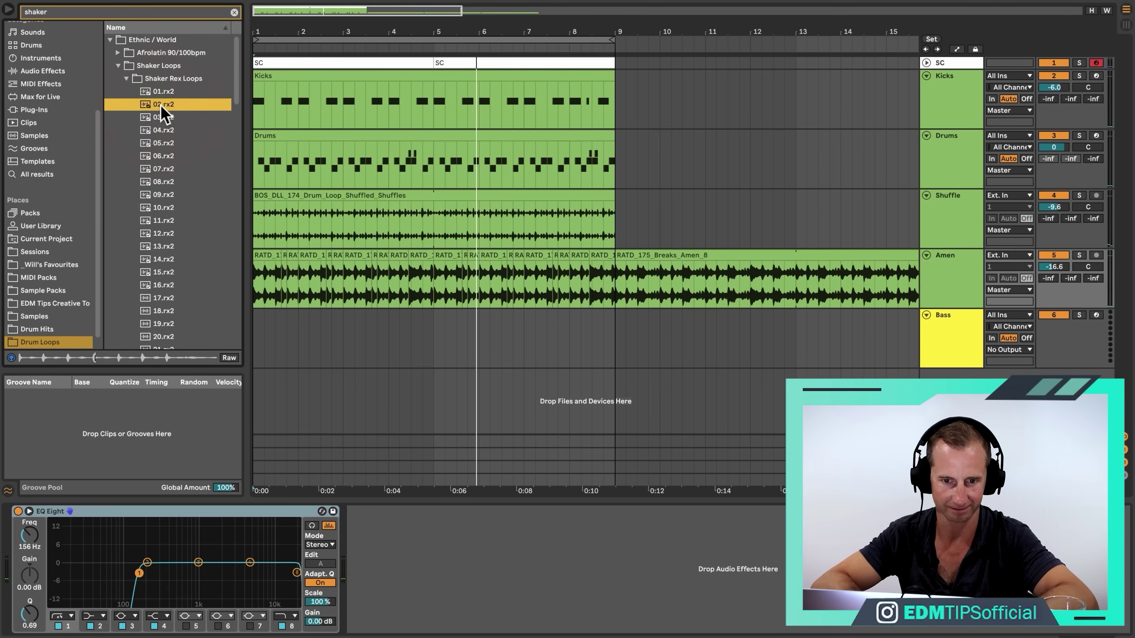
{"action": "key", "text": "space"}
Step: Try the 02.rx2 shaker loop at bar 1 of the Shuffle track during playback
{"action": "left_click_drag", "start_coordinate": [163, 114], "coordinate": [257, 217]}
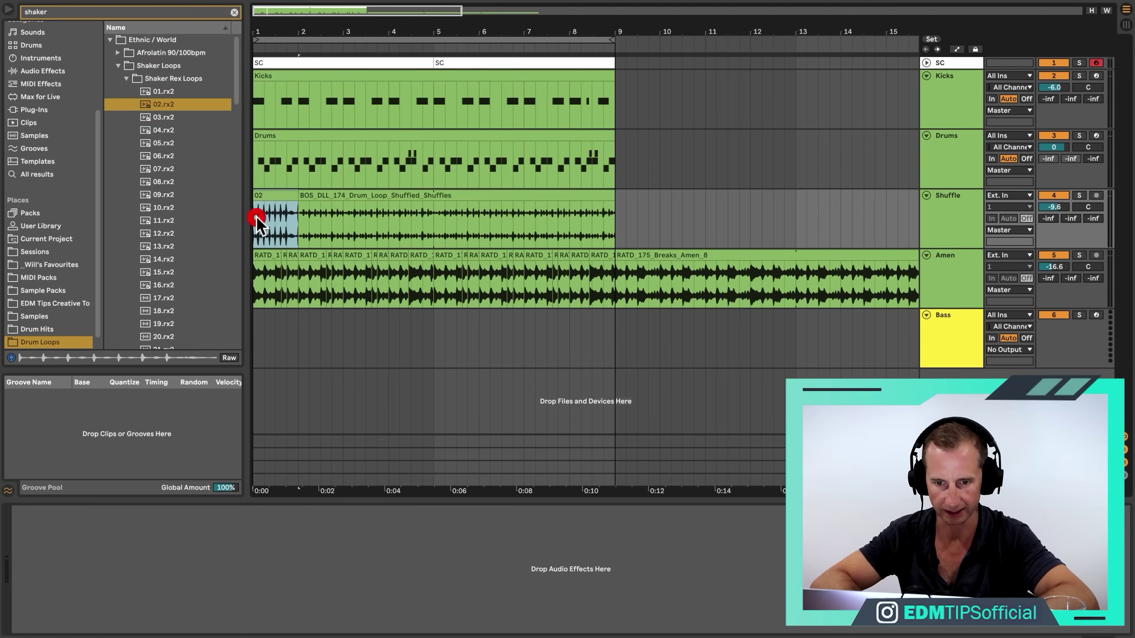
{"action": "key", "text": "space"}
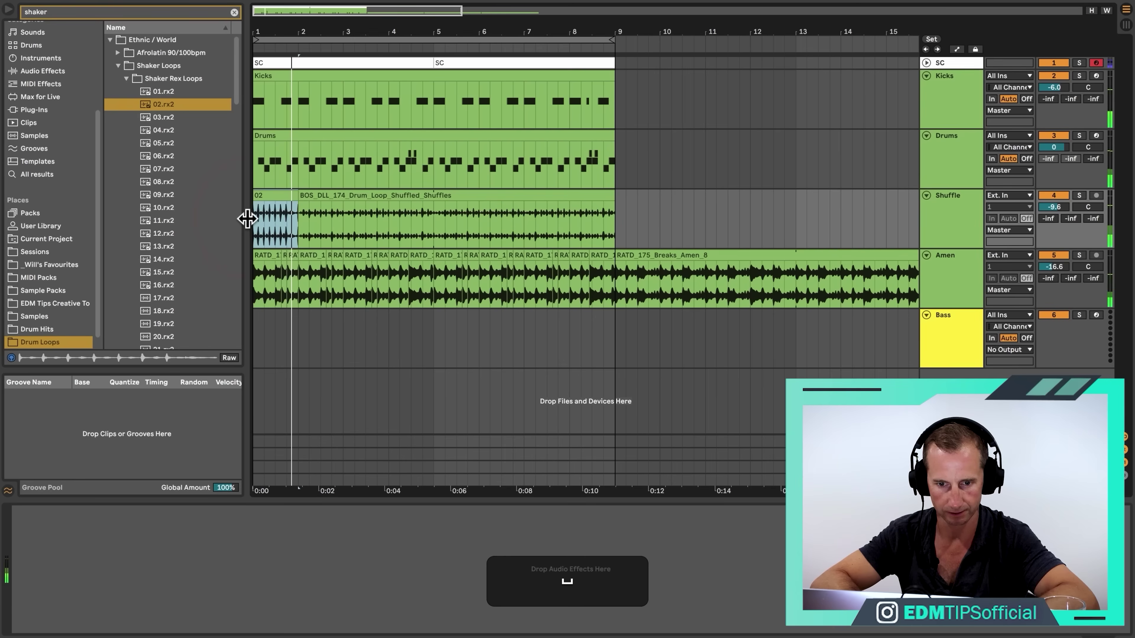
{"action": "left_click", "coordinate": [265, 223]}
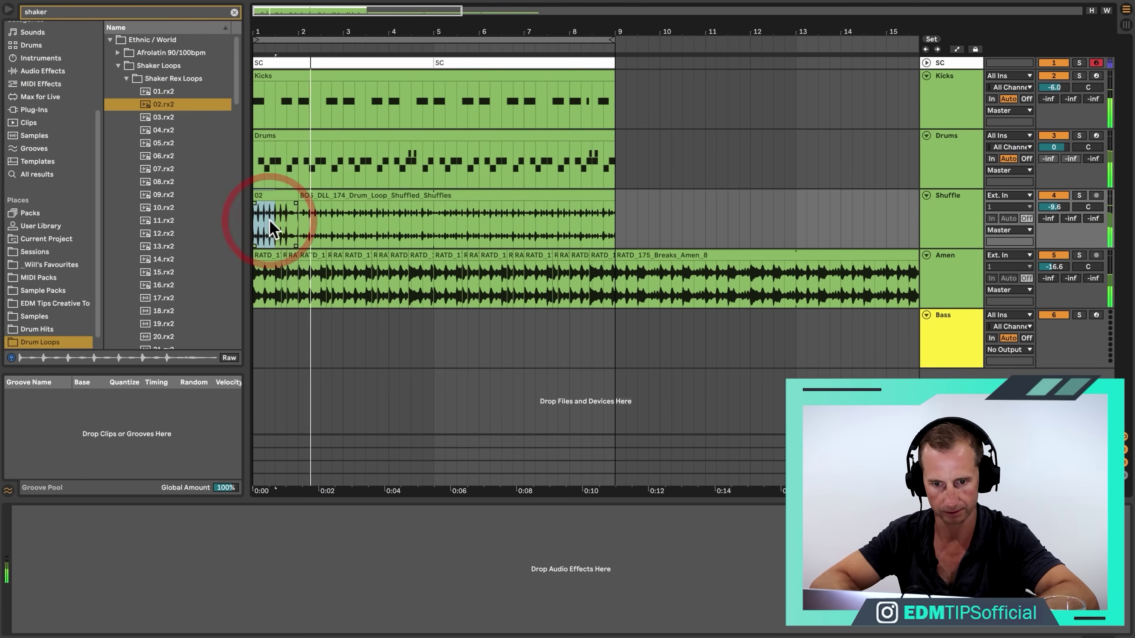
{"action": "key", "text": "super+z"}
{"action": "left_click", "coordinate": [463, 207]}
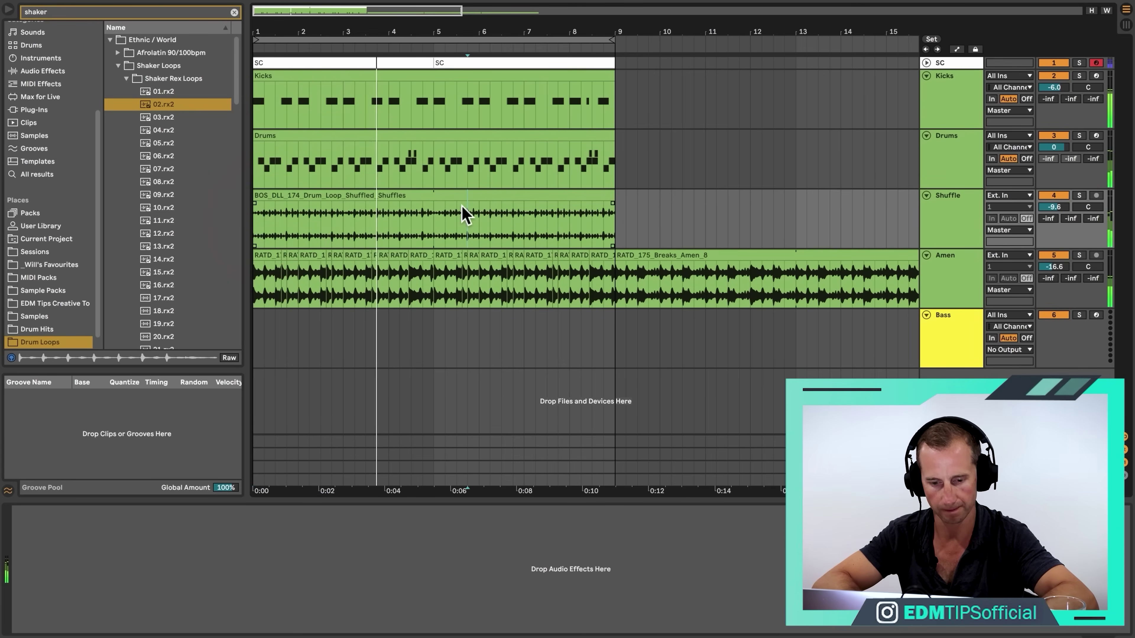
{"action": "key", "text": "space"}
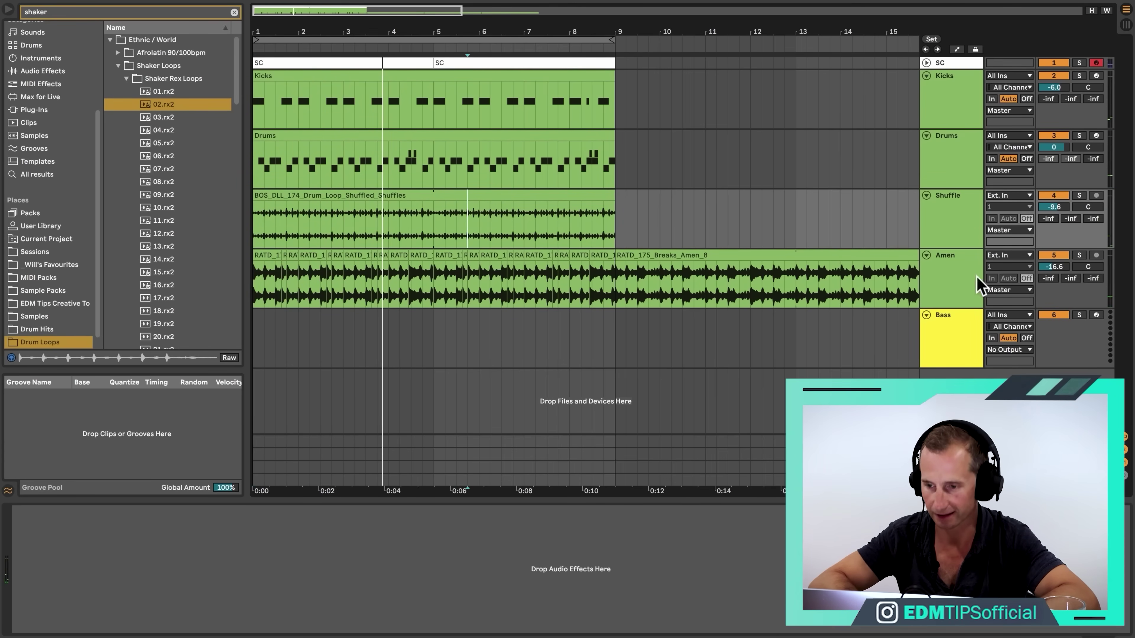
Step: Play all the drum tracks together and show the track delay controls in the arrangement mixer
{"action": "key", "text": "space"}
{"action": "left_click_drag", "start_coordinate": [491, 10], "coordinate": [312, 34]}
{"action": "key", "text": "space"}
{"action": "left_click", "coordinate": [1125, 475]}
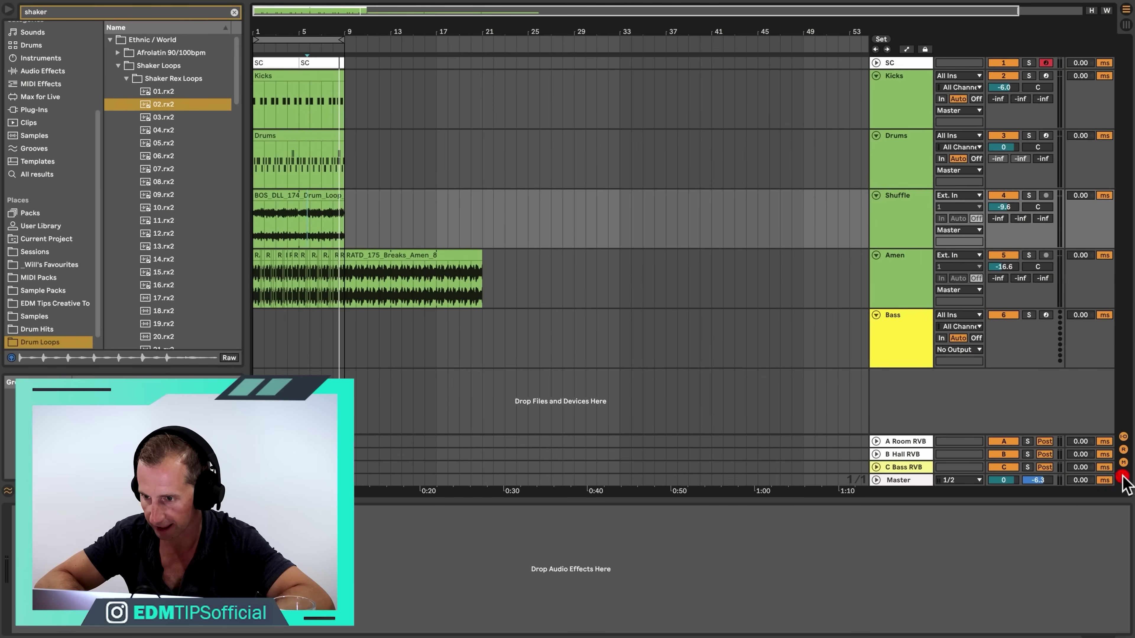
Step: Try a 10 ms track delay on the Shuffle track and play the drums zoomed in at bar 1
{"action": "left_click", "coordinate": [1080, 195]}
{"action": "type", "text": "10"}
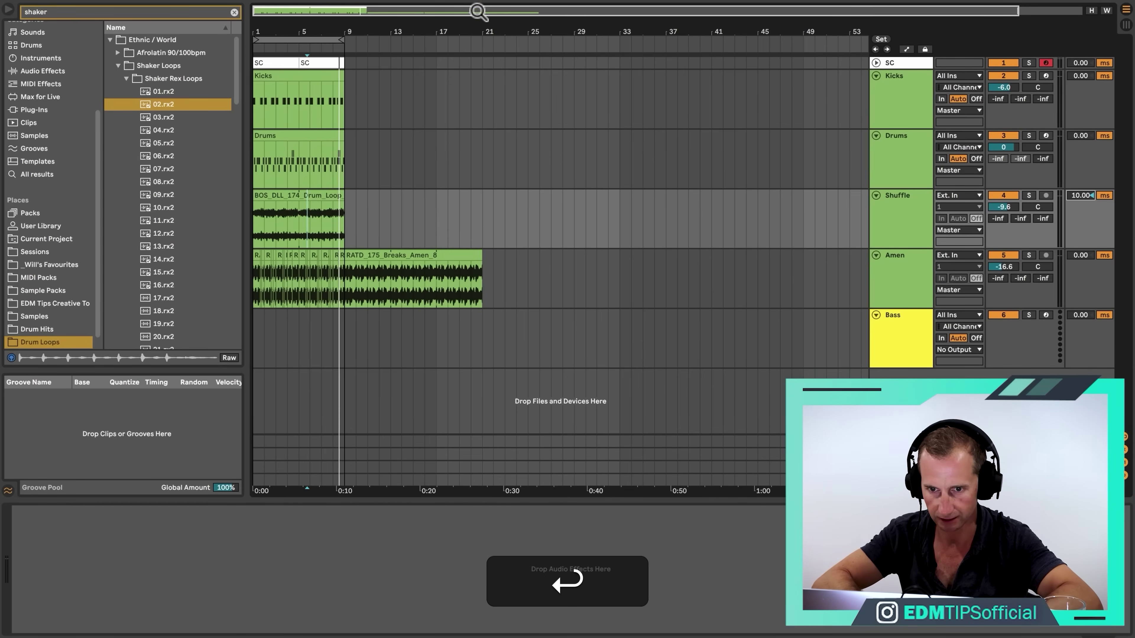
{"action": "left_click", "coordinate": [475, 2]}
{"action": "key", "text": "space"}
{"action": "mouse_move", "coordinate": [265, 35]}
{"action": "left_mouse_down"}
{"action": "mouse_move", "coordinate": [264, 103]}
{"action": "mouse_move", "coordinate": [255, 103]}
{"action": "left_mouse_up"}
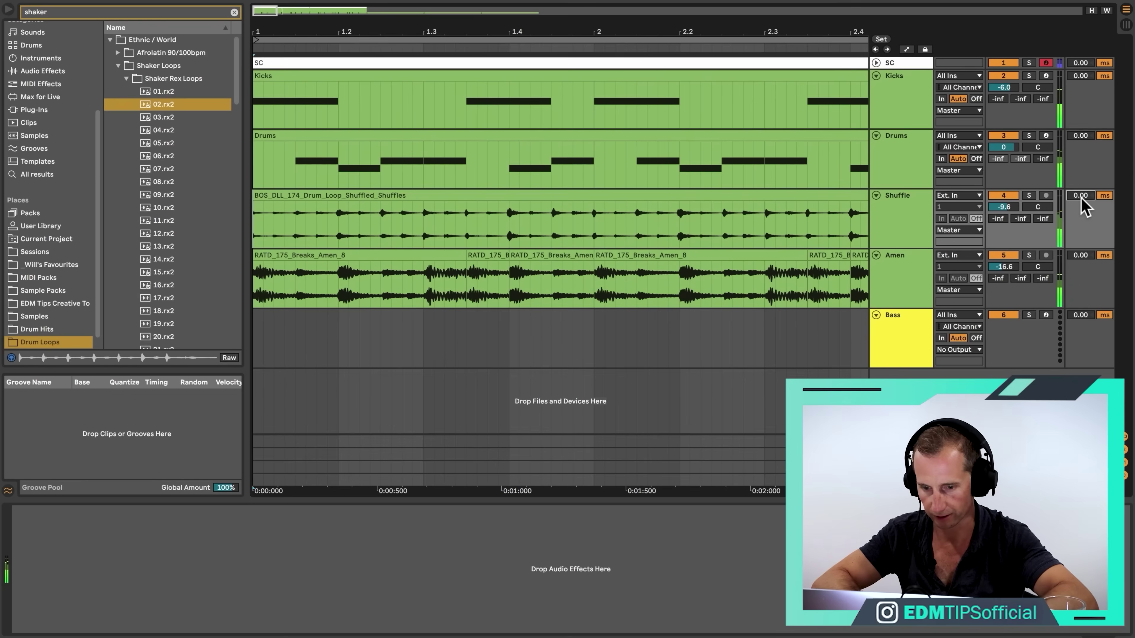
Step: Set the Shuffle track's delay to 5 ms, check it against the other drums during playback, and save the project
{"action": "type", "text": "5"}
{"action": "key", "text": "Return"}
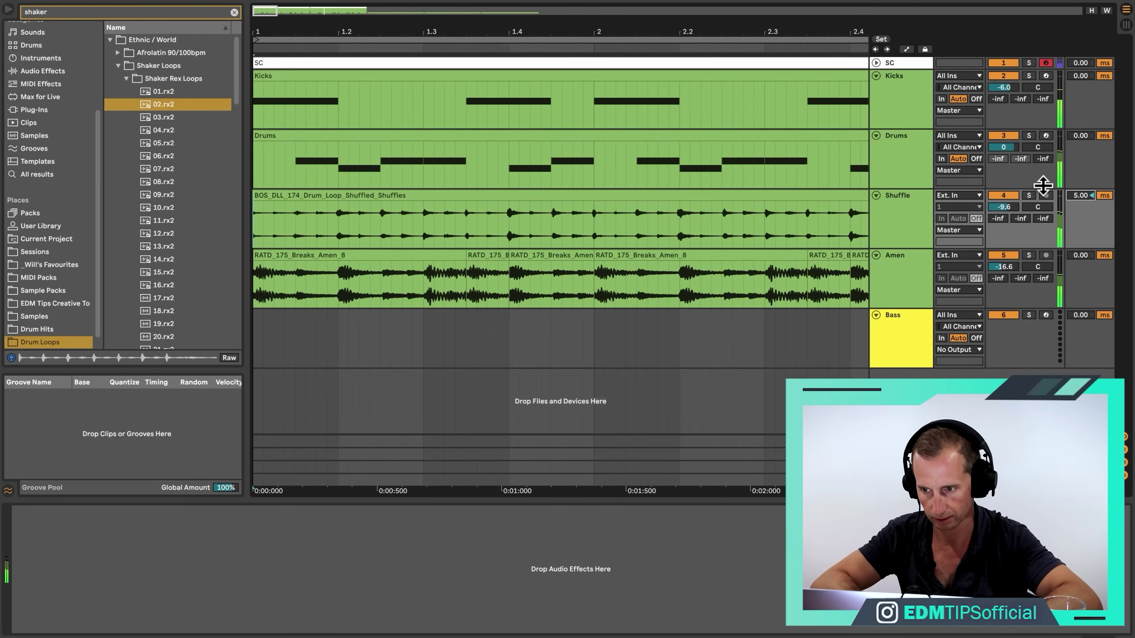
{"action": "key", "text": "0"}
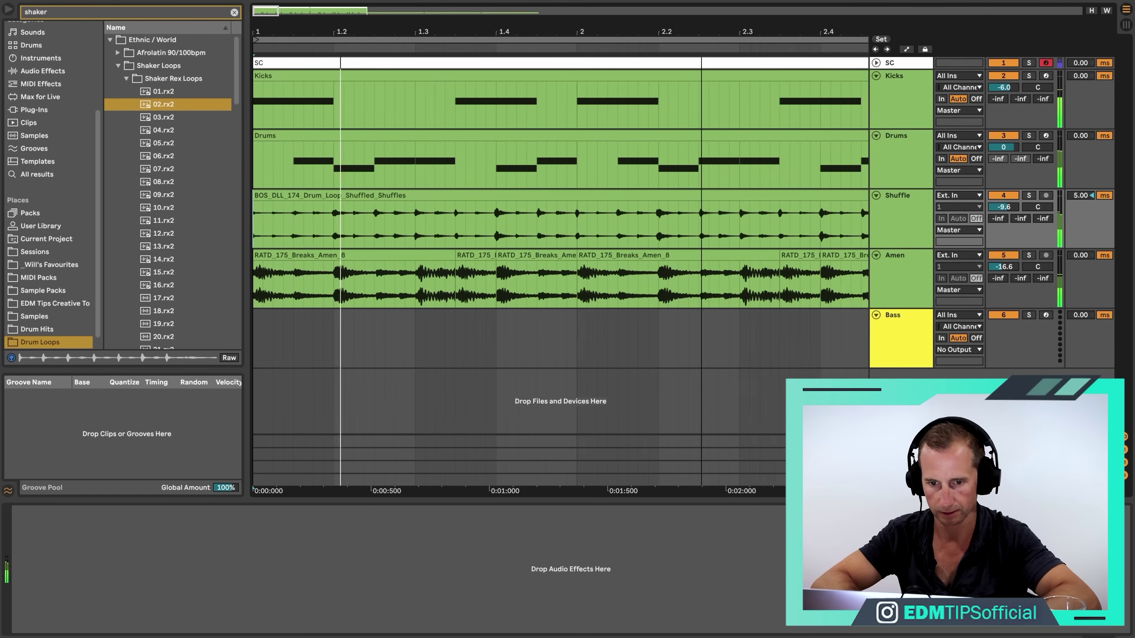
{"action": "left_click_drag", "start_coordinate": [292, 31], "coordinate": [291, 14]}
{"action": "left_click", "coordinate": [443, 207]}
{"action": "key", "text": "space"}
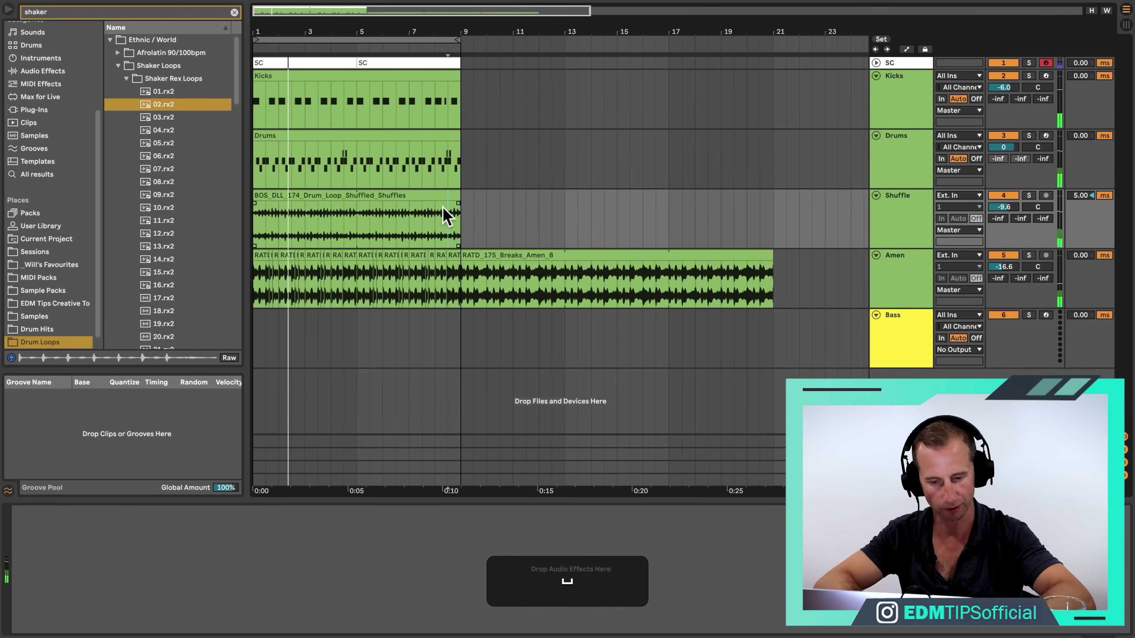
{"action": "key", "text": "super+s"}
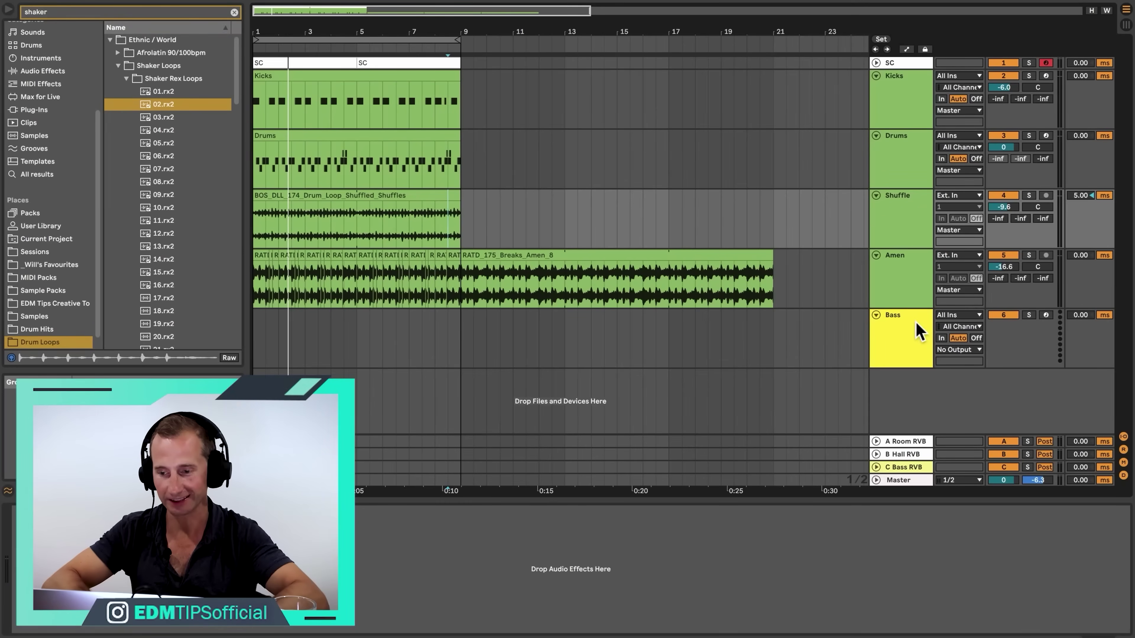
Step: Insert a MIDI track below Bass, name it Pad, and colour it turquoise
{"action": "left_click", "coordinate": [916, 324]}
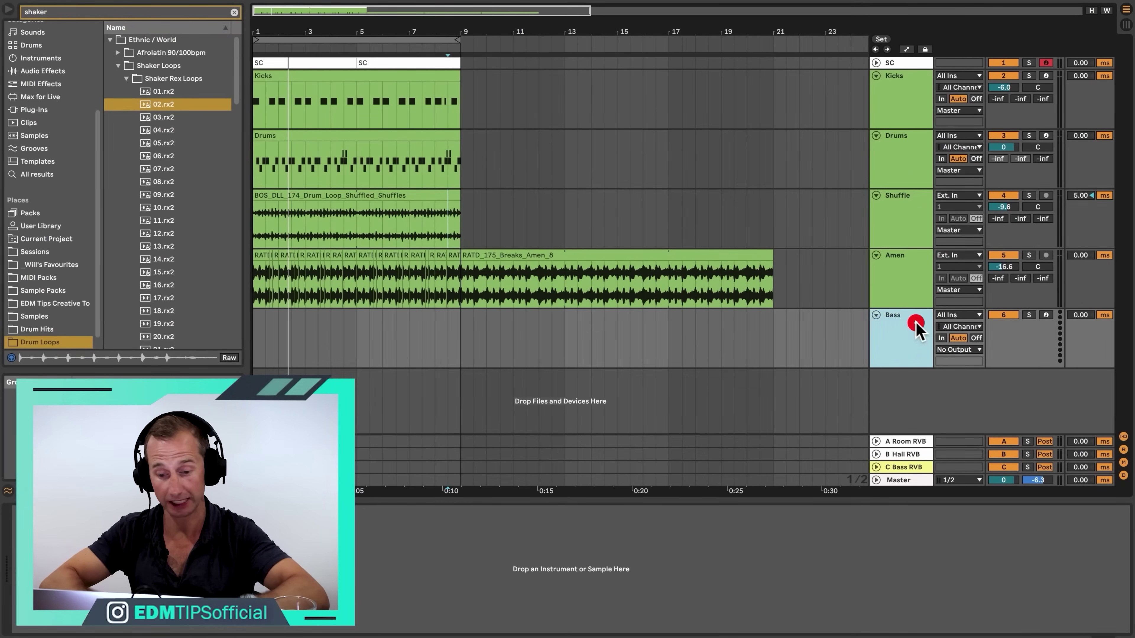
{"action": "key", "text": "shift+super+t"}
{"action": "left_click", "coordinate": [909, 383]}
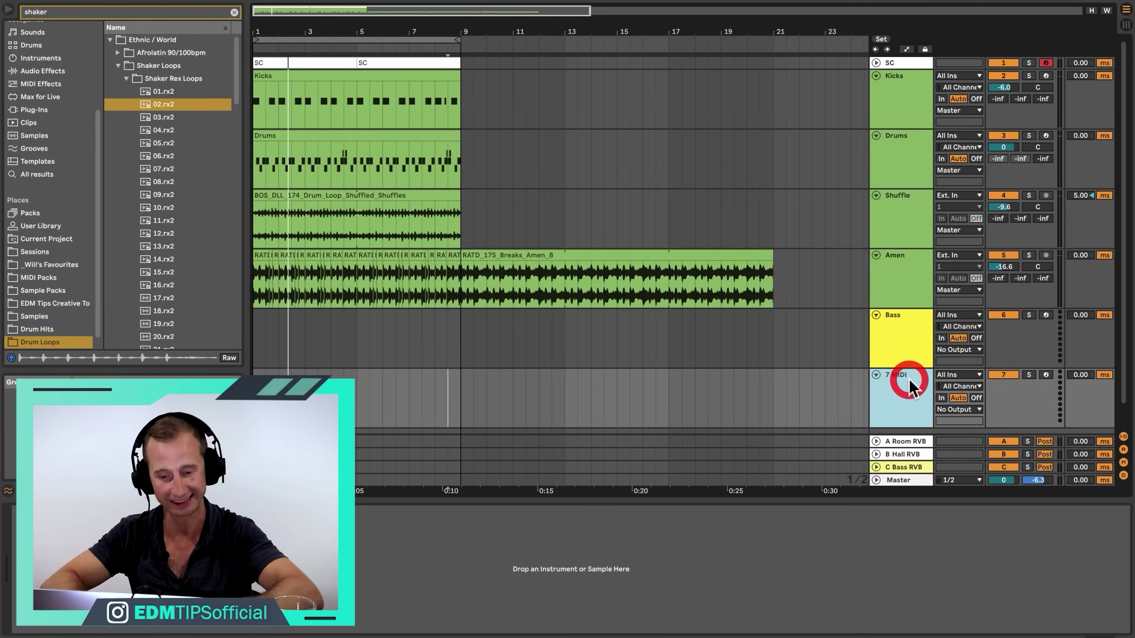
{"action": "key", "text": "super+r"}
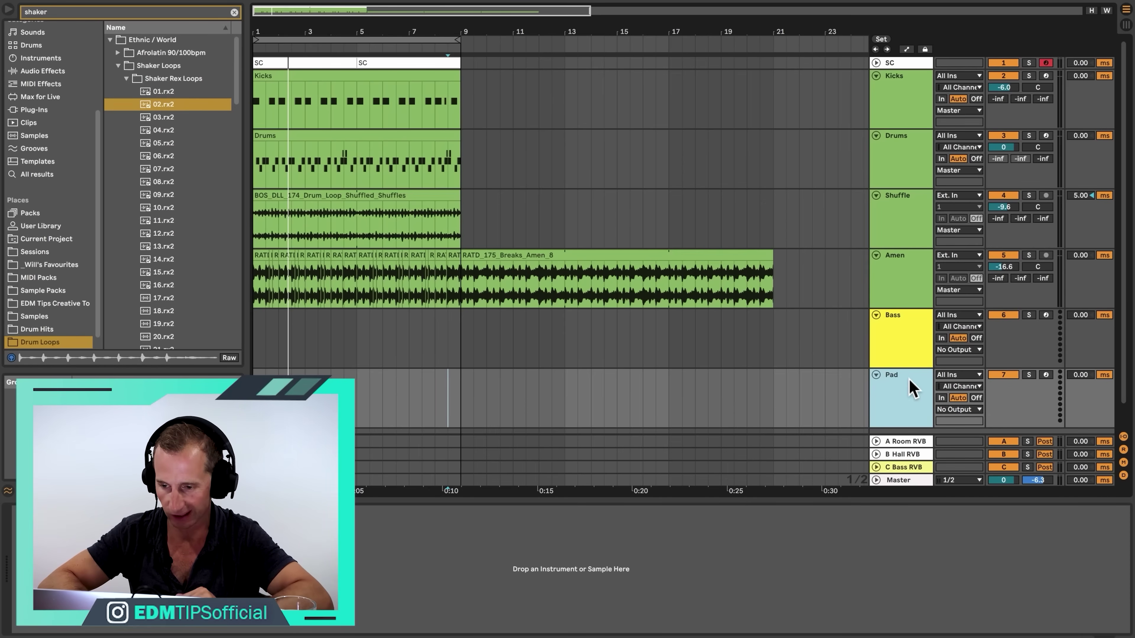
{"action": "right_click", "coordinate": [912, 388]}
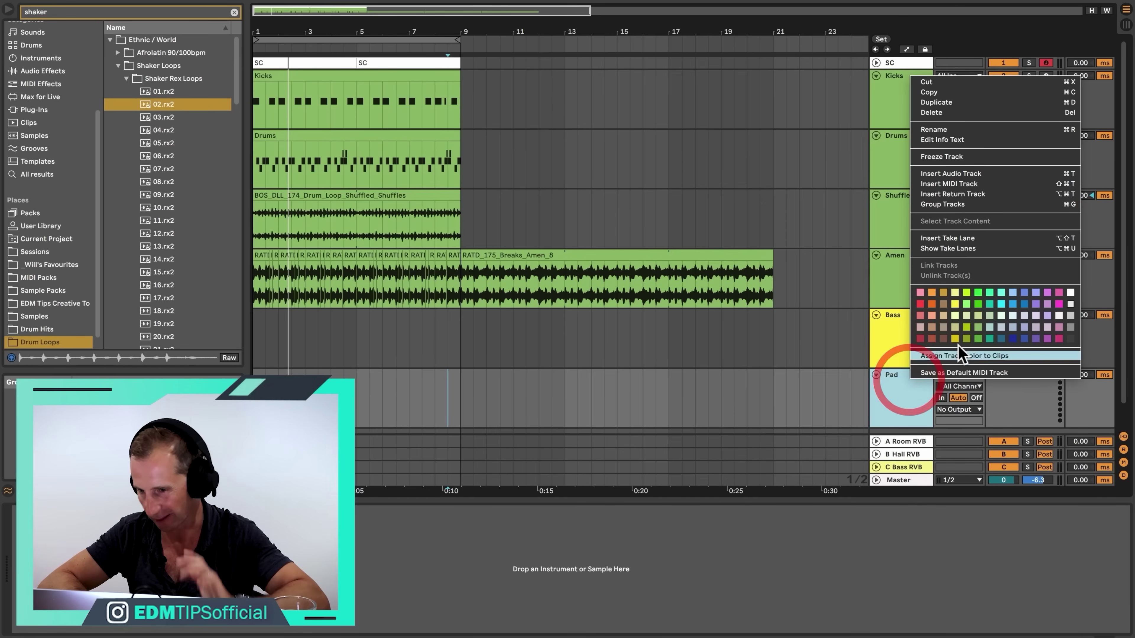
{"action": "left_click", "coordinate": [1000, 293]}
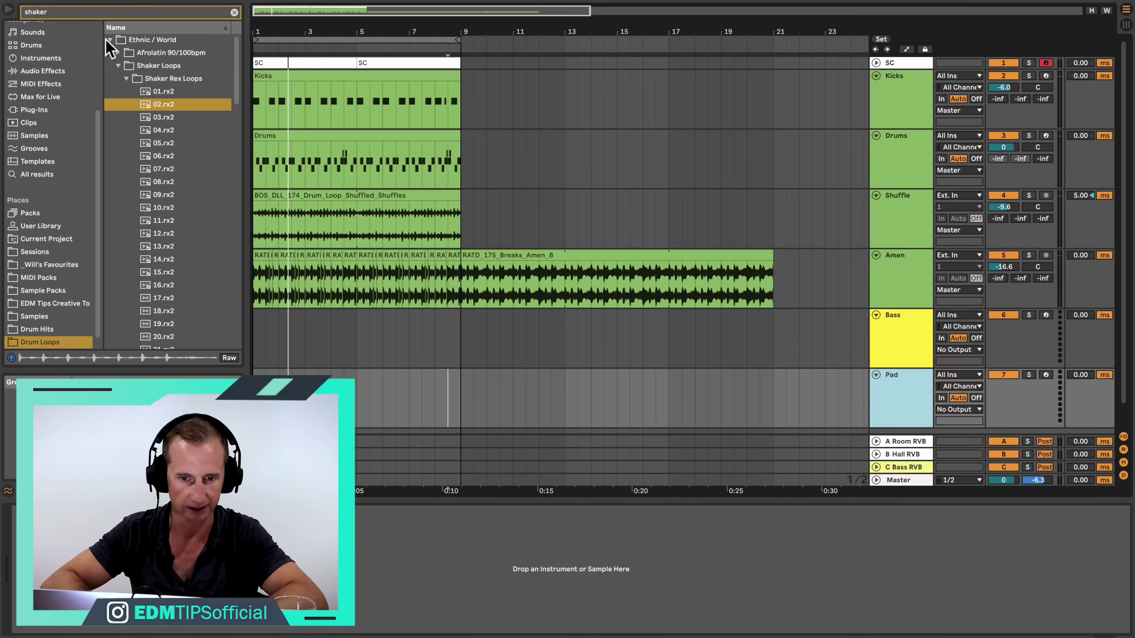
Step: Clear the shaker search, find Wavetable in the Synth & Samp collection, and load it on the Pad track
{"action": "left_click", "coordinate": [109, 40]}
{"action": "left_click", "coordinate": [233, 12]}
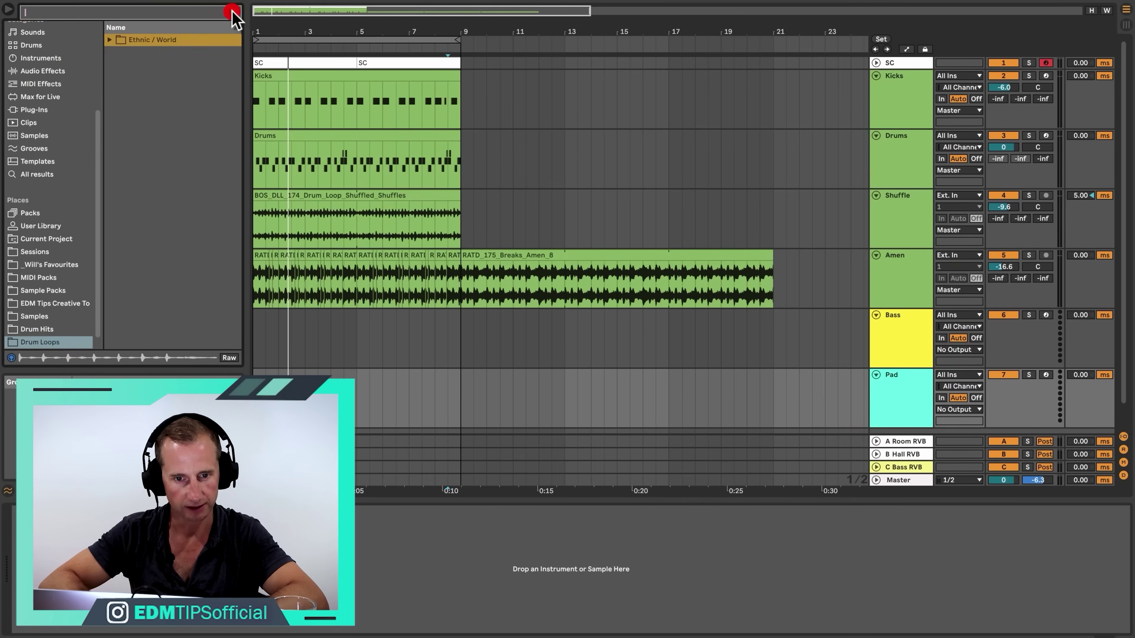
{"action": "left_click", "coordinate": [41, 40]}
{"action": "scroll", "coordinate": [125, 206], "scroll_direction": "down", "scroll_amount": 3}
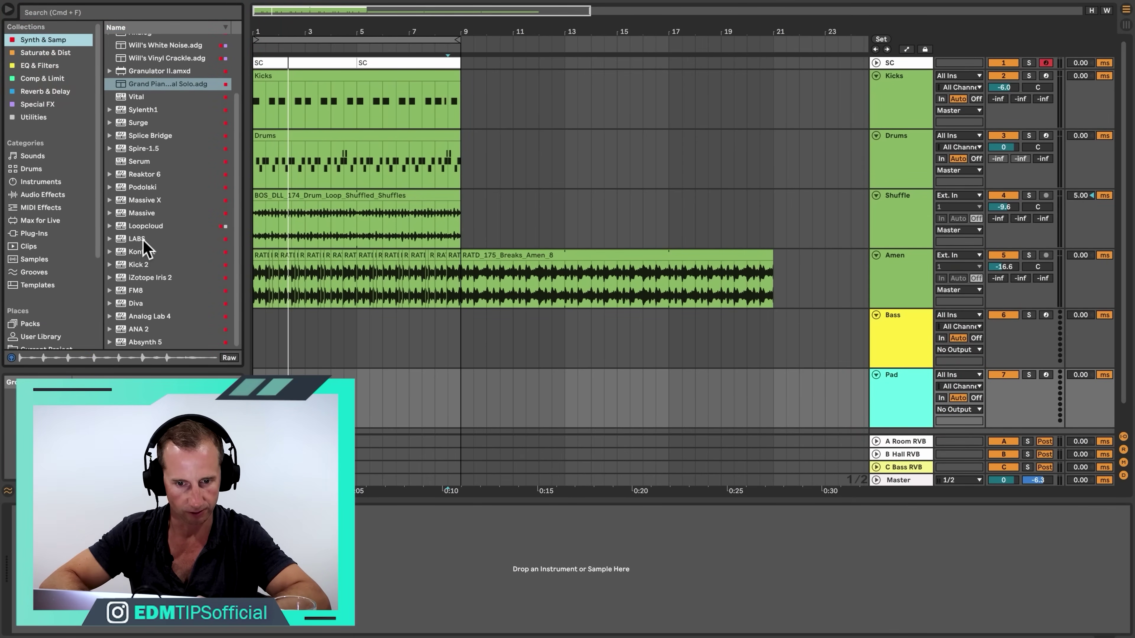
{"action": "type", "text": "waveta"}
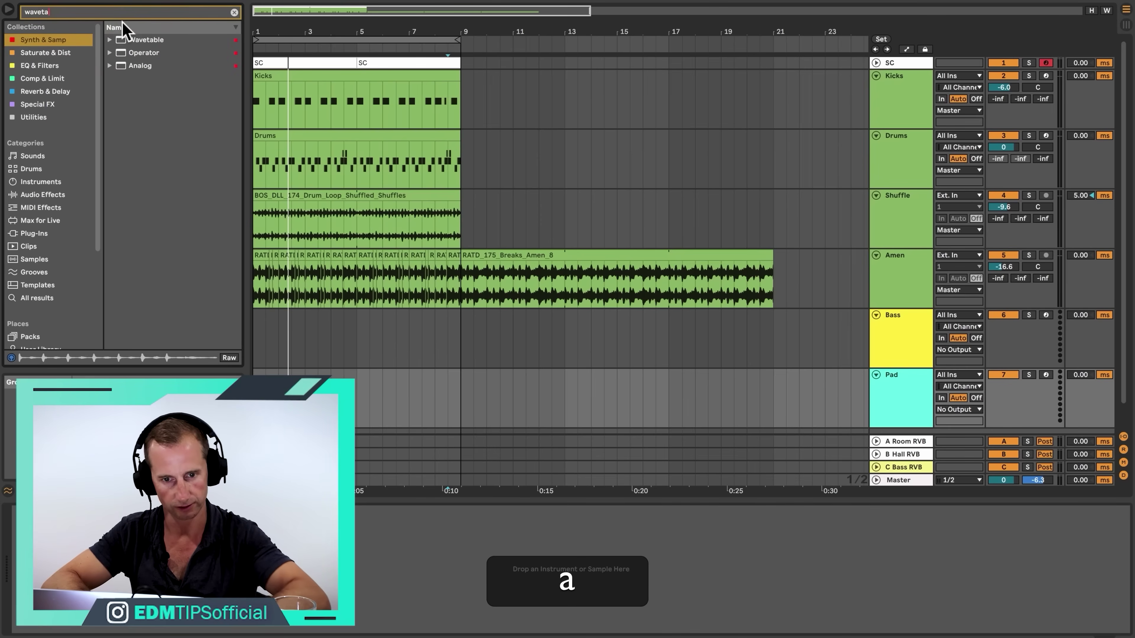
{"action": "left_click", "coordinate": [132, 40]}
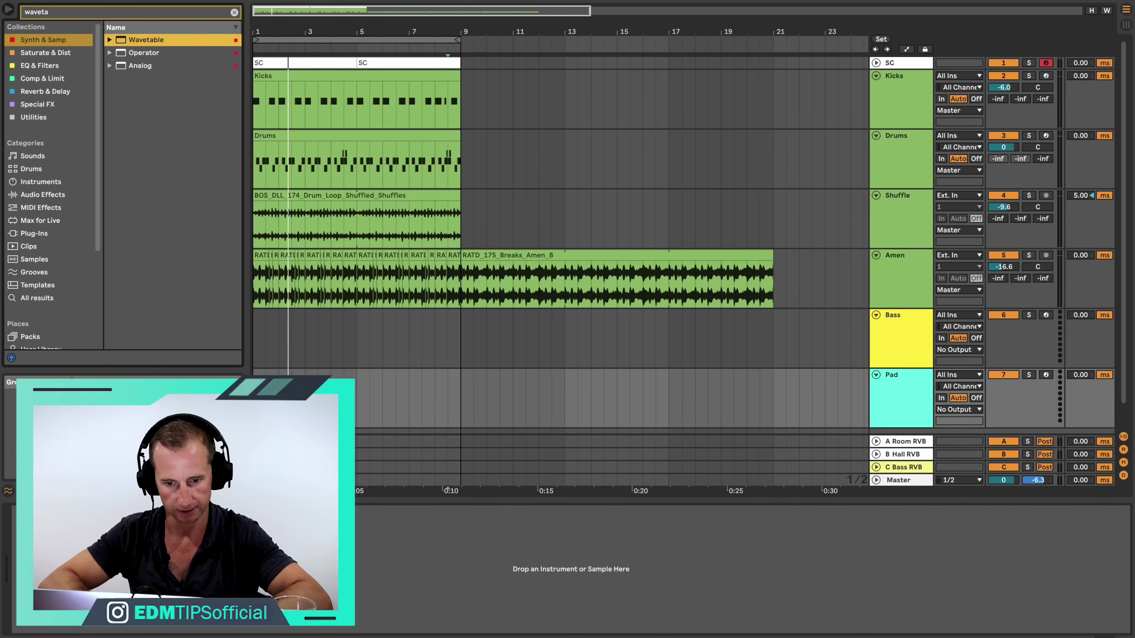
Step: Create an empty eight-bar MIDI clip at bar 1 of the Pad track and set the track's volume to -6.0 dB
{"action": "left_click", "coordinate": [286, 393]}
{"action": "left_click_drag", "start_coordinate": [256, 393], "coordinate": [449, 404]}
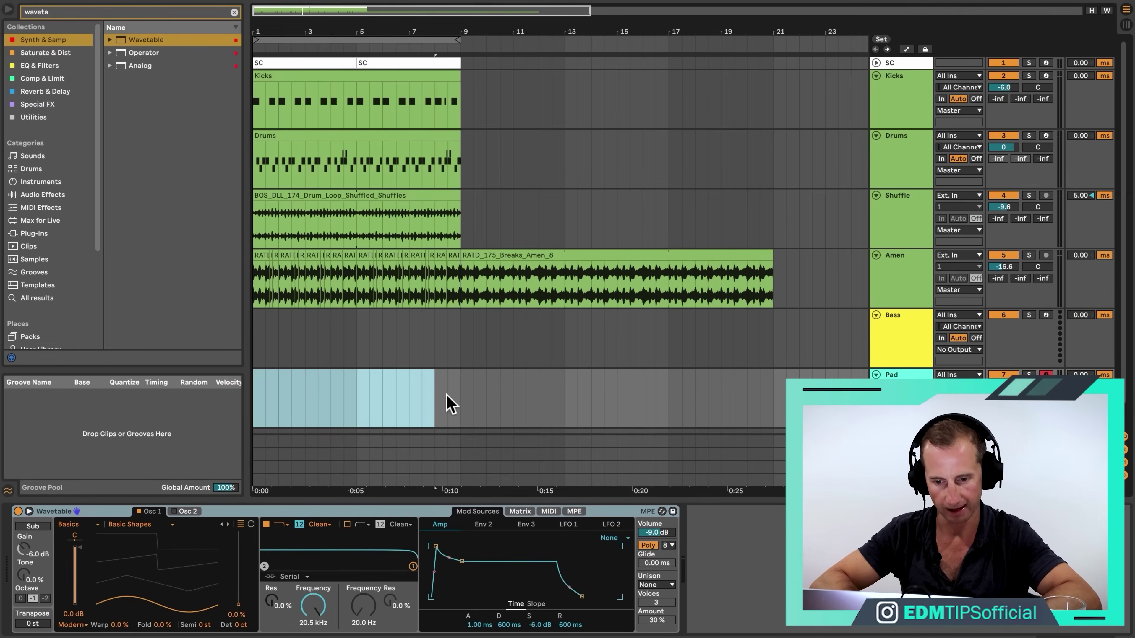
{"action": "key", "text": "shift+super+m"}
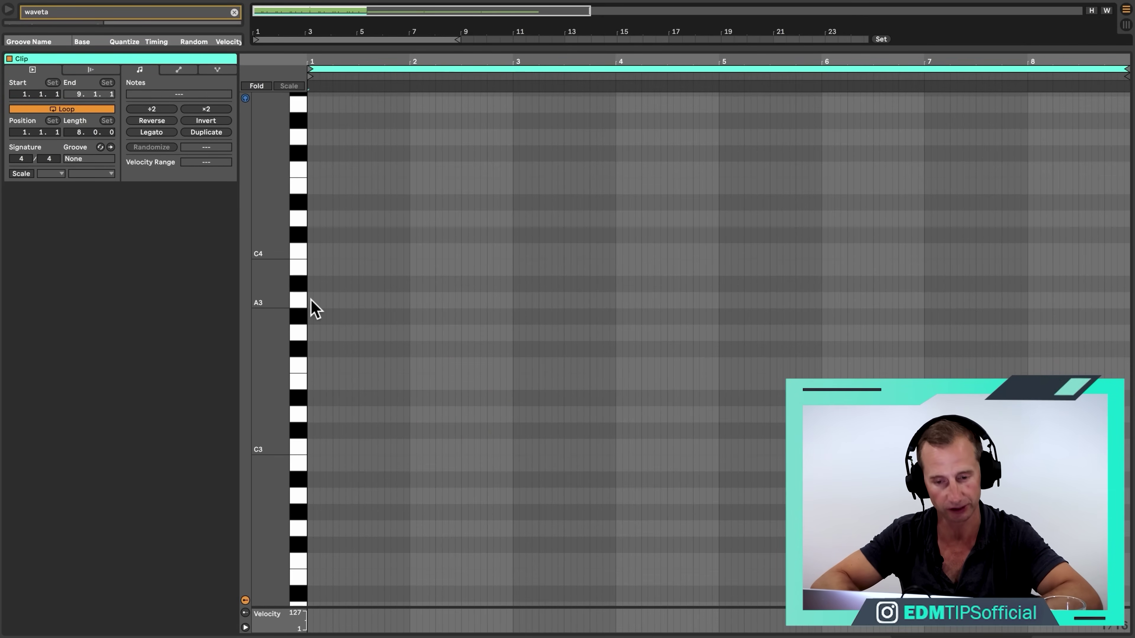
{"action": "left_click", "coordinate": [298, 305]}
{"action": "key", "text": "shift+Tab"}
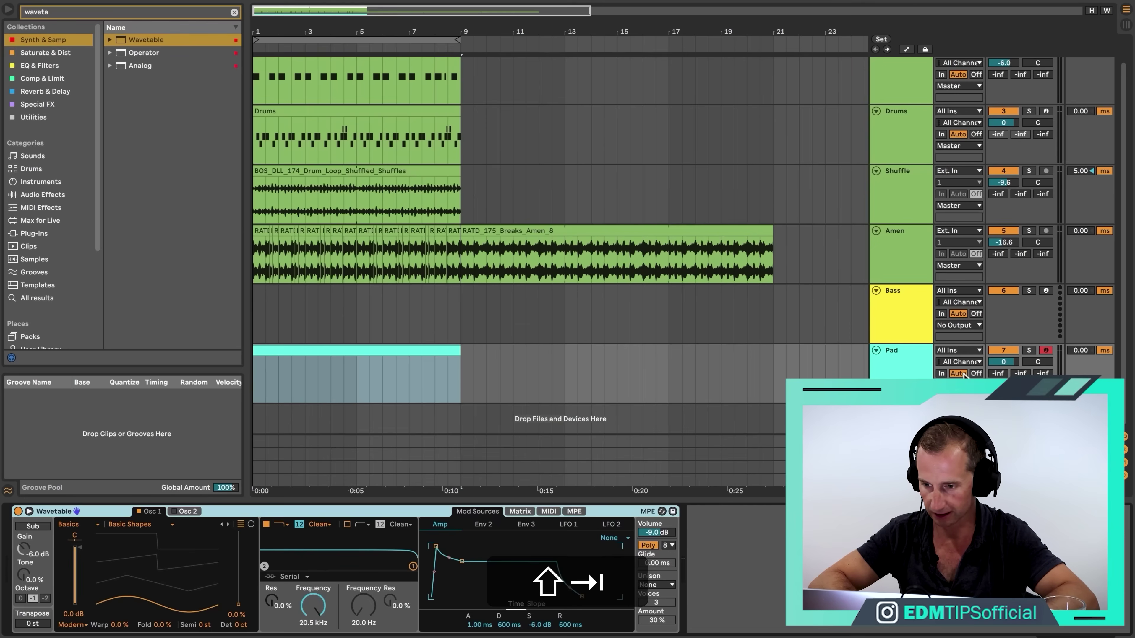
{"action": "left_click", "coordinate": [999, 362]}
{"action": "type", "text": "-6."}
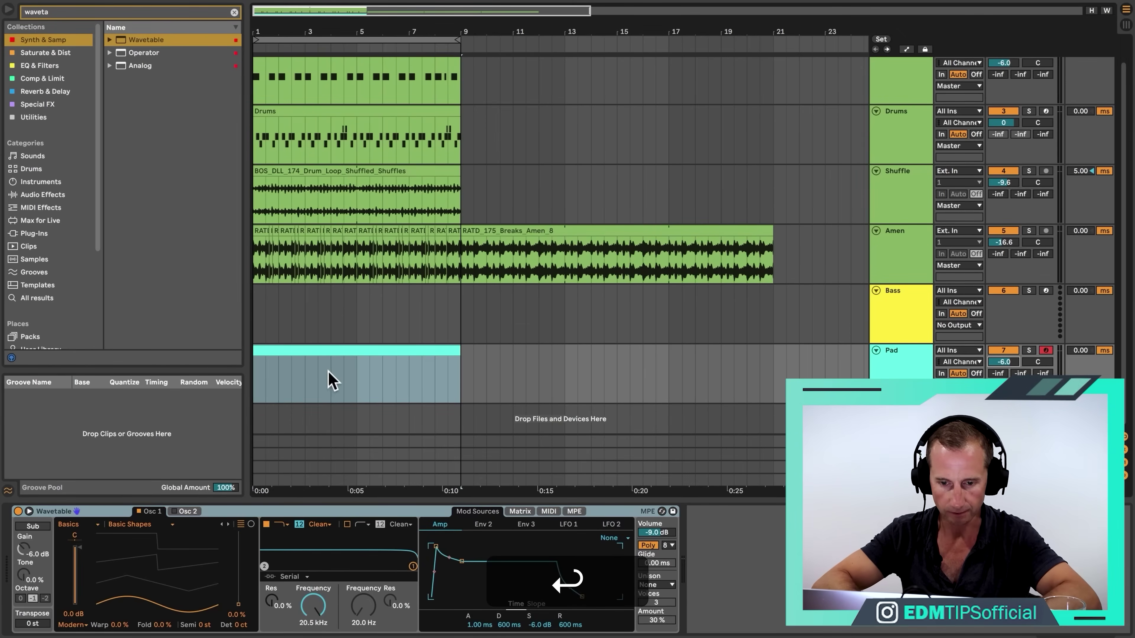
Step: Set the Pad clip's scale to A Minor and limit the piano roll to the notes of that scale
{"action": "double_click", "coordinate": [316, 350]}
{"action": "left_click", "coordinate": [25, 140]}
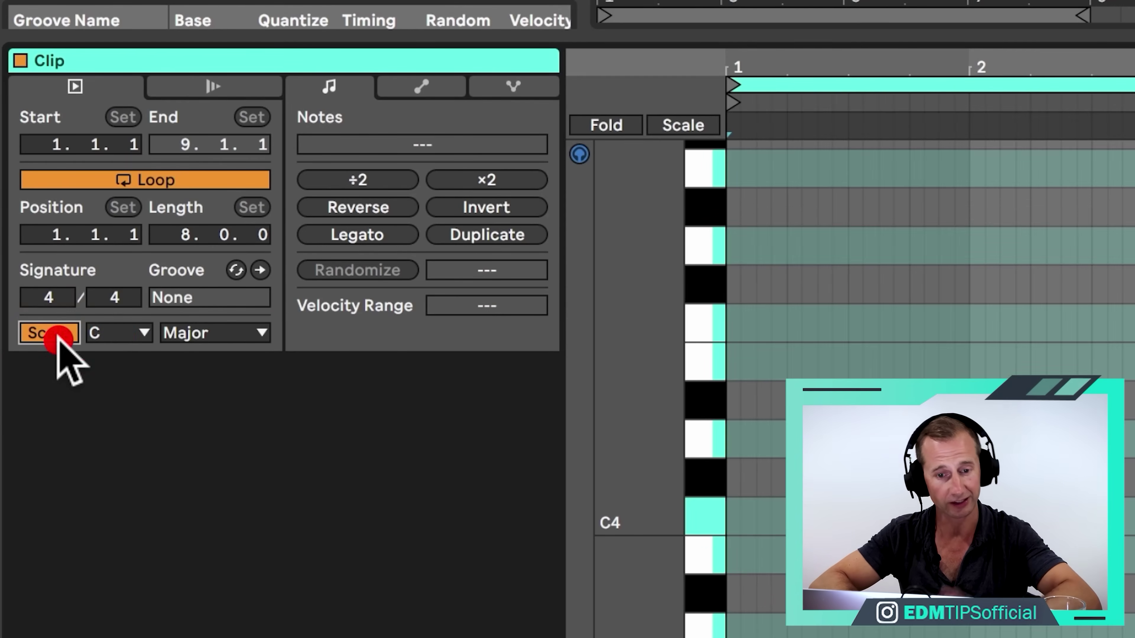
{"action": "left_click", "coordinate": [117, 334]}
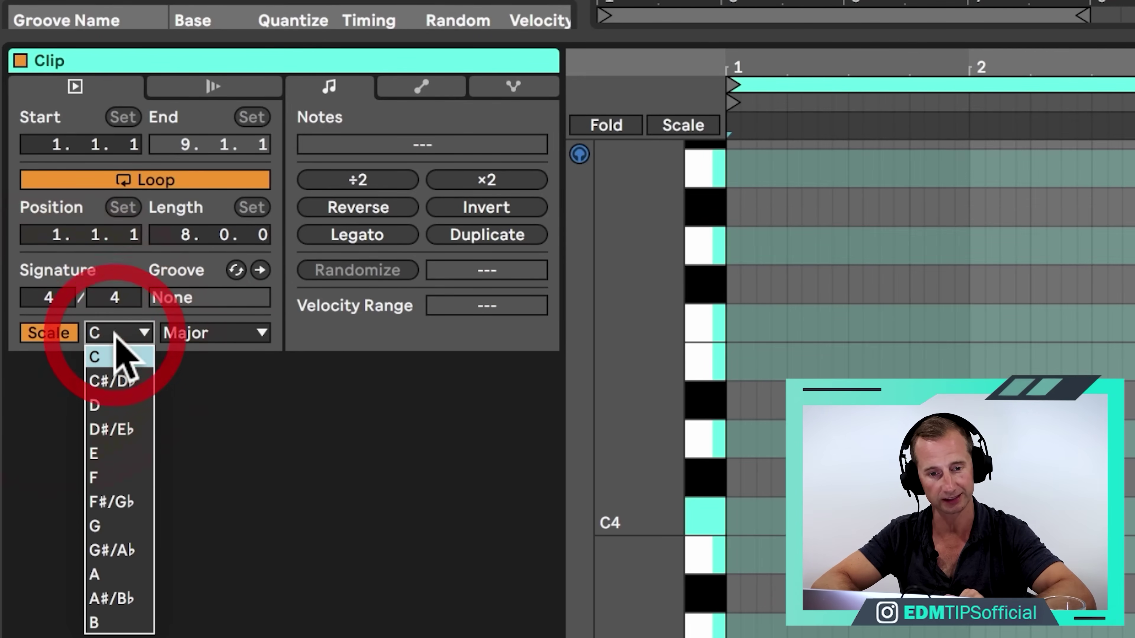
{"action": "left_click", "coordinate": [114, 575]}
{"action": "left_click", "coordinate": [190, 333]}
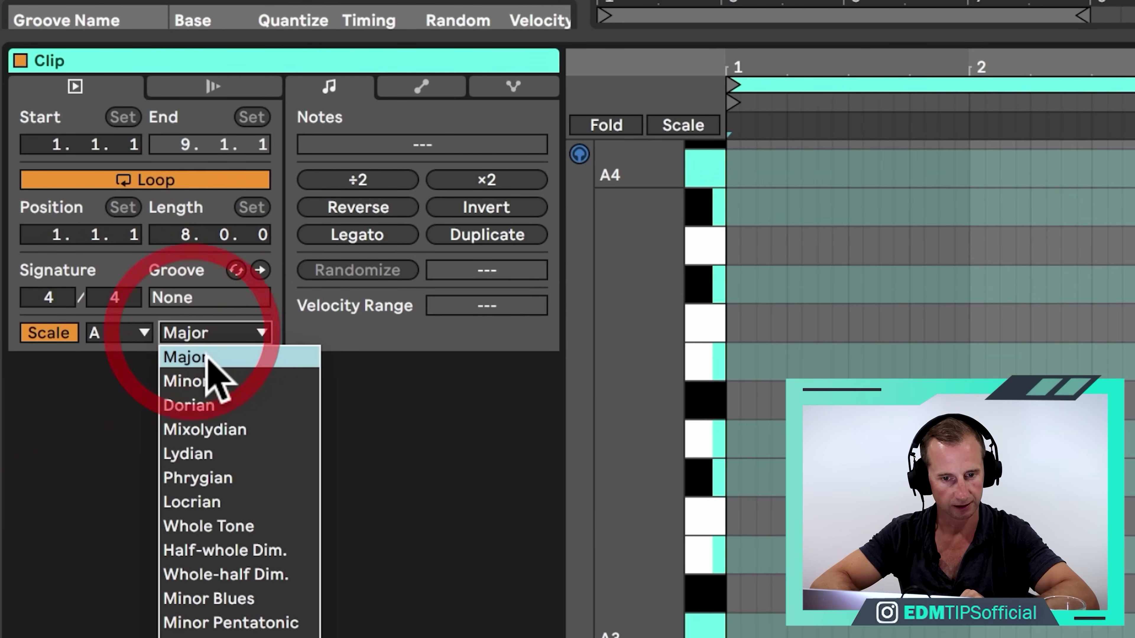
{"action": "left_click", "coordinate": [203, 381]}
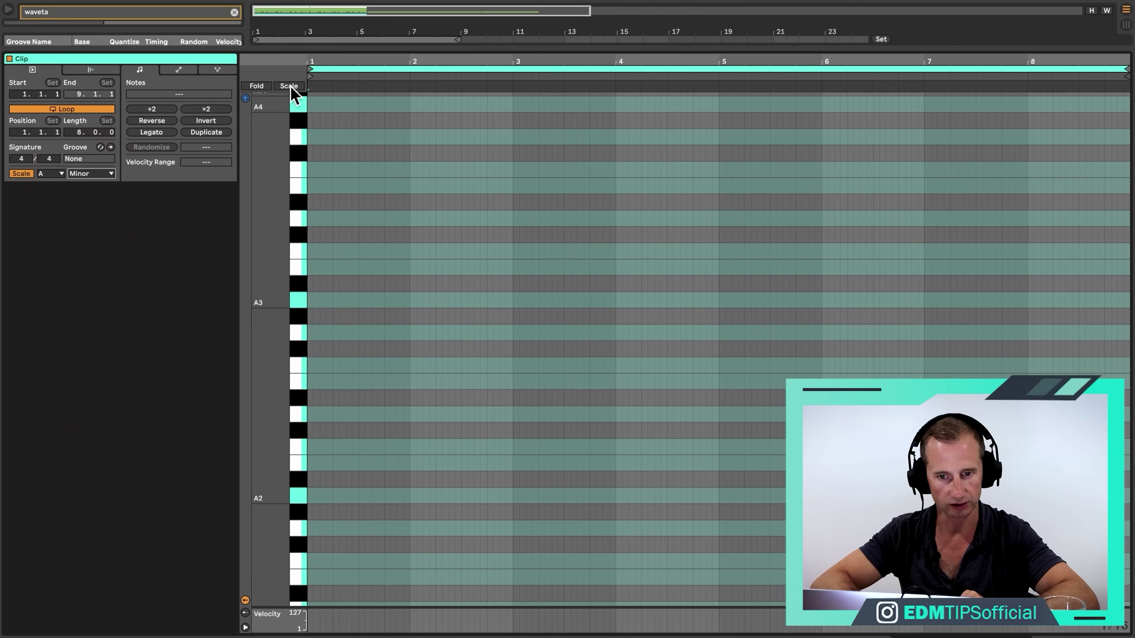
{"action": "left_click", "coordinate": [683, 125]}
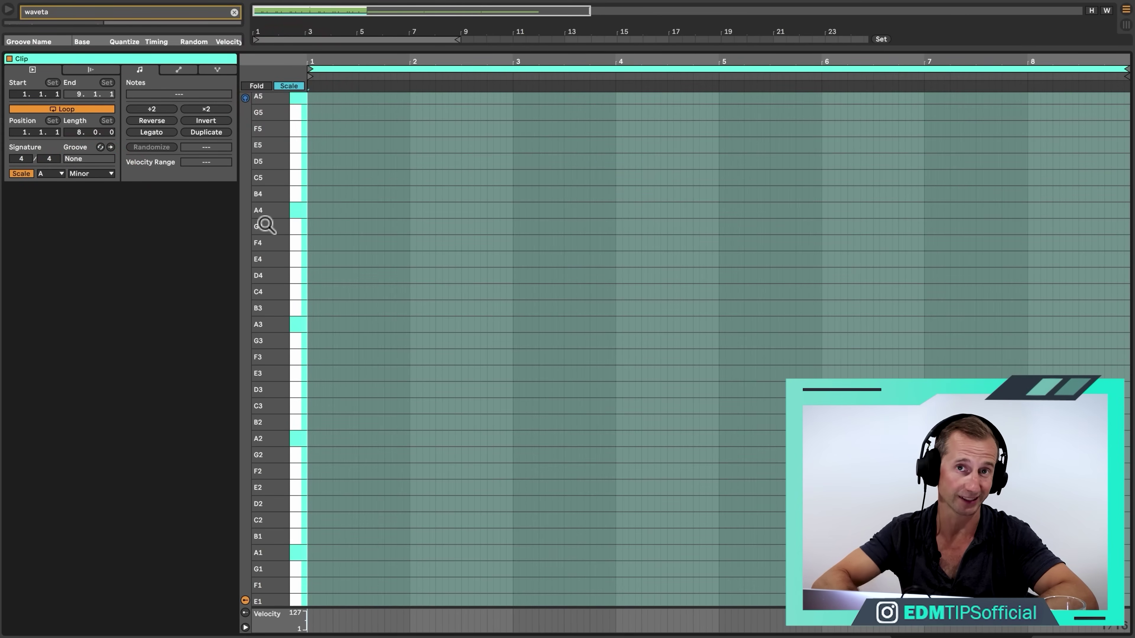
Step: Build a chord of A3, C4, E4 and G4, about three bars long, at bar 1 of the Pad clip
{"action": "left_click_drag", "start_coordinate": [312, 214], "coordinate": [618, 220]}
{"action": "key", "text": "shift+Down"}
{"action": "key", "text": "shift+Down"}
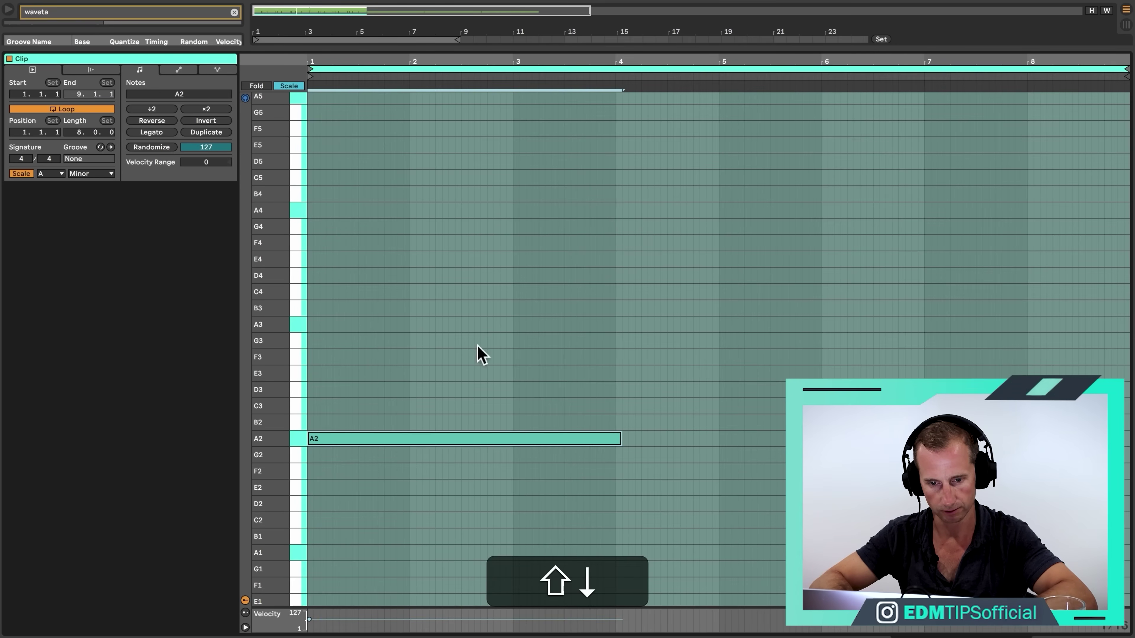
{"action": "key", "text": "shift+Up"}
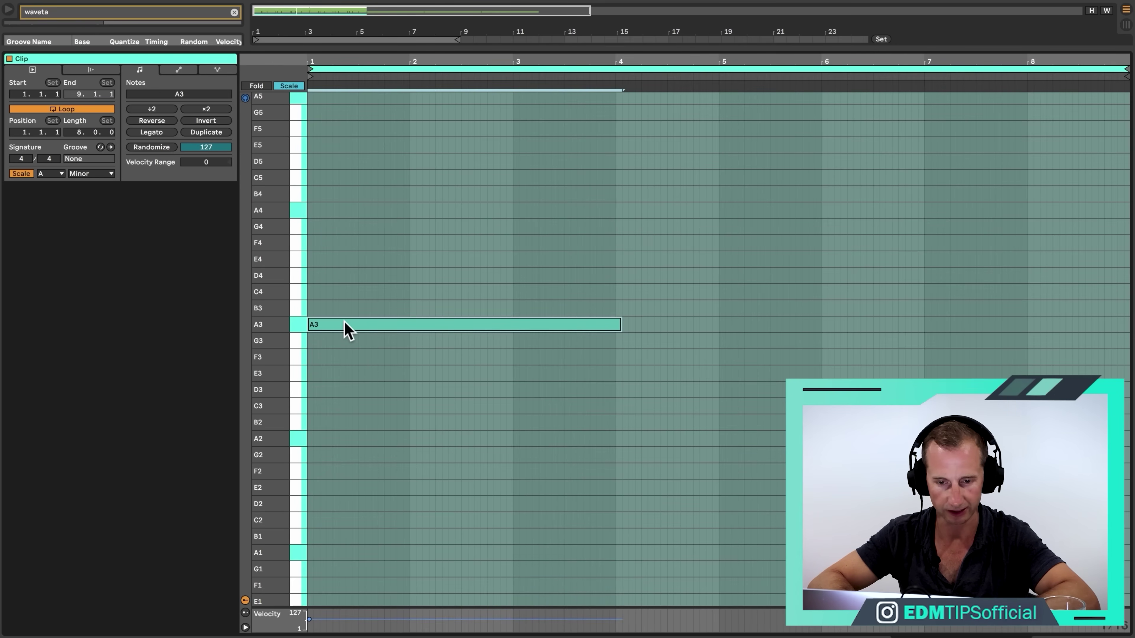
{"action": "key", "text": "alt"}
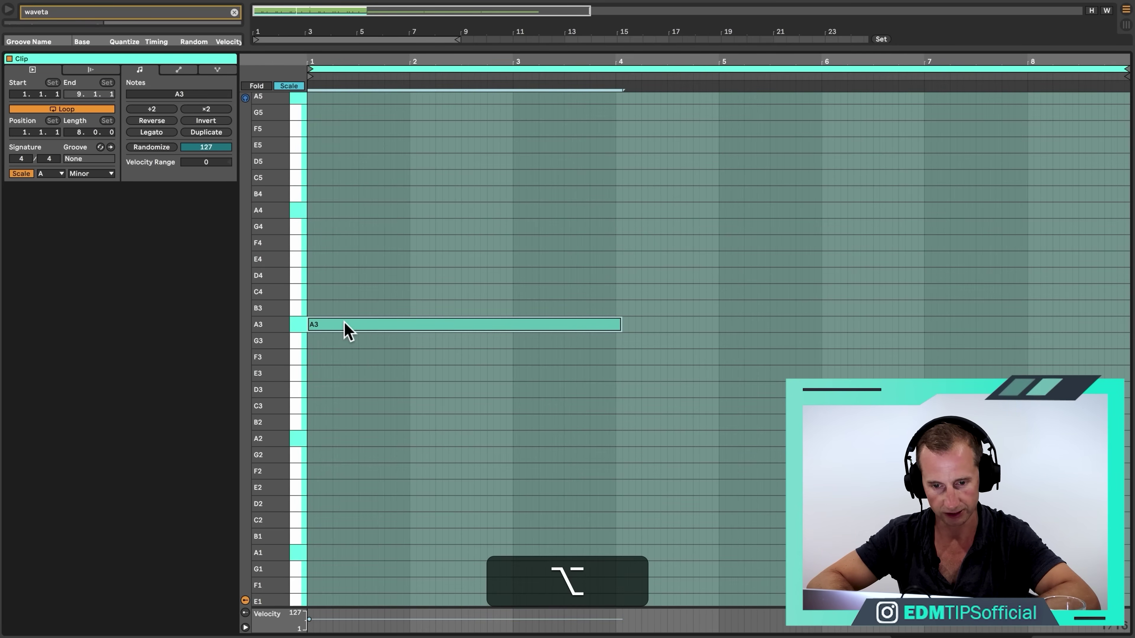
{"action": "left_click_drag", "start_coordinate": [348, 329], "coordinate": [348, 304]}
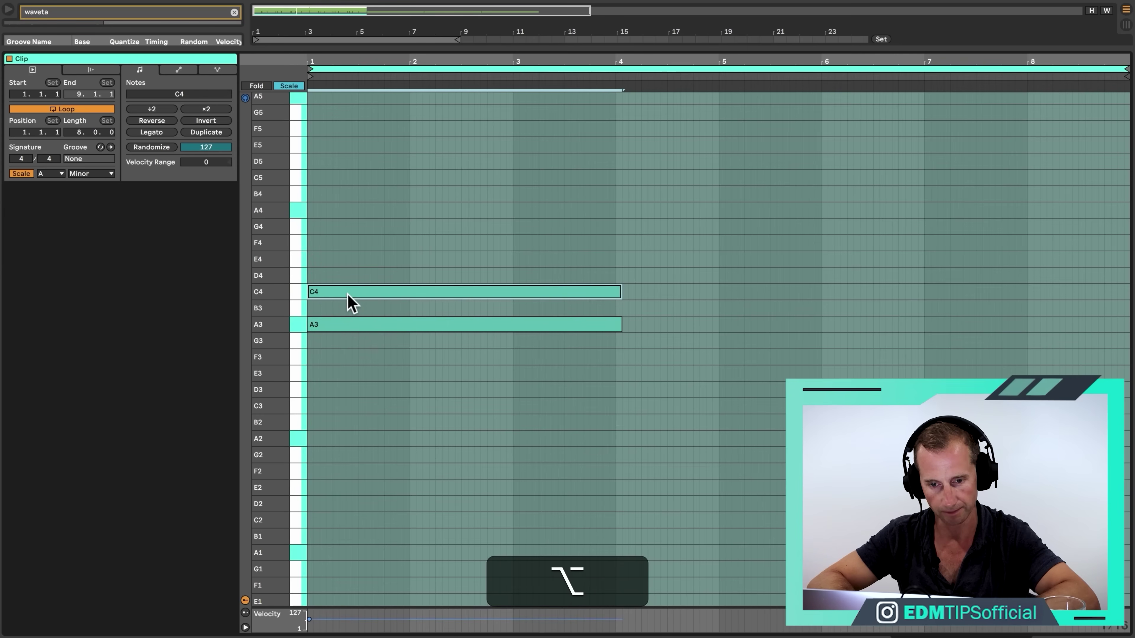
{"action": "left_click", "coordinate": [347, 323]}
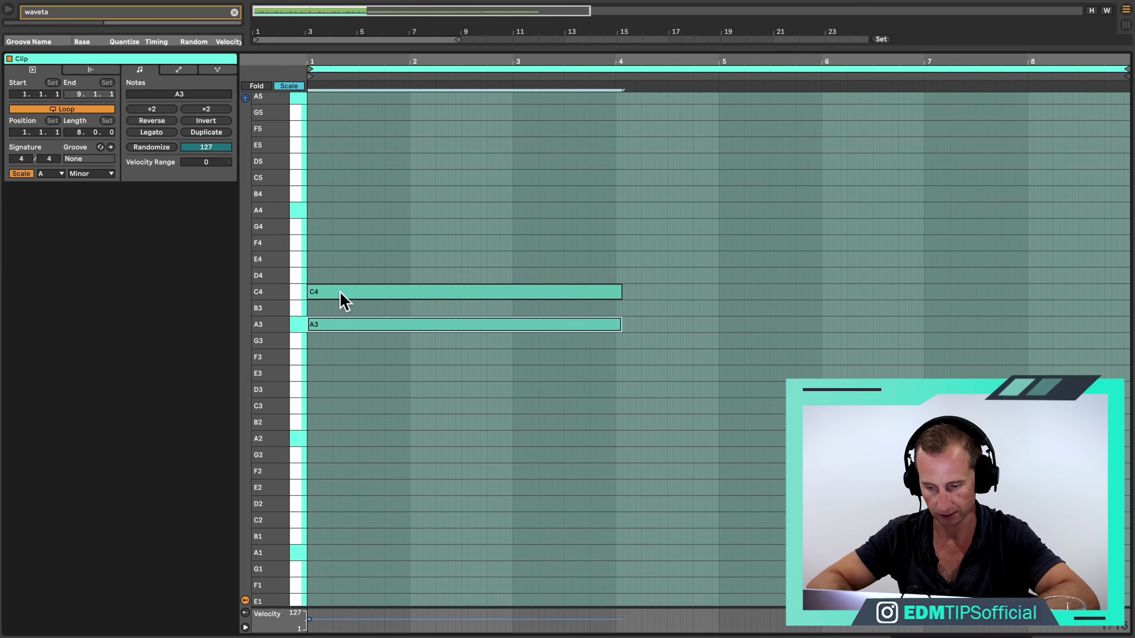
{"action": "left_click_drag", "start_coordinate": [343, 294], "coordinate": [341, 225]}
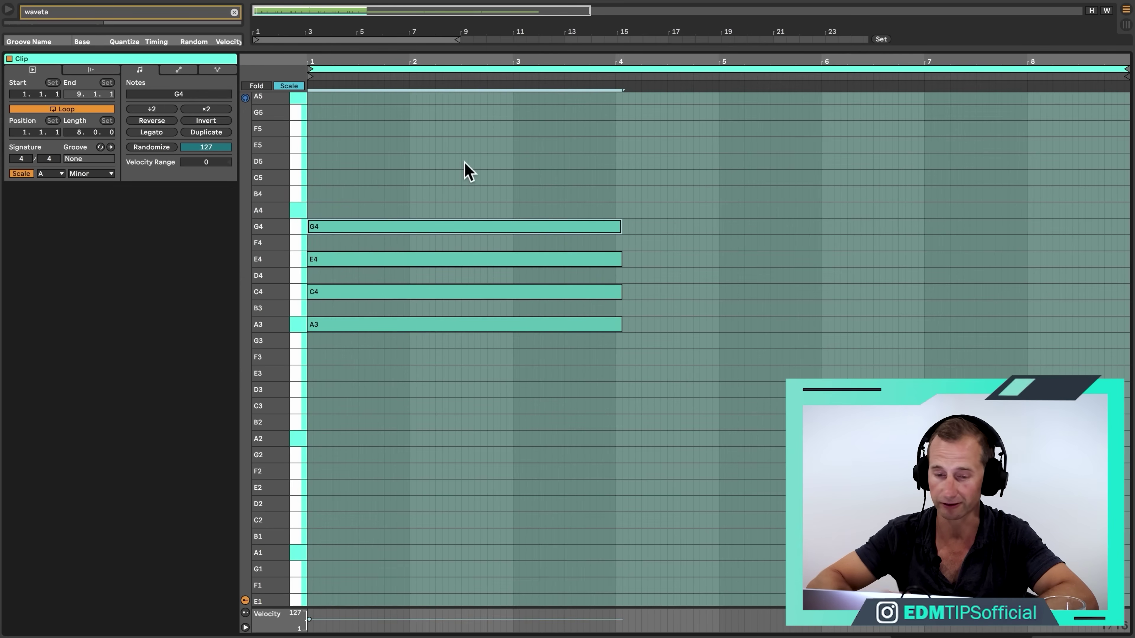
Step: Play the Pad chord with the drums and lower the Pad track's volume to about -10.8 dB
{"action": "key", "text": "space"}
{"action": "key", "text": "shift+Tab"}
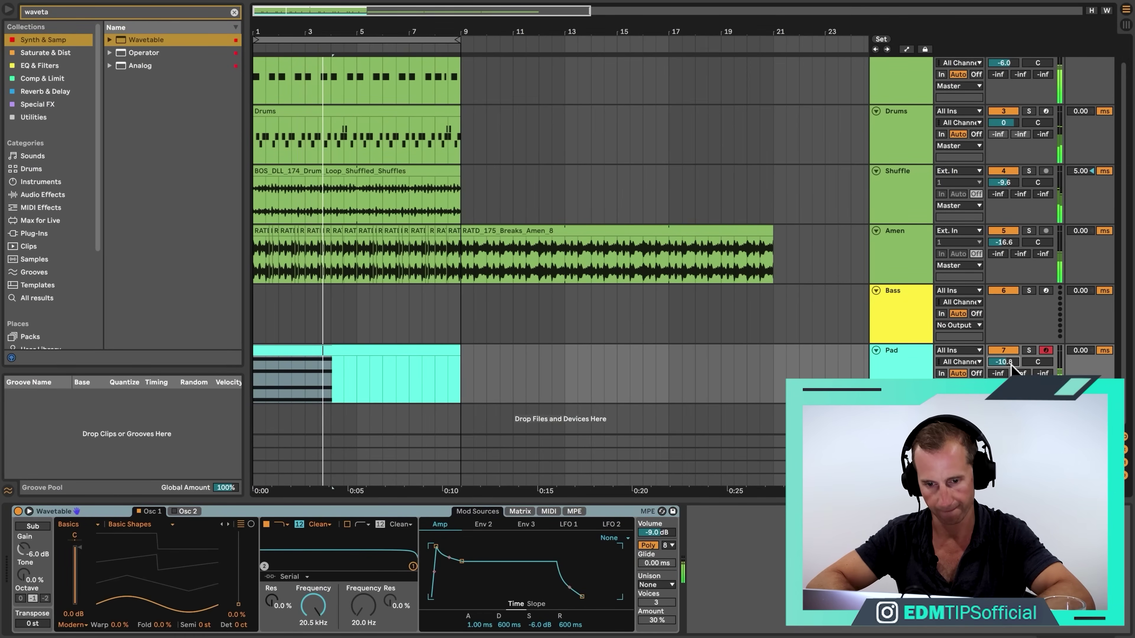
{"action": "key", "text": "space"}
Step: Lengthen all four notes of the Pad chord to four bars, ending at the start of bar 5
{"action": "double_click", "coordinate": [361, 351]}
{"action": "key", "text": "ctrl+a"}
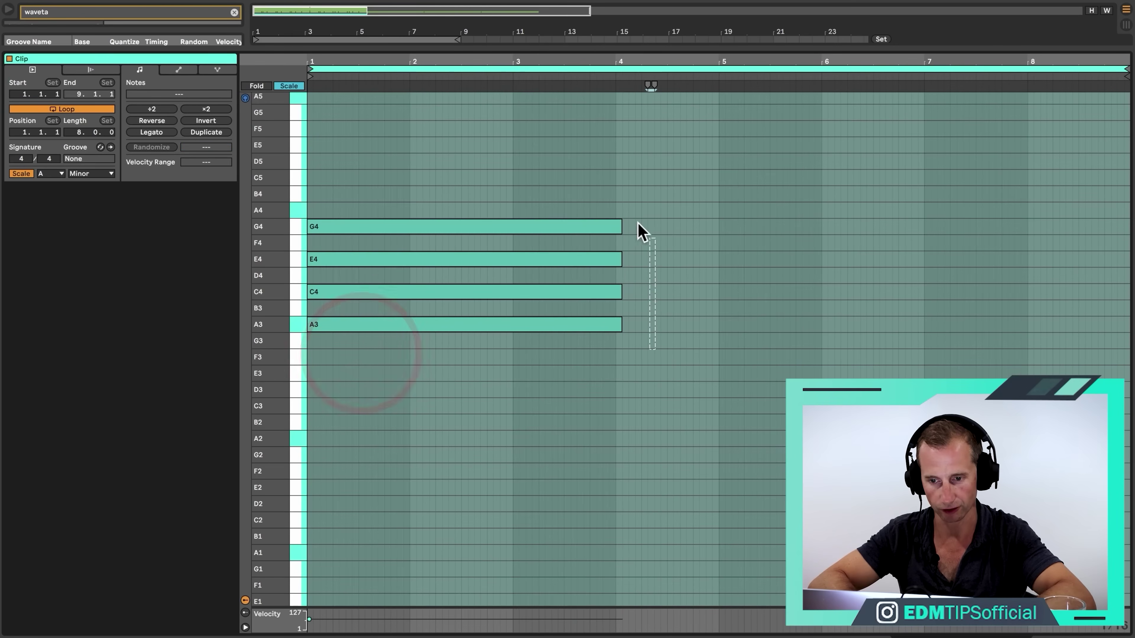
{"action": "left_click_drag", "start_coordinate": [619, 224], "coordinate": [717, 229]}
{"action": "left_click", "coordinate": [353, 394]}
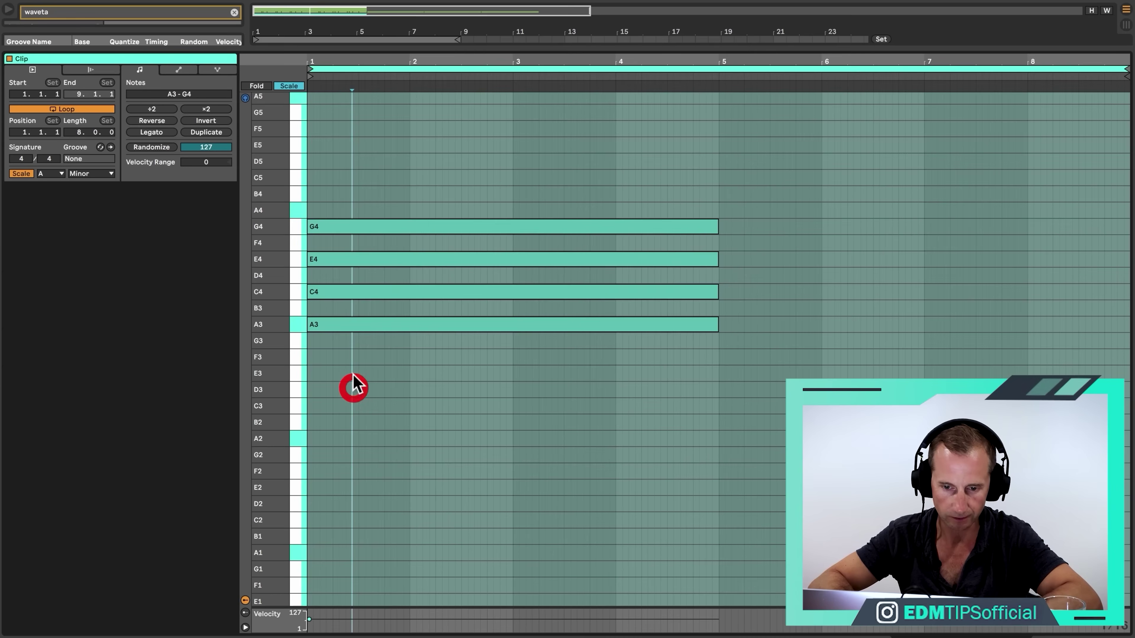
Step: Stack B4 and D5 on top of the Pad chord and listen to the extended chord
{"action": "left_click_drag", "start_coordinate": [343, 230], "coordinate": [341, 163]}
{"action": "key", "text": "alt+space"}
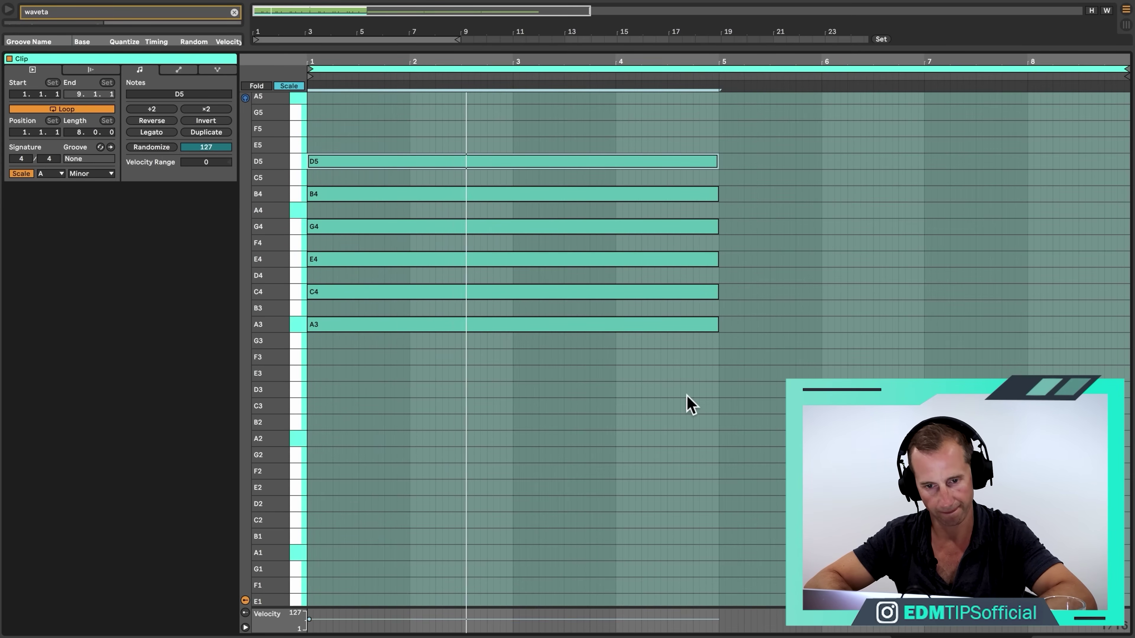
{"action": "key", "text": "shift+Tab"}
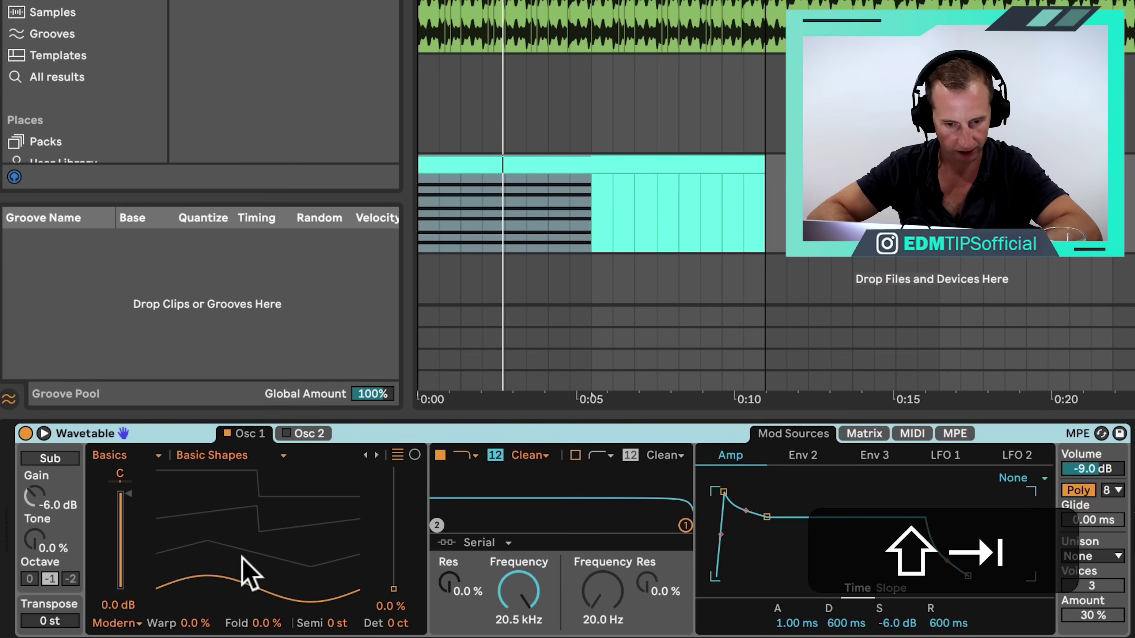
Step: Set the Pad's oscillator 1 wave position to 69% and its amp envelope to 0 dB sustain and 0 ms attack, and play it
{"action": "left_click_drag", "start_coordinate": [172, 519], "coordinate": [172, 508]}
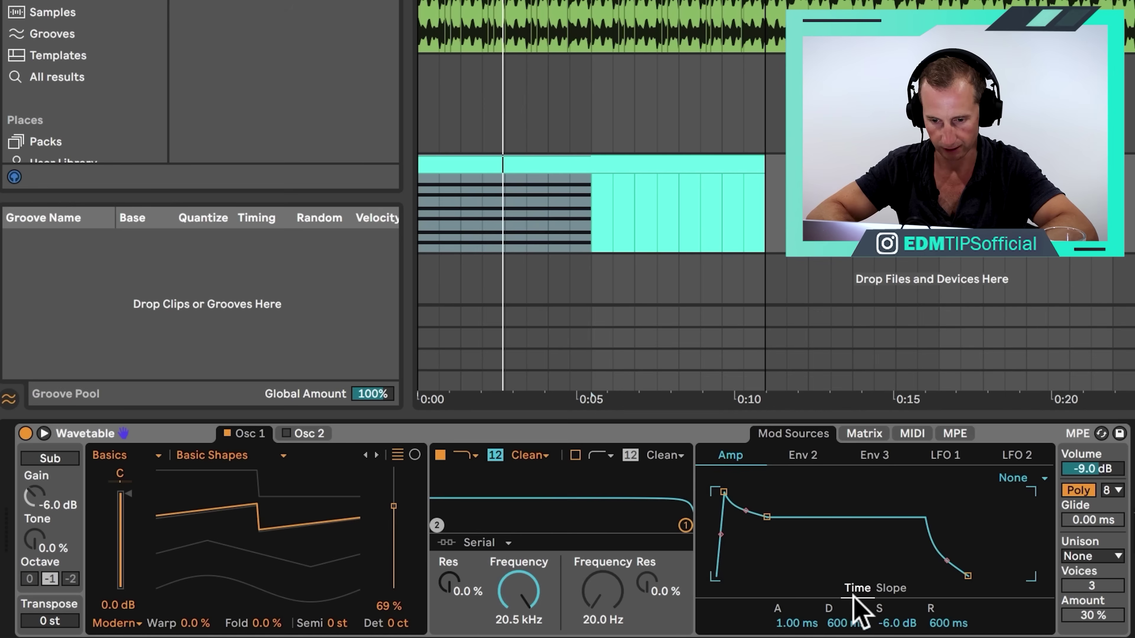
{"action": "left_click_drag", "start_coordinate": [892, 625], "coordinate": [891, 607]}
{"action": "left_click_drag", "start_coordinate": [811, 631], "coordinate": [811, 637]}
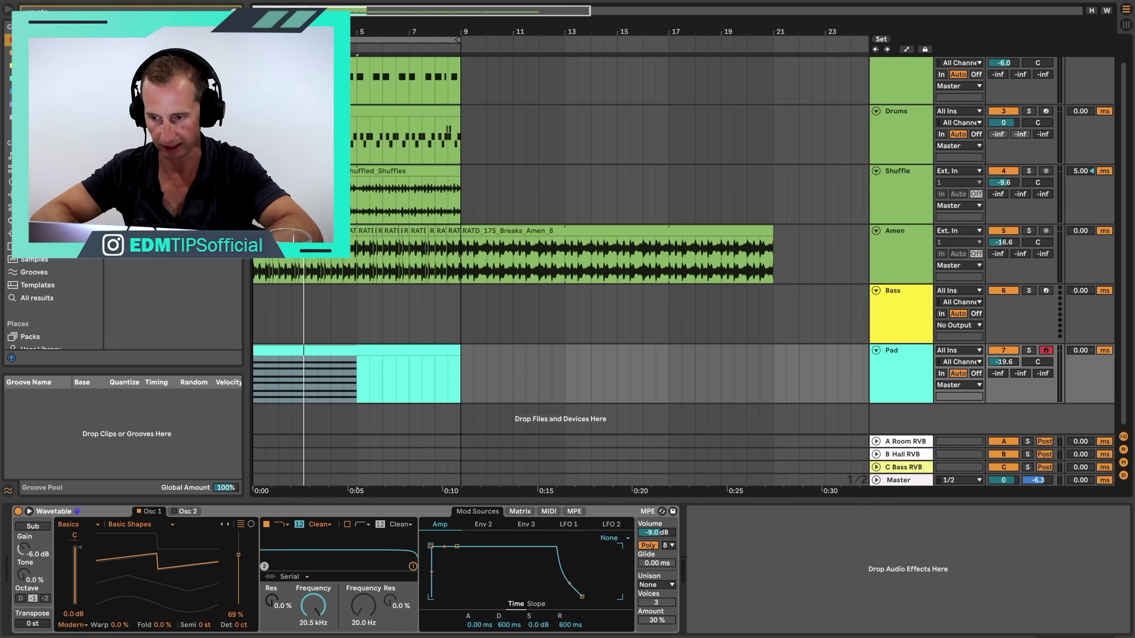
{"action": "key", "text": "space"}
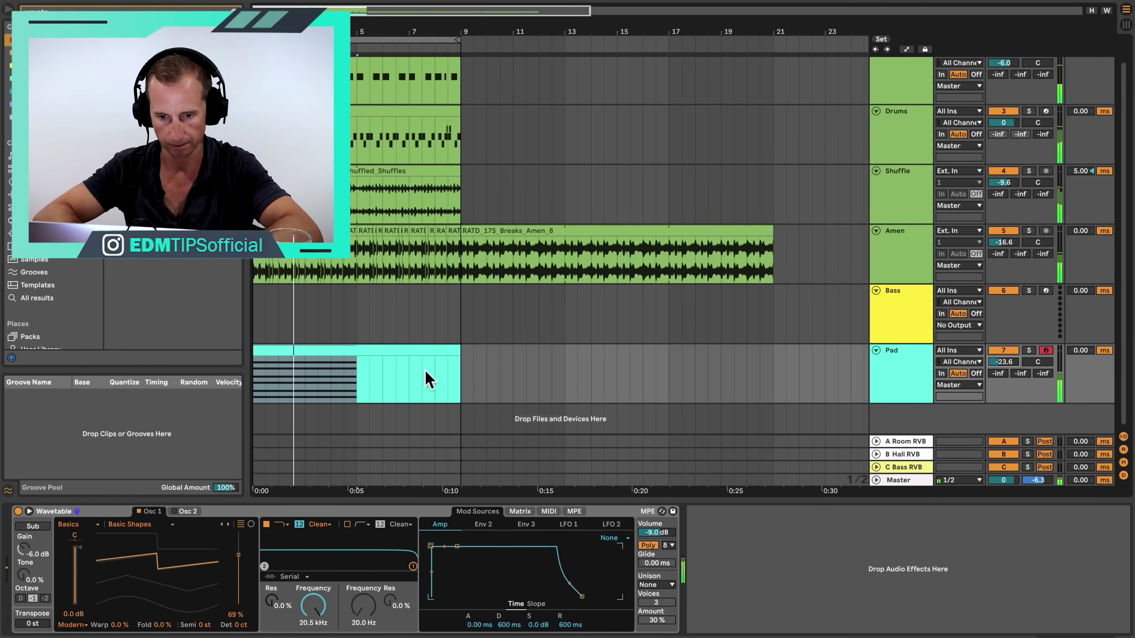
Step: Transpose all notes of the Pad chord down one octave
{"action": "double_click", "coordinate": [375, 353]}
{"action": "left_click", "coordinate": [401, 365]}
{"action": "key", "text": "super+a"}
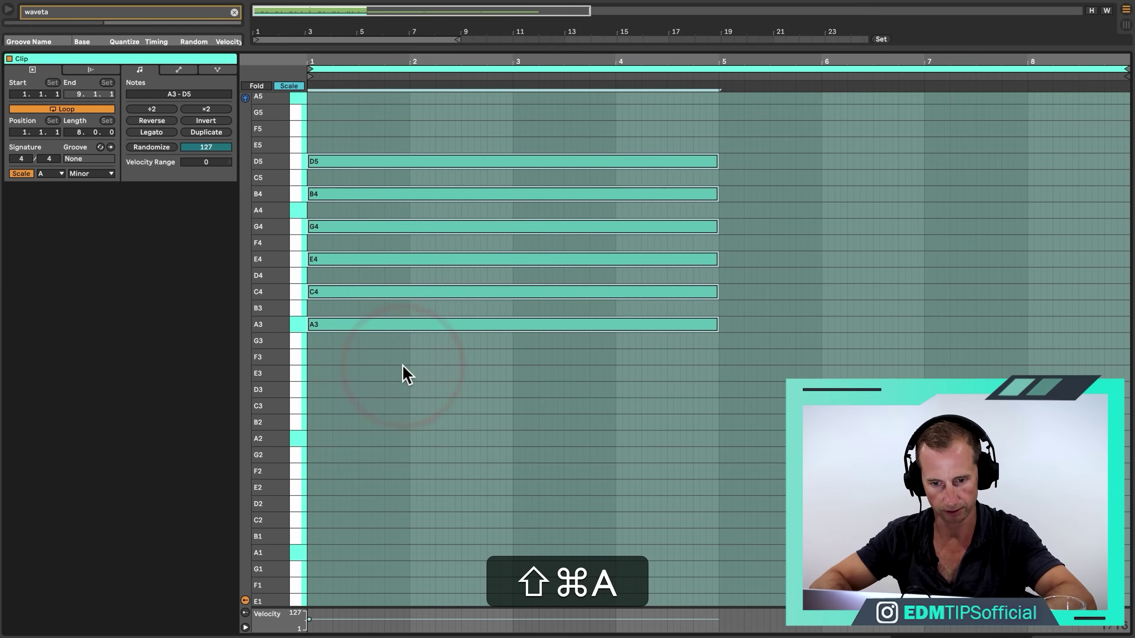
{"action": "key", "text": "super+shift+Down"}
{"action": "key", "text": "shift+Tab"}
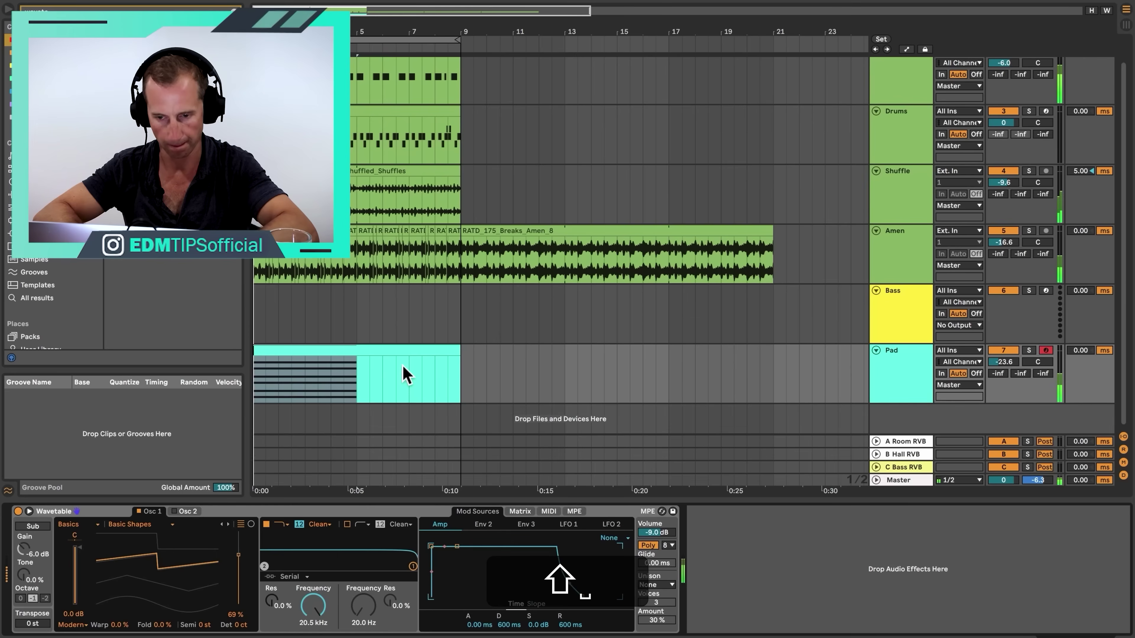
Step: Examine the Hall Reverb, Utility and EQ Eight devices on the B Hall RVB return track
{"action": "left_click", "coordinate": [923, 363]}
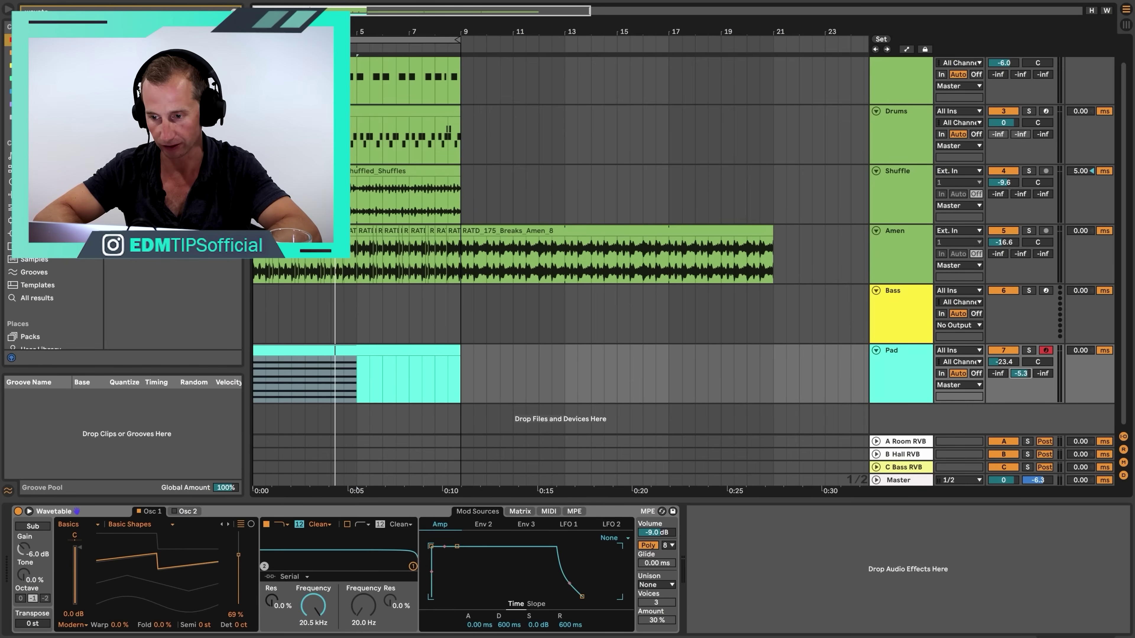
{"action": "key", "text": "Tab"}
{"action": "left_click", "coordinate": [951, 13]}
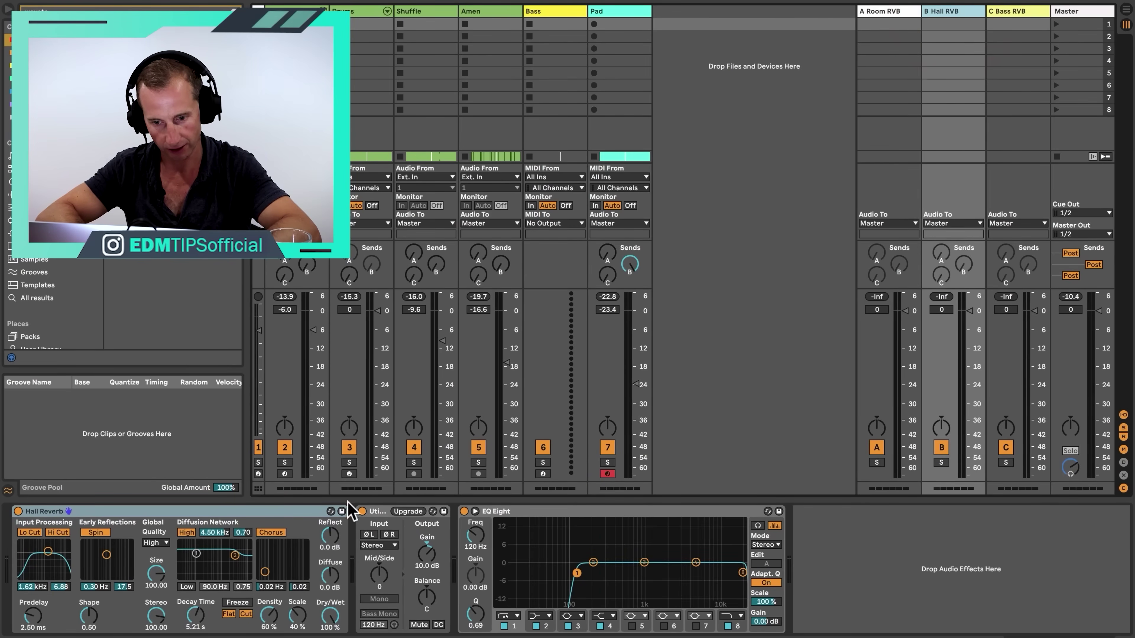
{"action": "left_click", "coordinate": [536, 508]}
{"action": "left_click", "coordinate": [377, 510]}
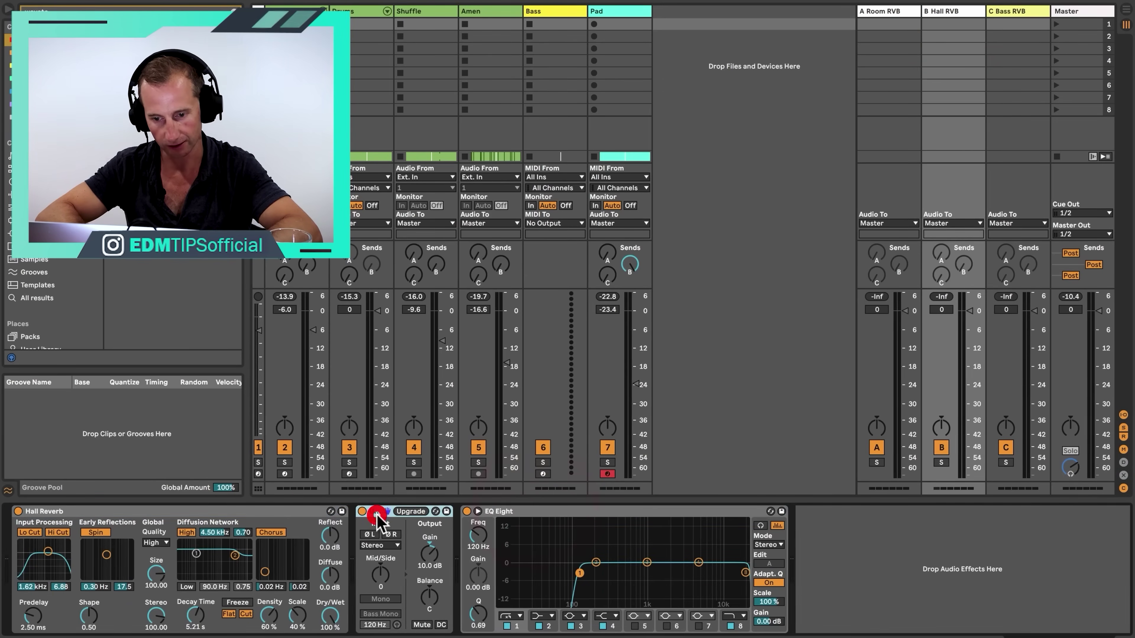
{"action": "key", "text": "Tab"}
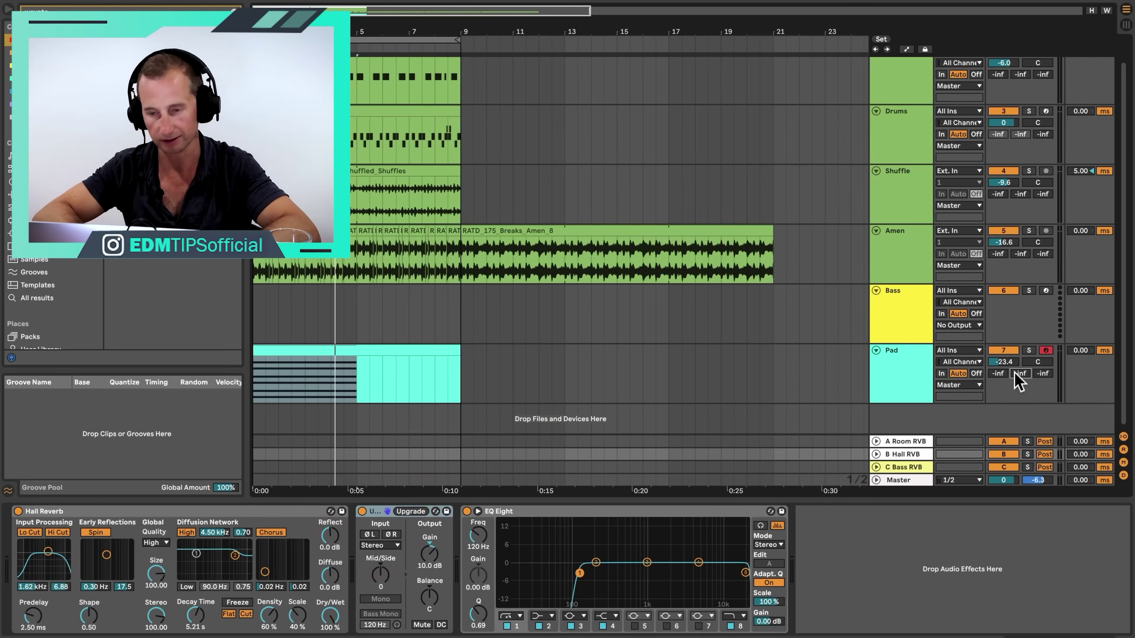
Step: Play the loop while raising the Pad's send to B Hall RVB to about -7.8 dB and setting its volume to about -23.8 dB
{"action": "key", "text": "space"}
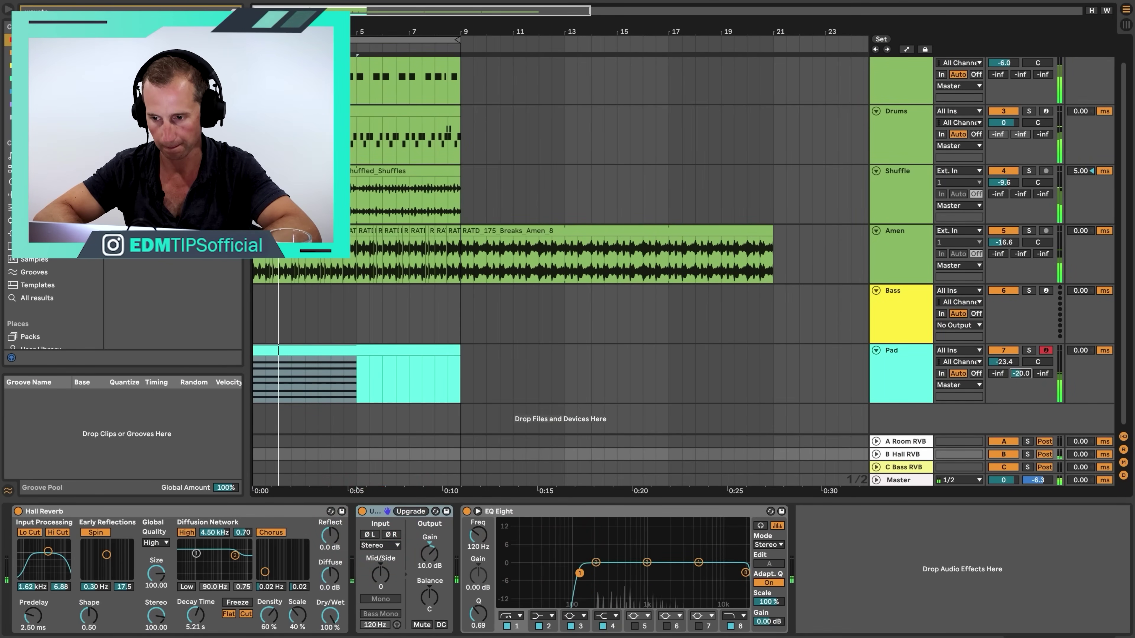
{"action": "left_click_drag", "start_coordinate": [1018, 376], "coordinate": [1004, 365]}
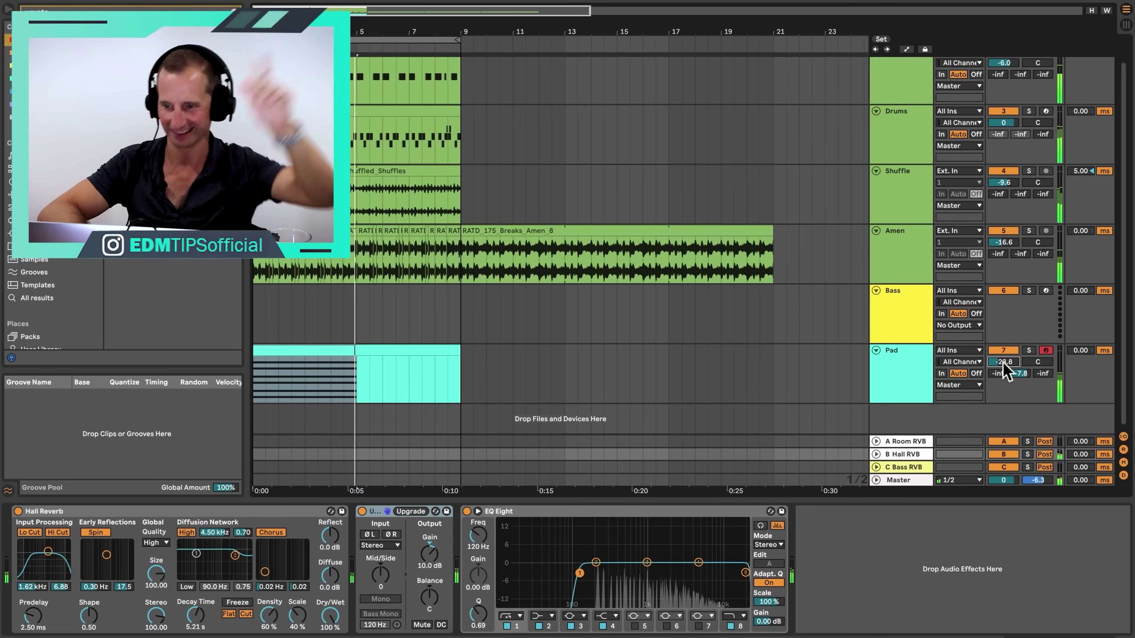
{"action": "key", "text": "space"}
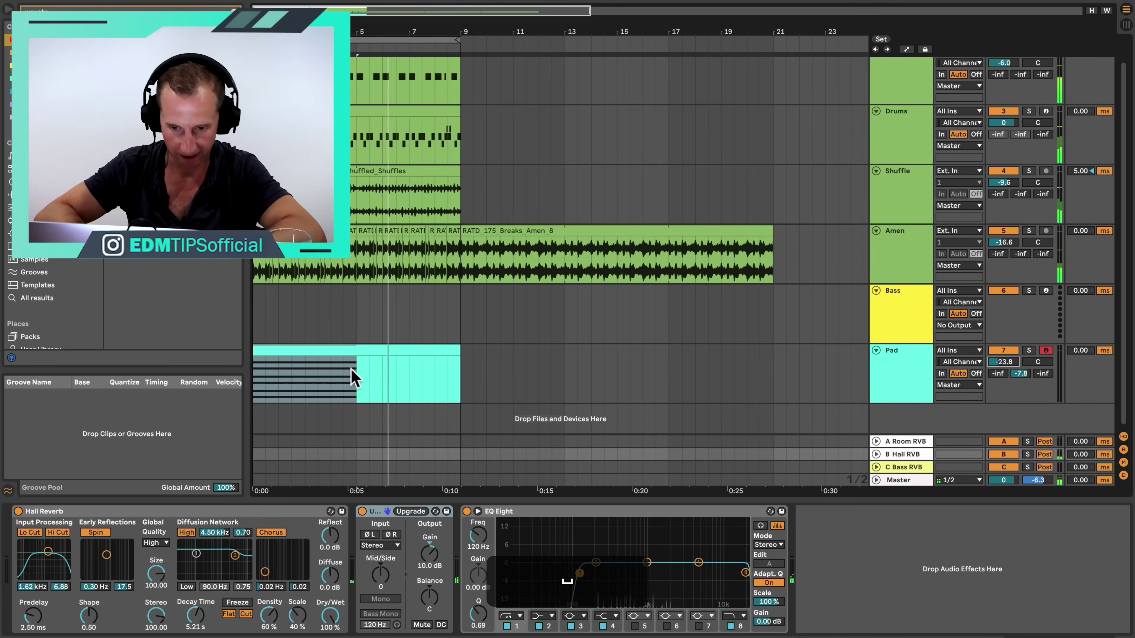
Step: Consolidate the first four bars of the Pad clip and duplicate them over bars 5 to 8
{"action": "left_click", "coordinate": [352, 375]}
{"action": "left_click_drag", "start_coordinate": [357, 371], "coordinate": [239, 371]}
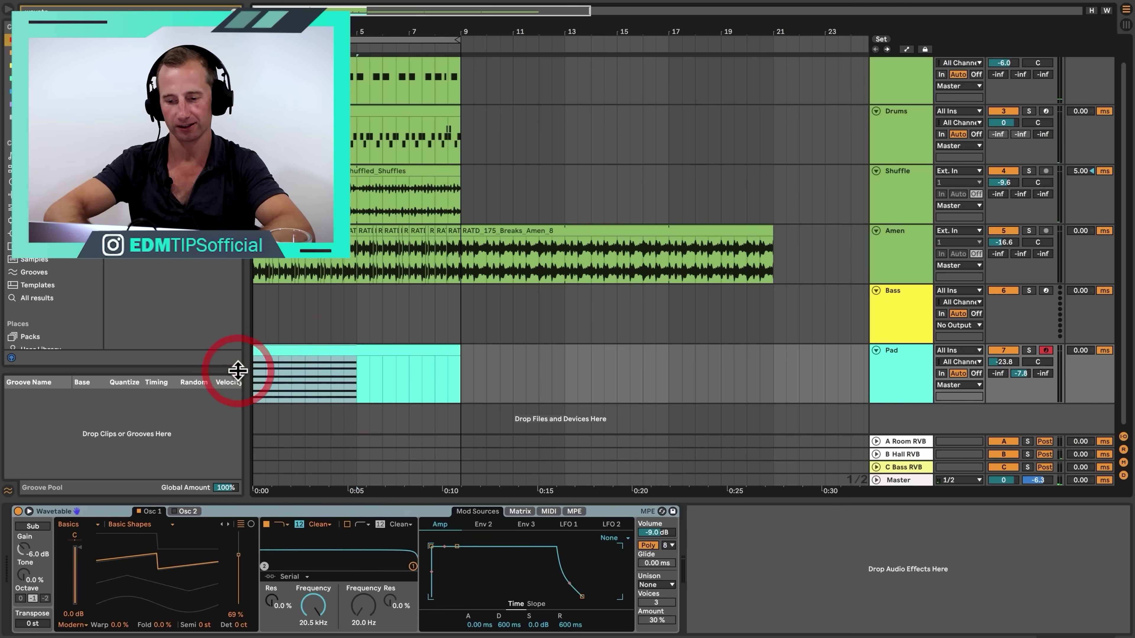
{"action": "key", "text": "super+j"}
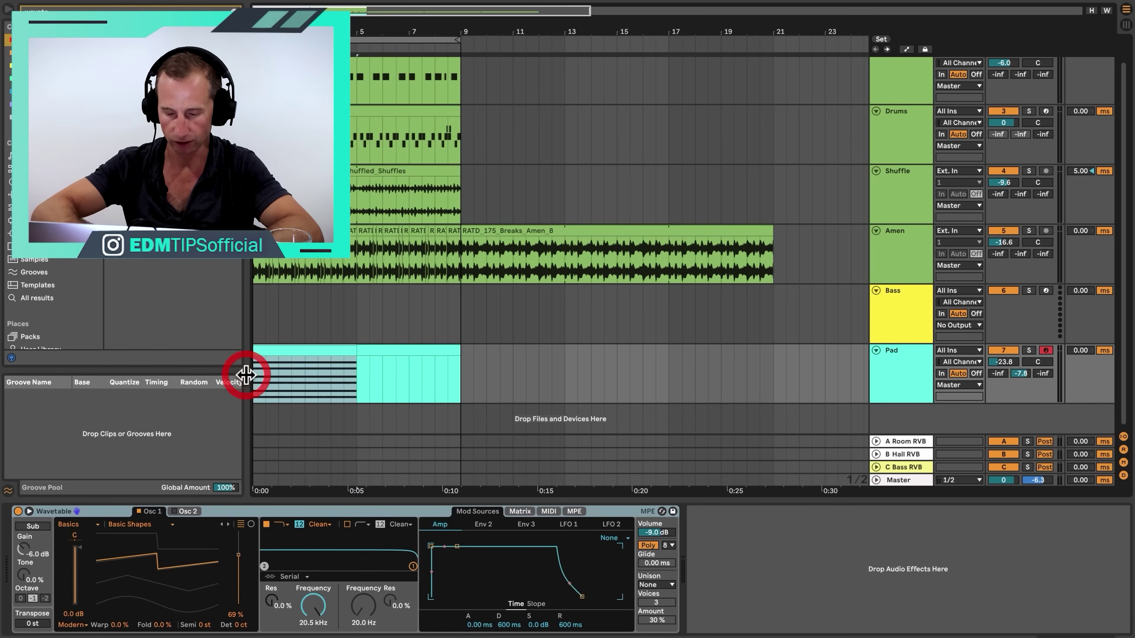
{"action": "key", "text": "super+d"}
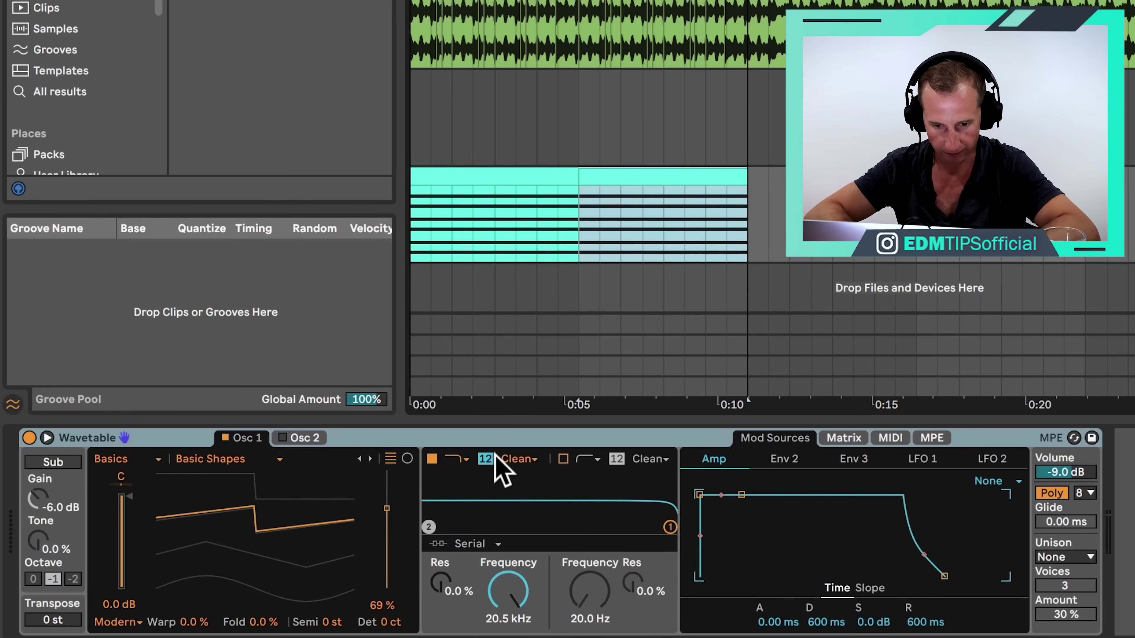
Step: Set the Pad's Wavetable filter 1 to a band-pass at 2.27 kHz with the OSR circuit and 15 dB drive
{"action": "left_click", "coordinate": [280, 525]}
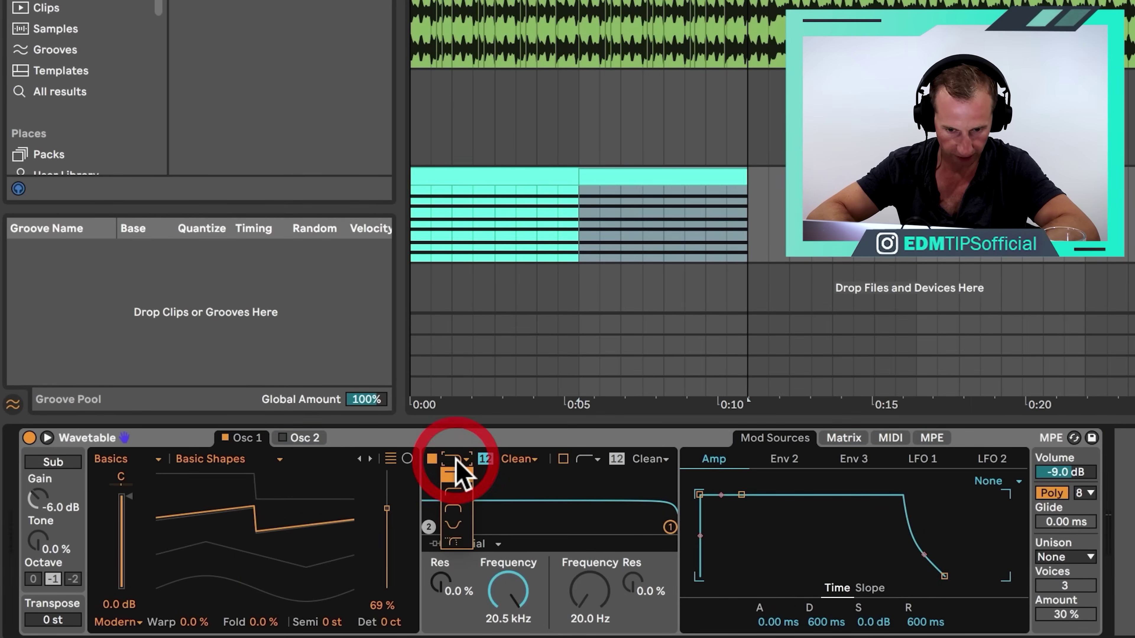
{"action": "left_click", "coordinate": [456, 510]}
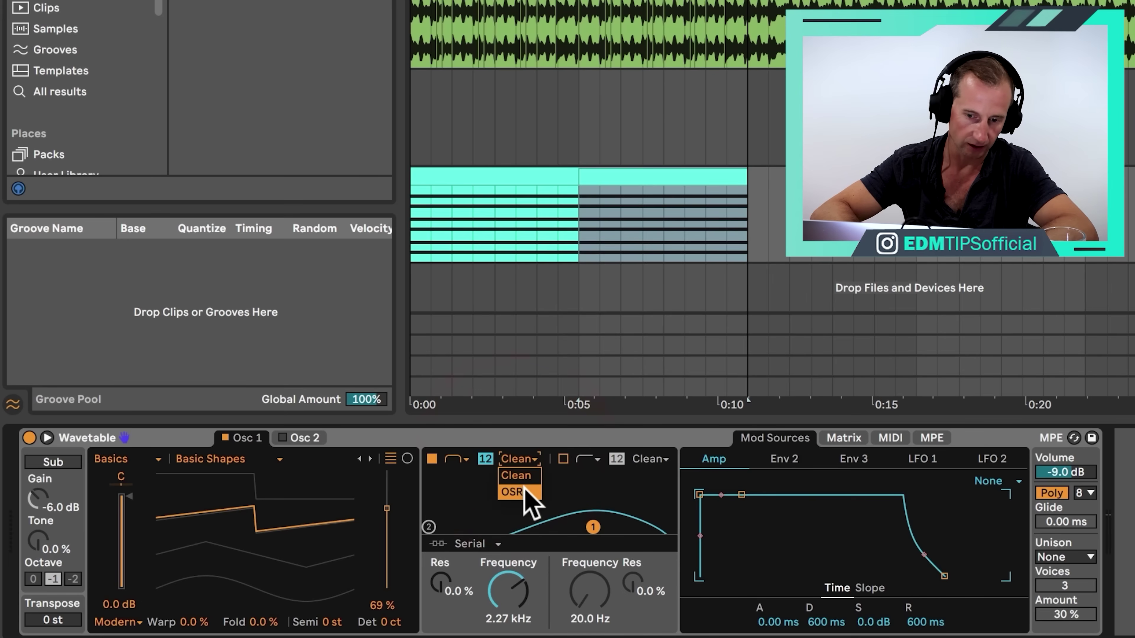
{"action": "left_click", "coordinate": [528, 492]}
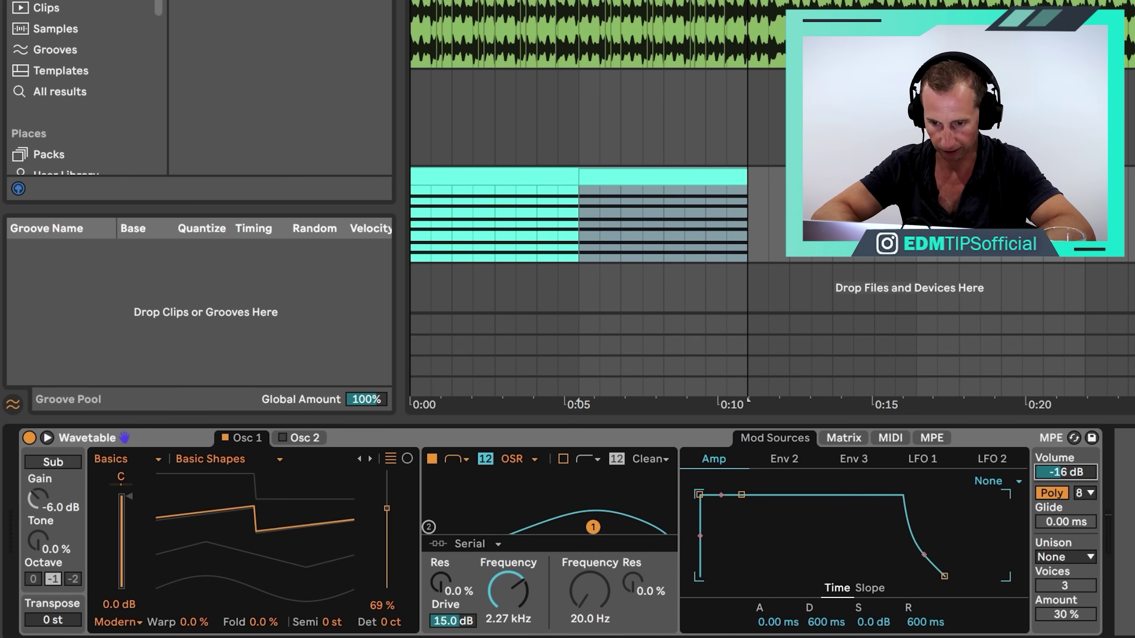
Step: Lower Wavetable's volume to -17 dB and raise filter 1's resonance to about 104% while listening
{"action": "key", "text": "space"}
{"action": "left_click_drag", "start_coordinate": [1074, 469], "coordinate": [1068, 469]}
{"action": "key", "text": "space"}
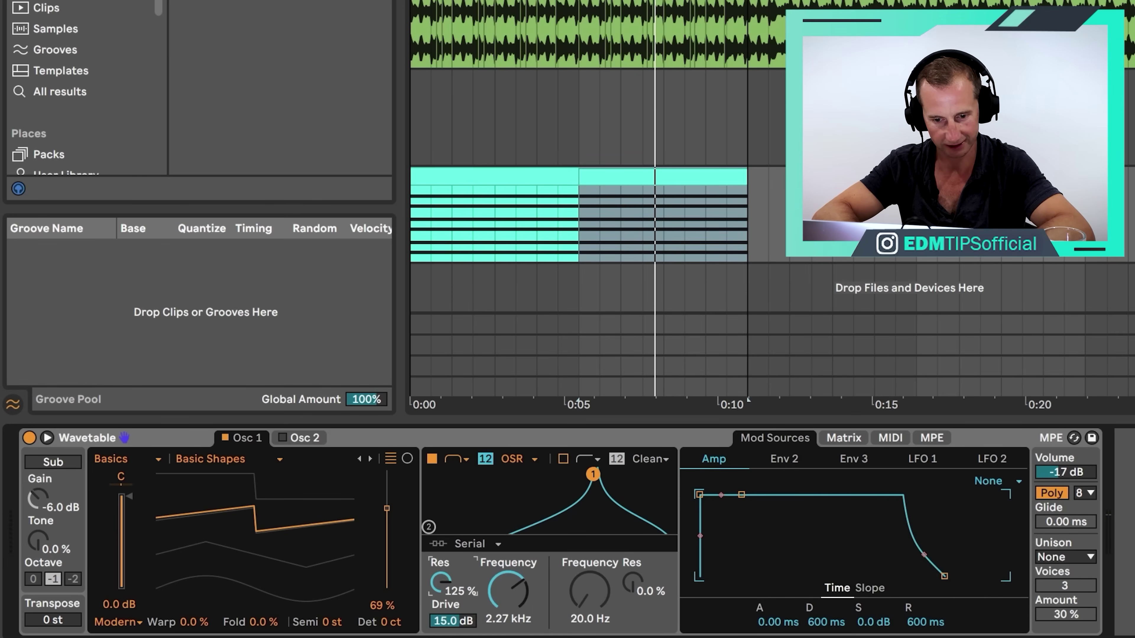
{"action": "left_click_drag", "start_coordinate": [448, 586], "coordinate": [448, 591]}
{"action": "key", "text": "space"}
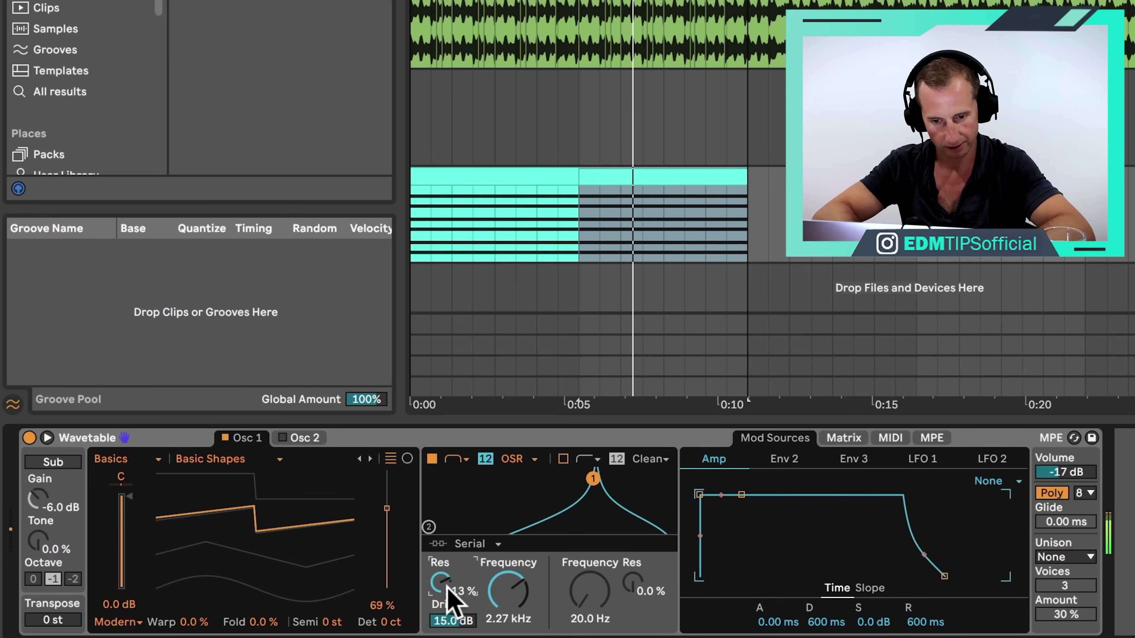
Step: Sweep filter 1's frequency to about 4.15 kHz and listen to the Pad
{"action": "key", "text": "space"}
{"action": "mouse_move", "coordinate": [508, 590]}
{"action": "left_mouse_down"}
{"action": "mouse_move", "coordinate": [508, 567]}
{"action": "mouse_move", "coordinate": [508, 623]}
{"action": "mouse_move", "coordinate": [501, 601]}
{"action": "left_mouse_up"}
{"action": "key", "text": "space"}
{"action": "key", "text": "space"}
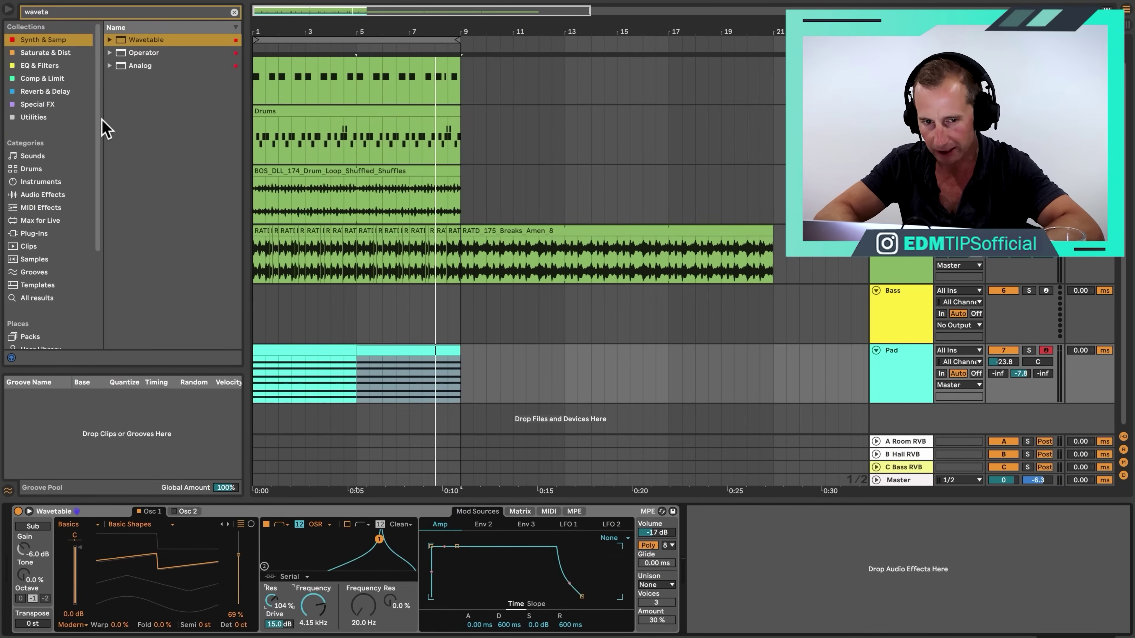
Step: Show the full Comp & Limit collection in the browser and sweep the Pad's filter 1 frequency down to about 181 Hz
{"action": "left_click", "coordinate": [63, 80]}
{"action": "left_click", "coordinate": [234, 12]}
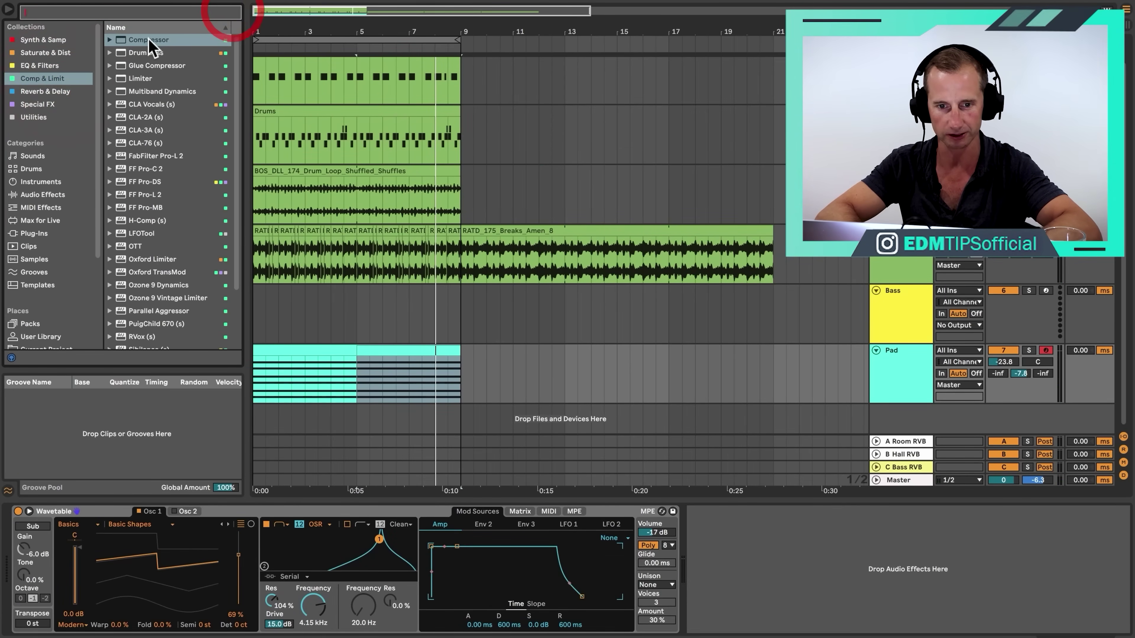
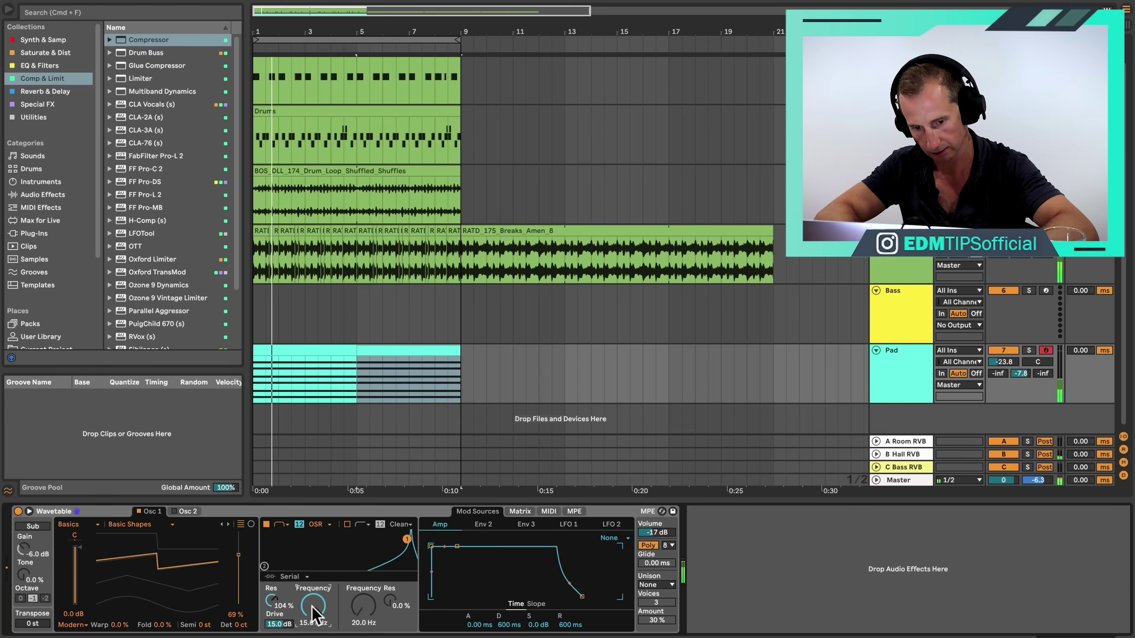
{"action": "left_click_drag", "start_coordinate": [313, 606], "coordinate": [313, 637]}
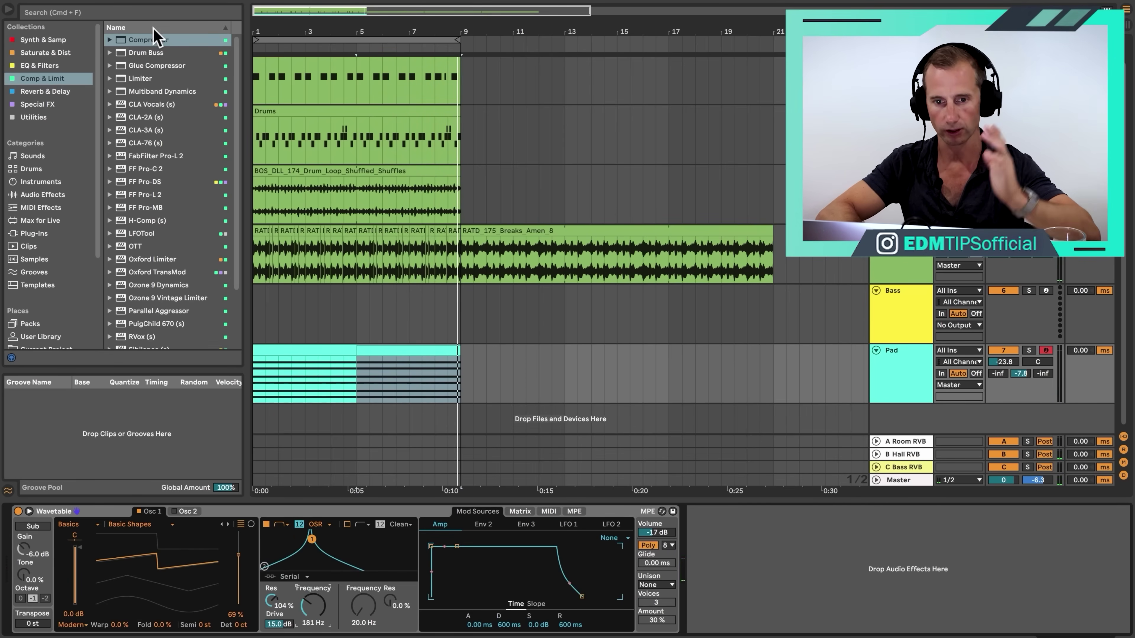
Step: Add a Compressor after Wavetable on the Pad track and, with filter 1 at about 435 Hz, set its threshold to about -15.3 dB
{"action": "left_click_drag", "start_coordinate": [150, 40], "coordinate": [779, 562]}
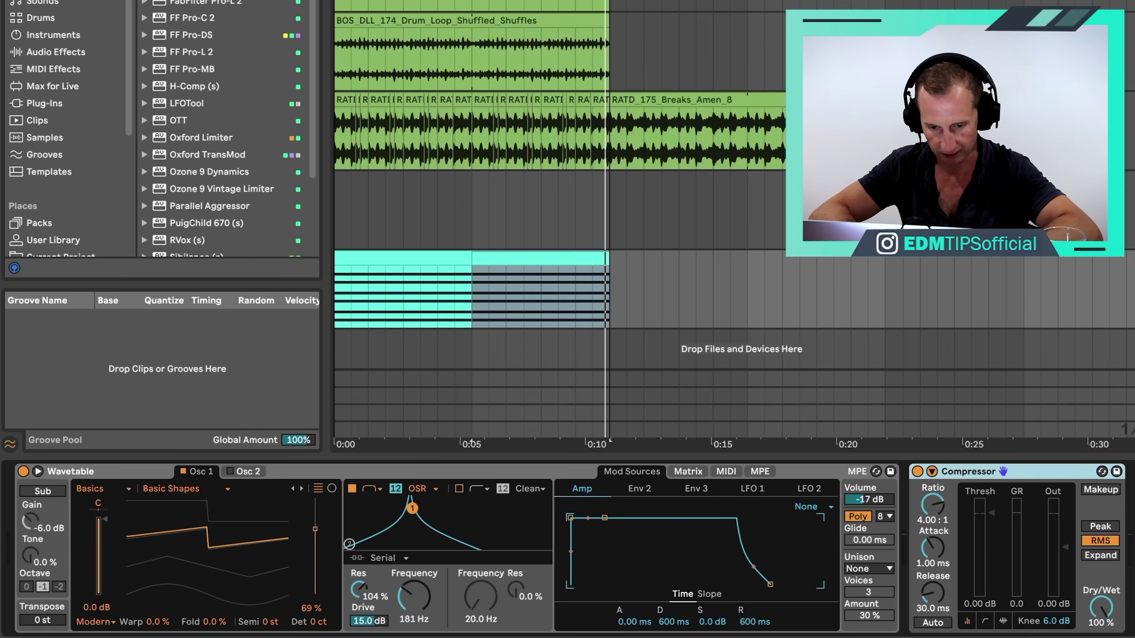
{"action": "left_click_drag", "start_coordinate": [313, 606], "coordinate": [313, 606]}
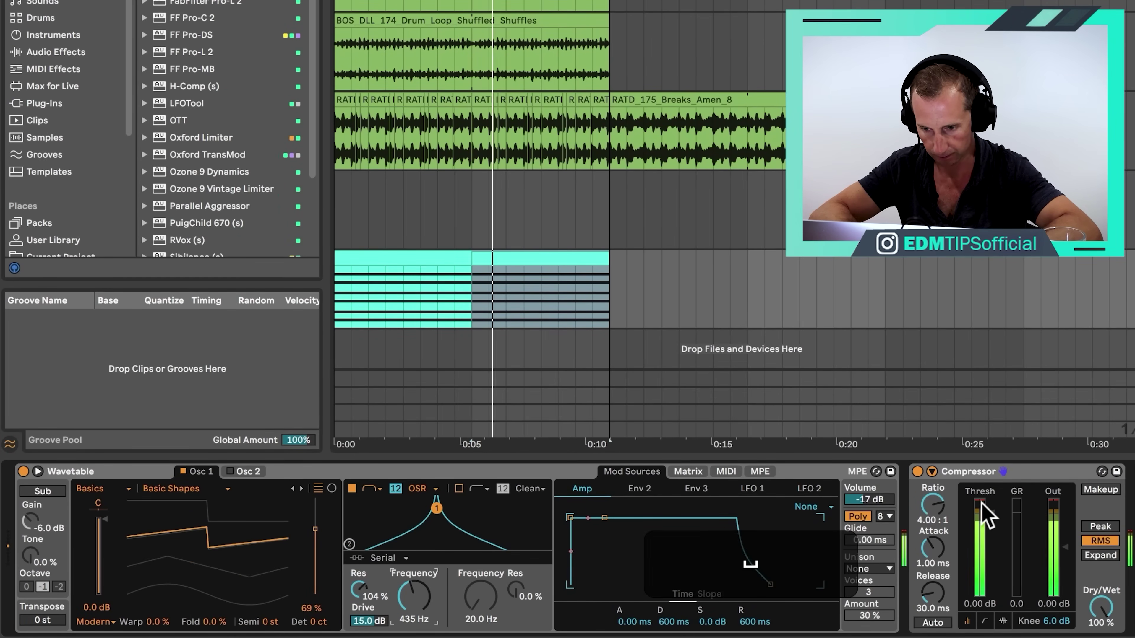
{"action": "left_click_drag", "start_coordinate": [983, 513], "coordinate": [990, 550]}
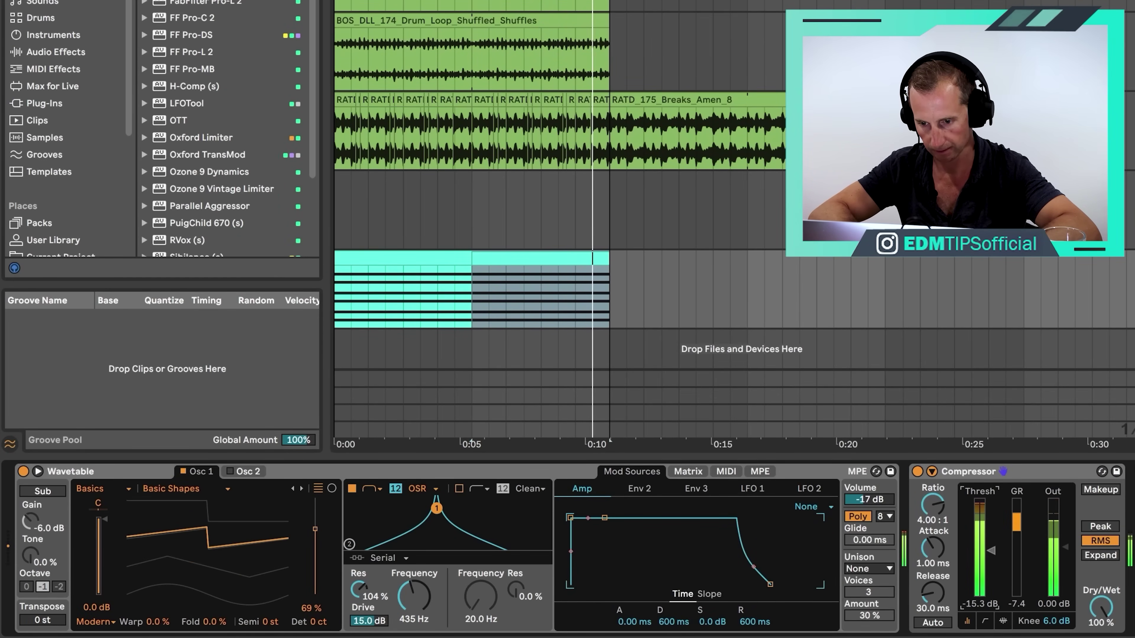
Step: Sweep filter 1's frequency up to about 8 kHz and back down to about 202 Hz, and save the project
{"action": "left_click_drag", "start_coordinate": [391, 586], "coordinate": [391, 501]}
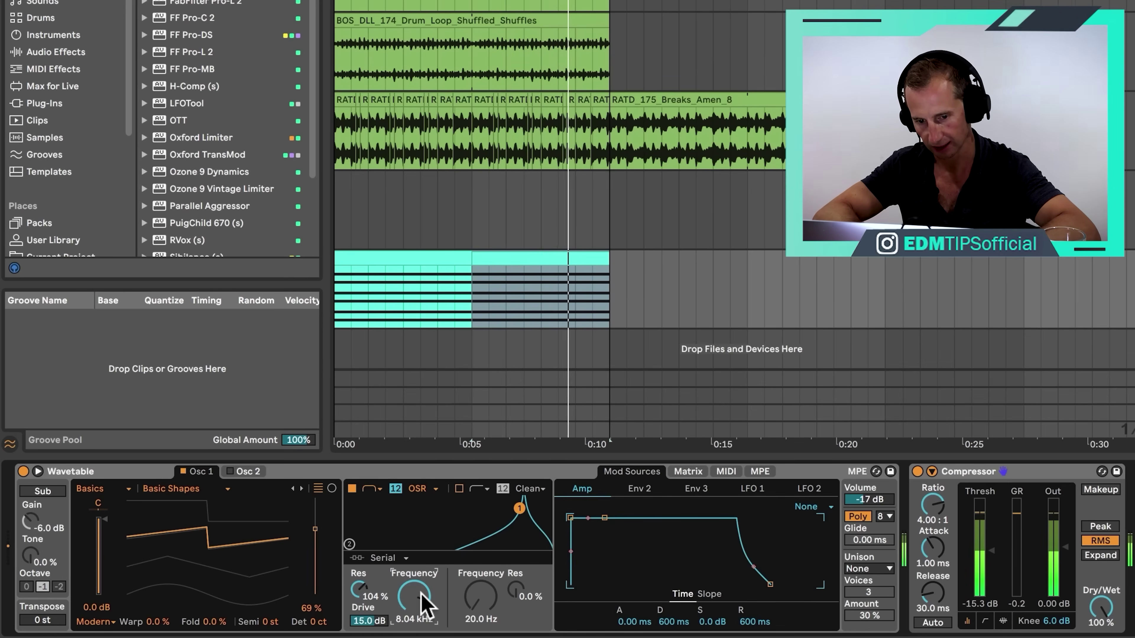
{"action": "mouse_move", "coordinate": [413, 596]}
{"action": "left_mouse_down"}
{"action": "mouse_move", "coordinate": [413, 636]}
{"action": "mouse_move", "coordinate": [413, 606]}
{"action": "left_mouse_up"}
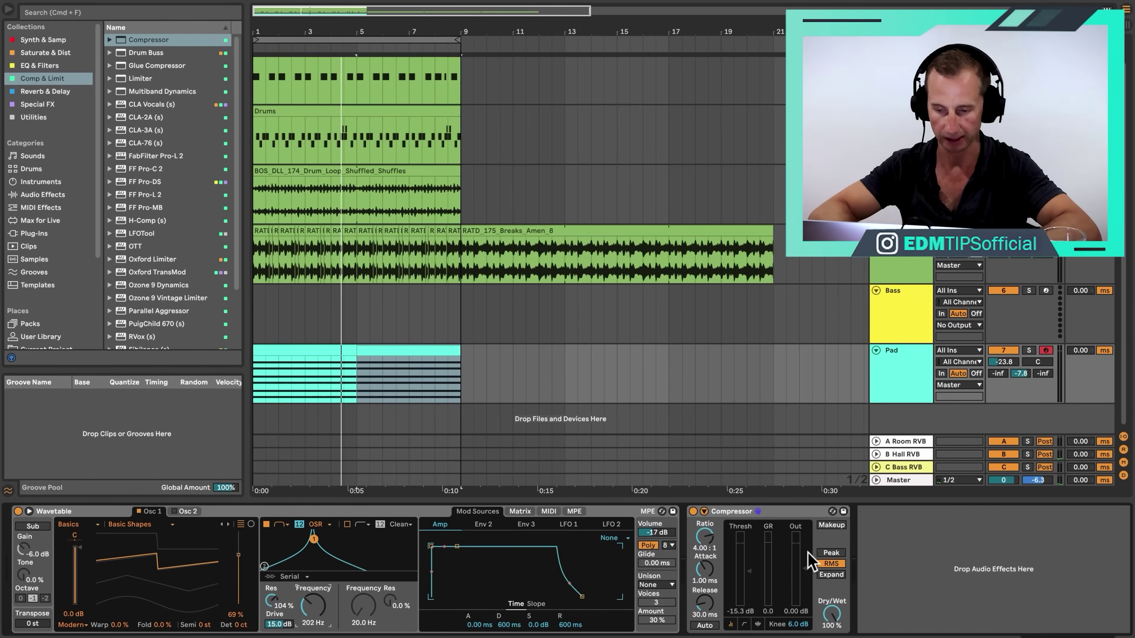
{"action": "key", "text": "super+s"}
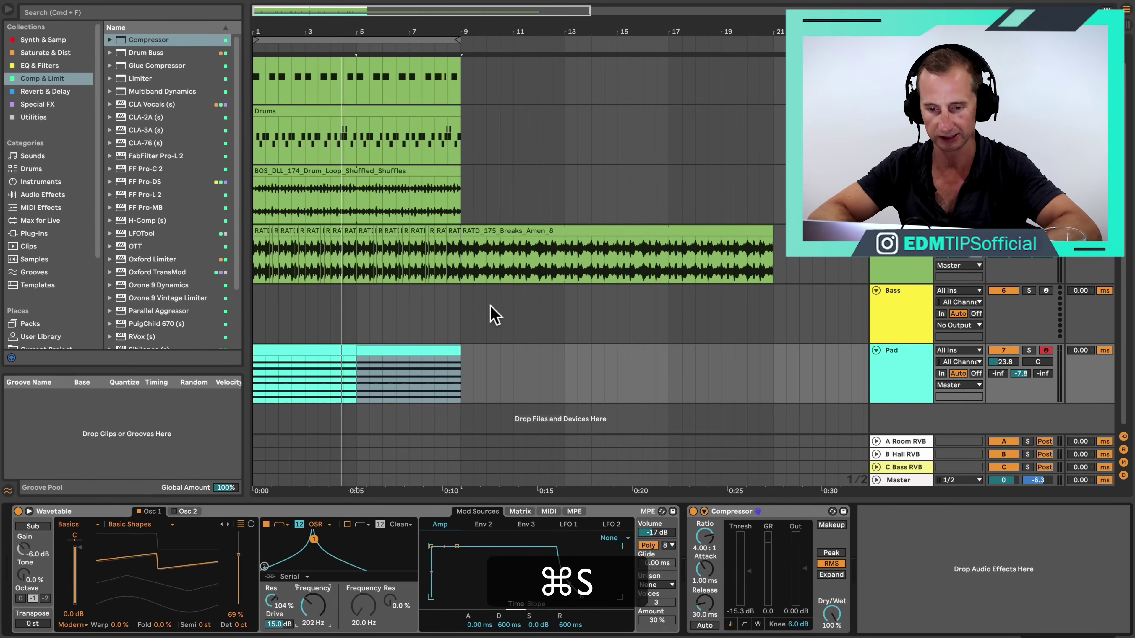
Step: Fold the Kicks, Drums, Shuffle, Amen, Bass and Pad tracks in the arrangement
{"action": "scroll", "coordinate": [541, 237], "scroll_direction": "up", "scroll_amount": 2}
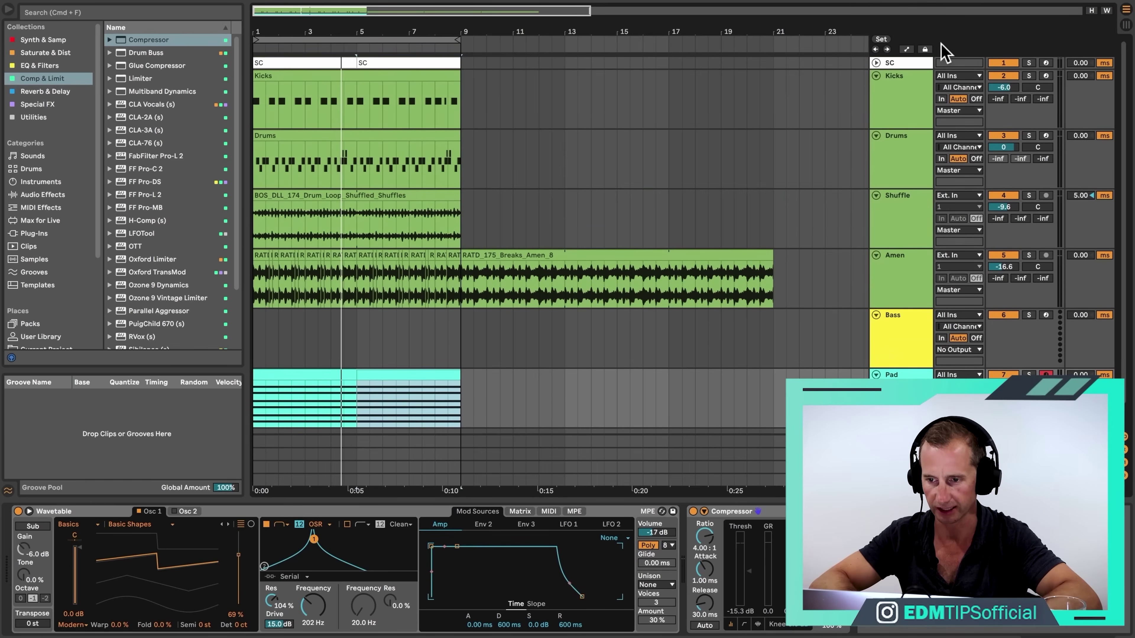
{"action": "left_click", "coordinate": [876, 76]}
{"action": "left_click", "coordinate": [875, 88]}
{"action": "left_click", "coordinate": [875, 101]}
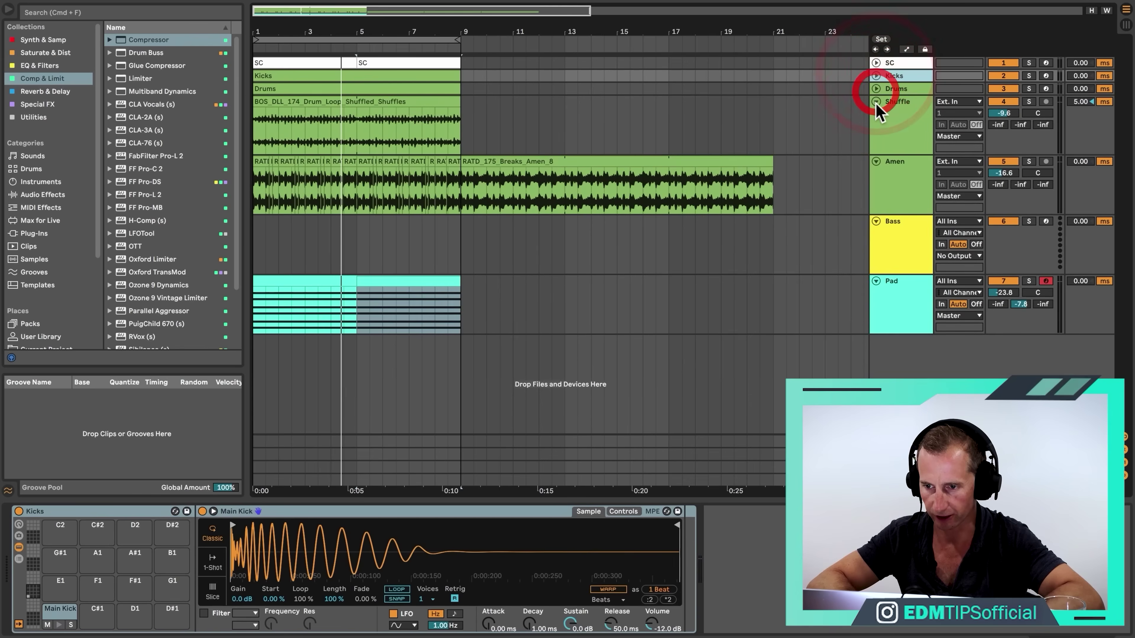
{"action": "left_click", "coordinate": [876, 114]}
{"action": "left_click", "coordinate": [875, 127]}
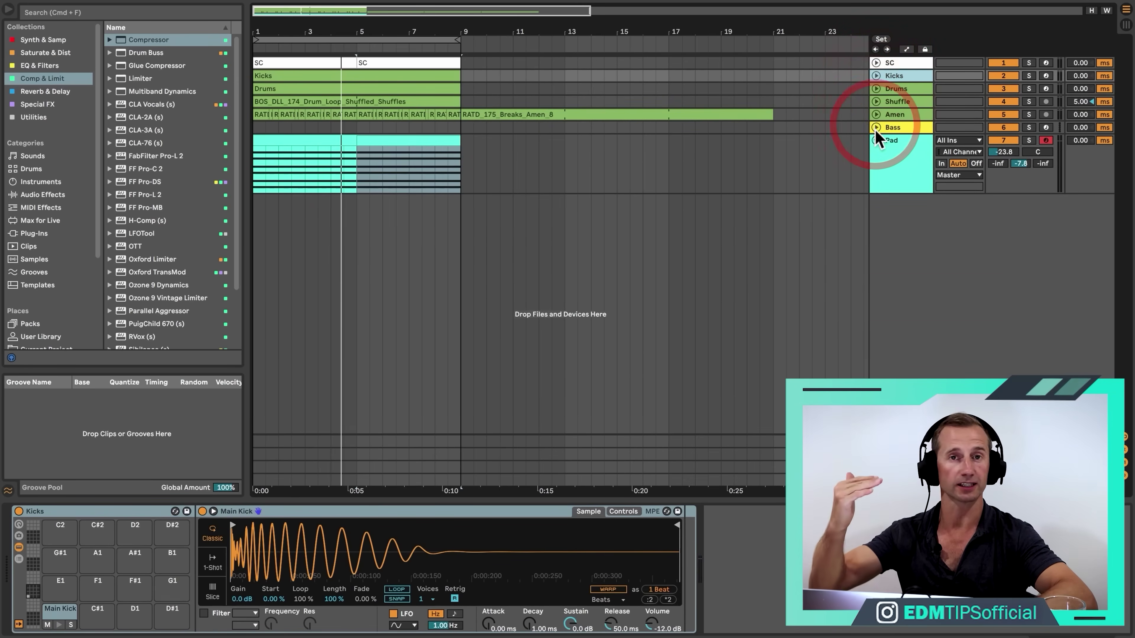
{"action": "left_click", "coordinate": [875, 139]}
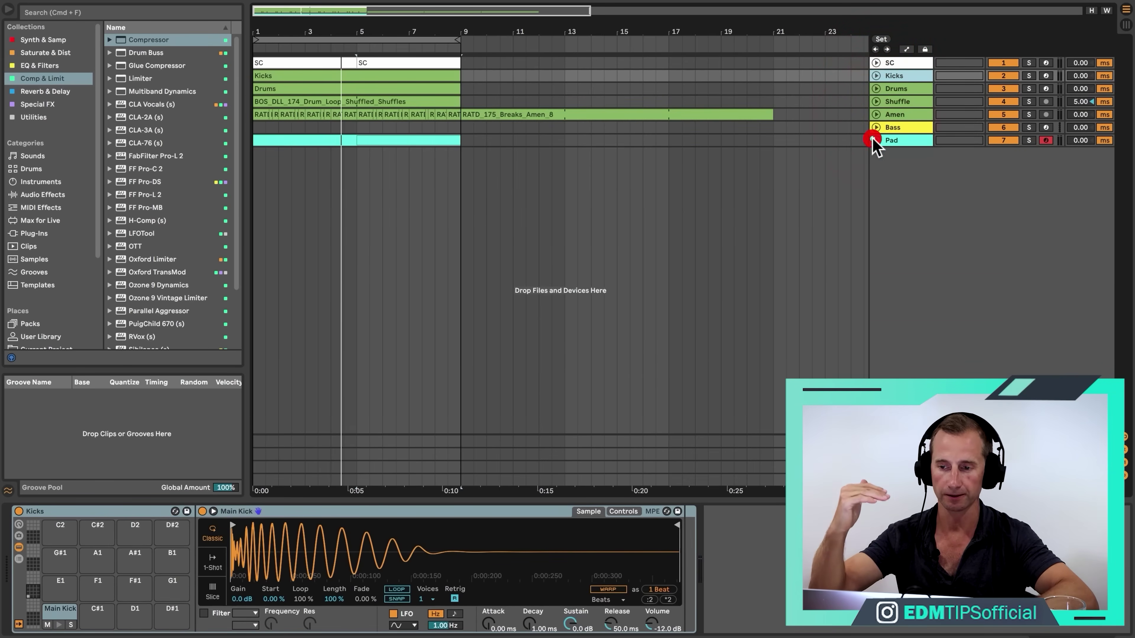
Step: Unfold the SC track and open its first clip to examine the sidechain trigger notes
{"action": "left_click", "coordinate": [876, 62]}
{"action": "left_click_drag", "start_coordinate": [265, 34], "coordinate": [255, 32]}
{"action": "double_click", "coordinate": [312, 71]}
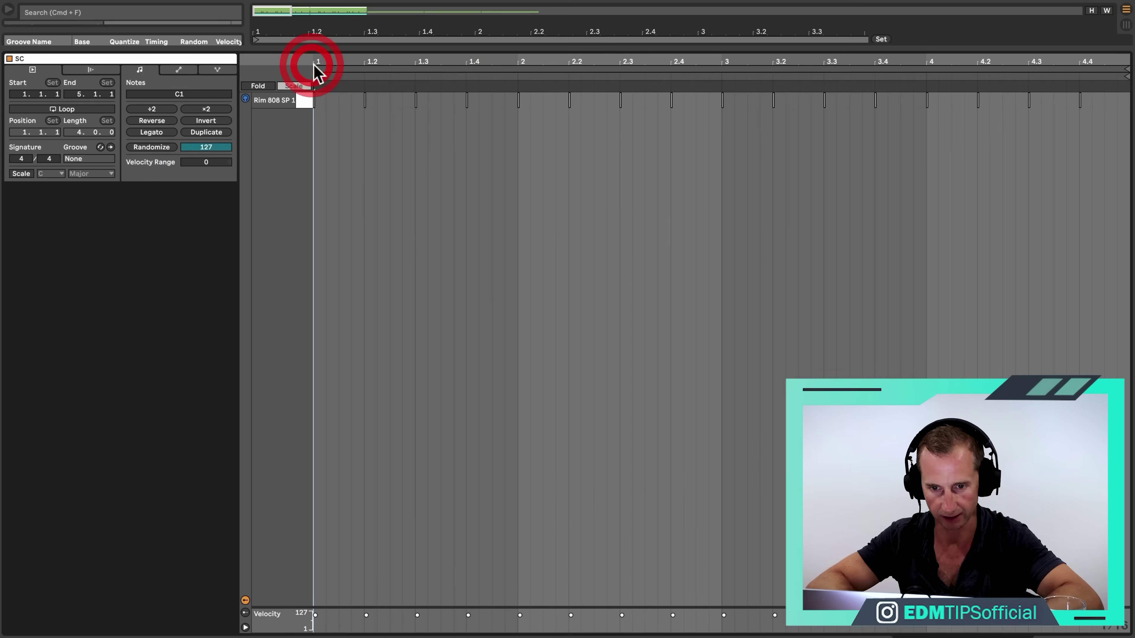
Step: Enlarge the arrangement above the note editor and delete the repeated trigger notes from the SC clip
{"action": "left_click_drag", "start_coordinate": [379, 48], "coordinate": [380, 289]}
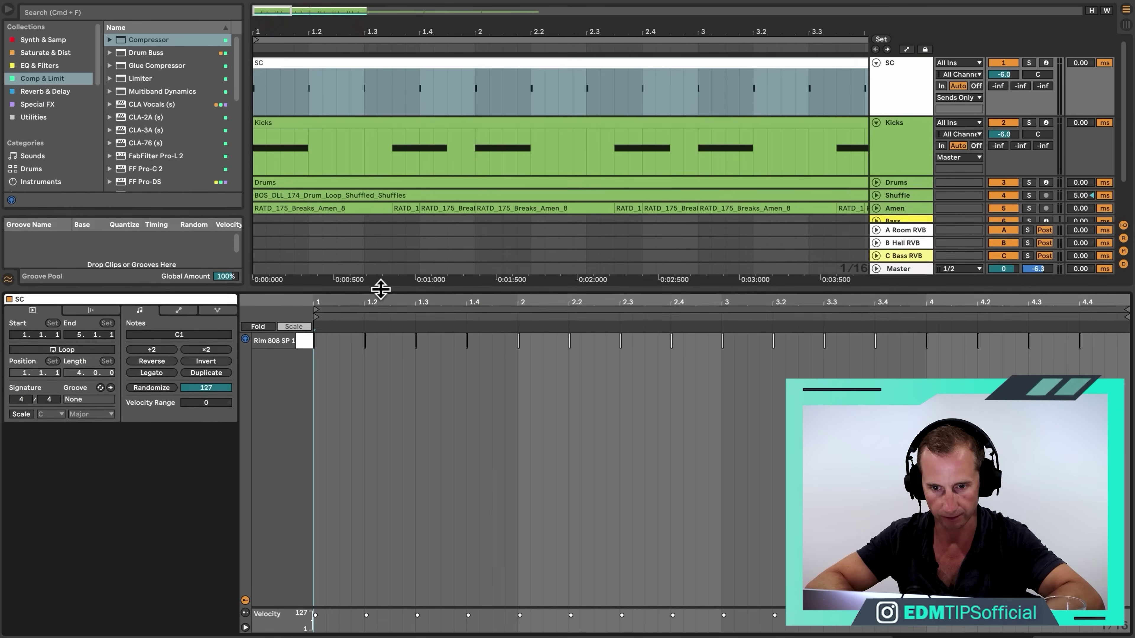
{"action": "left_click_drag", "start_coordinate": [352, 344], "coordinate": [1131, 334]}
{"action": "key", "text": "BackSpace"}
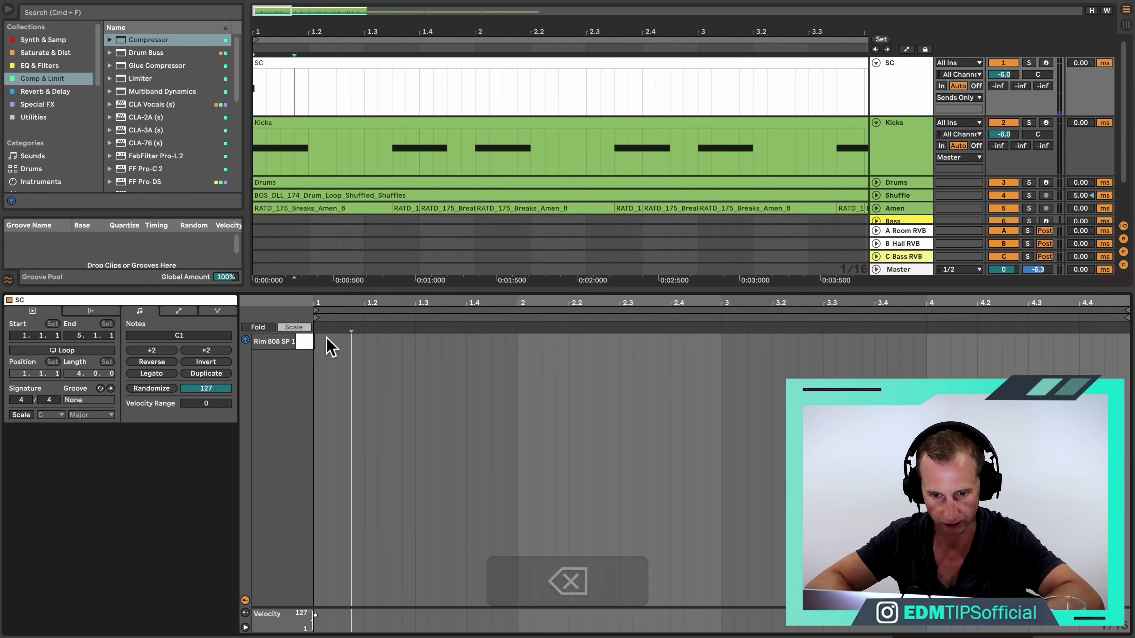
Step: Add a sixteenth-long C1 trigger at the SC clip's start and copy it to the other kick hits in bars 1 and 2
{"action": "double_click", "coordinate": [320, 344]}
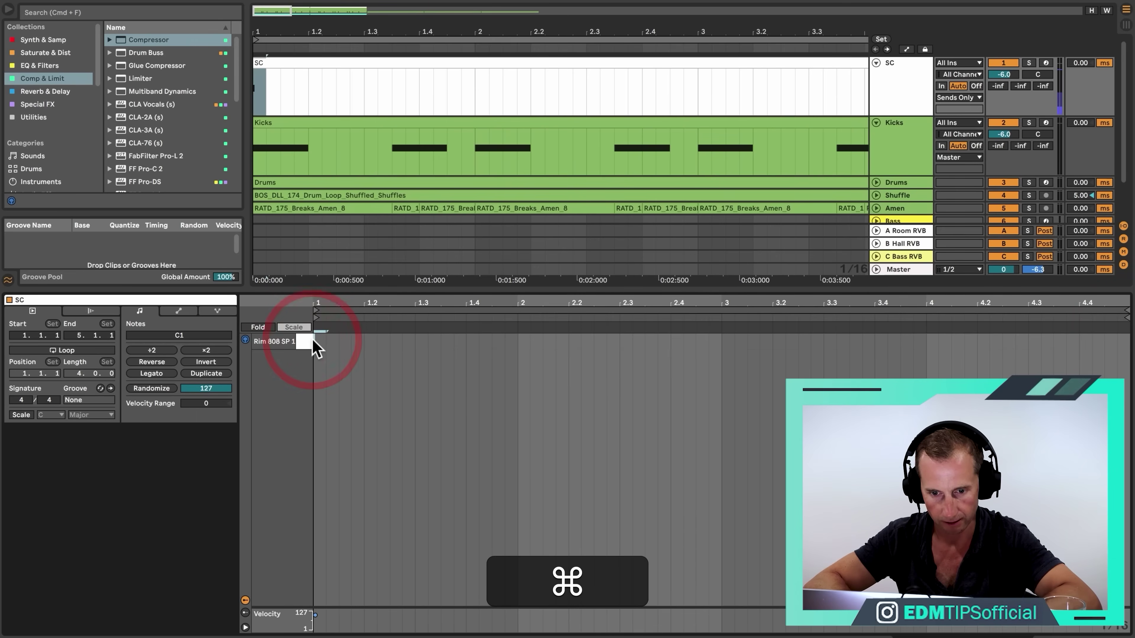
{"action": "key", "text": "ctrl+BackSpace"}
{"action": "left_click", "coordinate": [319, 342]}
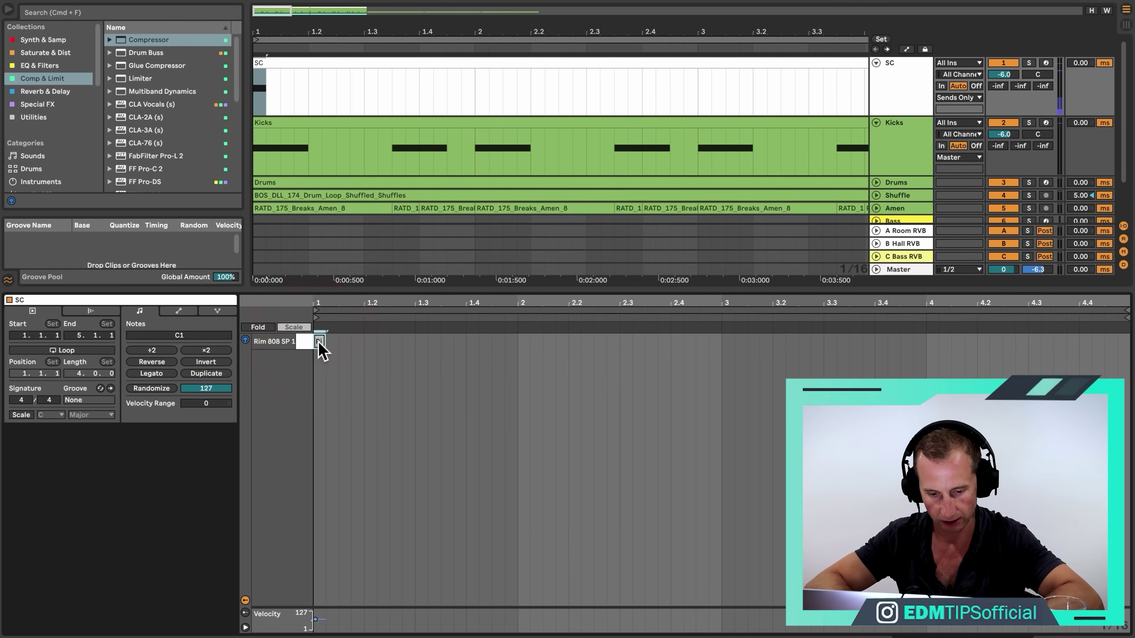
{"action": "left_click_drag", "start_coordinate": [319, 345], "coordinate": [523, 346]}
{"action": "left_click_drag", "start_coordinate": [523, 344], "coordinate": [645, 345]}
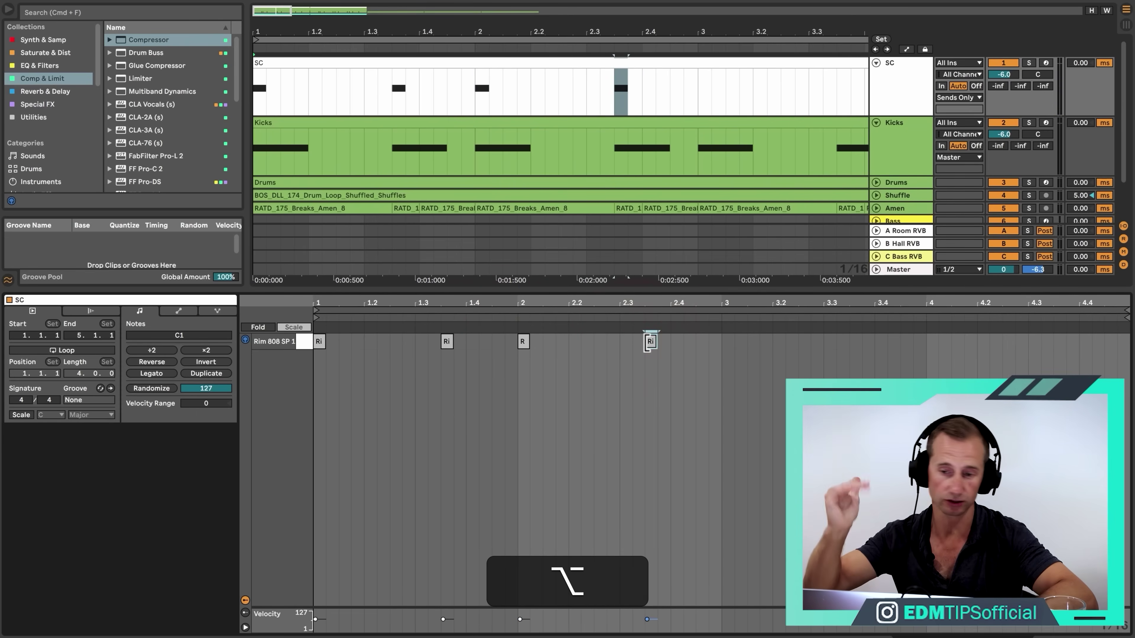
{"action": "key", "text": "alt"}
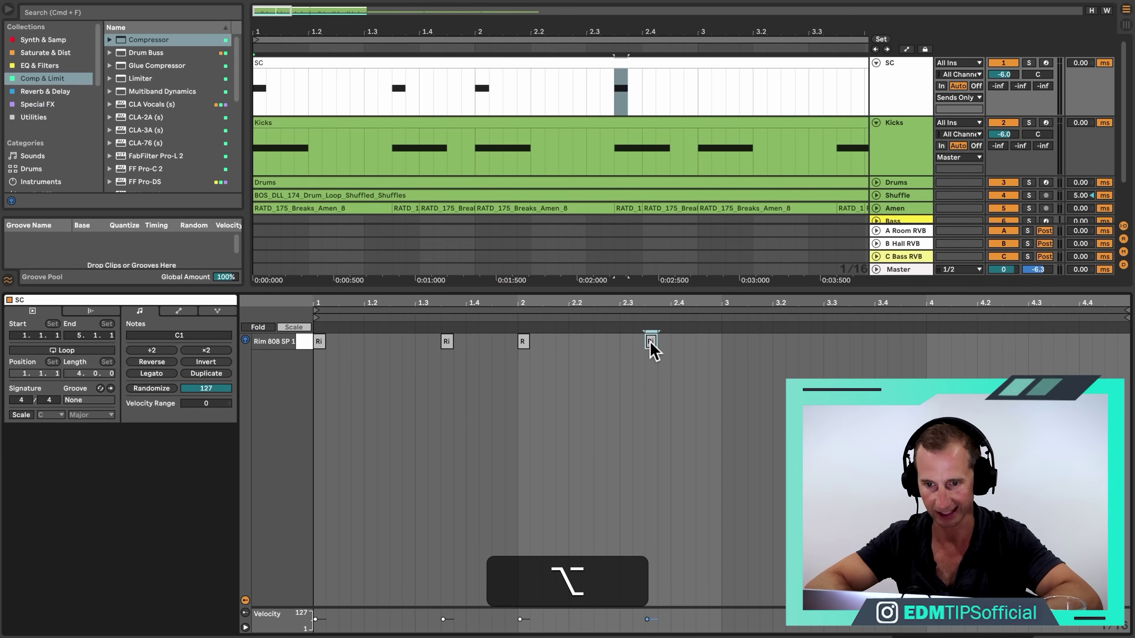
Step: Duplicate the two-bar SC trigger pattern so it fills the track up to bar 9
{"action": "left_click_drag", "start_coordinate": [717, 343], "coordinate": [309, 344]}
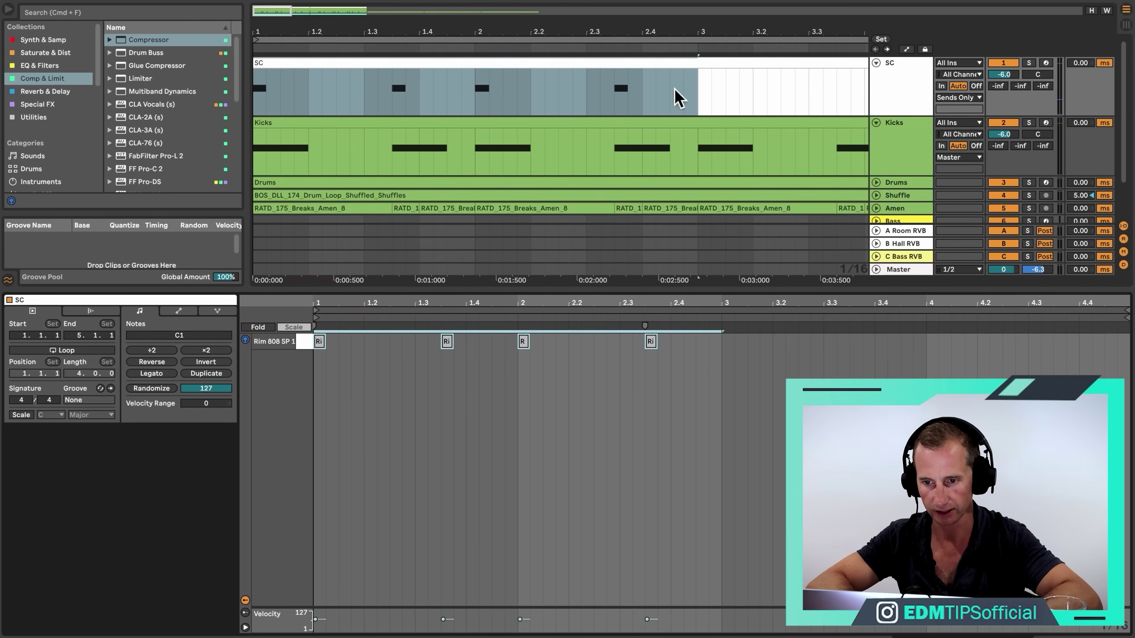
{"action": "left_click_drag", "start_coordinate": [680, 33], "coordinate": [670, 13]}
{"action": "key", "text": "super+d"}
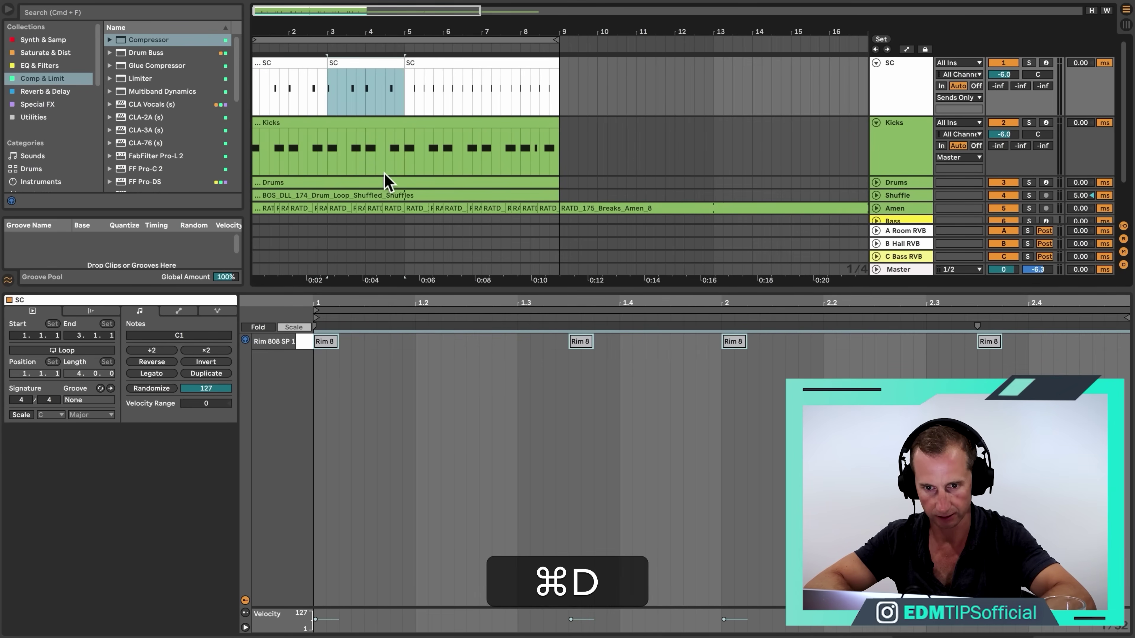
{"action": "left_click", "coordinate": [312, 61], "text": "shift+super"}
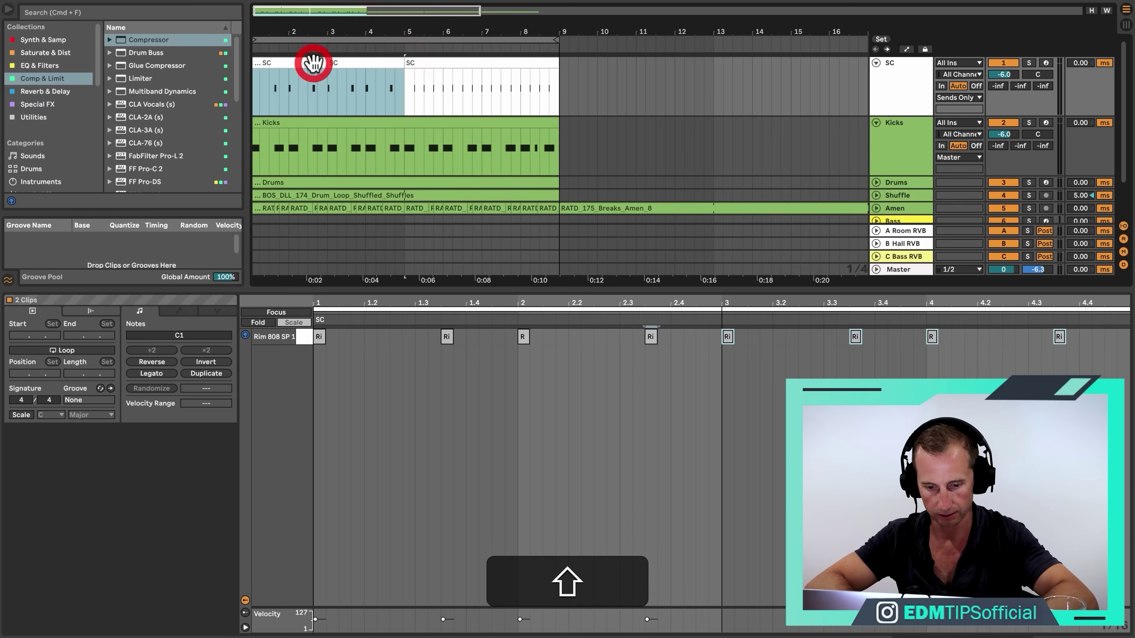
{"action": "key", "text": "shift+super+d"}
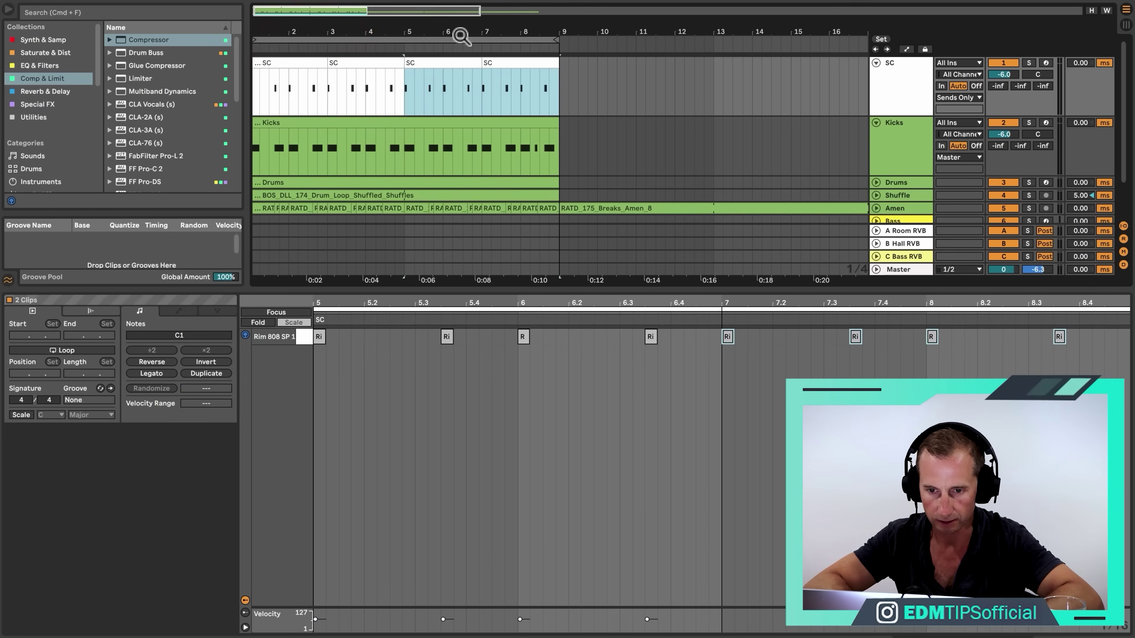
Step: In the last SC clip, copy the final trigger note to 2.2.3 to match the extra short kick
{"action": "left_click_drag", "start_coordinate": [458, 35], "coordinate": [459, 68]}
{"action": "left_click", "coordinate": [766, 85]}
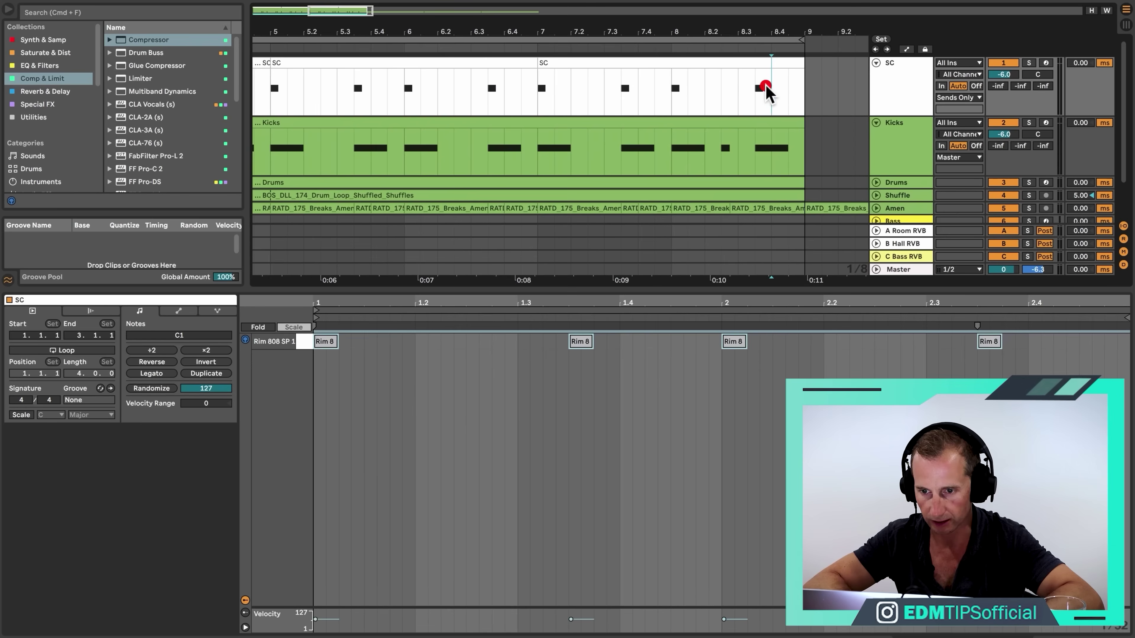
{"action": "left_click", "coordinate": [974, 347]}
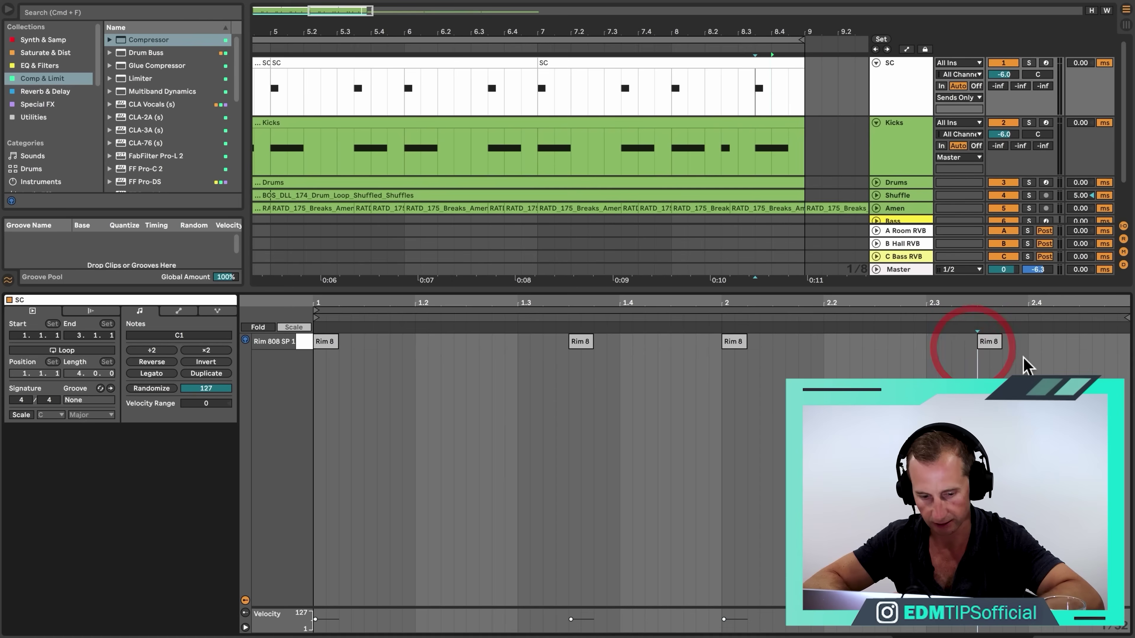
{"action": "left_click", "coordinate": [1002, 358], "text": "alt"}
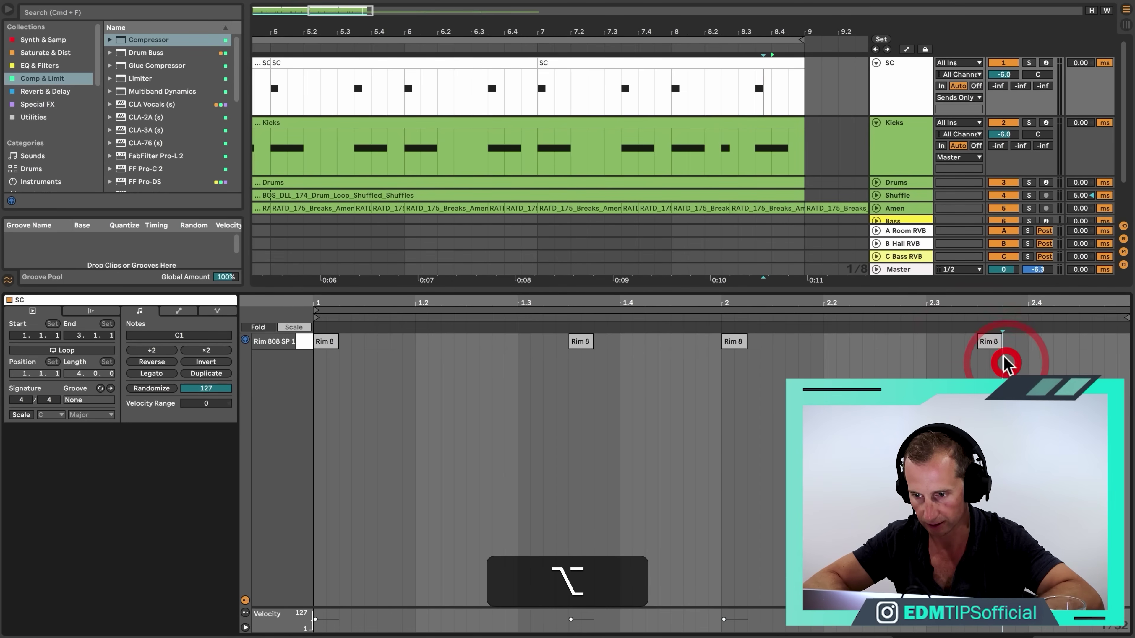
{"action": "left_click_drag", "start_coordinate": [994, 347], "coordinate": [918, 350]}
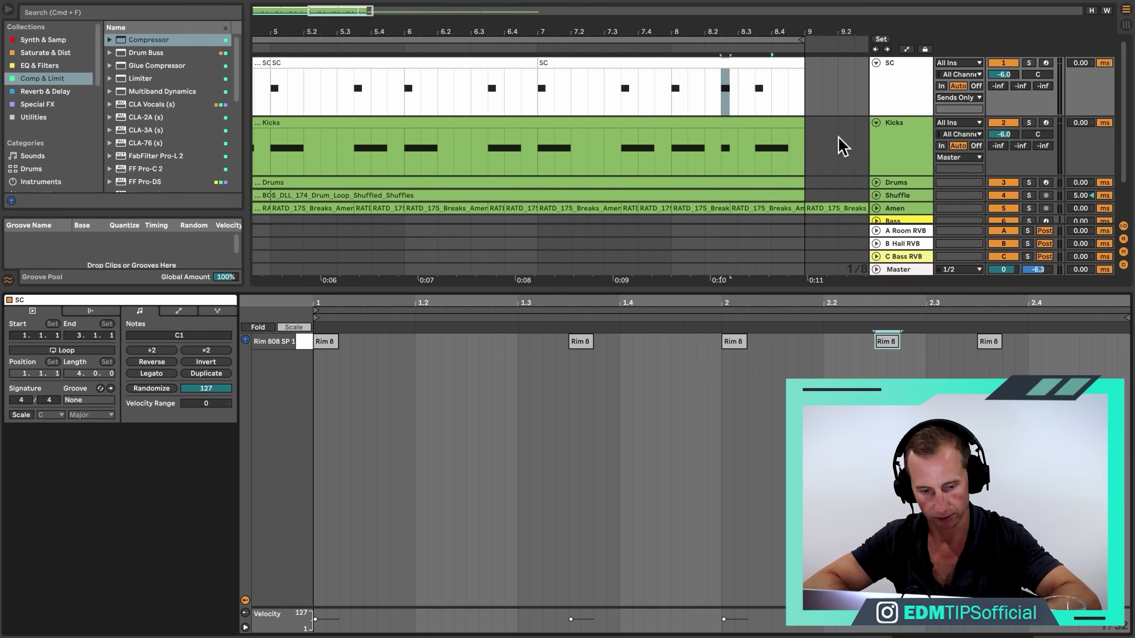
Step: Add a second Compressor at the end of the Pad track's device chain and collapse the first Compressor
{"action": "key", "text": "shift+Tab"}
{"action": "left_click", "coordinate": [898, 234]}
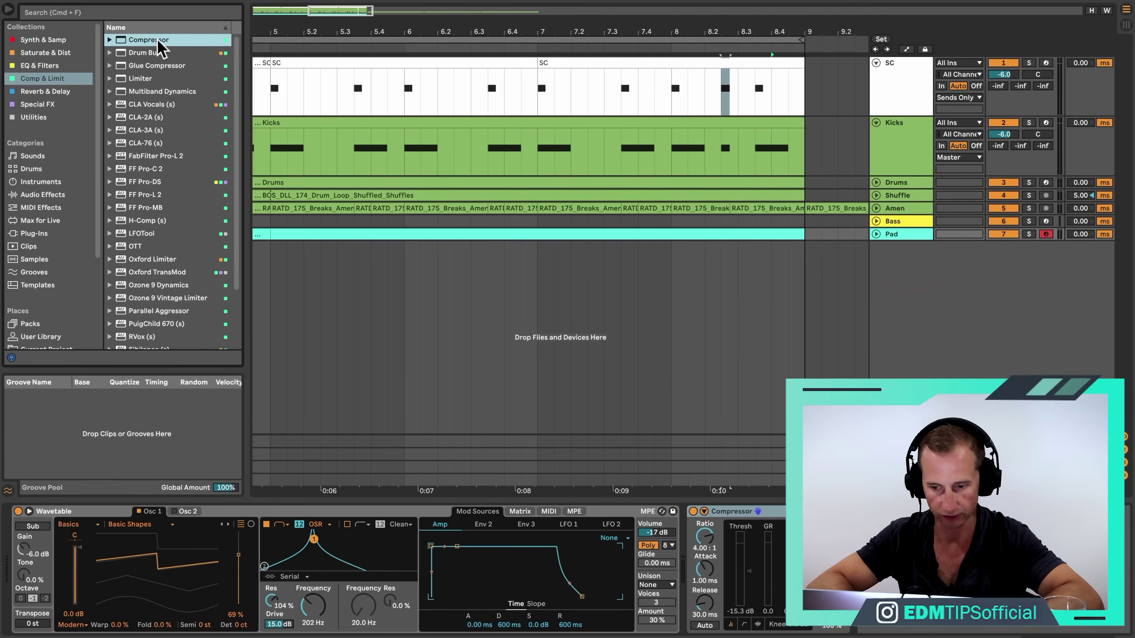
{"action": "left_click_drag", "start_coordinate": [159, 41], "coordinate": [900, 533]}
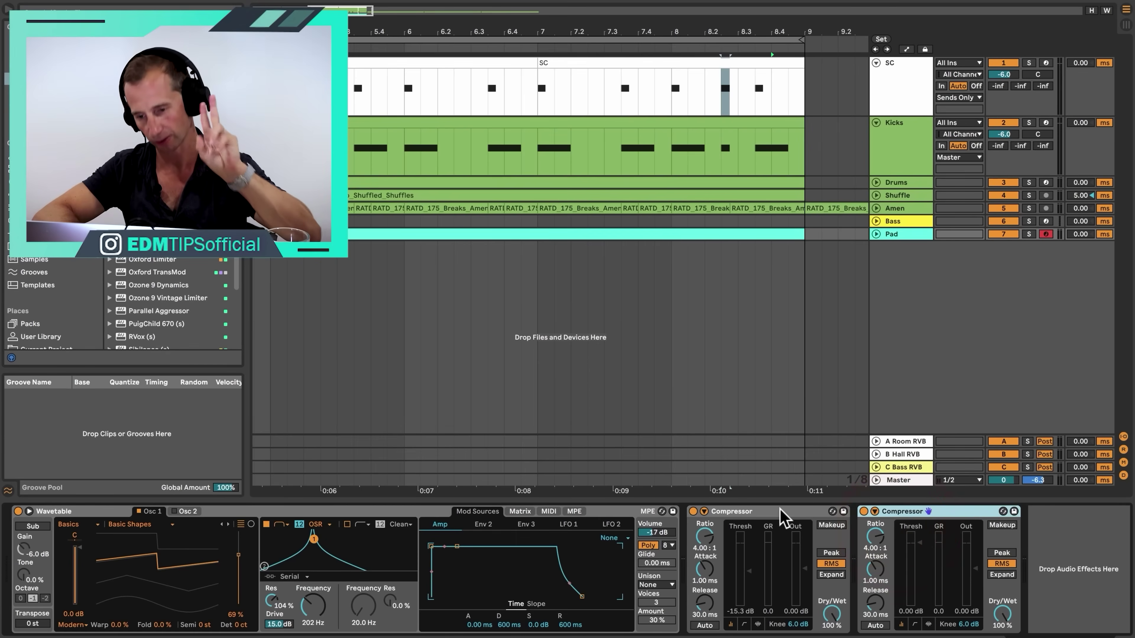
{"action": "double_click", "coordinate": [778, 511]}
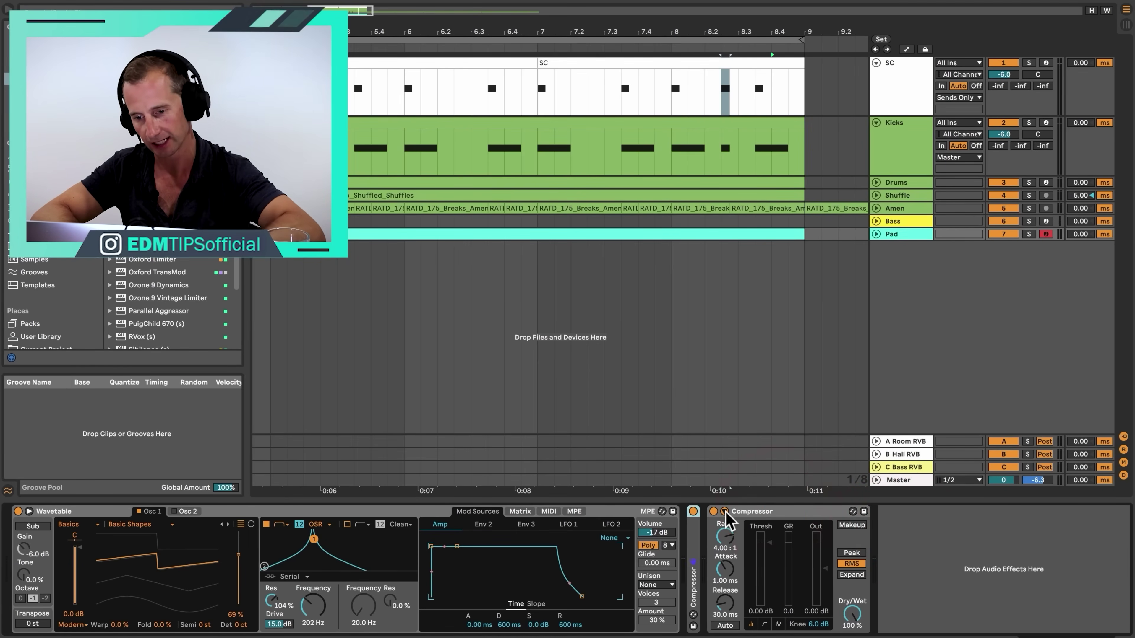
Step: Enable sidechain on the Pad's second Compressor and choose SC as its audio source
{"action": "left_click", "coordinate": [725, 512]}
{"action": "left_click", "coordinate": [729, 524]}
{"action": "left_click", "coordinate": [736, 541]}
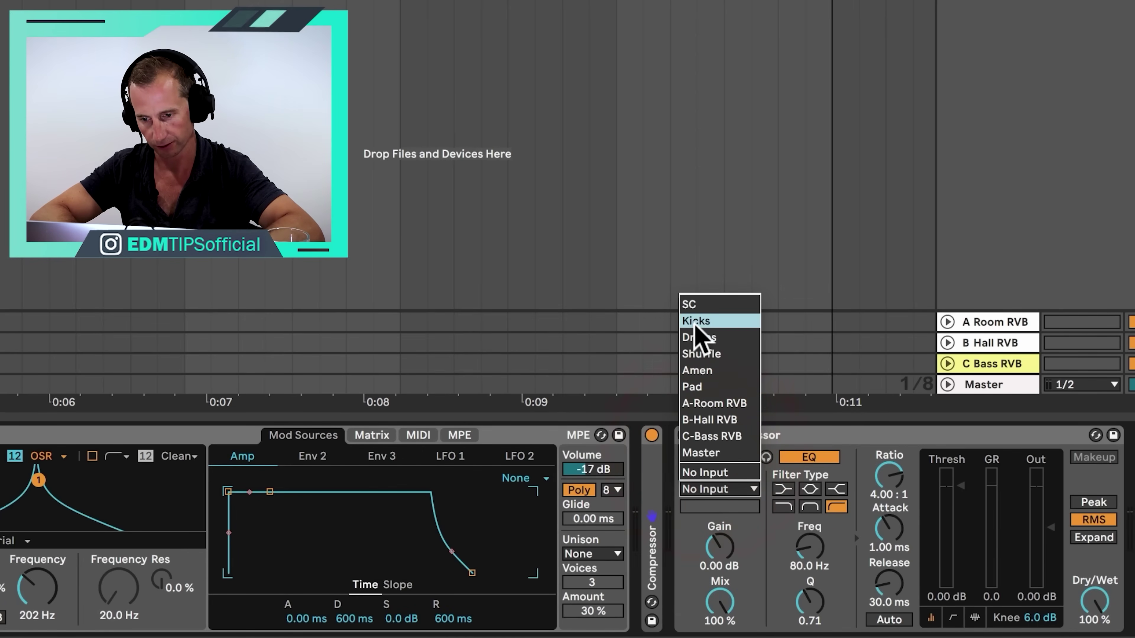
{"action": "left_click", "coordinate": [690, 304]}
Step: Play the loop, soloing the Pad as needed, and set the sidechain Compressor to threshold -inf dB, attack 0.01 ms, release 19.8 ms and ratio 1.56:1
{"action": "key", "text": "space"}
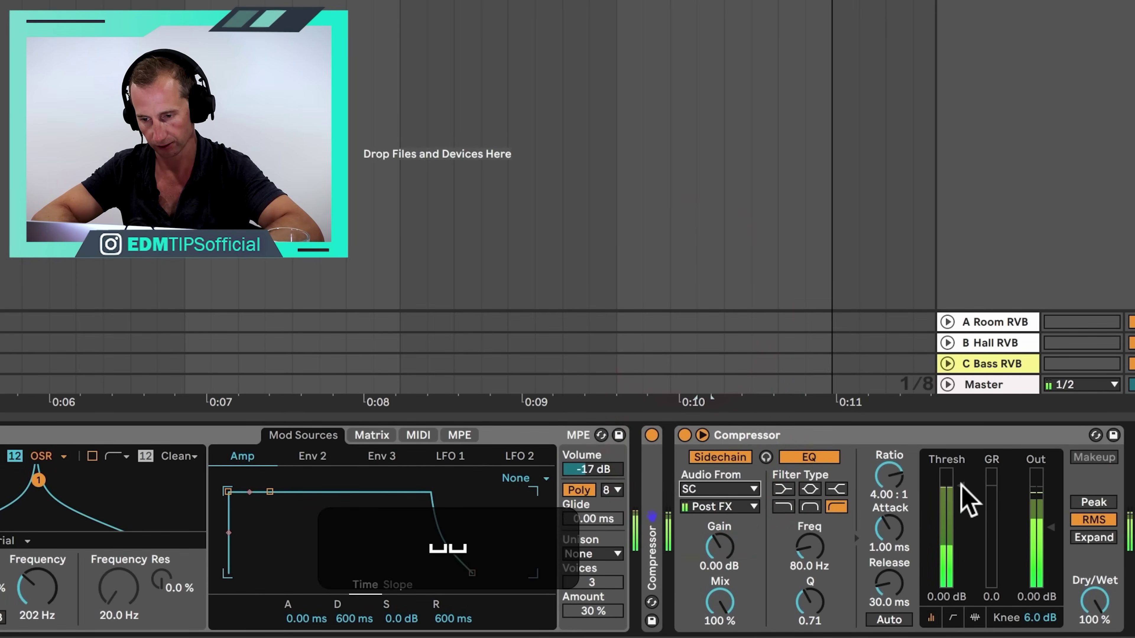
{"action": "left_click_drag", "start_coordinate": [960, 572], "coordinate": [959, 587]}
{"action": "left_click", "coordinate": [889, 534]}
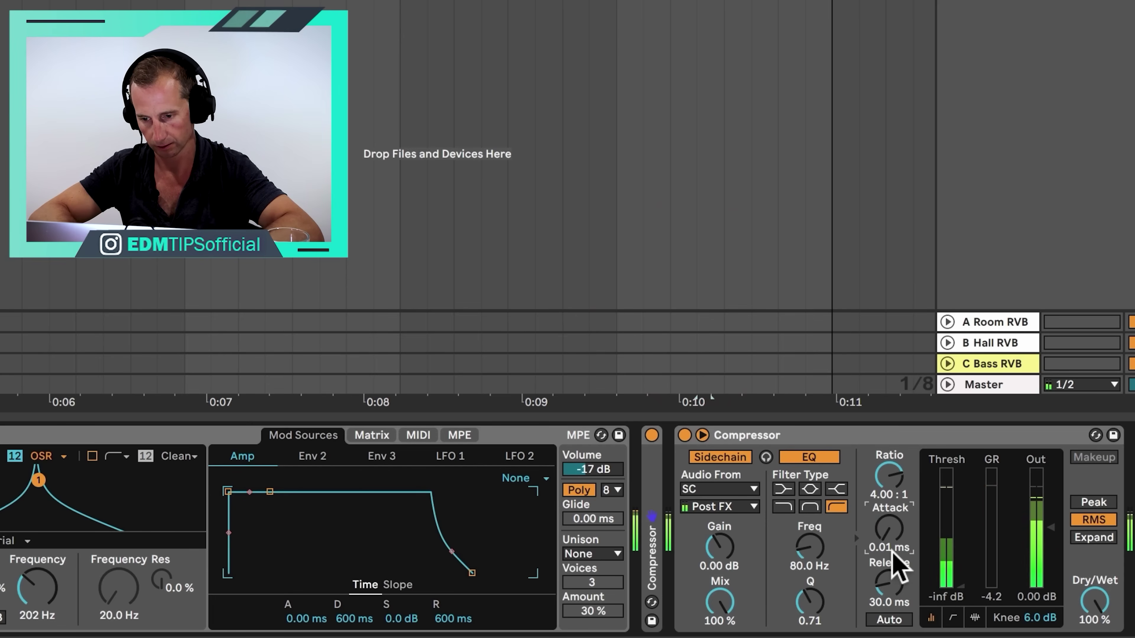
{"action": "left_click", "coordinate": [897, 567]}
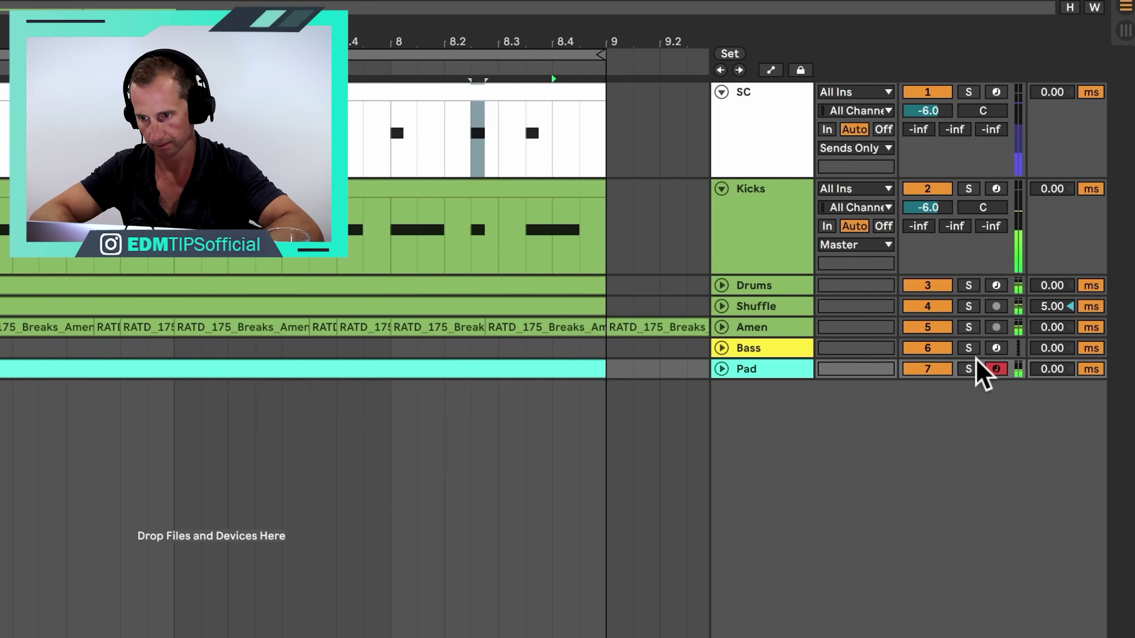
{"action": "left_click", "coordinate": [969, 369]}
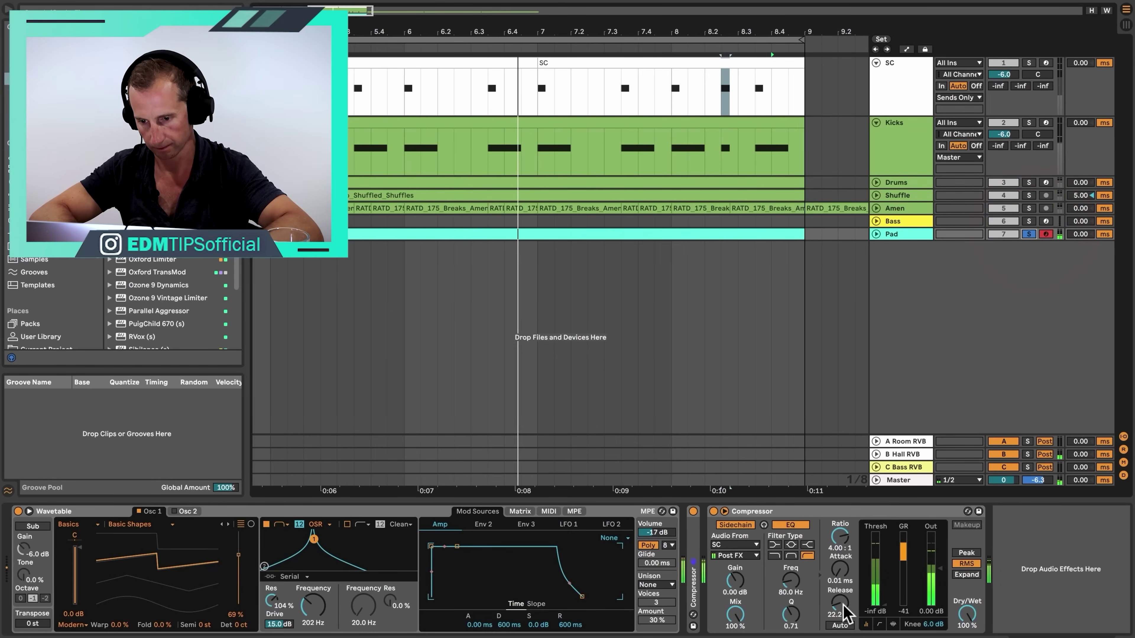
{"action": "left_click_drag", "start_coordinate": [840, 605], "coordinate": [841, 609]}
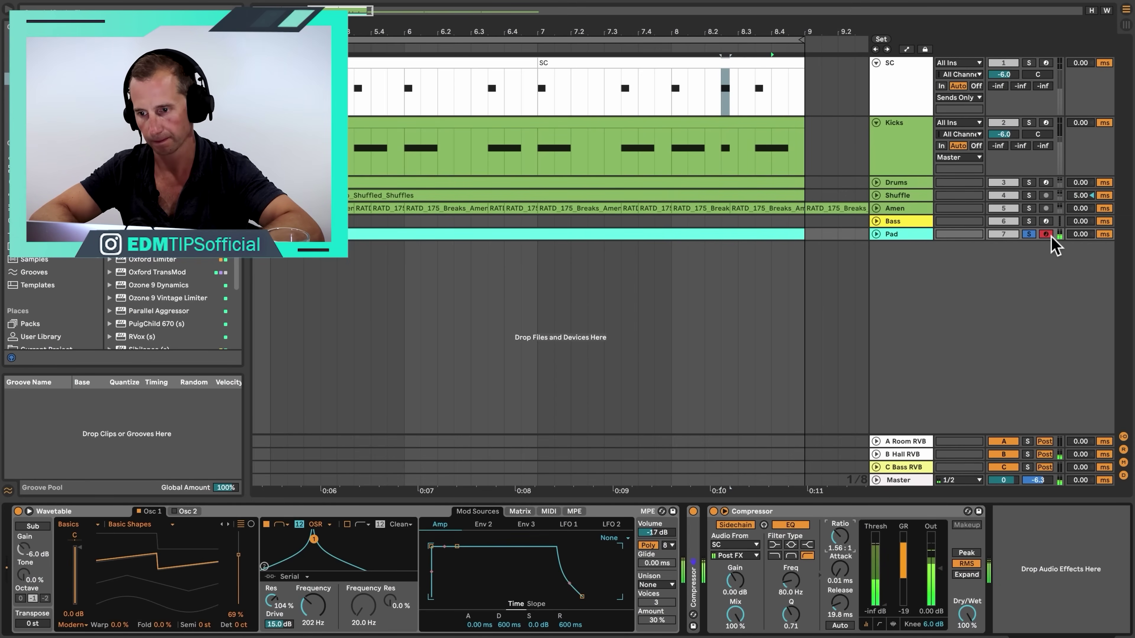
{"action": "left_click", "coordinate": [1029, 234]}
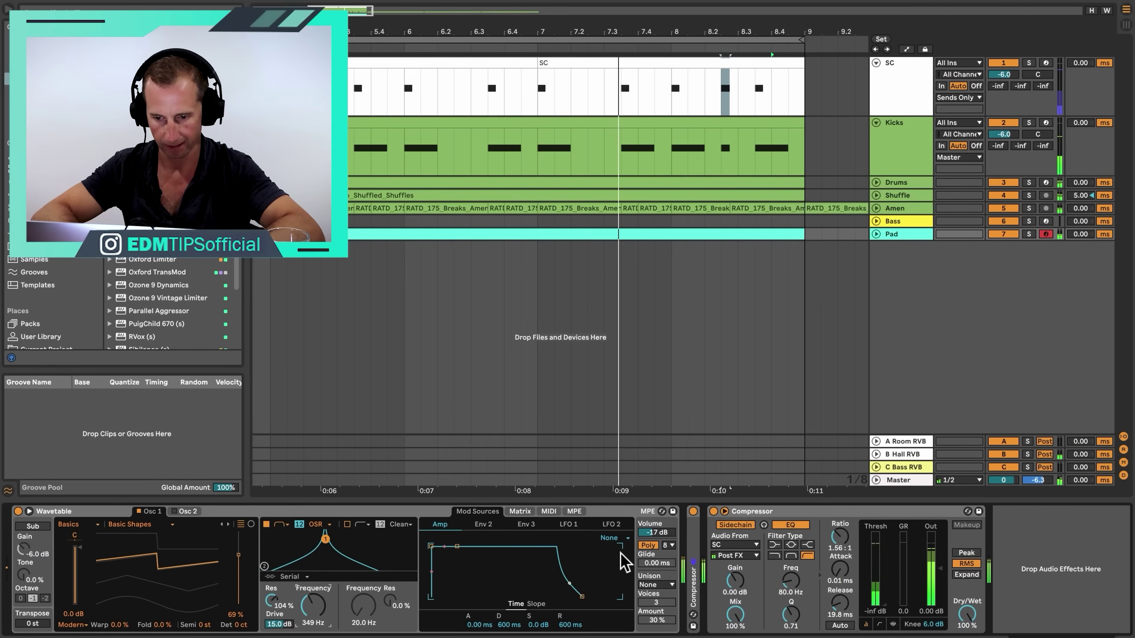
Step: Set the Pad's Wavetable unison to Classic with 4 voices, raise filter 1 to about 3.93 kHz, and save the project
{"action": "left_click", "coordinate": [656, 584]}
{"action": "left_click", "coordinate": [664, 528]}
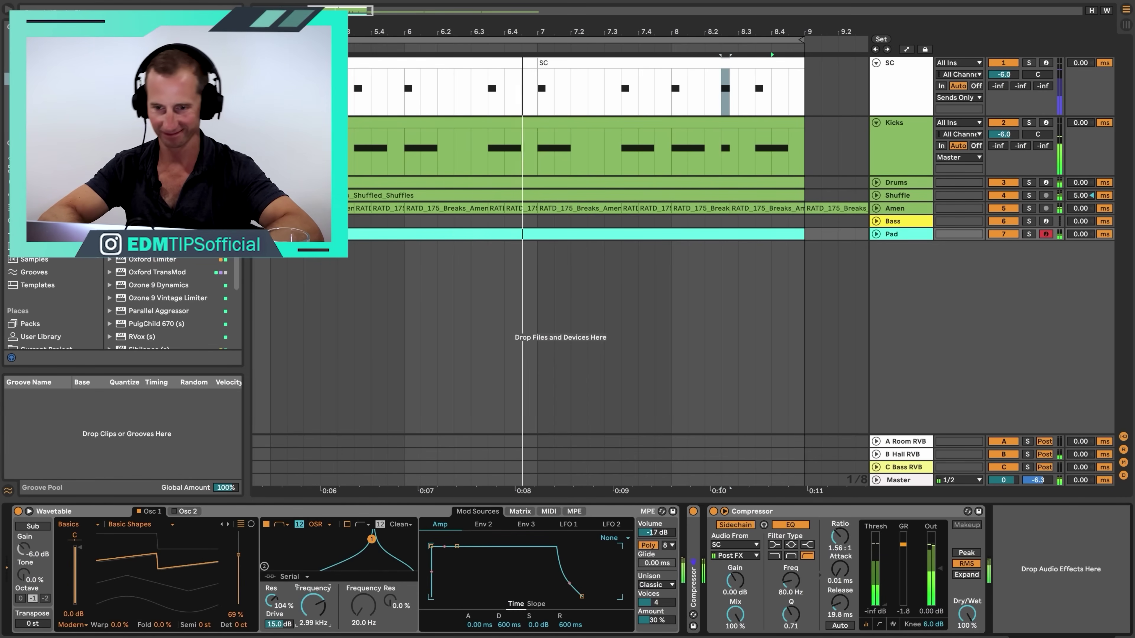
{"action": "key", "text": "super+s"}
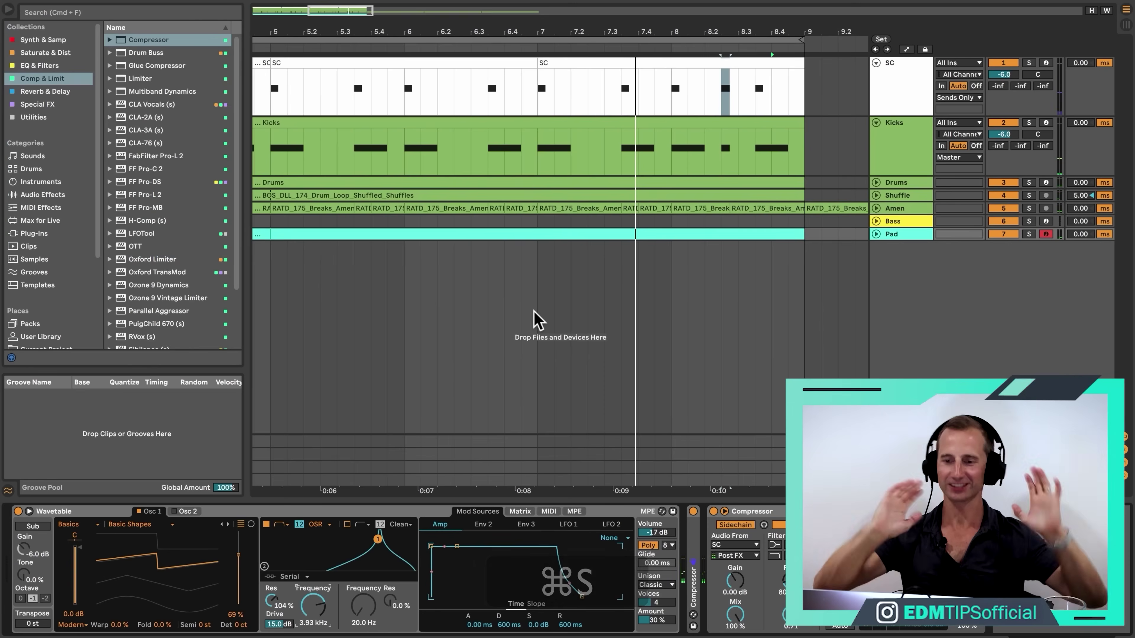
Step: Unfold the Bass track and create an empty four-bar MIDI clip on it starting at bar 1
{"action": "left_click_drag", "start_coordinate": [533, 32], "coordinate": [496, 31]}
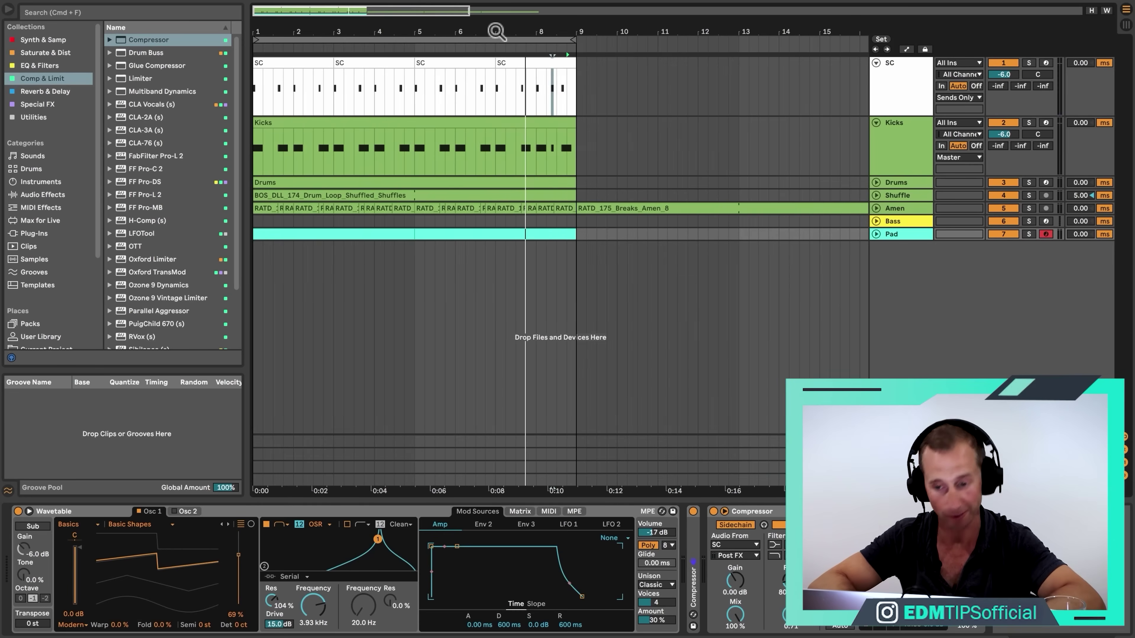
{"action": "left_click", "coordinate": [876, 221]}
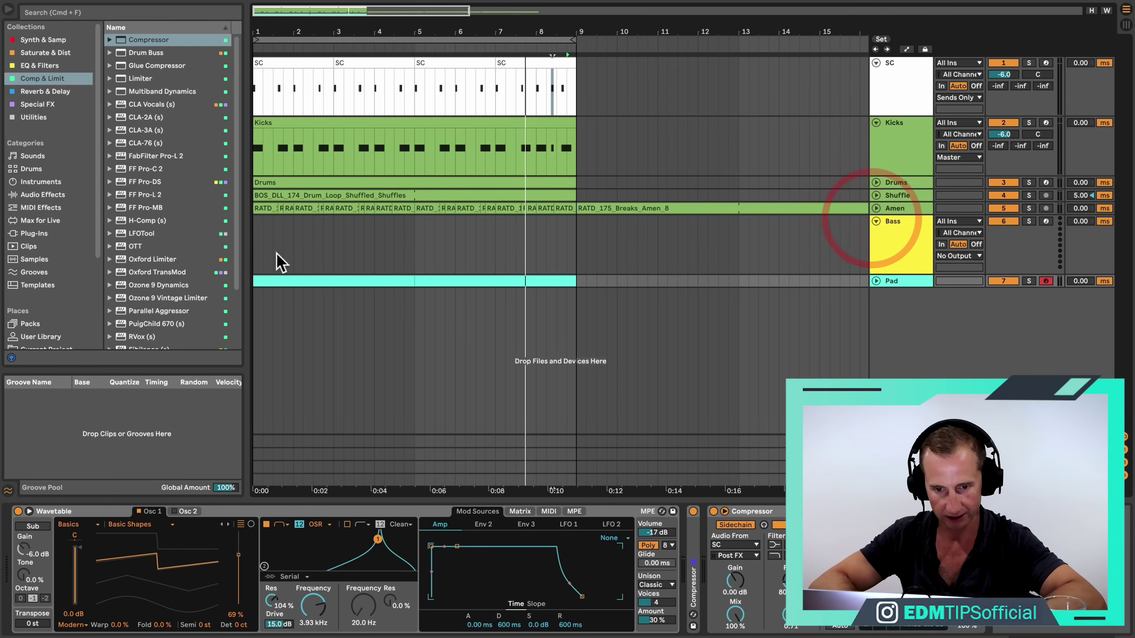
{"action": "left_click_drag", "start_coordinate": [259, 258], "coordinate": [413, 264]}
{"action": "key", "text": "shift+super+m"}
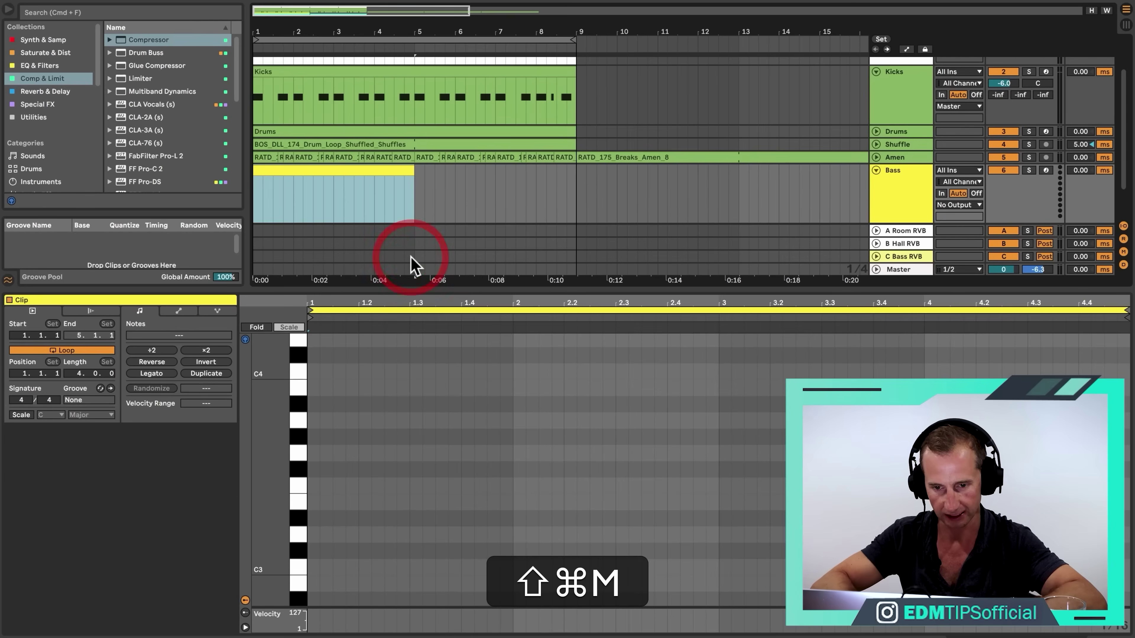
Step: Find Wavetable in the Synth & Samp collection and load it onto the Bass track
{"action": "key", "text": "shift+Tab"}
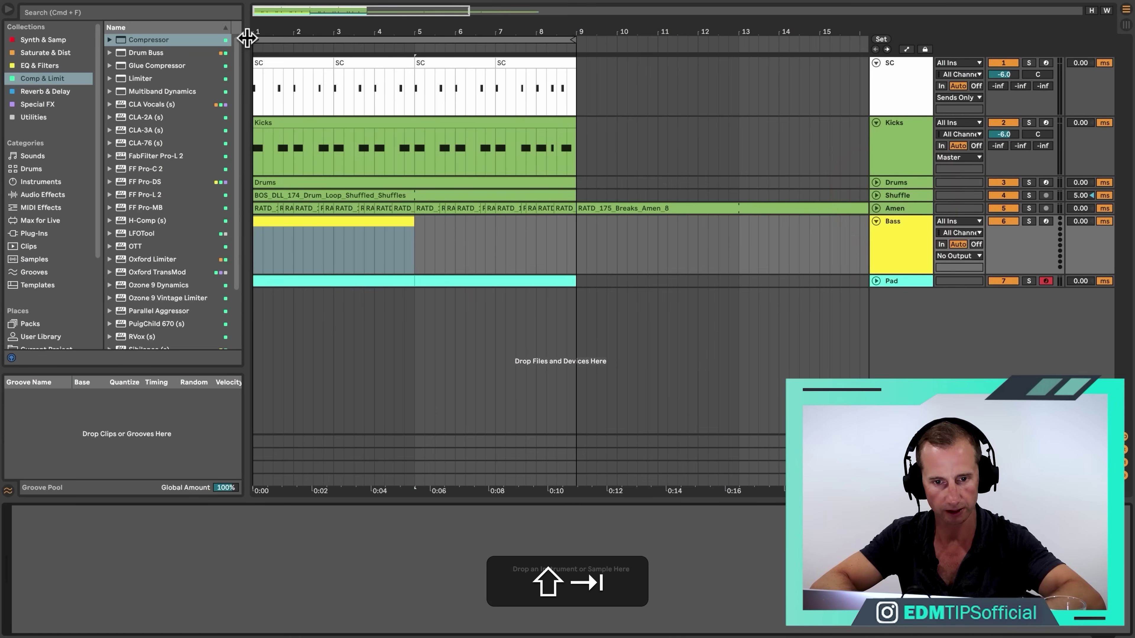
{"action": "left_click", "coordinate": [67, 40]}
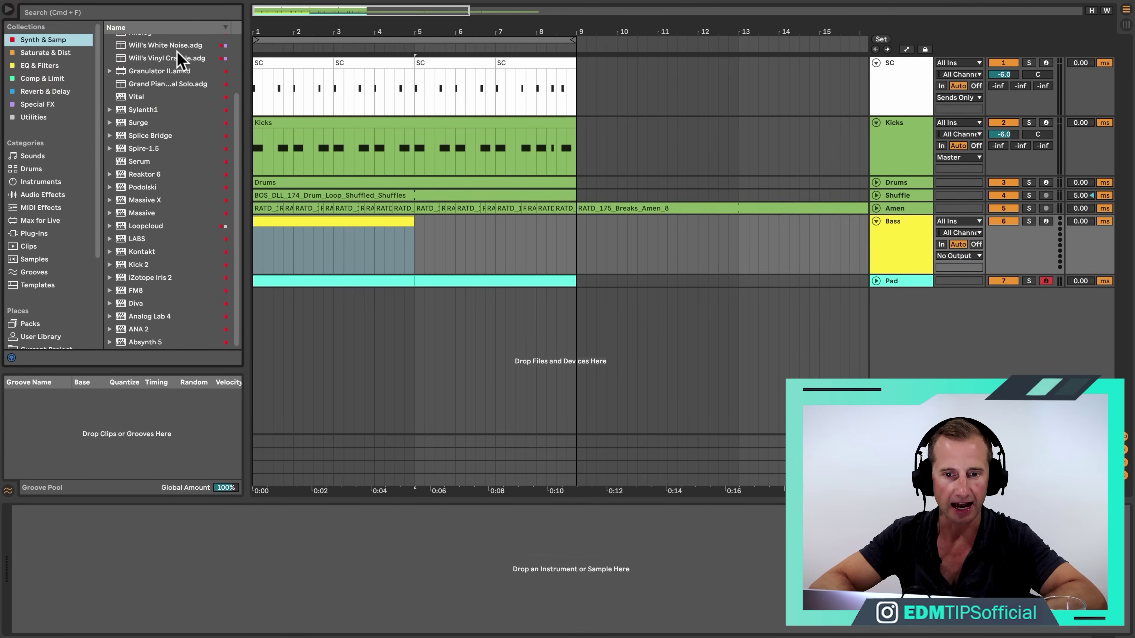
{"action": "type", "text": "wave"}
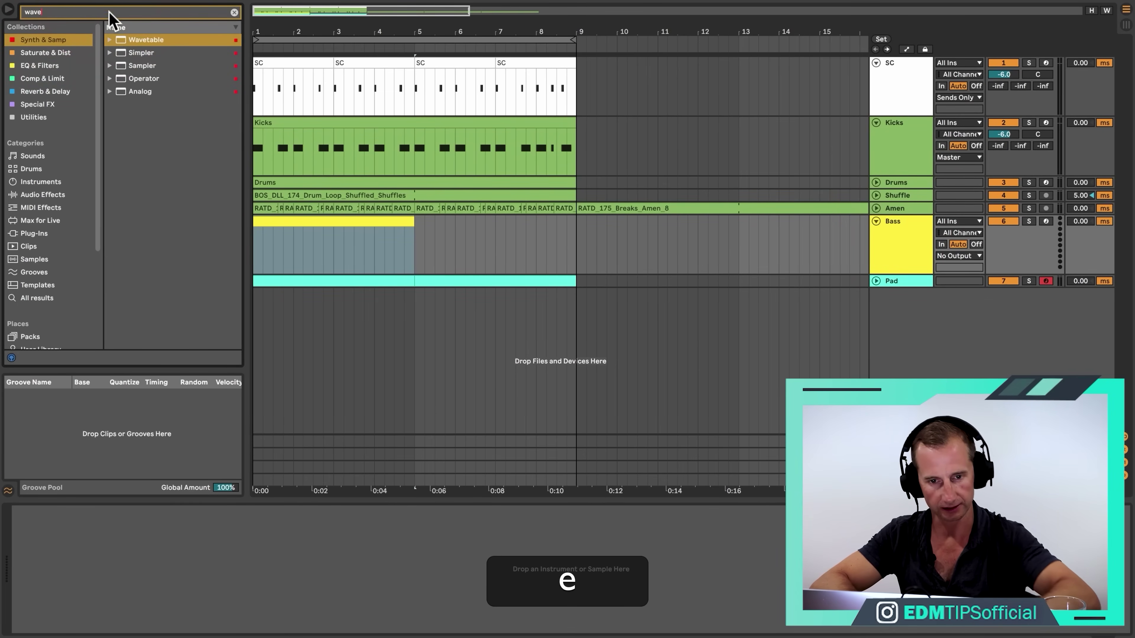
{"action": "left_click_drag", "start_coordinate": [136, 43], "coordinate": [323, 203]}
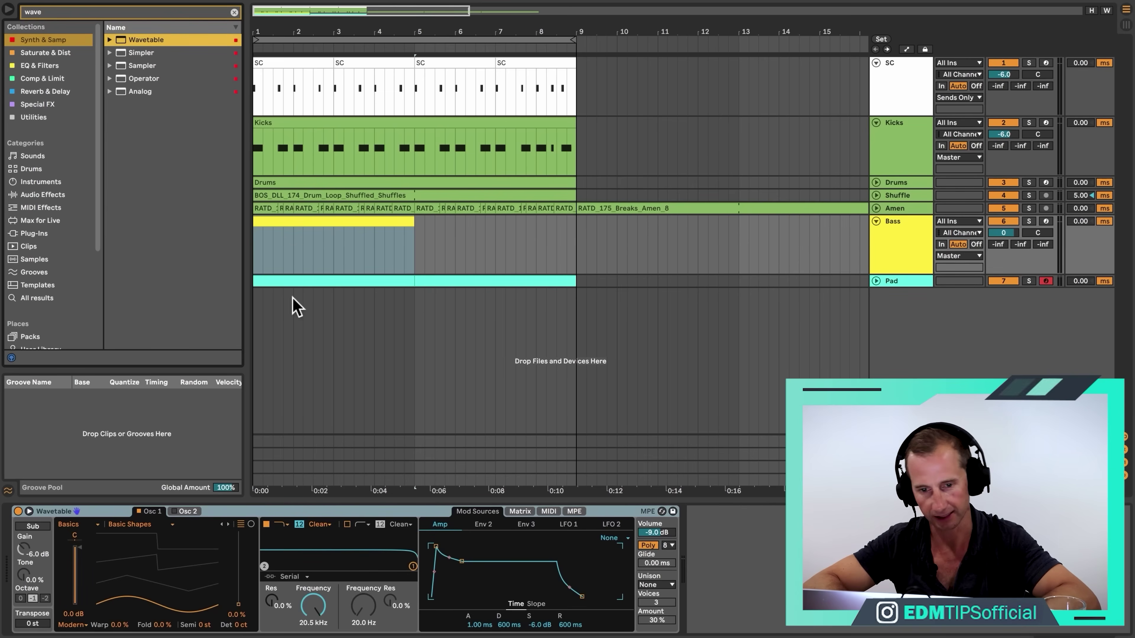
Step: In the Bass clip, add an A2 note about three beats long at the start
{"action": "double_click", "coordinate": [299, 223]}
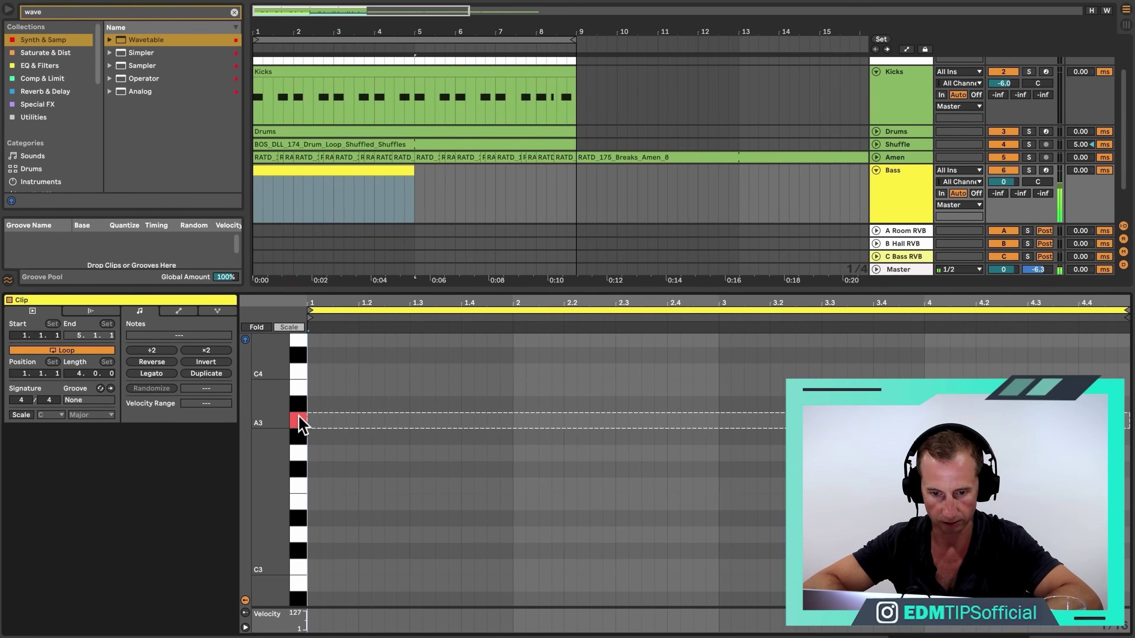
{"action": "double_click", "coordinate": [312, 420]}
{"action": "left_click_drag", "start_coordinate": [321, 420], "coordinate": [459, 423]}
{"action": "key", "text": "shift+Down"}
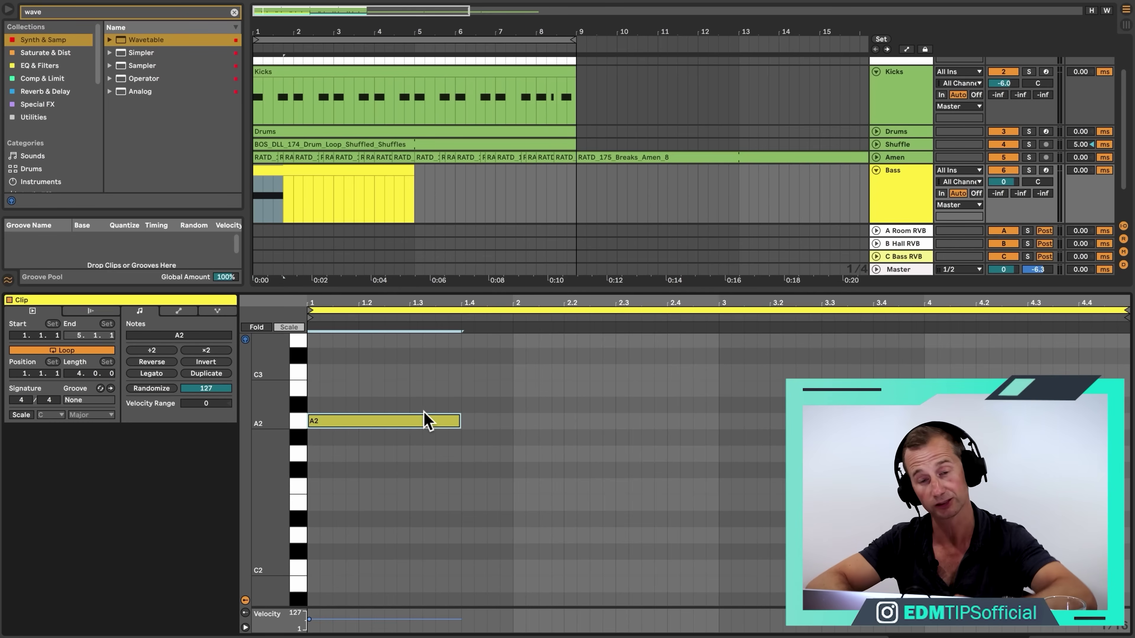
Step: Play the loop and add an E2 note in bar 2, just after beat 3, about five sixteenths long
{"action": "key", "text": "space"}
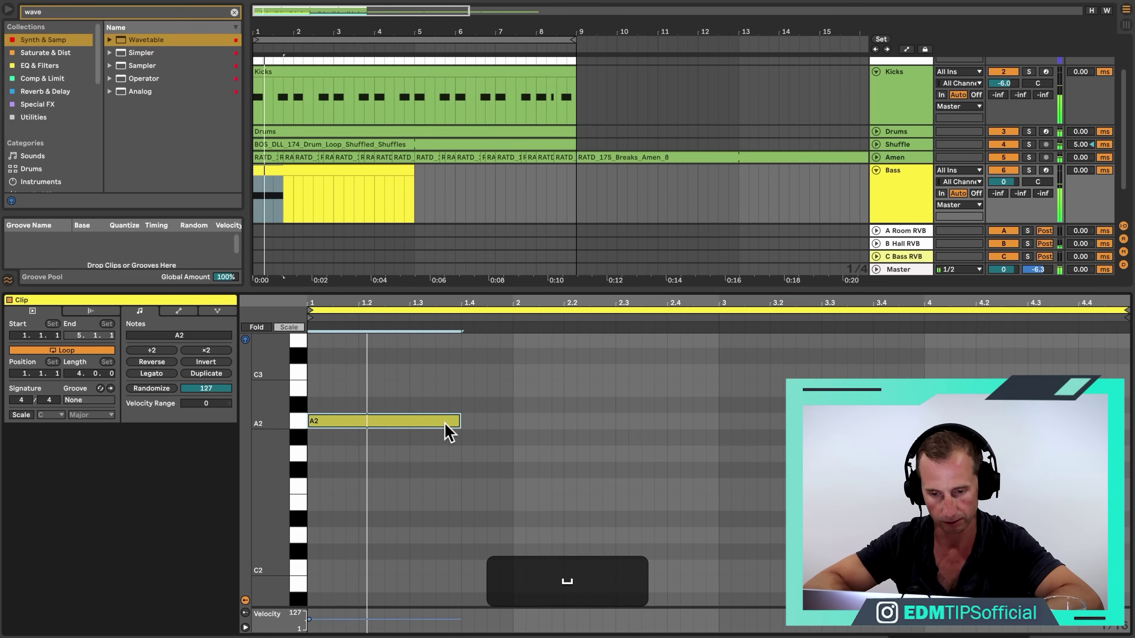
{"action": "key", "text": "space"}
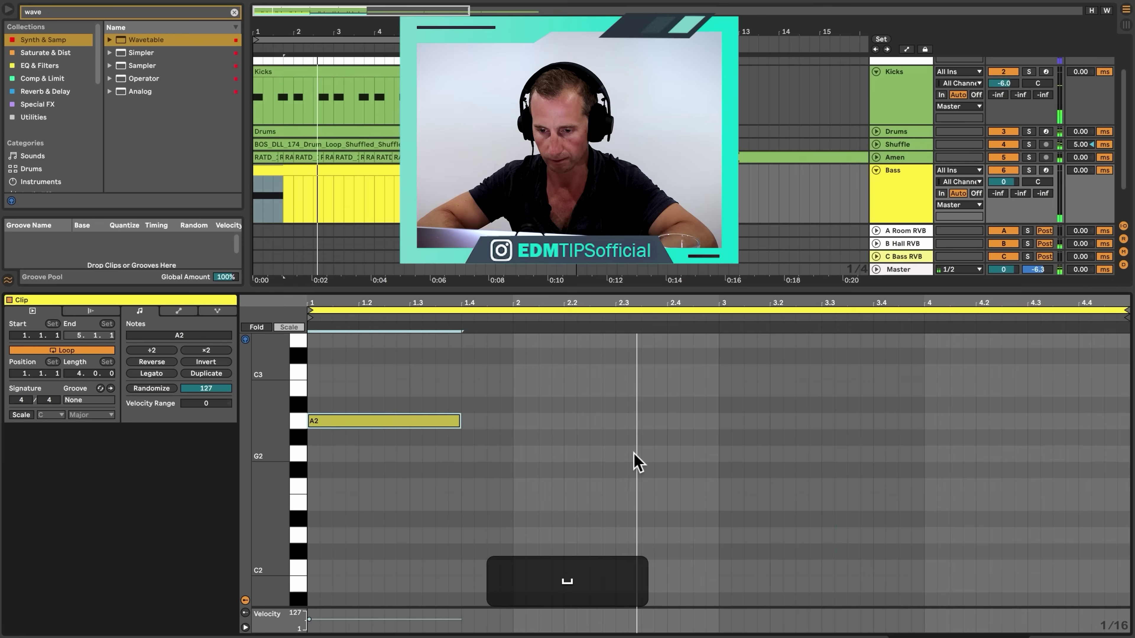
{"action": "double_click", "coordinate": [633, 453]}
{"action": "key", "text": "Down"}
{"action": "key", "text": "Down"}
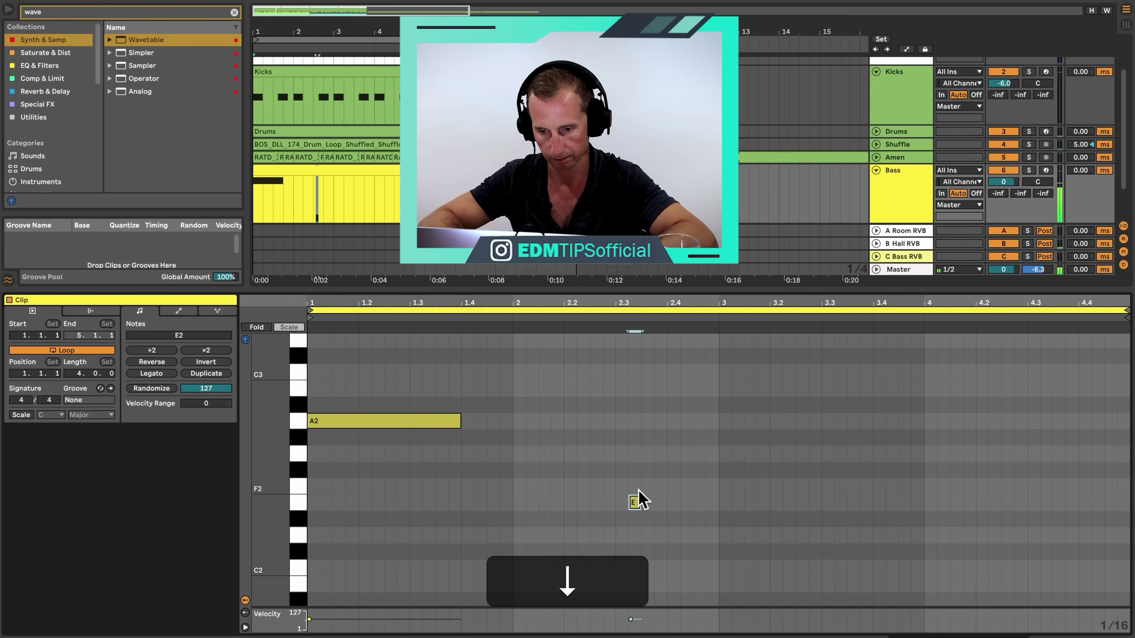
{"action": "left_click_drag", "start_coordinate": [640, 503], "coordinate": [691, 504]}
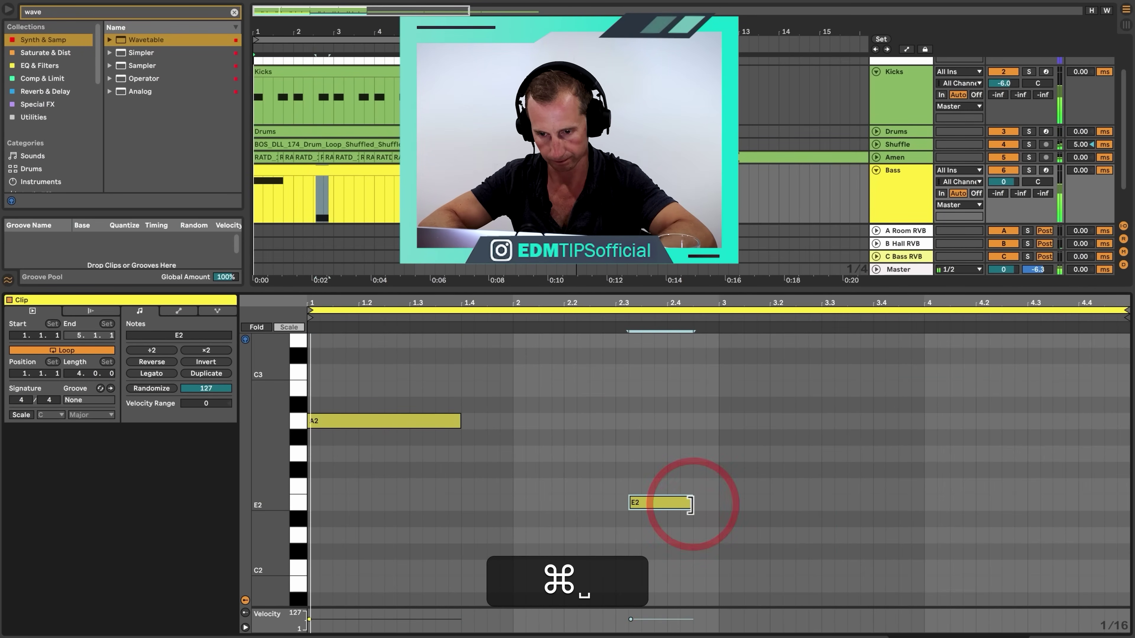
{"action": "key", "text": "super+space"}
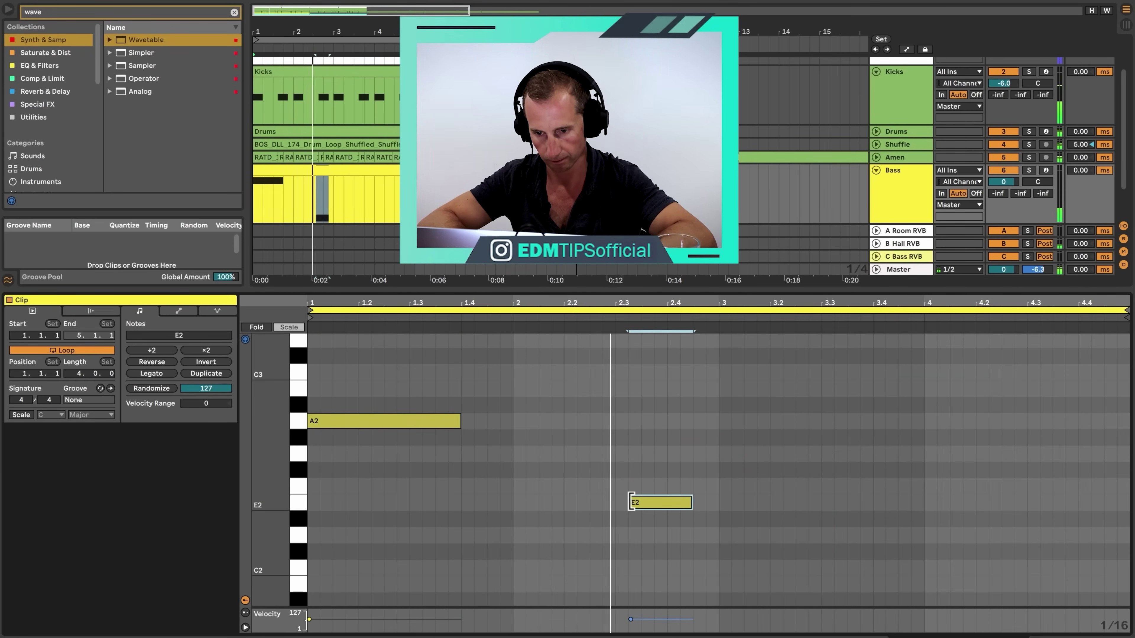
Step: Extend the E2 note's start back to 2.3 and, after playing the loop, shift the note to start at 2.4
{"action": "key", "text": "space"}
{"action": "left_click_drag", "start_coordinate": [623, 501], "coordinate": [616, 501]}
{"action": "key", "text": "space"}
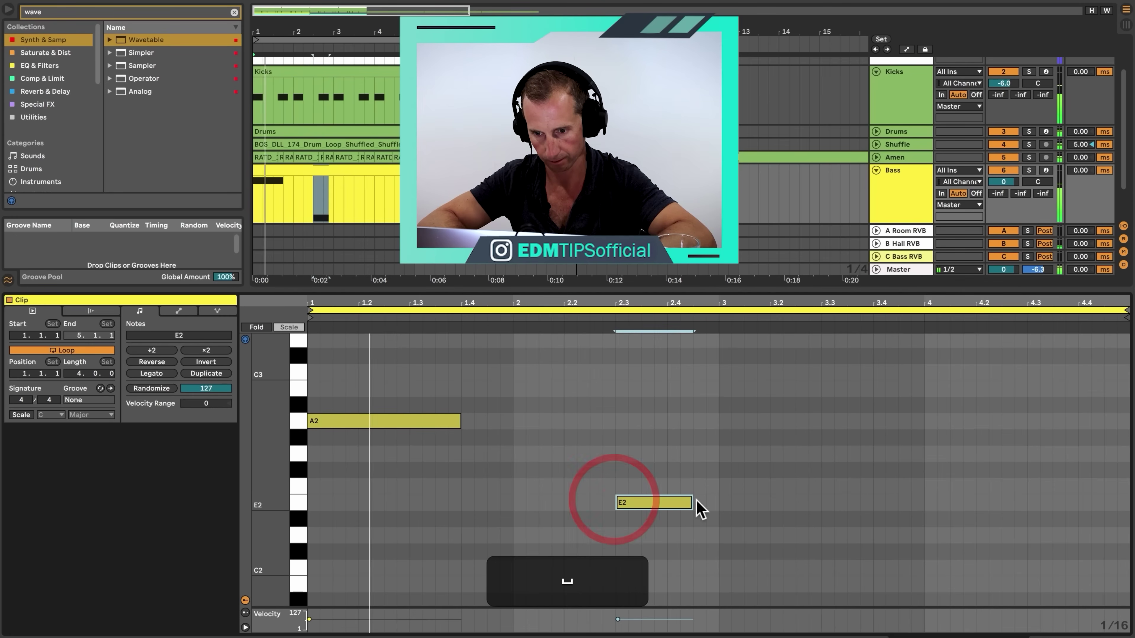
{"action": "key", "text": "space"}
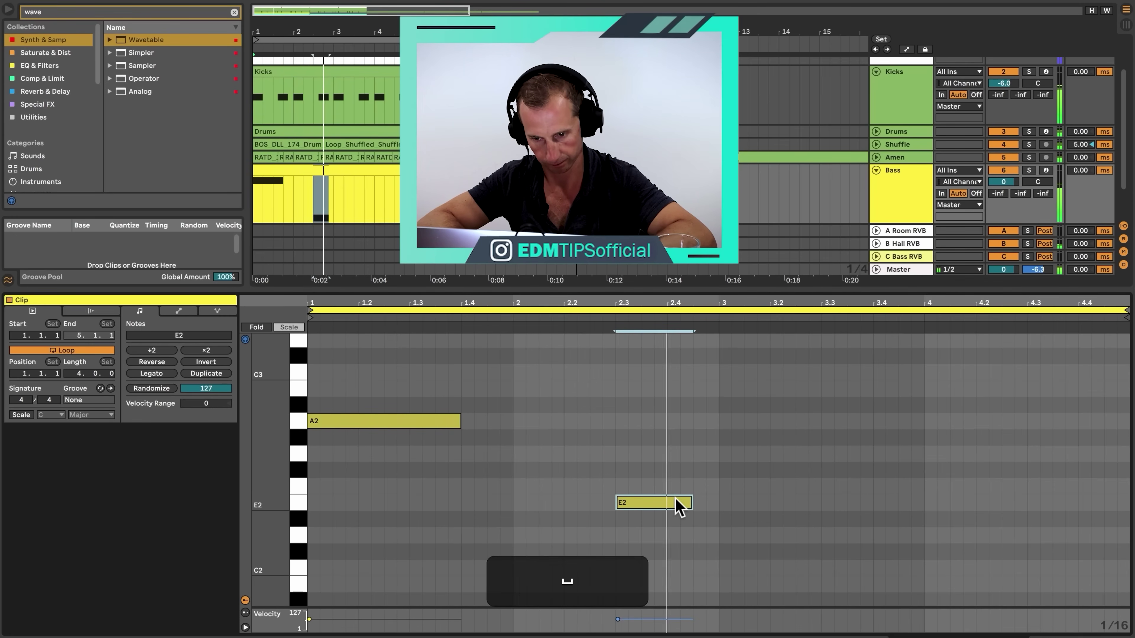
{"action": "left_click_drag", "start_coordinate": [693, 505], "coordinate": [726, 508]}
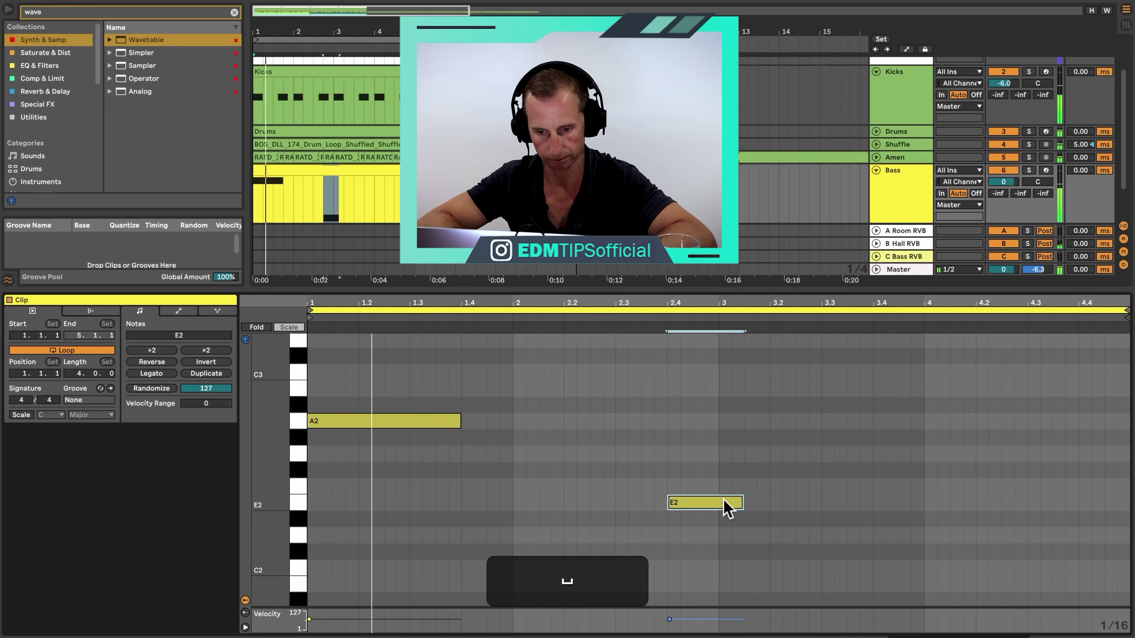
Step: Move the E2 note to about 2.2.3 and place a C3 copy of the same length at about 2.4.3
{"action": "left_click_drag", "start_coordinate": [726, 508], "coordinate": [747, 451]}
{"action": "key", "text": "ctrl+super+z"}
{"action": "left_click_drag", "start_coordinate": [628, 509], "coordinate": [730, 374]}
{"action": "left_click", "coordinate": [657, 462]}
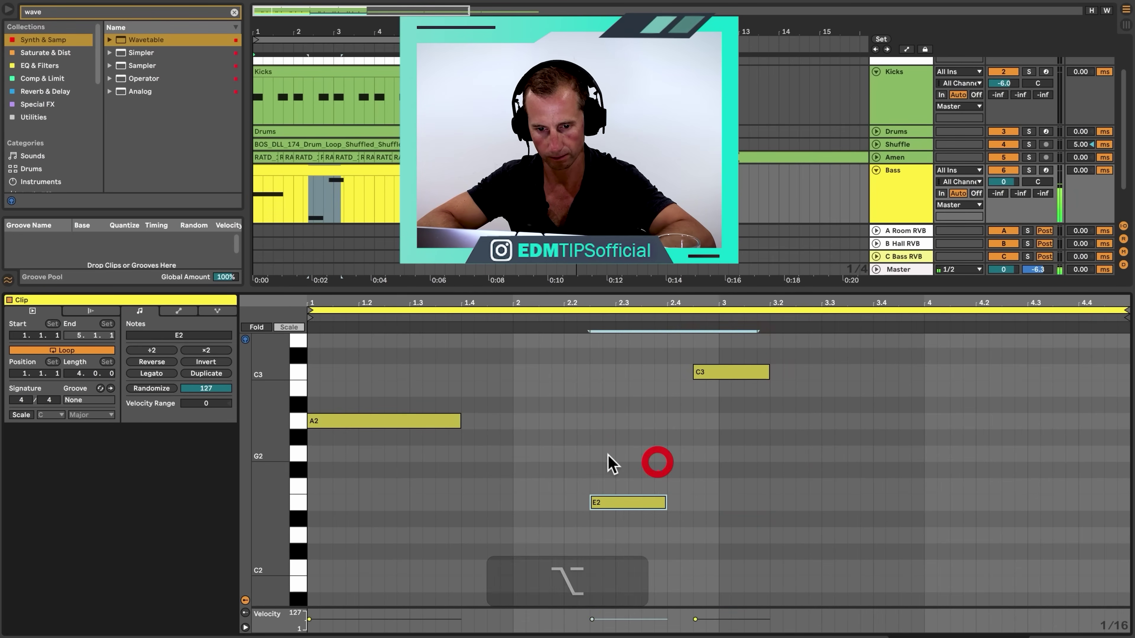
{"action": "left_click", "coordinate": [439, 422]}
{"action": "left_click", "coordinate": [632, 503]}
{"action": "left_click", "coordinate": [719, 376]}
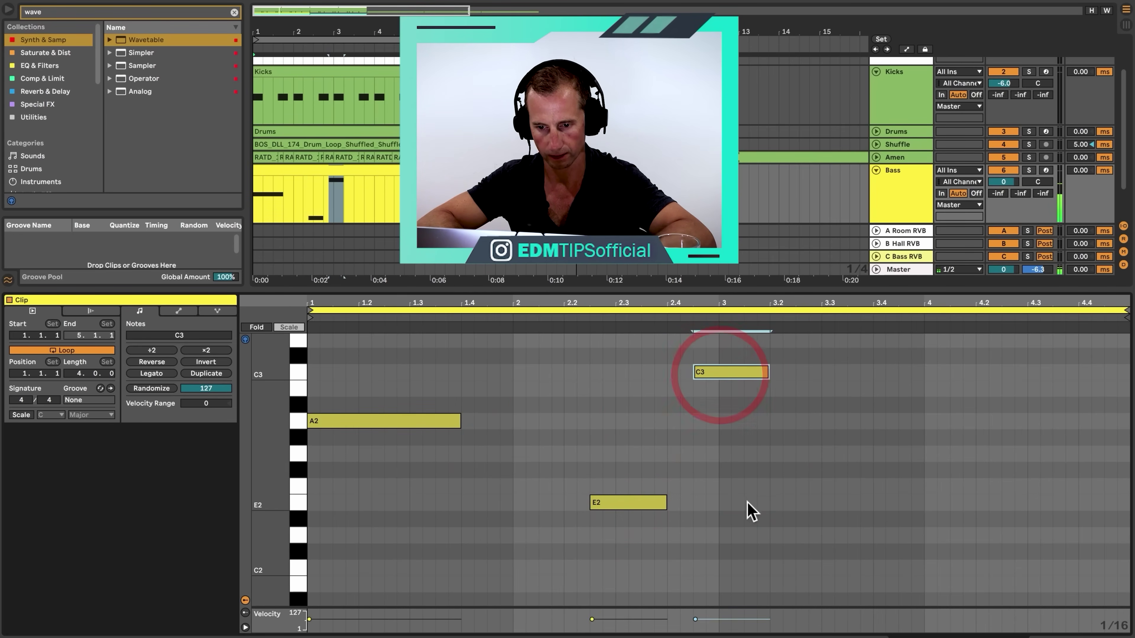
Step: Apply Legato to all three notes in the Bass clip
{"action": "left_click", "coordinate": [494, 436]}
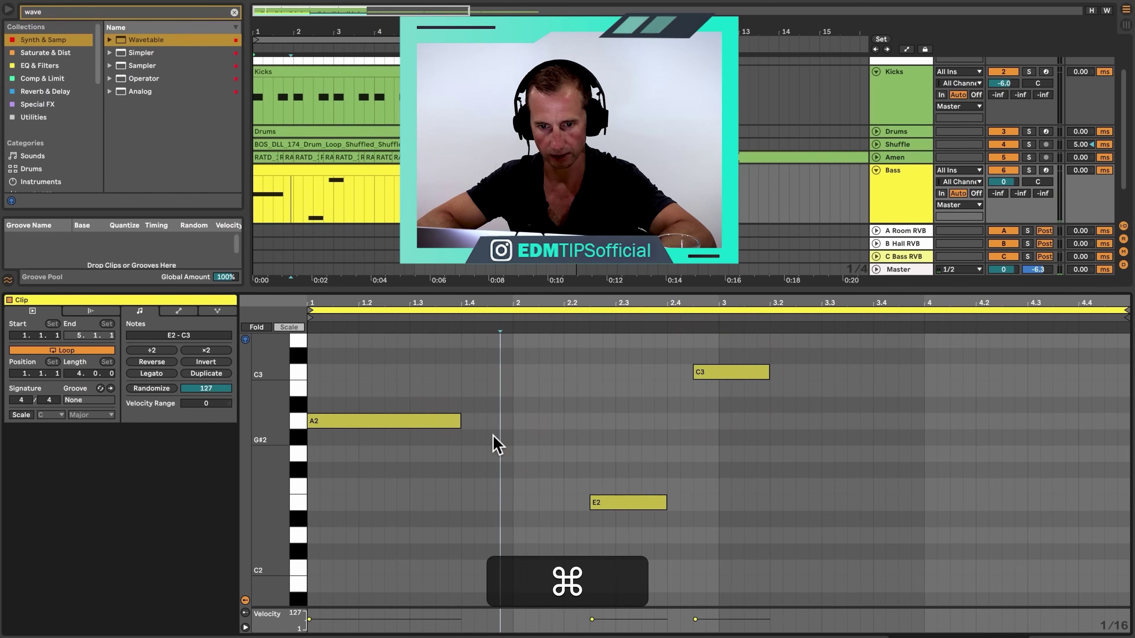
{"action": "key", "text": "super+a"}
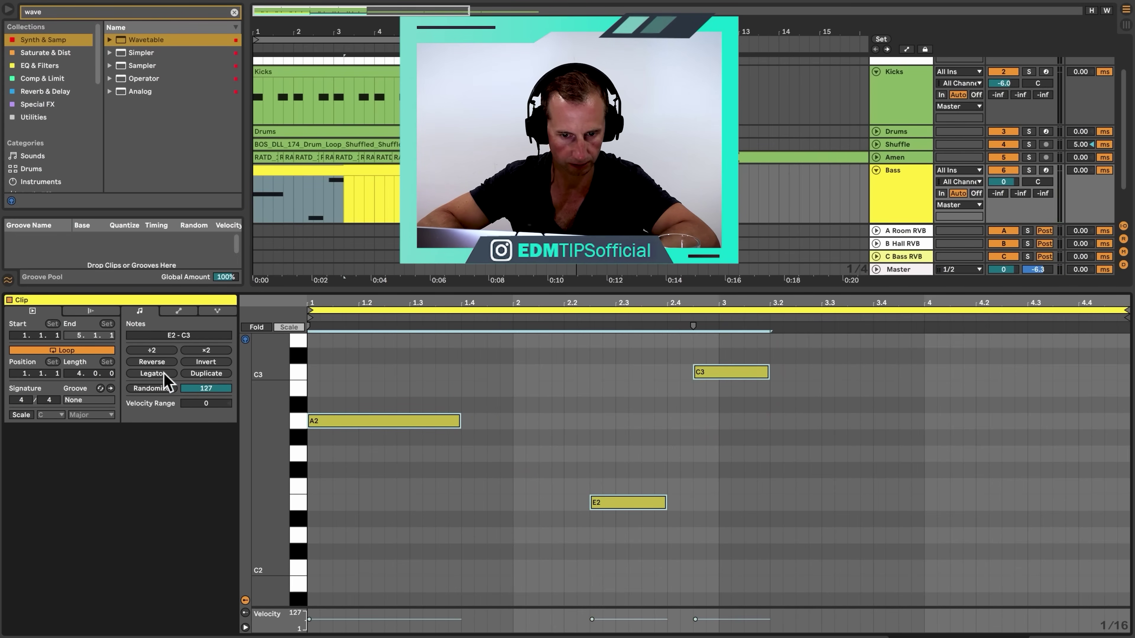
{"action": "left_click", "coordinate": [151, 373]}
Step: Play the loop and set the Bass track's volume to about -7.4 dB
{"action": "left_click", "coordinate": [437, 360]}
{"action": "key", "text": "shift+Tab"}
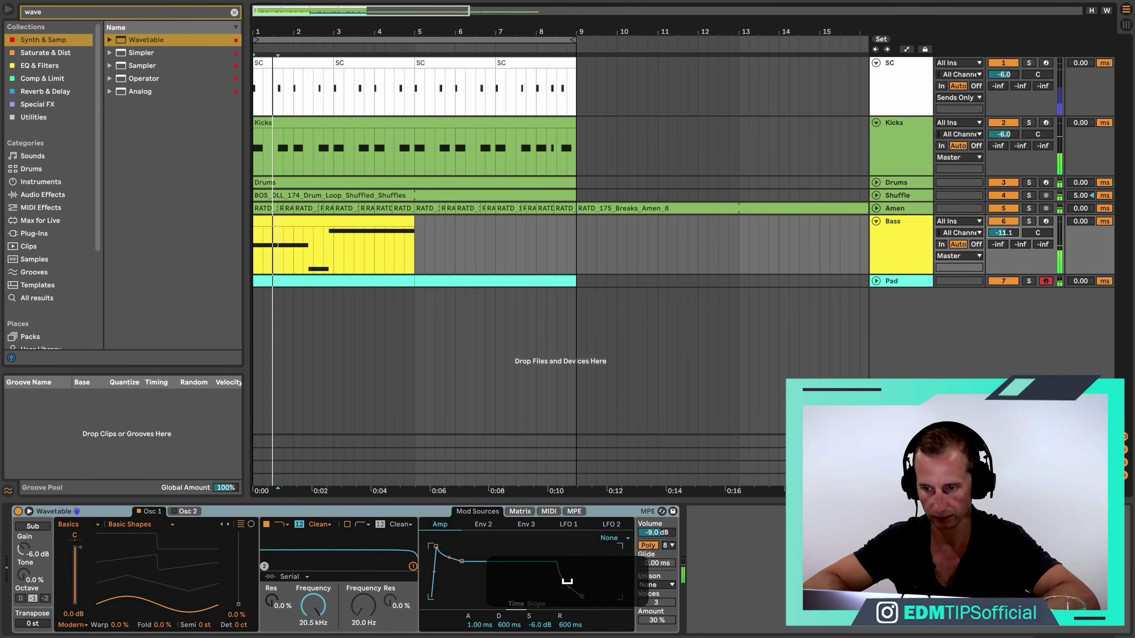
{"action": "key", "text": "space"}
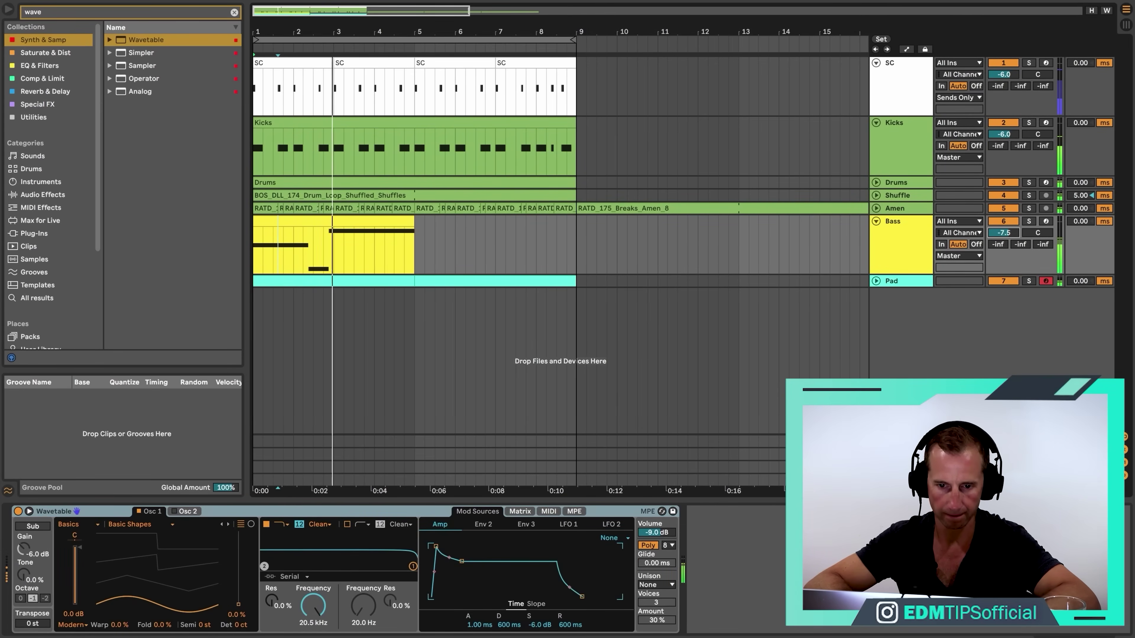
Step: In the Bass clip, shorten the C3 note to about 4.2.3 and fill the rest of bar 4 with a G2 note
{"action": "double_click", "coordinate": [400, 223]}
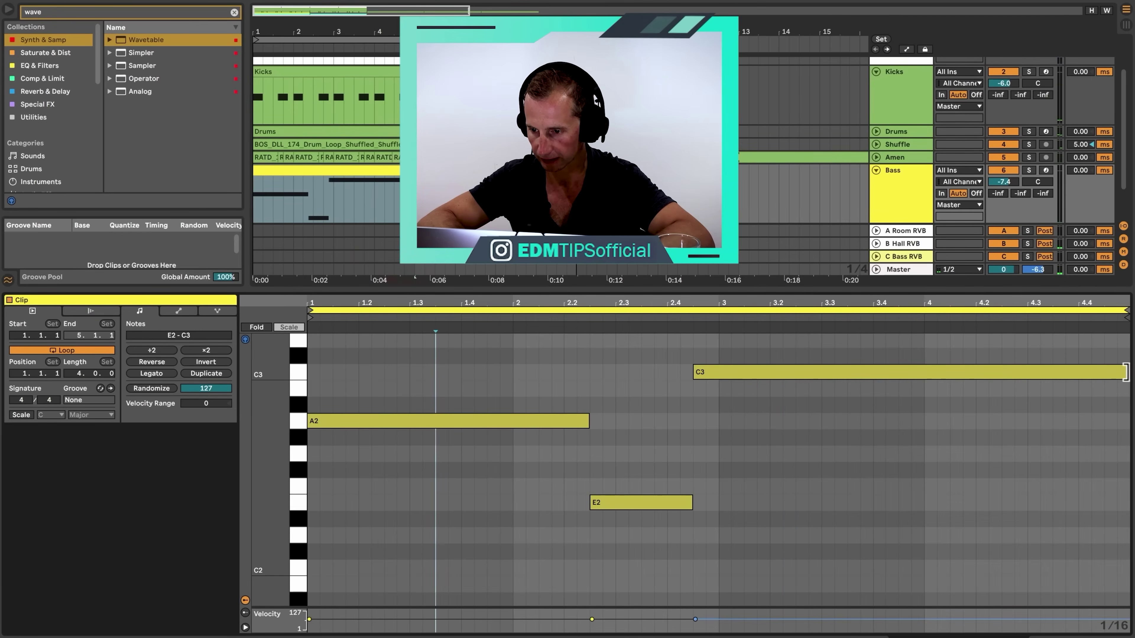
{"action": "left_click_drag", "start_coordinate": [1125, 372], "coordinate": [998, 373]}
{"action": "double_click", "coordinate": [1003, 411]}
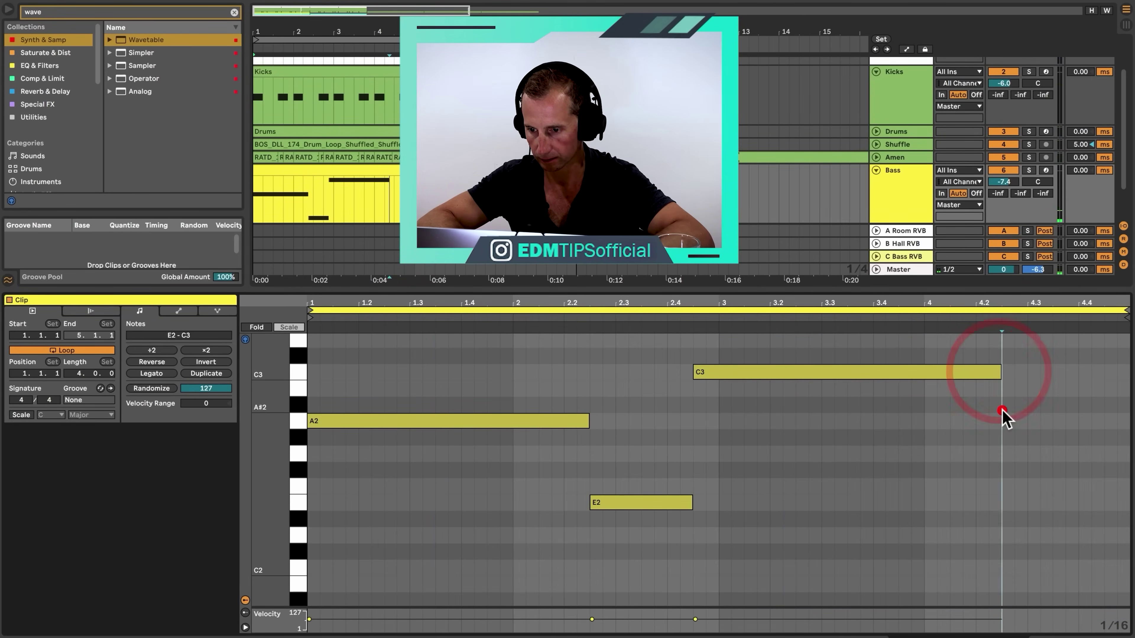
{"action": "key", "text": "Down"}
{"action": "key", "text": "Down"}
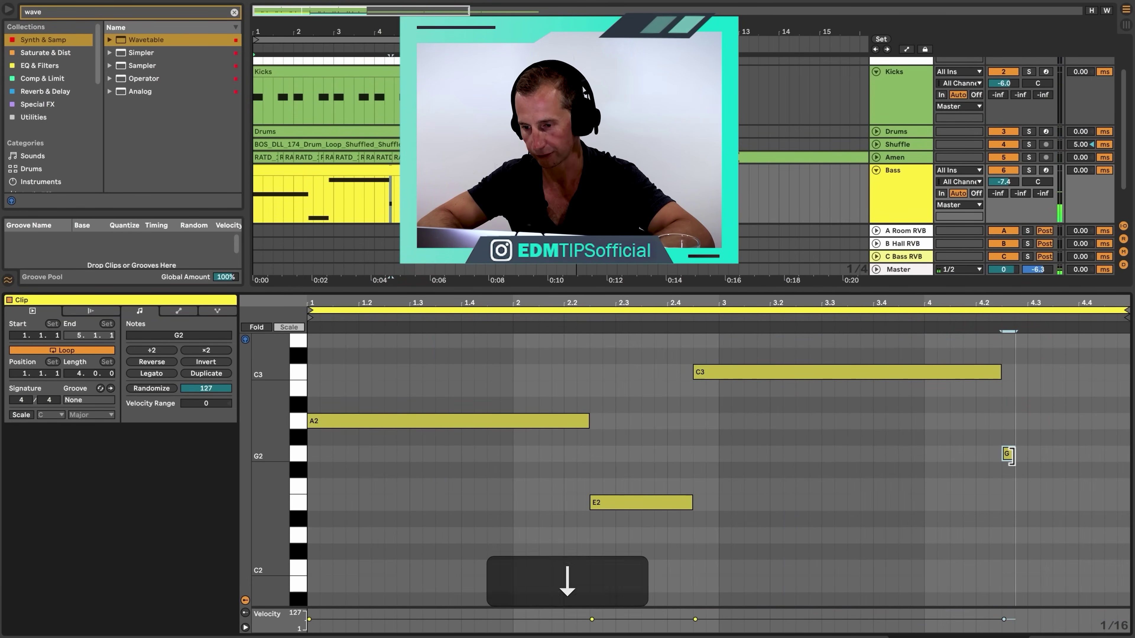
{"action": "left_click_drag", "start_coordinate": [1013, 453], "coordinate": [1125, 455]}
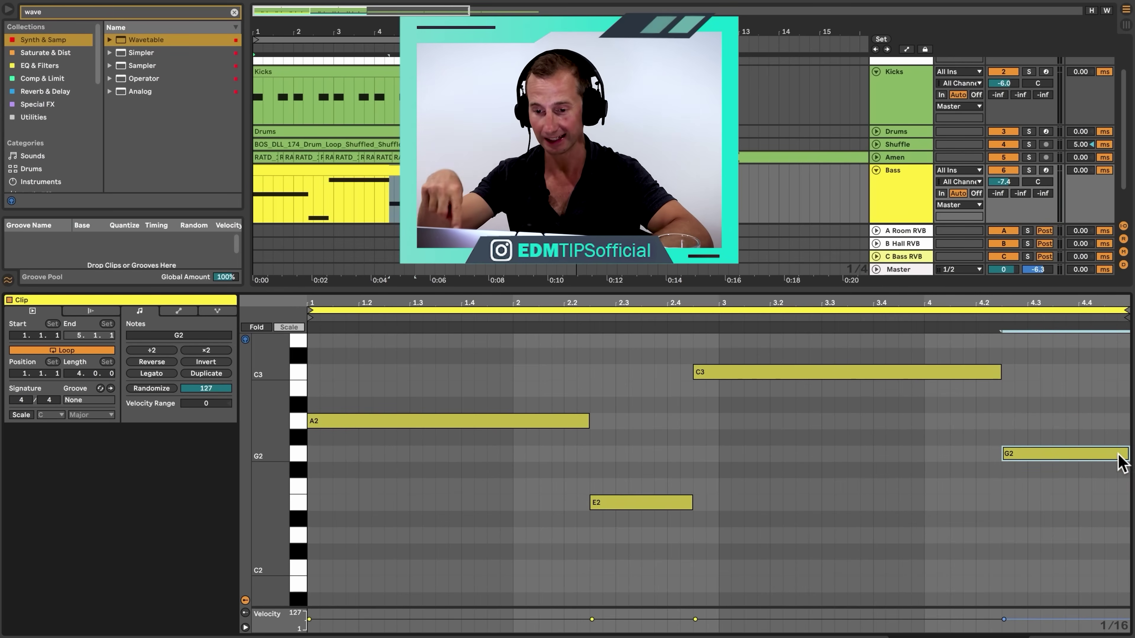
{"action": "left_click", "coordinate": [715, 358]}
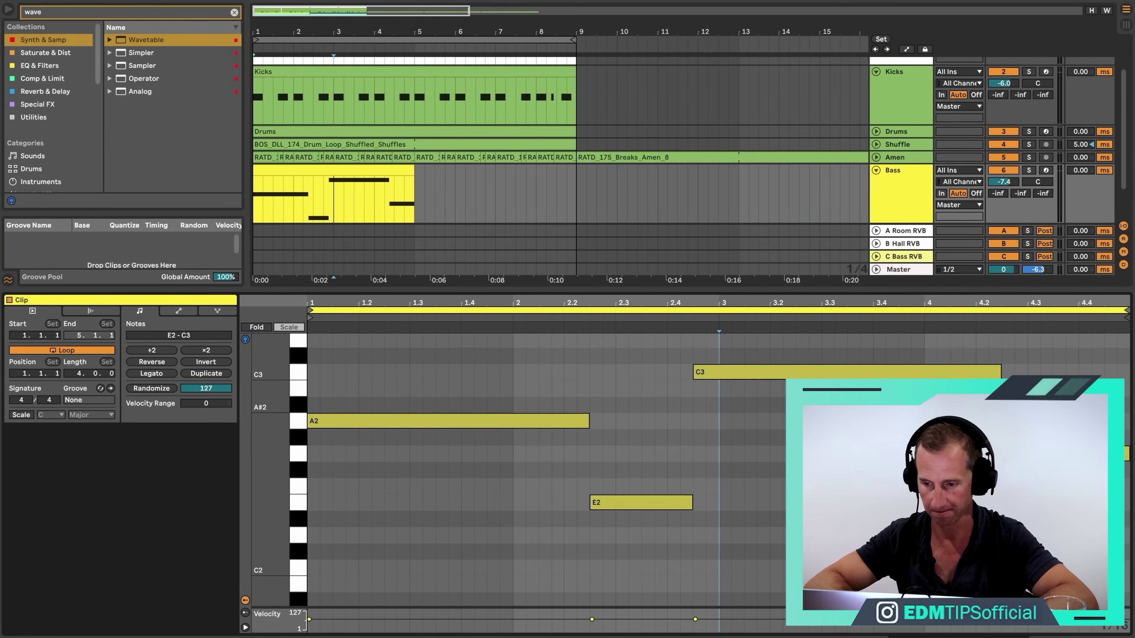
Step: Set the arrangement loop to the four-bar Bass clip, bars 1 to 4, during playback
{"action": "key", "text": "space"}
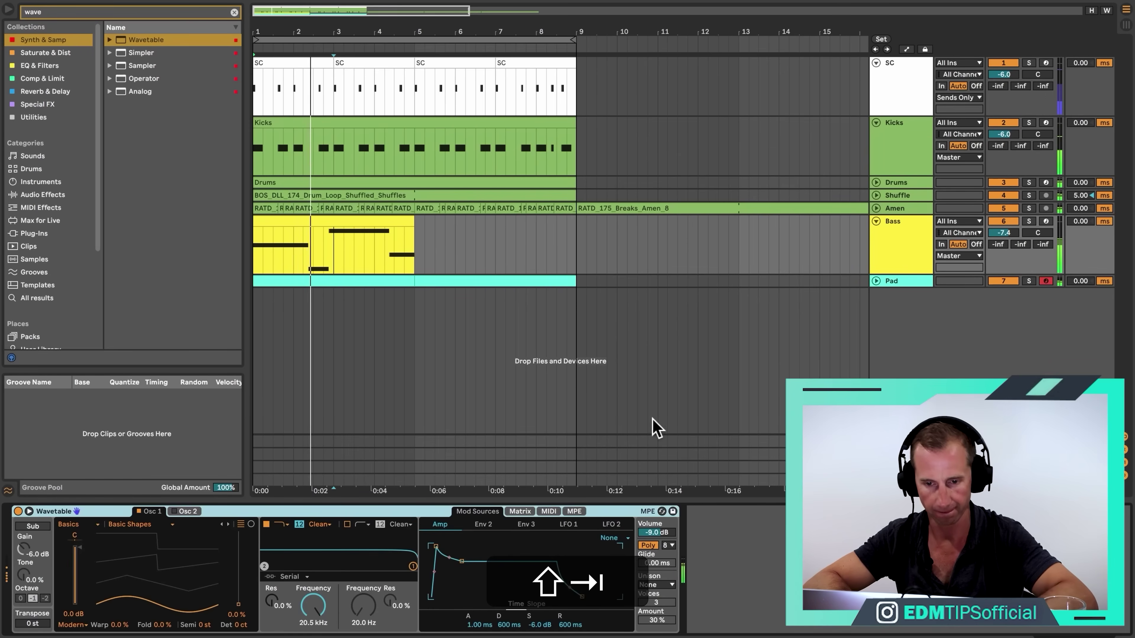
{"action": "left_click", "coordinate": [424, 247]}
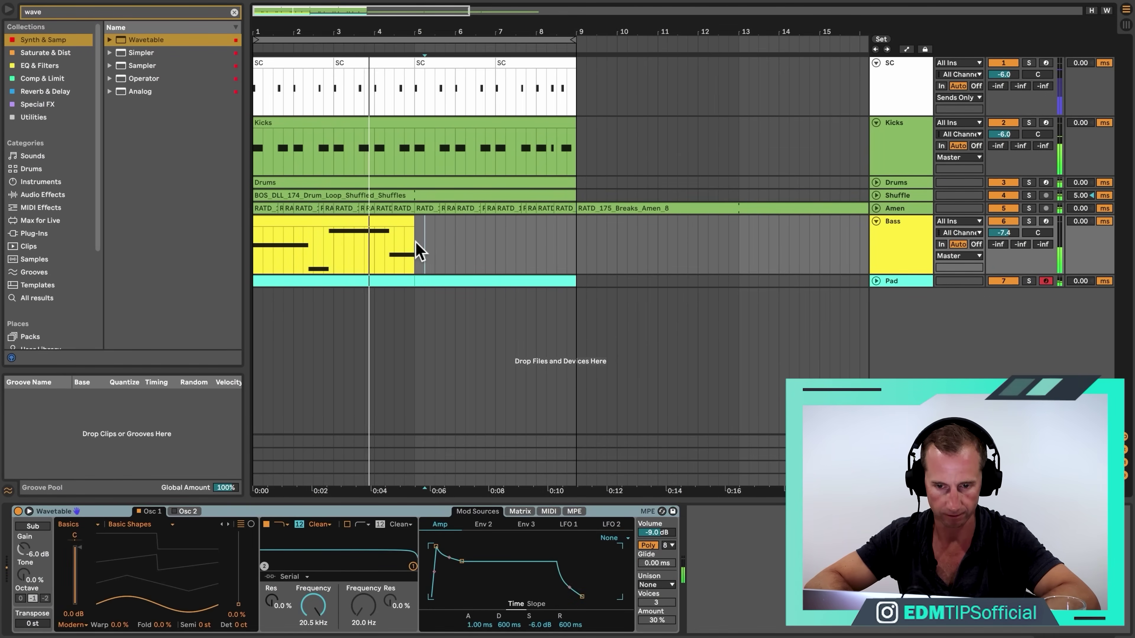
{"action": "left_click_drag", "start_coordinate": [420, 251], "coordinate": [241, 243]}
{"action": "key", "text": "super+l"}
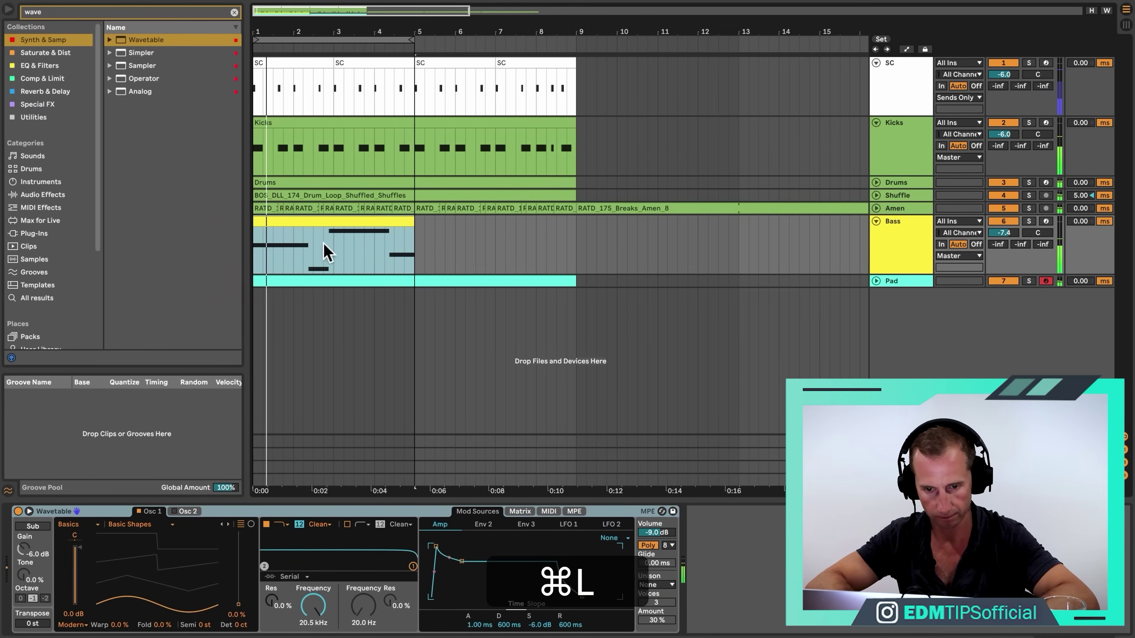
Step: Stop playback and solo the Kicks, Drums and Bass tracks together
{"action": "key", "text": "space"}
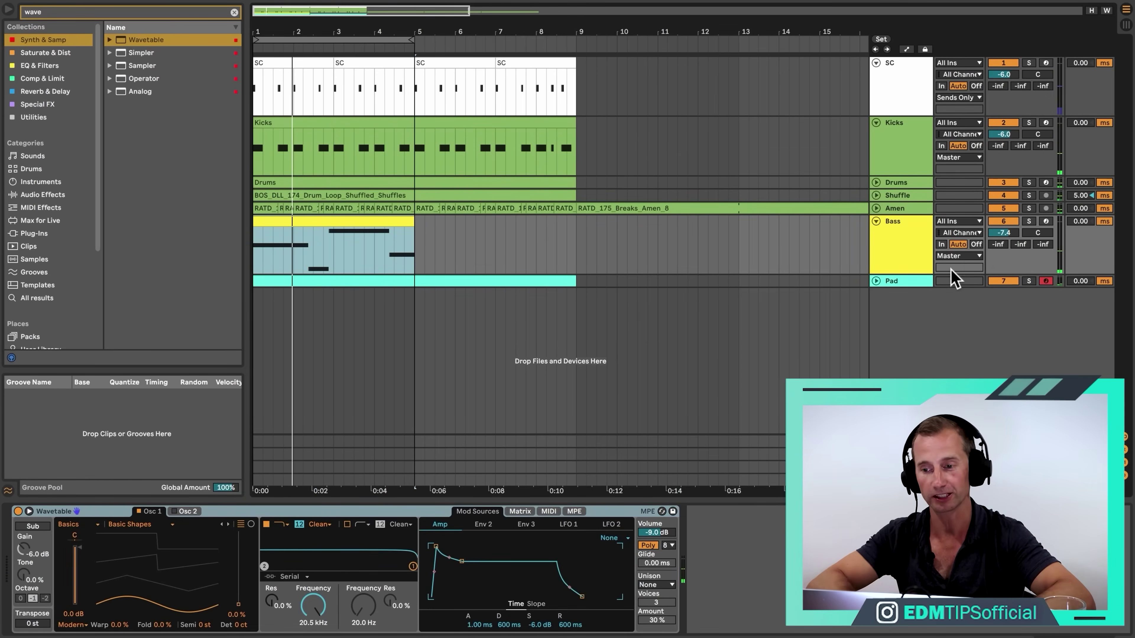
{"action": "left_click", "coordinate": [1028, 122], "text": "super"}
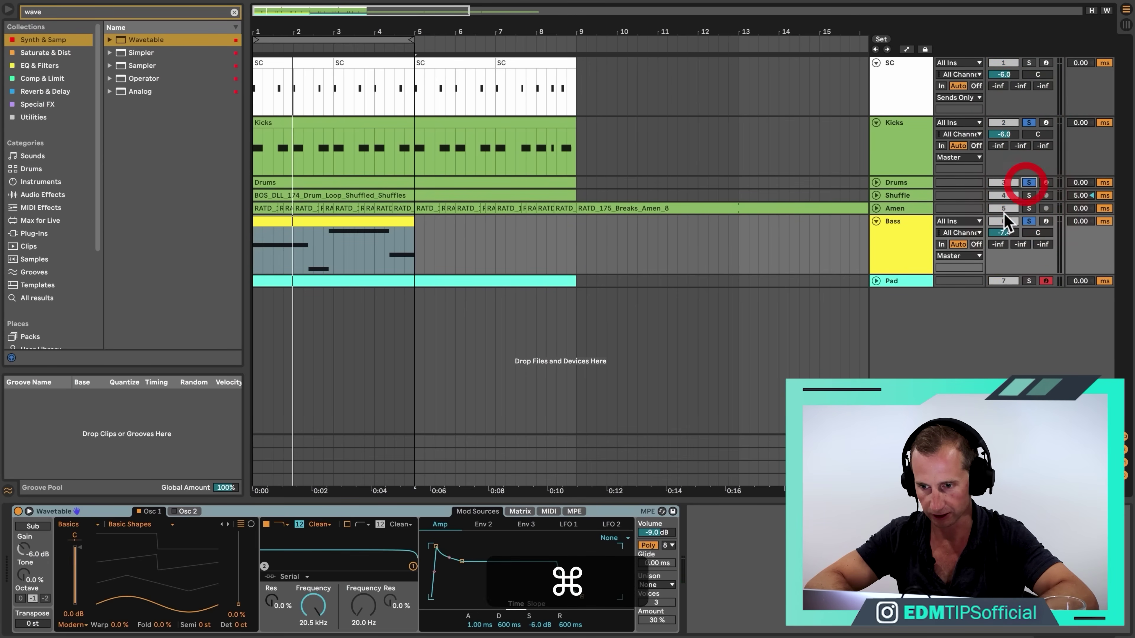
{"action": "left_click", "coordinate": [909, 235]}
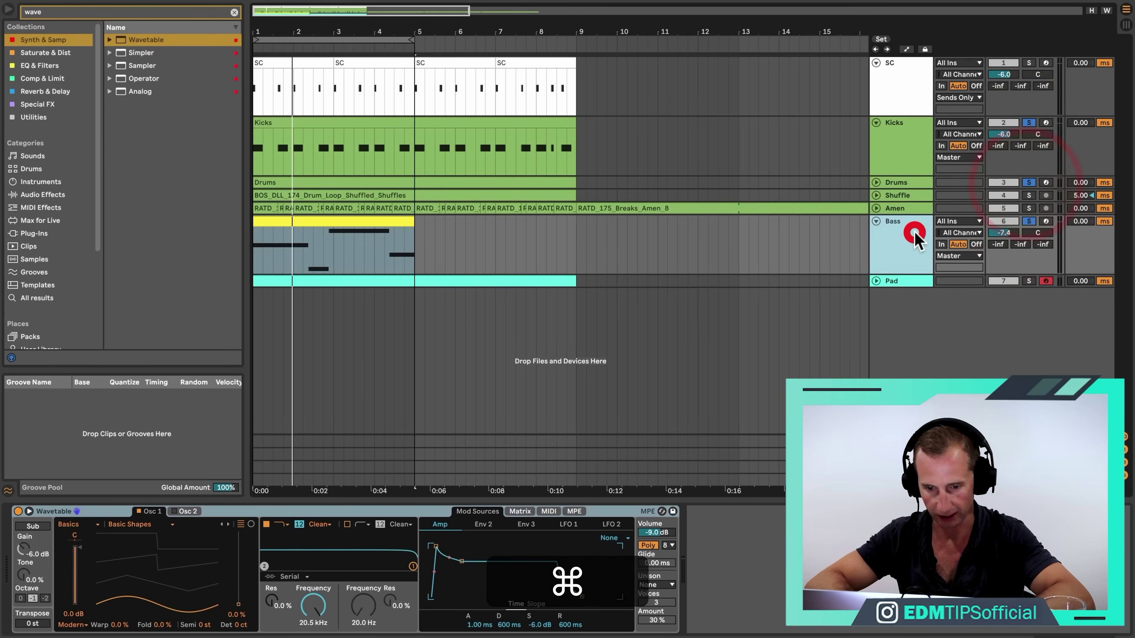
Step: Transpose all notes in the Bass clip down two octaves
{"action": "double_click", "coordinate": [305, 225]}
{"action": "left_click", "coordinate": [367, 366]}
{"action": "key", "text": "super+a"}
{"action": "key", "text": "shift+super+a"}
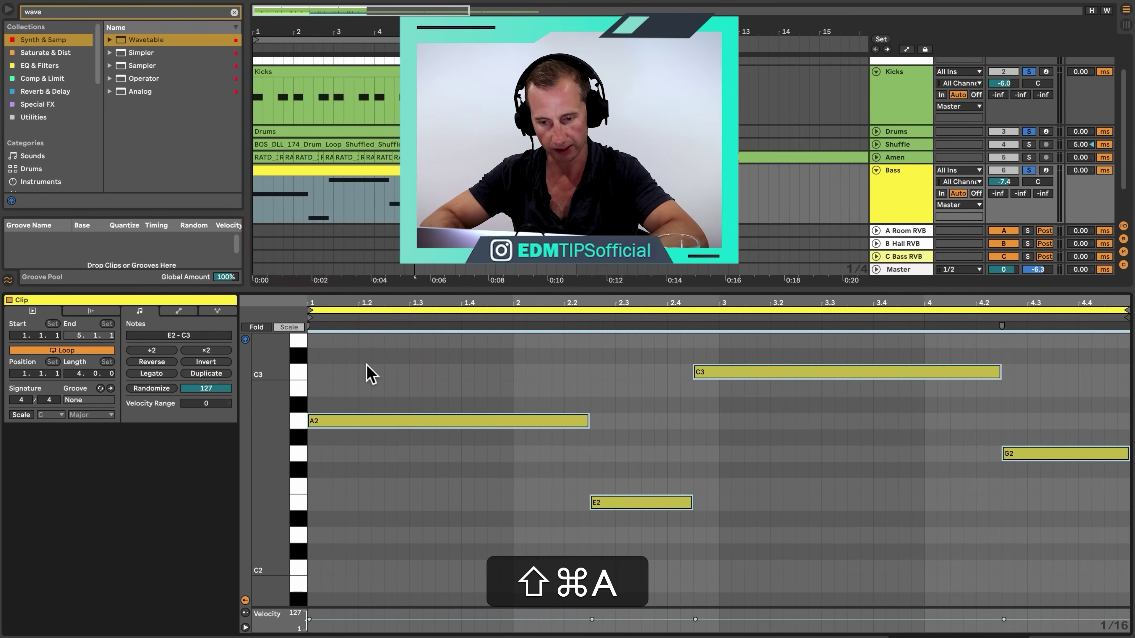
{"action": "key", "text": "shift+Down"}
{"action": "key", "text": "shift+Down"}
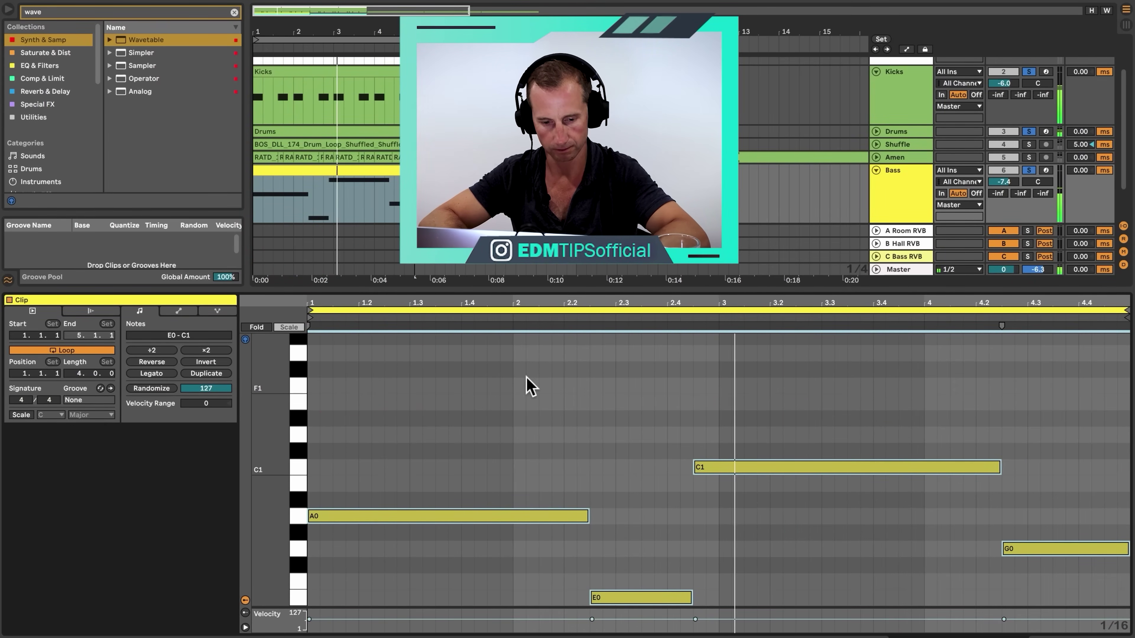
Step: Set the bass Wavetable's amp envelope to 0.00 ms attack and 0.0 dB sustain, and switch it to Mono
{"action": "key", "text": "shift+Tab"}
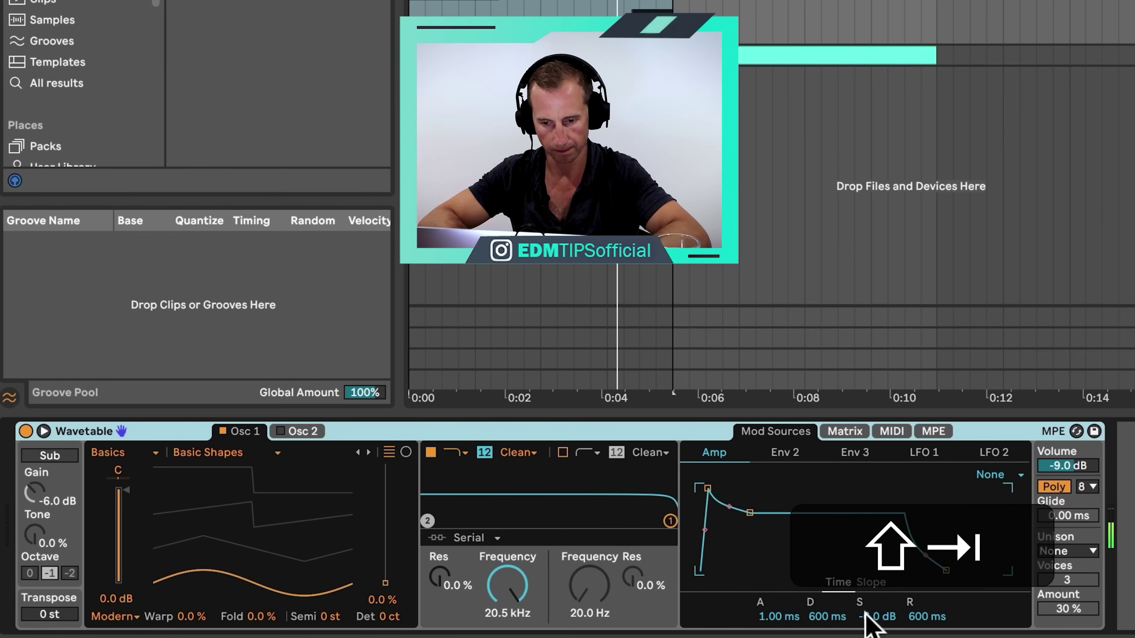
{"action": "left_click_drag", "start_coordinate": [868, 618], "coordinate": [868, 612]}
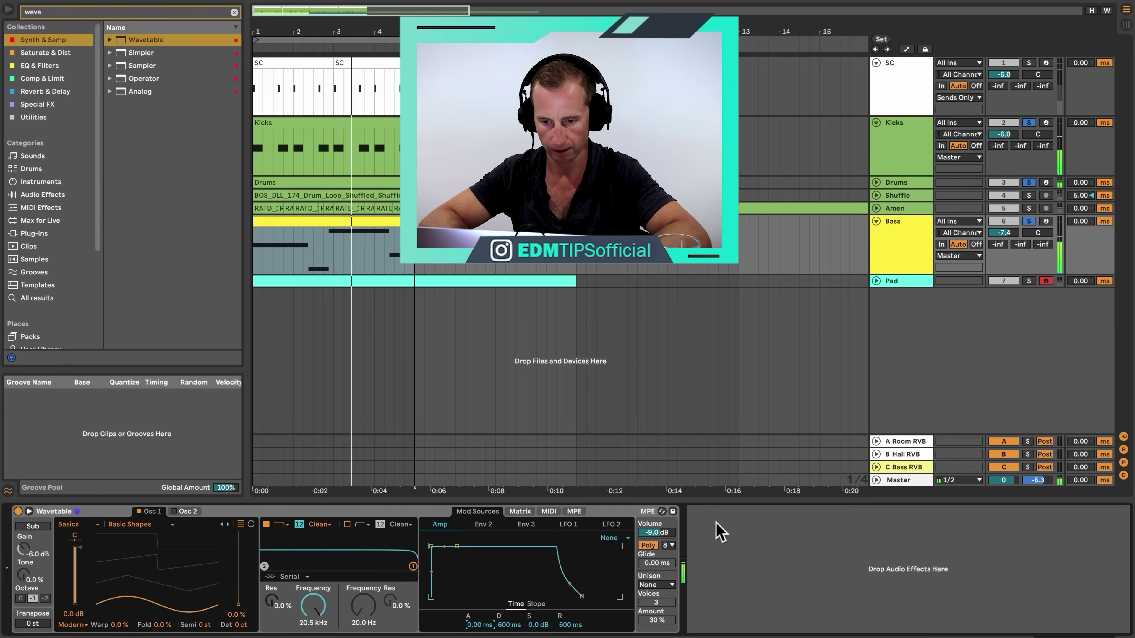
{"action": "key", "text": "space"}
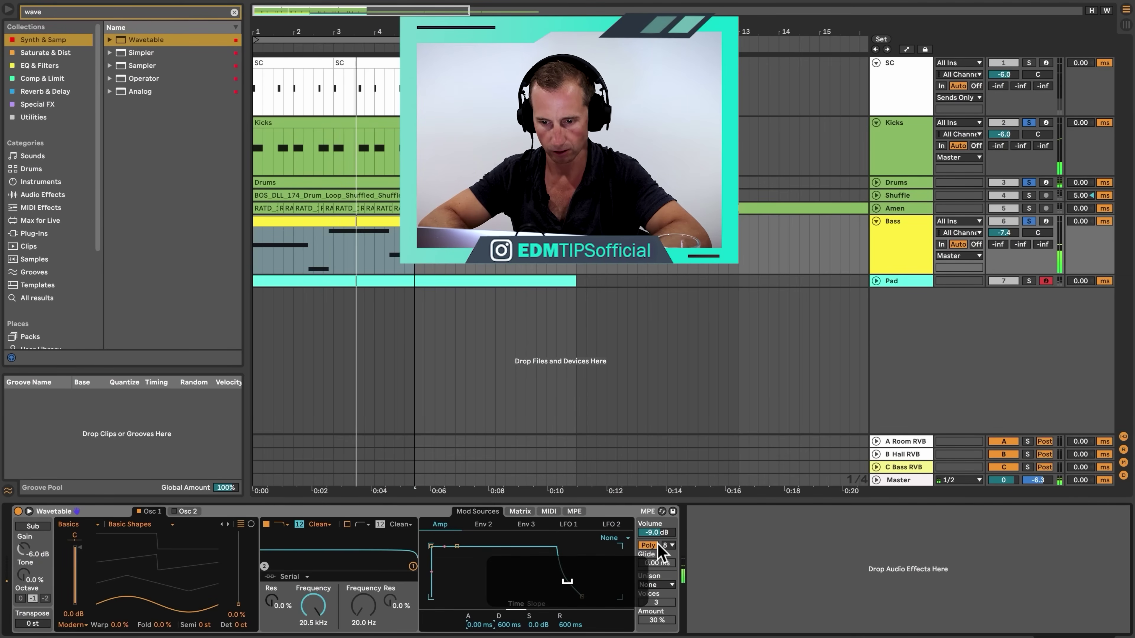
{"action": "left_click", "coordinate": [651, 544]}
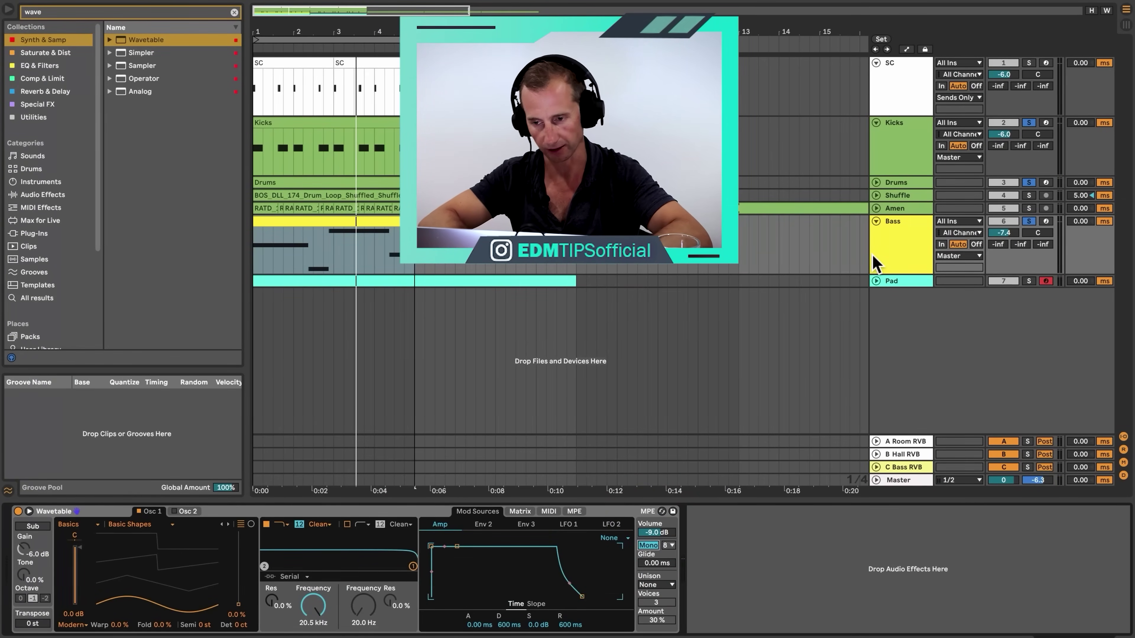
Step: Rename the Bass track as Sub Bass
{"action": "left_click", "coordinate": [894, 252]}
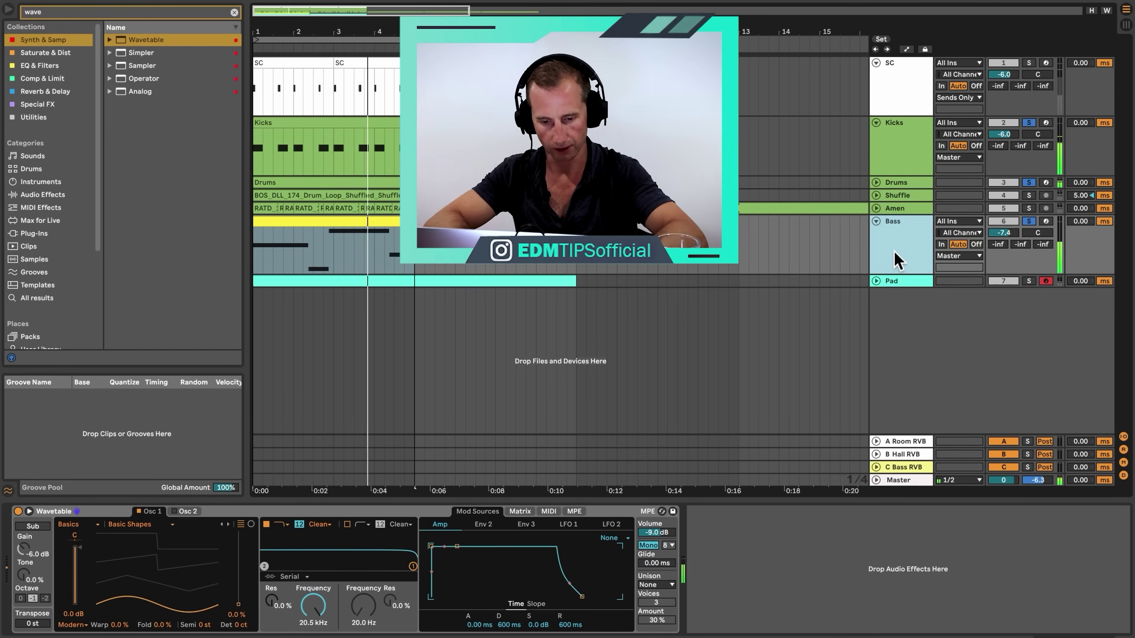
{"action": "key", "text": "super+r"}
{"action": "key", "text": "shift+super+Left"}
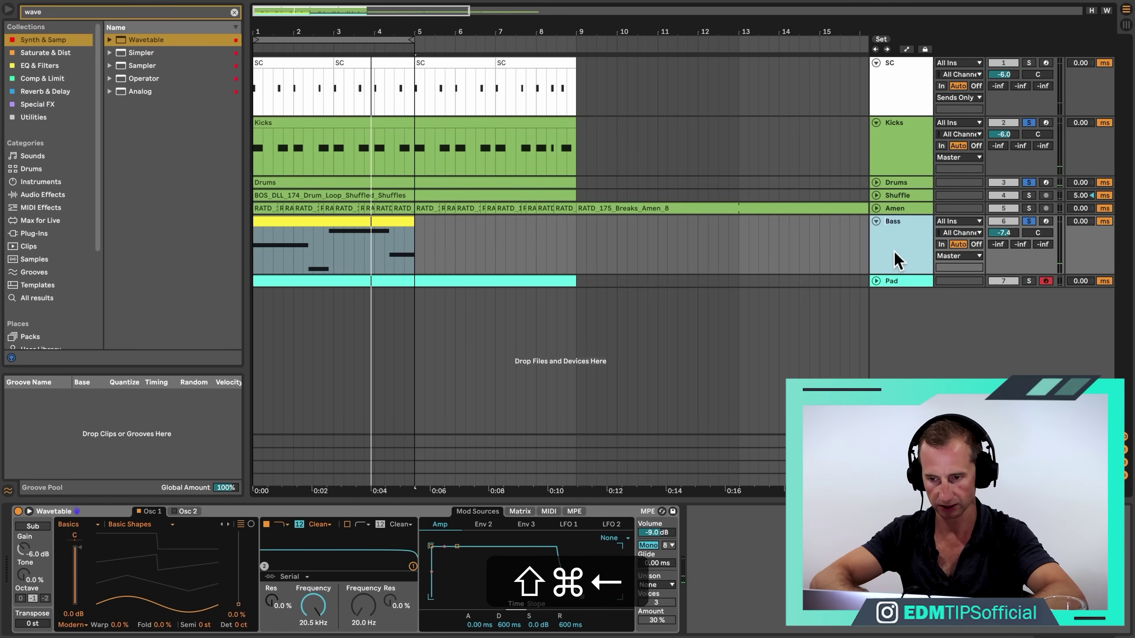
{"action": "type", "text": "Sub"}
{"action": "key", "text": "Return"}
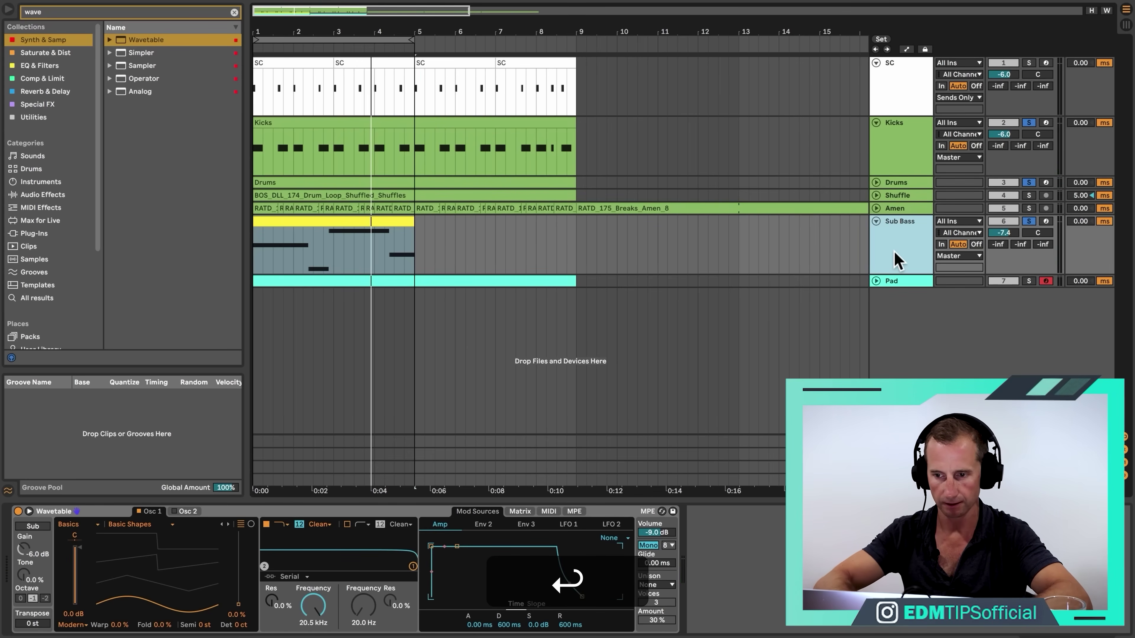
Step: Open the name of the clip on the Sub Bass track for editing
{"action": "left_click", "coordinate": [894, 251]}
{"action": "left_click", "coordinate": [307, 222]}
{"action": "key", "text": "super+r"}
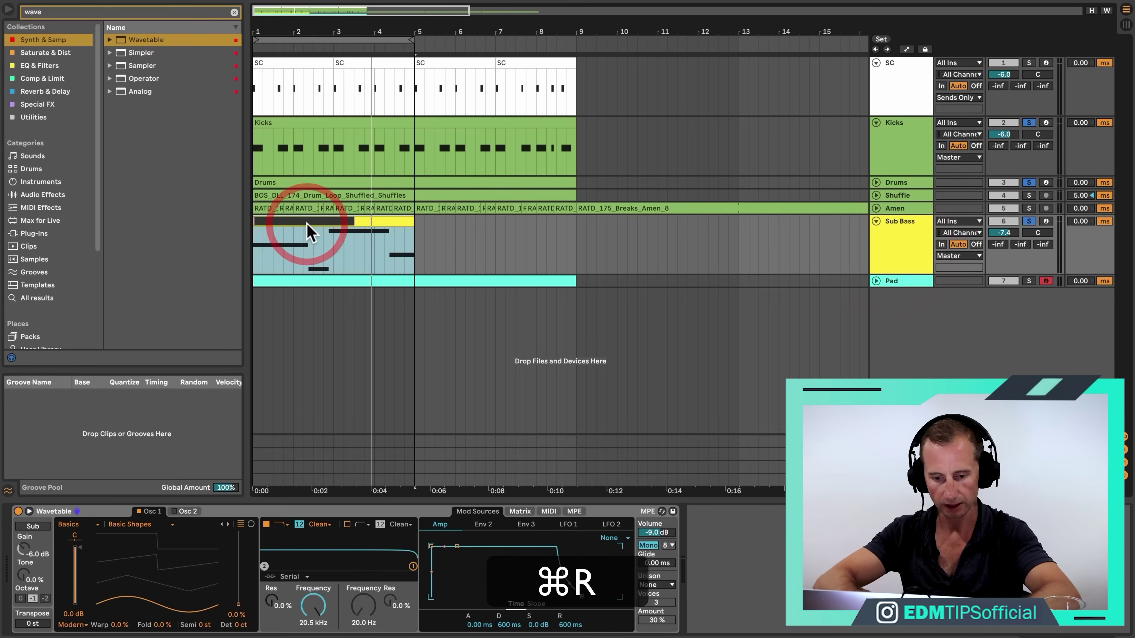
Step: Name the bass clip Sub Bass and duplicate its track, naming the upper copy Main Bass
{"action": "type", "text": "Sub Bass"}
{"action": "key", "text": "Return"}
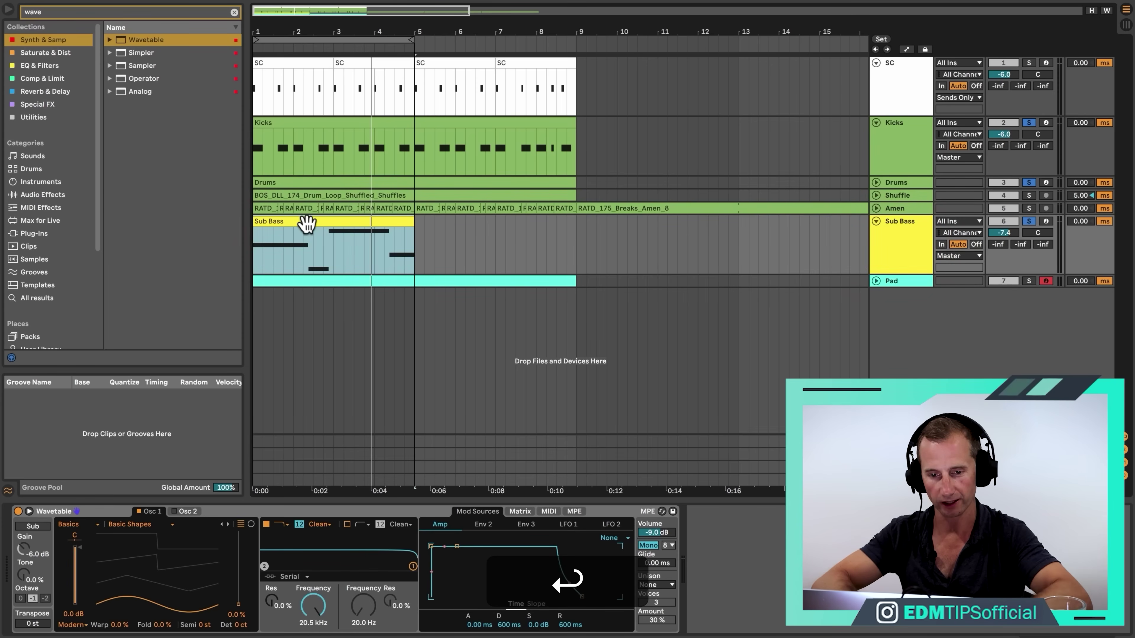
{"action": "left_click", "coordinate": [874, 248]}
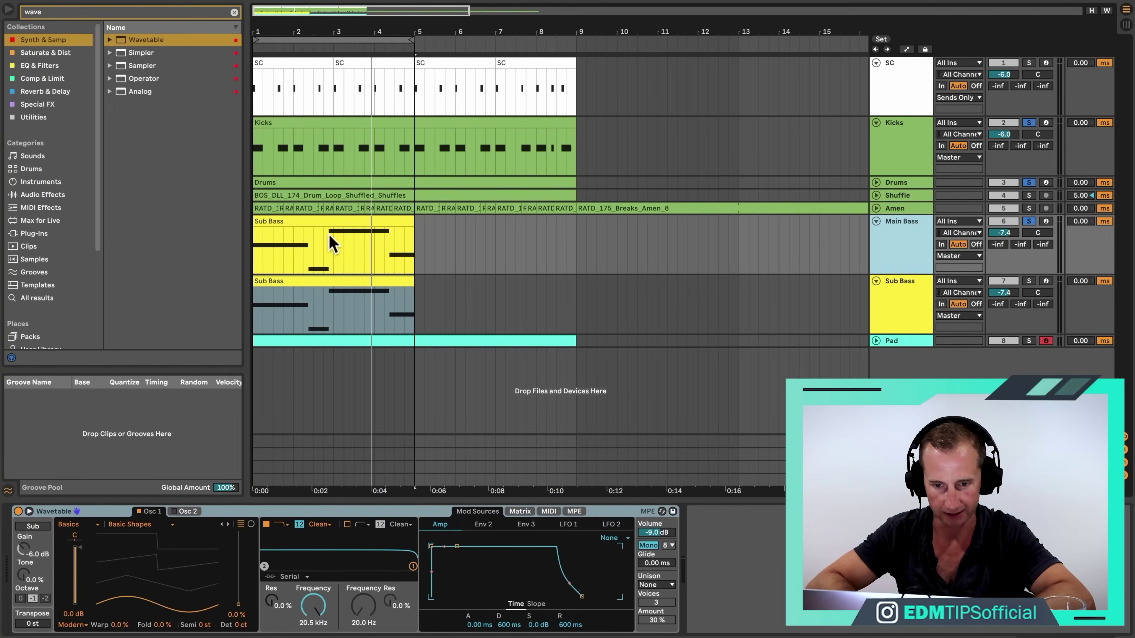
Step: Rename the clip on the Main Bass track as Main Bass
{"action": "left_click", "coordinate": [307, 221]}
{"action": "key", "text": "super+r"}
{"action": "type", "text": "Main"}
{"action": "key", "text": "Return"}
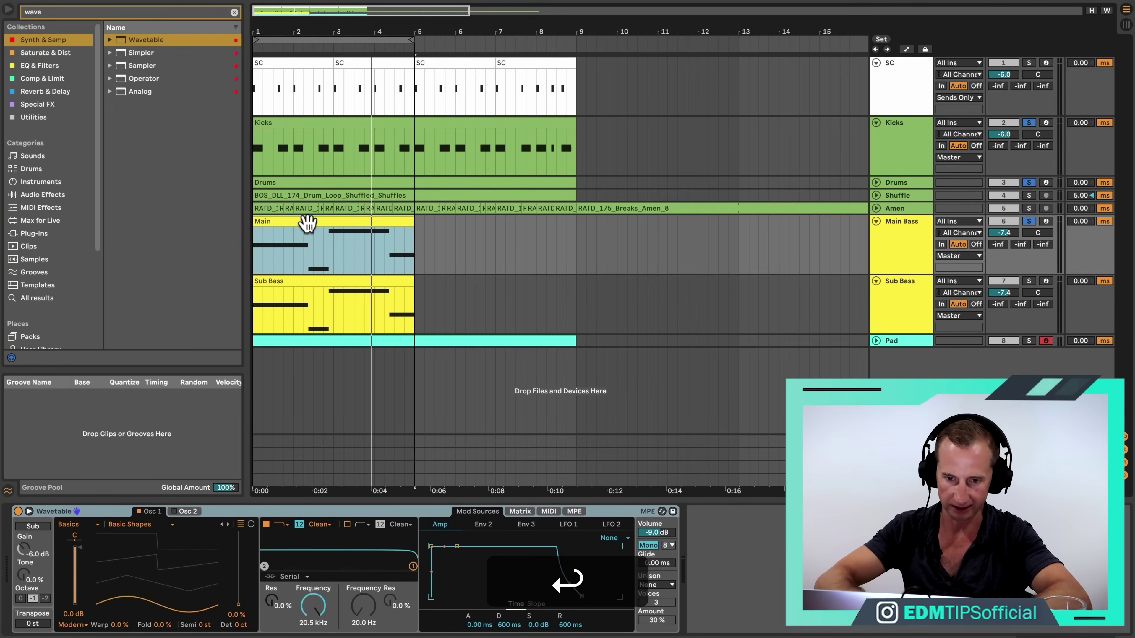
{"action": "key", "text": "super+r"}
{"action": "key", "text": "super+Right"}
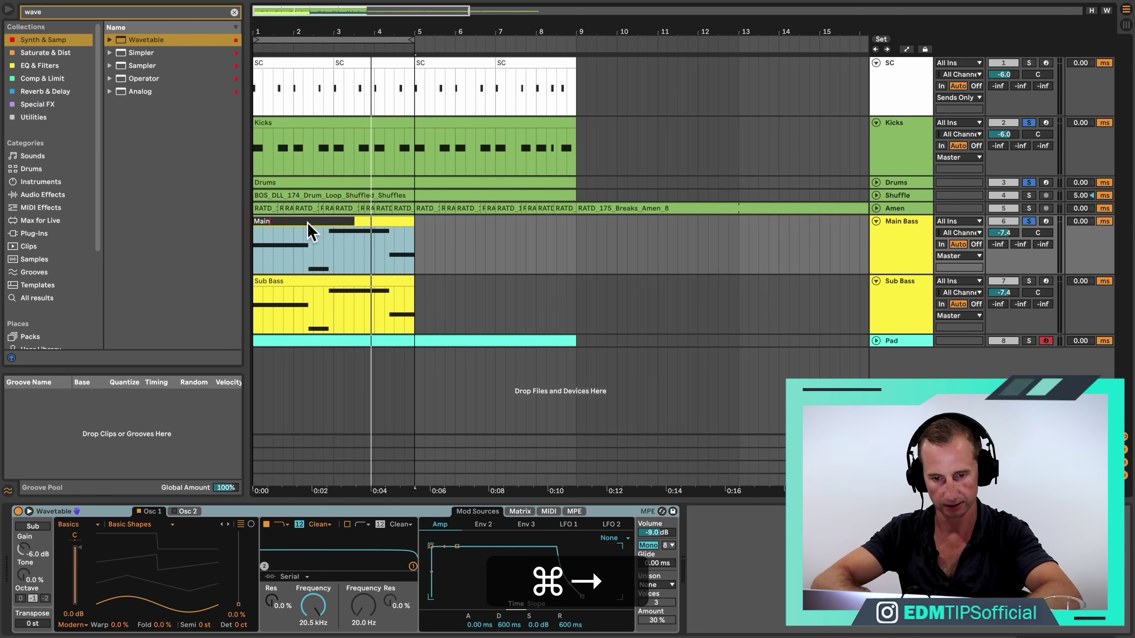
{"action": "type", "text": "Bass"}
{"action": "key", "text": "Return"}
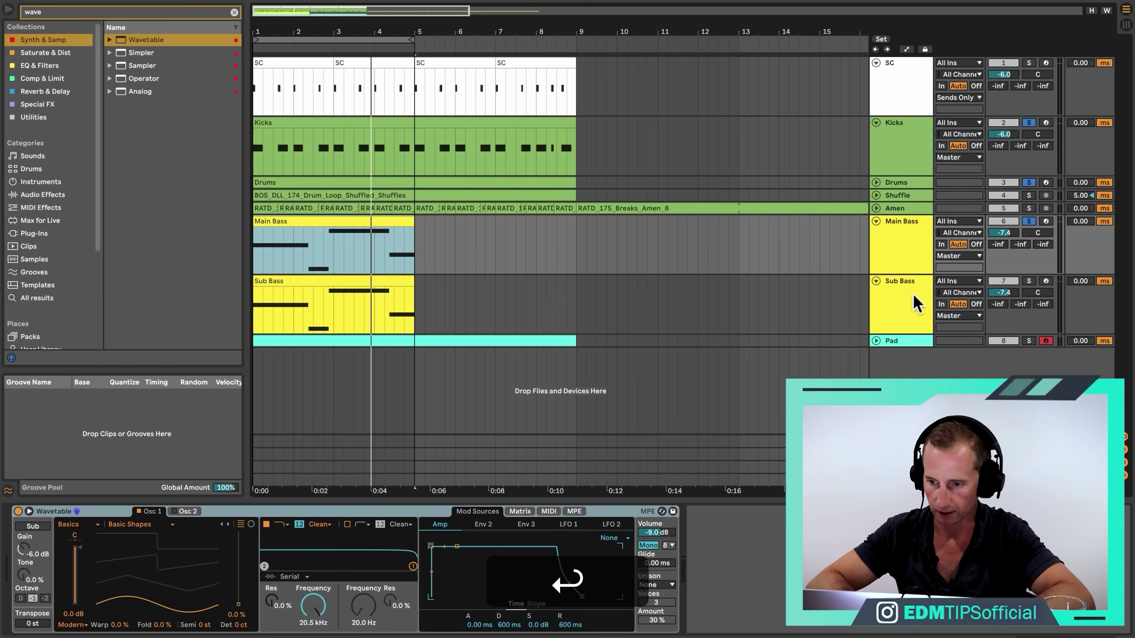
Step: Solo only the Main Bass track and play it with Wavetable's Osc 1 position raised to 100%
{"action": "left_click", "coordinate": [1026, 220]}
{"action": "left_click", "coordinate": [1028, 221]}
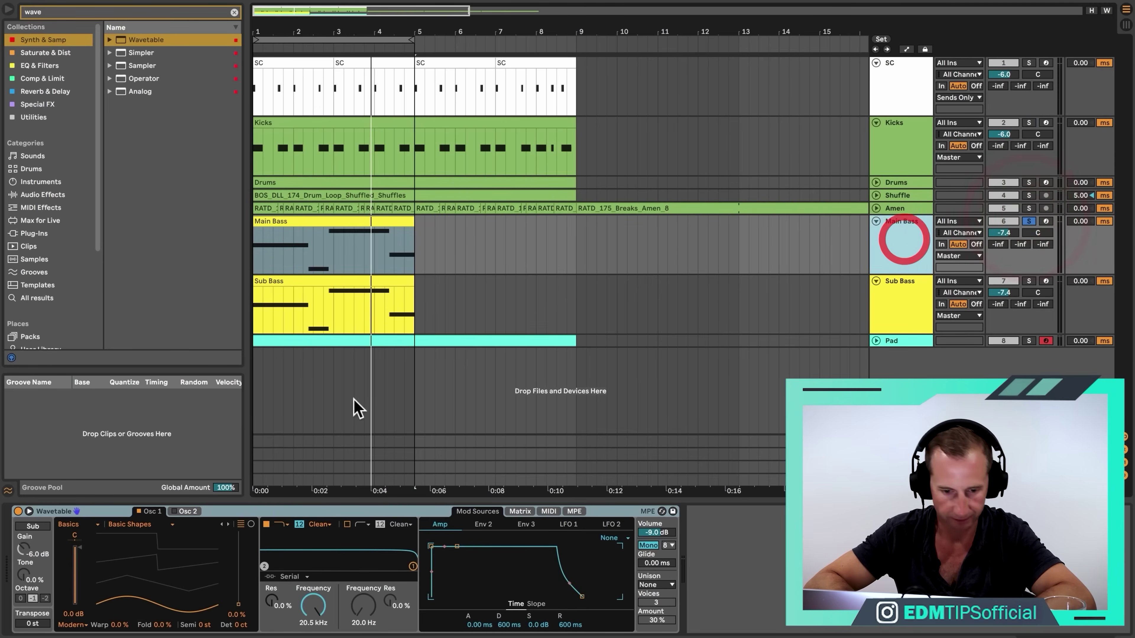
{"action": "key", "text": "space"}
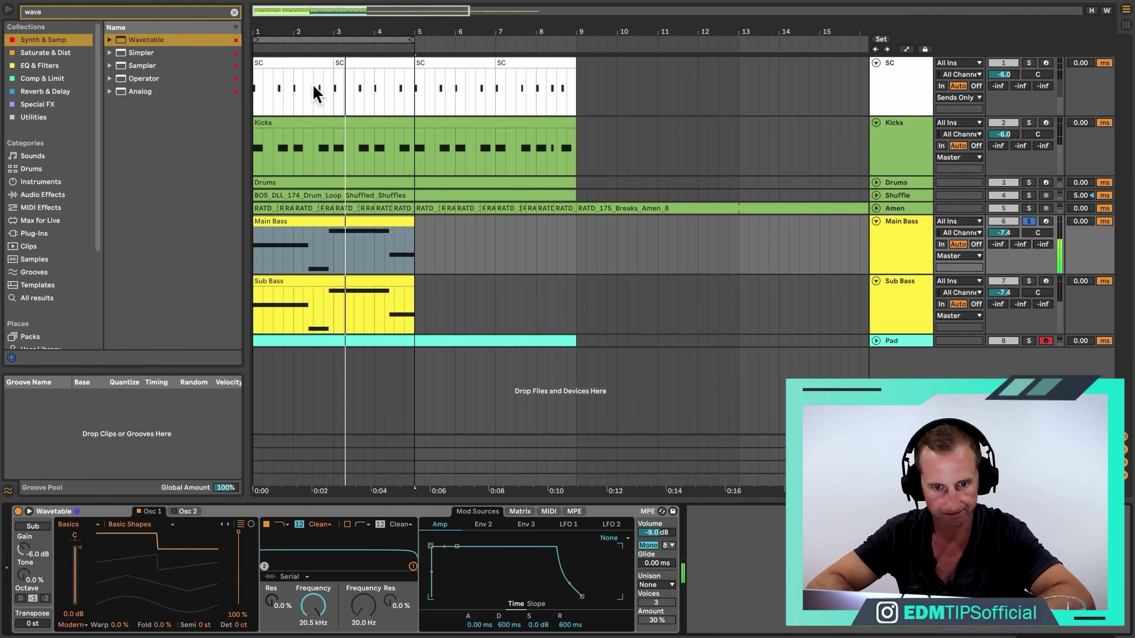
Step: Add EQ Eight from the EQ & Filters collection after Wavetable on Main Bass, with a low cut at 130 Hz
{"action": "left_click", "coordinate": [49, 66]}
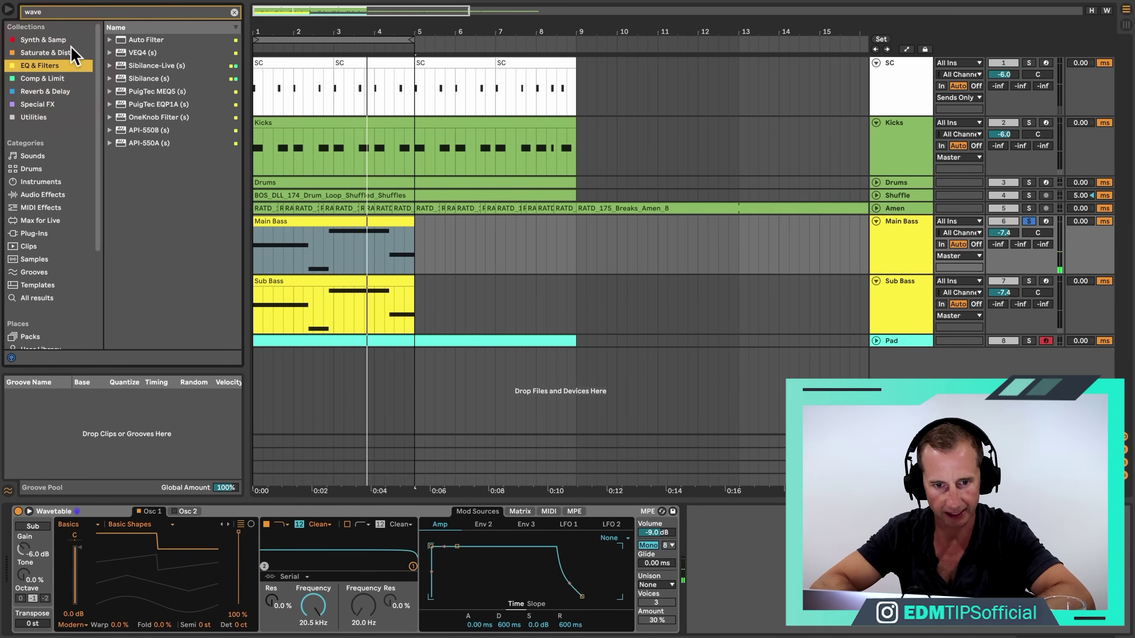
{"action": "left_click", "coordinate": [233, 12]}
{"action": "left_click_drag", "start_coordinate": [140, 41], "coordinate": [550, 331]}
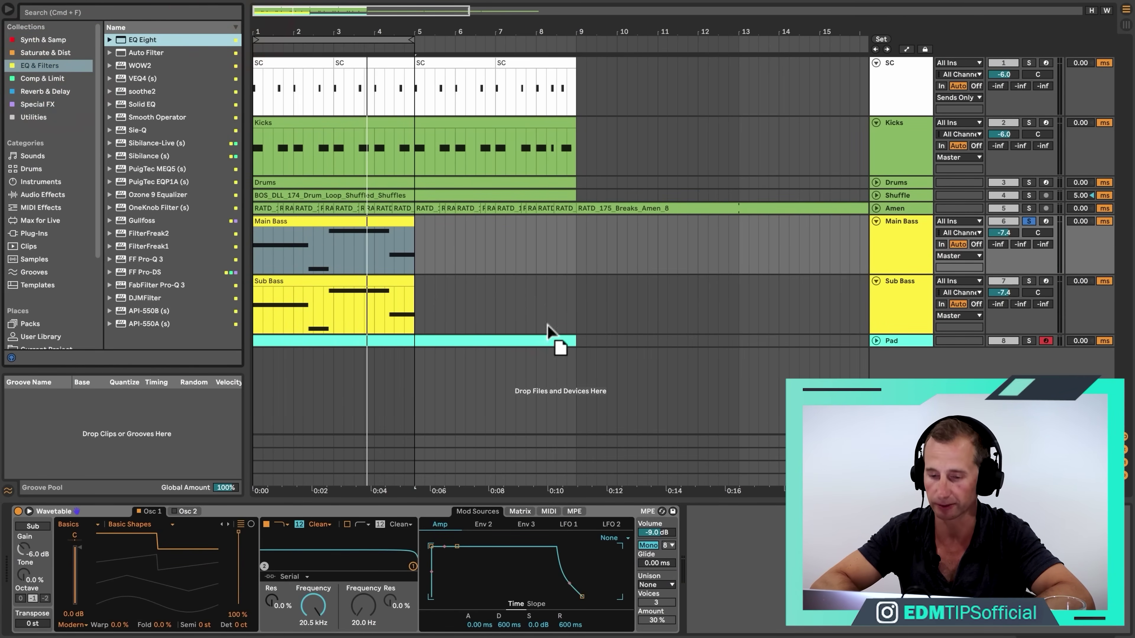
{"action": "left_click_drag", "start_coordinate": [755, 558], "coordinate": [733, 542]}
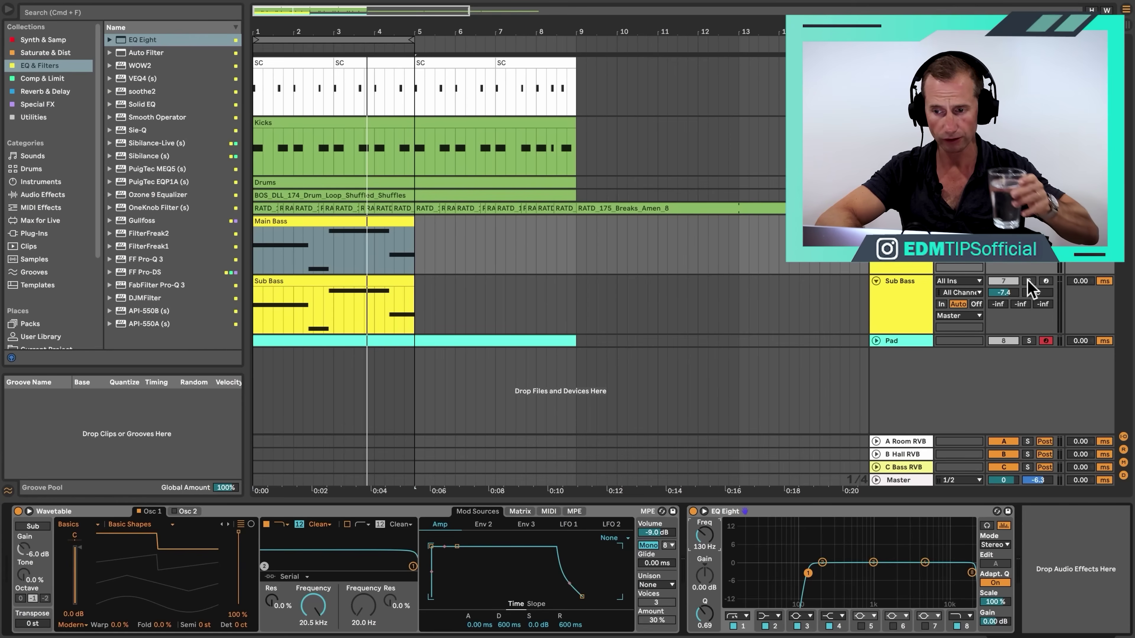
{"action": "left_click", "coordinate": [1028, 281]}
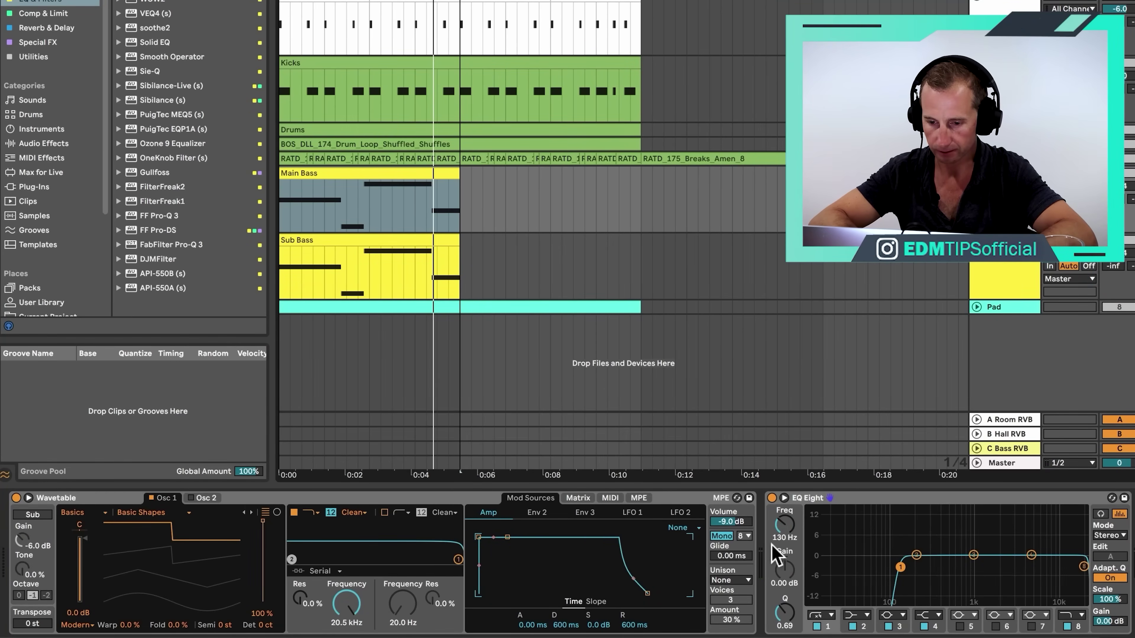
Step: Set the Main Bass Wavetable's unison mode to Classic with 4 voices
{"action": "left_click", "coordinate": [721, 537]}
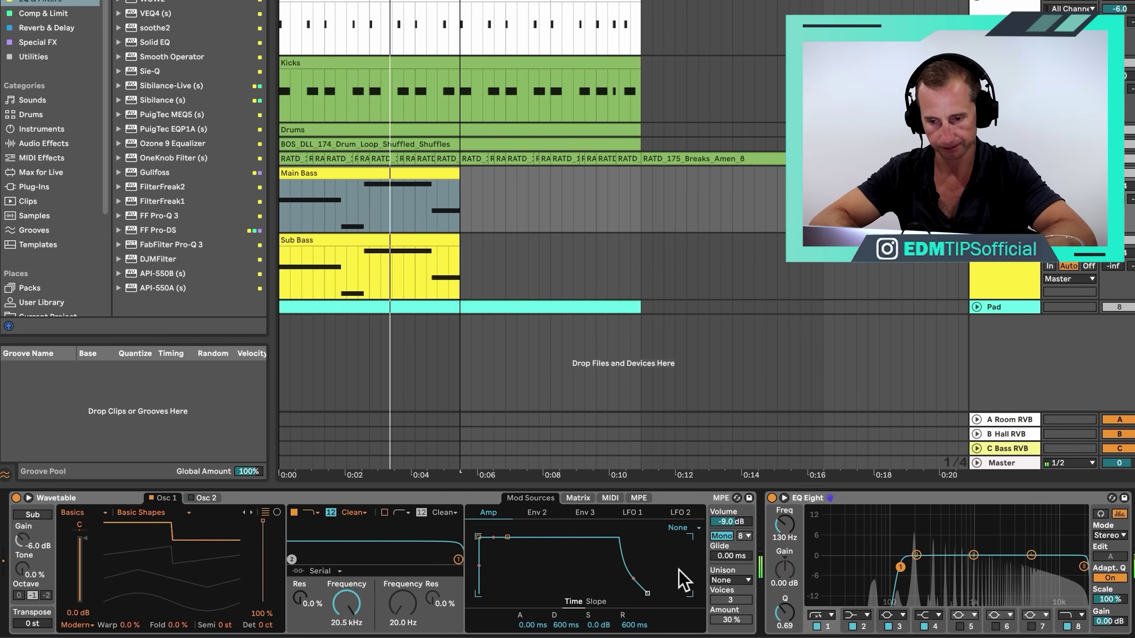
{"action": "left_click", "coordinate": [734, 580]}
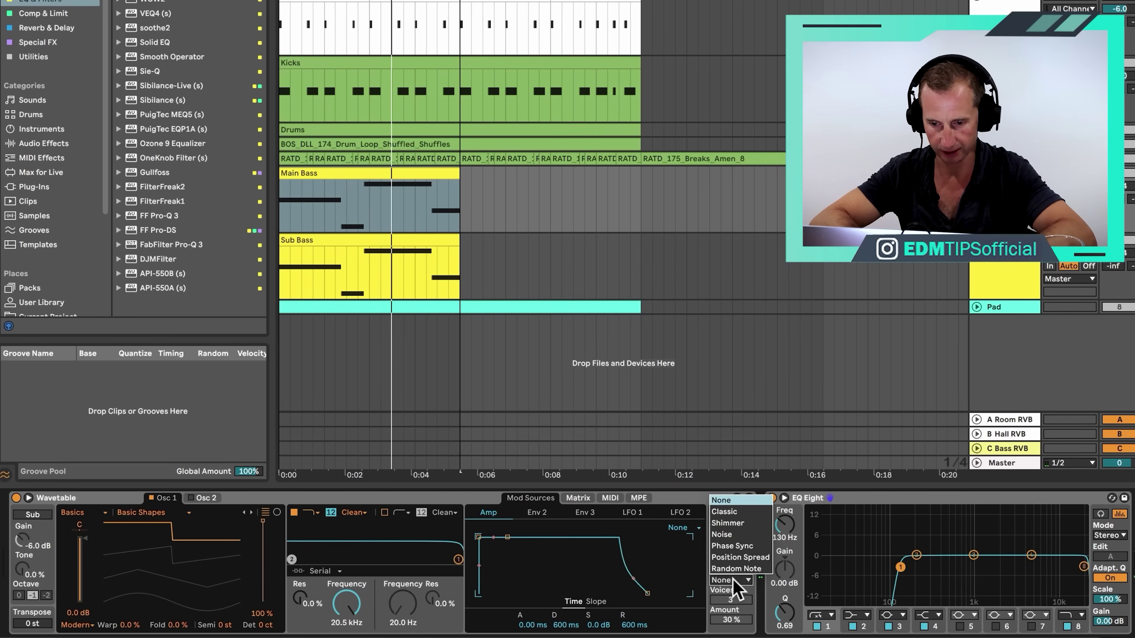
{"action": "left_click", "coordinate": [724, 511]}
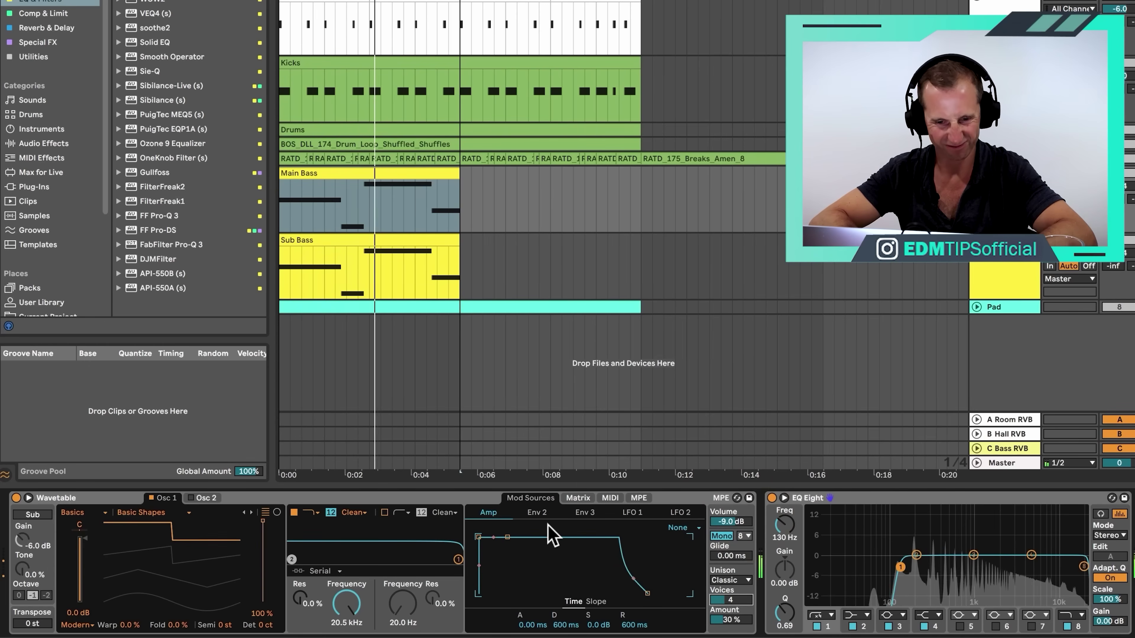
Step: Lower Wavetable's first filter frequency to 238 Hz while the Main Bass plays
{"action": "left_click_drag", "start_coordinate": [352, 606], "coordinate": [352, 539]}
{"action": "mouse_move", "coordinate": [347, 603]}
{"action": "left_mouse_down"}
{"action": "mouse_move", "coordinate": [347, 631]}
{"action": "mouse_move", "coordinate": [347, 616]}
{"action": "left_mouse_up"}
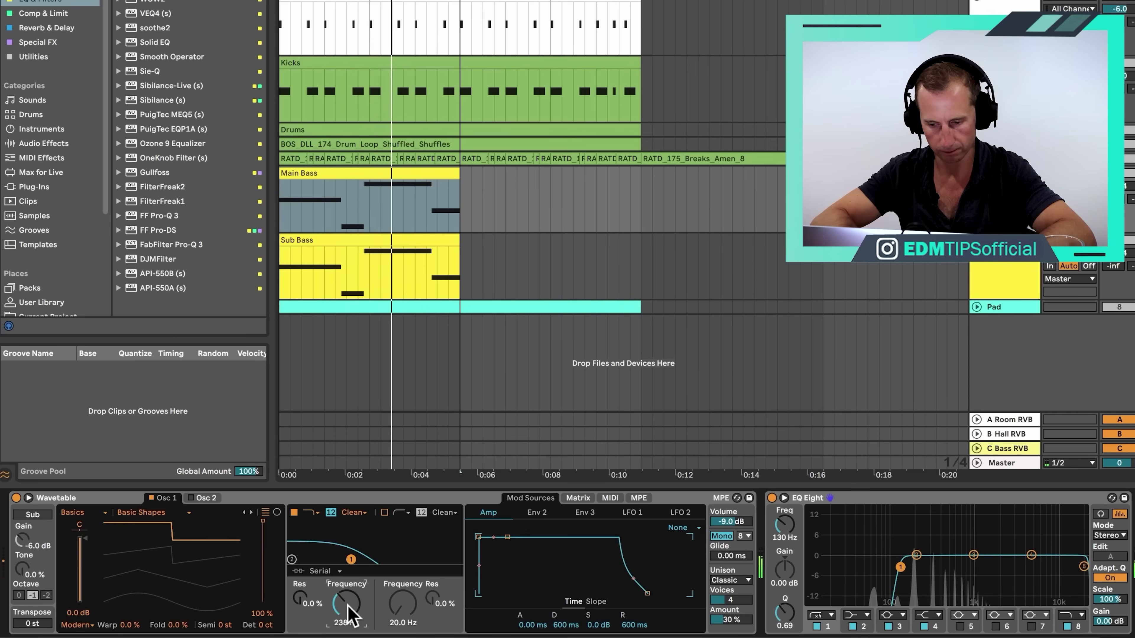
{"action": "key", "text": "alt+m"}
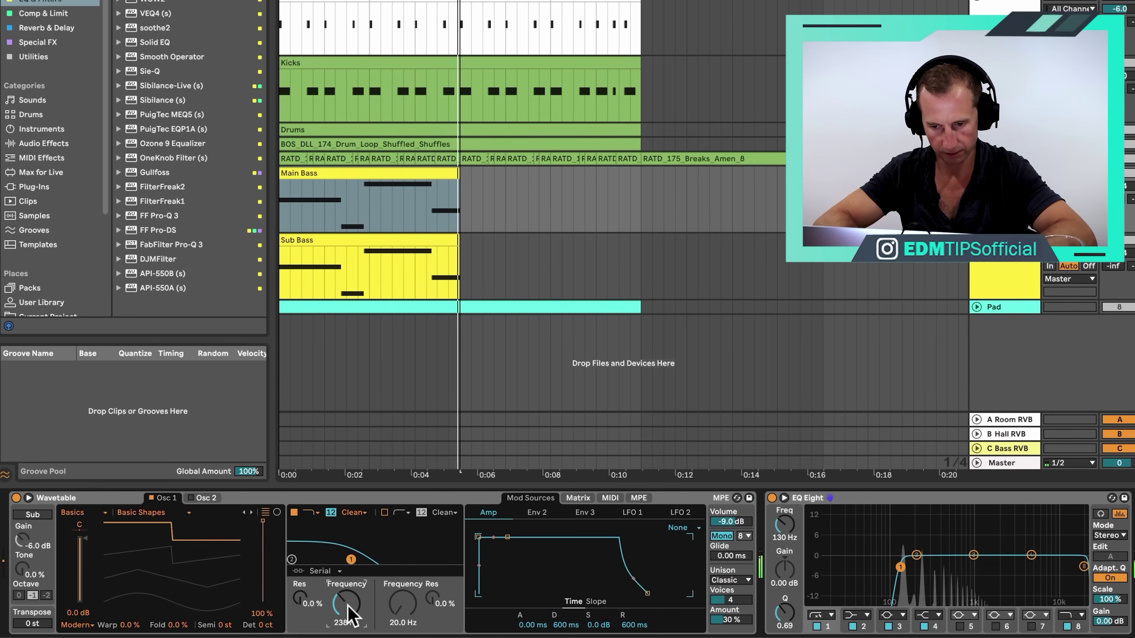
{"action": "key", "text": "alt+m"}
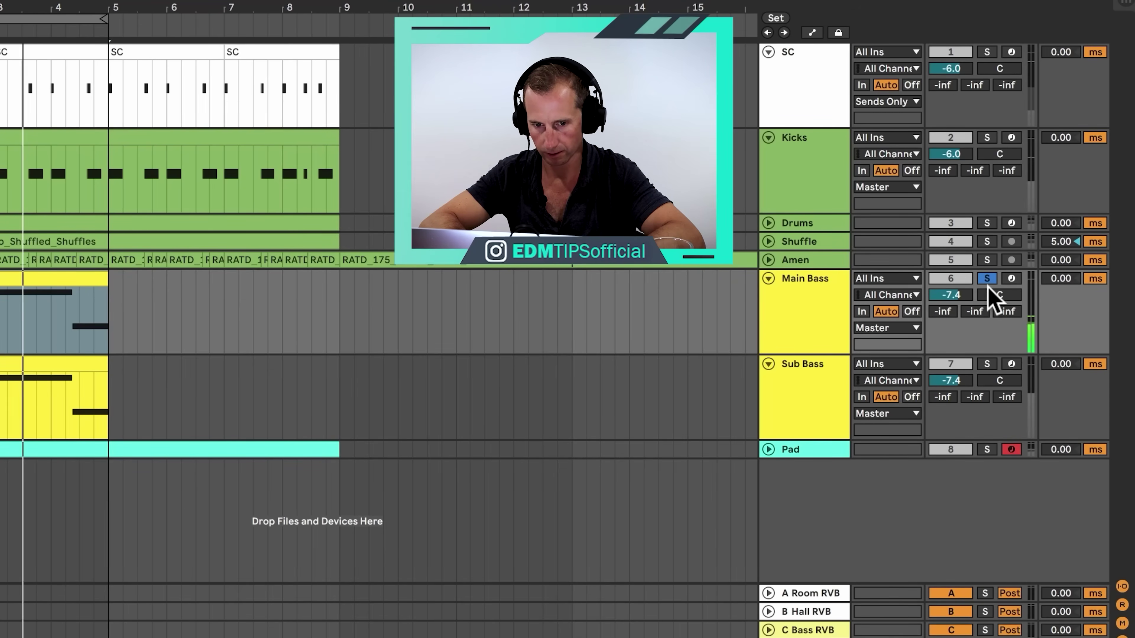
Step: Stop playback and solo the Sub Bass track together with Main Bass
{"action": "key", "text": "space"}
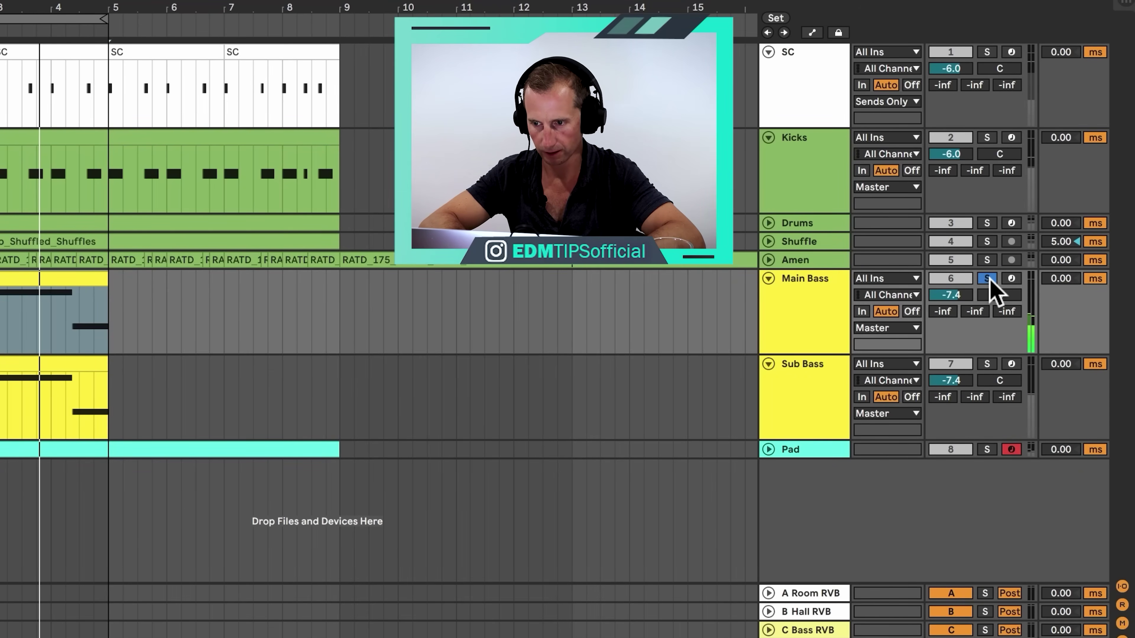
{"action": "left_click", "coordinate": [990, 280]}
{"action": "left_click", "coordinate": [990, 280]}
{"action": "left_click", "coordinate": [987, 364]}
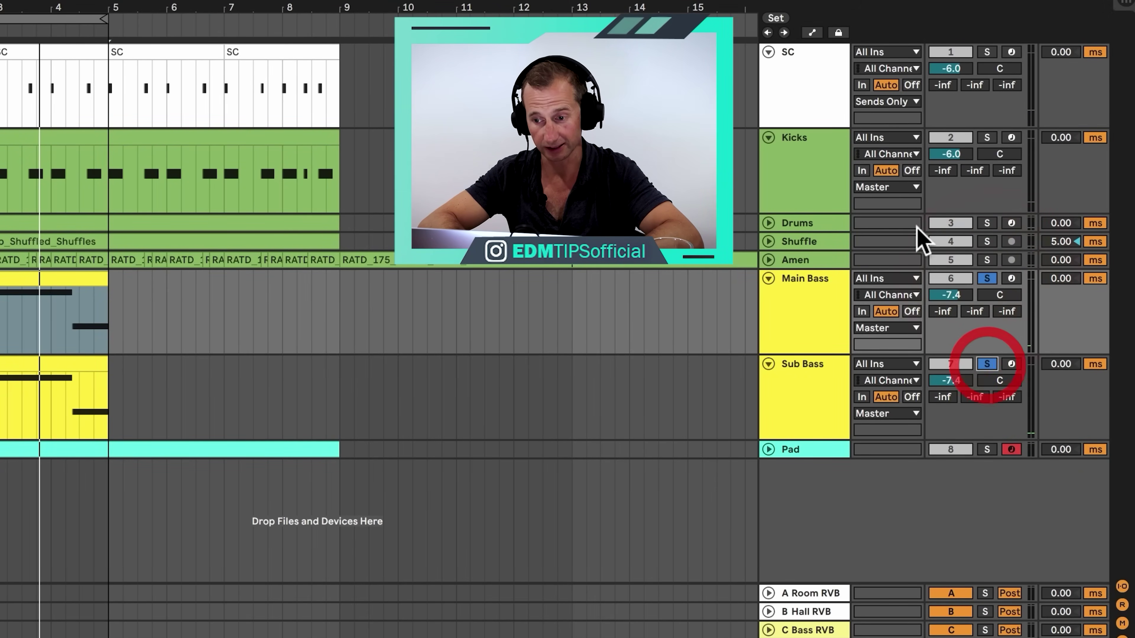
Step: Raise the first filter frequency of the Main Bass Wavetable to 296 Hz
{"action": "left_click", "coordinate": [800, 306]}
{"action": "left_click", "coordinate": [799, 393]}
{"action": "left_click", "coordinate": [804, 335]}
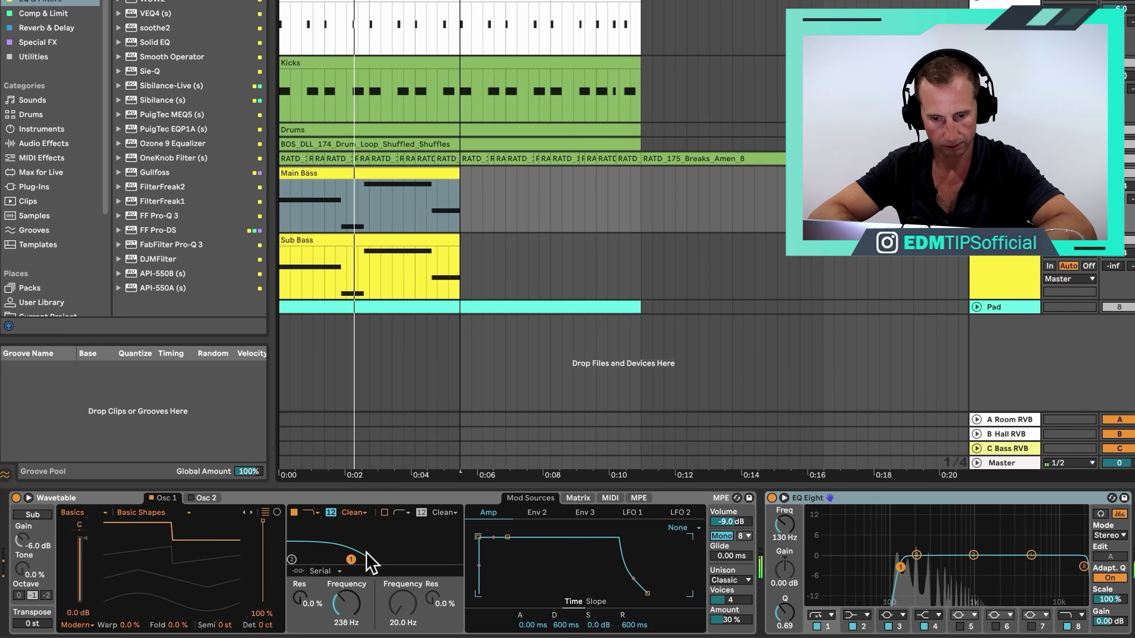
{"action": "left_click", "coordinate": [371, 564]}
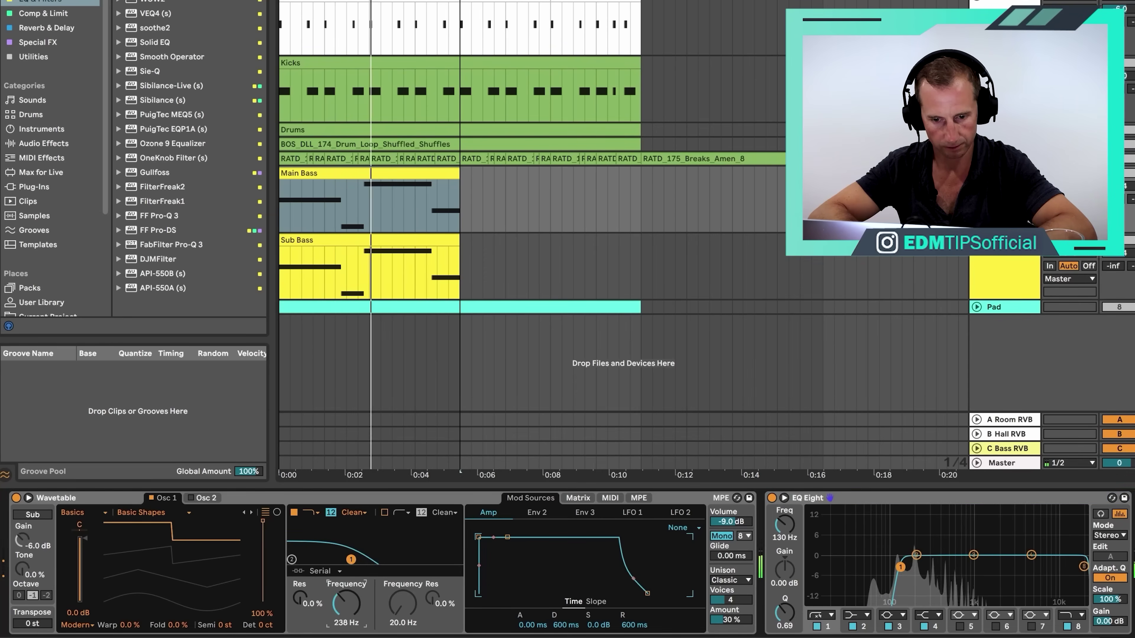
{"action": "left_click_drag", "start_coordinate": [360, 609], "coordinate": [359, 606]}
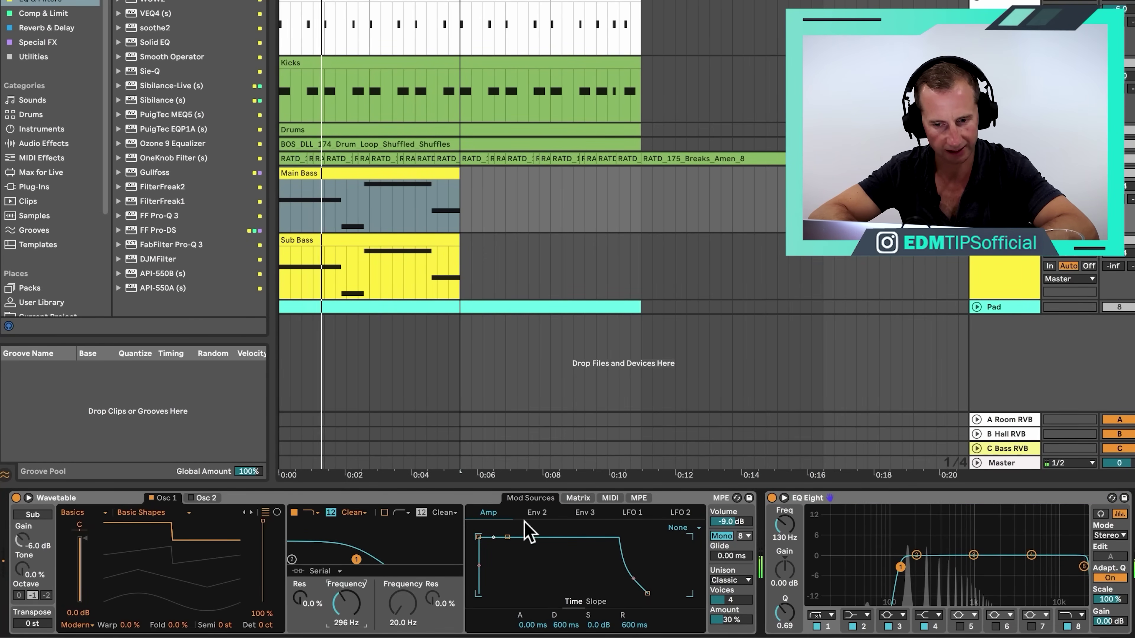
Step: Modulate Wavetable's Filter 1 Freq with Env 2 by an amount of 23 in the modulation matrix
{"action": "left_click", "coordinate": [540, 513]}
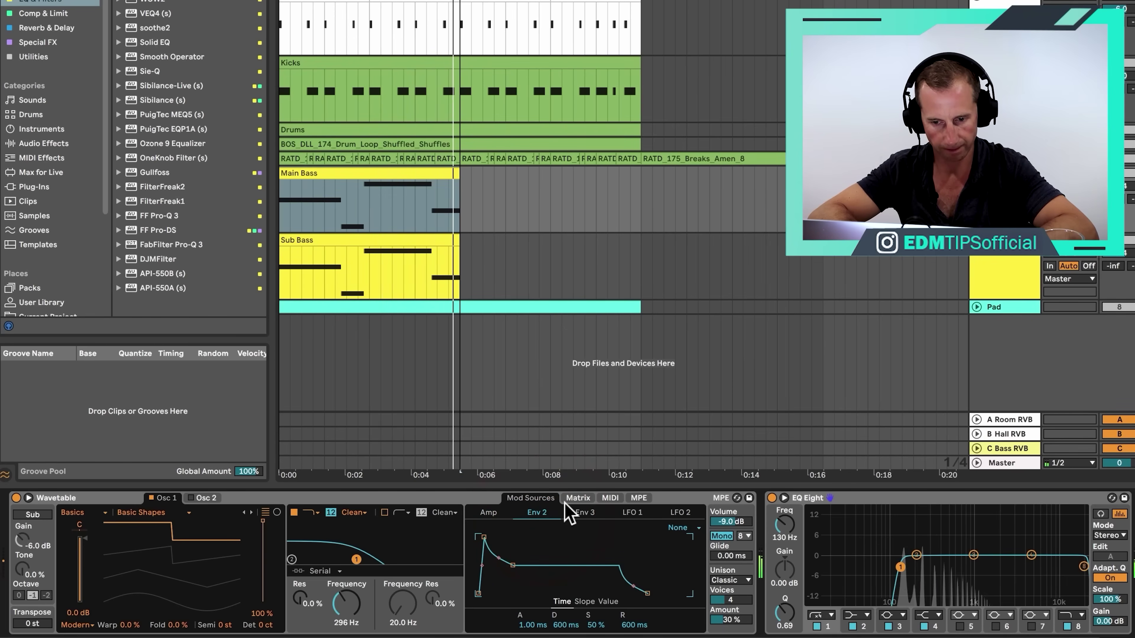
{"action": "left_click", "coordinate": [606, 497]}
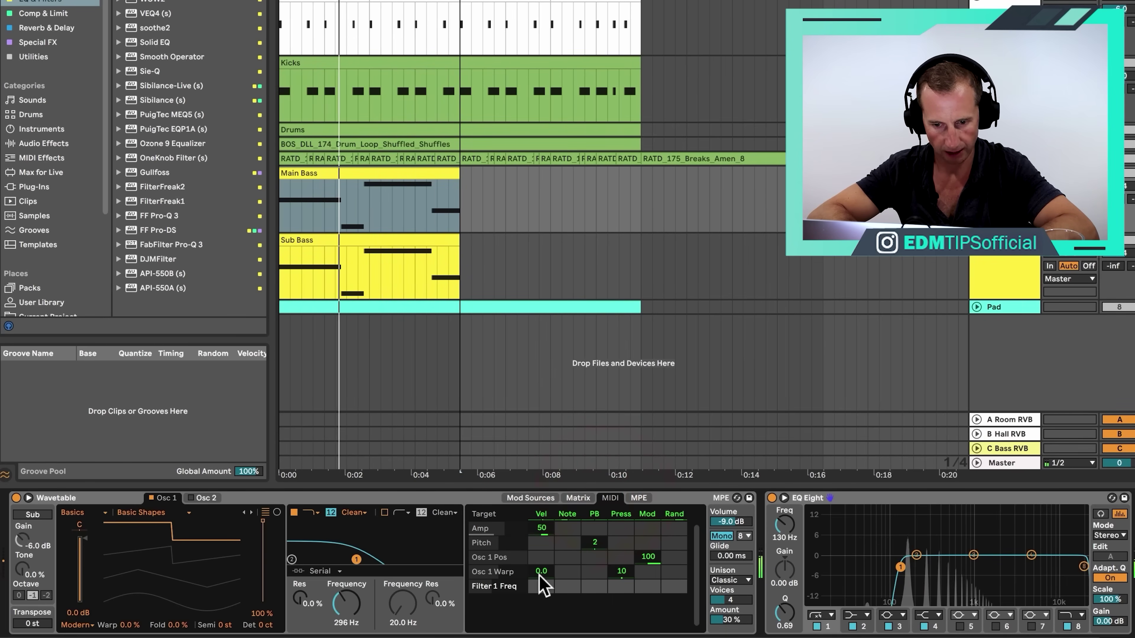
{"action": "left_click", "coordinate": [579, 497]}
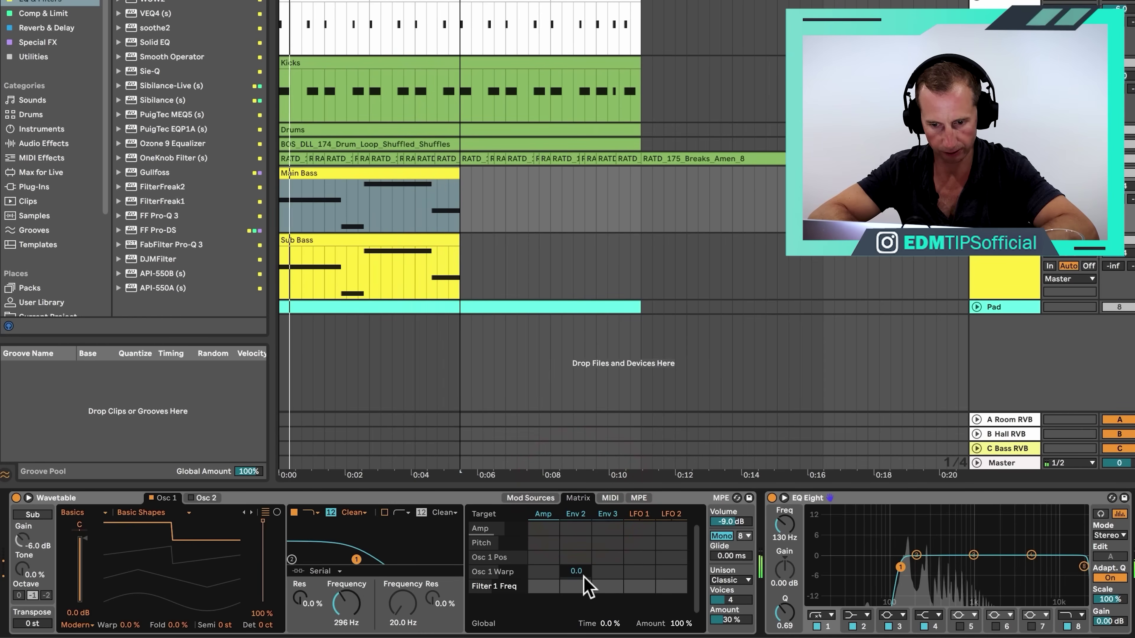
{"action": "left_click_drag", "start_coordinate": [576, 586], "coordinate": [580, 587]}
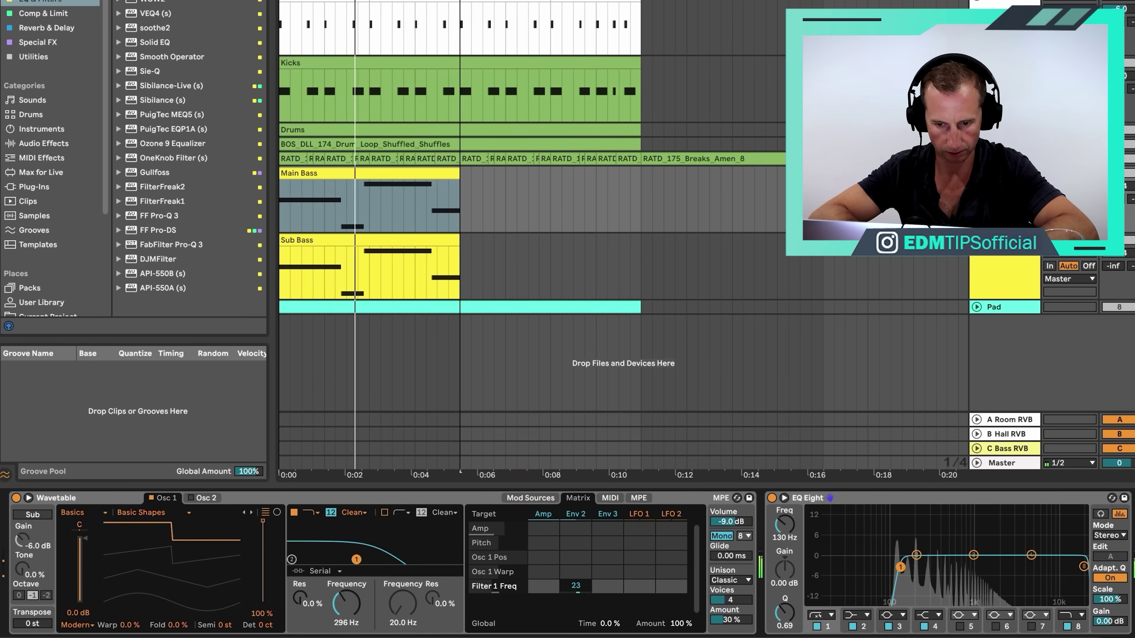
Step: Set Env 2's attack to 334 ms and its sustain to 0%, and stop playback
{"action": "left_click", "coordinate": [577, 518]}
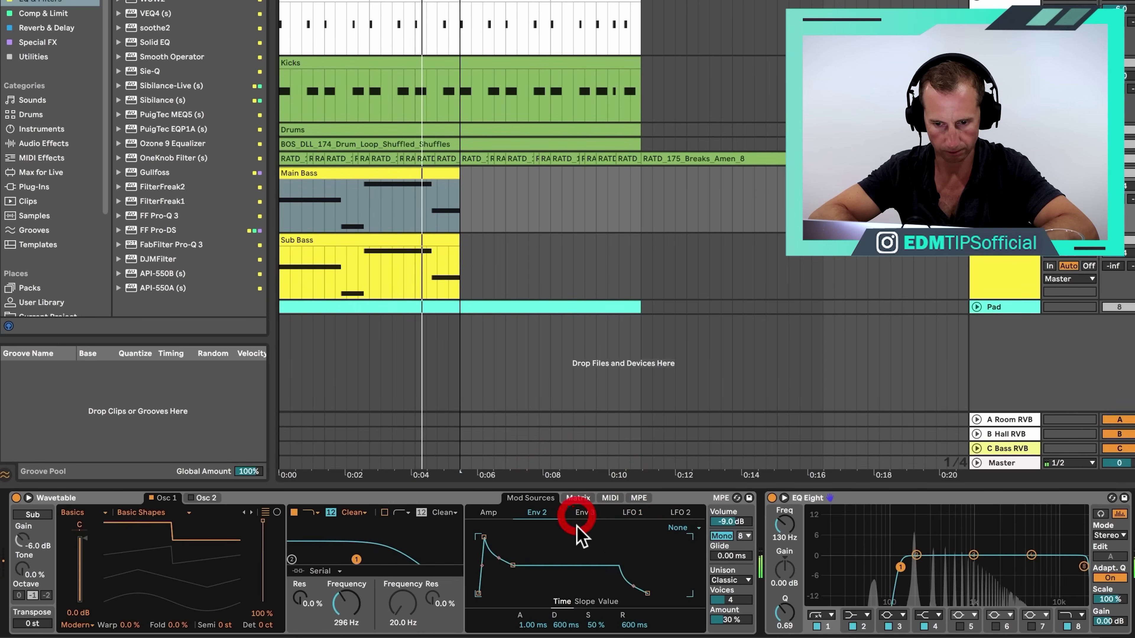
{"action": "left_click_drag", "start_coordinate": [532, 625], "coordinate": [532, 608]}
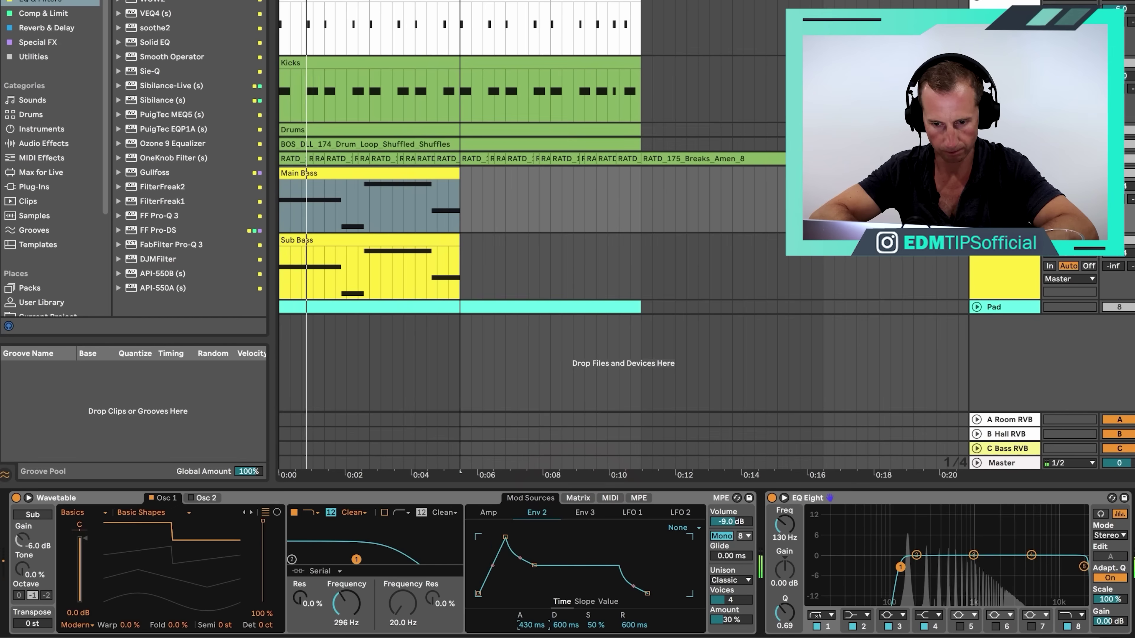
{"action": "left_click_drag", "start_coordinate": [595, 625], "coordinate": [600, 630]}
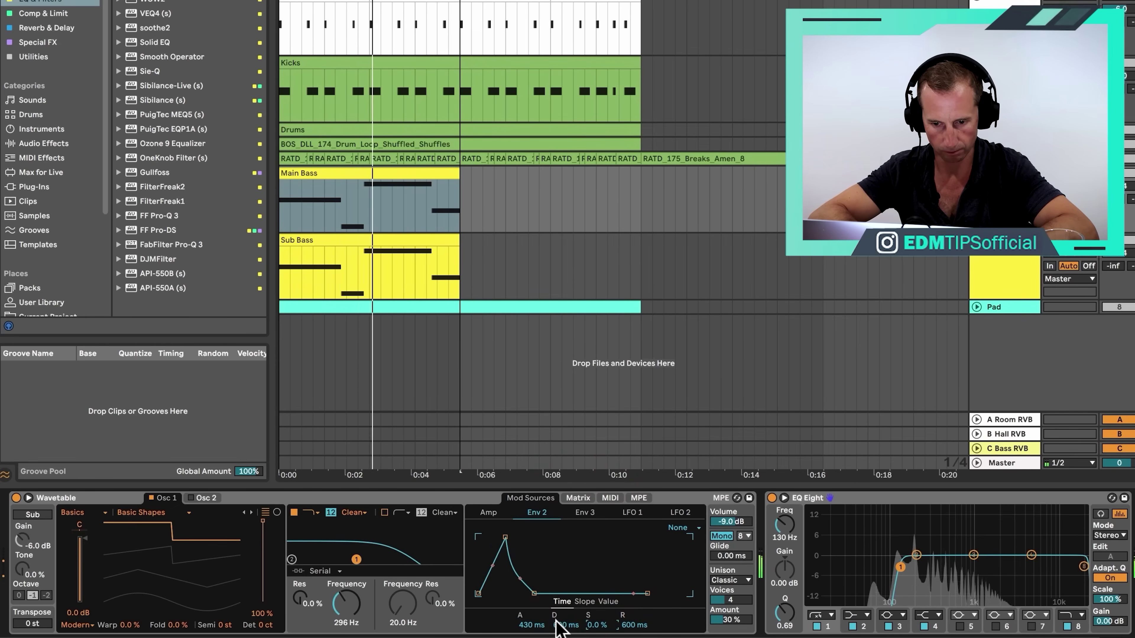
{"action": "left_click_drag", "start_coordinate": [531, 625], "coordinate": [531, 630]}
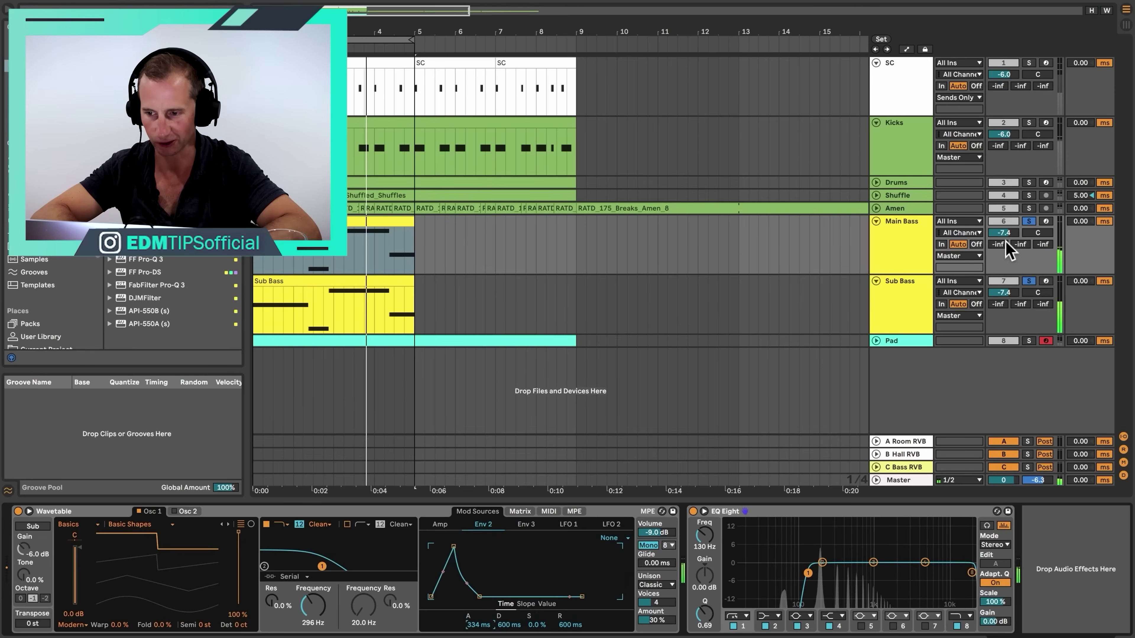
{"action": "key", "text": "space"}
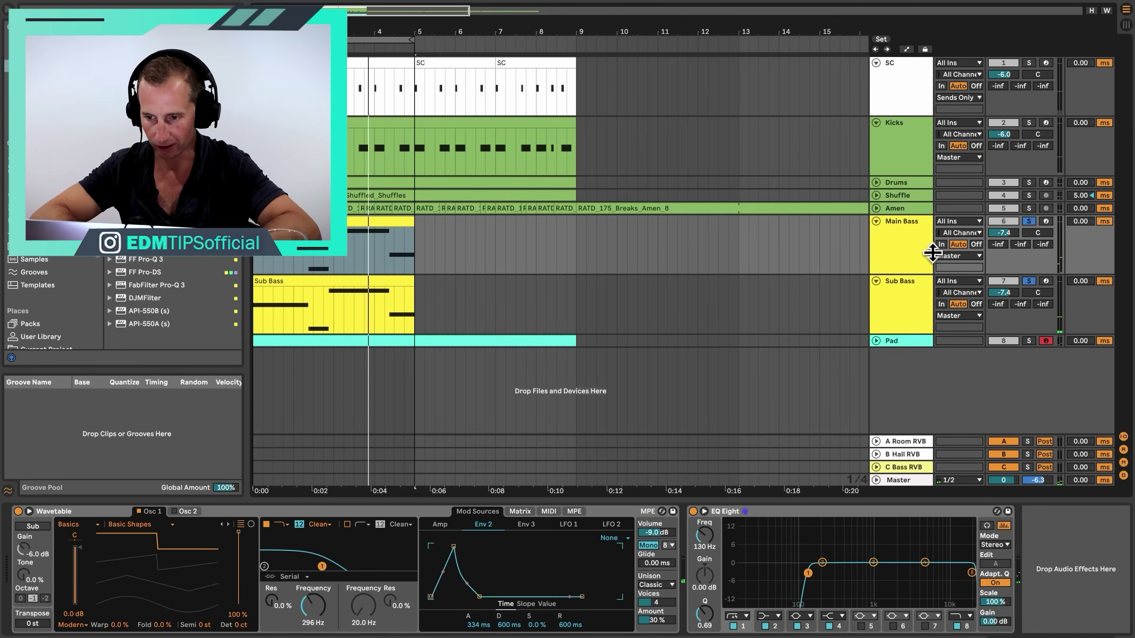
Step: Group the Main Bass and Sub Bass tracks and name the group BASS
{"action": "left_click", "coordinate": [902, 251]}
{"action": "left_click", "coordinate": [900, 293], "text": "shift"}
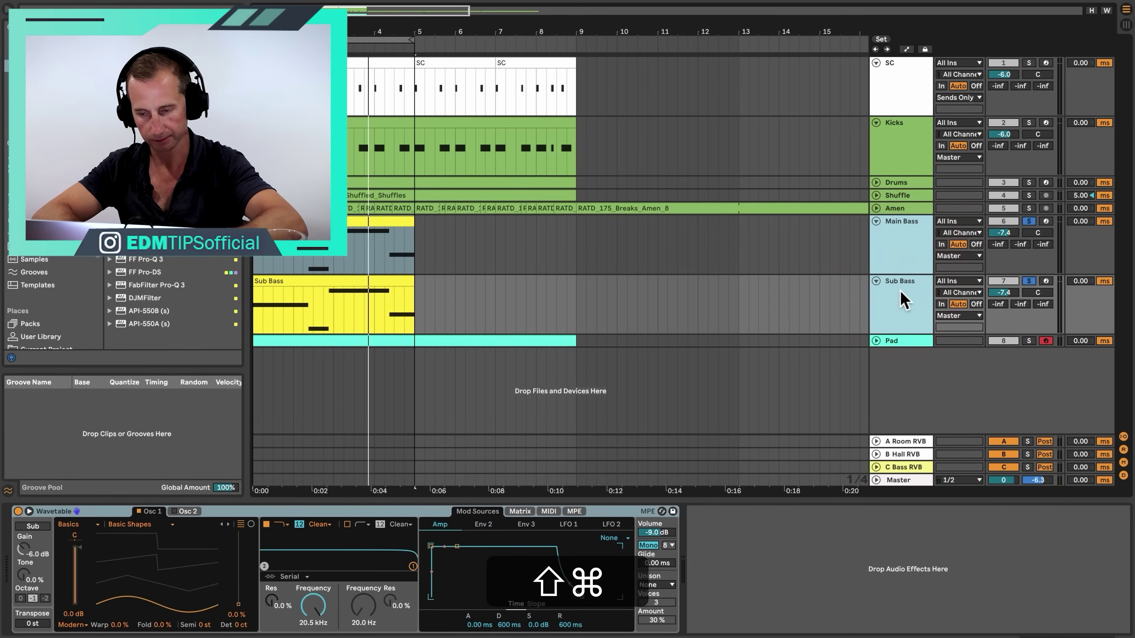
{"action": "key", "text": "super+g"}
{"action": "left_click", "coordinate": [909, 230]}
{"action": "key", "text": "shift+super+r"}
{"action": "type", "text": "BAS"}
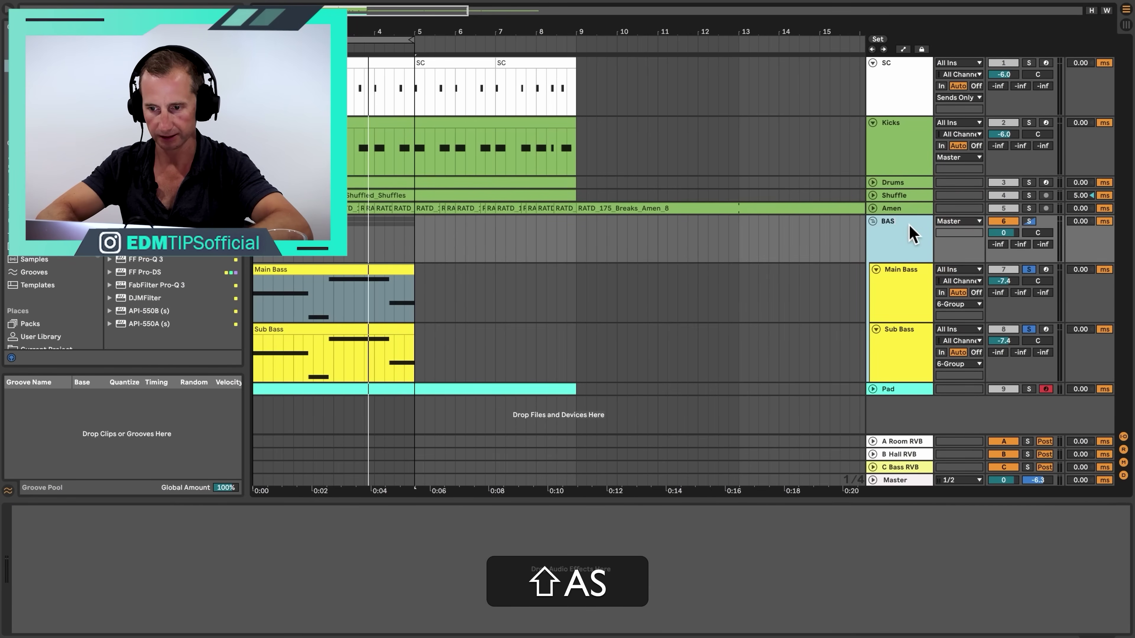
Step: Colour the BASS group track orange and select the Sub Bass track
{"action": "right_click", "coordinate": [911, 233]}
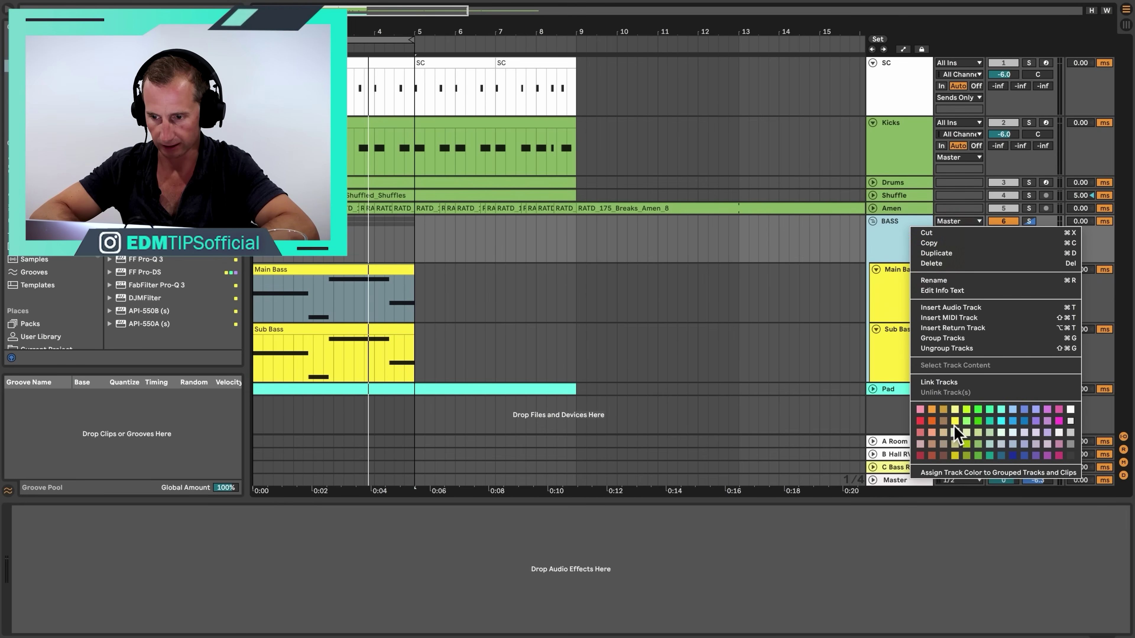
{"action": "left_click", "coordinate": [930, 410]}
{"action": "left_click", "coordinate": [899, 381]}
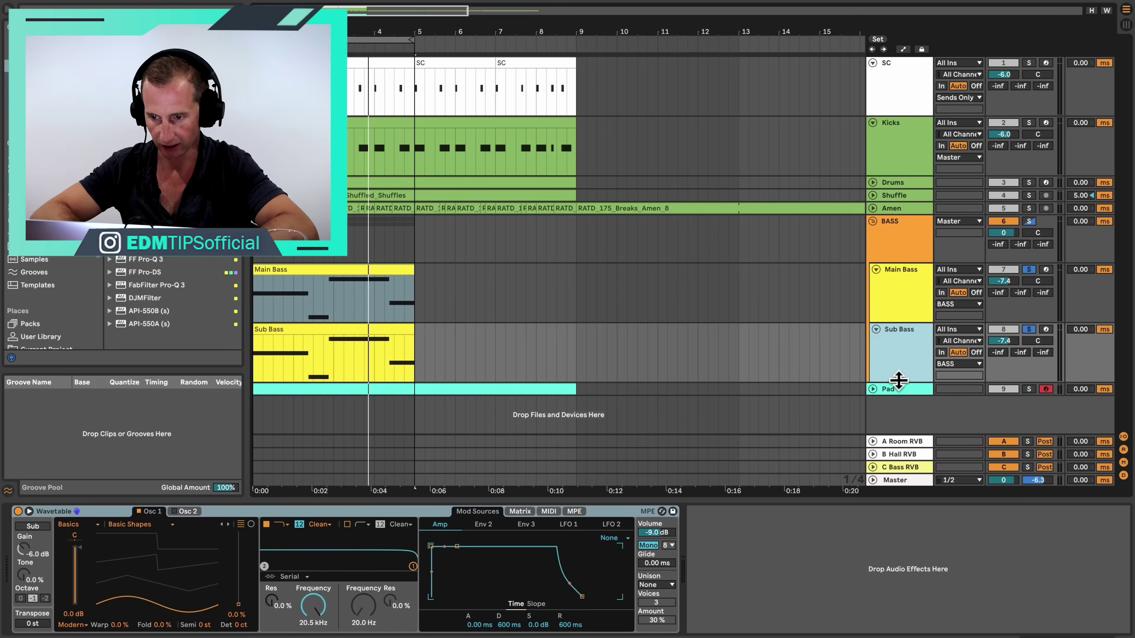
Step: Rename the Pad track's Compressor as SC Compressor
{"action": "left_click", "coordinate": [758, 512]}
{"action": "key", "text": "super+r"}
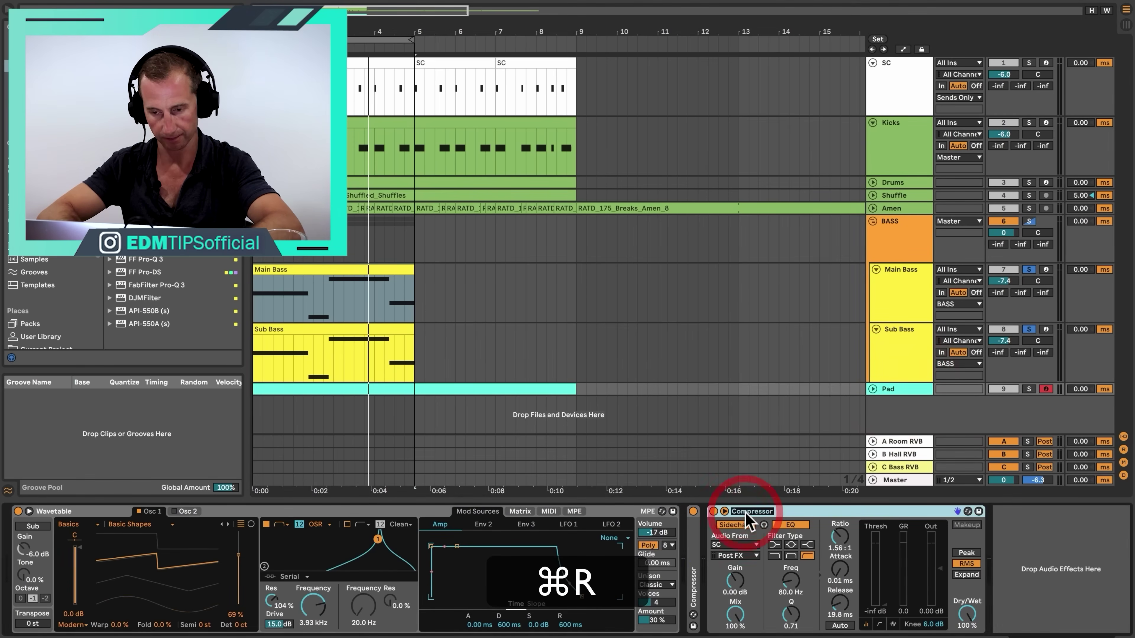
{"action": "key", "text": "Left"}
{"action": "type", "text": "SC"}
{"action": "key", "text": "Return"}
Step: Copy the Pad track's SC Compressor onto the BASS group track
{"action": "left_click", "coordinate": [786, 512]}
{"action": "key", "text": "super+c"}
{"action": "left_click", "coordinate": [898, 241]}
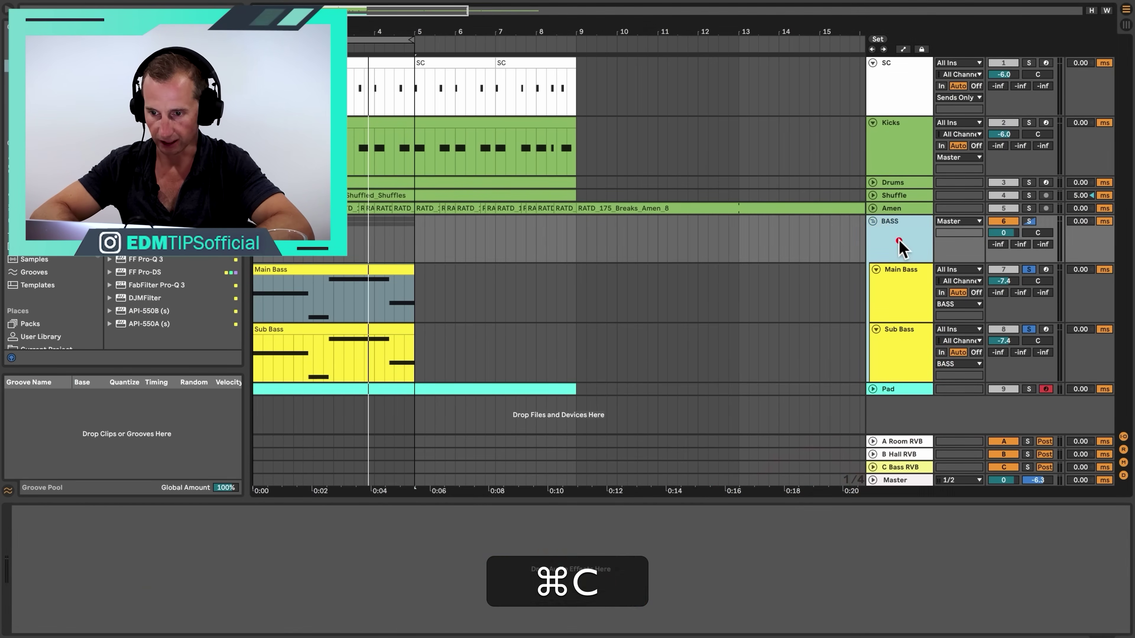
{"action": "left_click", "coordinate": [654, 554]}
{"action": "key", "text": "super+v"}
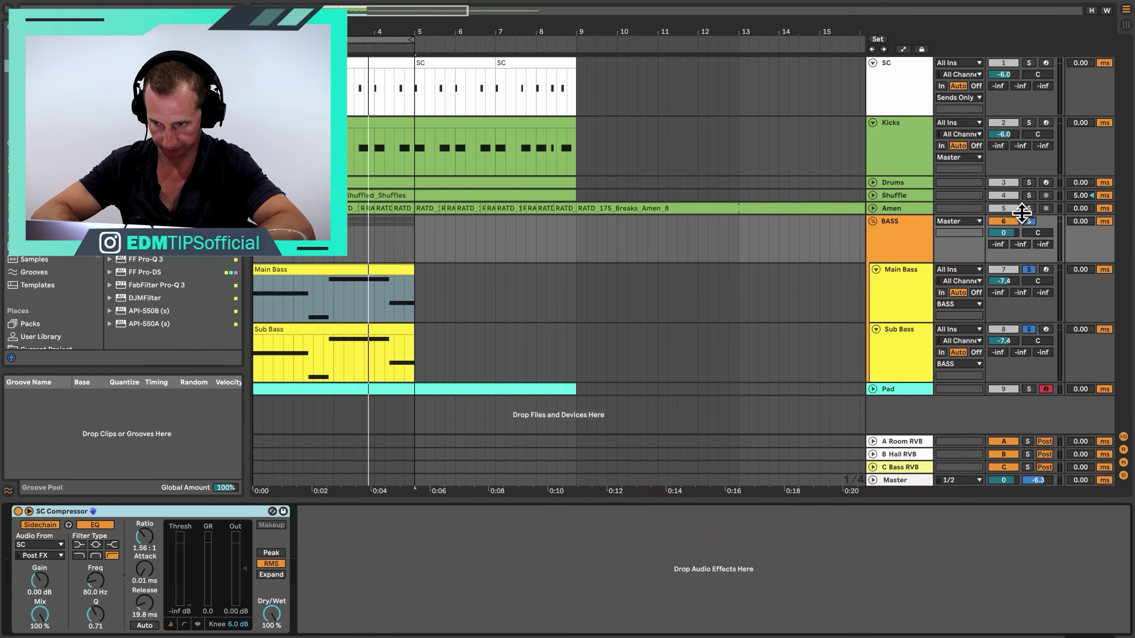
Step: Solo the BASS group, compare its playback with SC Compressor bypassed and active, and set the compressor's ratio to 1.62:1
{"action": "left_click", "coordinate": [1027, 221]}
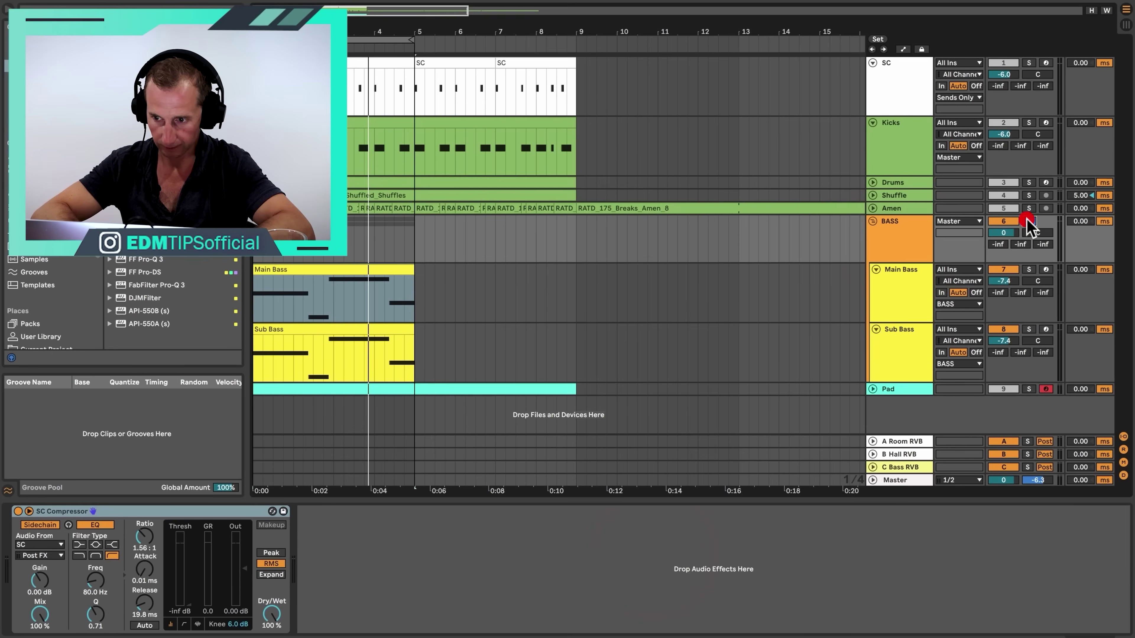
{"action": "left_click", "coordinate": [18, 511]}
{"action": "key", "text": "space"}
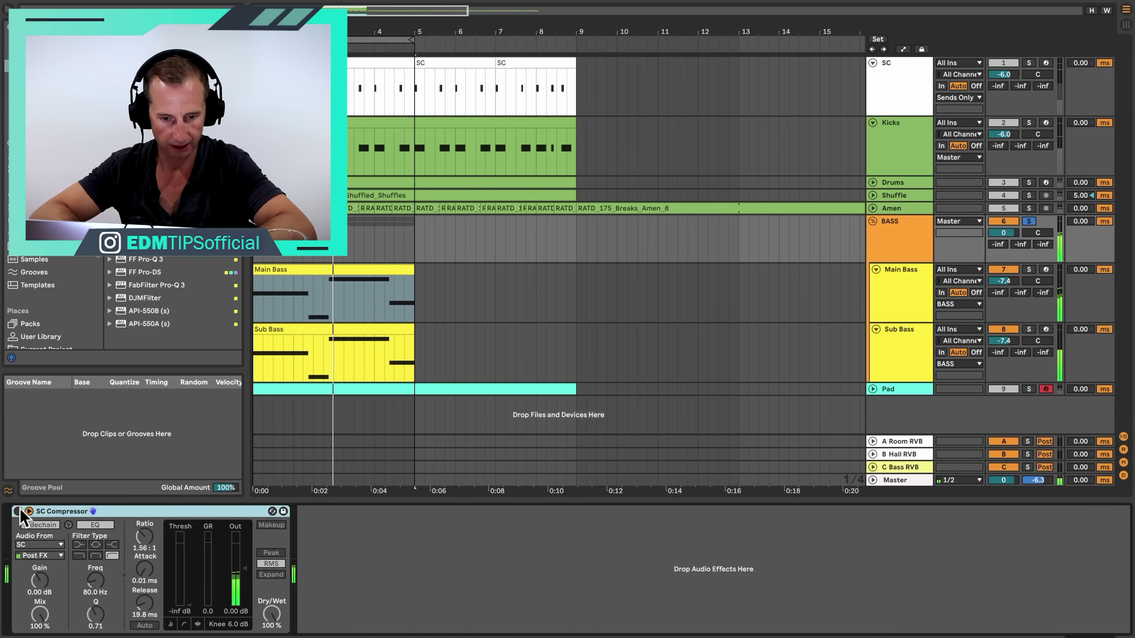
{"action": "left_click", "coordinate": [17, 511]}
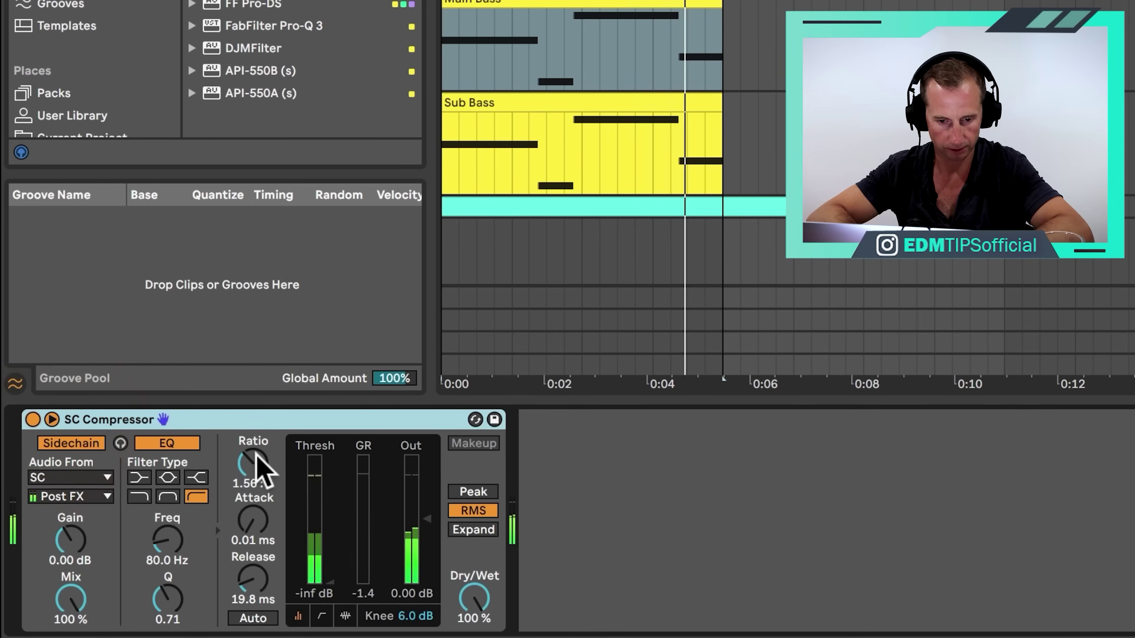
{"action": "left_click_drag", "start_coordinate": [256, 456], "coordinate": [257, 449]}
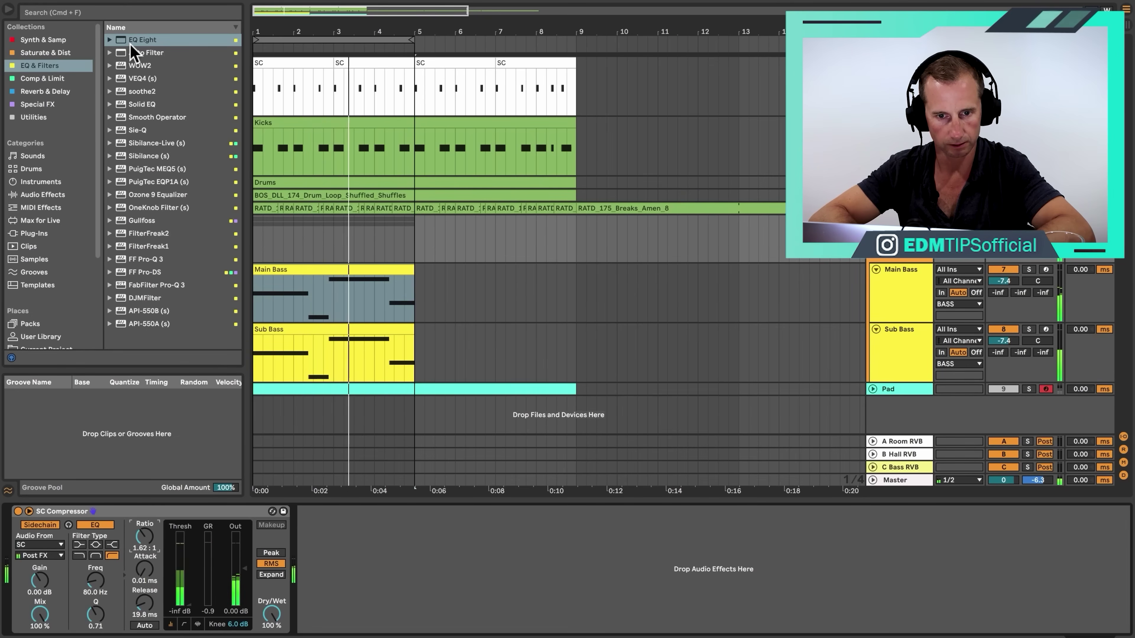
Step: Try an EQ Eight on the BASS group with band 1 off and band 8's low-pass at 2.16 kHz, and delete it
{"action": "left_click", "coordinate": [131, 43]}
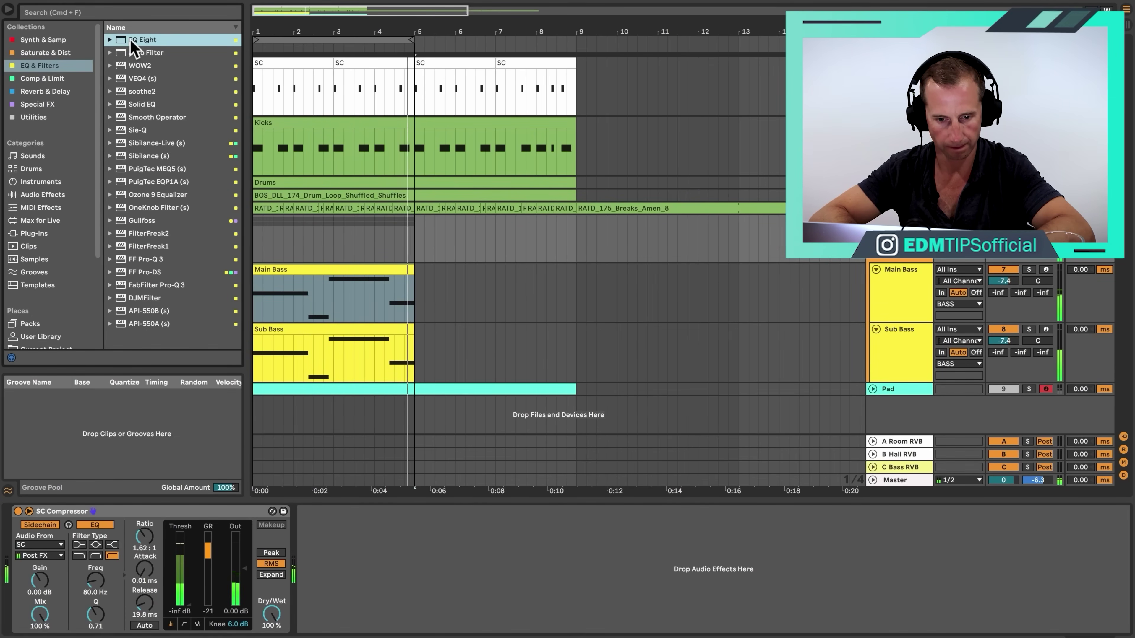
{"action": "left_click_drag", "start_coordinate": [134, 47], "coordinate": [357, 601]}
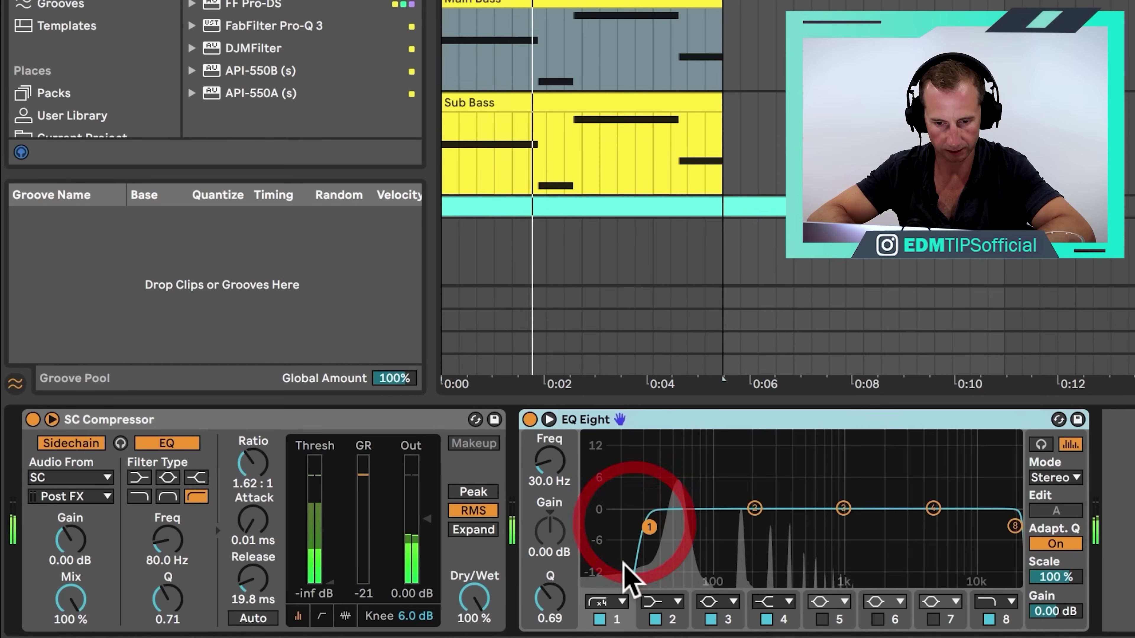
{"action": "left_click", "coordinate": [600, 619]}
{"action": "left_click", "coordinate": [1015, 526]}
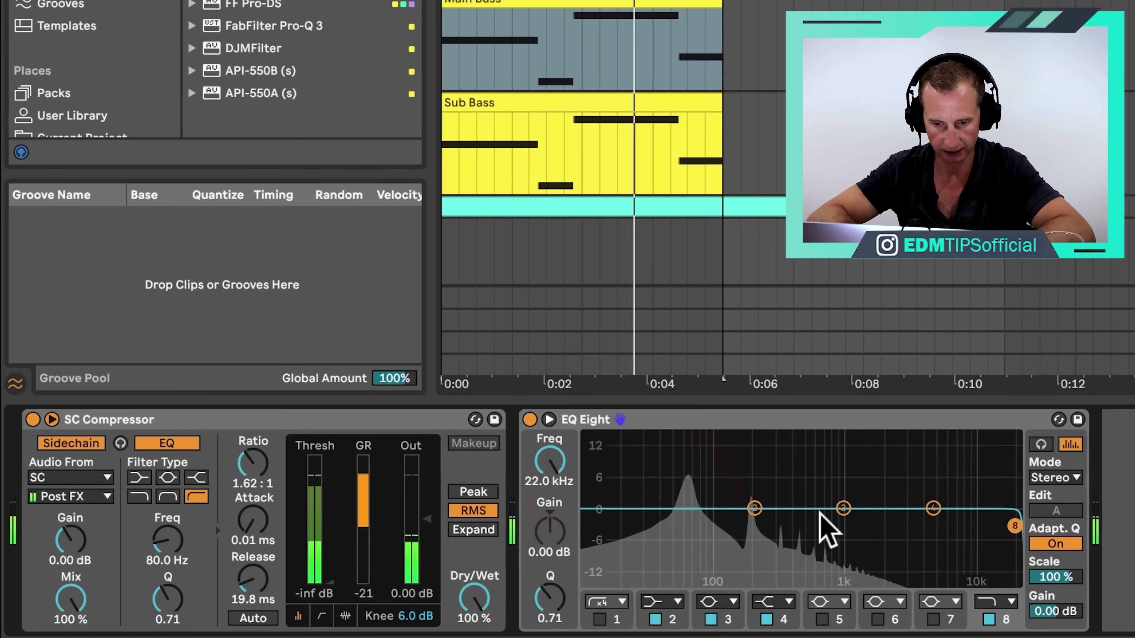
{"action": "left_click_drag", "start_coordinate": [549, 462], "coordinate": [550, 490]}
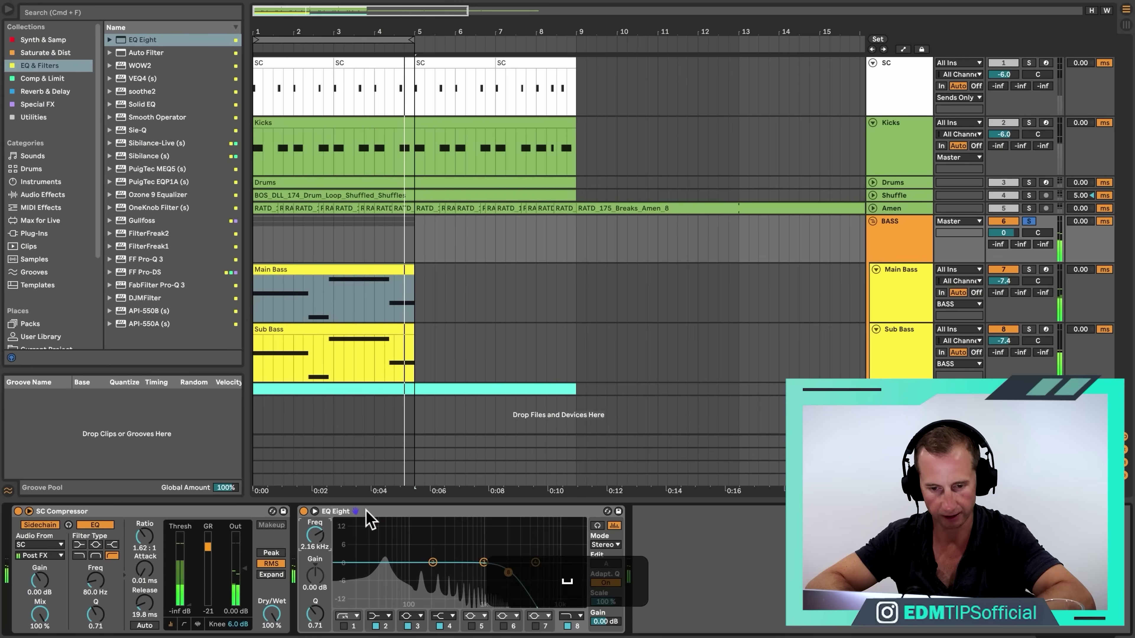
{"action": "left_click", "coordinate": [637, 425]}
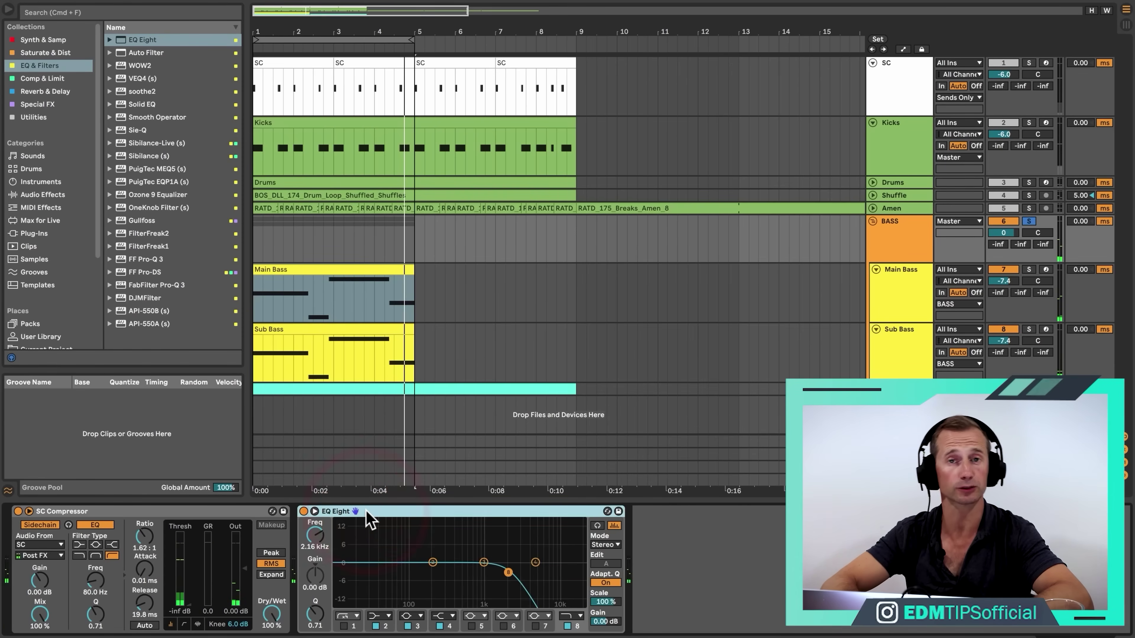
{"action": "key", "text": "BackSpace"}
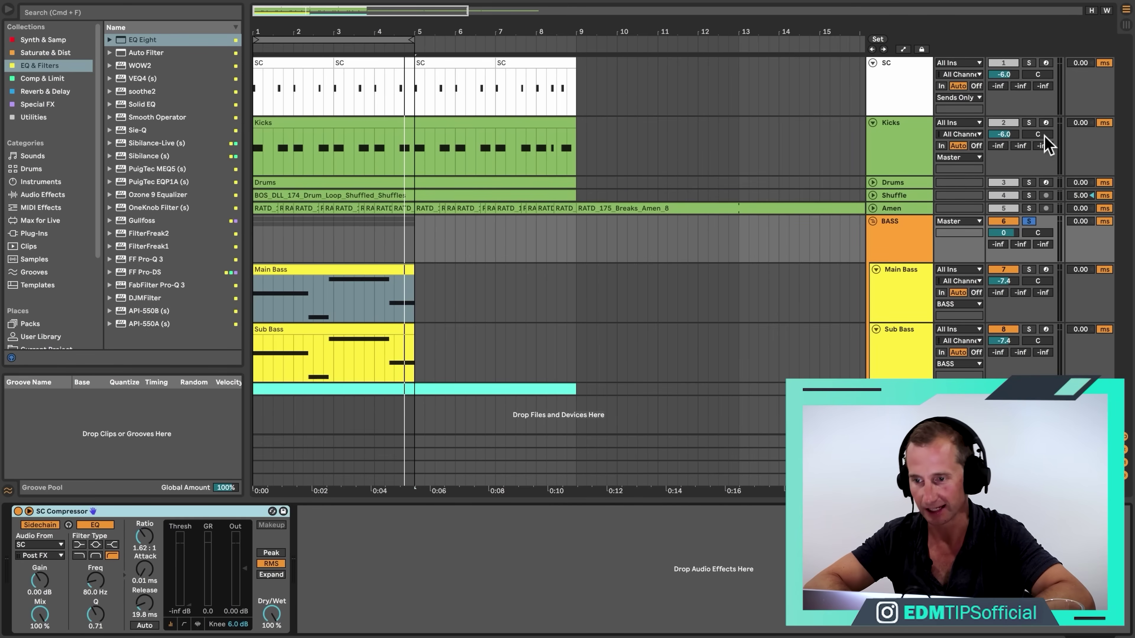
Step: Solo the Kicks together with the BASS group and set the BASS group's SC Compressor ratio to 1.59:1
{"action": "left_click", "coordinate": [1029, 122], "text": "super"}
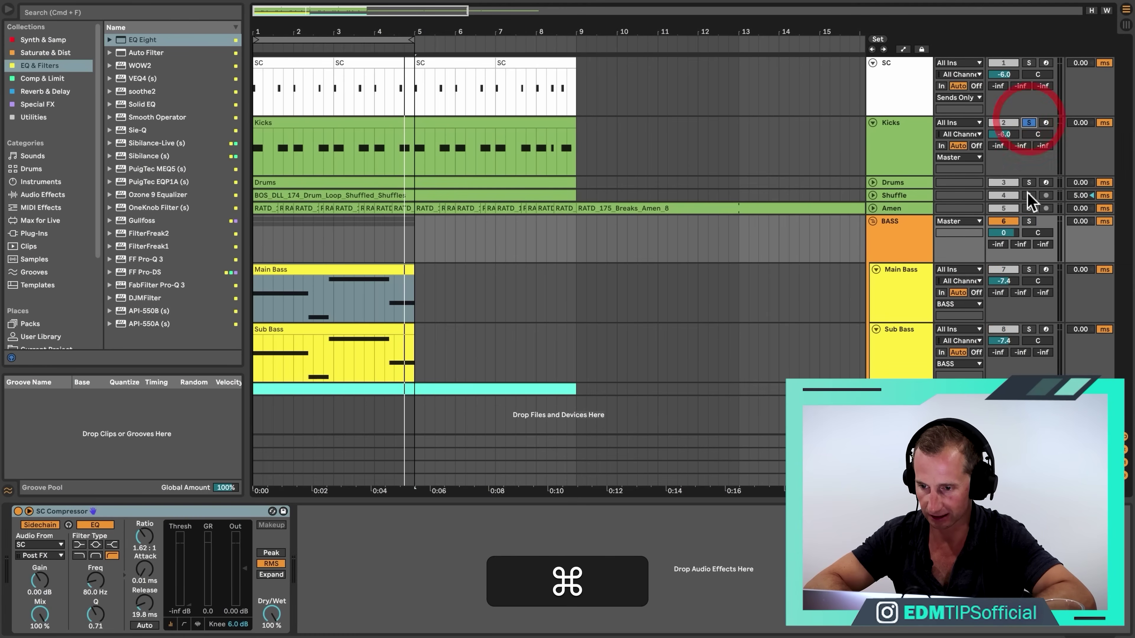
{"action": "left_click", "coordinate": [886, 236]}
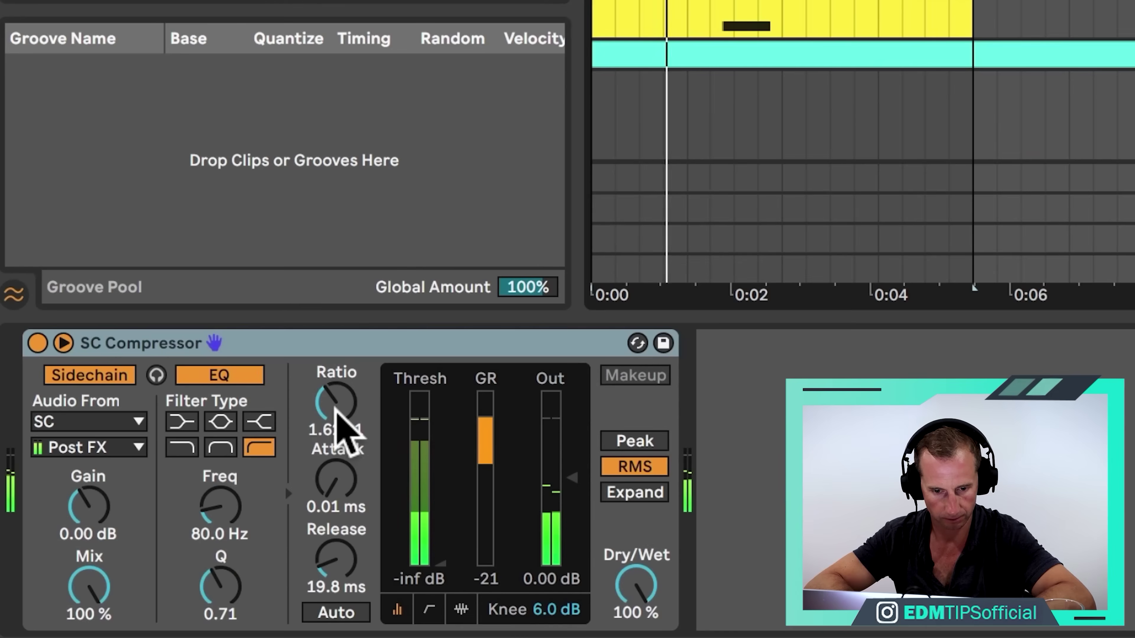
{"action": "mouse_move", "coordinate": [344, 429]}
{"action": "left_mouse_down"}
{"action": "mouse_move", "coordinate": [344, 393]}
{"action": "mouse_move", "coordinate": [336, 436]}
{"action": "mouse_move", "coordinate": [336, 396]}
{"action": "mouse_move", "coordinate": [333, 408]}
{"action": "mouse_move", "coordinate": [342, 431]}
{"action": "left_mouse_up"}
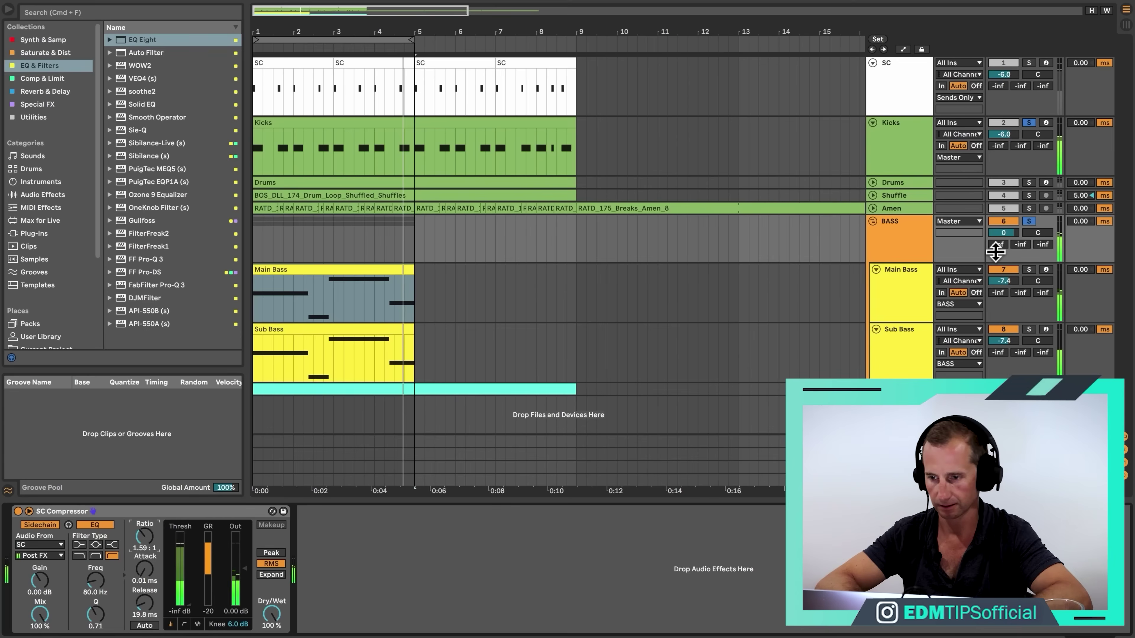
Step: Add the Drums, Shuffle and Amen tracks to the solo and fold the Amen track and BASS group
{"action": "left_click", "coordinate": [1029, 182], "text": "super"}
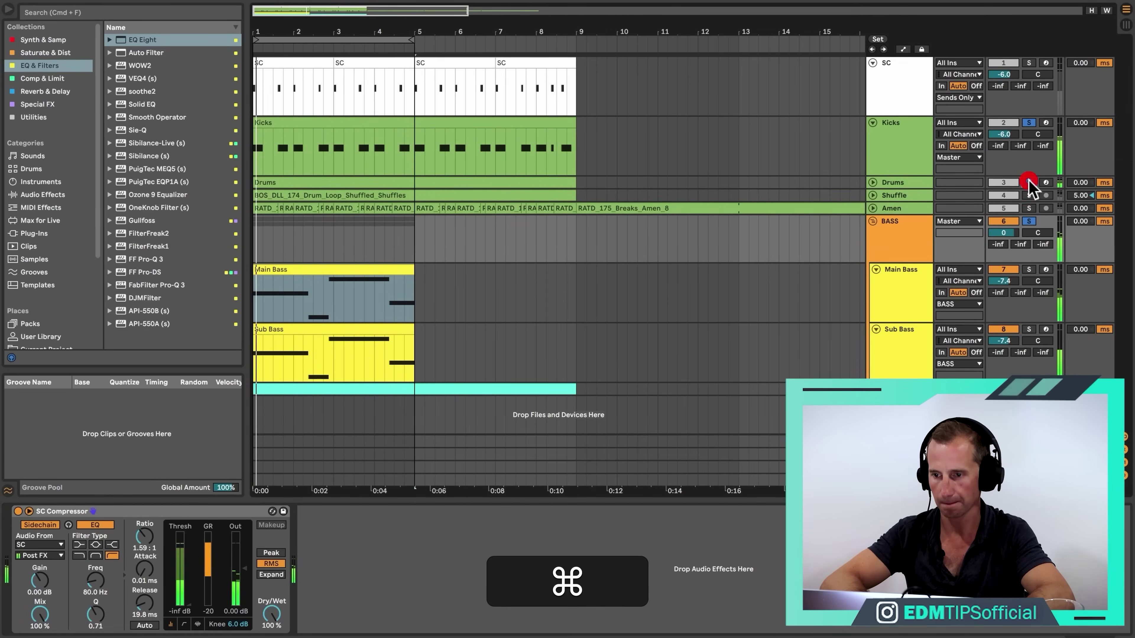
{"action": "left_click", "coordinate": [1029, 195], "text": "super"}
{"action": "left_click", "coordinate": [1029, 209], "text": "super"}
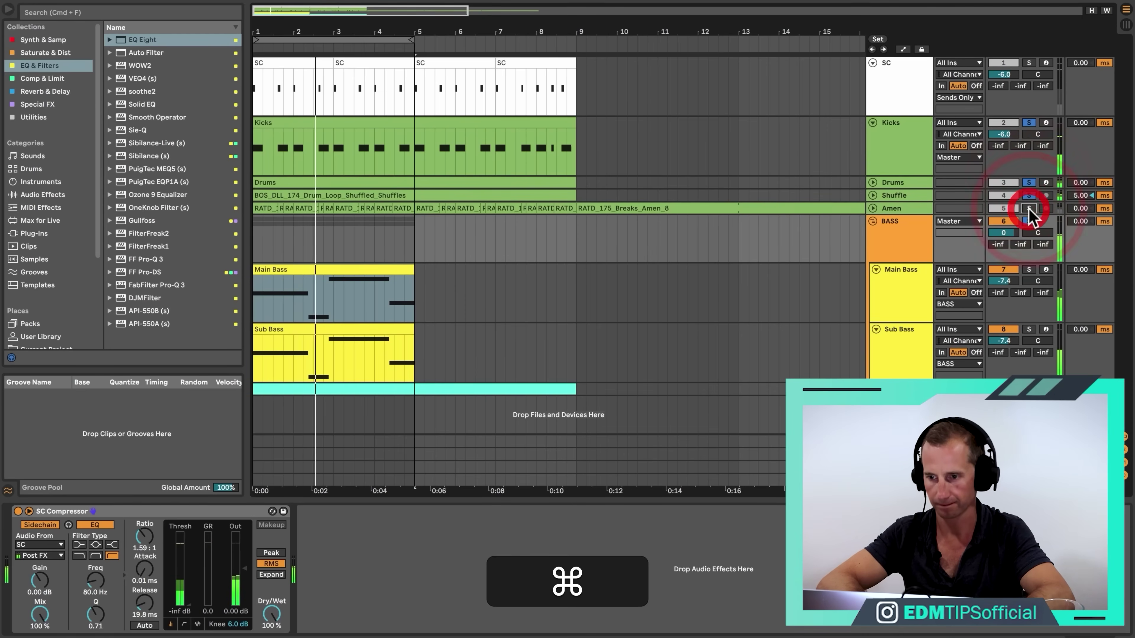
{"action": "left_click", "coordinate": [873, 209]}
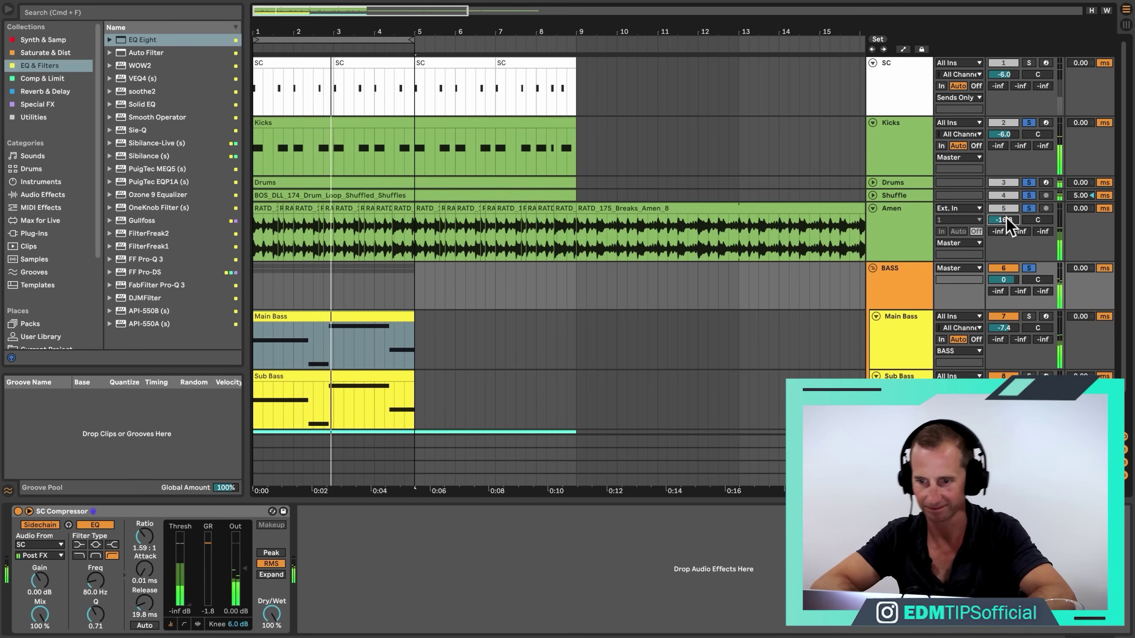
{"action": "left_click", "coordinate": [872, 209]}
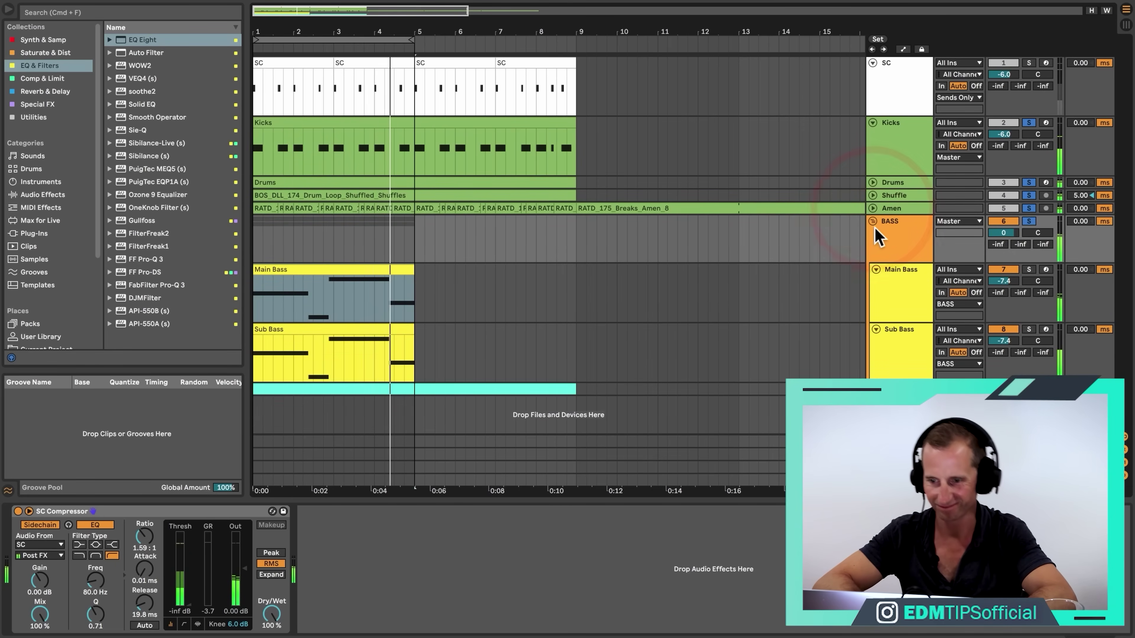
{"action": "left_click", "coordinate": [873, 221]}
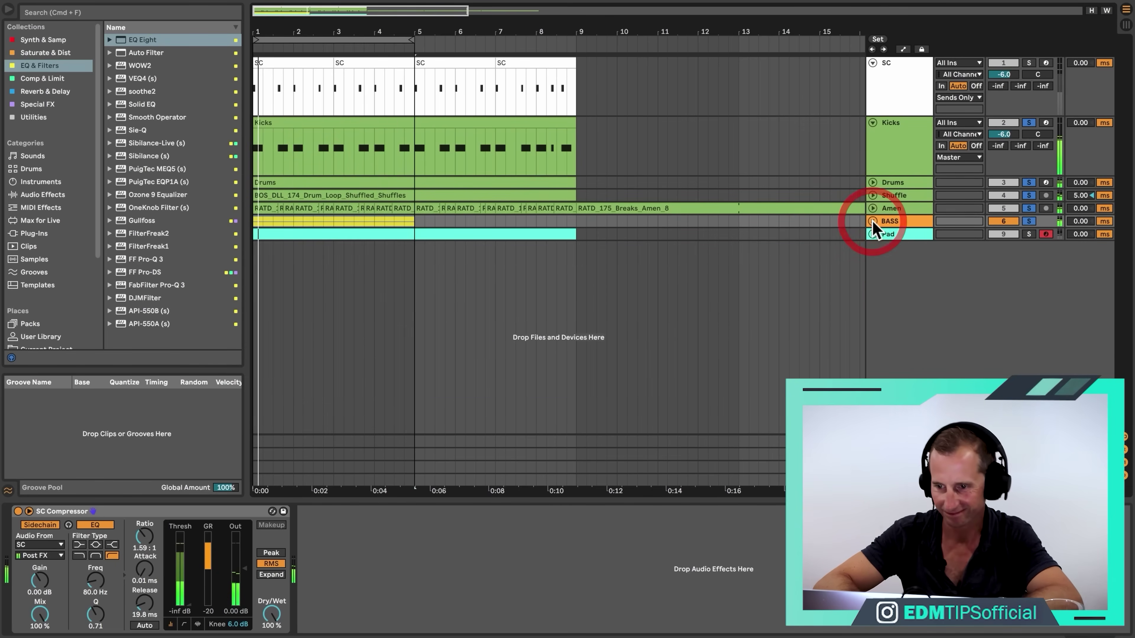
Step: With all tracks unsoloed, set the Pad's Wavetable filter frequency to 2.68 kHz and save the set
{"action": "left_click", "coordinate": [907, 234]}
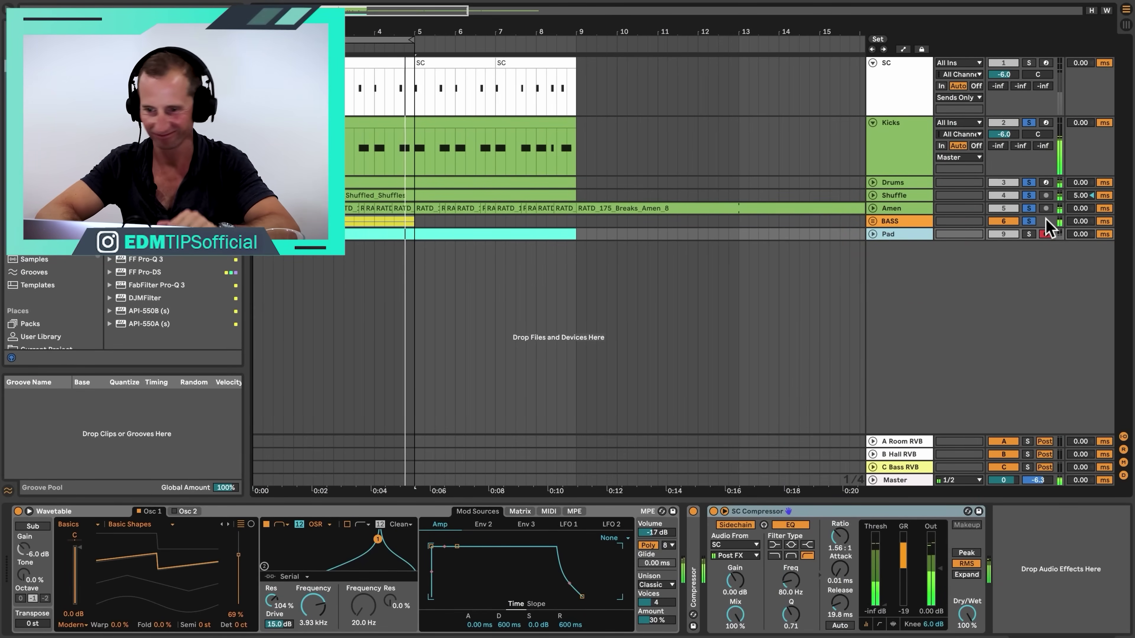
{"action": "left_click_drag", "start_coordinate": [313, 606], "coordinate": [313, 630]}
{"action": "left_click", "coordinate": [1028, 220]}
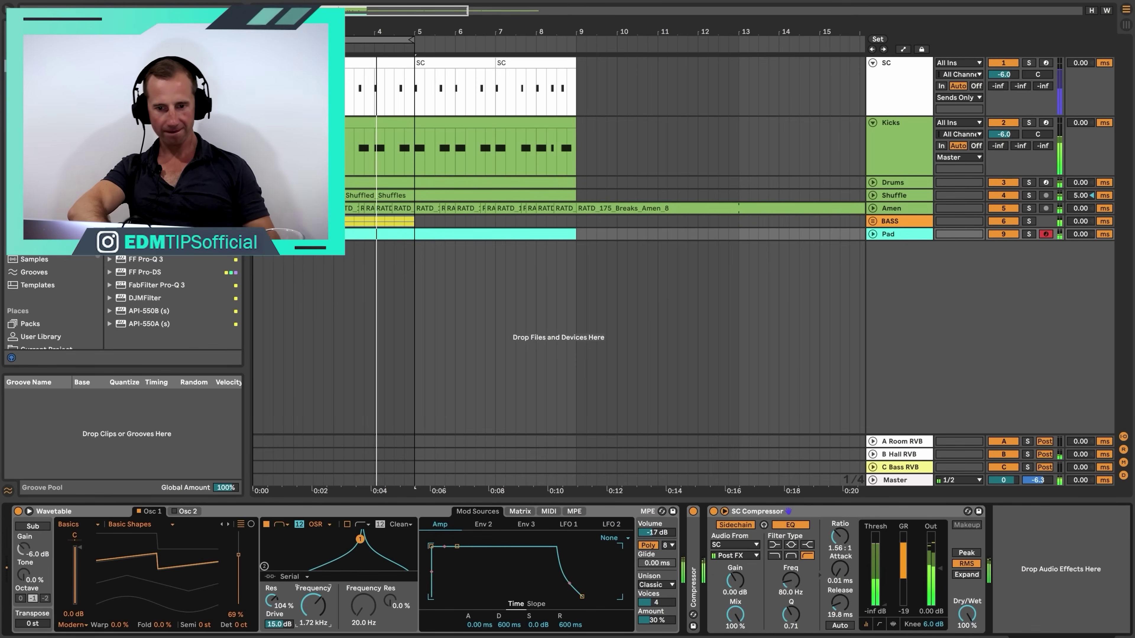
{"action": "left_click", "coordinate": [873, 235]}
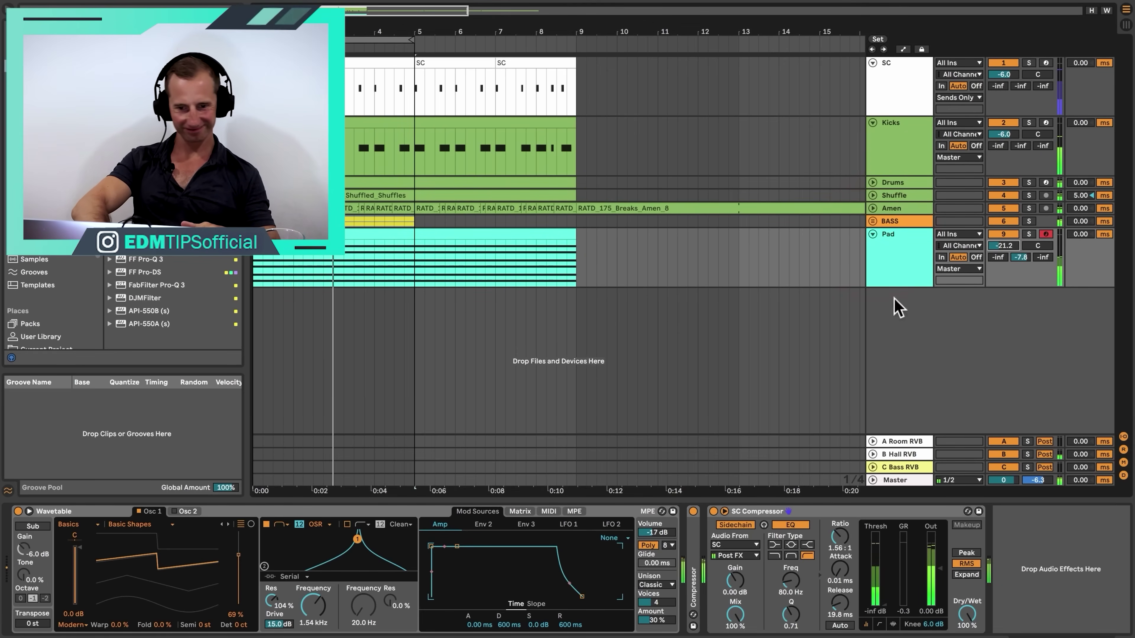
{"action": "left_click", "coordinate": [314, 607]}
{"action": "left_click_drag", "start_coordinate": [314, 607], "coordinate": [313, 610]}
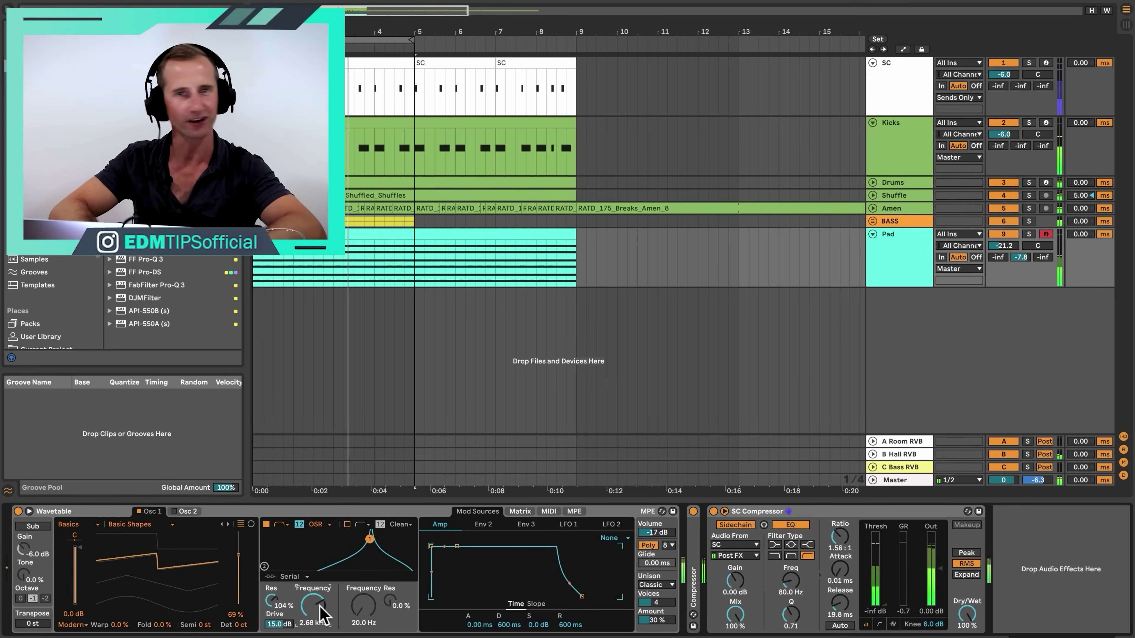
{"action": "key", "text": "super+s"}
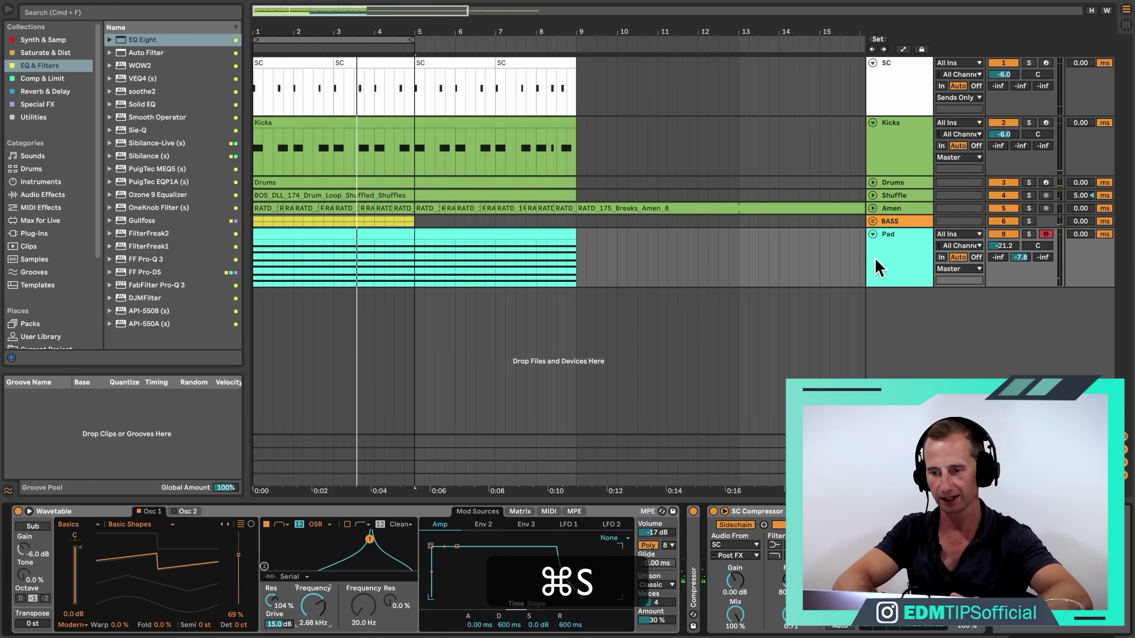
Step: Fold the Pad track and insert a turquoise MIDI track named Melody below it
{"action": "left_click", "coordinate": [872, 234]}
{"action": "key", "text": "shift+super+t"}
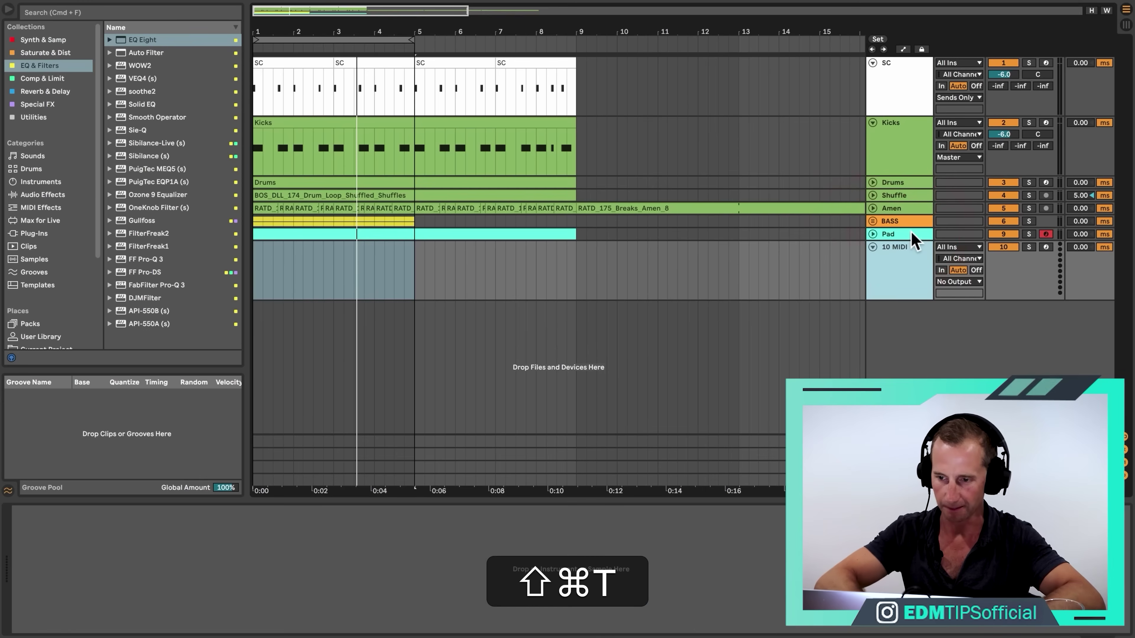
{"action": "key", "text": "shift+super+r"}
{"action": "type", "text": "Melo"}
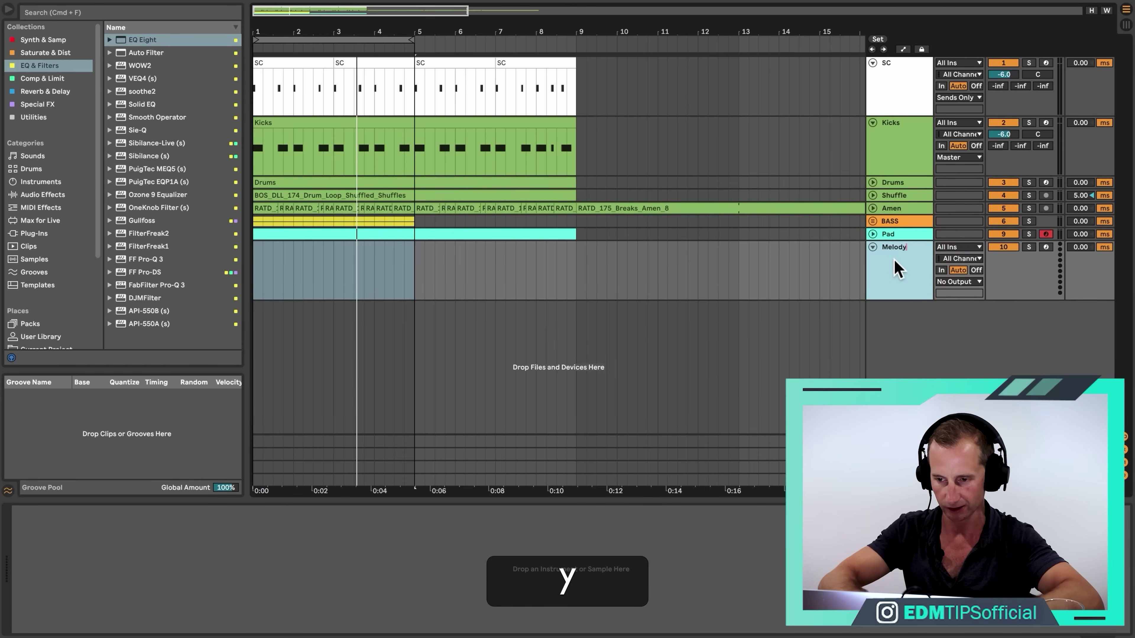
{"action": "right_click", "coordinate": [895, 262]}
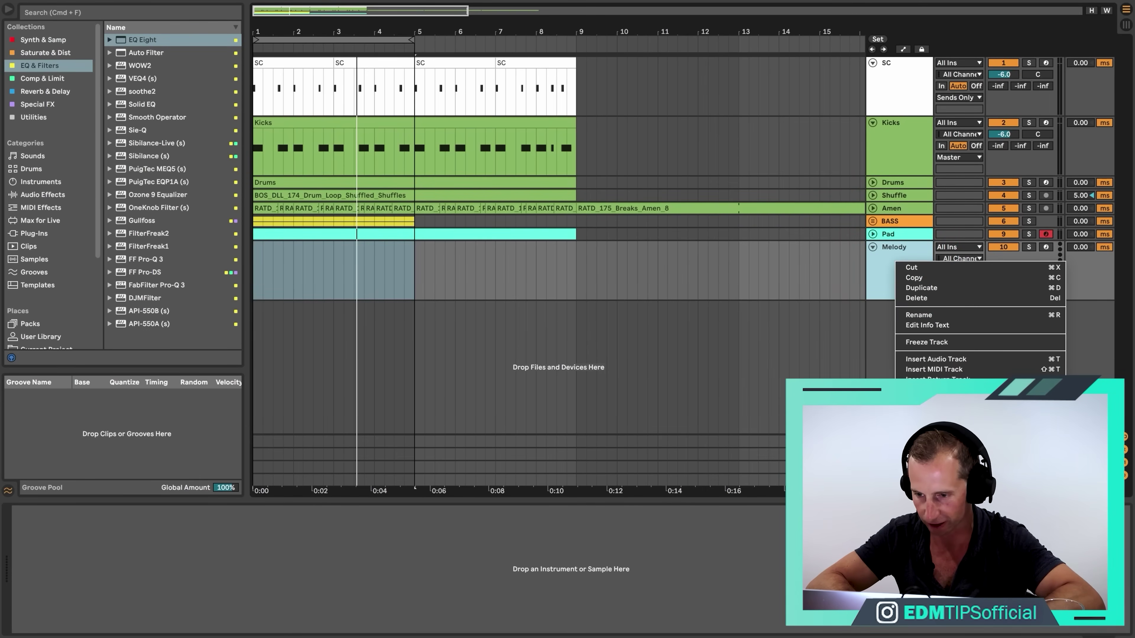
{"action": "key", "text": "Escape"}
Step: Insert an empty four-bar MIDI clip at the start of the Melody track and show the Synth & Samp collection
{"action": "left_click_drag", "start_coordinate": [416, 271], "coordinate": [252, 262]}
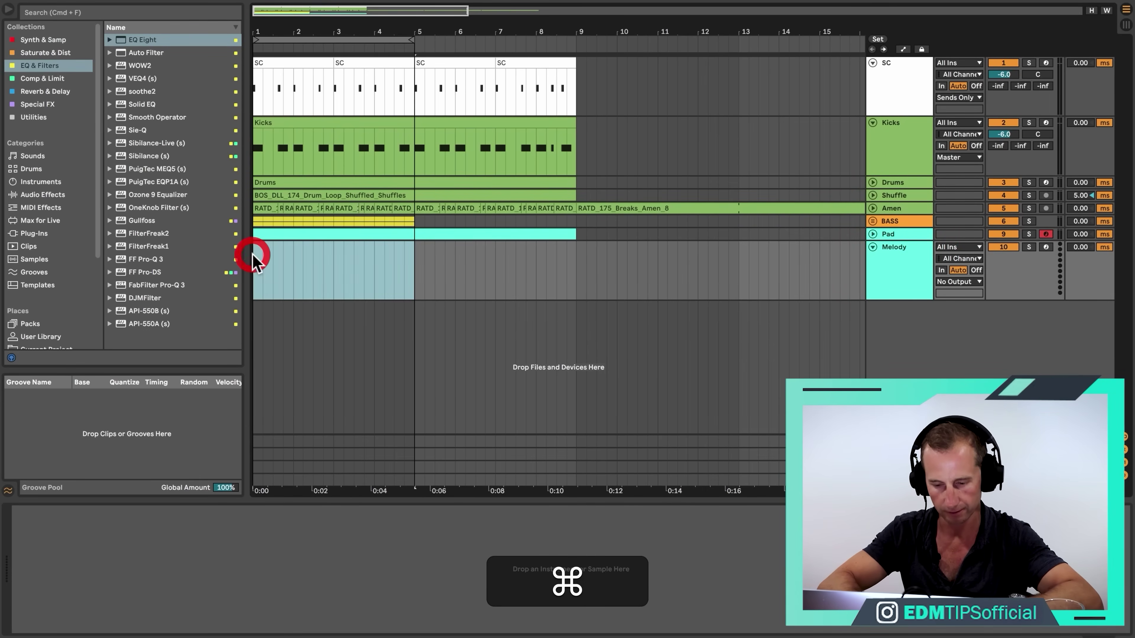
{"action": "key", "text": "shift+super+m"}
{"action": "key", "text": "shift+Tab"}
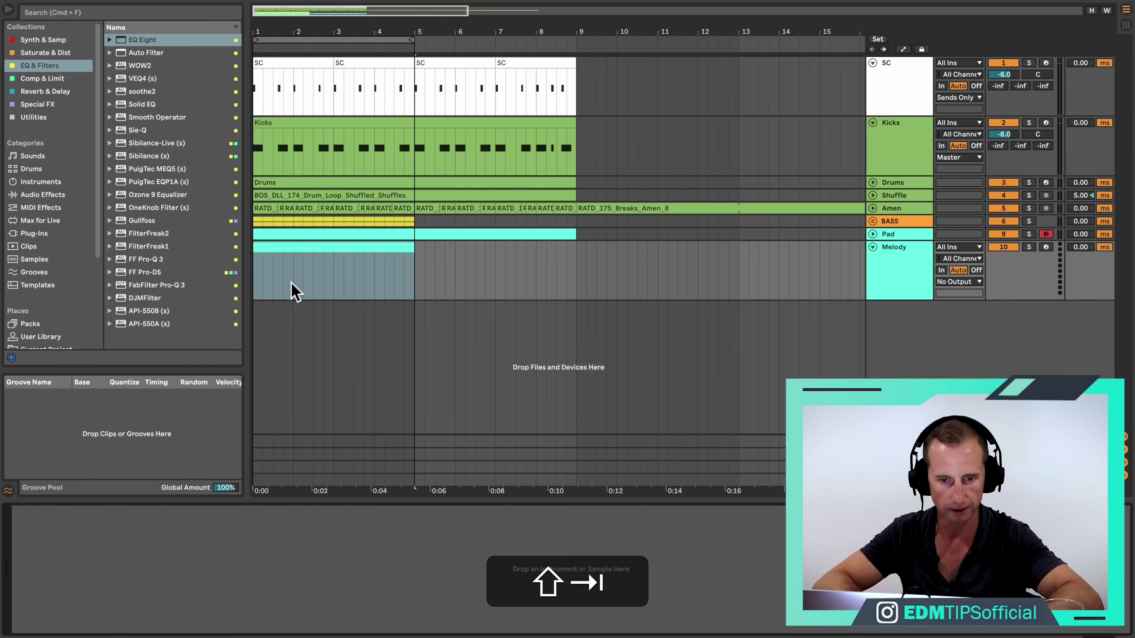
{"action": "left_click", "coordinate": [32, 41]}
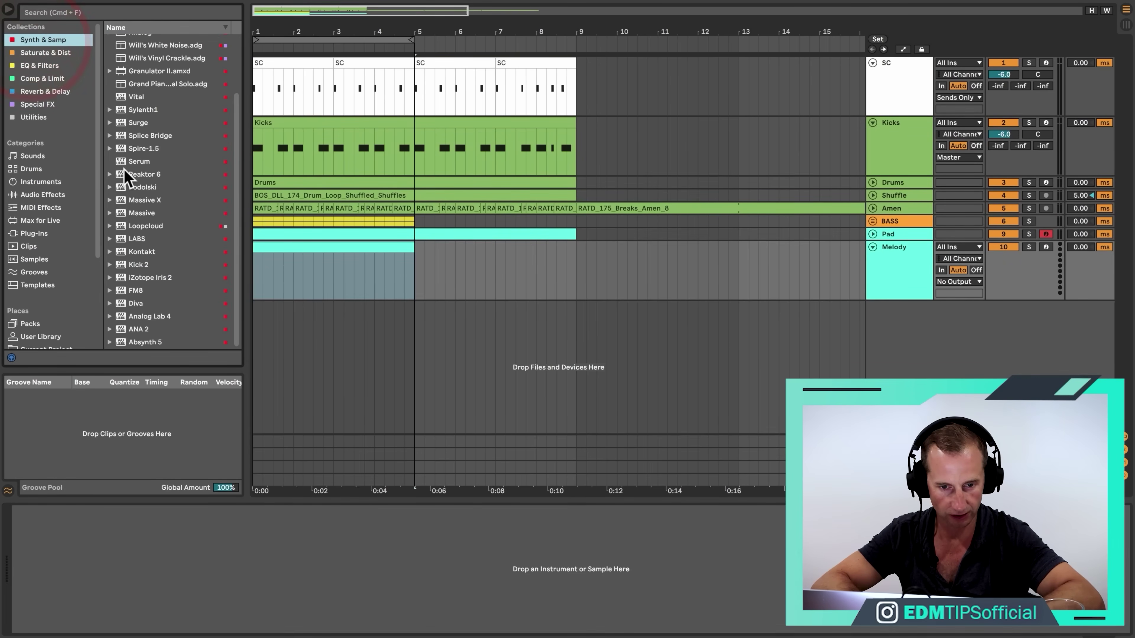
Step: Open the Melody clip, turn on its scale setting with A Minor, and enlarge the note editor
{"action": "double_click", "coordinate": [303, 245]}
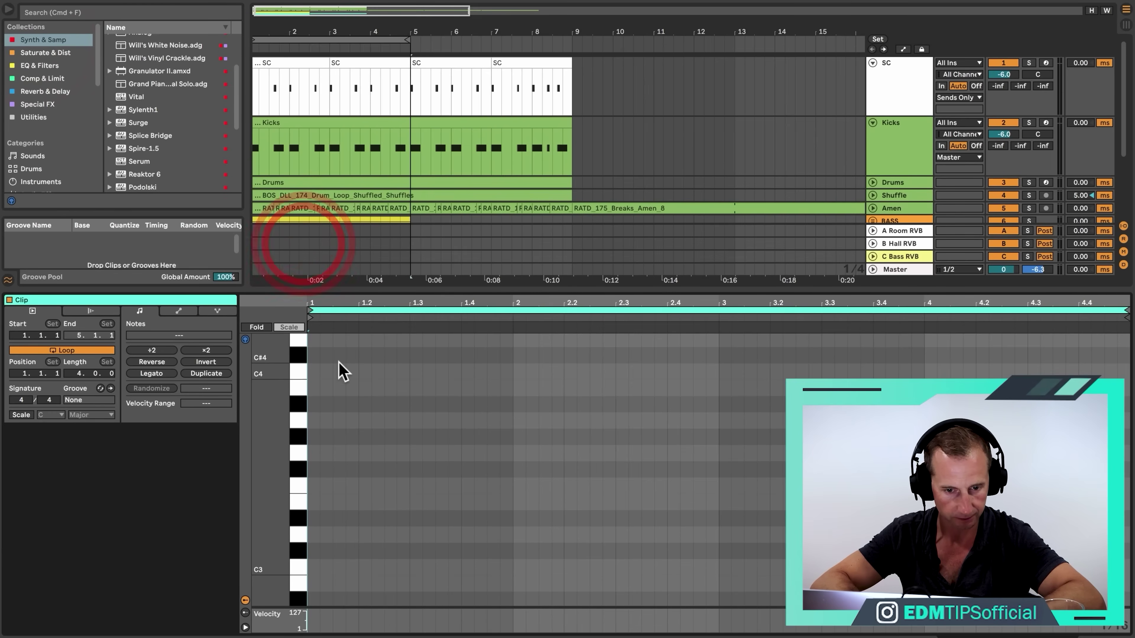
{"action": "left_click", "coordinate": [13, 416]}
{"action": "left_click", "coordinate": [50, 415]}
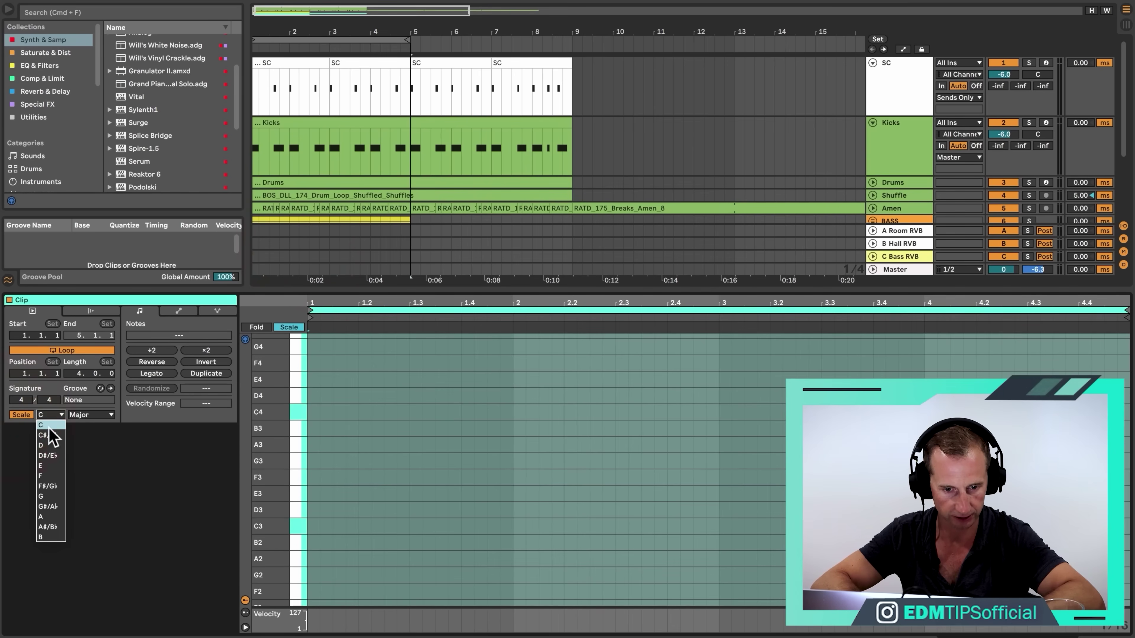
{"action": "left_click", "coordinate": [50, 517]}
{"action": "left_click", "coordinate": [92, 415]}
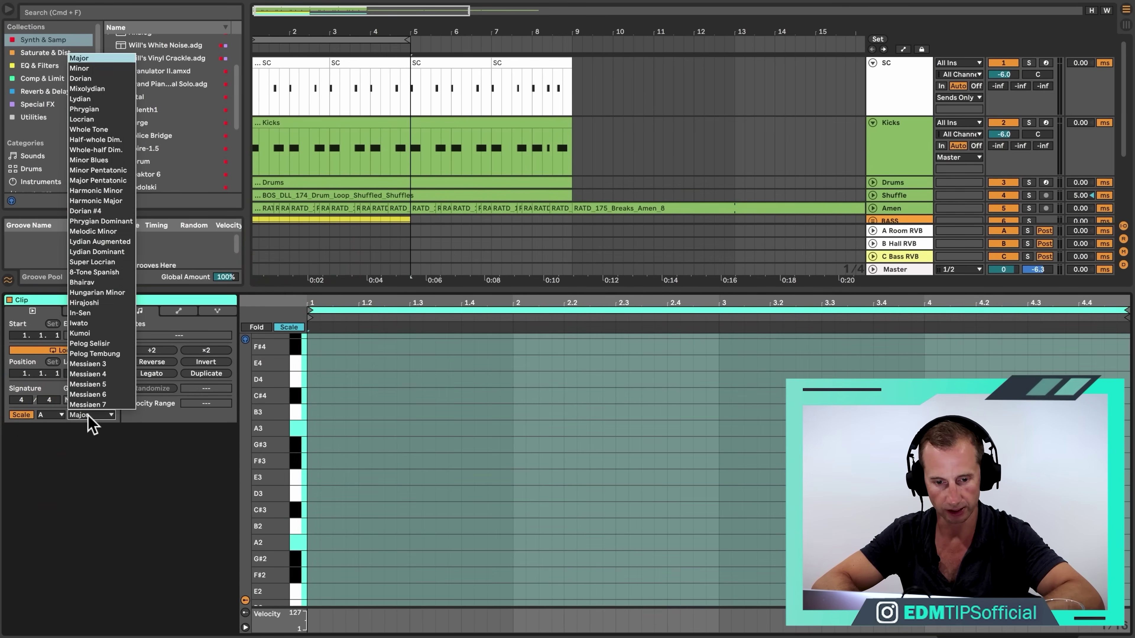
{"action": "left_click", "coordinate": [90, 79]}
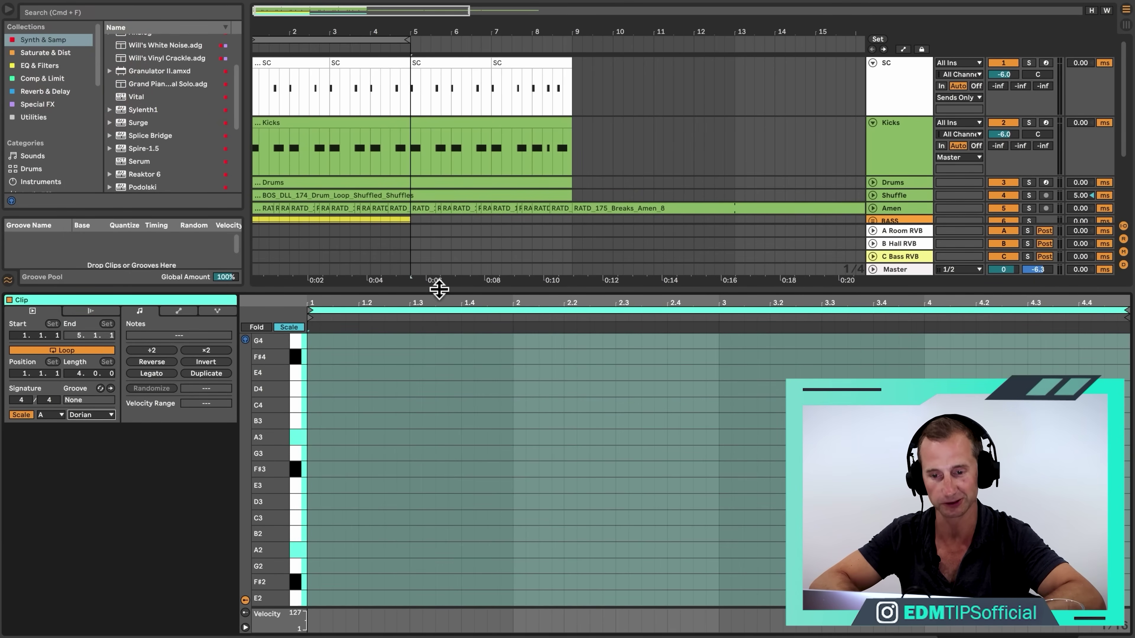
{"action": "left_click_drag", "start_coordinate": [438, 290], "coordinate": [440, 214]}
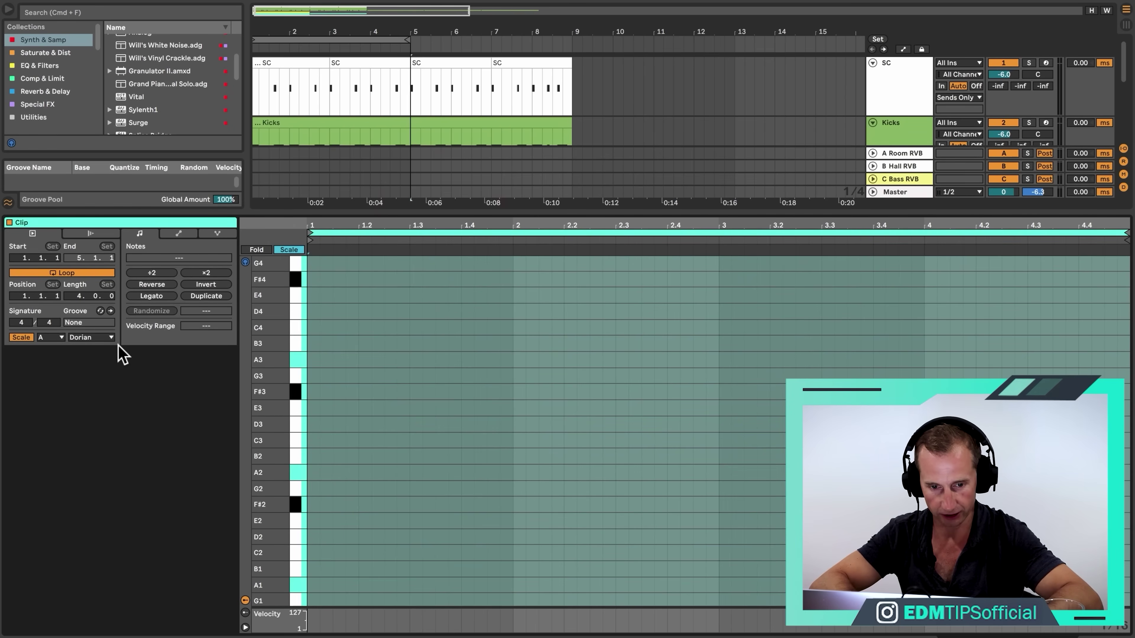
{"action": "left_click", "coordinate": [90, 338]}
{"action": "left_click", "coordinate": [89, 338]}
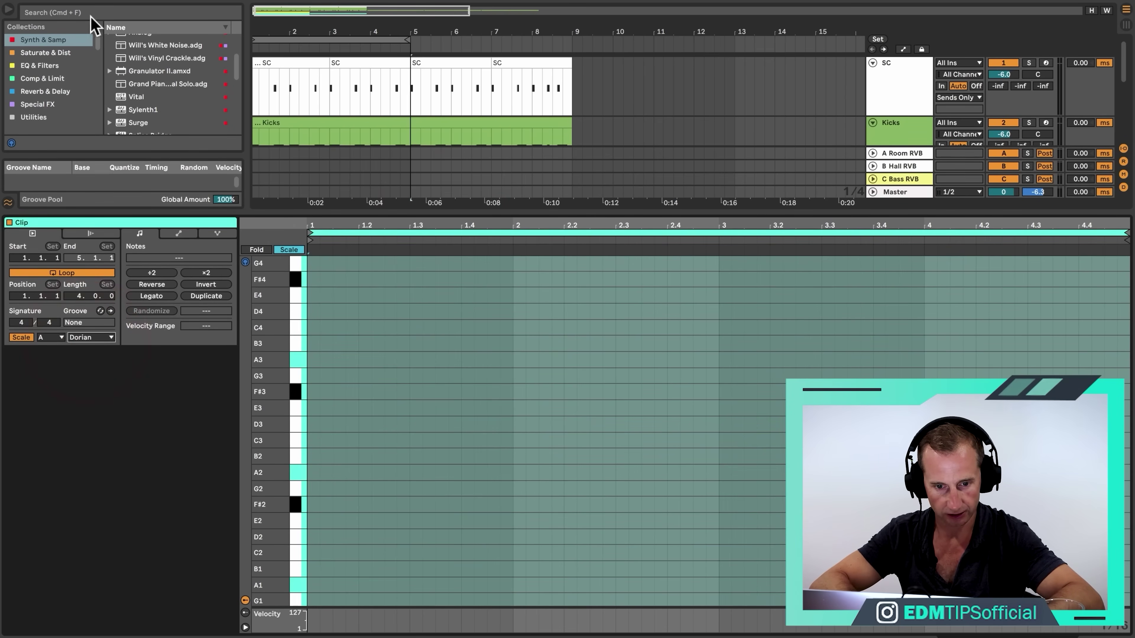
{"action": "left_click", "coordinate": [91, 338]}
{"action": "left_click", "coordinate": [103, 2]}
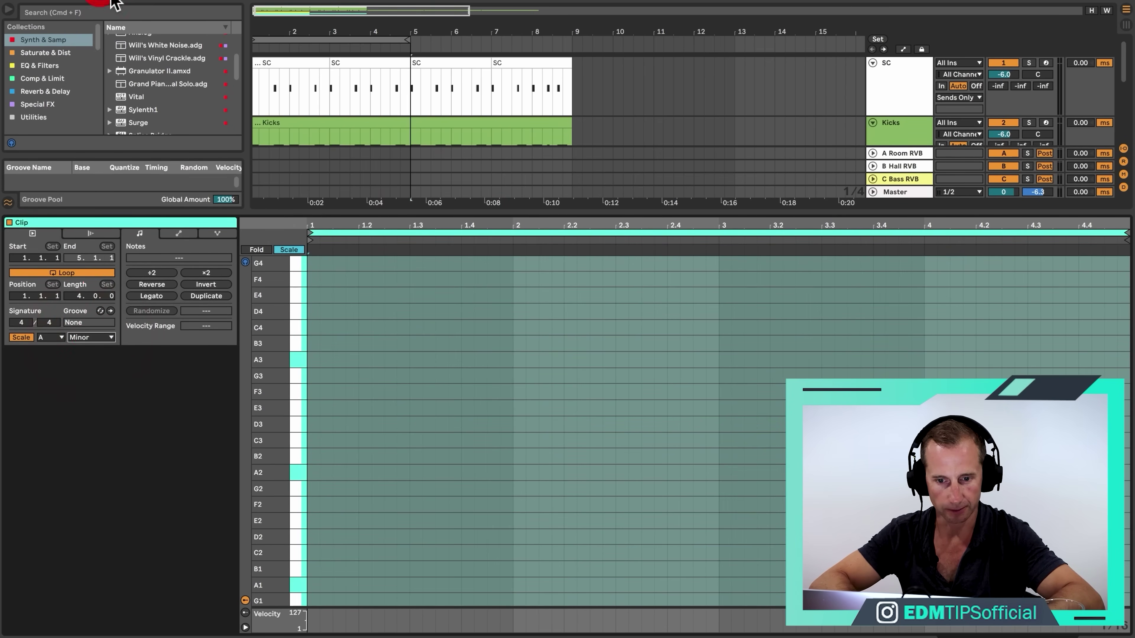
Step: Load Wavetable on the Melody track, set the track volume to -5.9 dB, and show its empty clip in the note editor
{"action": "key", "text": "shift+Tab"}
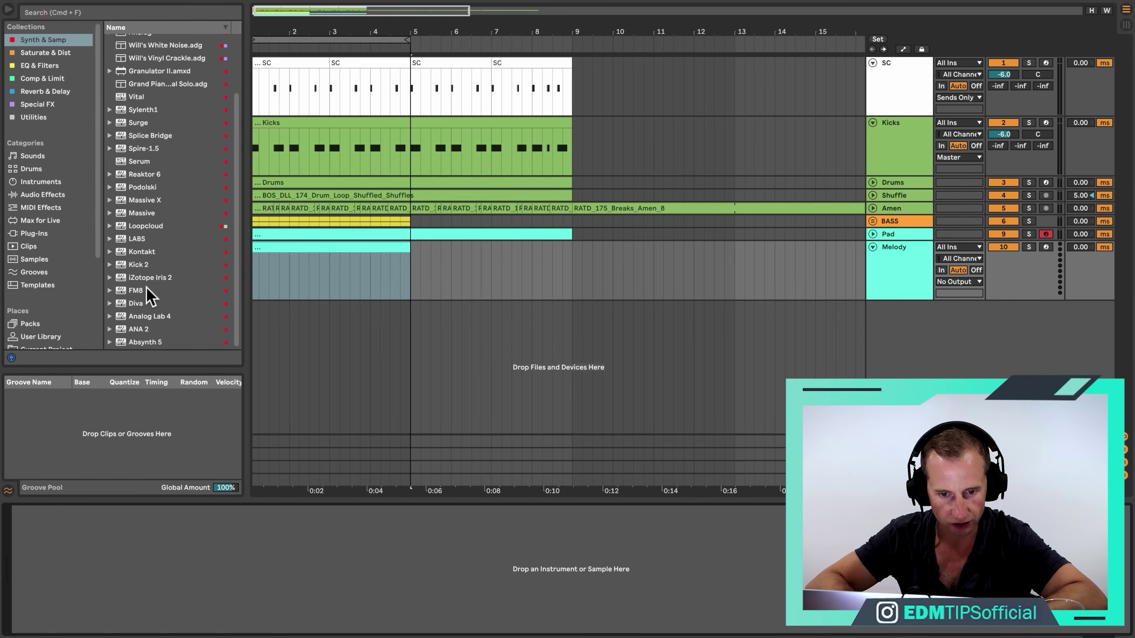
{"action": "scroll", "coordinate": [150, 295], "scroll_direction": "up", "scroll_amount": 5}
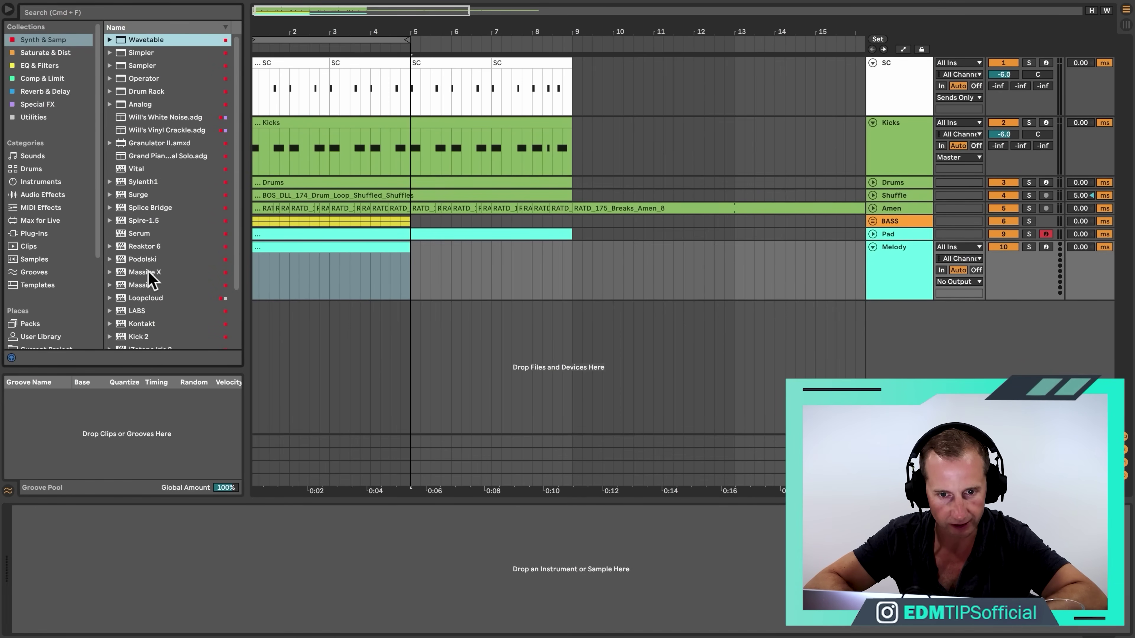
{"action": "double_click", "coordinate": [301, 255]}
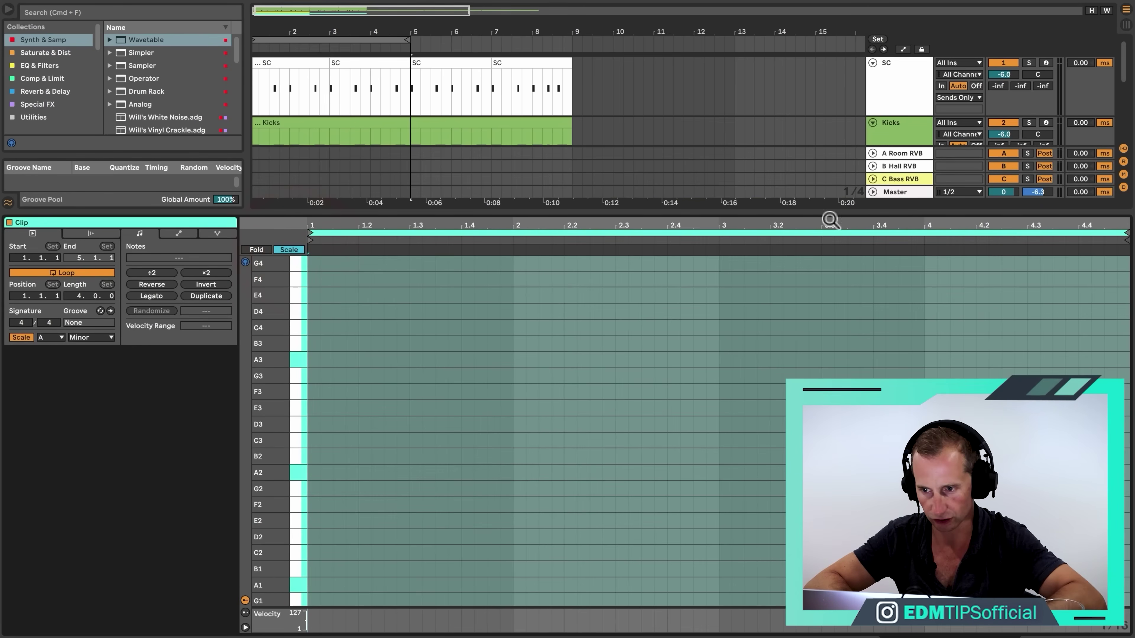
{"action": "scroll", "coordinate": [913, 134], "scroll_direction": "down", "scroll_amount": 5}
{"action": "left_click", "coordinate": [1004, 75]}
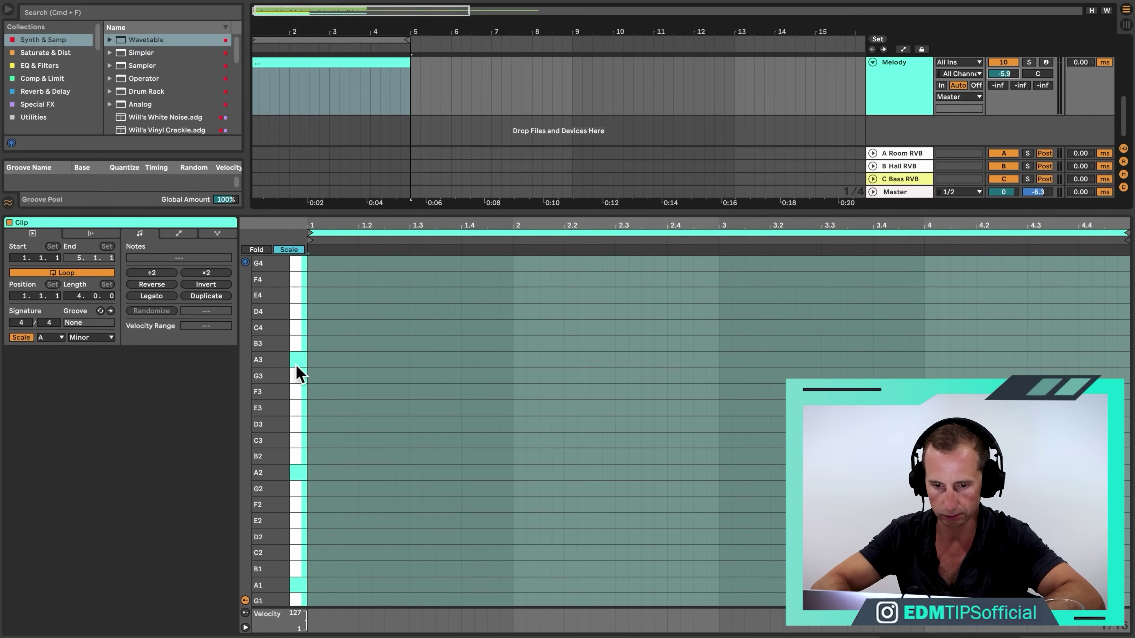
Step: In the Melody clip's first bar, enter sixteenth notes E4 at 1.1.3, B3 at 1.2.3 and C4 at 1.3
{"action": "left_click_drag", "start_coordinate": [298, 371], "coordinate": [298, 344]}
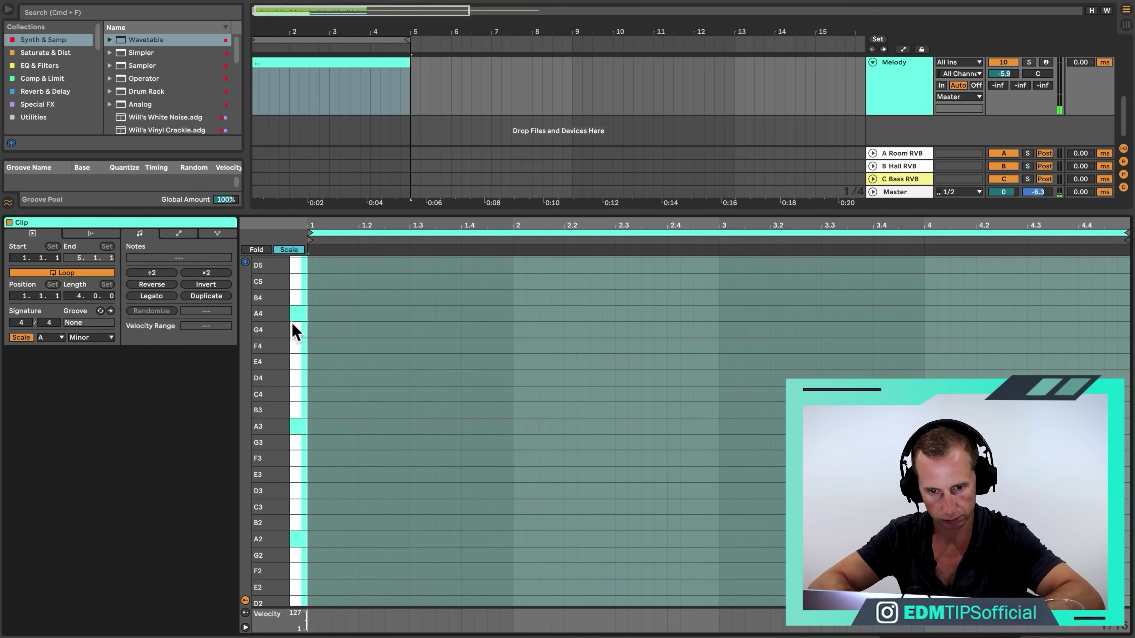
{"action": "left_click", "coordinate": [286, 250]}
{"action": "left_click", "coordinate": [292, 250]}
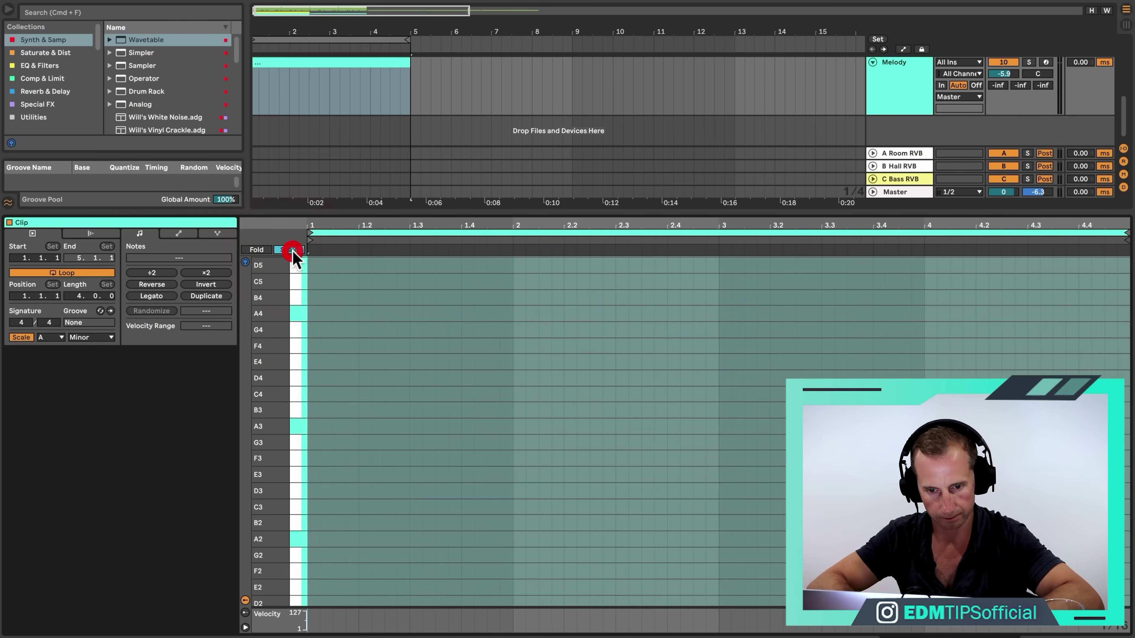
{"action": "key", "text": "space"}
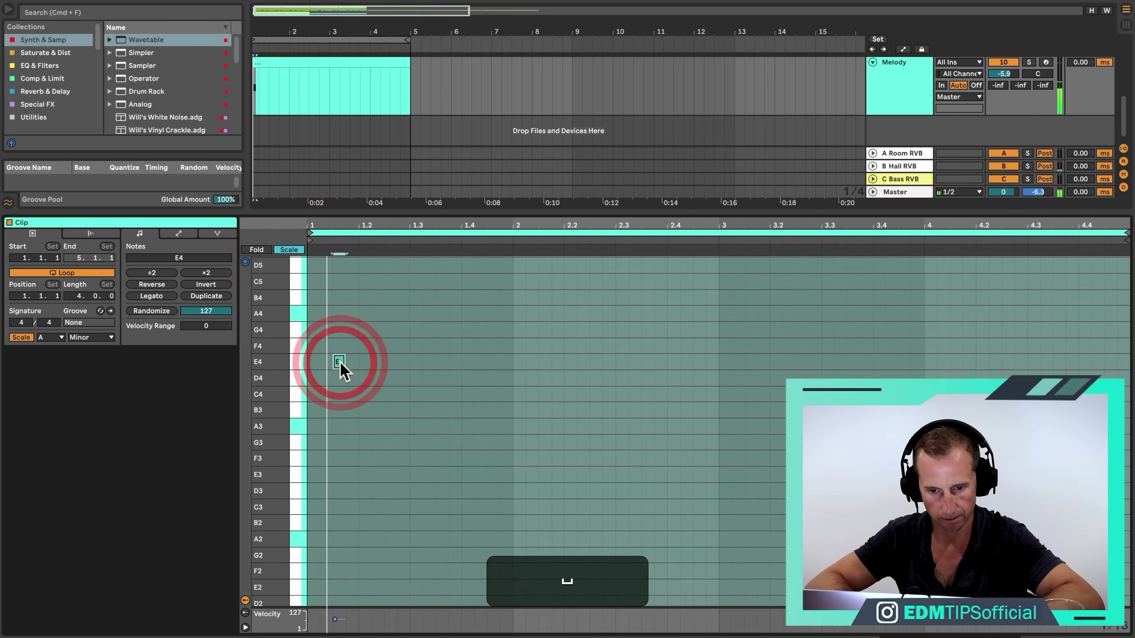
{"action": "left_click", "coordinate": [389, 378]}
{"action": "key", "text": "Down"}
{"action": "key", "text": "Down"}
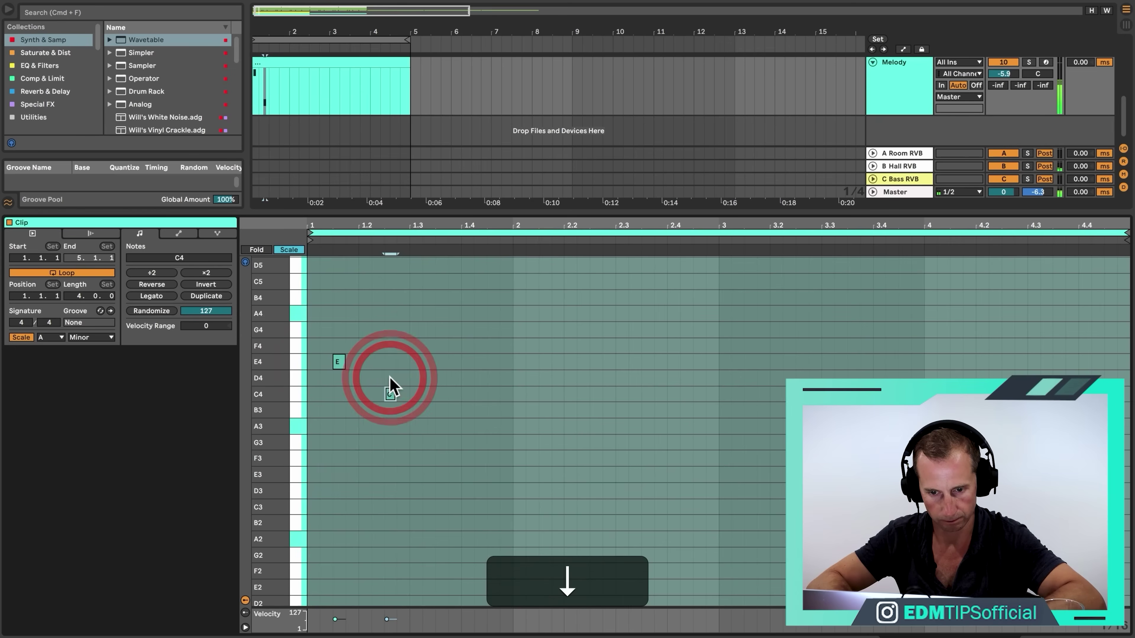
{"action": "left_click", "coordinate": [413, 378]}
{"action": "key", "text": "Down"}
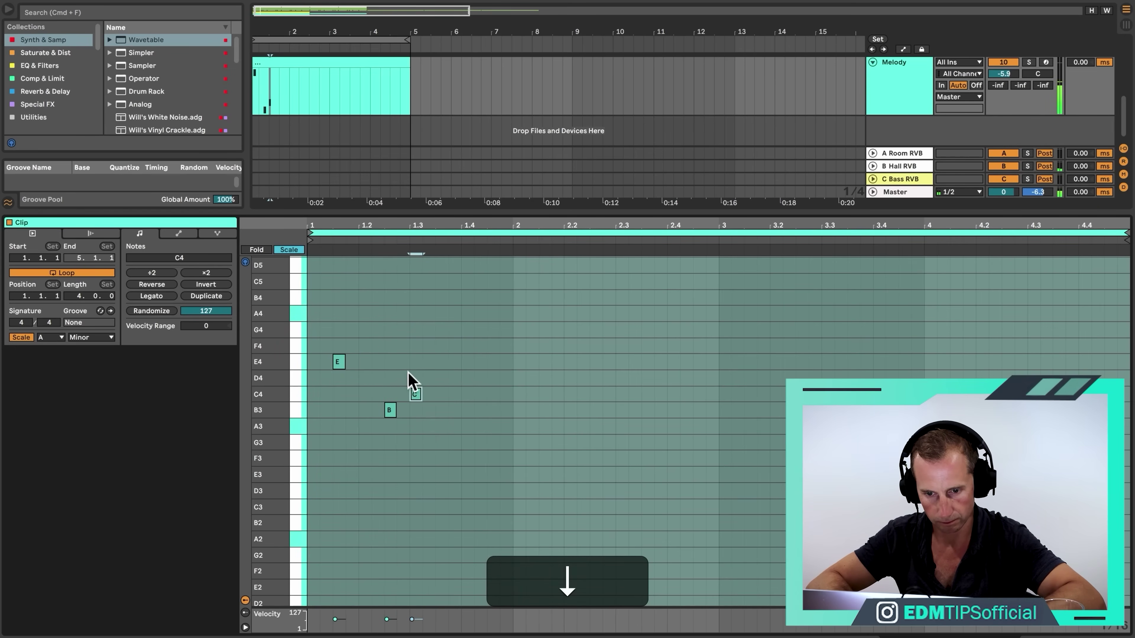
Step: Add B3 sixteenth notes at 1.3.3 and 1.4.3 and listen to the phrase
{"action": "left_click", "coordinate": [439, 409]}
{"action": "key", "text": "space"}
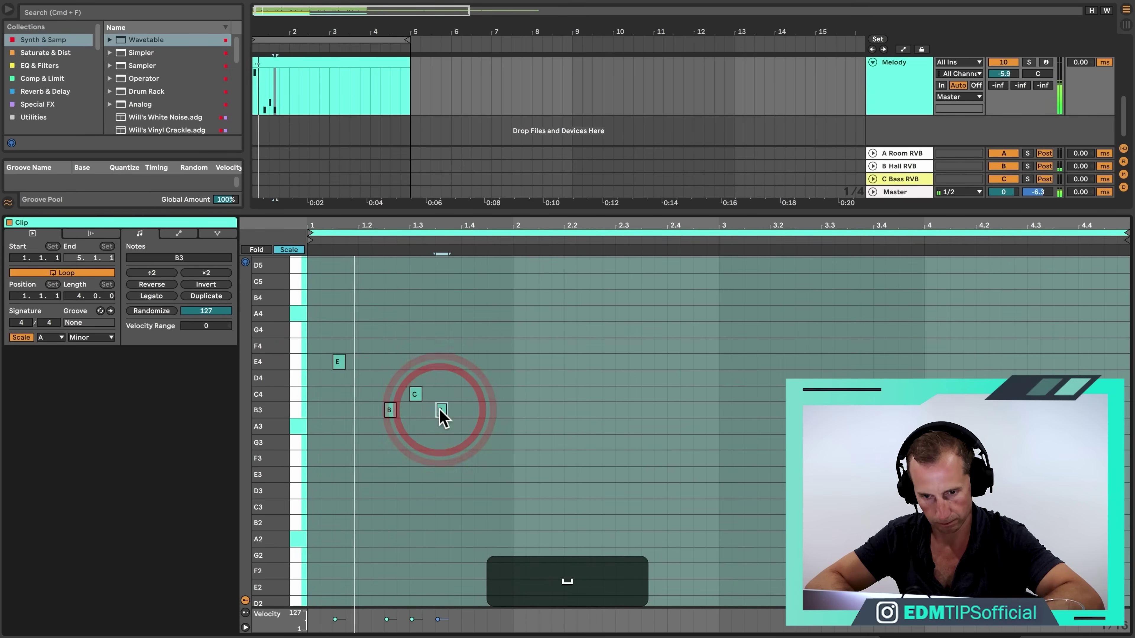
{"action": "left_click", "coordinate": [493, 411]}
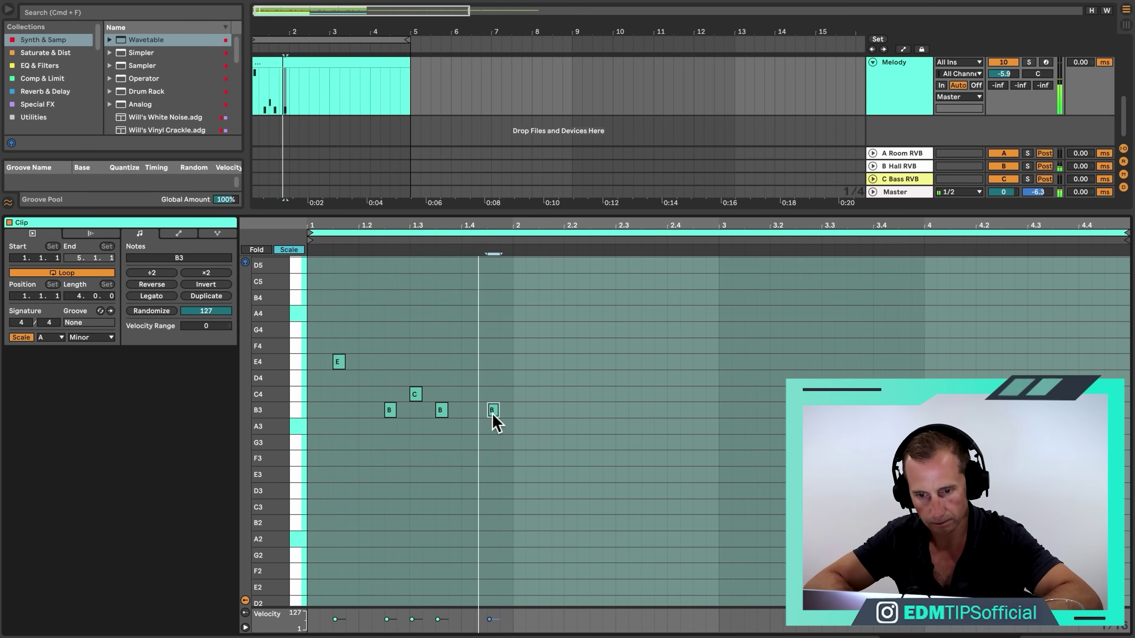
{"action": "key", "text": "space"}
Step: Duplicate the first bar's five-note phrase three times to fill all four bars of the Melody clip
{"action": "left_click_drag", "start_coordinate": [514, 414], "coordinate": [310, 363]}
{"action": "key", "text": "super+d"}
{"action": "key", "text": "super+d"}
{"action": "key", "text": "super+d"}
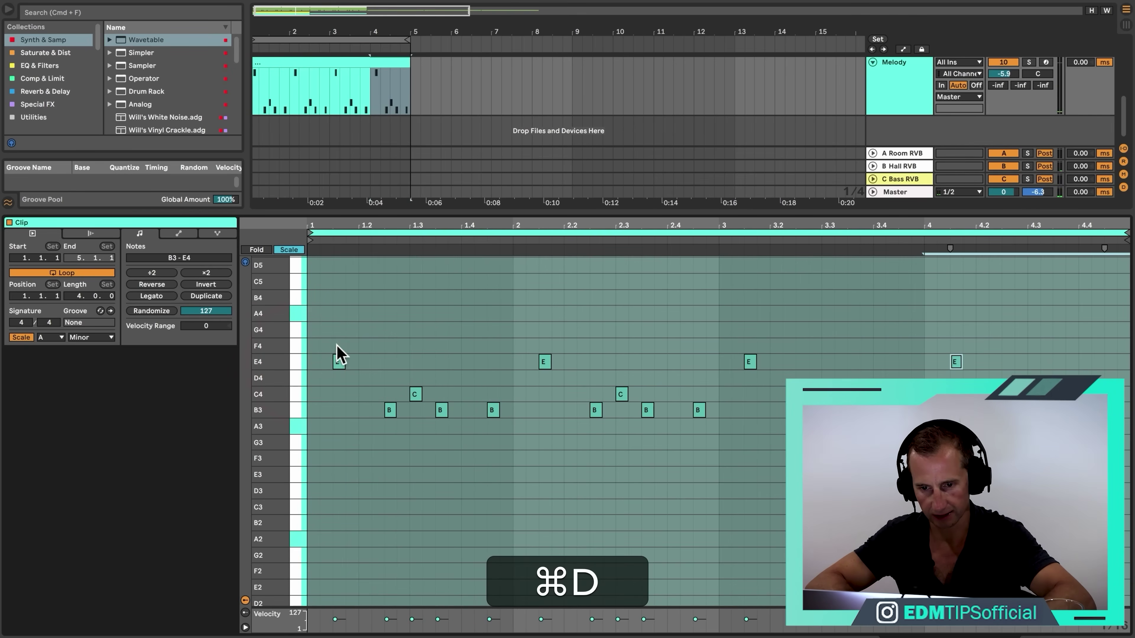
Step: Play the melody with the whole arrangement and lower the Melody track volume to -12.8 dB
{"action": "key", "text": "shift+Tab"}
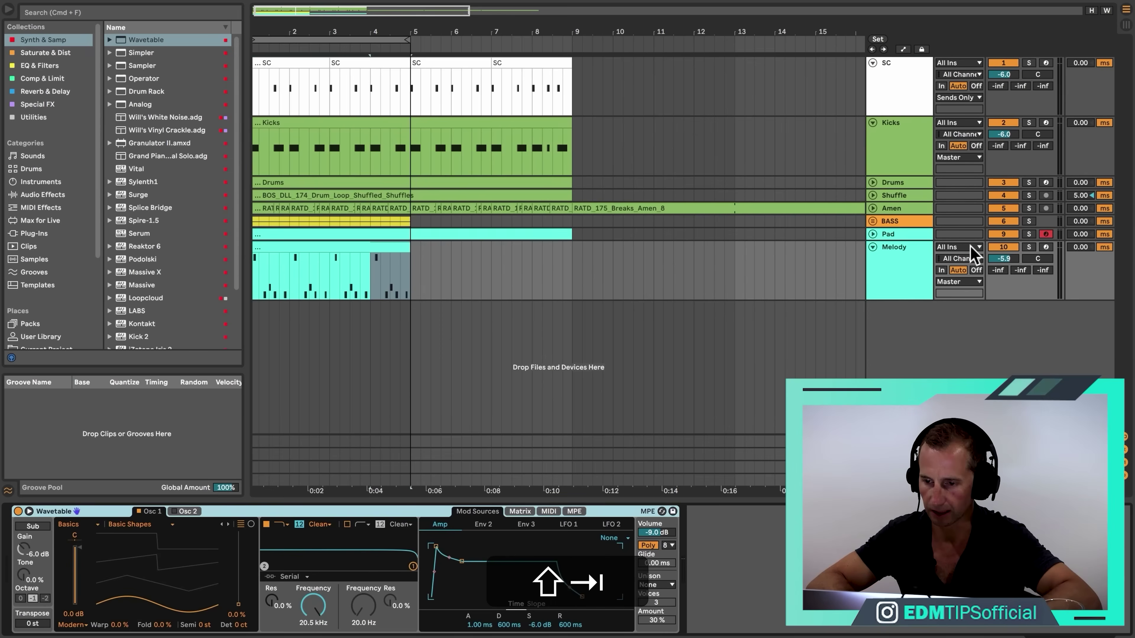
{"action": "left_click", "coordinate": [899, 278]}
{"action": "key", "text": "space"}
{"action": "left_click_drag", "start_coordinate": [1001, 259], "coordinate": [1000, 296]}
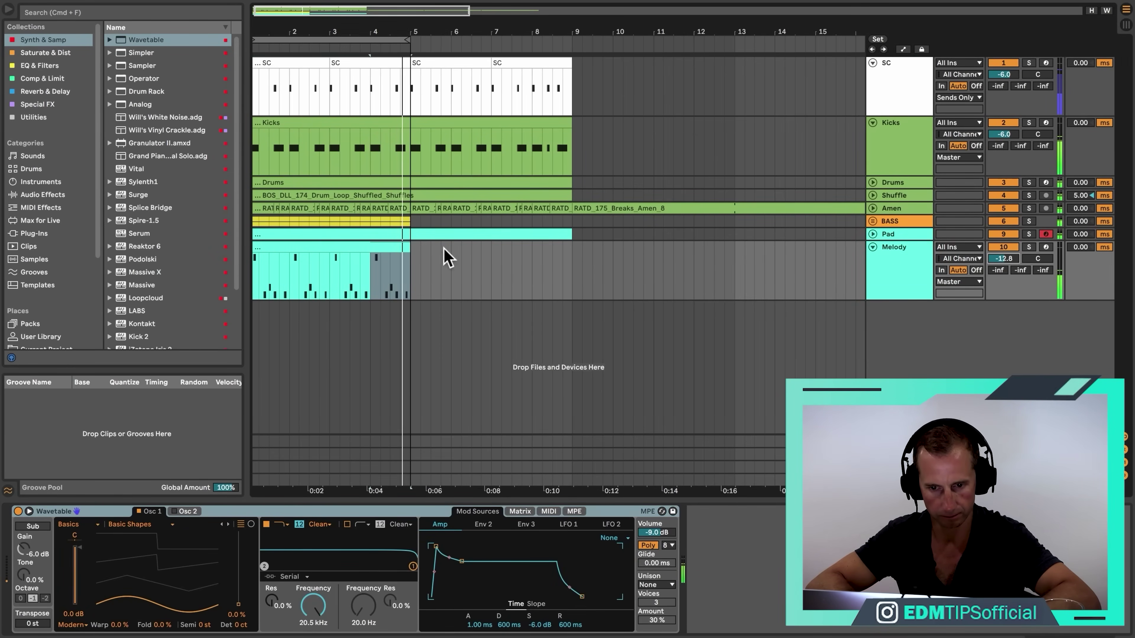
Step: Try adding G4 notes above the E4 notes in bars 2 and 4 of the melody during playback
{"action": "double_click", "coordinate": [393, 247]}
{"action": "left_click", "coordinate": [542, 322]}
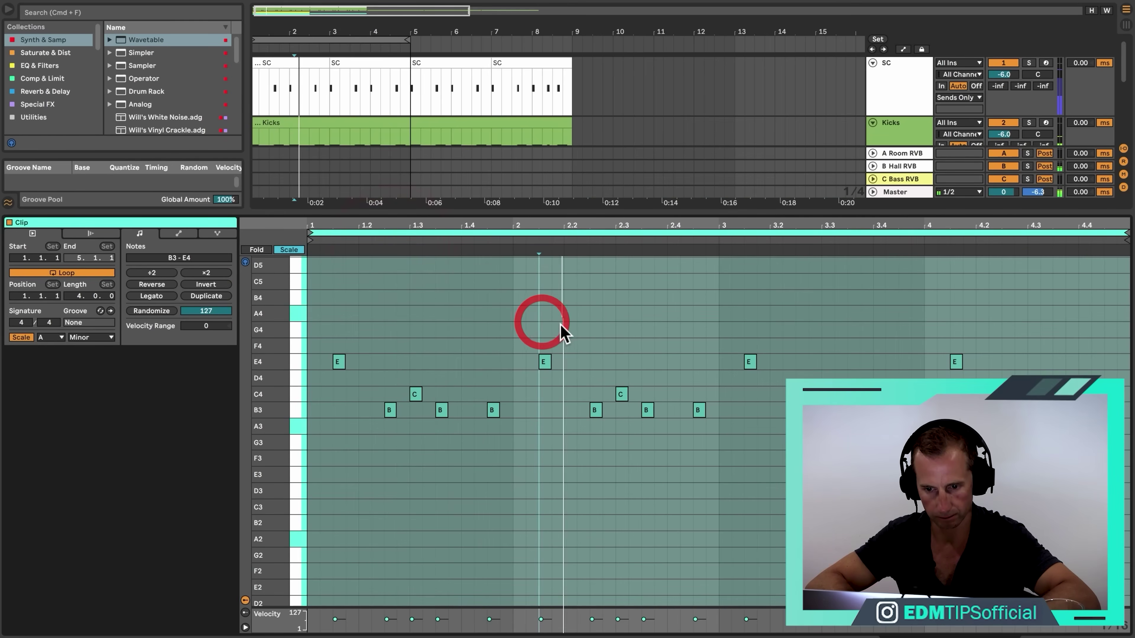
{"action": "key", "text": "space"}
{"action": "double_click", "coordinate": [547, 322]}
{"action": "key", "text": "space"}
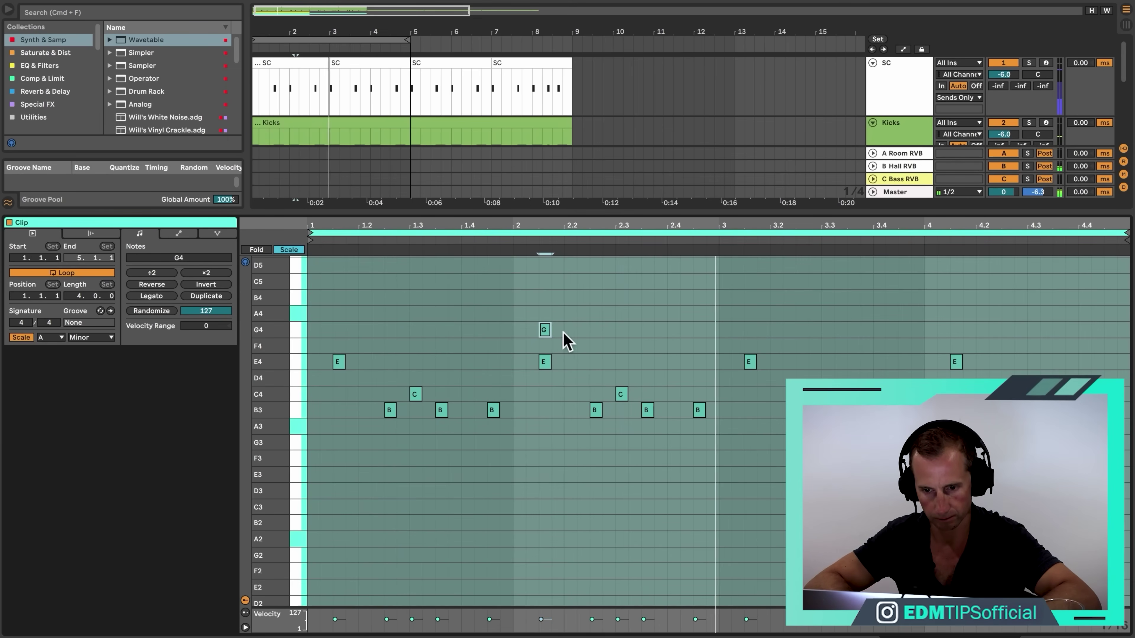
{"action": "left_click", "coordinate": [957, 333]}
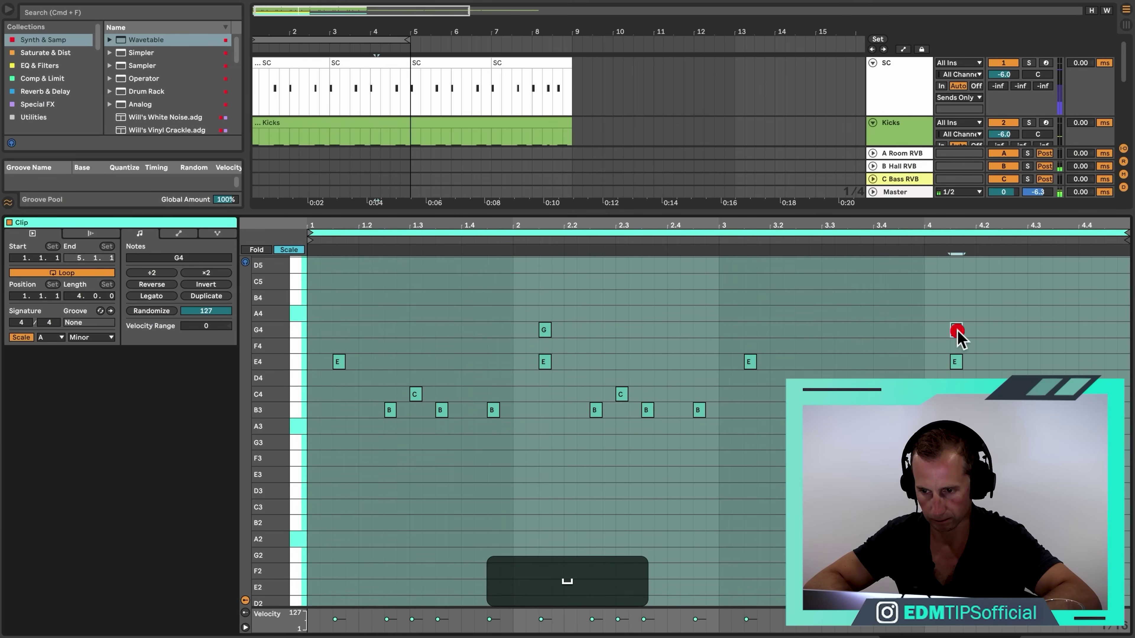
{"action": "key", "text": "shift+Tab"}
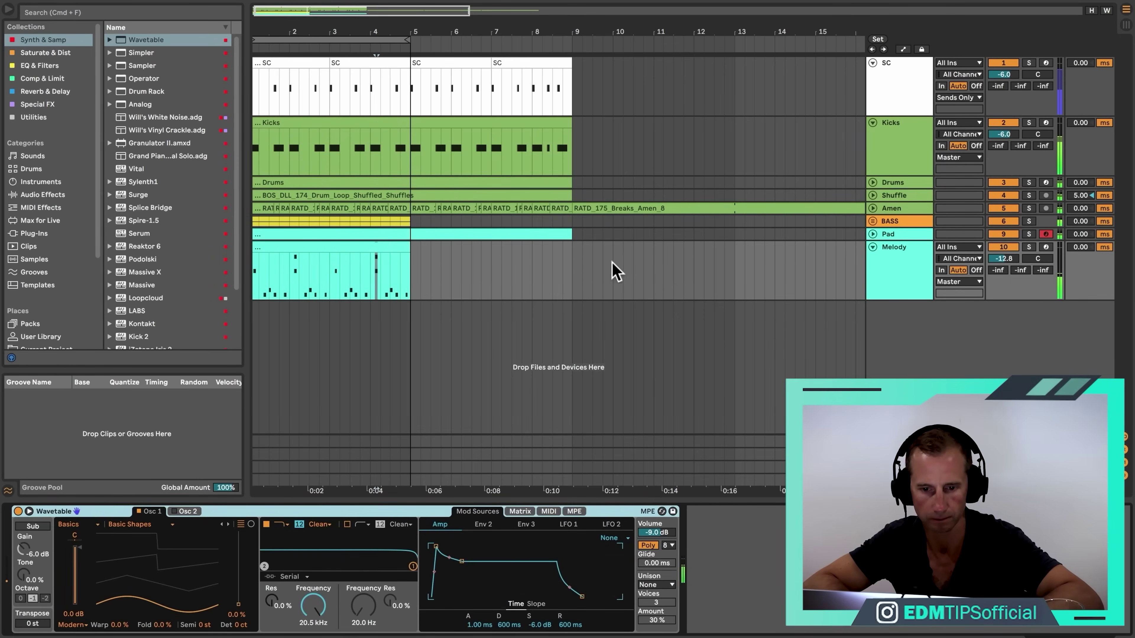
Step: Stop playback and delete the G4 notes in bars 2 and 4 of the Melody clip
{"action": "double_click", "coordinate": [405, 248]}
{"action": "key", "text": "space"}
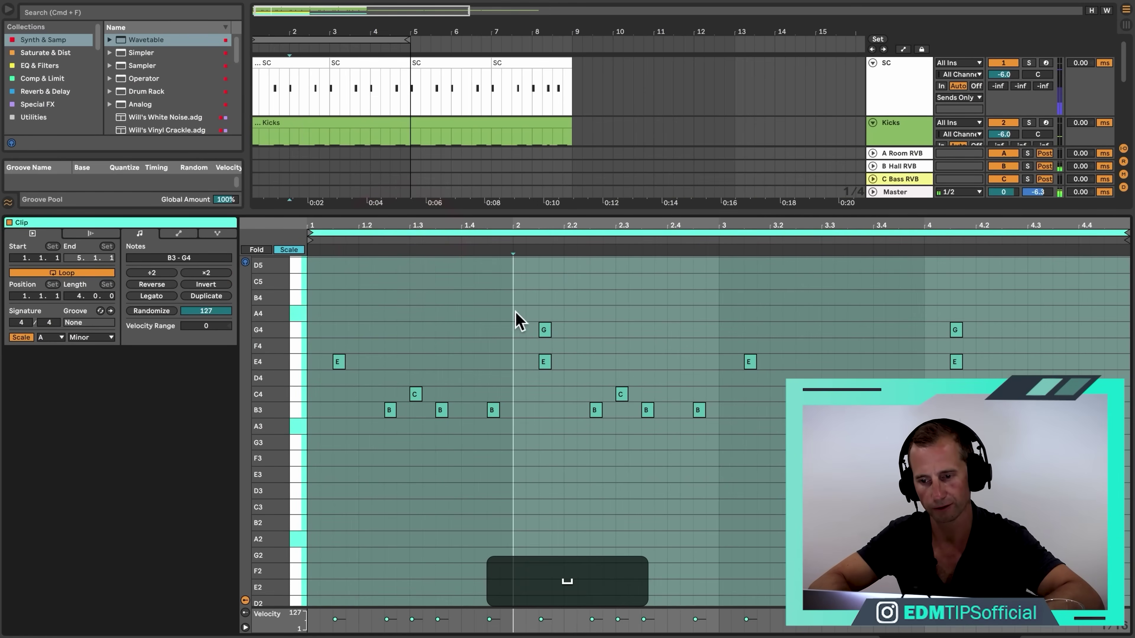
{"action": "left_click_drag", "start_coordinate": [520, 320], "coordinate": [956, 335]}
{"action": "key", "text": "BackSpace"}
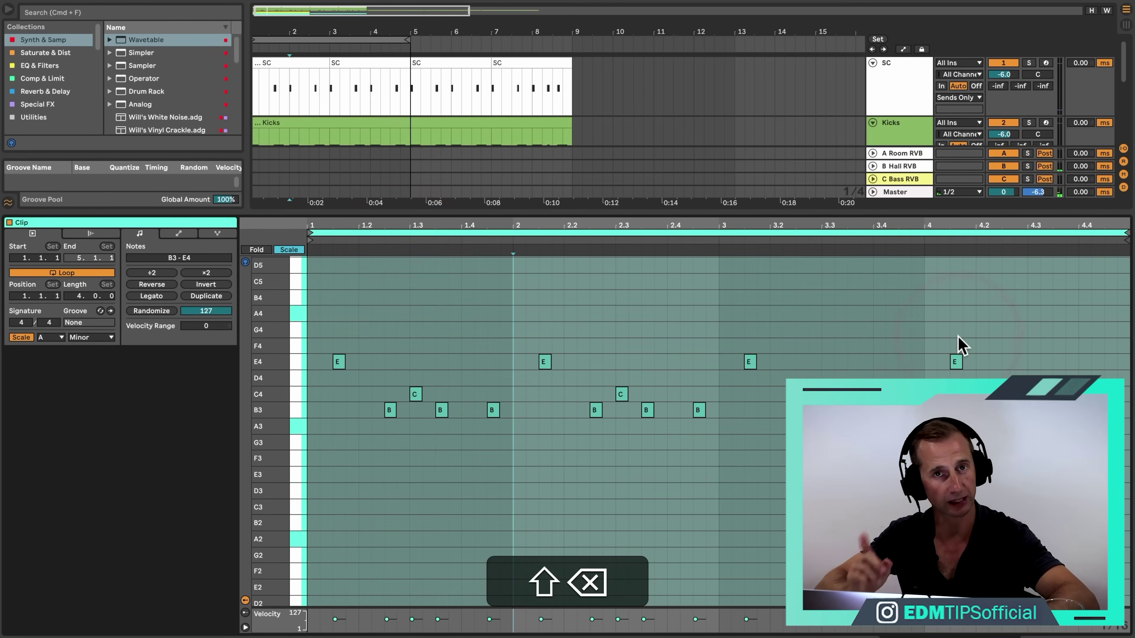
Step: Replace the Melody track's default Wavetable with the Water Pluck preset from the Guitar & Plucked folder
{"action": "key", "text": "shift+Tab"}
{"action": "left_click", "coordinate": [925, 283]}
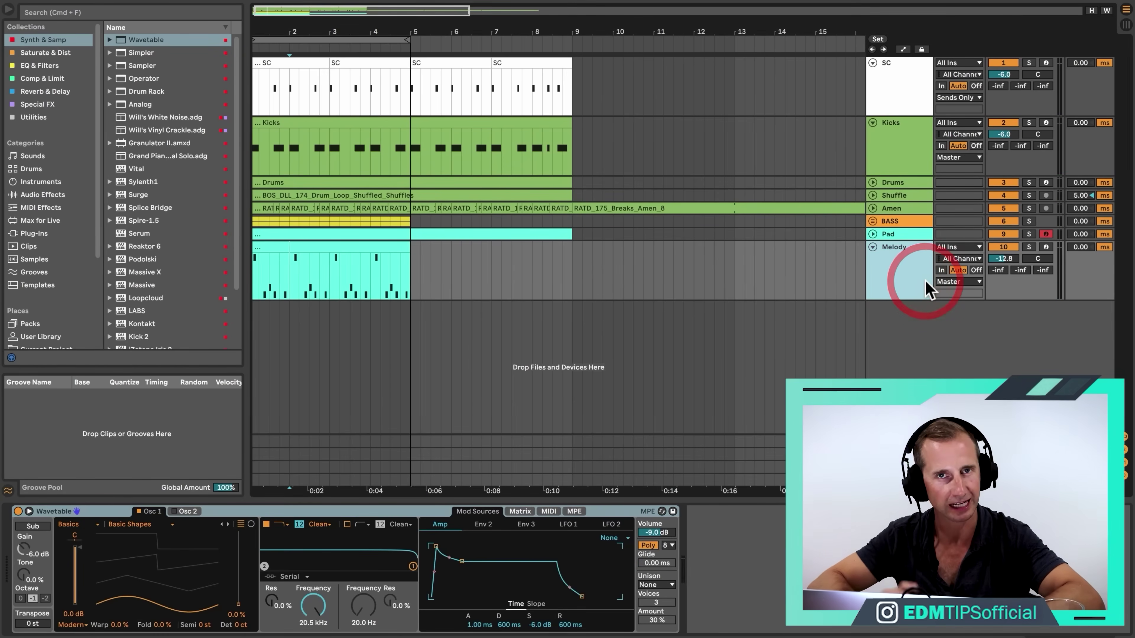
{"action": "left_click", "coordinate": [355, 504]}
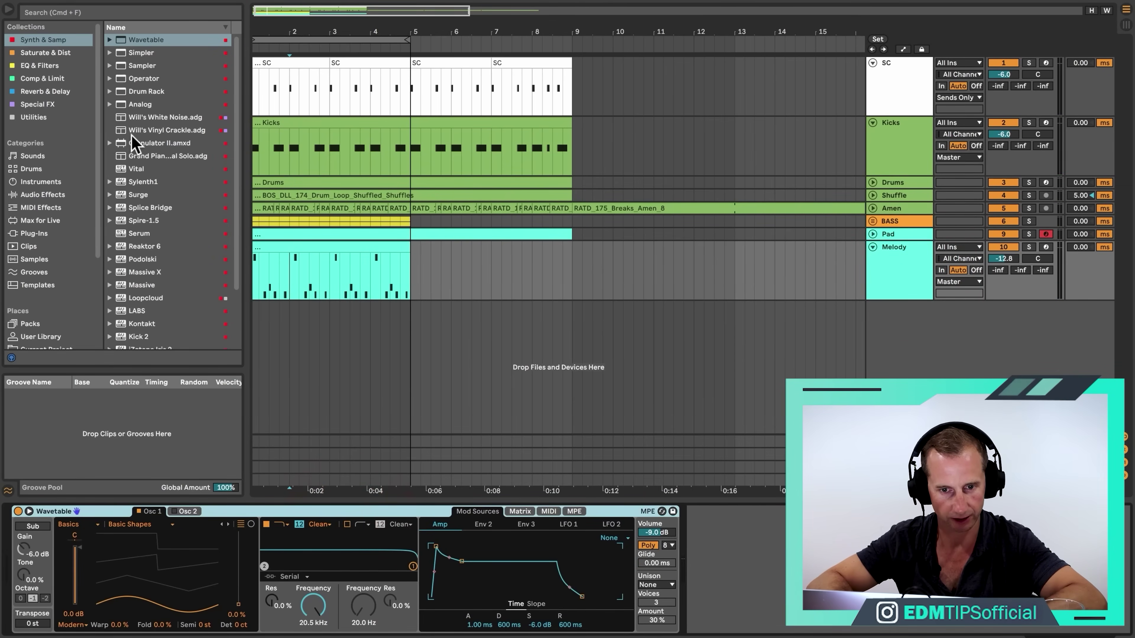
{"action": "left_click", "coordinate": [140, 41]}
{"action": "key", "text": "Right"}
{"action": "left_click", "coordinate": [141, 131]}
{"action": "key", "text": "Down"}
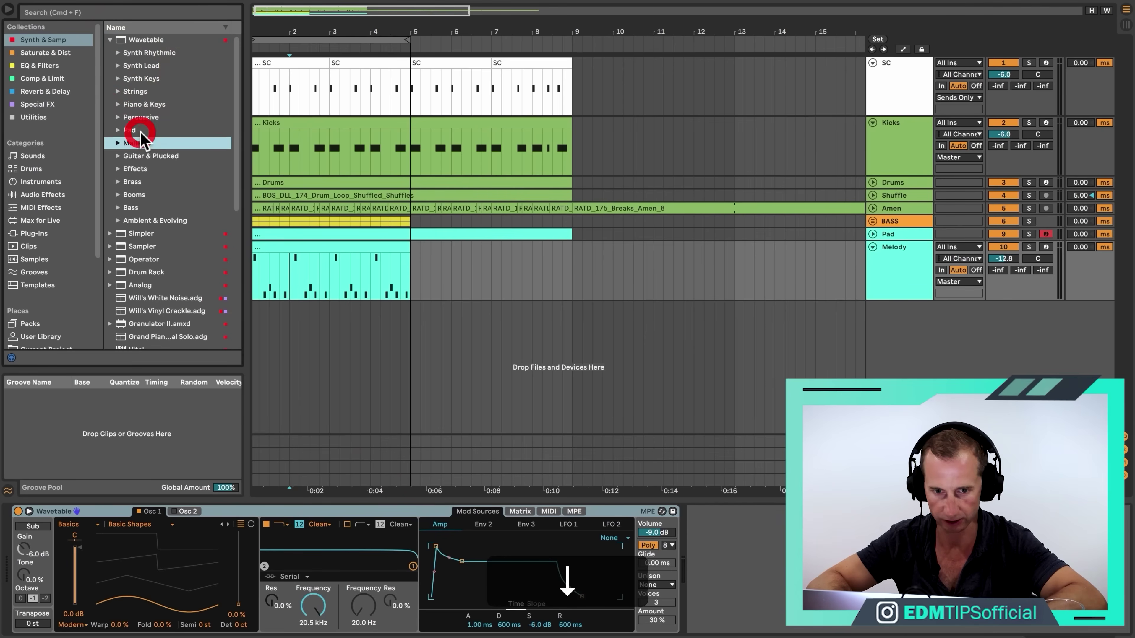
{"action": "key", "text": "Down"}
{"action": "key", "text": "Right"}
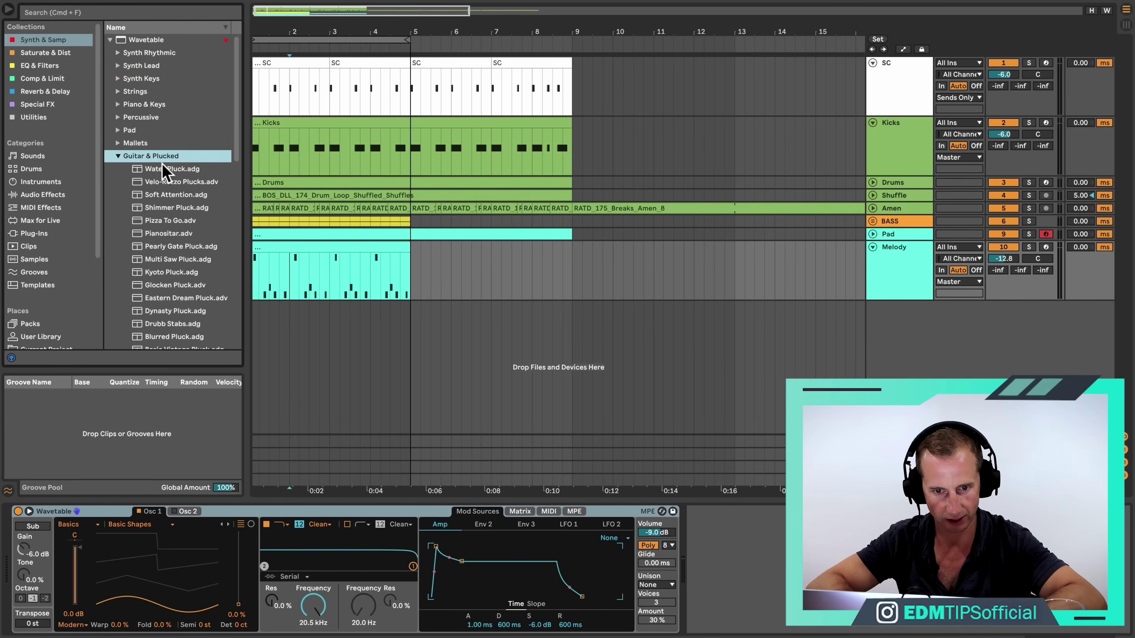
{"action": "left_click", "coordinate": [165, 167]}
{"action": "left_click_drag", "start_coordinate": [258, 511], "coordinate": [256, 508]}
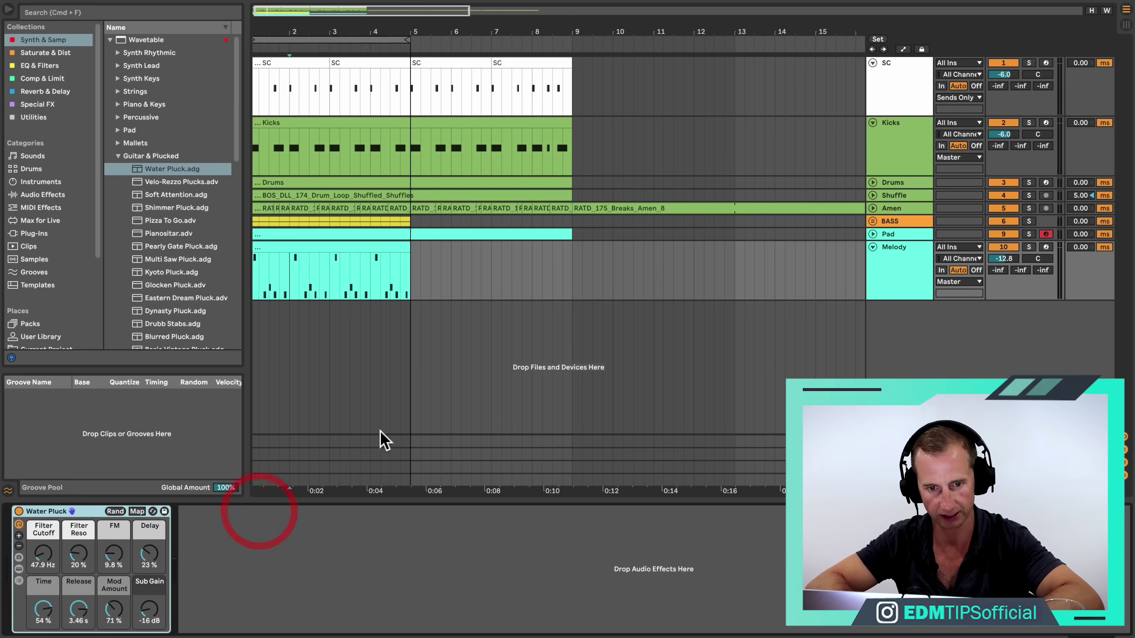
Step: During playback, lower the Melody volume to -13.9 dB and swap its instrument for the Velo-Rezzo Plucks preset
{"action": "key", "text": "space"}
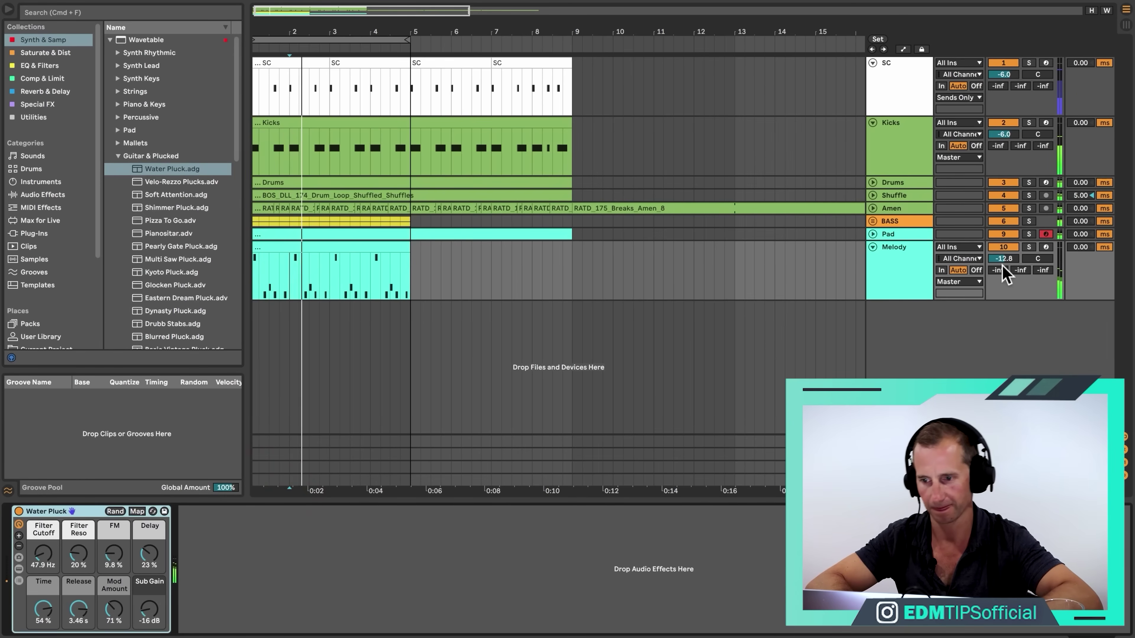
{"action": "left_click_drag", "start_coordinate": [1006, 259], "coordinate": [1007, 264]}
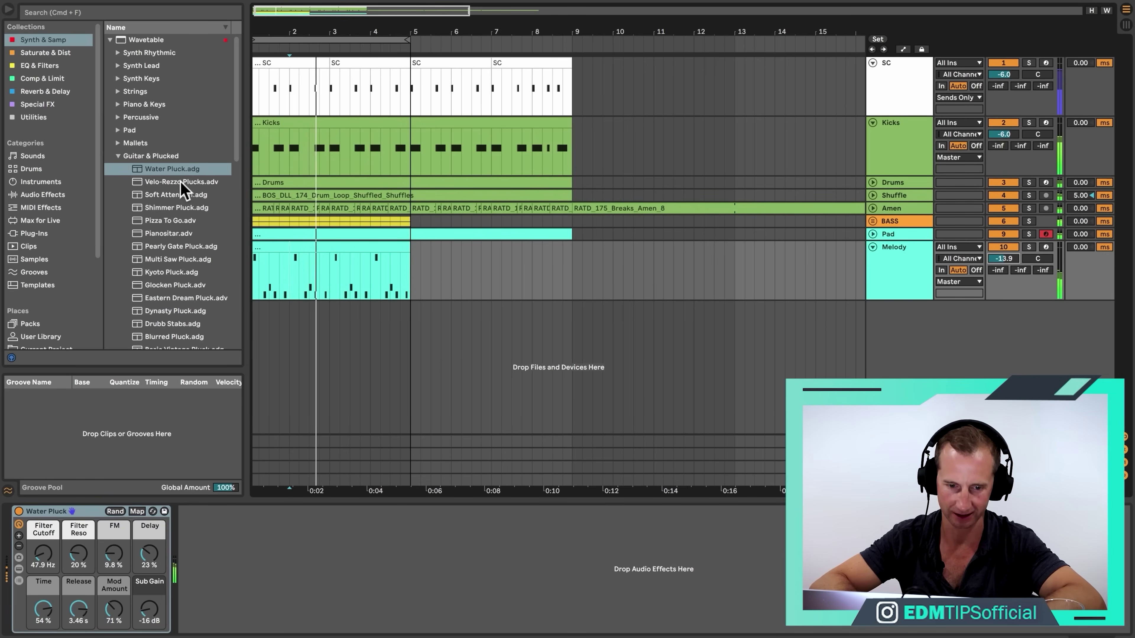
{"action": "left_click_drag", "start_coordinate": [182, 184], "coordinate": [96, 527]}
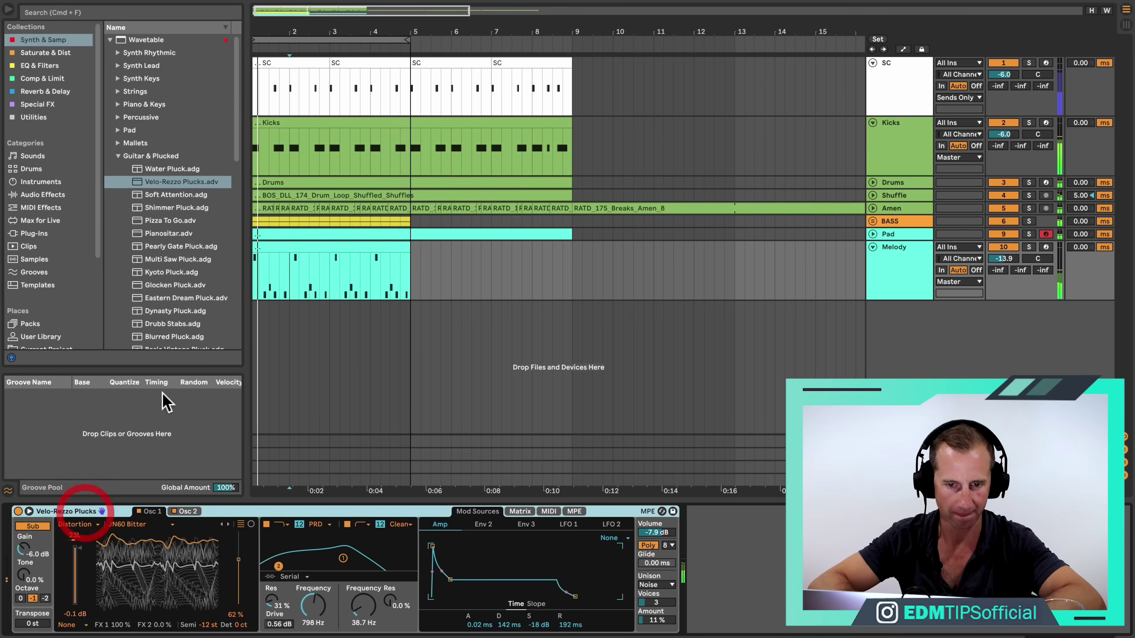
Step: Audition the Soft Attention and Shimmer Pluck presets on the Melody track during playback, and return to the Water Pluck preset
{"action": "left_click", "coordinate": [181, 197]}
{"action": "key", "text": "Return"}
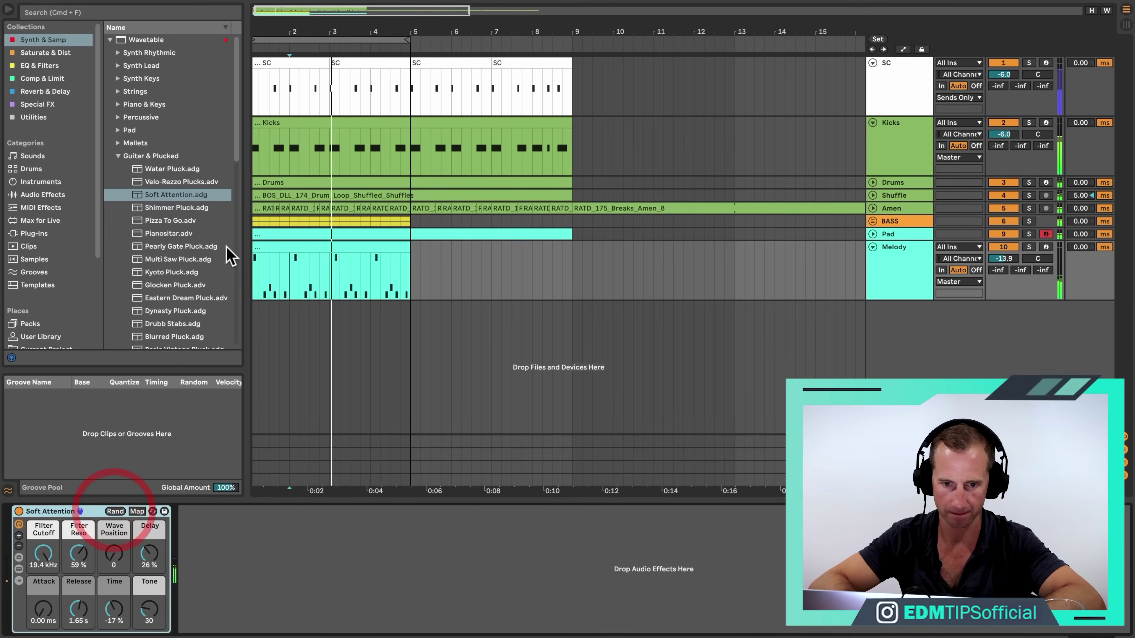
{"action": "left_click_drag", "start_coordinate": [188, 207], "coordinate": [92, 514]}
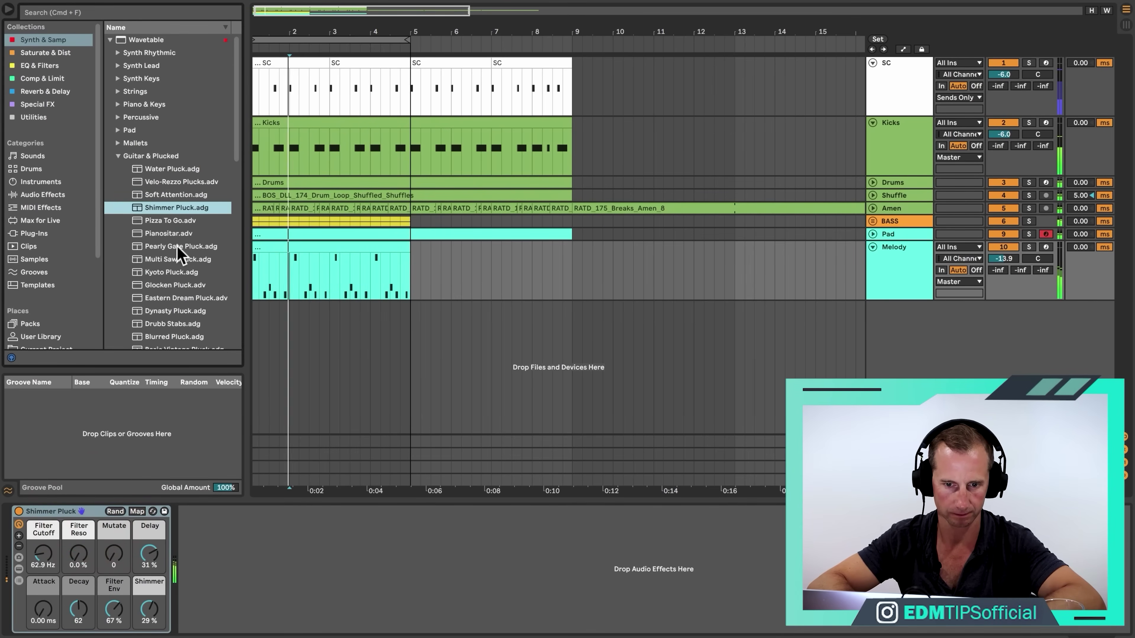
{"action": "left_click_drag", "start_coordinate": [185, 170], "coordinate": [96, 519]}
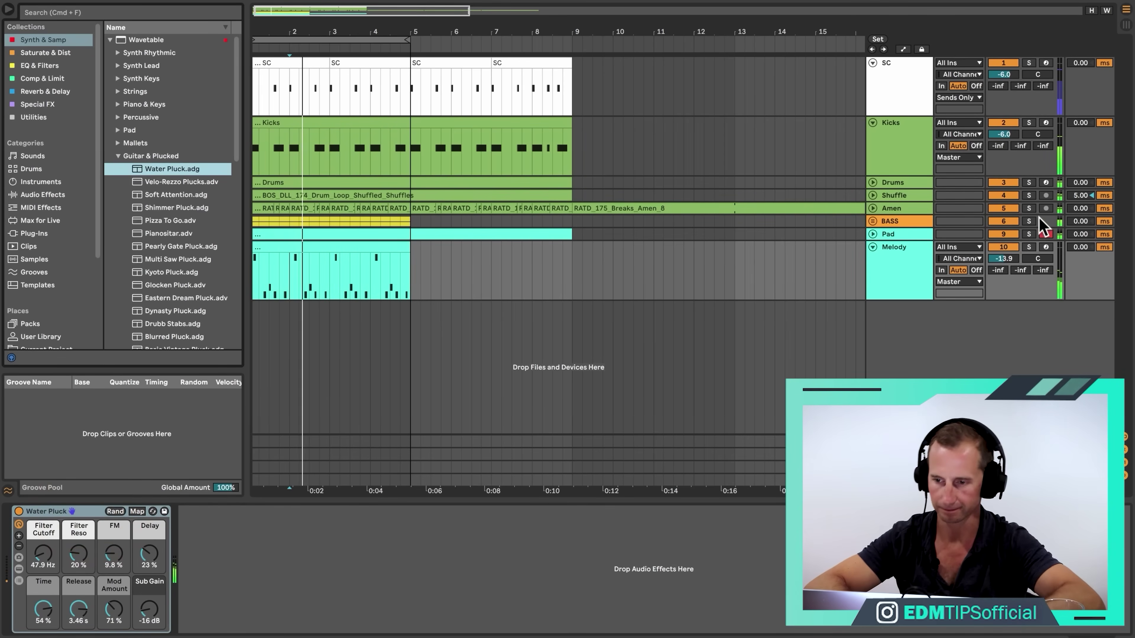
Step: Fold the Melody track and insert a new audio track below it
{"action": "left_click", "coordinate": [873, 247]}
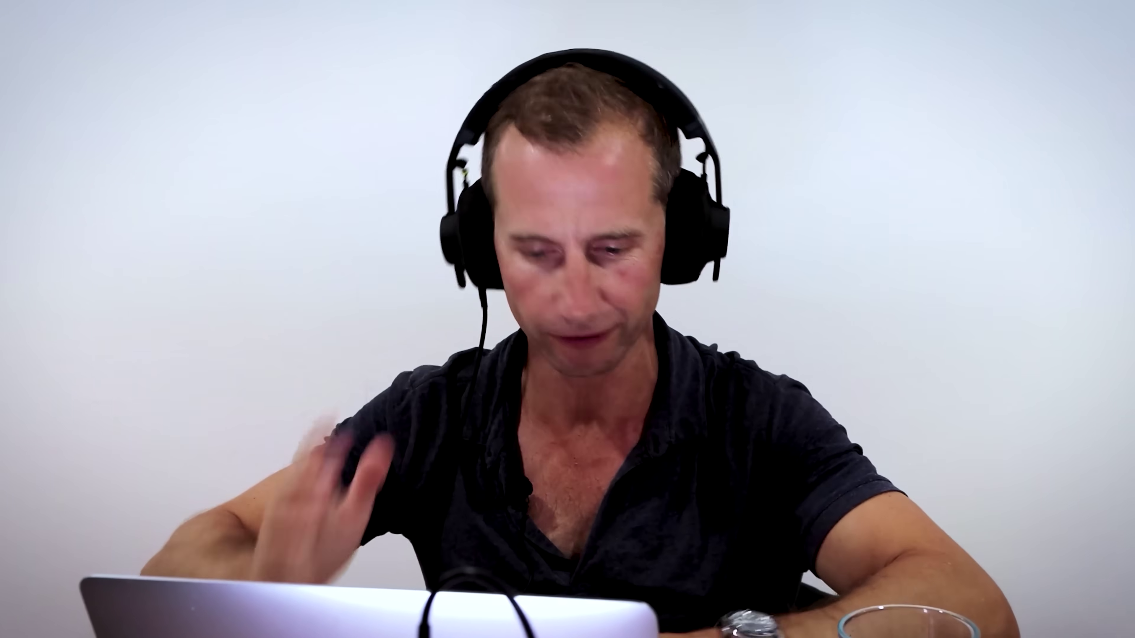
{"action": "left_click", "coordinate": [916, 246]}
{"action": "key", "text": "ctrl+t"}
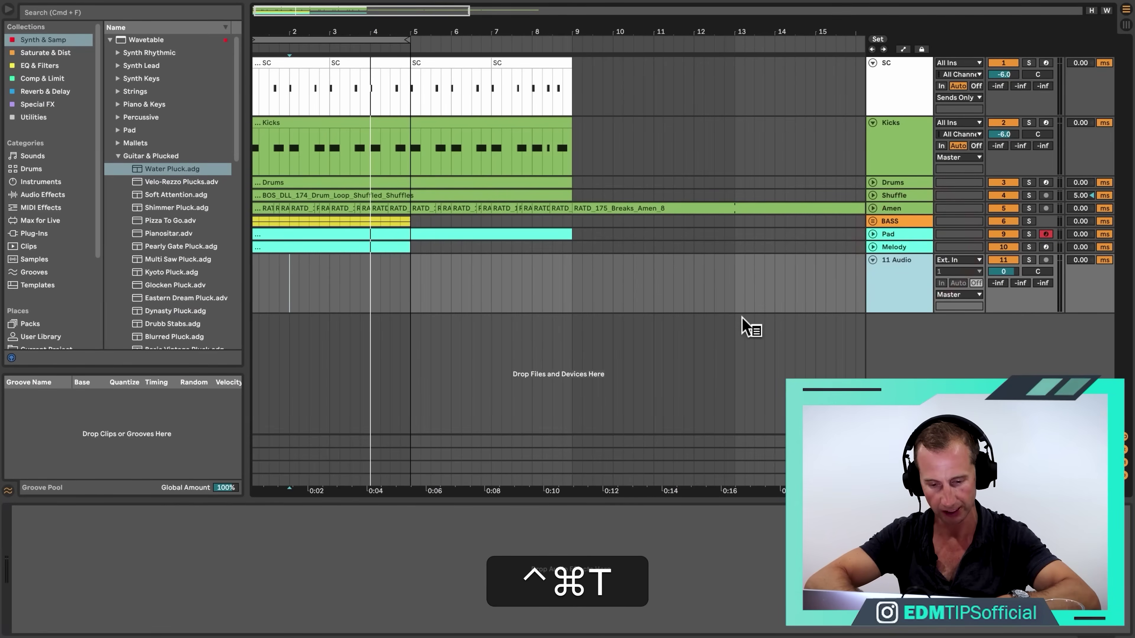
Step: Switch to Loopcloud and search for samples in the Soul genre
{"action": "key", "text": "ctrl+space"}
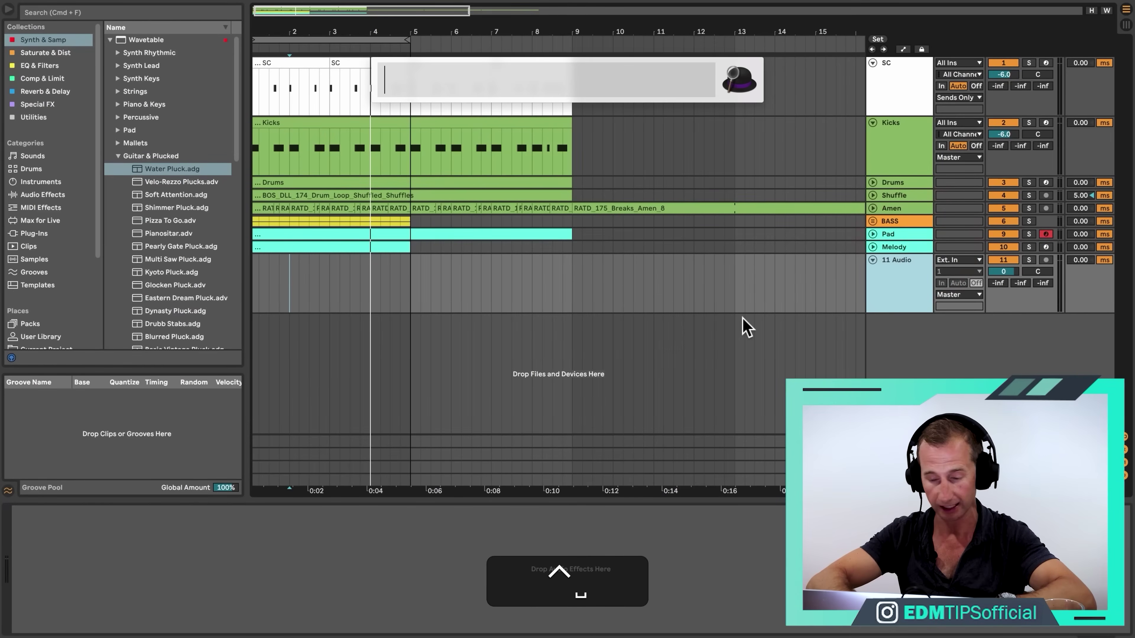
{"action": "type", "text": "loo"}
{"action": "key", "text": "Return"}
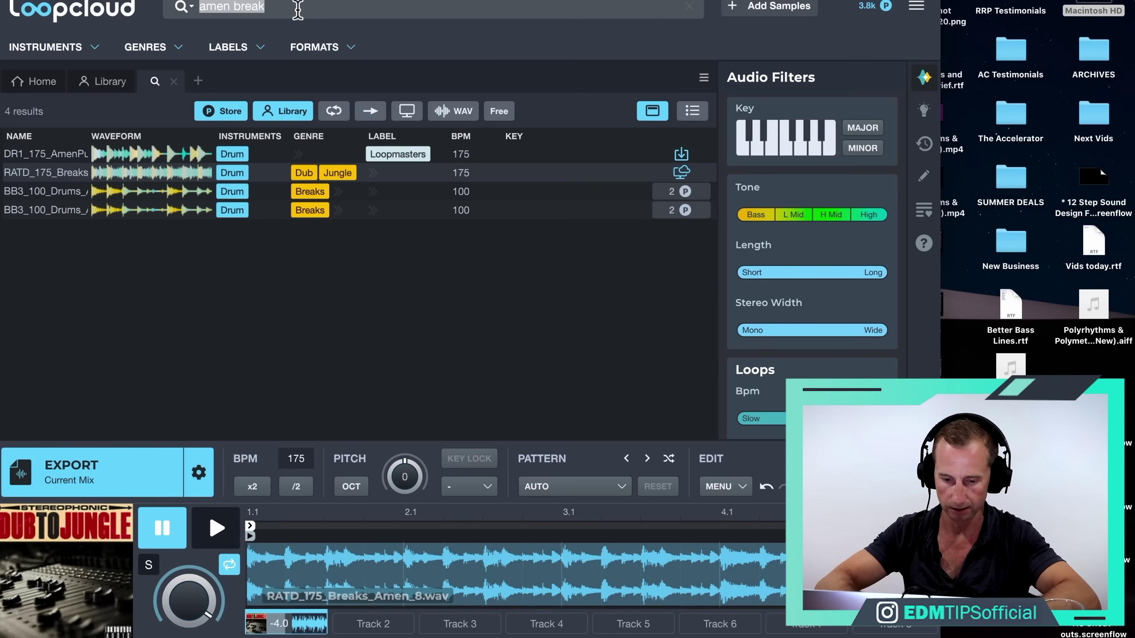
{"action": "type", "text": "soul"}
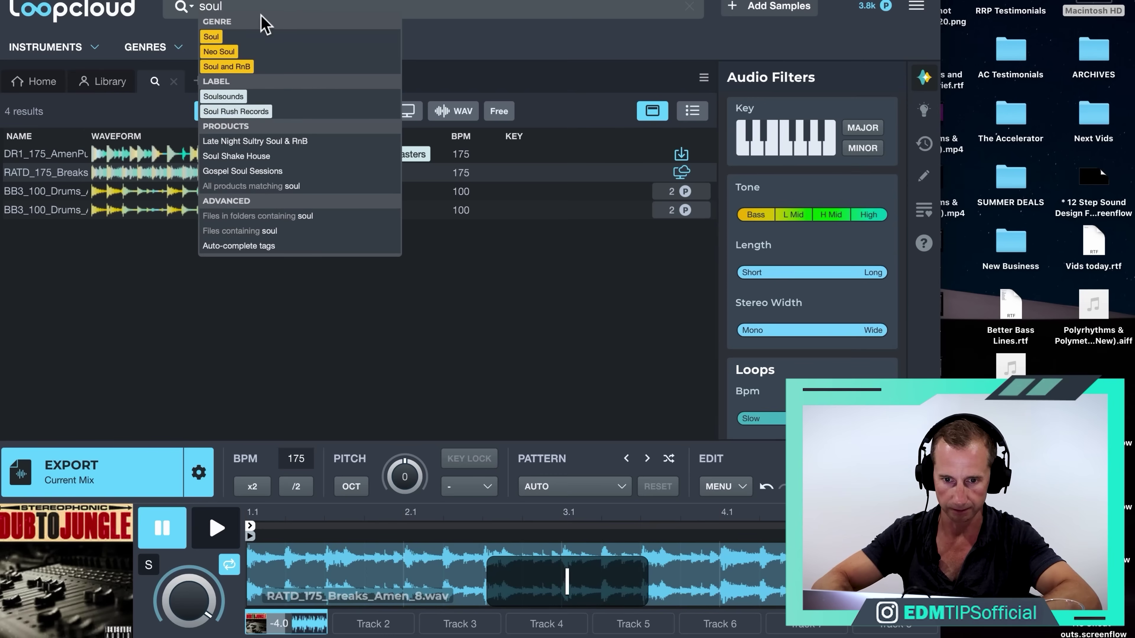
{"action": "left_click", "coordinate": [210, 37]}
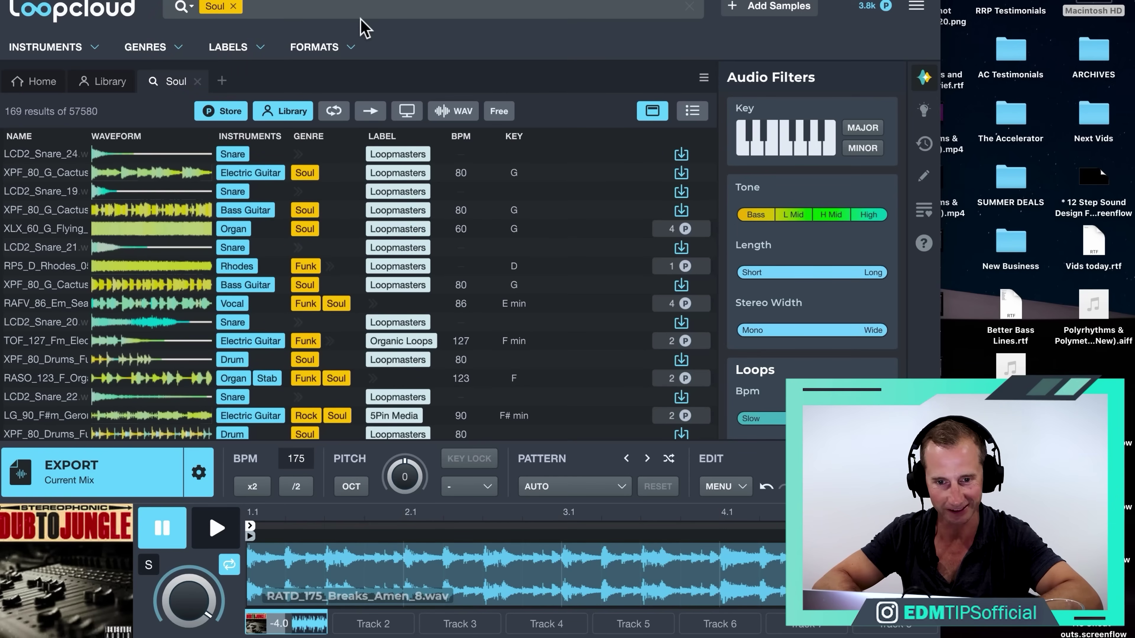
Step: Narrow the Soul samples to the Female vocal instrument tag and the key of A minor
{"action": "left_click", "coordinate": [70, 49]}
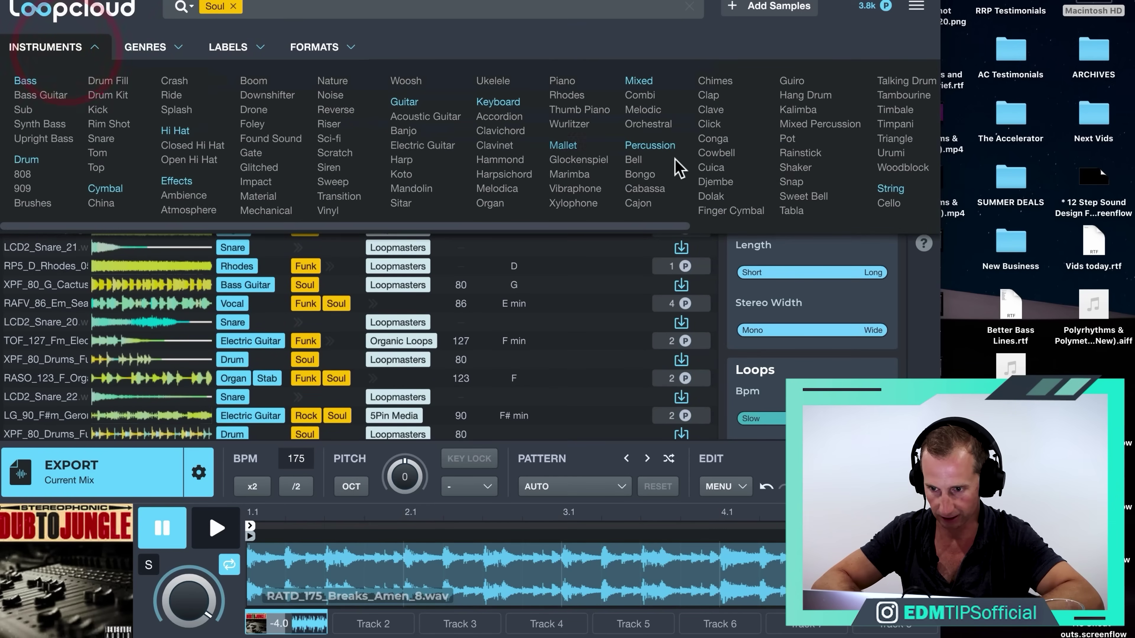
{"action": "scroll", "coordinate": [777, 181], "scroll_direction": "right", "scroll_amount": 10}
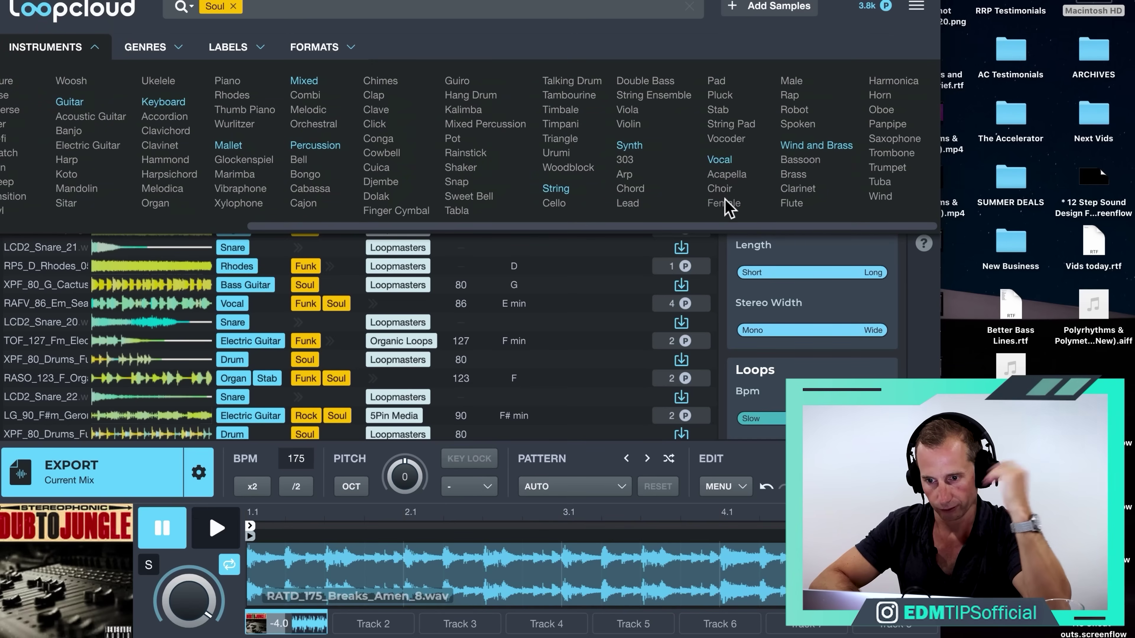
{"action": "left_click", "coordinate": [724, 203]}
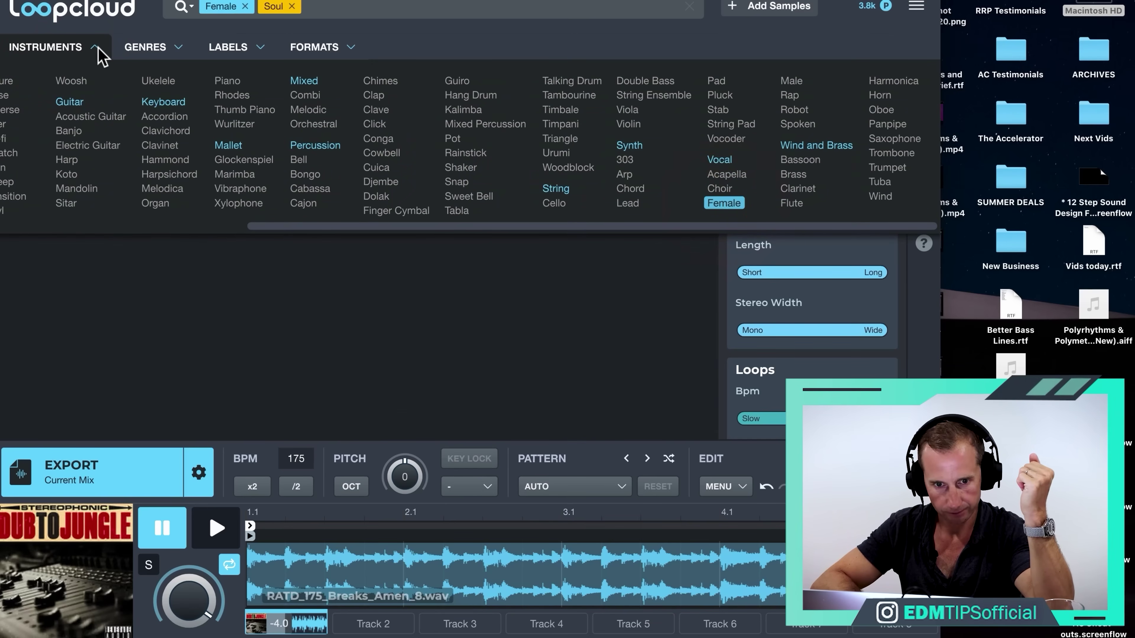
{"action": "left_click", "coordinate": [95, 47]}
{"action": "left_click", "coordinate": [814, 149]}
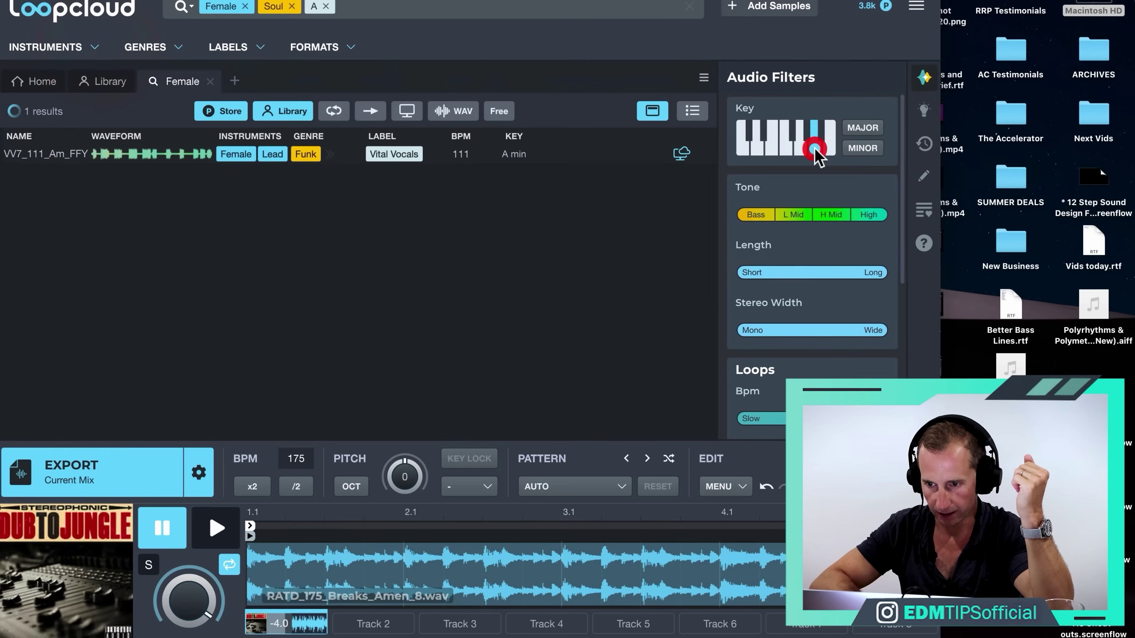
{"action": "left_click", "coordinate": [862, 150]}
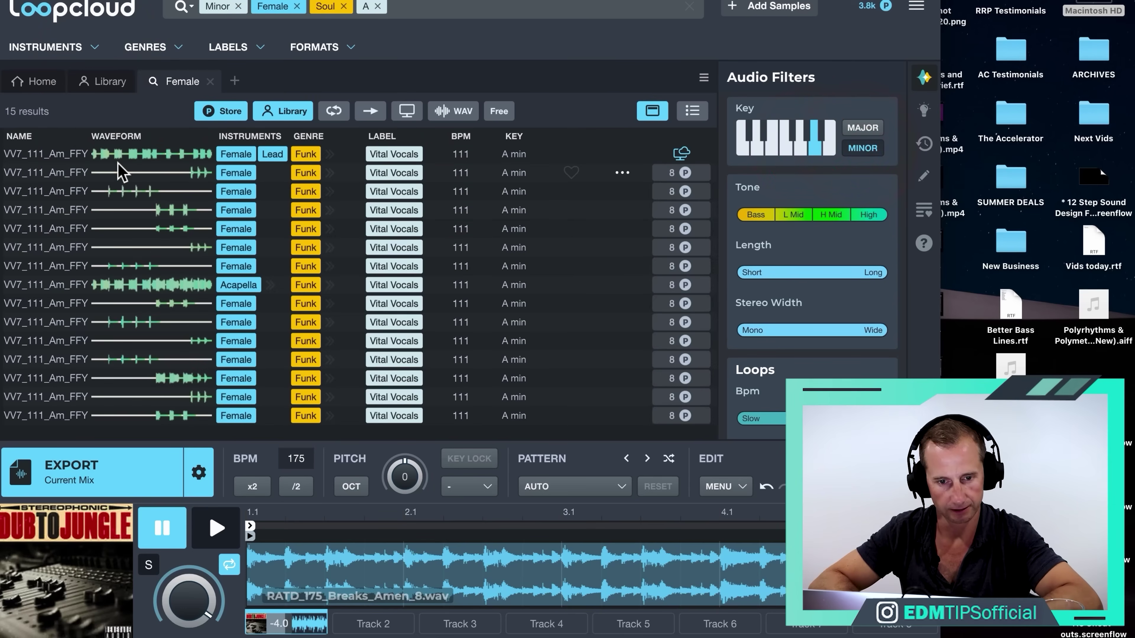
Step: Load the VV7_111_Am_FFY_Verse_Lead_&_Adlibs_Fem_Voc sample and preview it from the beginning
{"action": "left_click", "coordinate": [141, 169]}
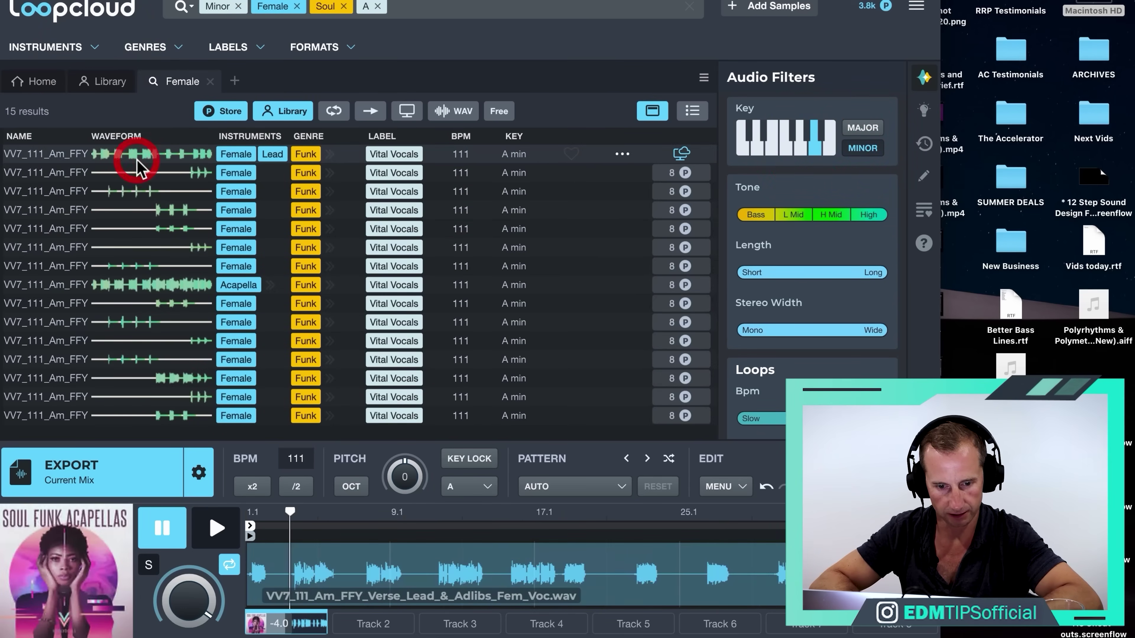
{"action": "left_click", "coordinate": [210, 532]}
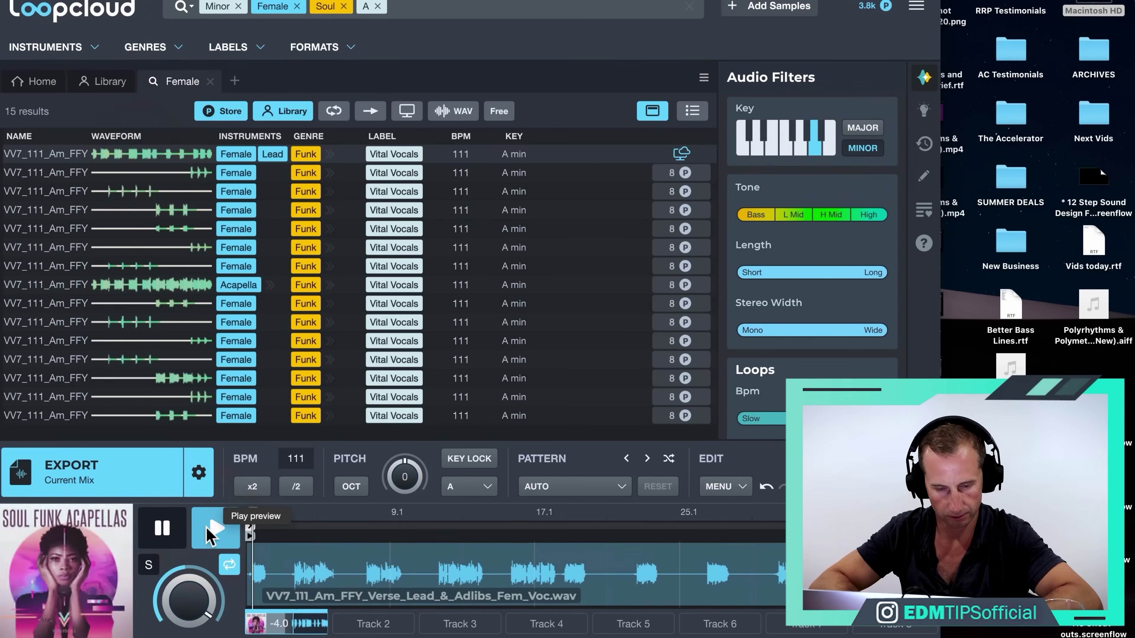
{"action": "left_click", "coordinate": [175, 534]}
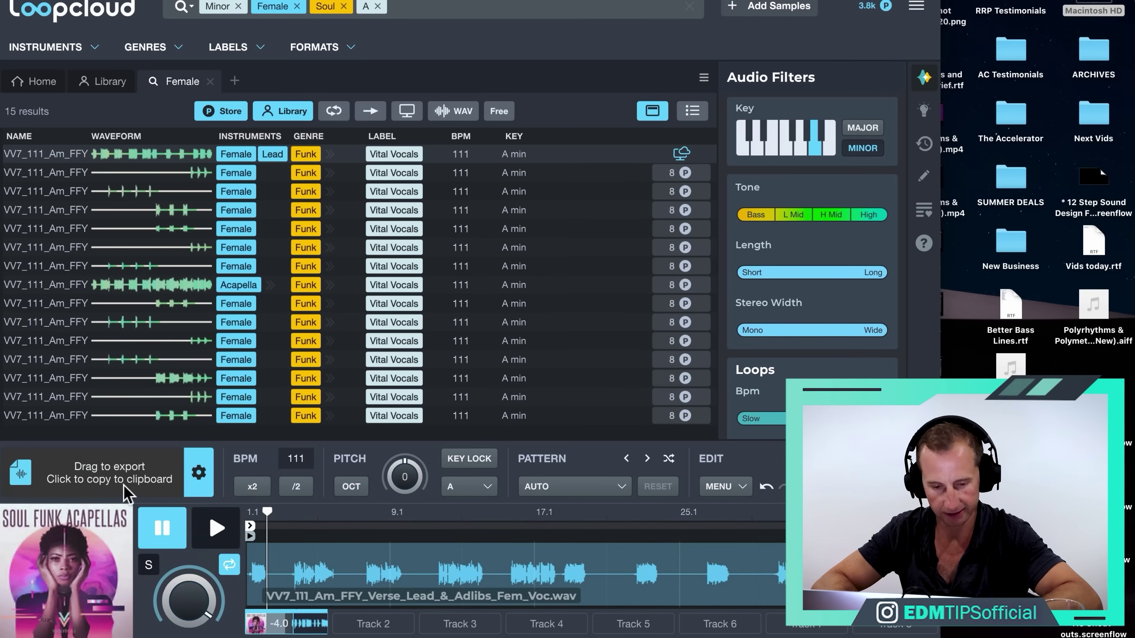
Step: Export the loaded female vocal from Loopcloud onto the empty audio track in Ableton Live
{"action": "key", "text": "alt+Right"}
{"action": "left_click_drag", "start_coordinate": [166, 480], "coordinate": [271, 308]}
{"action": "left_click_drag", "start_coordinate": [338, 30], "coordinate": [339, 21]}
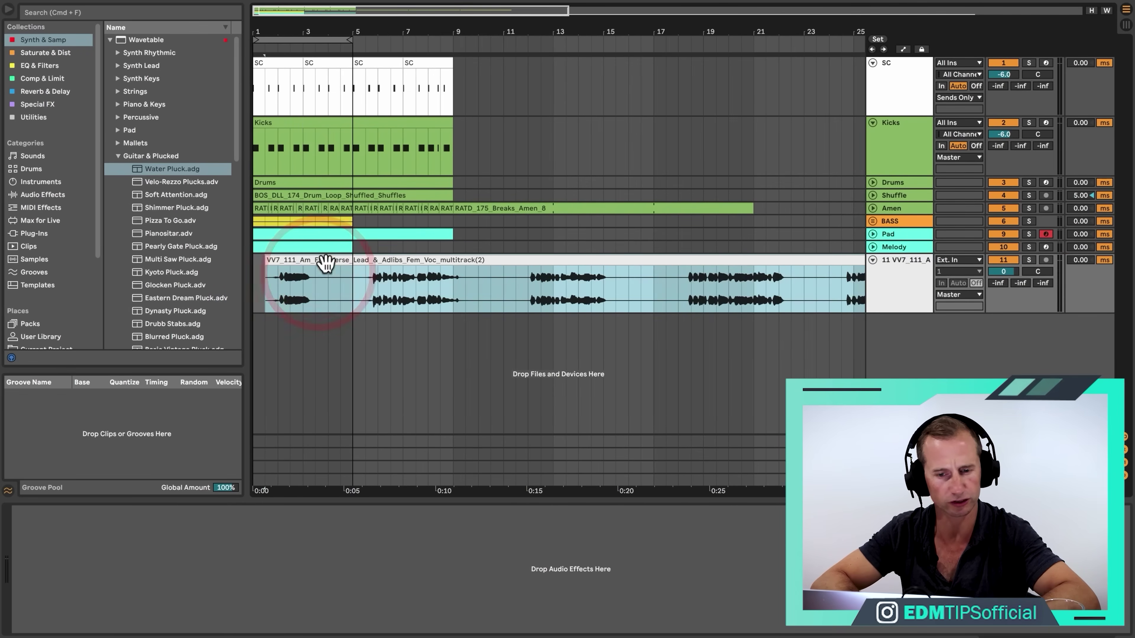
Step: Move the vocal clip's start to bar 1 and extend the arrangement loop to bar 9
{"action": "left_click_drag", "start_coordinate": [324, 259], "coordinate": [312, 258]}
{"action": "left_click_drag", "start_coordinate": [306, 9], "coordinate": [451, 42]}
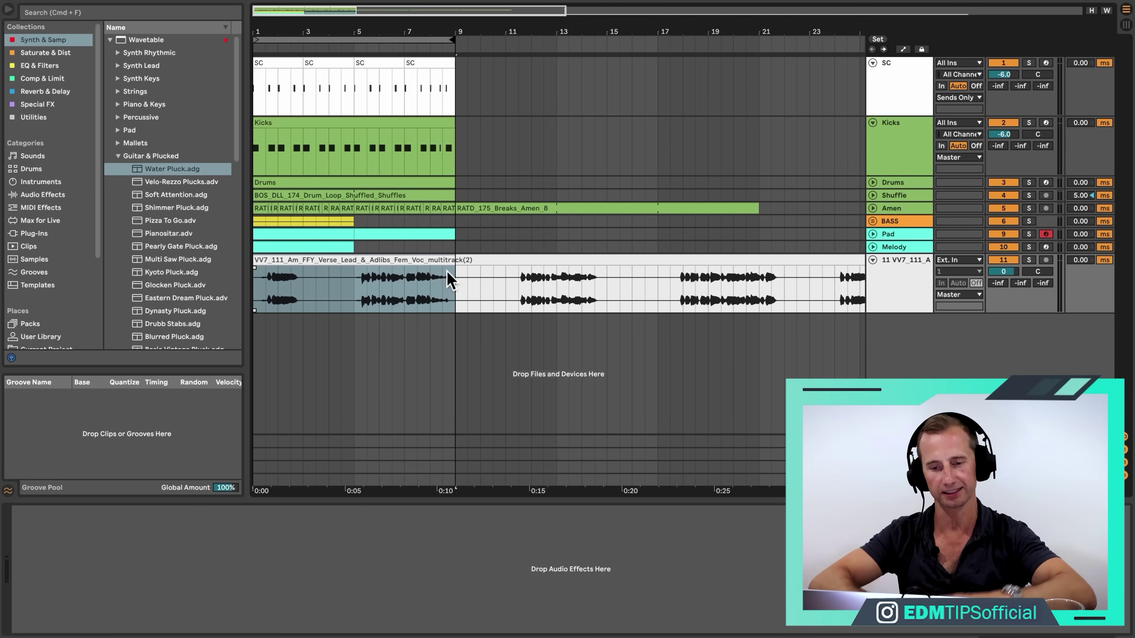
{"action": "left_click", "coordinate": [903, 265]}
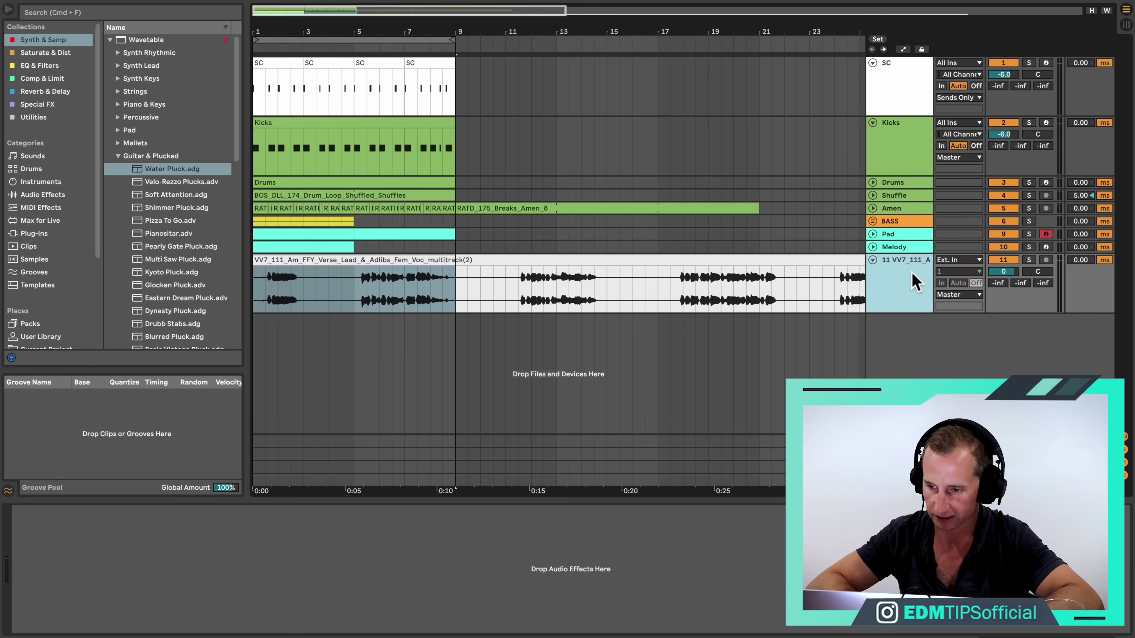
{"action": "left_click", "coordinate": [888, 275]}
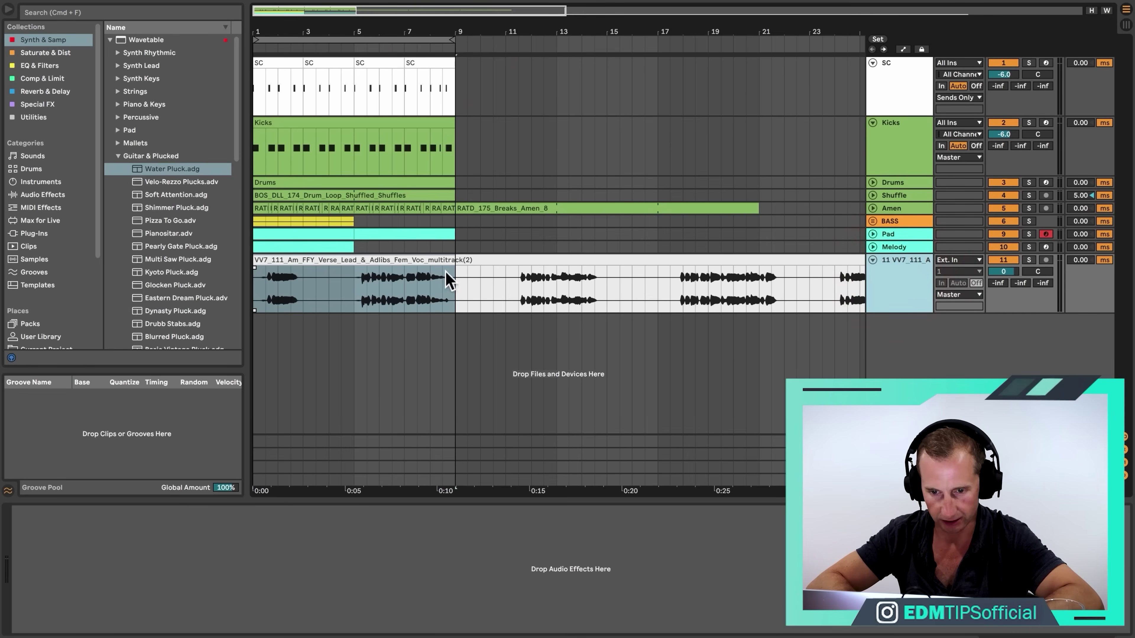
Step: Turn on warping for the vocal clip, with a clip tempo of 111 BPM and the Complex Pro warp mode
{"action": "double_click", "coordinate": [430, 257]}
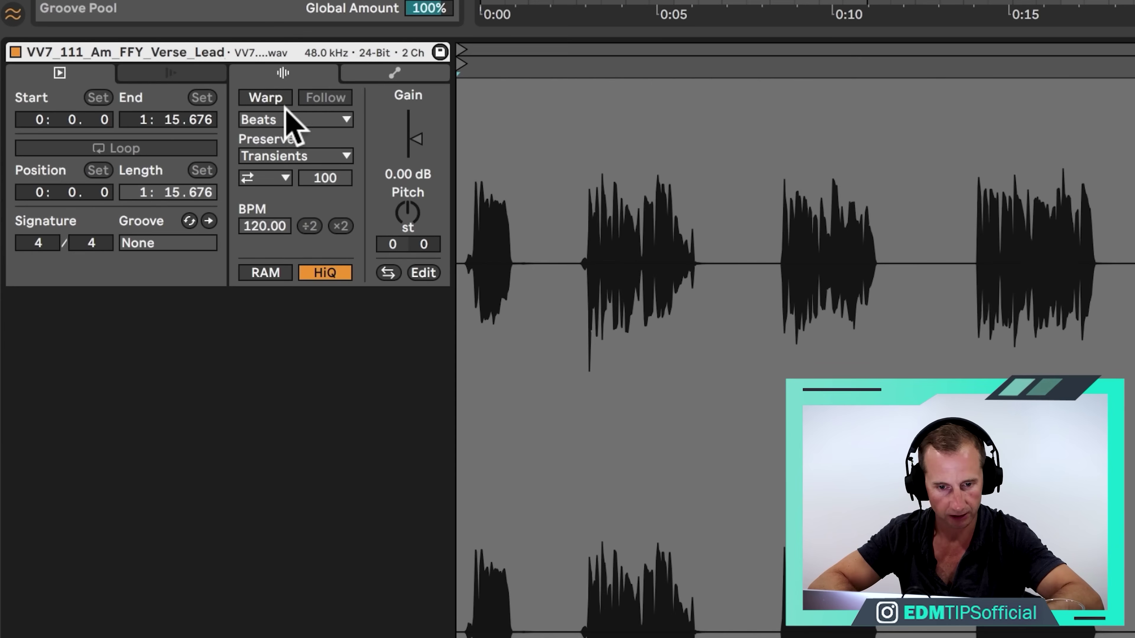
{"action": "left_click", "coordinate": [271, 99]}
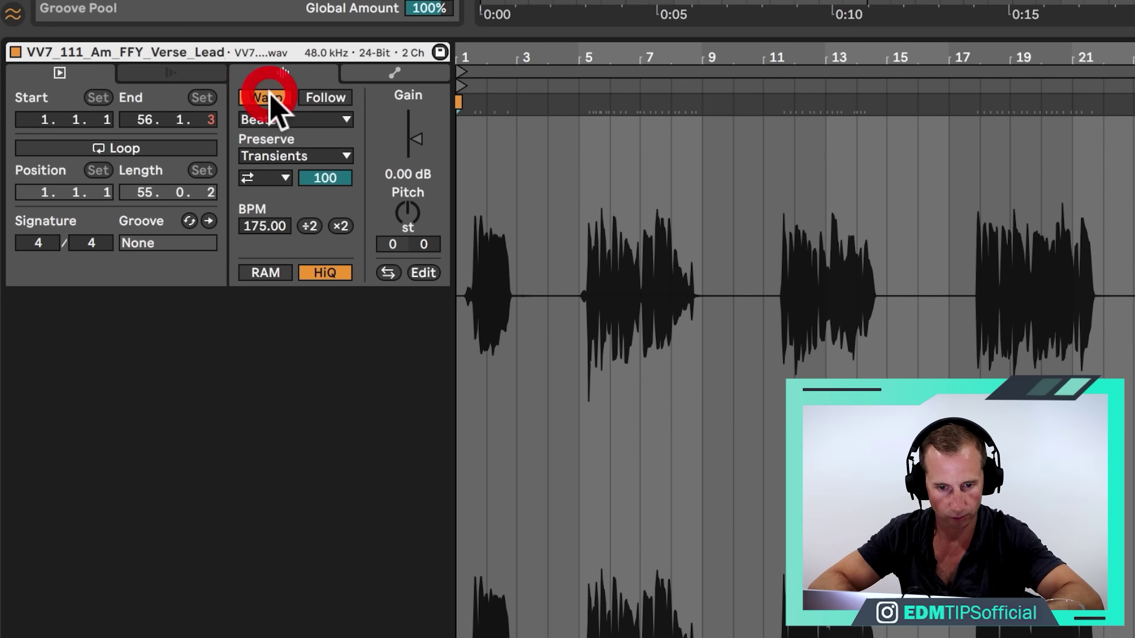
{"action": "left_click", "coordinate": [270, 226]}
{"action": "type", "text": "111"}
{"action": "key", "text": "Return"}
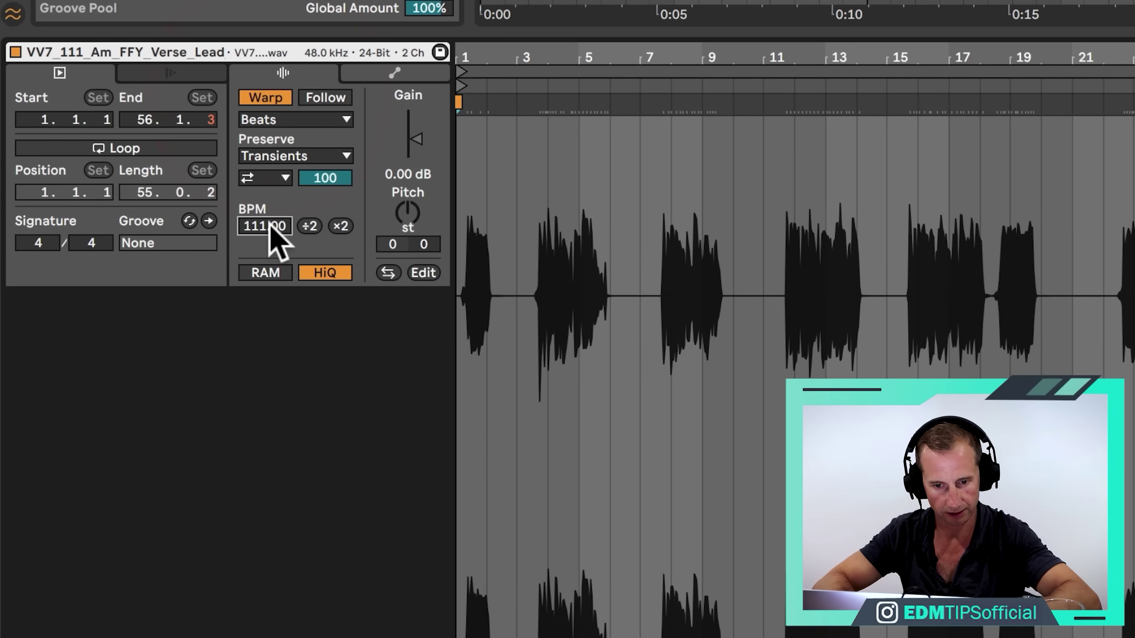
{"action": "left_click", "coordinate": [298, 119]}
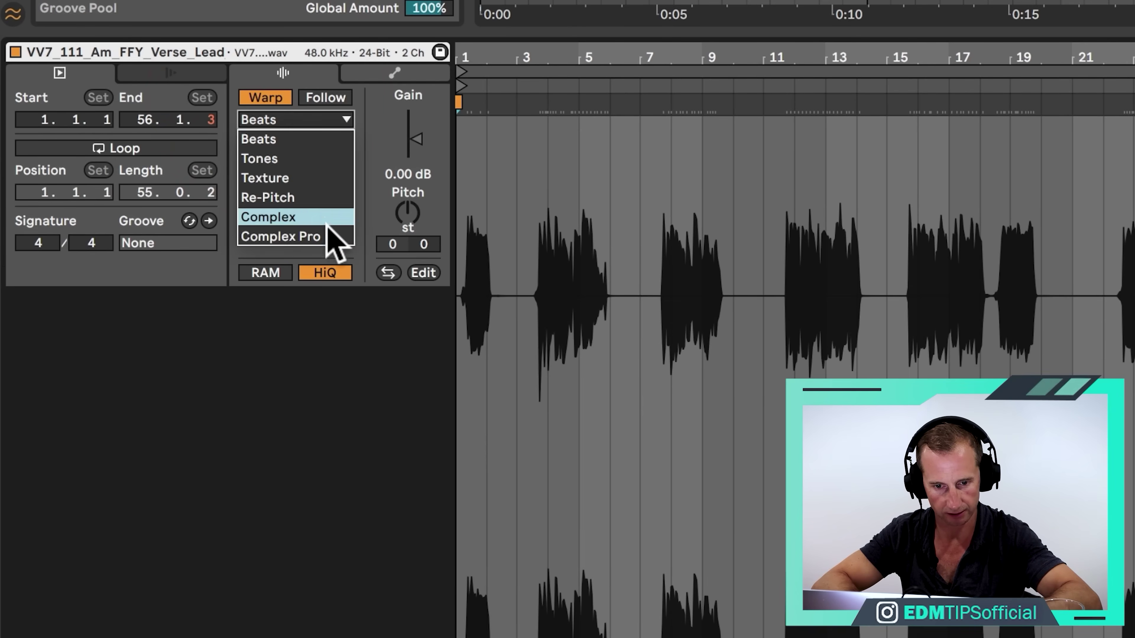
{"action": "left_click", "coordinate": [328, 236]}
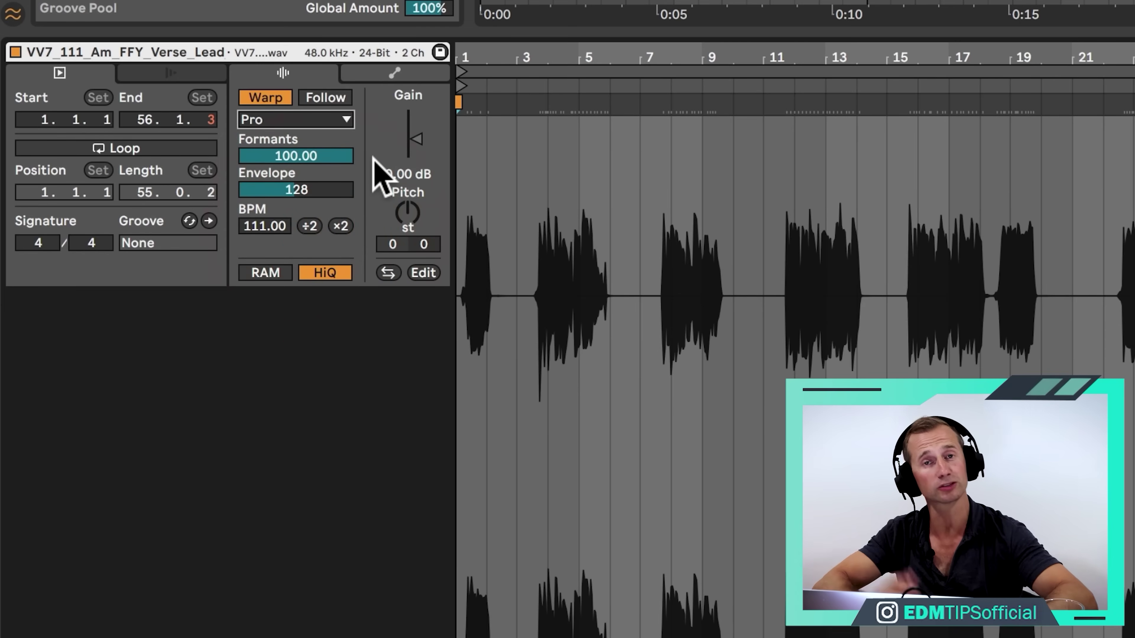
{"action": "key", "text": "shift+Tab"}
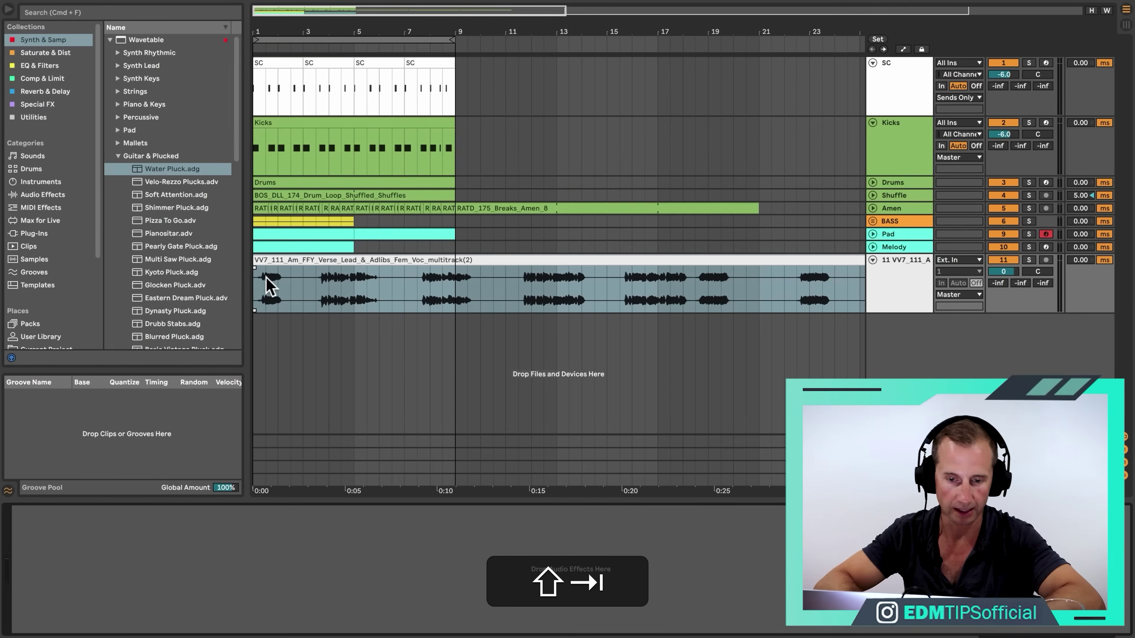
Step: Mute the vocal track's volume, start playback and raise it to -10.5 dB against the other tracks
{"action": "left_click", "coordinate": [255, 273]}
{"action": "left_click_drag", "start_coordinate": [447, 32], "coordinate": [447, 5]}
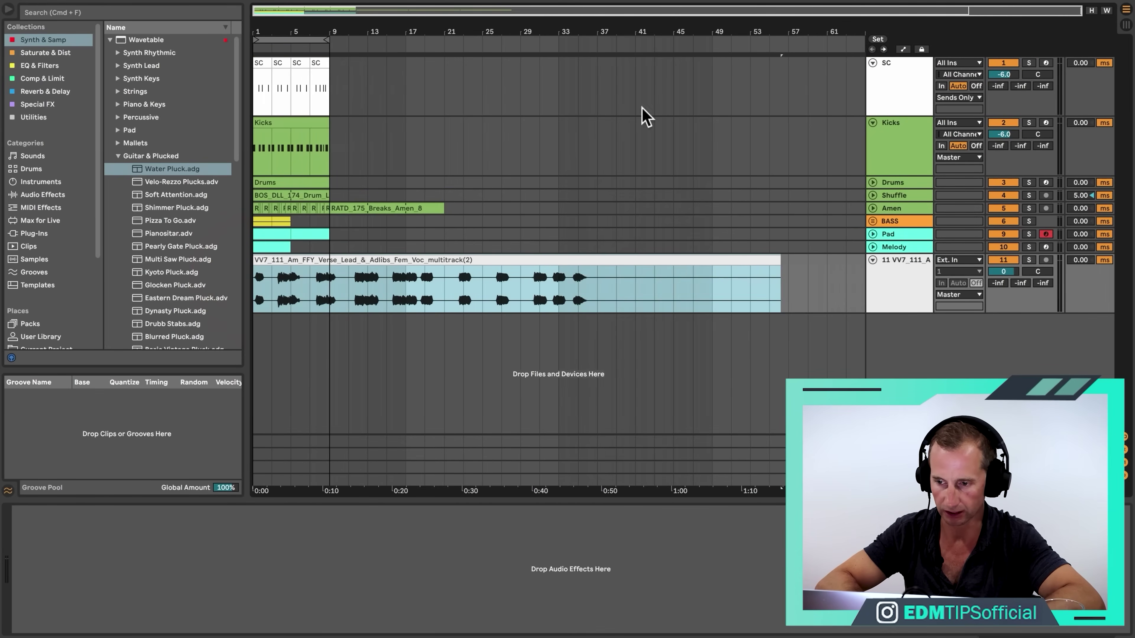
{"action": "left_click_drag", "start_coordinate": [1004, 272], "coordinate": [1004, 322]}
{"action": "key", "text": "space"}
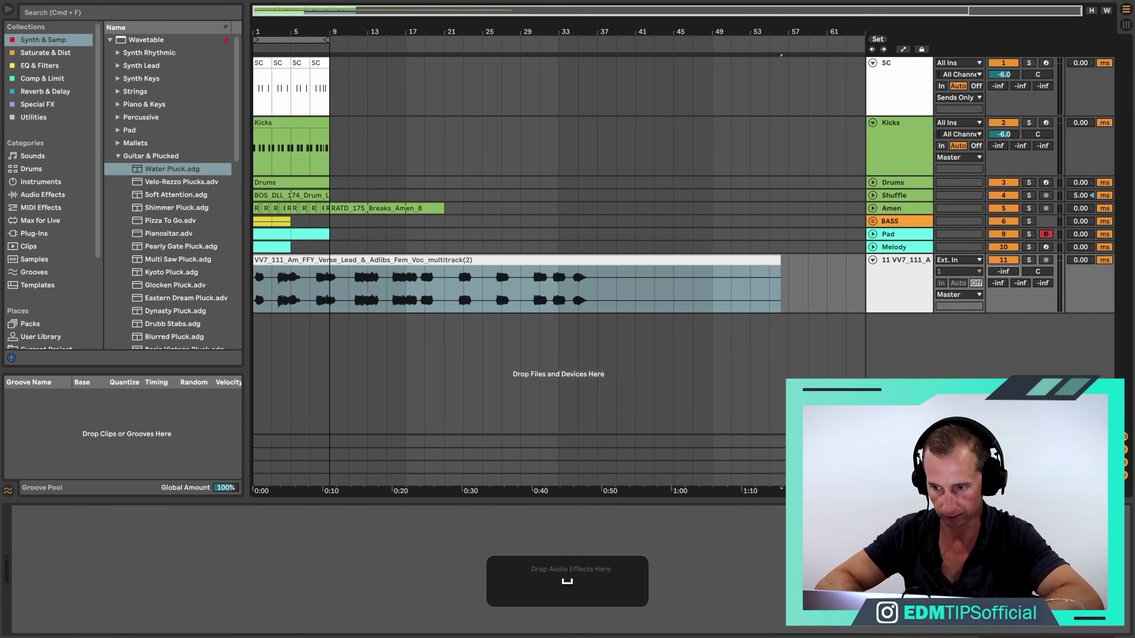
{"action": "left_click_drag", "start_coordinate": [1003, 271], "coordinate": [1004, 257]}
{"action": "left_click", "coordinate": [872, 247]}
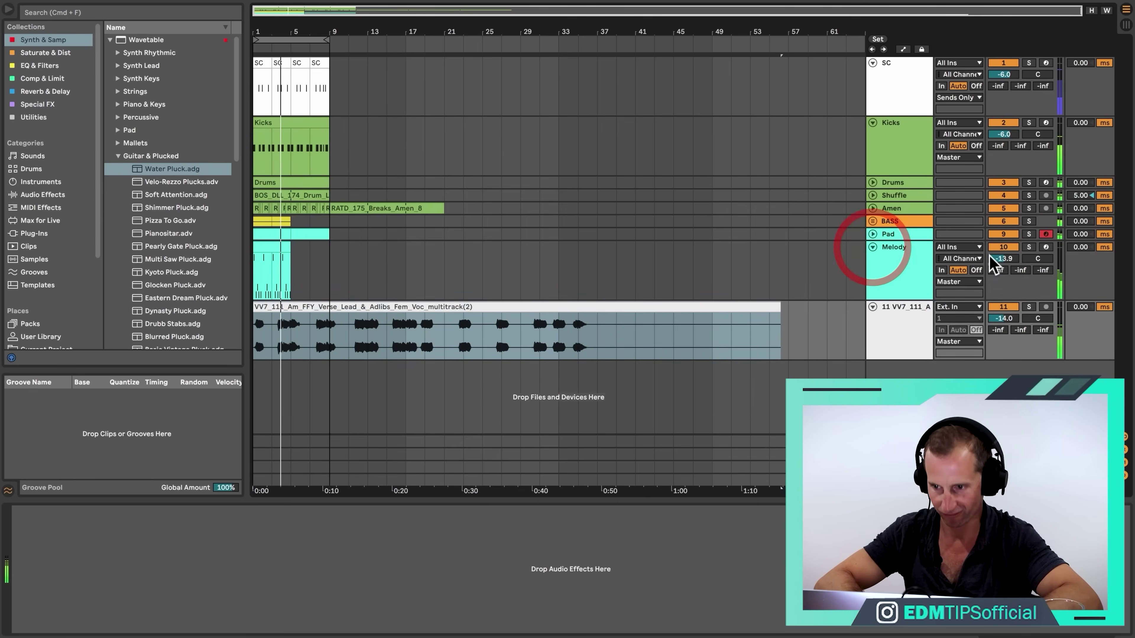
{"action": "left_click_drag", "start_coordinate": [1003, 319], "coordinate": [1004, 315]}
Step: Extend the arrangement loop to bar 21 and duplicate the four-bar Melody clip into bars 5 to 8
{"action": "left_click_drag", "start_coordinate": [327, 40], "coordinate": [442, 41]}
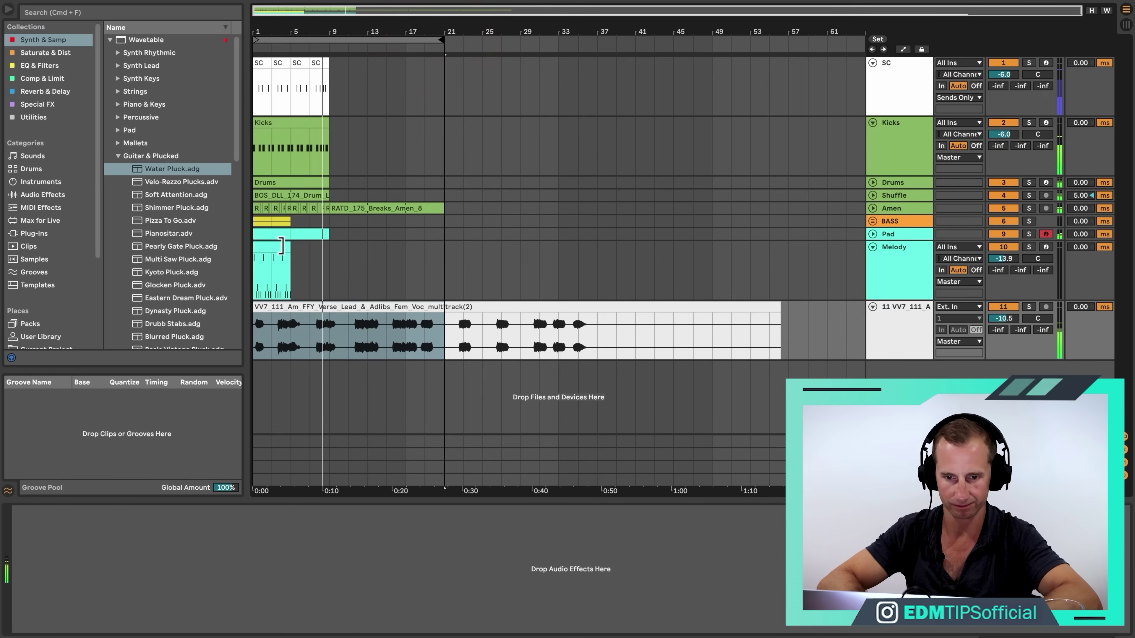
{"action": "left_click", "coordinate": [281, 246]}
{"action": "key", "text": "super+d"}
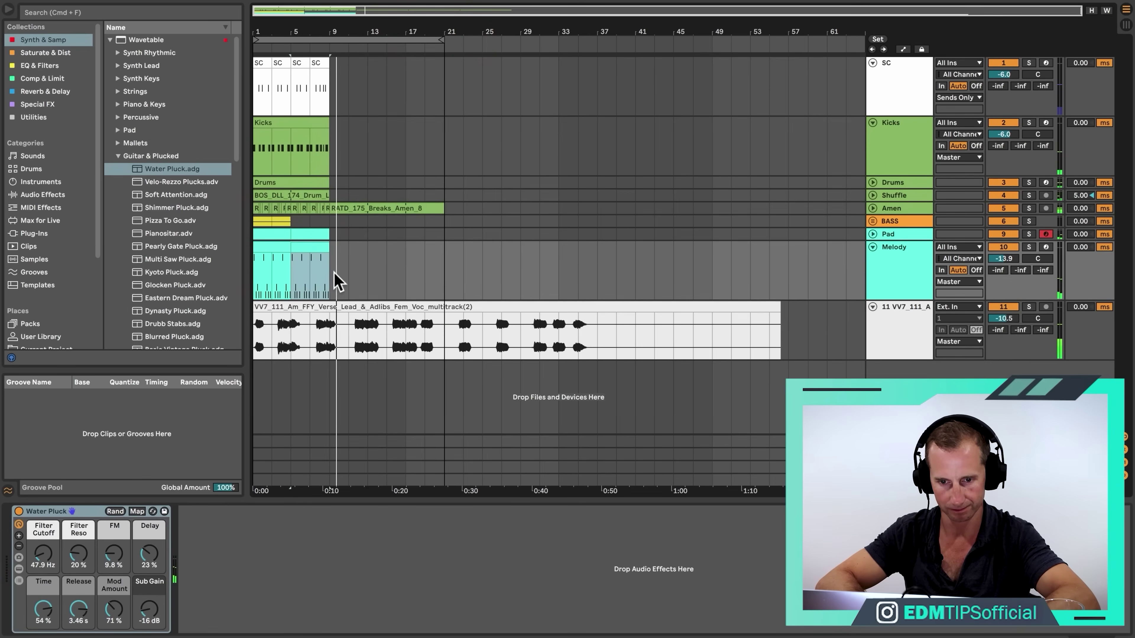
{"action": "key", "text": "space"}
Step: Try duplicating the first eight bars of all tracks from SC to Melody, and undo the duplication
{"action": "left_click_drag", "start_coordinate": [334, 273], "coordinate": [245, 68]}
{"action": "key", "text": "super+d"}
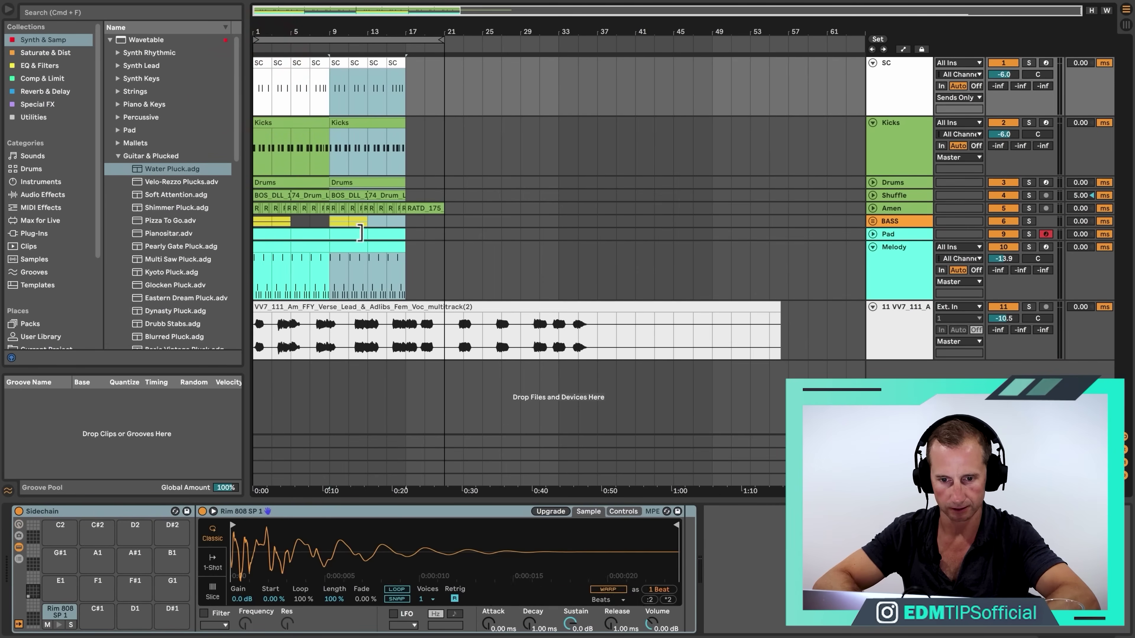
{"action": "key", "text": "super+z"}
Step: Try duplicating only the first four bars of all tracks from SC to Melody, and undo it
{"action": "left_click", "coordinate": [288, 285]}
{"action": "left_click_drag", "start_coordinate": [288, 285], "coordinate": [244, 57]}
{"action": "key", "text": "super+d"}
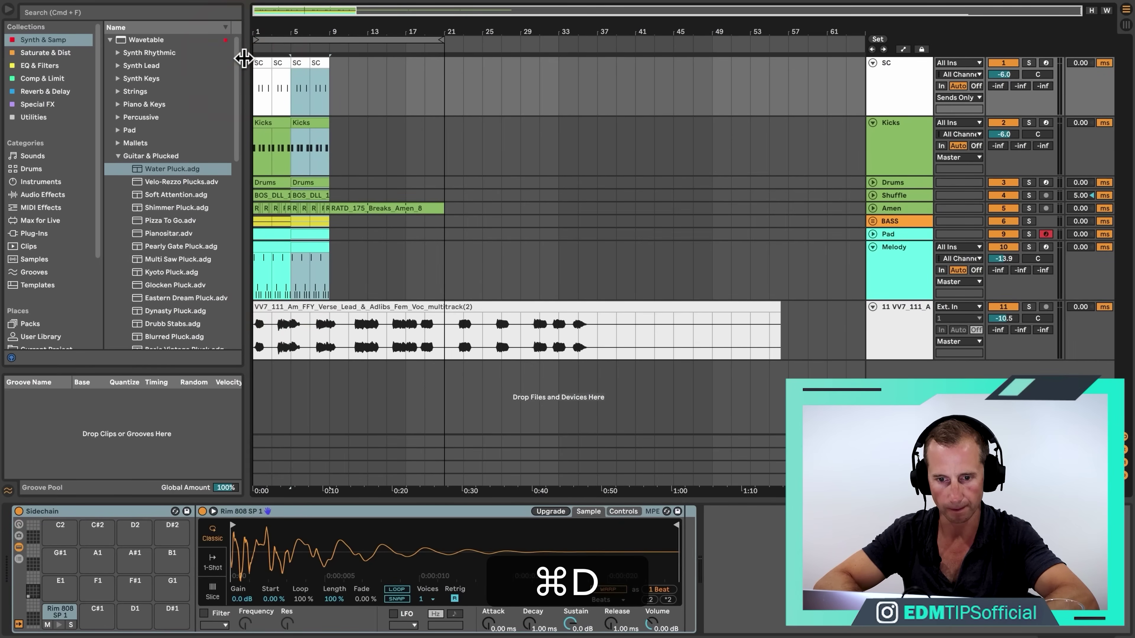
{"action": "key", "text": "super+z"}
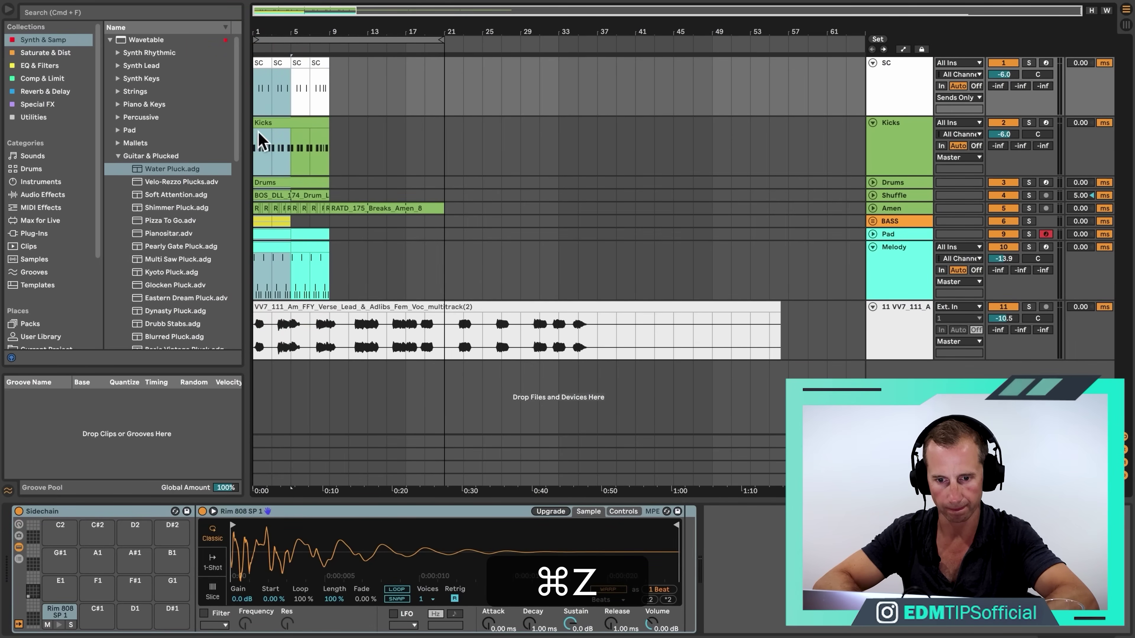
Step: Fill bars 1 to 8, duplicate all tracks from SC to Melody into bars 9 to 16, and end the loop at bar 17
{"action": "left_click", "coordinate": [286, 268]}
{"action": "key", "text": "super+d"}
{"action": "mouse_move", "coordinate": [254, 220]}
{"action": "left_mouse_down"}
{"action": "mouse_move", "coordinate": [289, 269]}
{"action": "mouse_move", "coordinate": [243, 84]}
{"action": "left_mouse_up"}
{"action": "left_click", "coordinate": [331, 279]}
{"action": "key", "text": "super+d"}
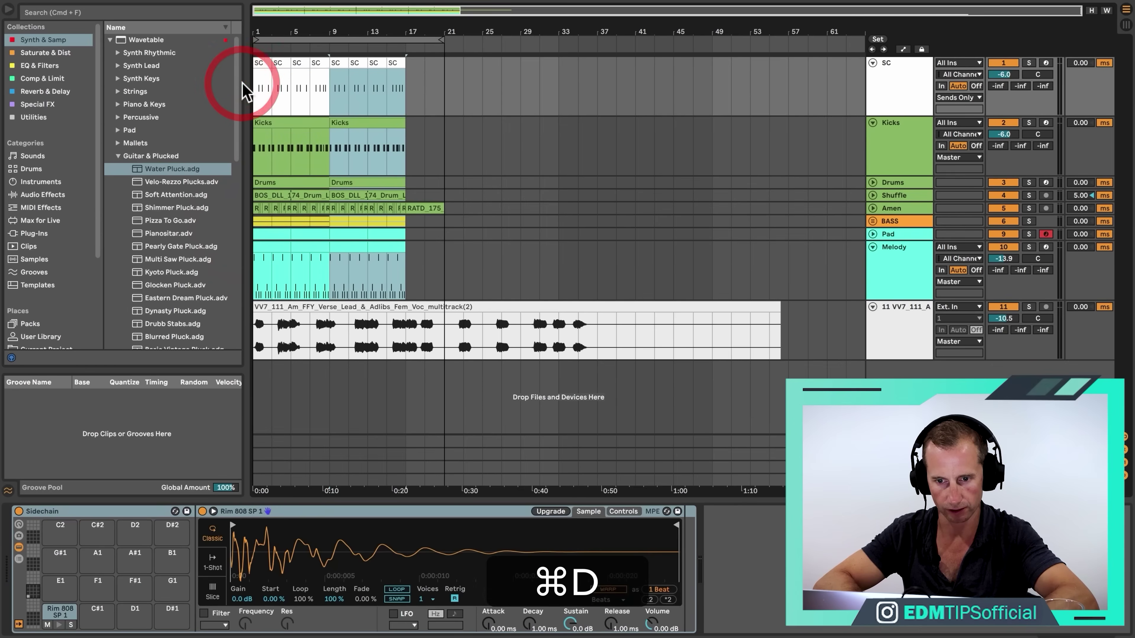
{"action": "left_click_drag", "start_coordinate": [441, 41], "coordinate": [405, 78]}
{"action": "left_click", "coordinate": [470, 9]}
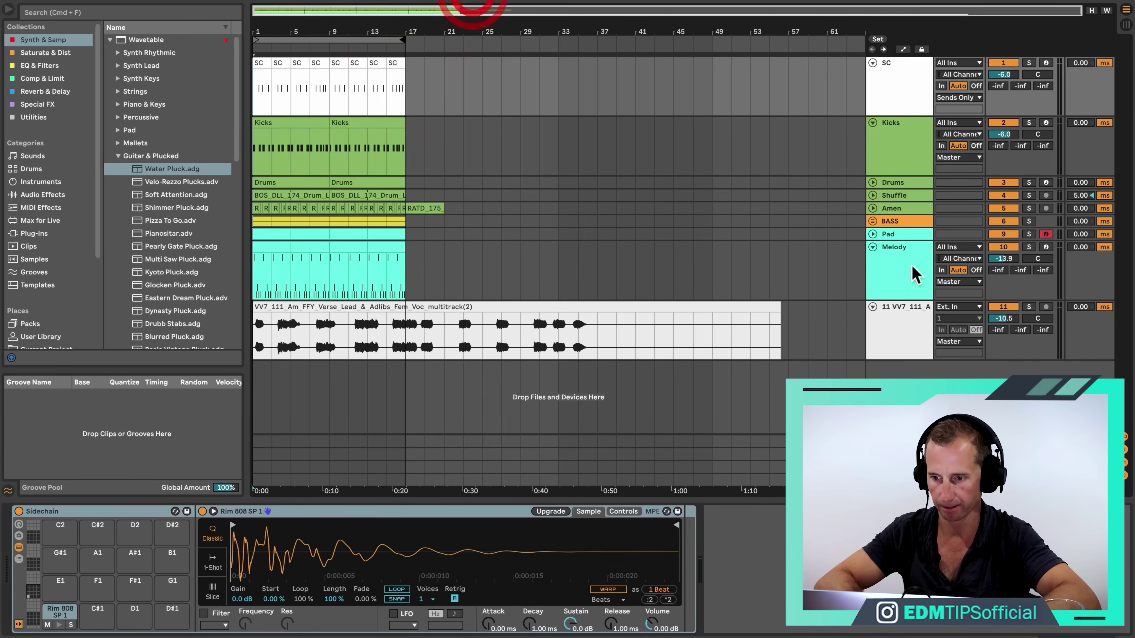
Step: Rename the vocal track as Vocals, colour the track and its clip purple, and fold the track
{"action": "left_click", "coordinate": [911, 321]}
{"action": "key", "text": "super+r"}
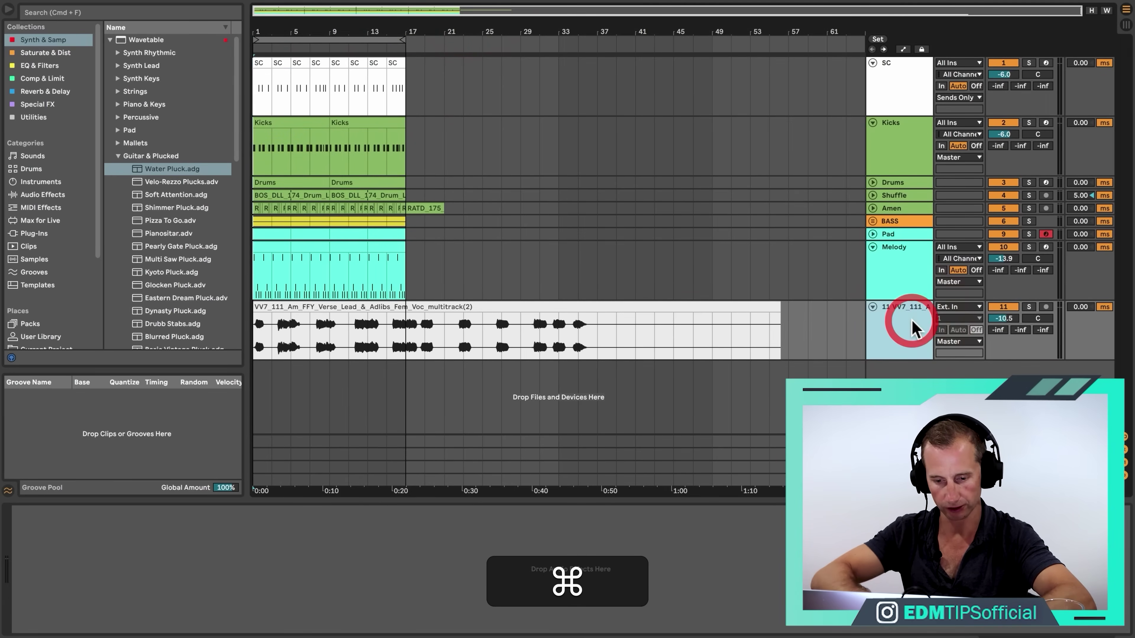
{"action": "type", "text": "Vocals"}
{"action": "right_click", "coordinate": [912, 322]}
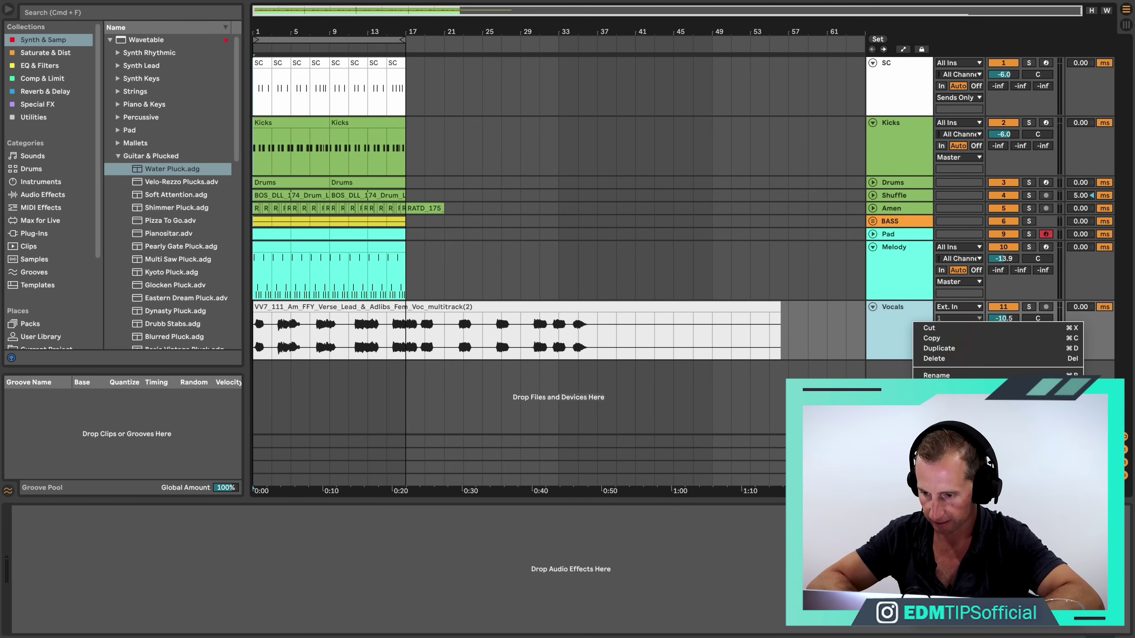
{"action": "left_click", "coordinate": [1037, 586]}
{"action": "right_click", "coordinate": [894, 326]}
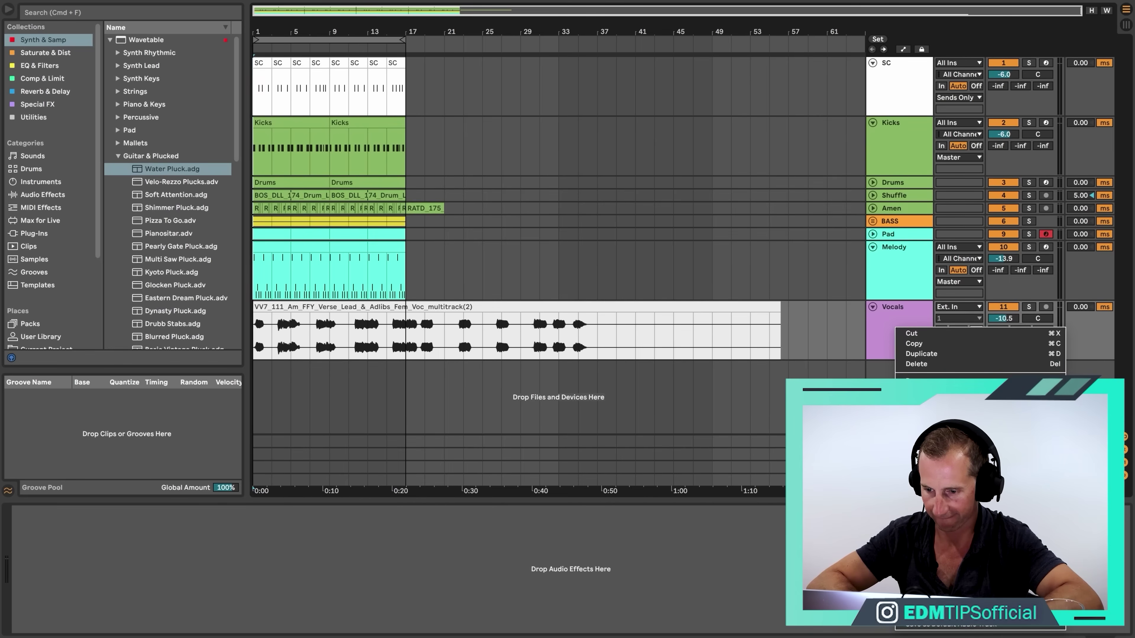
{"action": "left_click", "coordinate": [909, 320]}
{"action": "left_click", "coordinate": [871, 306]}
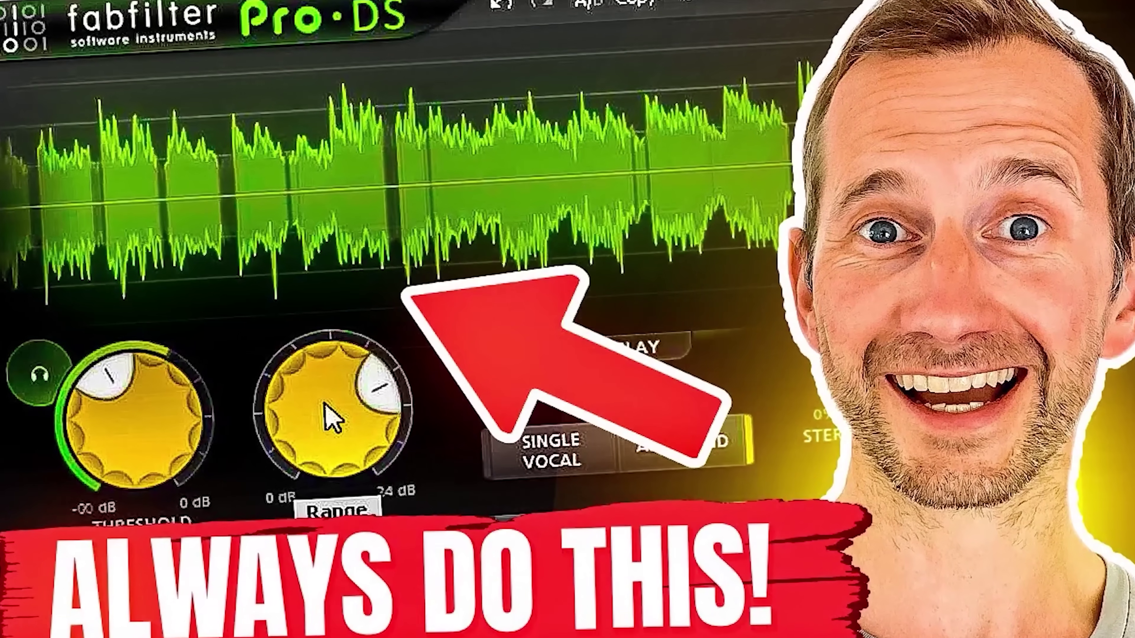
Step: Add a Compressor to the Vocals track and lower its threshold to -22.6 dB during playback
{"action": "left_click", "coordinate": [46, 91]}
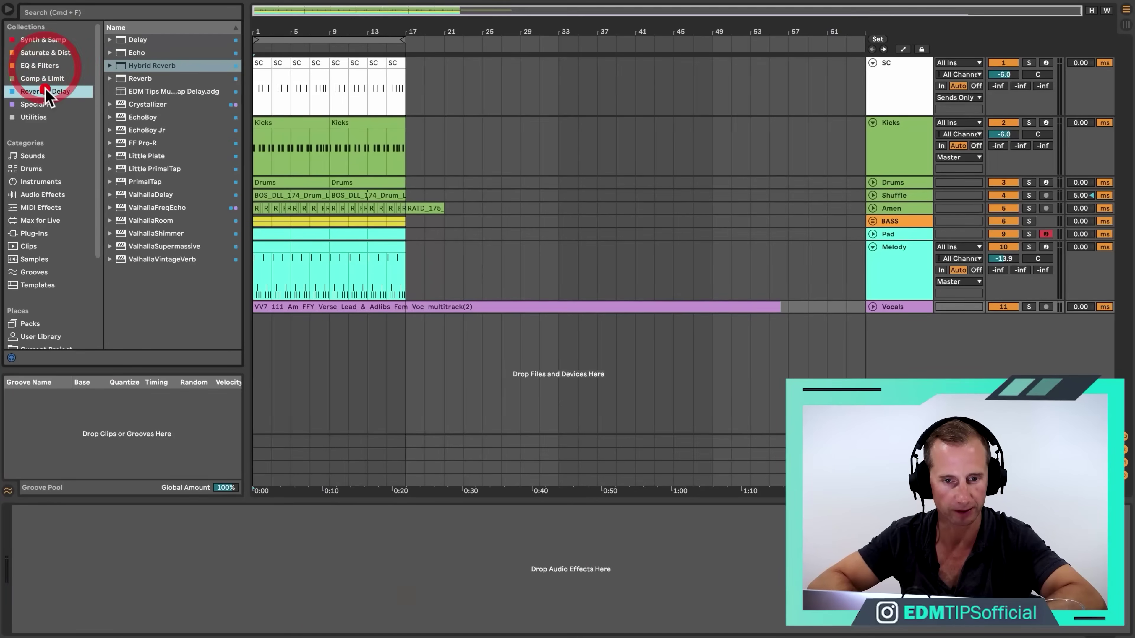
{"action": "left_click", "coordinate": [42, 78]}
{"action": "left_click_drag", "start_coordinate": [147, 40], "coordinate": [286, 192]}
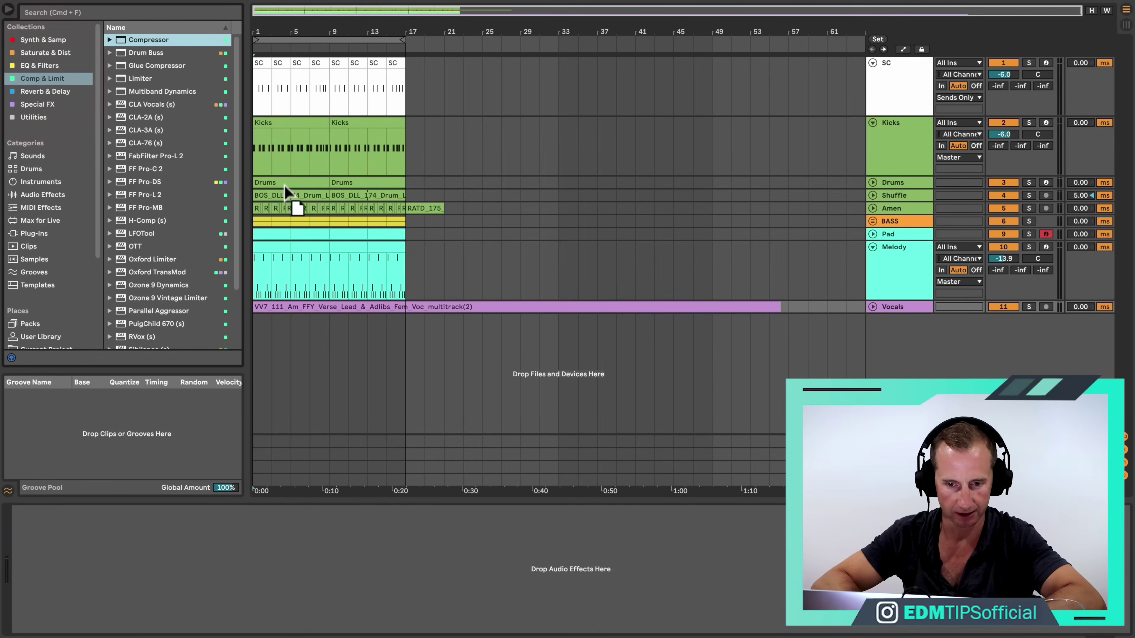
{"action": "left_click_drag", "start_coordinate": [271, 310], "coordinate": [268, 307]}
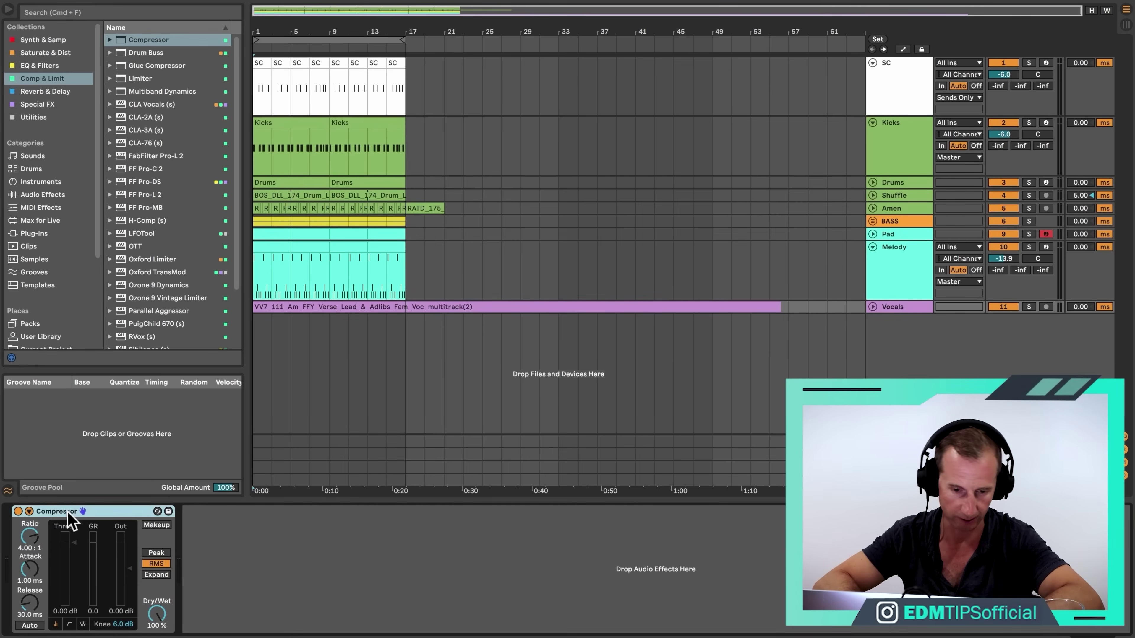
{"action": "key", "text": "space"}
{"action": "left_click_drag", "start_coordinate": [78, 543], "coordinate": [79, 579]}
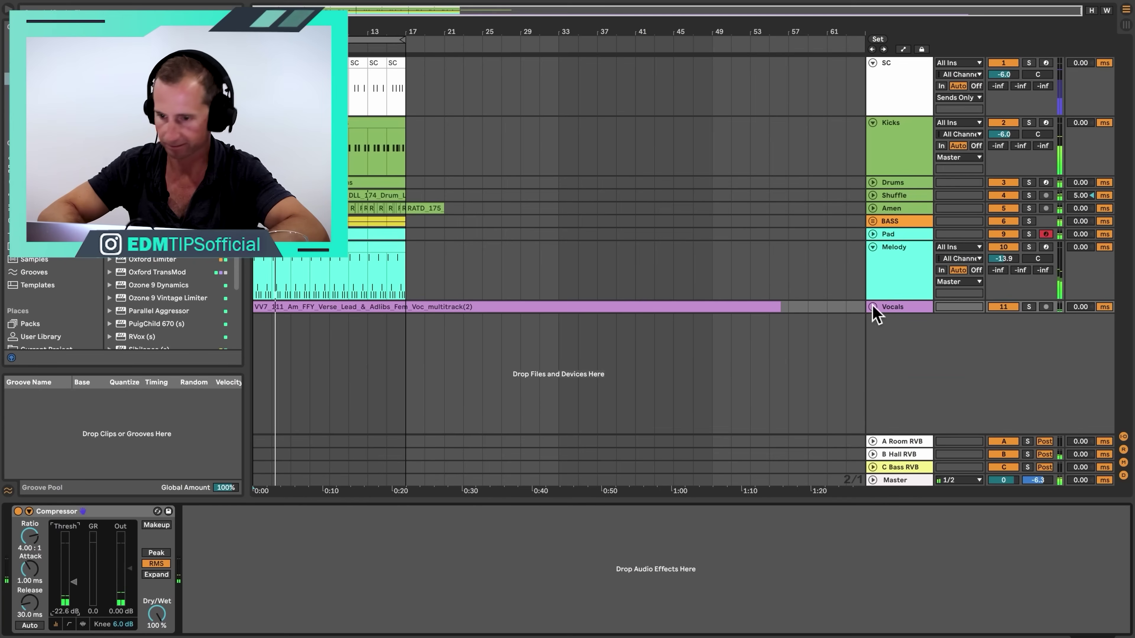
Step: Unfold the Vocals track, raise its volume to -6.9 dB while playing the loop, and save the set
{"action": "left_click", "coordinate": [879, 306]}
{"action": "left_click", "coordinate": [875, 308]}
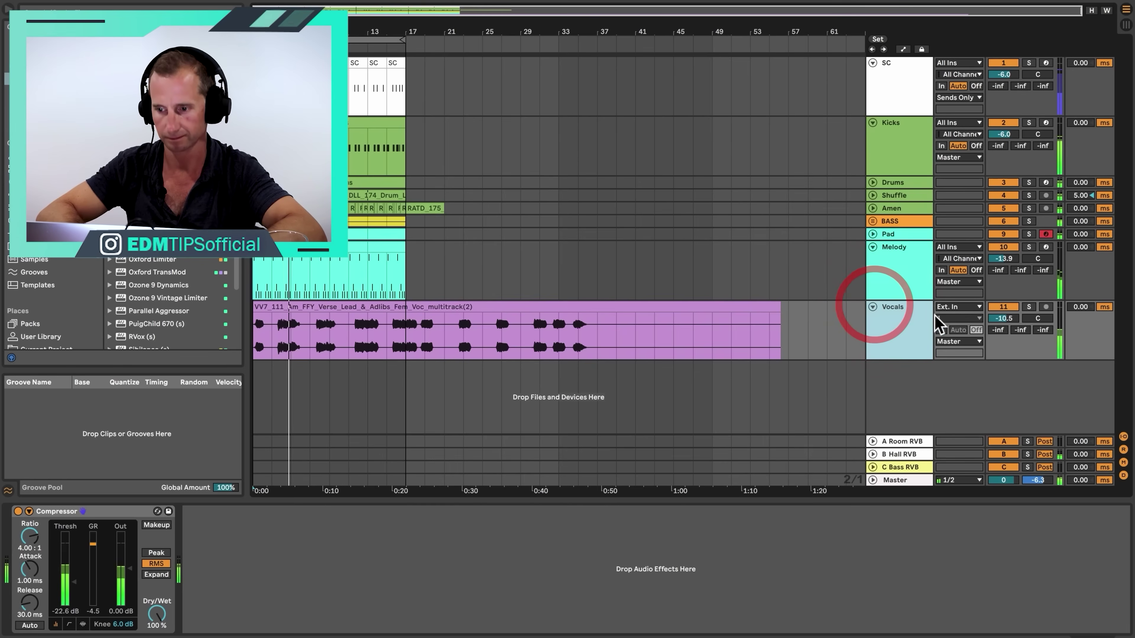
{"action": "left_click_drag", "start_coordinate": [1001, 322], "coordinate": [1001, 317]}
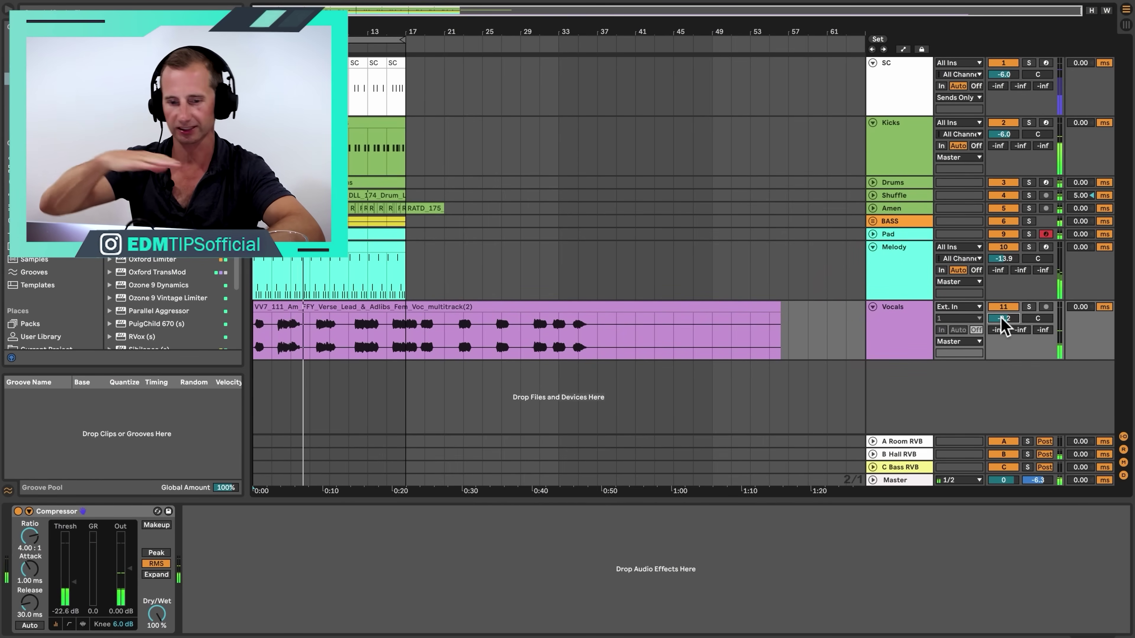
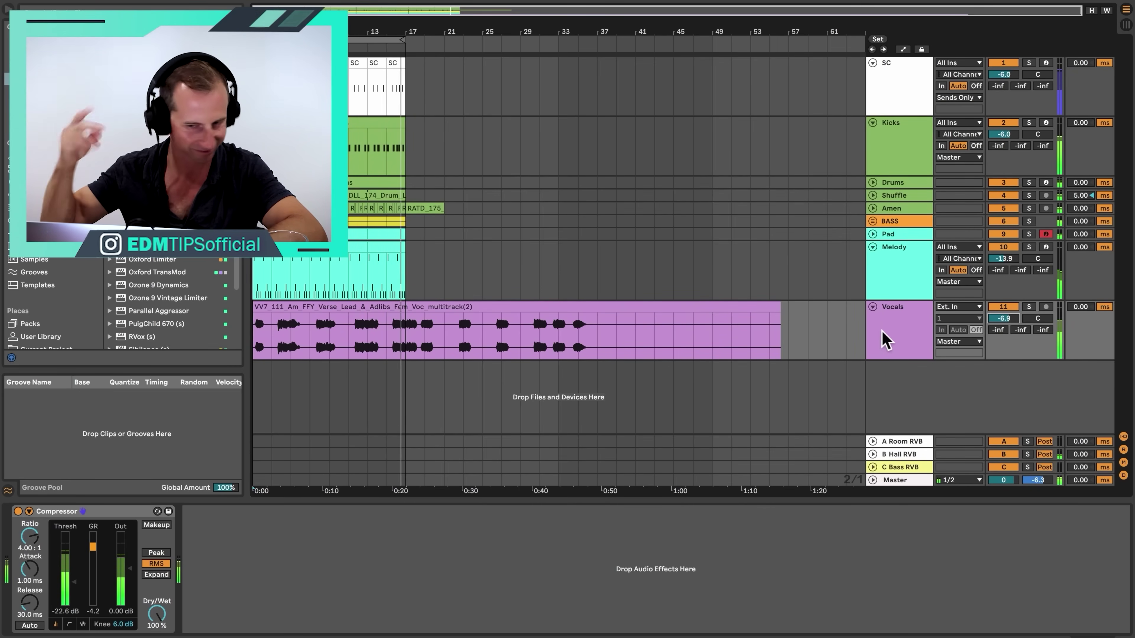
{"action": "key", "text": "space"}
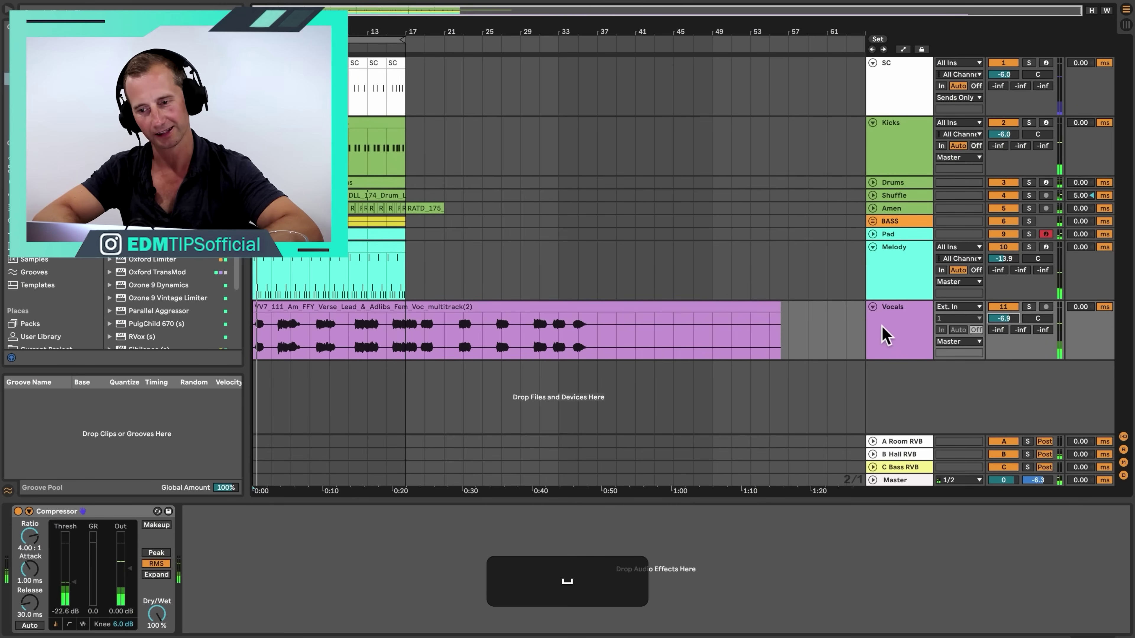
{"action": "left_click", "coordinate": [886, 335]}
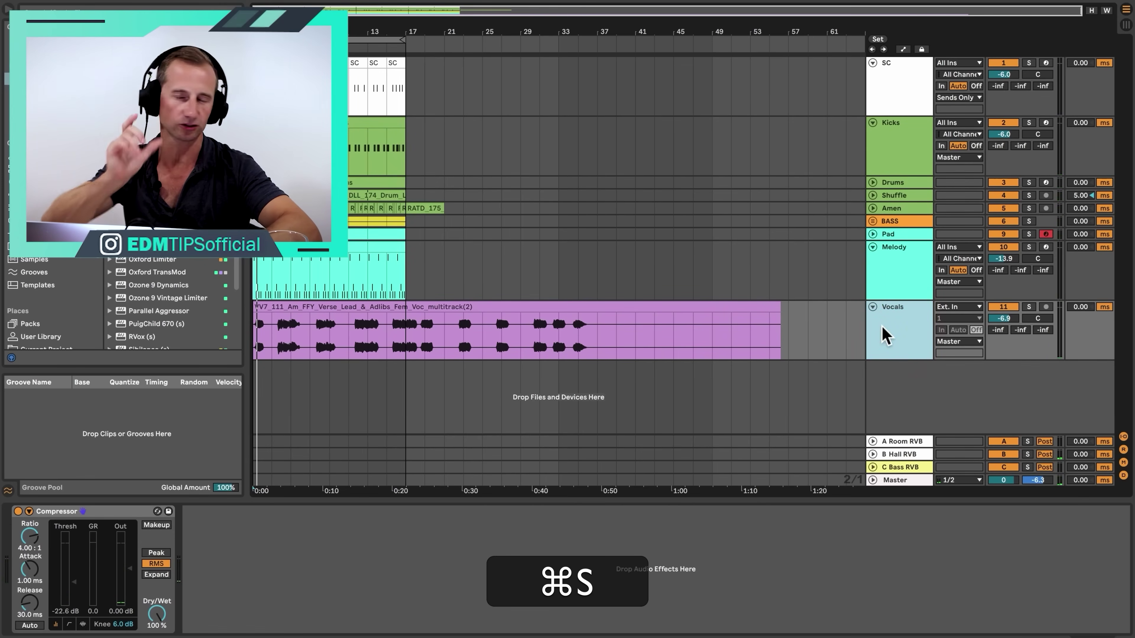
Step: Insert a new return track in the Session mixer, name it Vox FX and colour it light purple
{"action": "left_click", "coordinate": [897, 321]}
{"action": "key", "text": "Tab"}
{"action": "left_click", "coordinate": [994, 13]}
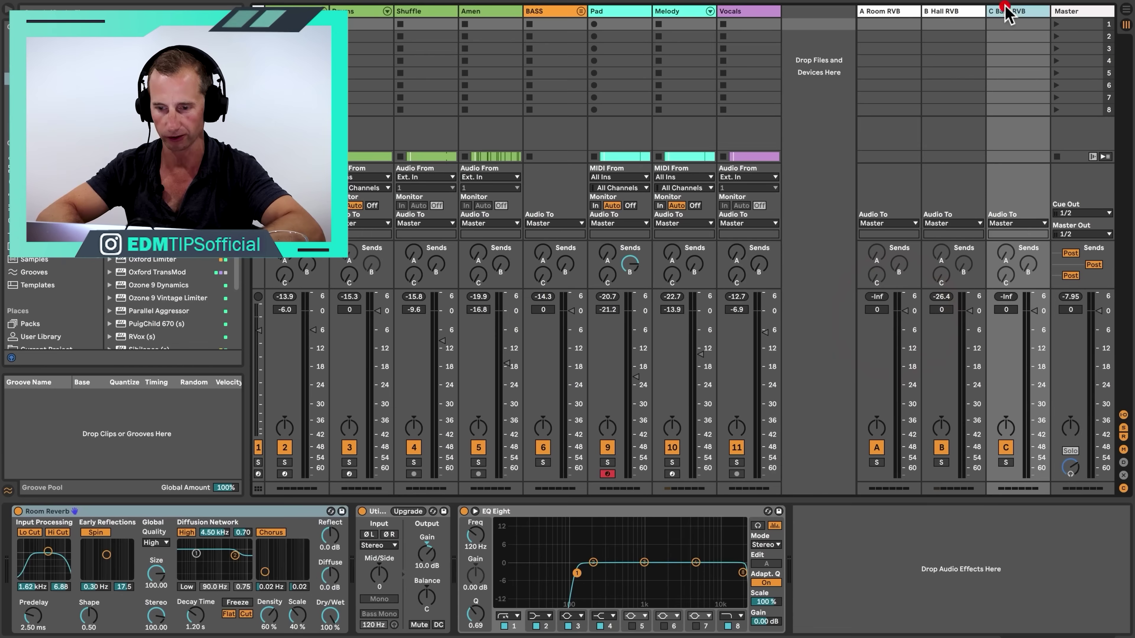
{"action": "key", "text": "alt+super+t"}
{"action": "left_click", "coordinate": [1005, 12]}
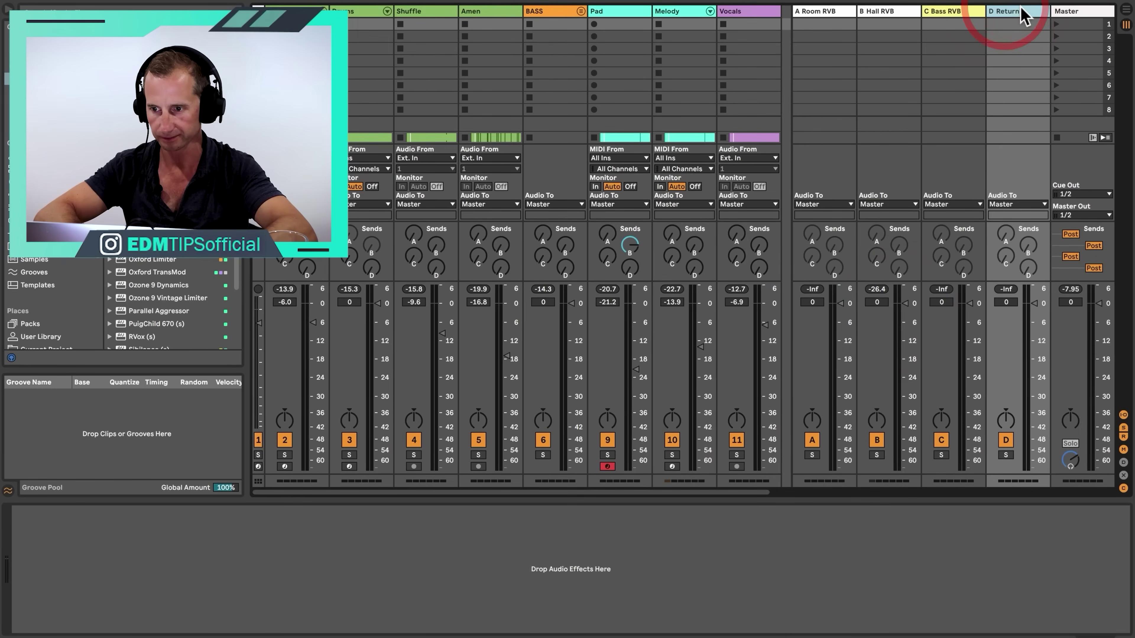
{"action": "key", "text": "super+r"}
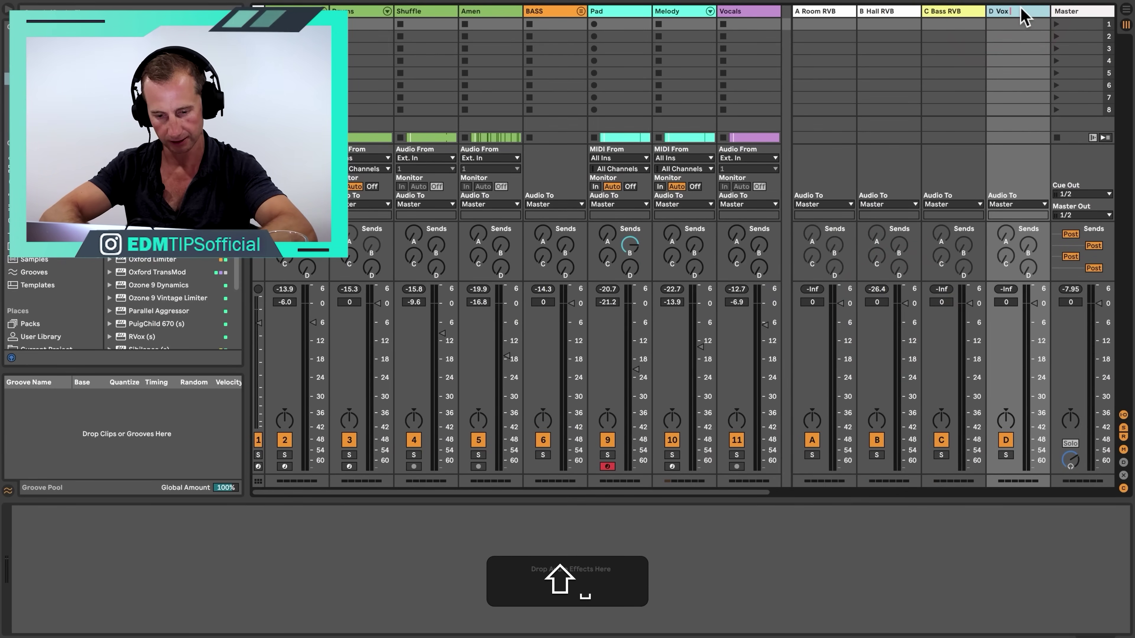
{"action": "right_click", "coordinate": [1023, 16]}
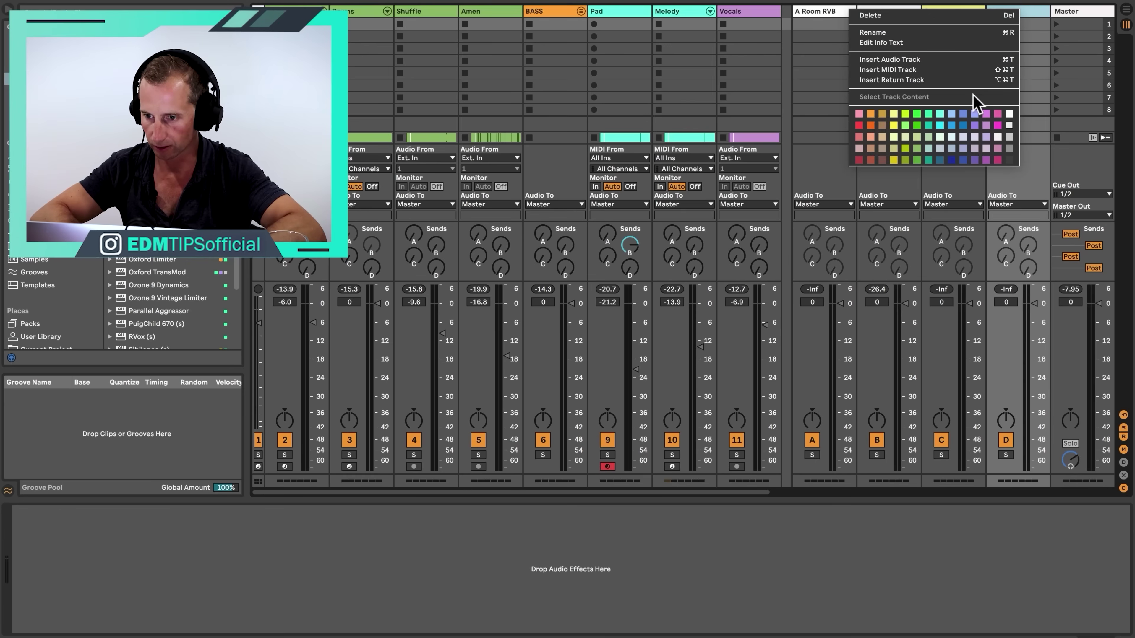
{"action": "left_click", "coordinate": [985, 149]}
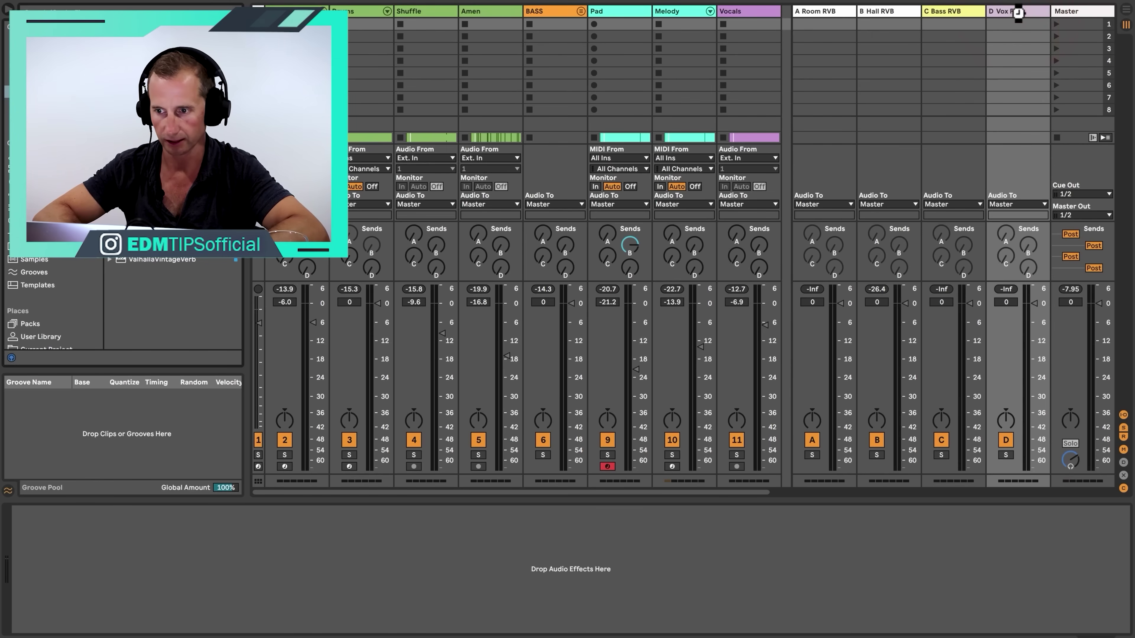
Step: Load Hybrid Reverb on the Vox FX return with the Droney Cave preset
{"action": "left_click", "coordinate": [138, 503]}
{"action": "left_click", "coordinate": [109, 130]}
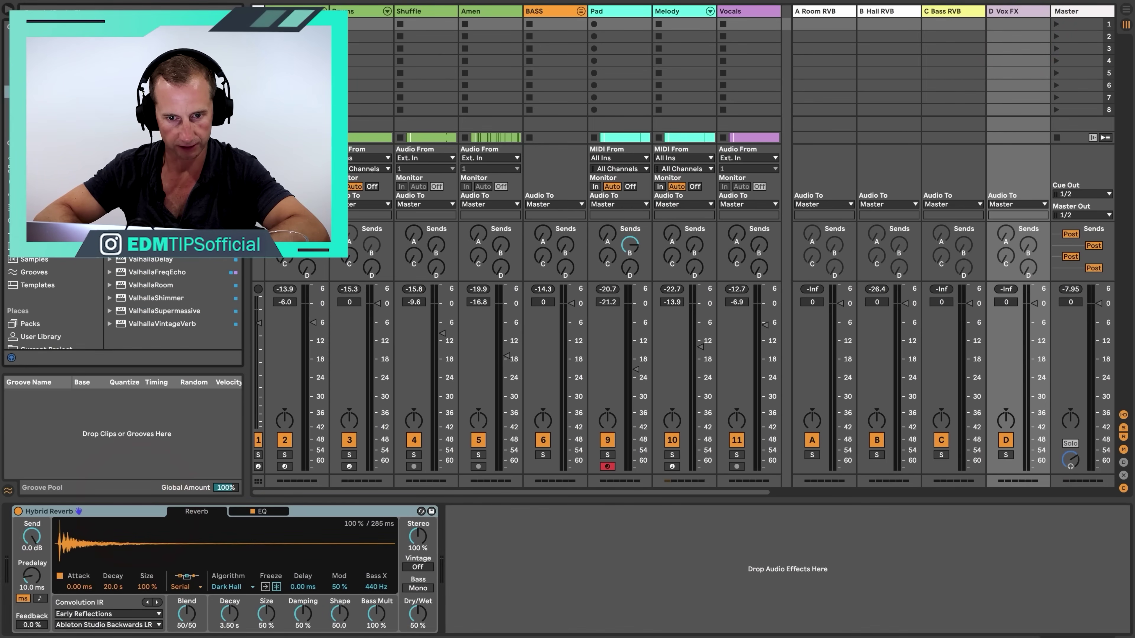
{"action": "left_click", "coordinate": [118, 143]}
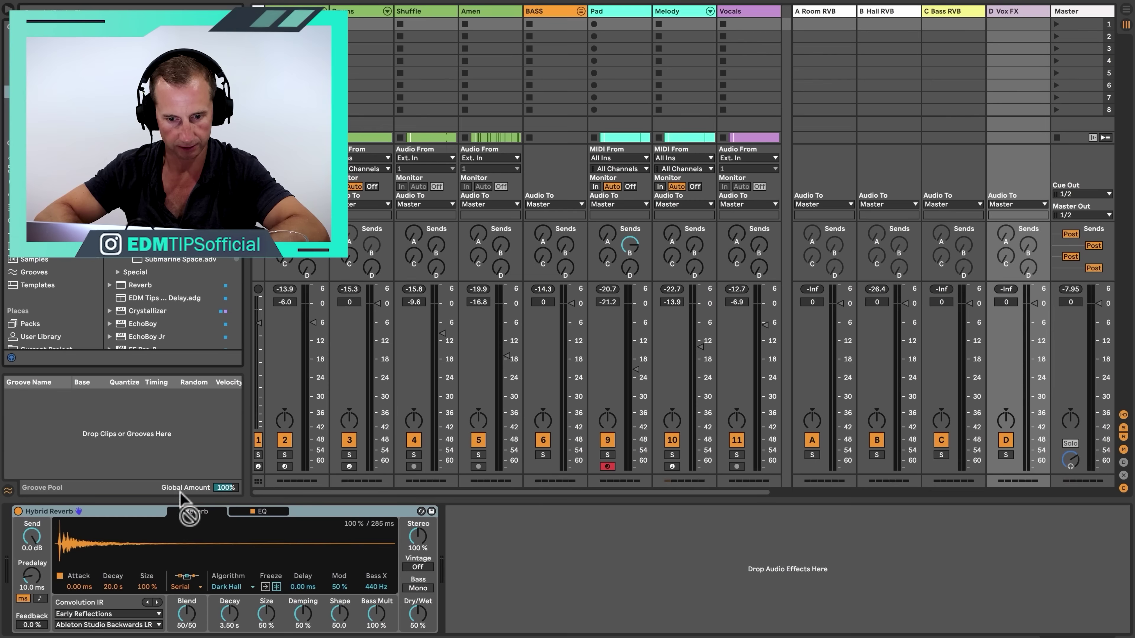
{"action": "left_click_drag", "start_coordinate": [180, 496], "coordinate": [144, 512]}
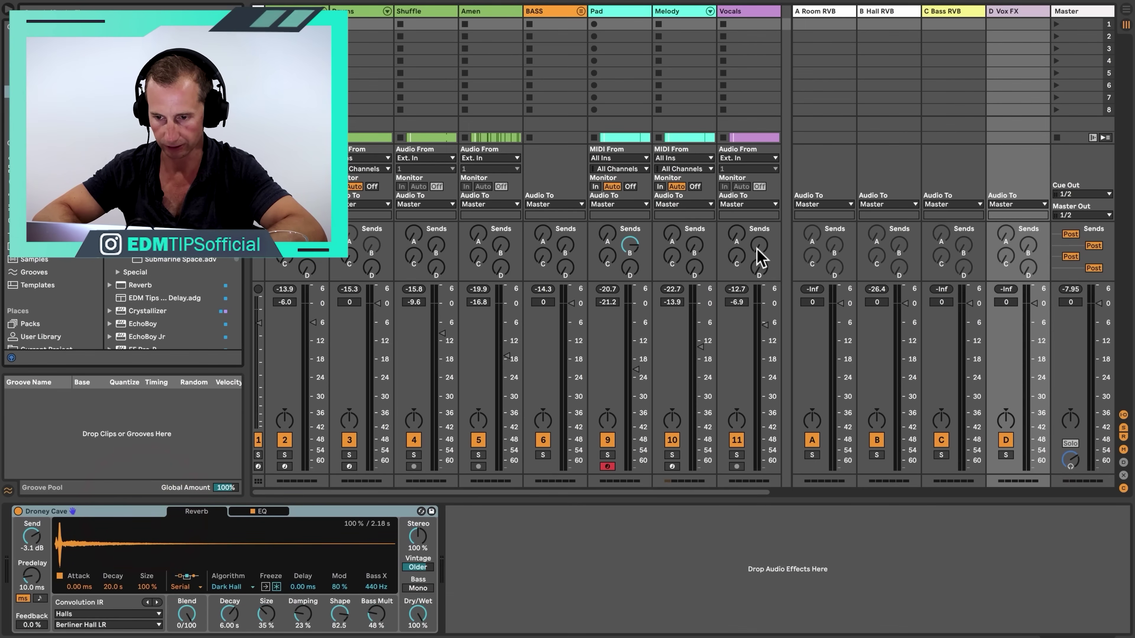
Step: Raise the Vocals send to the Vox FX return to -5.4 dB during playback
{"action": "key", "text": "space"}
{"action": "left_click_drag", "start_coordinate": [759, 267], "coordinate": [759, 196]}
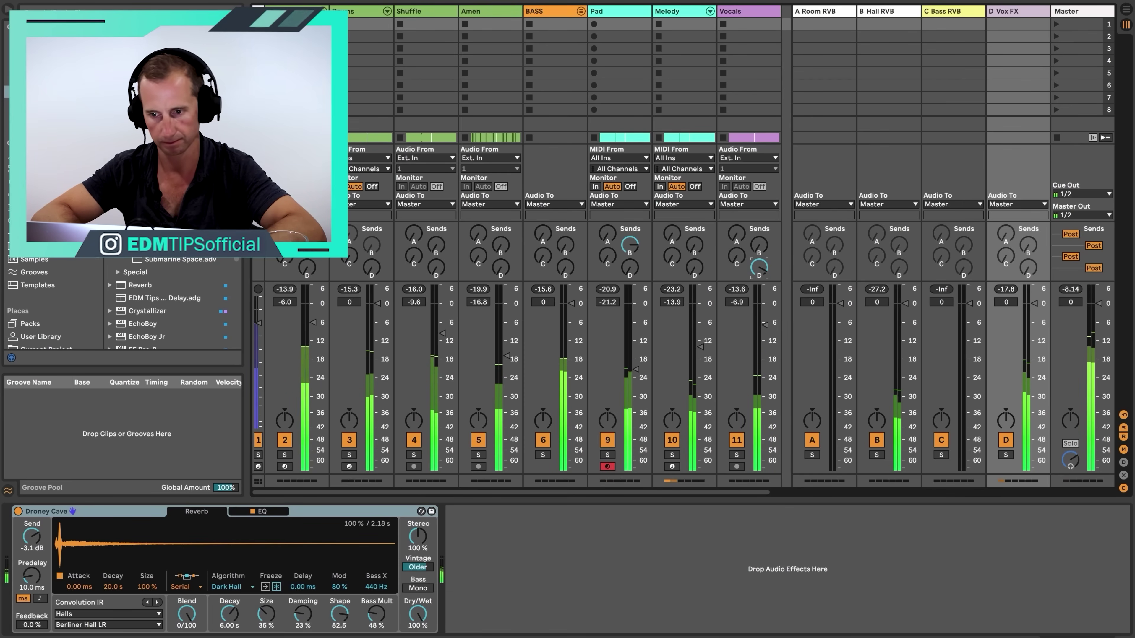
{"action": "key", "text": "space"}
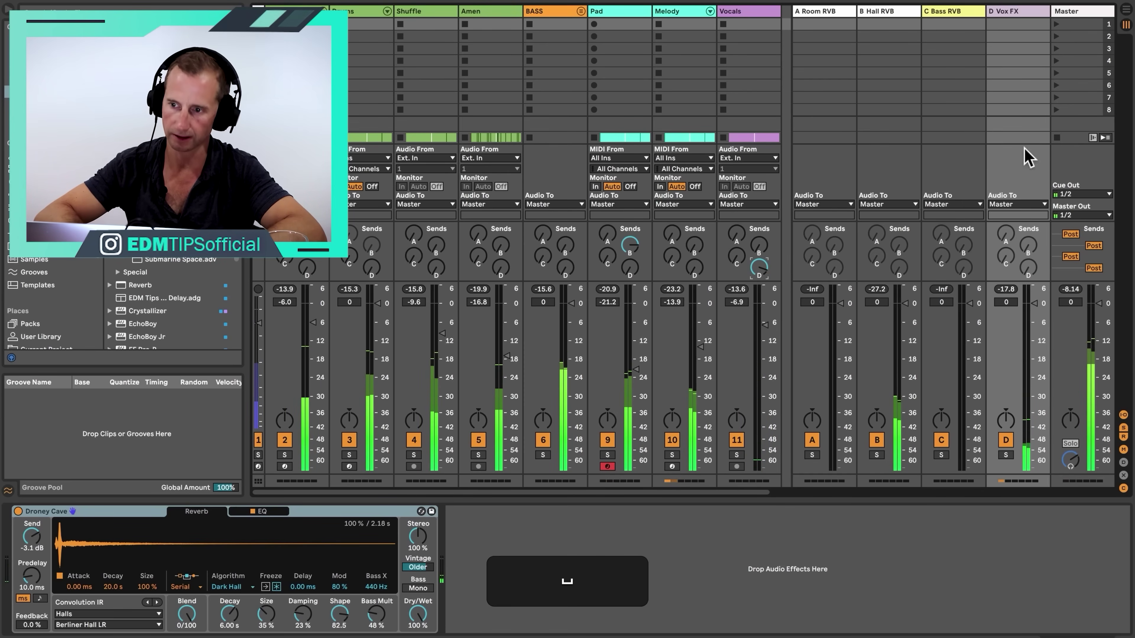
Step: Insert another return track, name it Vox DEL and colour it light purple
{"action": "left_click", "coordinate": [1023, 15]}
{"action": "key", "text": "alt+super+t"}
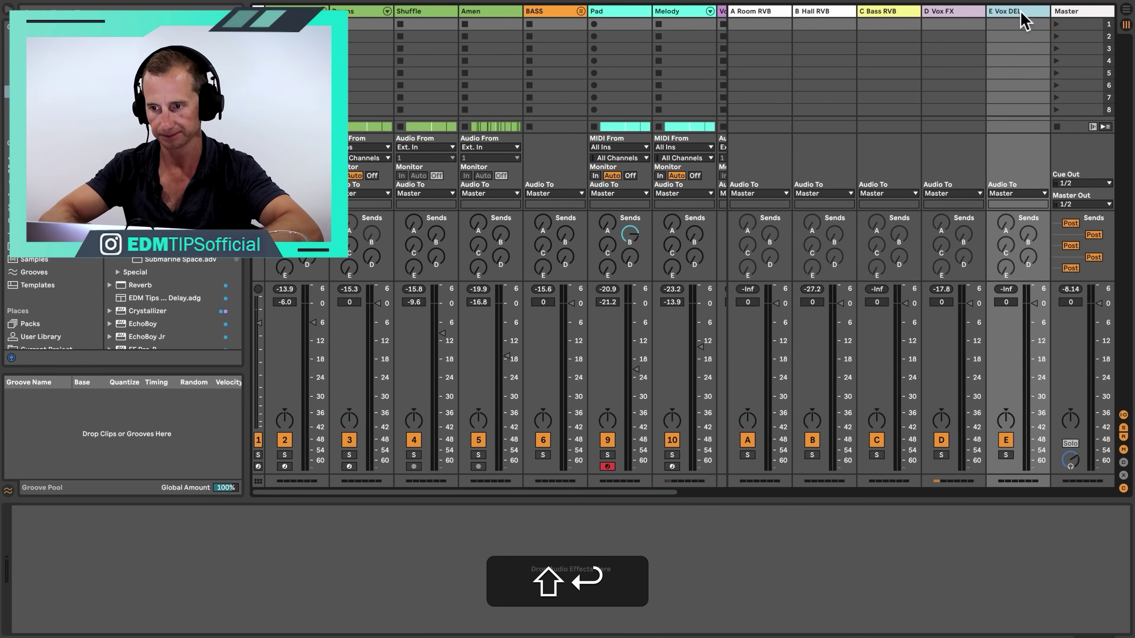
{"action": "right_click", "coordinate": [1022, 13]}
{"action": "left_click", "coordinate": [984, 152]}
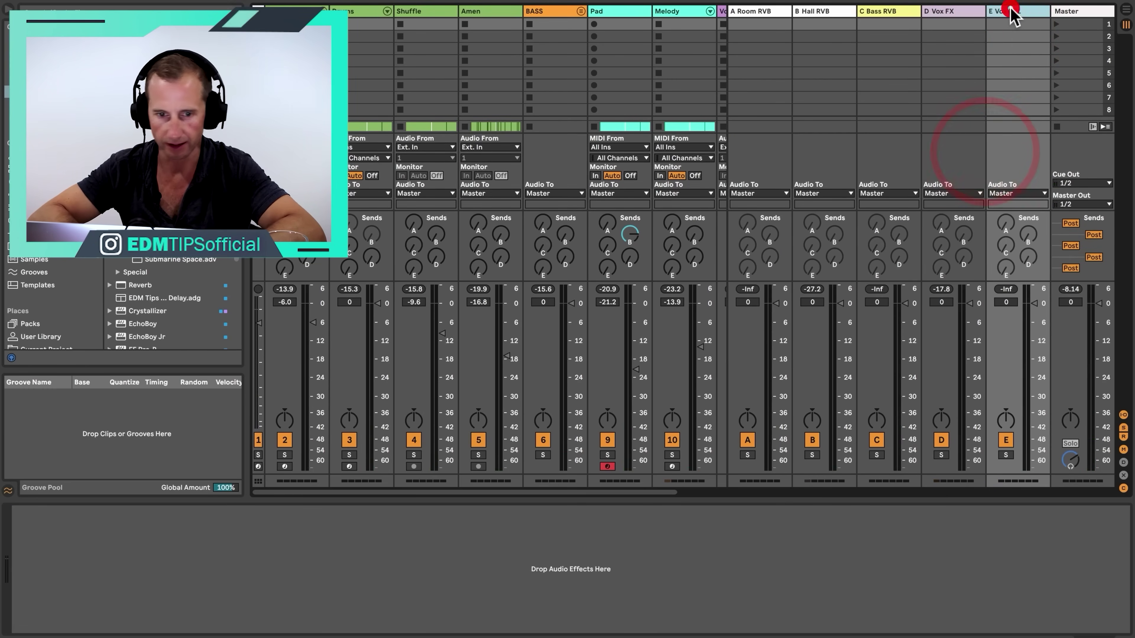
Step: Load Echo on the Vox DEL return with Dry/Wet at 100 %, Ping Pong mode and dotted 1/4 delay times
{"action": "left_click_drag", "start_coordinate": [130, 54], "coordinate": [1012, 16]}
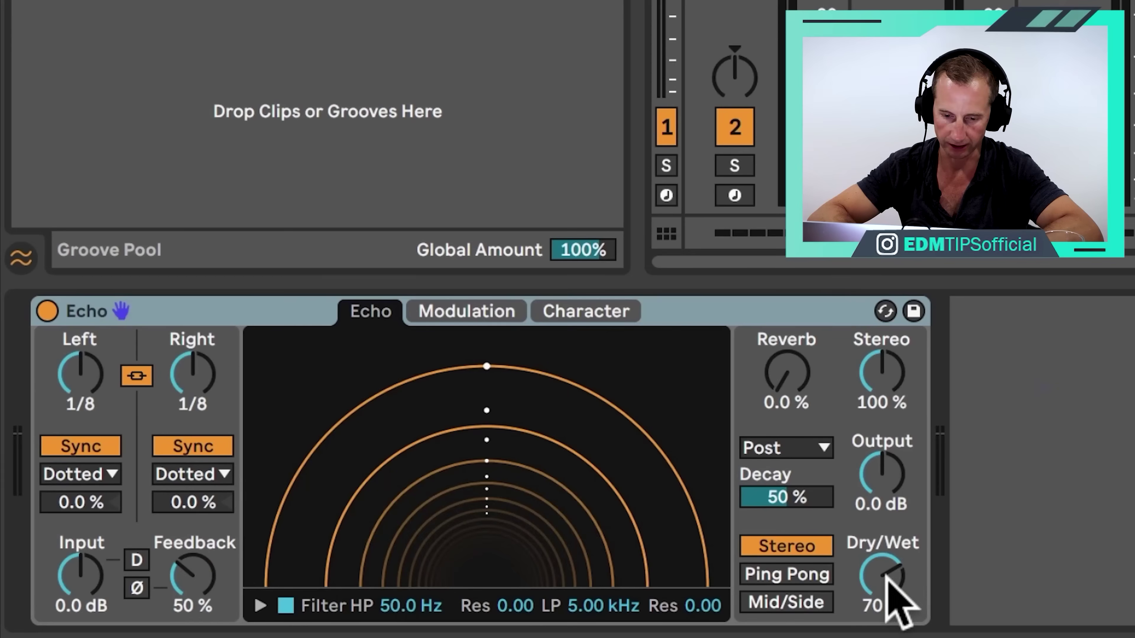
{"action": "left_click_drag", "start_coordinate": [347, 619], "coordinate": [352, 623]}
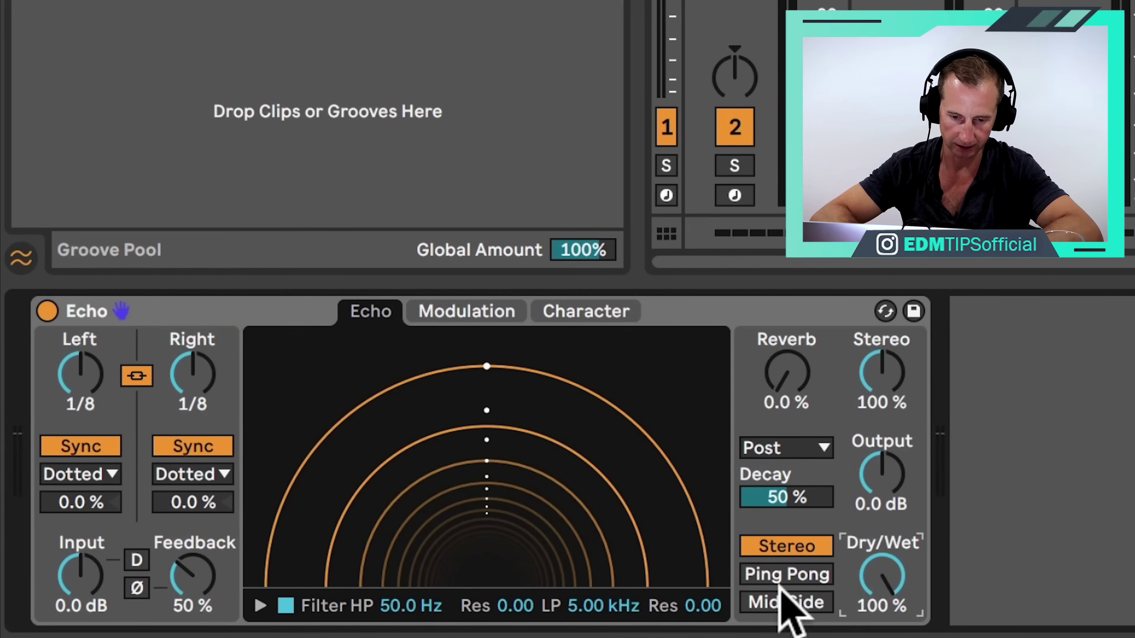
{"action": "left_click", "coordinate": [785, 575]}
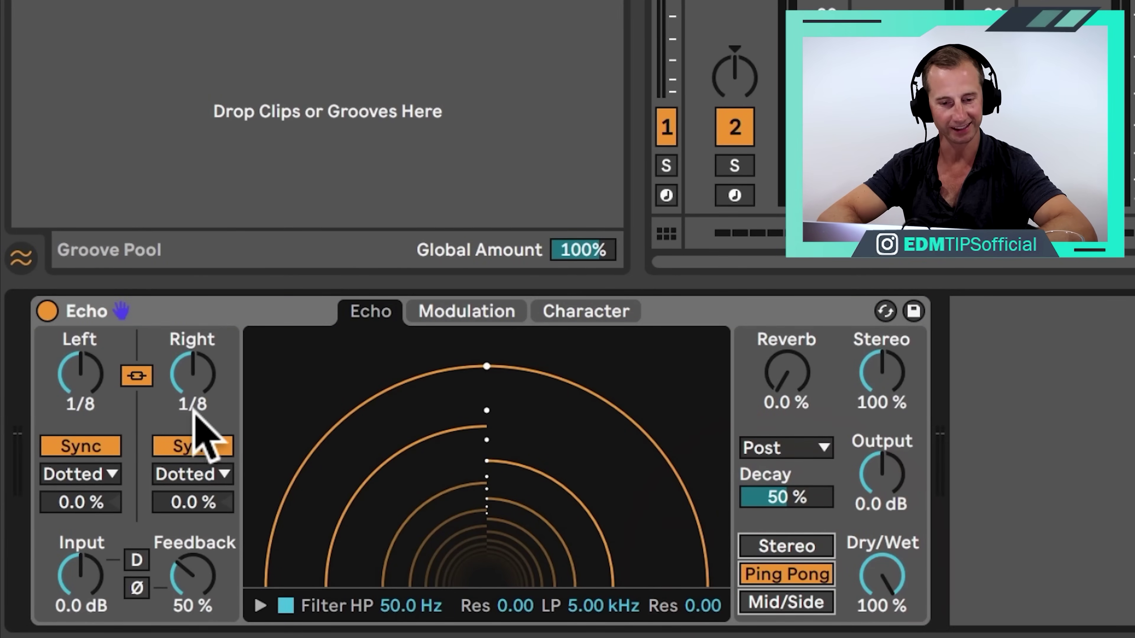
{"action": "mouse_move", "coordinate": [203, 389]}
{"action": "left_mouse_down"}
{"action": "mouse_move", "coordinate": [204, 405]}
{"action": "mouse_move", "coordinate": [204, 380]}
{"action": "left_mouse_up"}
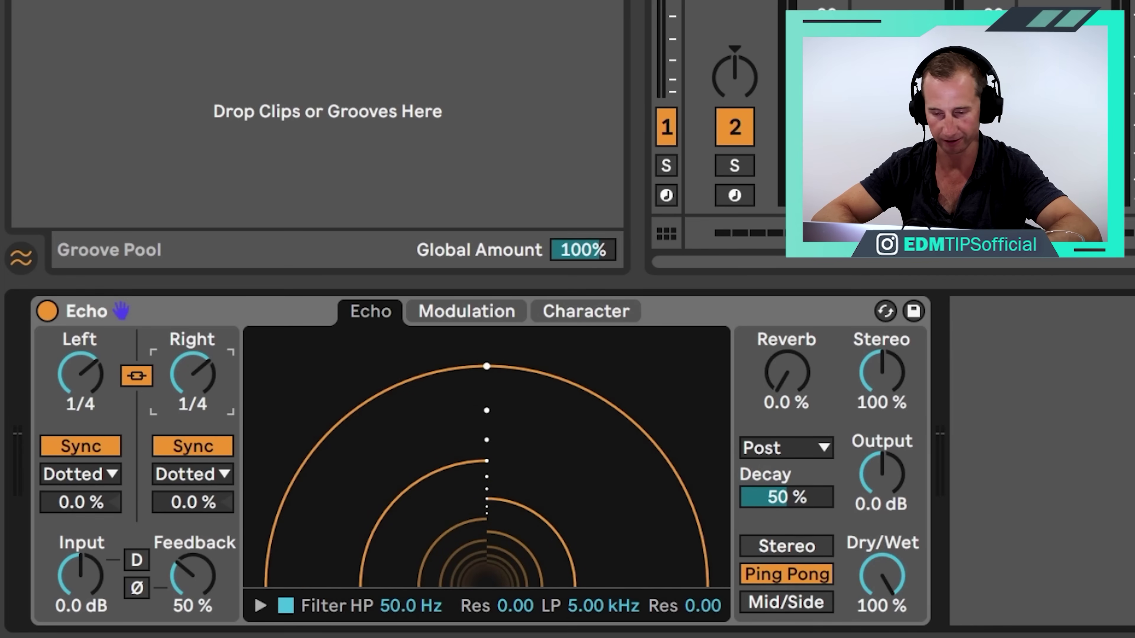
Step: Return to the arrangement, play from the start and raise the Vocals send to Vox DEL to -14.0 dB
{"action": "key", "text": "shift+Tab"}
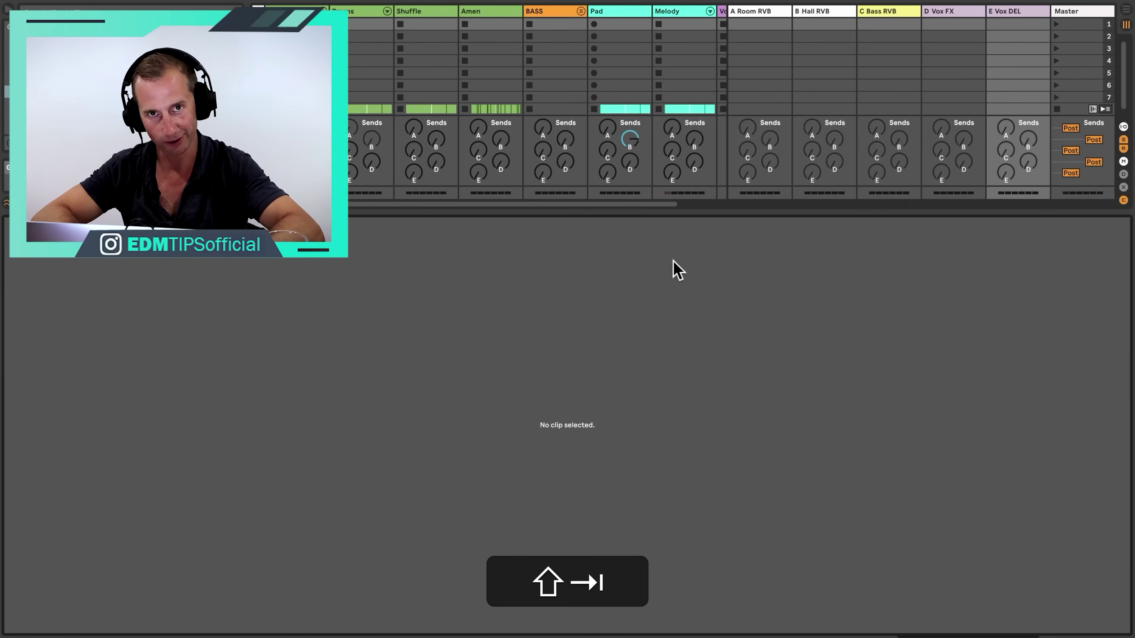
{"action": "key", "text": "shift+Tab"}
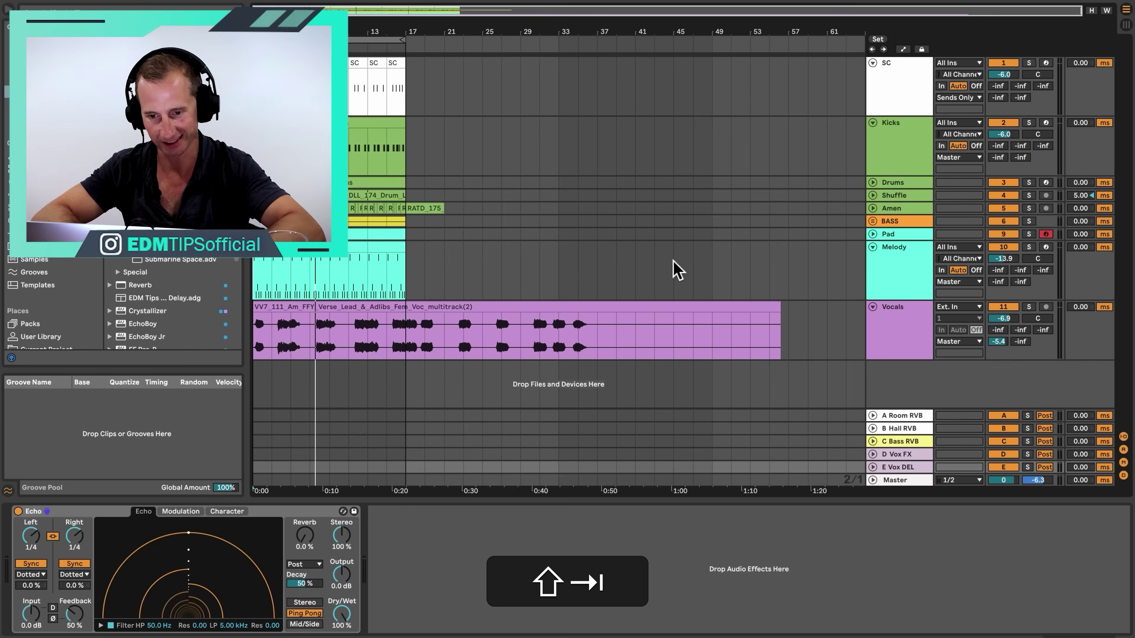
{"action": "left_click", "coordinate": [255, 332]}
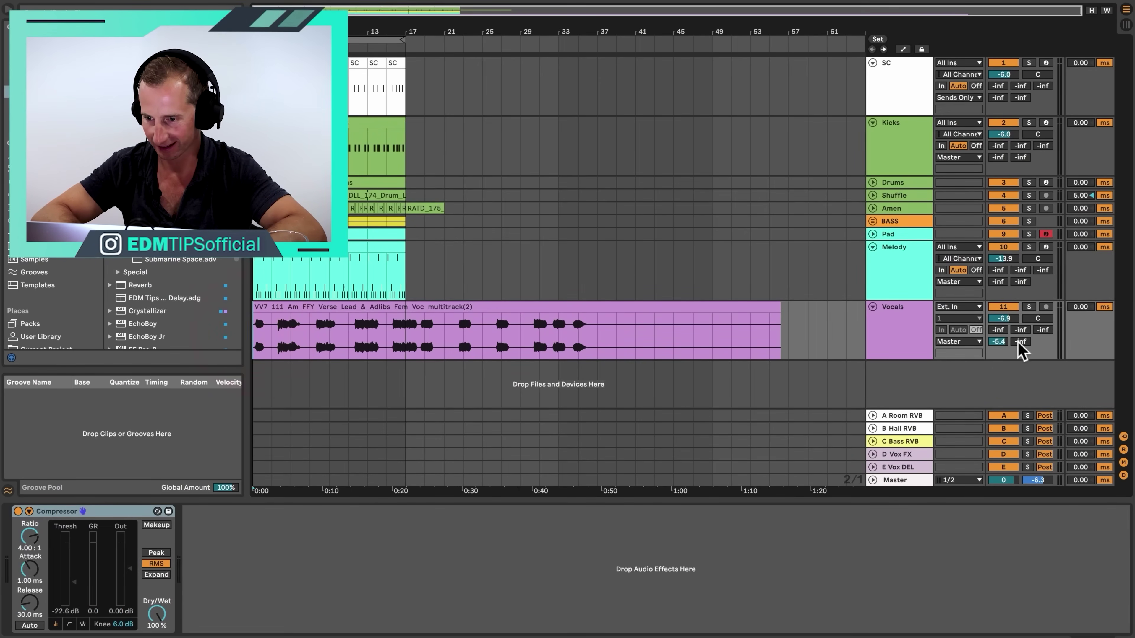
{"action": "key", "text": "space"}
{"action": "left_click_drag", "start_coordinate": [1019, 343], "coordinate": [1020, 325]}
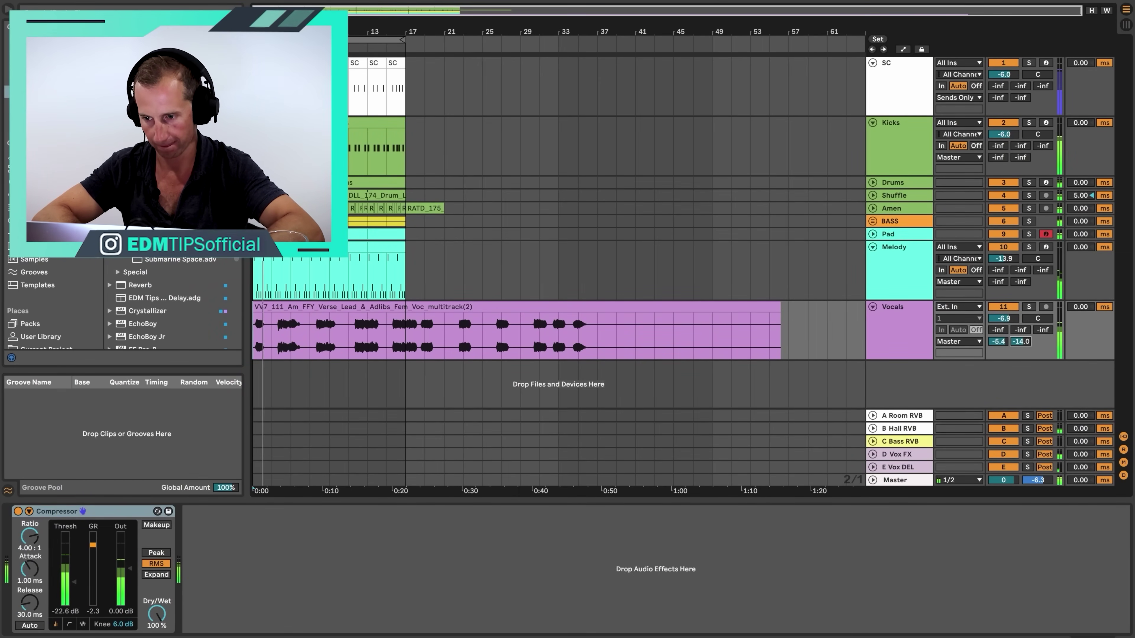
Step: Set both delay times of the Echo on the Vox DEL return to 1/2 in Notes mode
{"action": "key", "text": "Tab"}
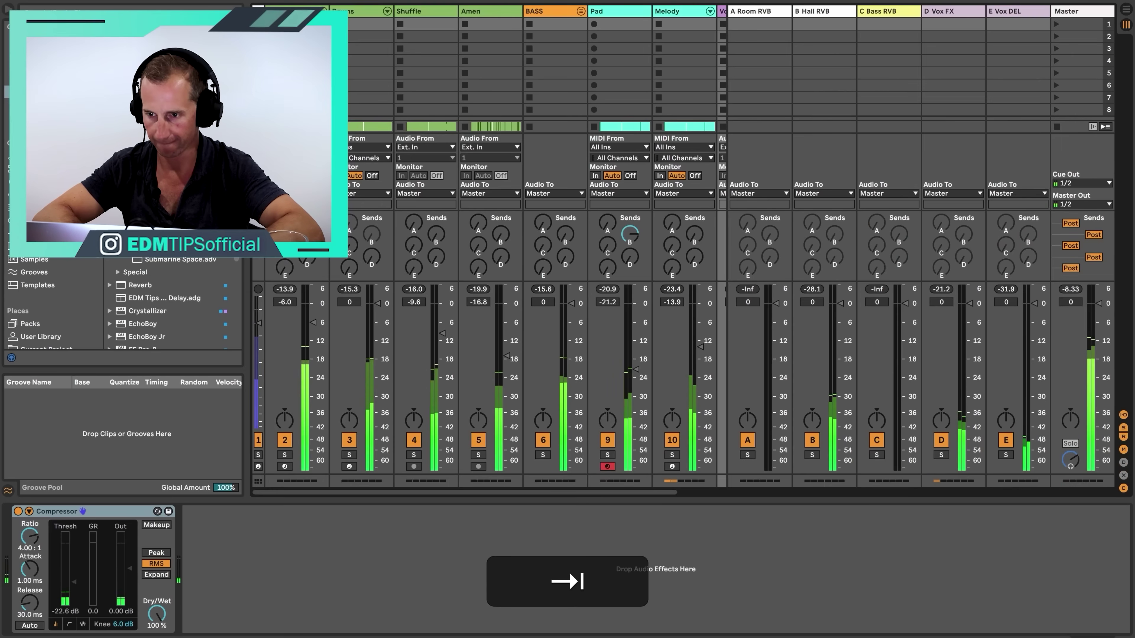
{"action": "left_click", "coordinate": [1009, 11]}
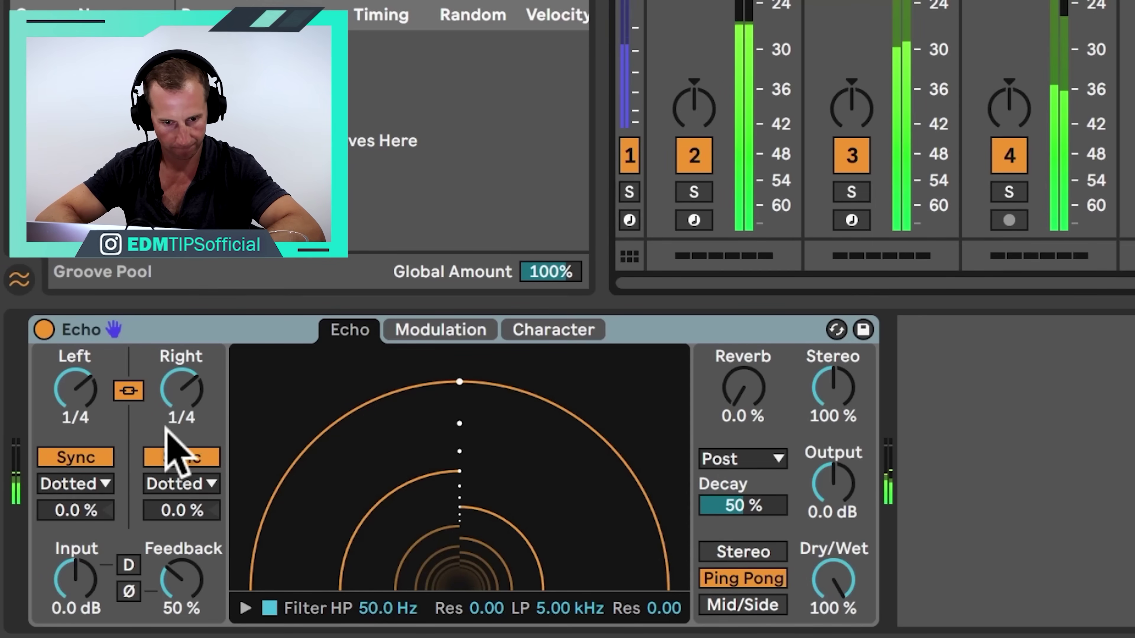
{"action": "left_click", "coordinate": [74, 532]}
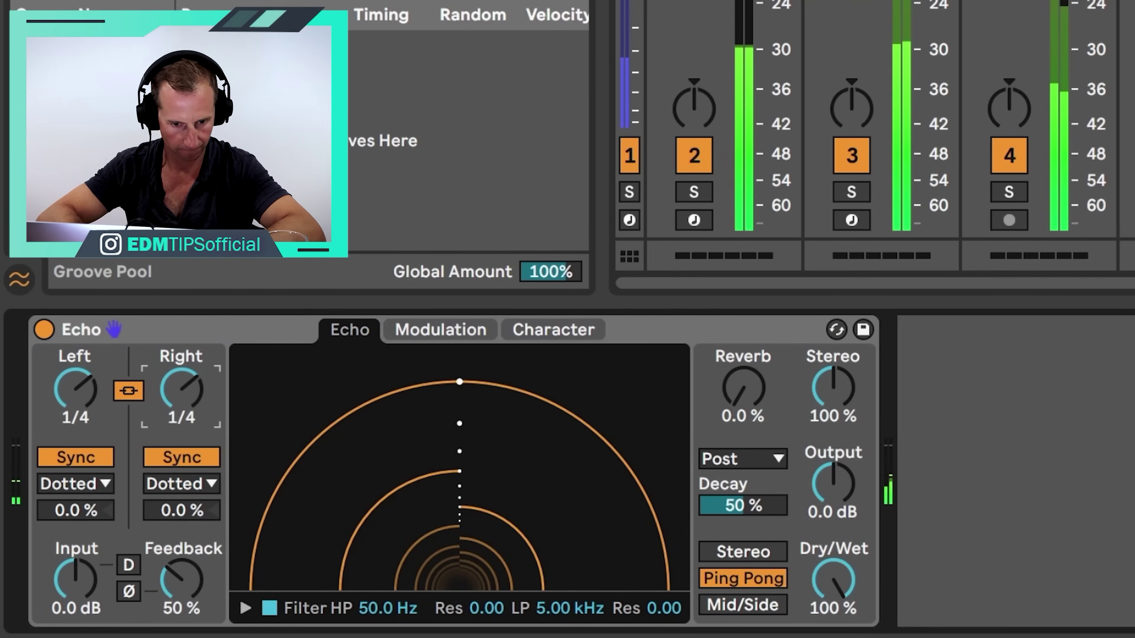
{"action": "left_click_drag", "start_coordinate": [180, 379], "coordinate": [179, 364]}
{"action": "left_click", "coordinate": [181, 478]}
{"action": "left_click", "coordinate": [188, 508]}
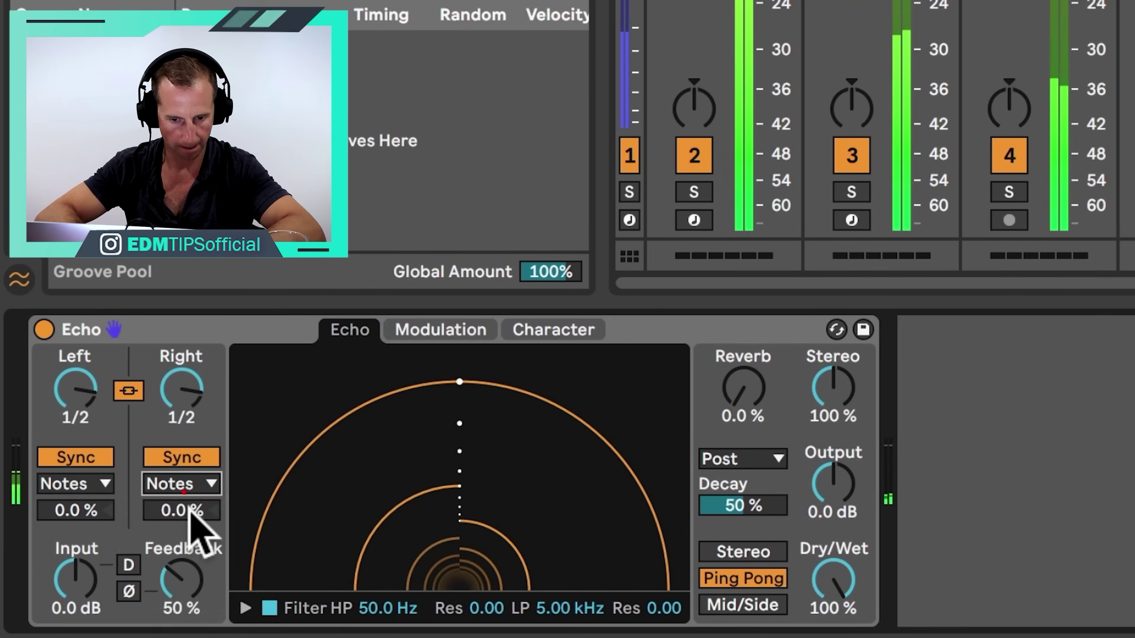
Step: Set the Echo's Feedback to 90 % and Stereo to 86 %, and raise the Vocals send to Vox DEL to -10.0 dB
{"action": "left_click_drag", "start_coordinate": [220, 603], "coordinate": [188, 576]}
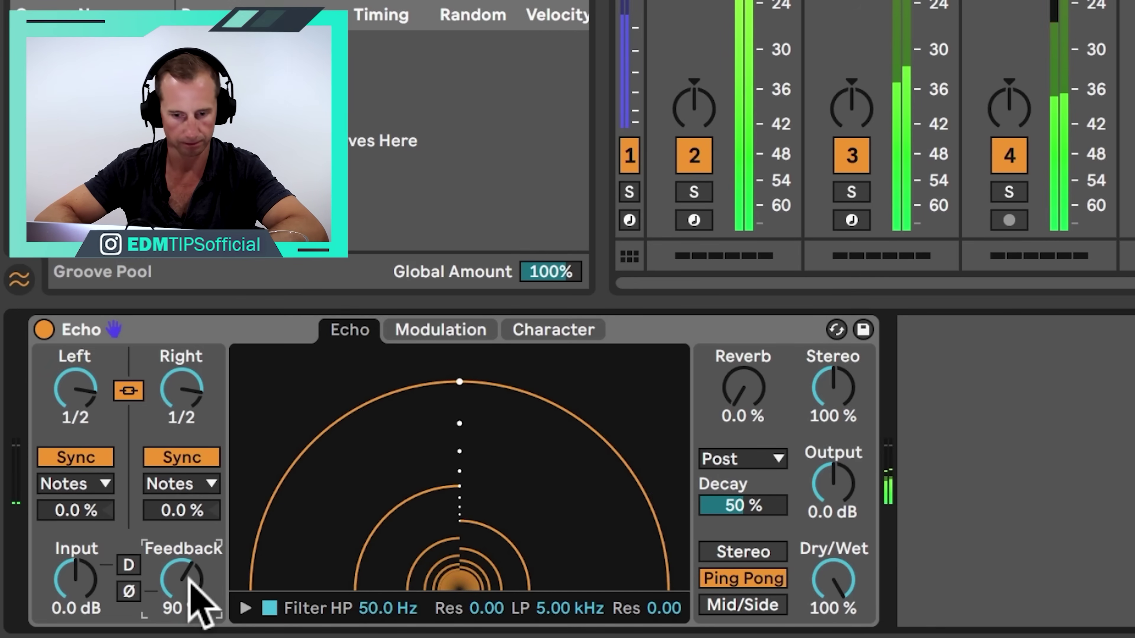
{"action": "left_click", "coordinate": [826, 380]}
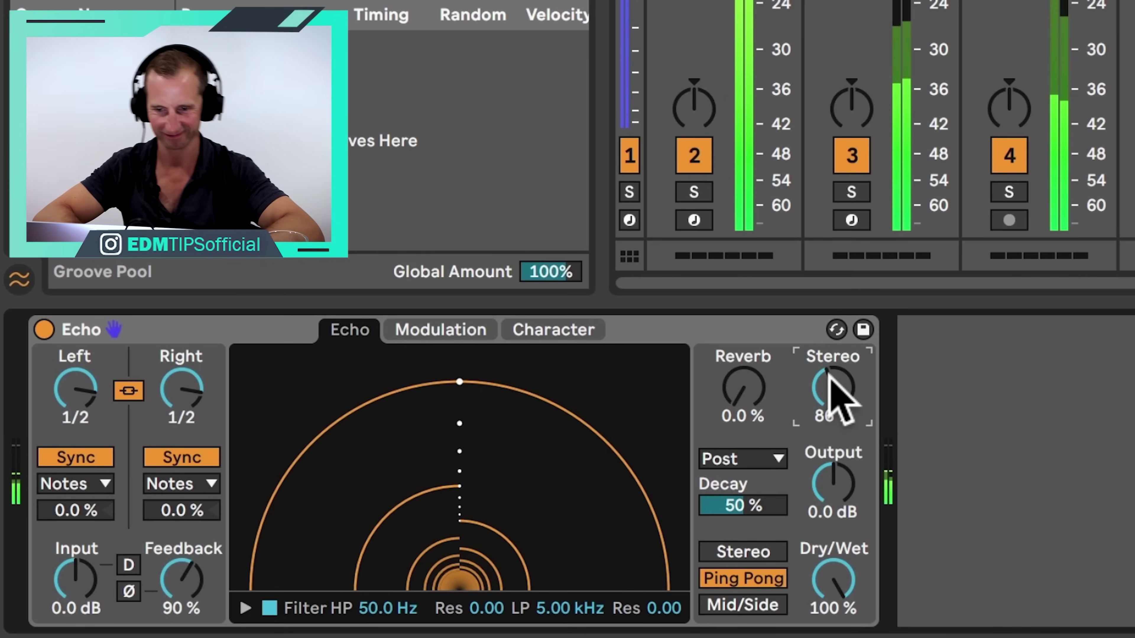
{"action": "key", "text": "Tab"}
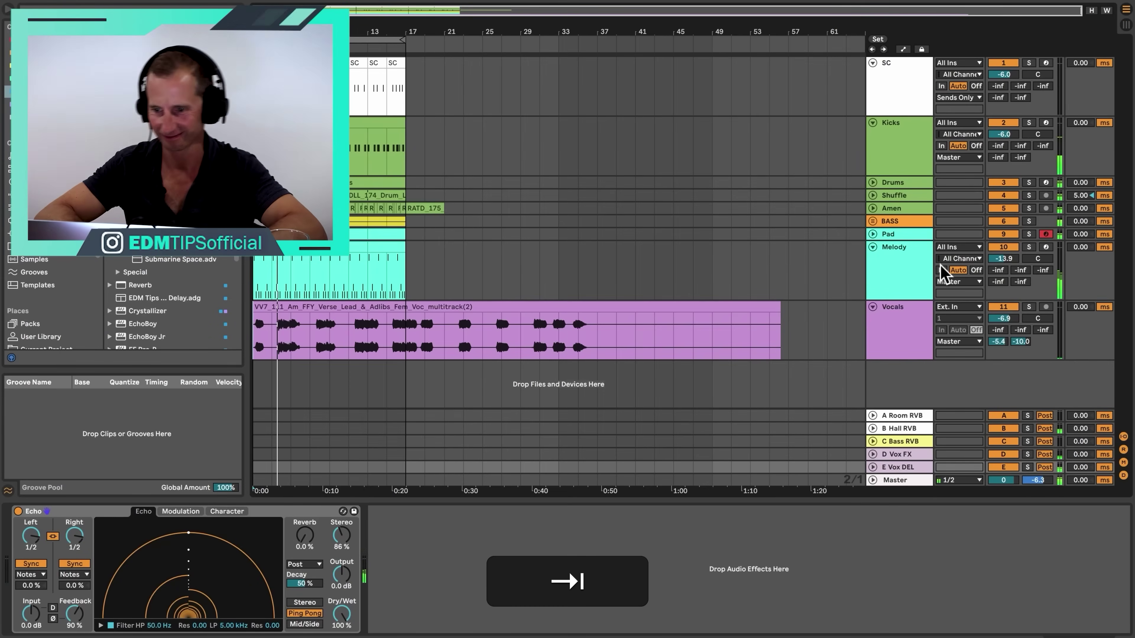
Step: Raise the filter frequency of the Pad's Wavetable to 8.97 kHz during playback, then stop and save the set
{"action": "left_click", "coordinate": [906, 231]}
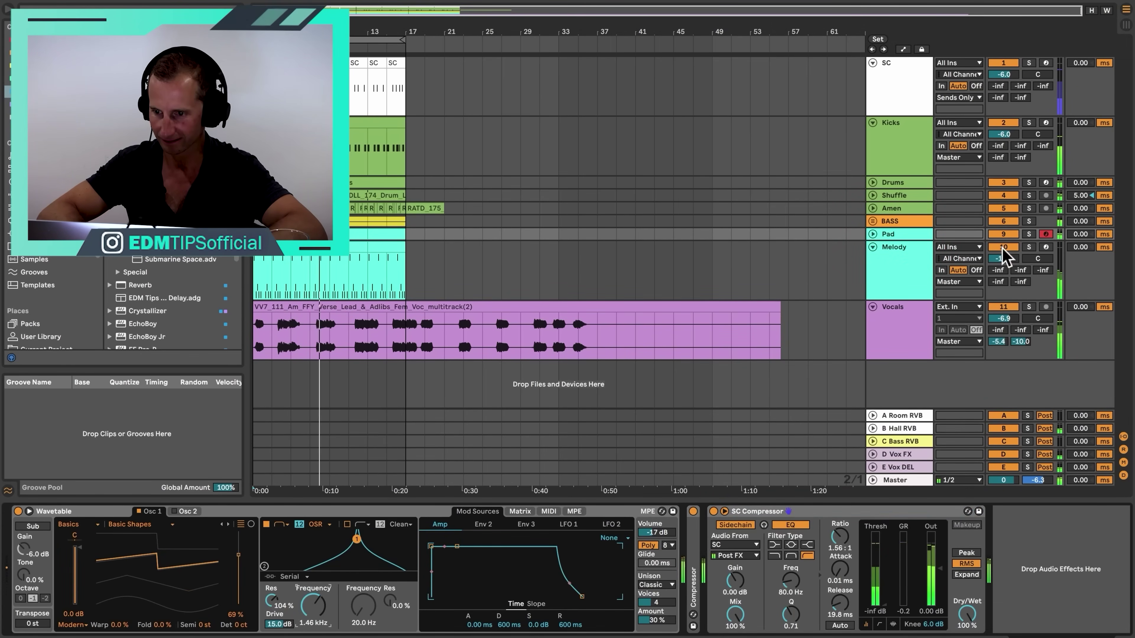
{"action": "left_click", "coordinate": [1003, 258]}
{"action": "key", "text": "super+z"}
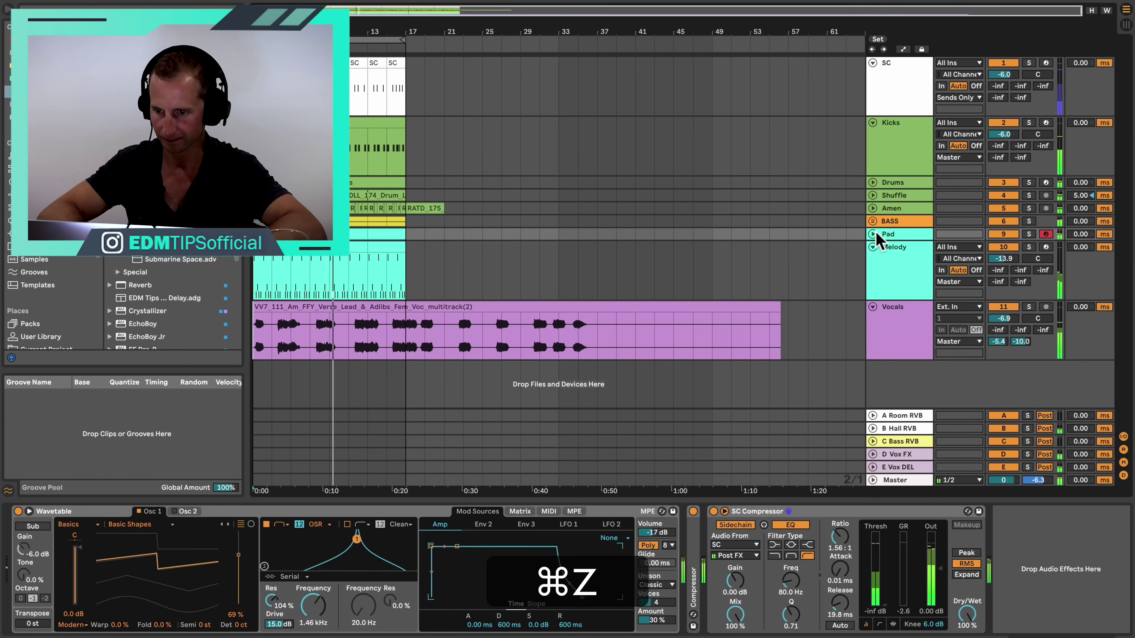
{"action": "left_click", "coordinate": [872, 234]}
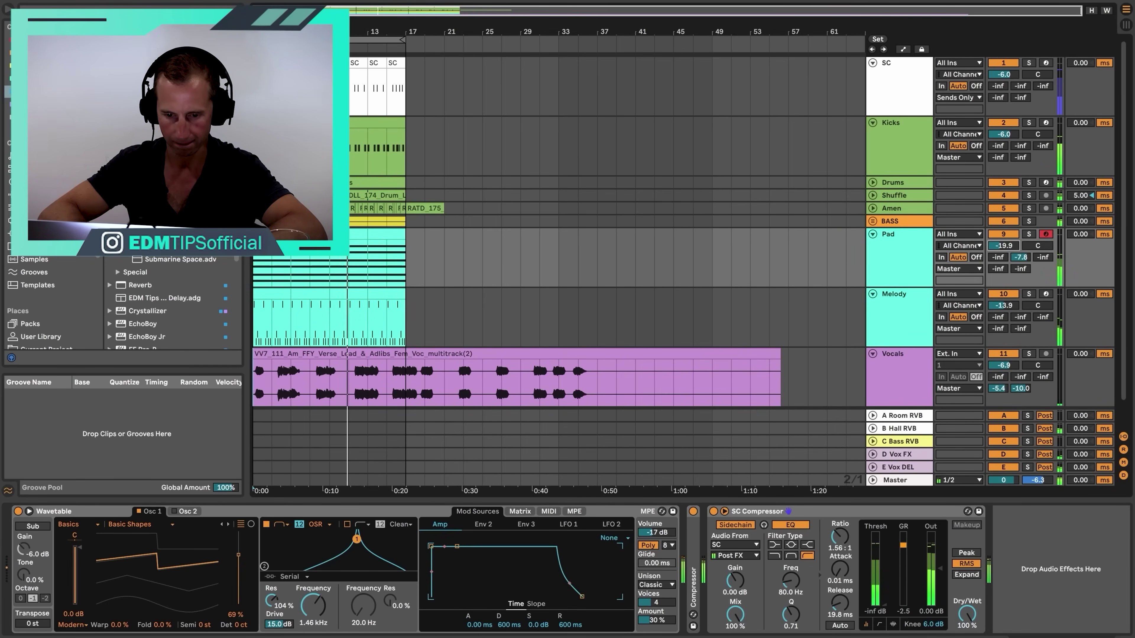
{"action": "left_click_drag", "start_coordinate": [331, 613], "coordinate": [313, 592]}
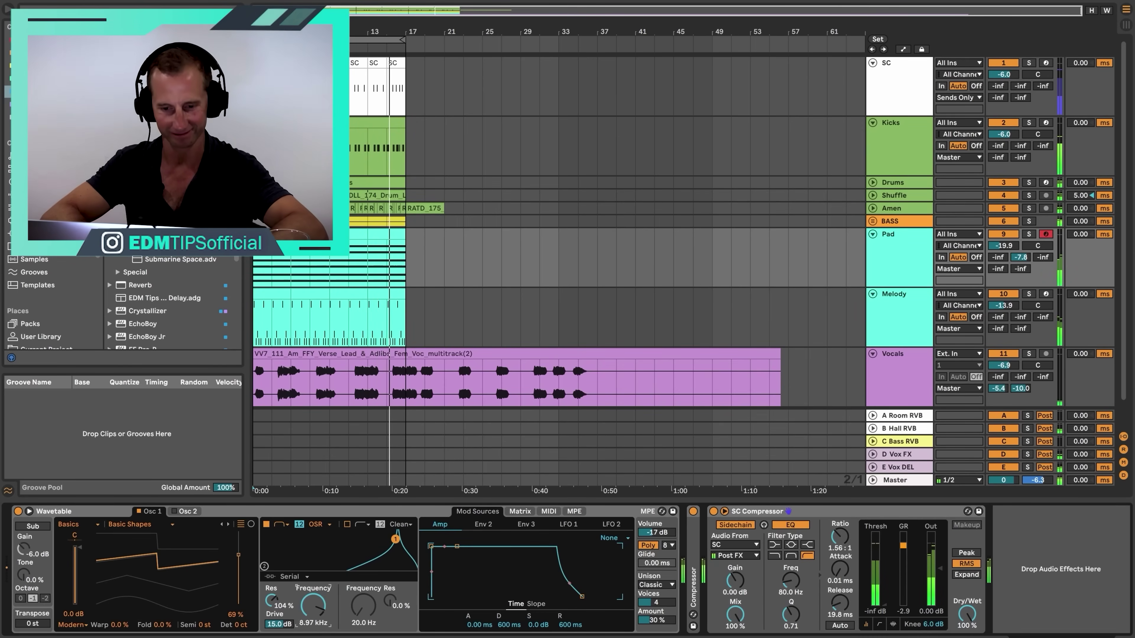
{"action": "key", "text": "space"}
{"action": "key", "text": "super+s"}
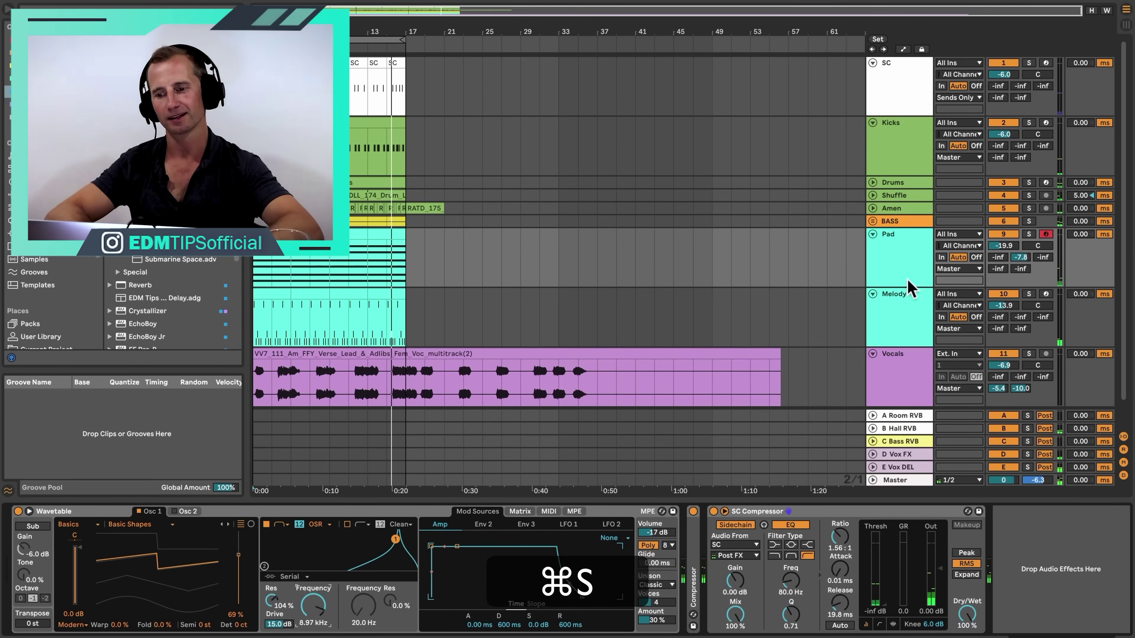
Step: Add EQ Eight after the Vocals compressor and raise its low-cut frequency to 166 Hz while playing the track
{"action": "left_click", "coordinate": [904, 368]}
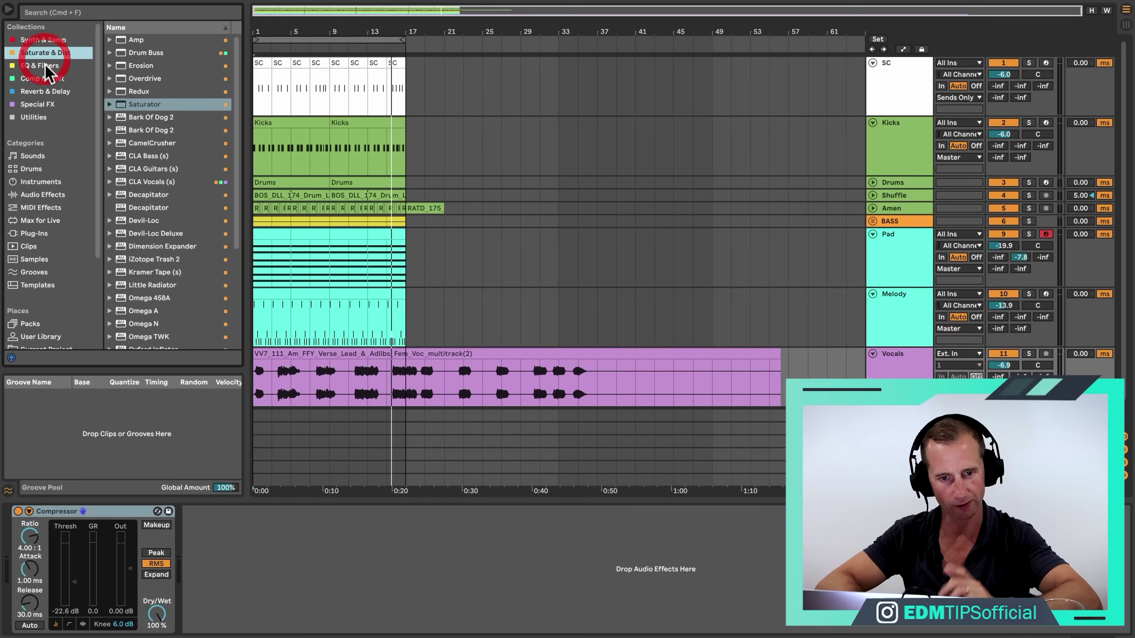
{"action": "left_click", "coordinate": [45, 65]}
{"action": "left_click_drag", "start_coordinate": [142, 39], "coordinate": [297, 570]}
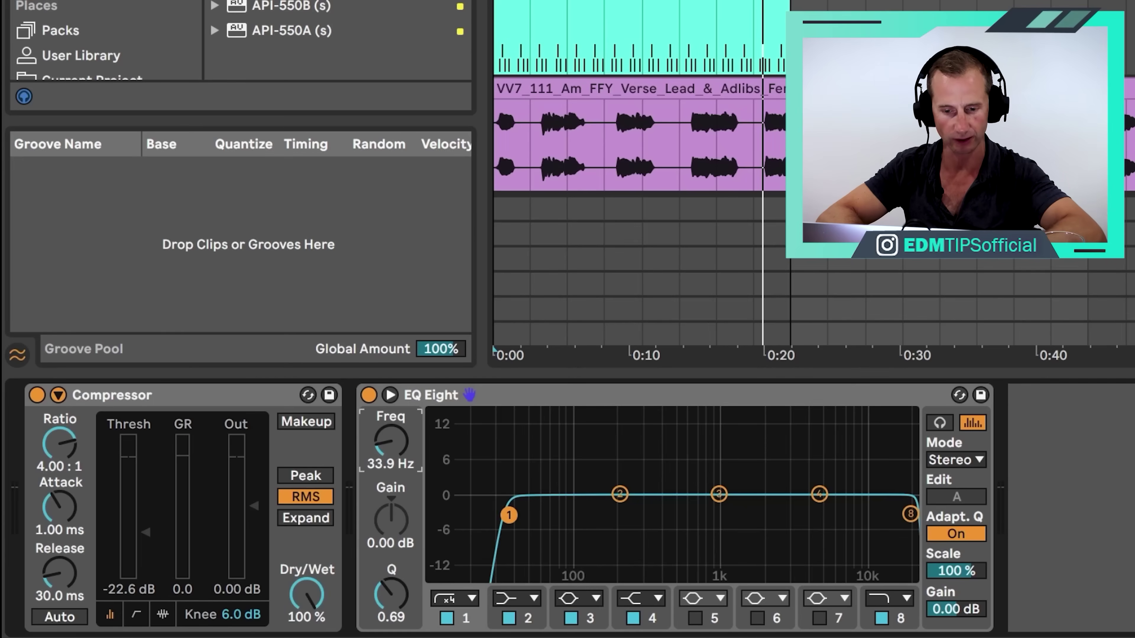
{"action": "left_click_drag", "start_coordinate": [393, 439], "coordinate": [393, 413]}
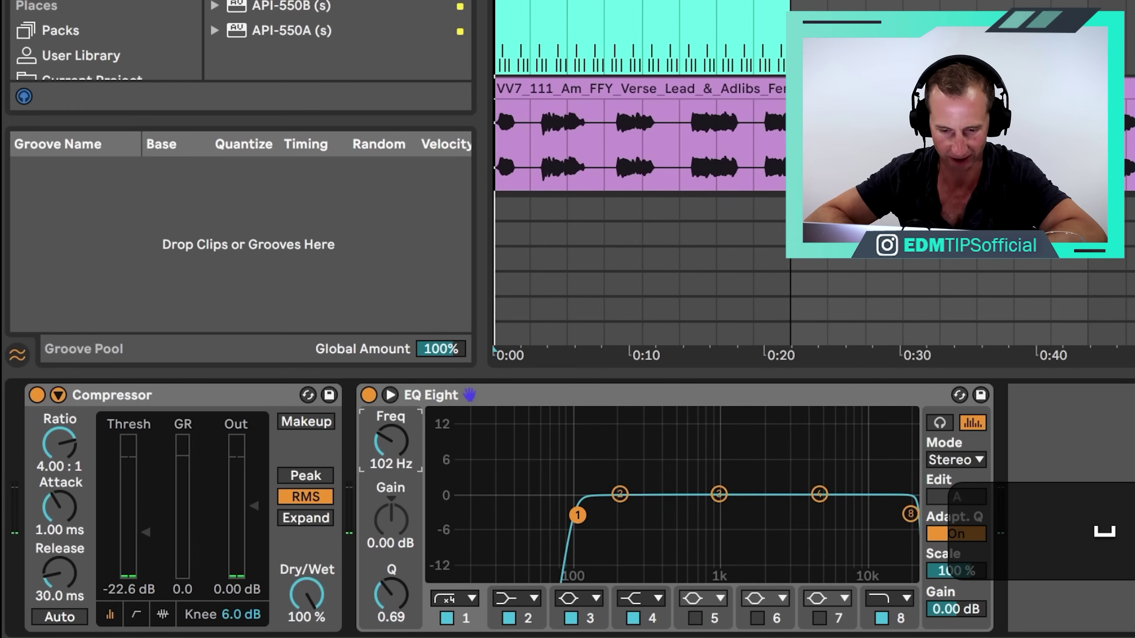
{"action": "key", "text": "space"}
{"action": "mouse_move", "coordinate": [393, 442]}
{"action": "left_mouse_down"}
{"action": "mouse_move", "coordinate": [393, 454]}
{"action": "mouse_move", "coordinate": [393, 378]}
{"action": "mouse_move", "coordinate": [393, 425]}
{"action": "left_mouse_up"}
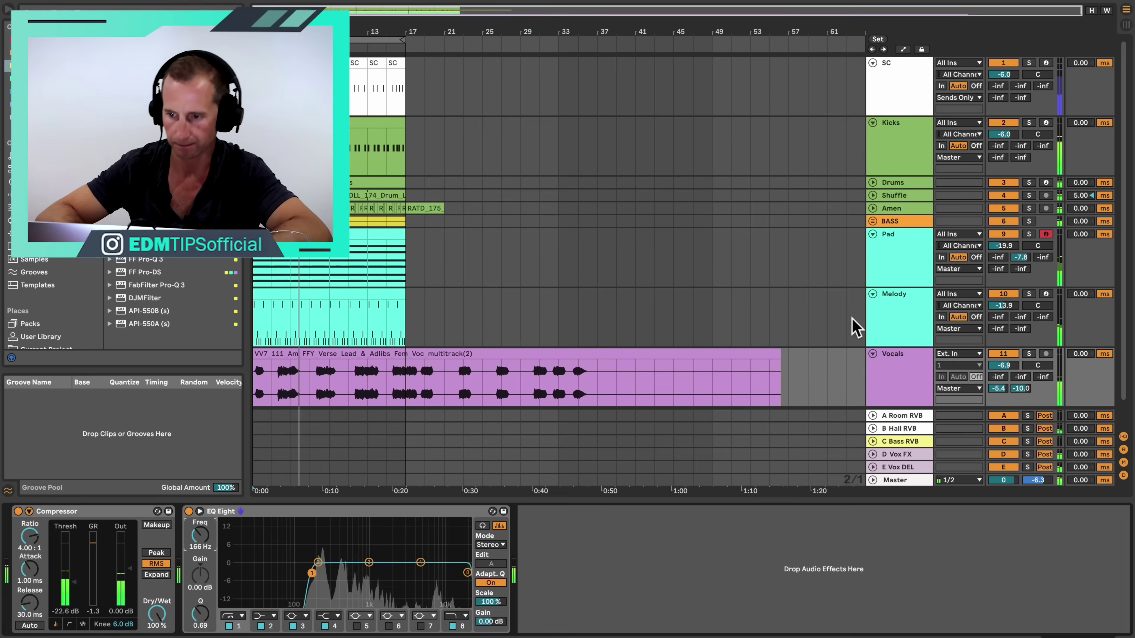
{"action": "key", "text": "space"}
Step: Copy the SC Compressor from the BASS group to the end of the Vocals device chain
{"action": "left_click", "coordinate": [907, 221]}
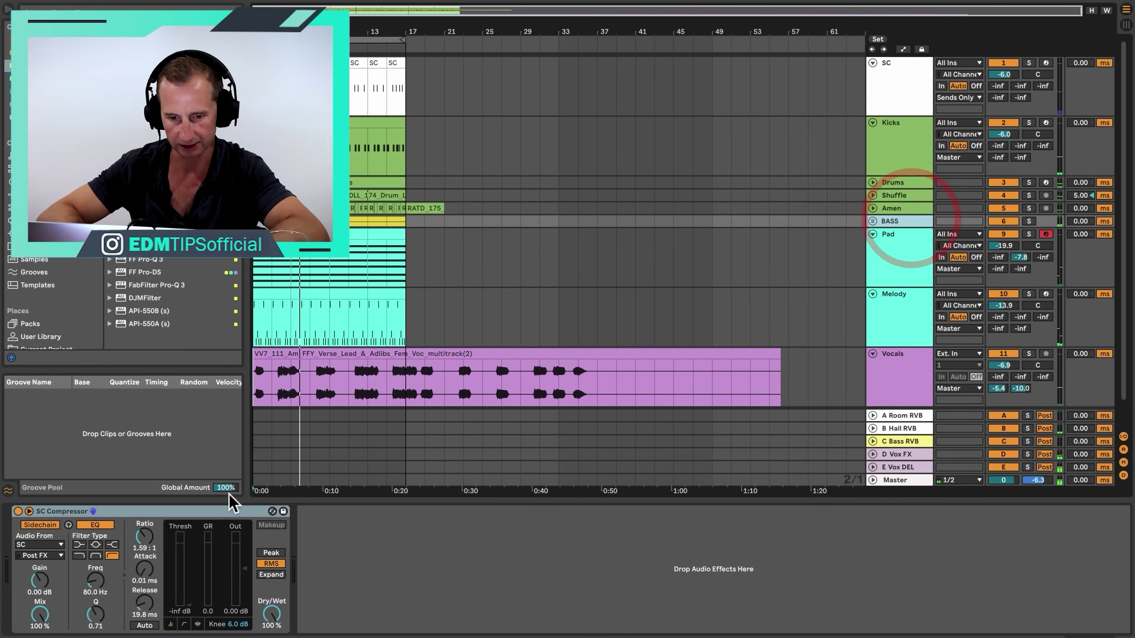
{"action": "left_click", "coordinate": [219, 511]}
{"action": "key", "text": "super+c"}
{"action": "left_click", "coordinate": [903, 369]}
{"action": "left_click", "coordinate": [621, 556]}
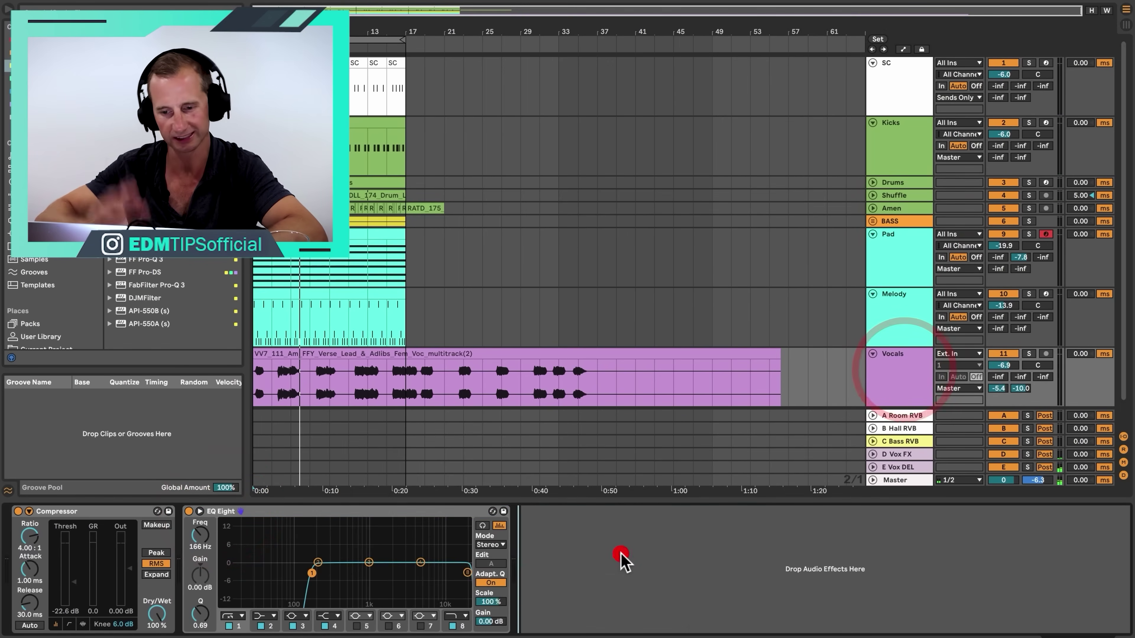
{"action": "key", "text": "super+v"}
Step: Lower the ratio of the Vocals SC Compressor to about 1.29 : 1 during playback
{"action": "key", "text": "space"}
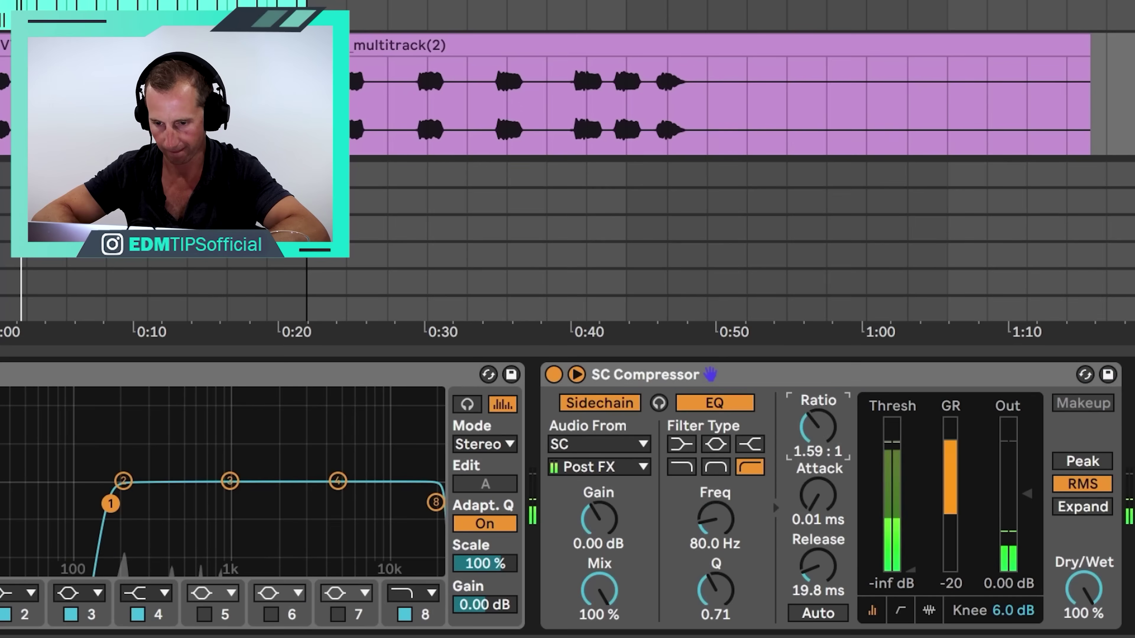
{"action": "left_click_drag", "start_coordinate": [651, 539], "coordinate": [653, 541]}
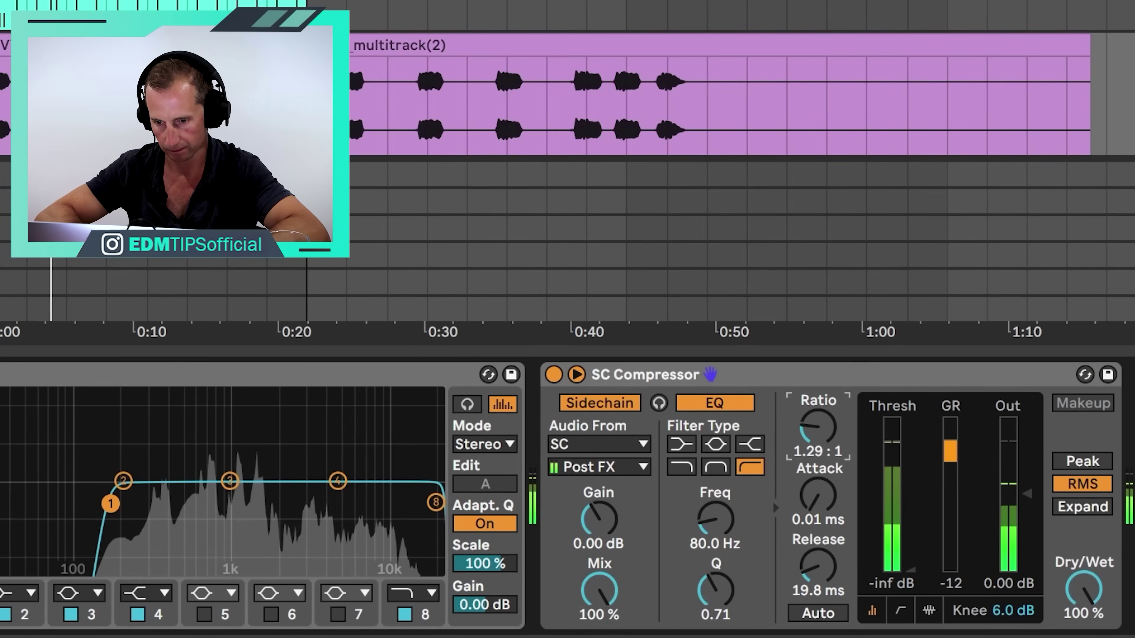
{"action": "left_click_drag", "start_coordinate": [824, 433], "coordinate": [824, 439]}
Step: Paste the SC Compressor after the reverb on Vox FX and after the Echo on Vox DEL
{"action": "left_click", "coordinate": [898, 455]}
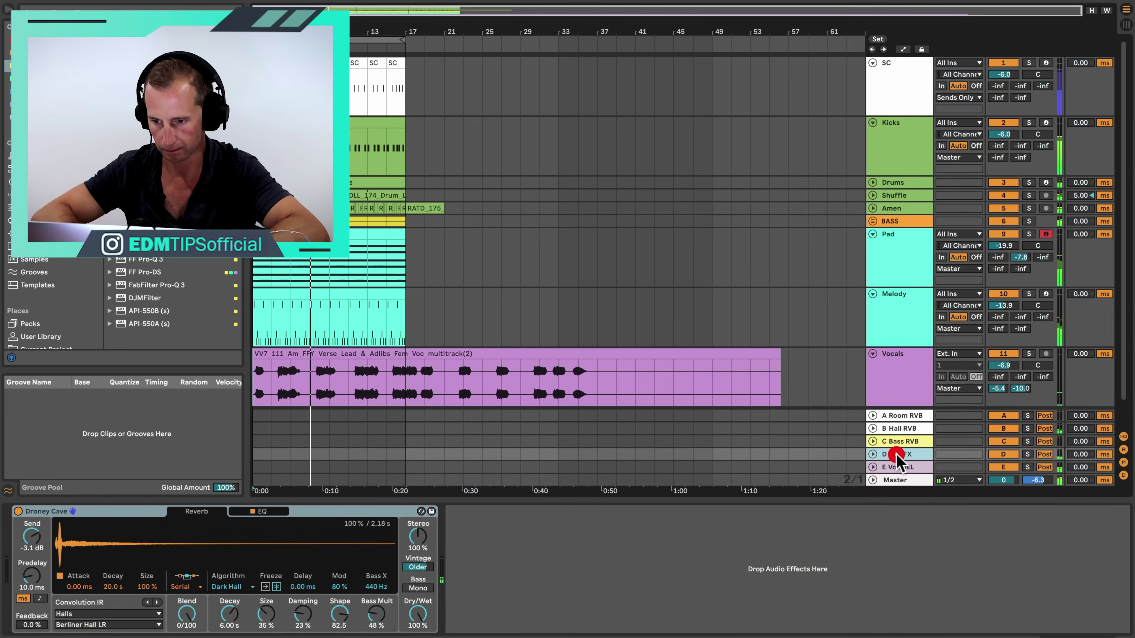
{"action": "left_click", "coordinate": [632, 626]}
{"action": "key", "text": "super+v"}
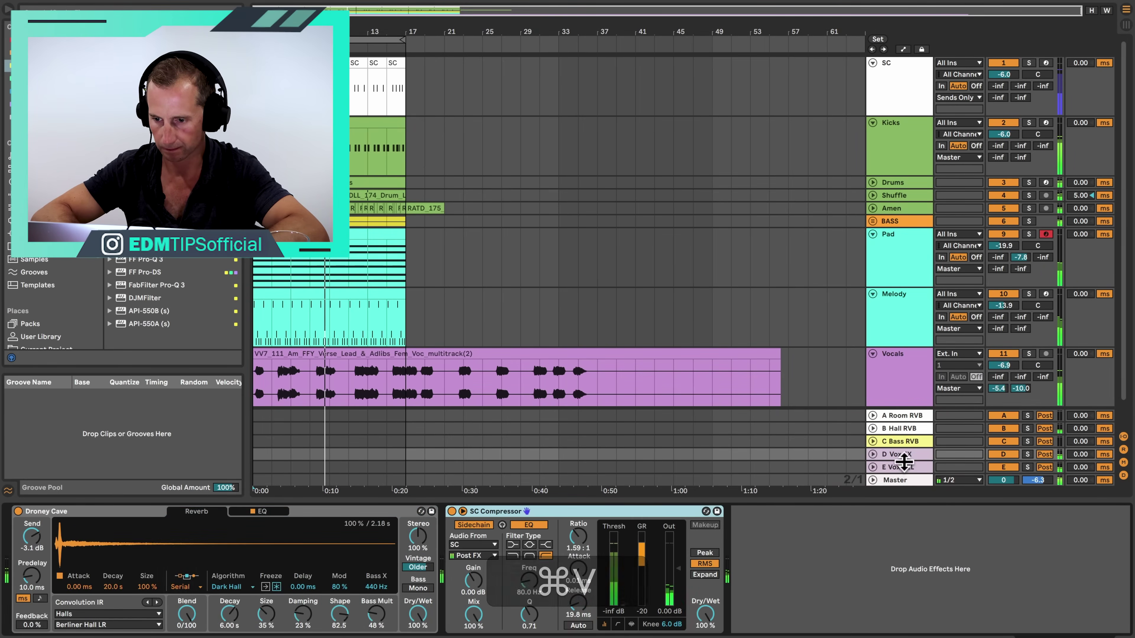
{"action": "left_click", "coordinate": [899, 467]}
{"action": "left_click", "coordinate": [767, 552]}
{"action": "key", "text": "super+v"}
Step: Bypass the SC Compressor on Vox FX, lower the Vox DEL one to a 1.25 : 1 ratio, and stop and save
{"action": "left_click", "coordinate": [897, 454]}
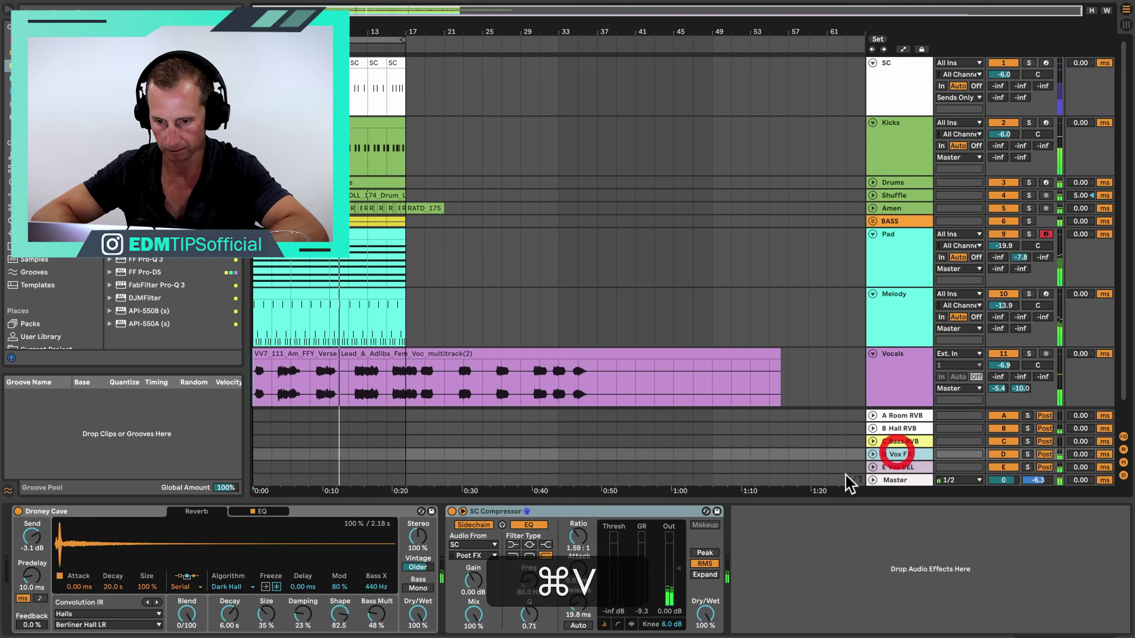
{"action": "left_click", "coordinate": [453, 512]}
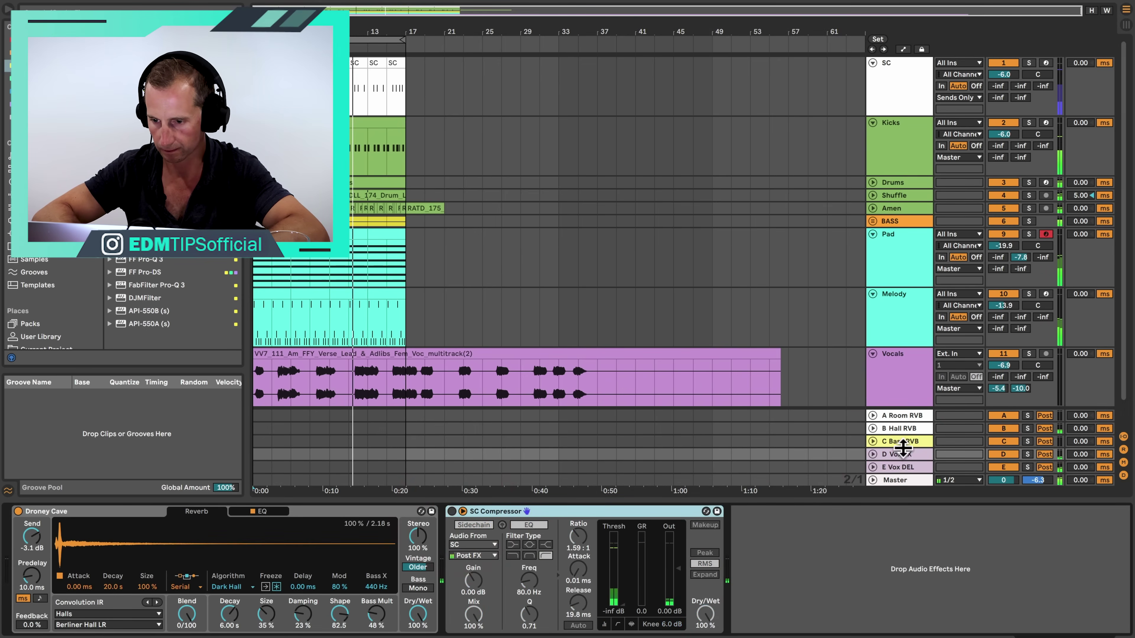
{"action": "left_click", "coordinate": [899, 468]}
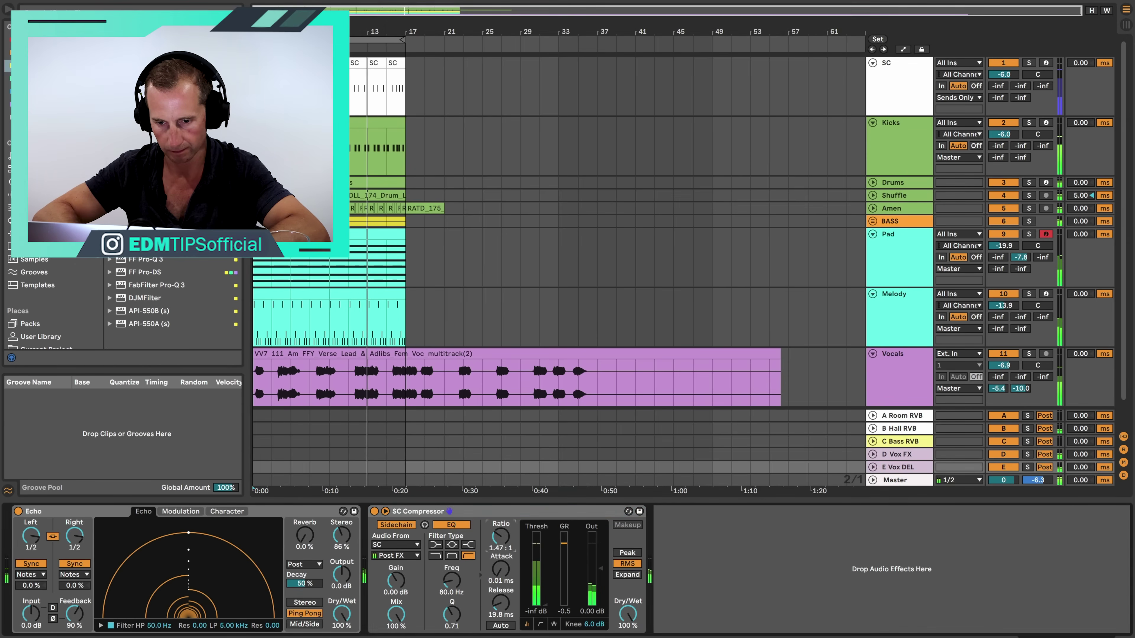
{"action": "left_click_drag", "start_coordinate": [501, 532], "coordinate": [506, 534]}
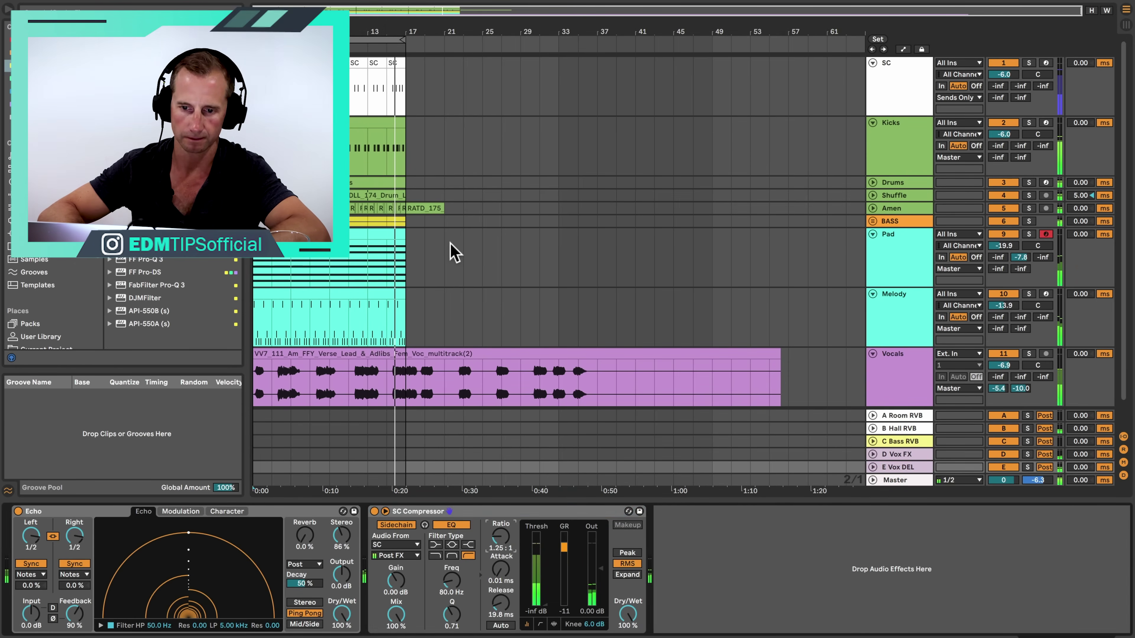
{"action": "key", "text": "space"}
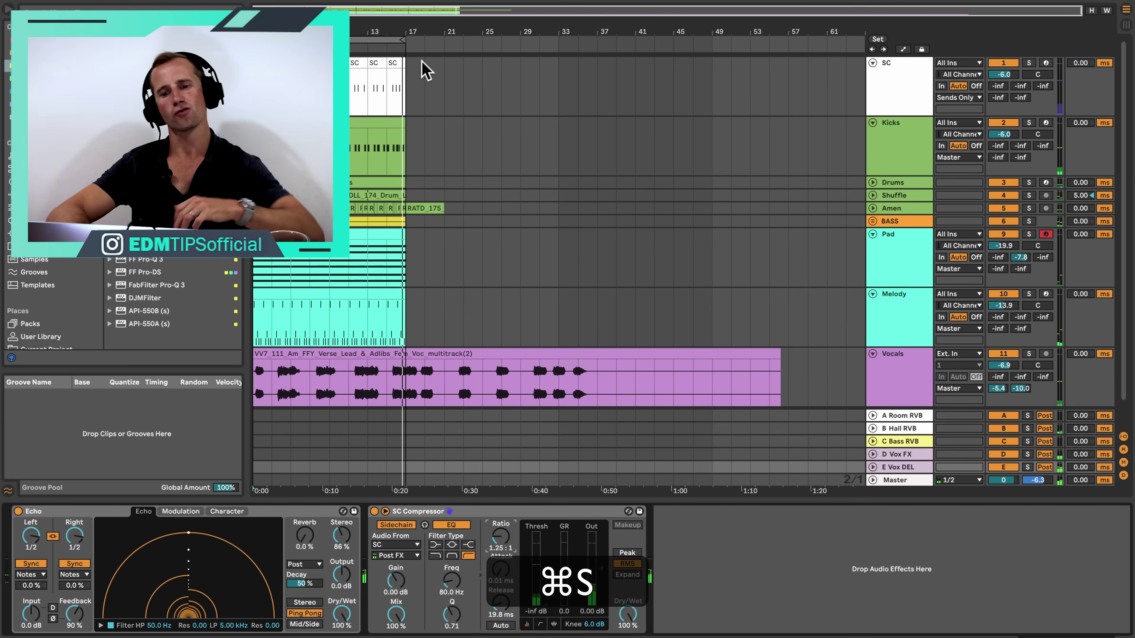
Step: Collapse the Pad and Melody tracks and insert a new MIDI track below Melody
{"action": "left_click", "coordinate": [869, 235]}
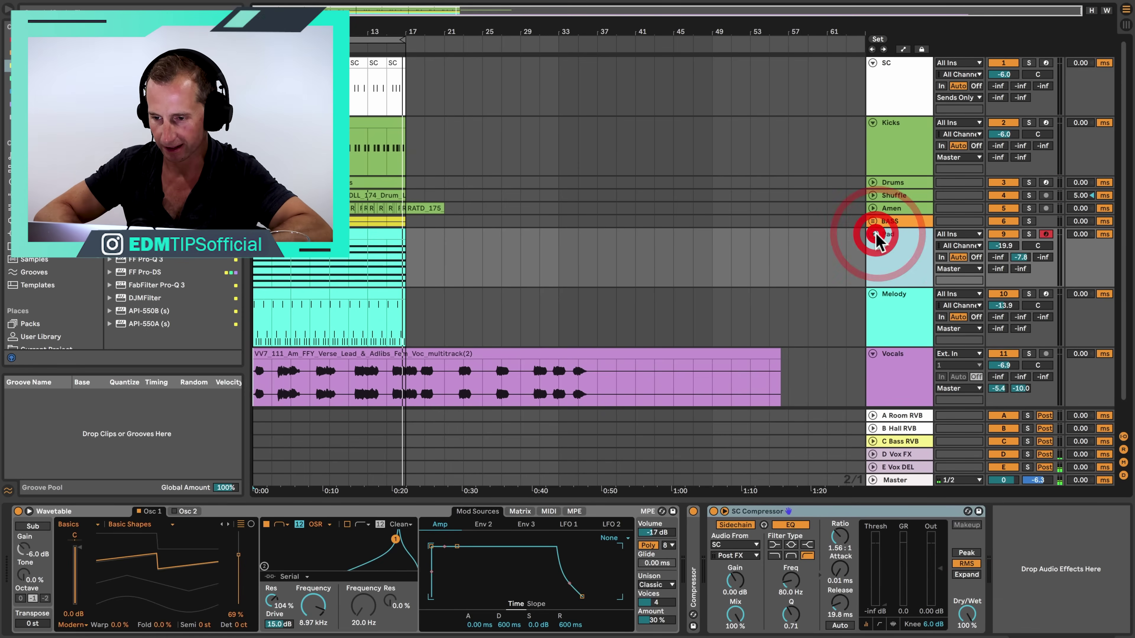
{"action": "left_click", "coordinate": [872, 233]}
{"action": "left_click", "coordinate": [872, 246]}
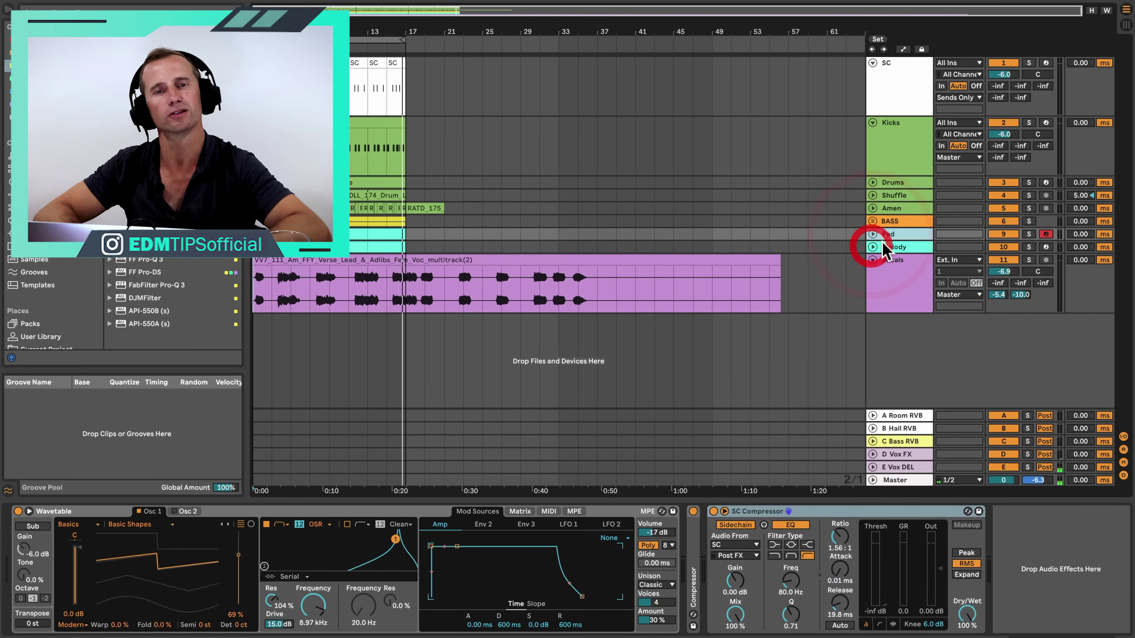
{"action": "left_click", "coordinate": [916, 239]}
{"action": "key", "text": "shift+super+t"}
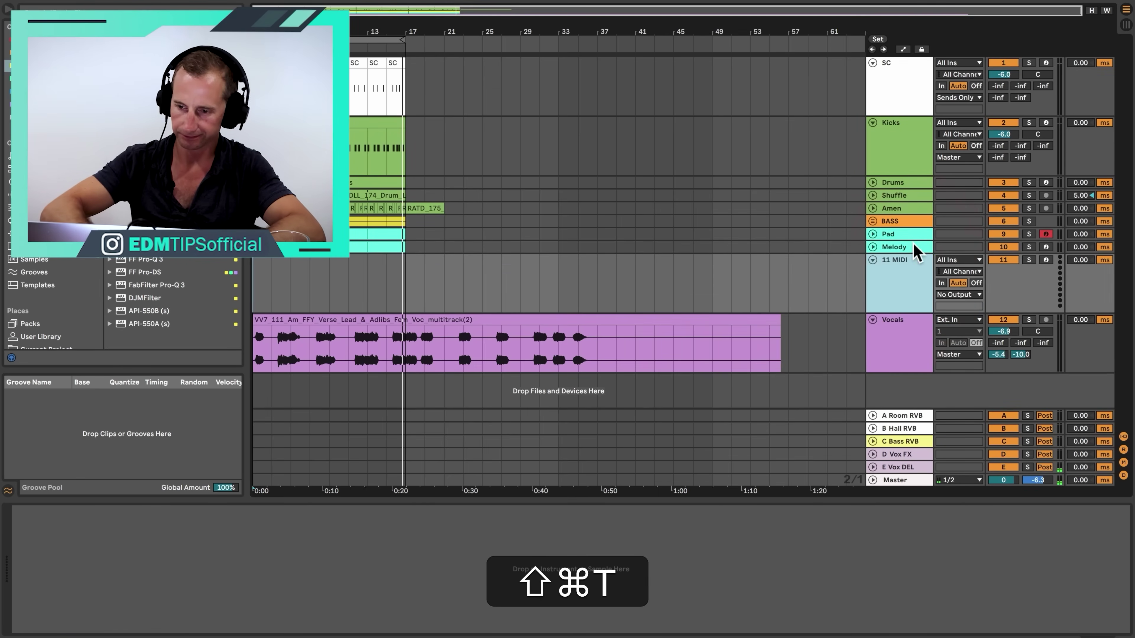
Step: Rename the new MIDI track Piano and colour it light blue
{"action": "left_click", "coordinate": [908, 264]}
{"action": "key", "text": "super+r"}
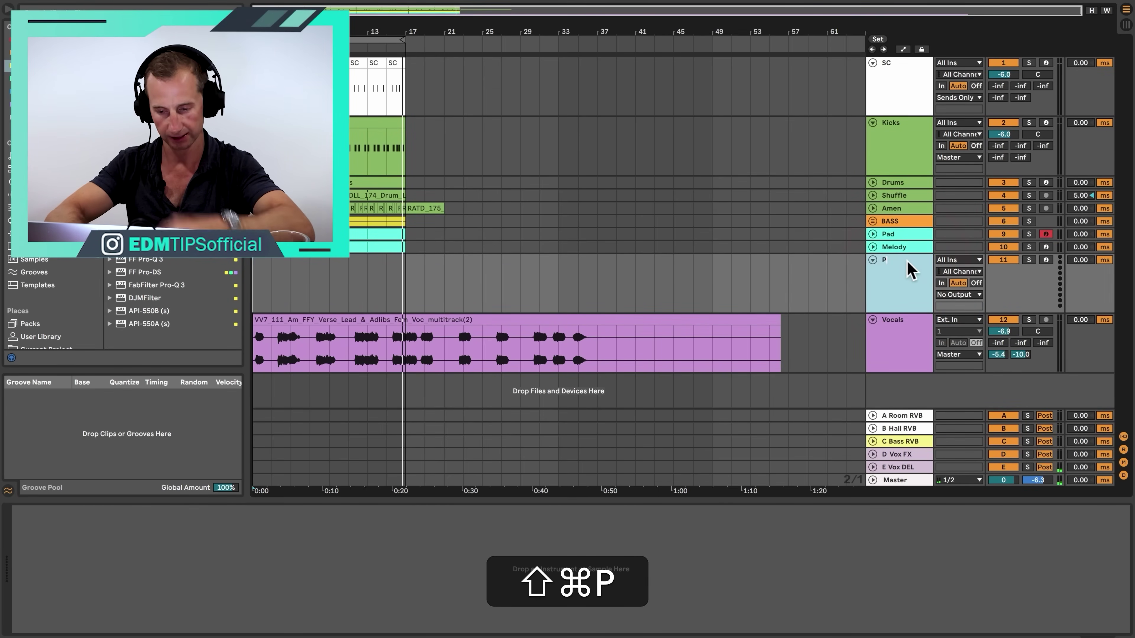
{"action": "right_click", "coordinate": [910, 269]}
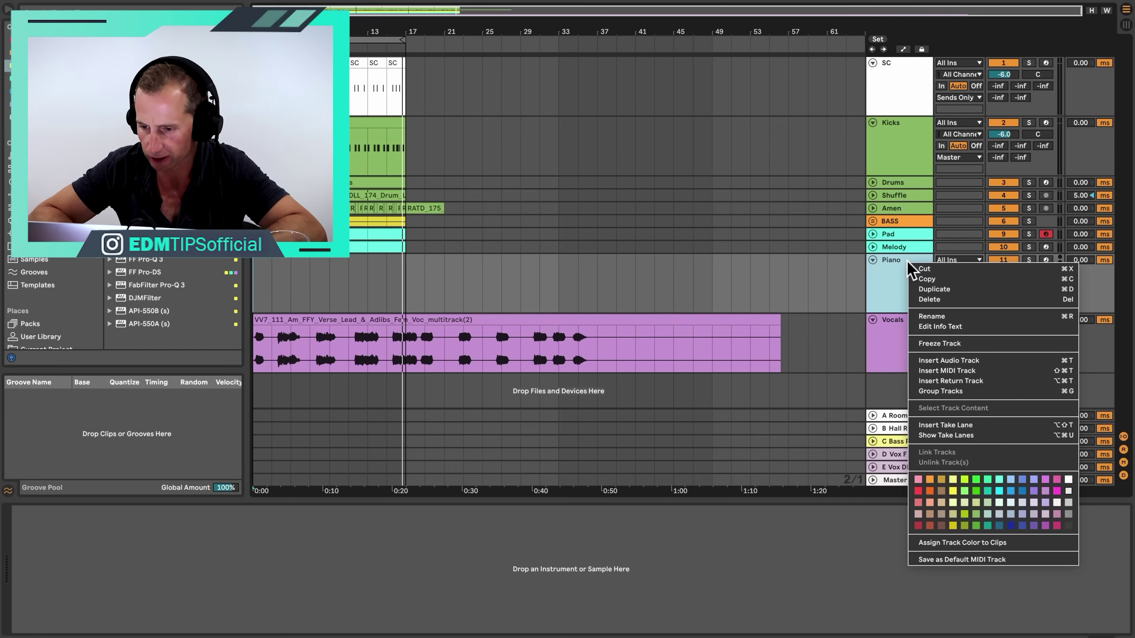
{"action": "left_click", "coordinate": [1010, 485]}
{"action": "left_click", "coordinate": [904, 299]}
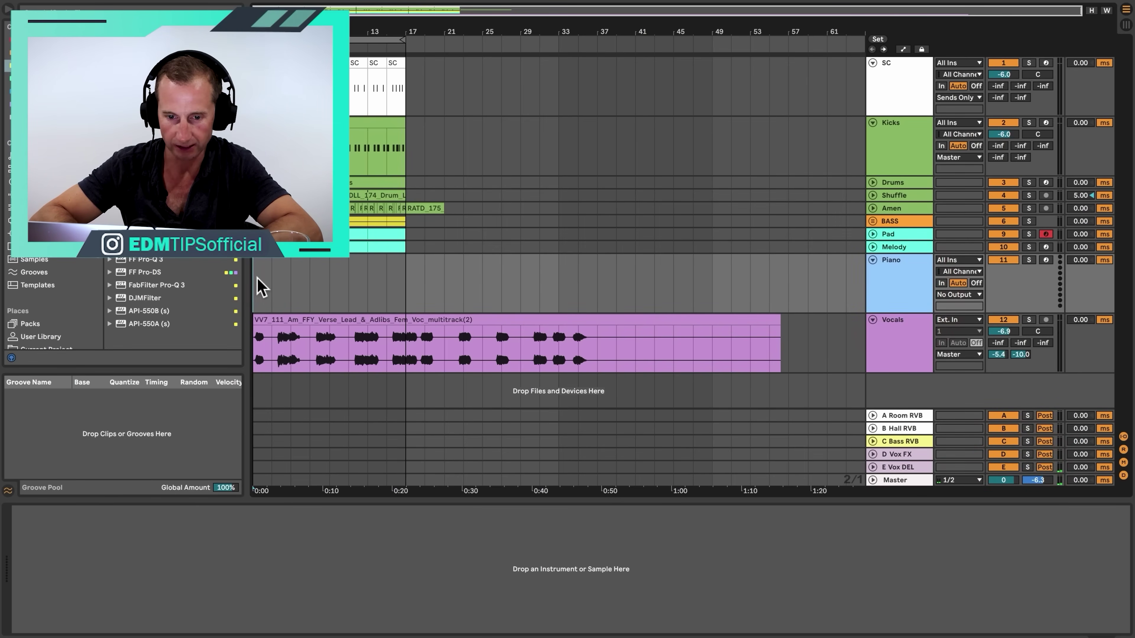
Step: Create a 16-bar MIDI clip from bar 1 on the Piano track and name it Piano
{"action": "left_click_drag", "start_coordinate": [261, 286], "coordinate": [403, 279]}
{"action": "key", "text": "shift+super+m"}
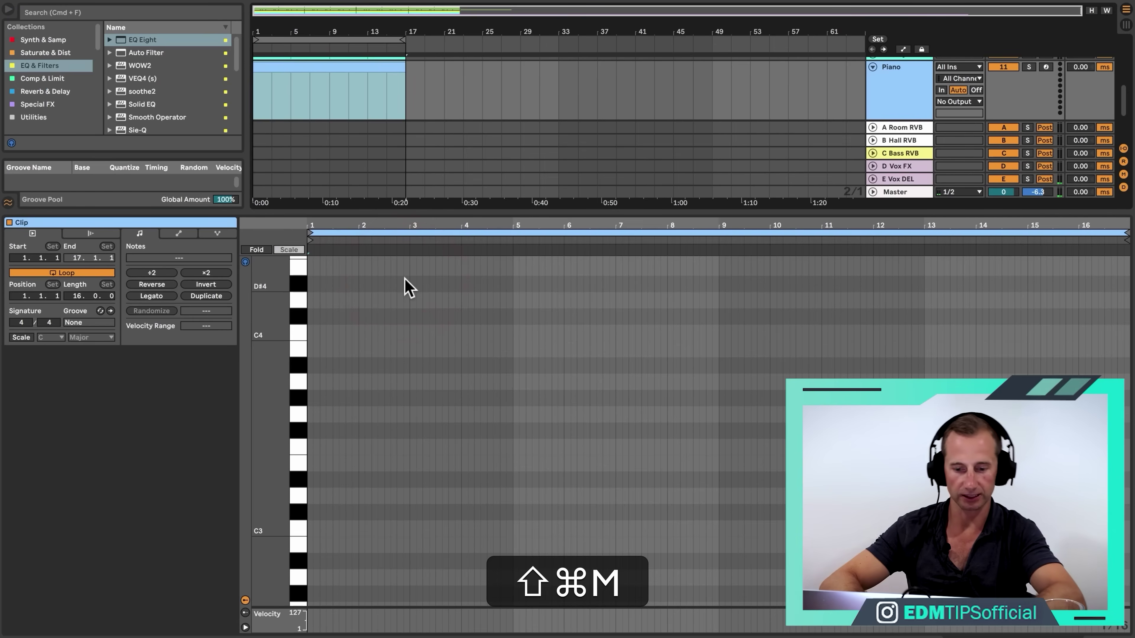
{"action": "key", "text": "super+r"}
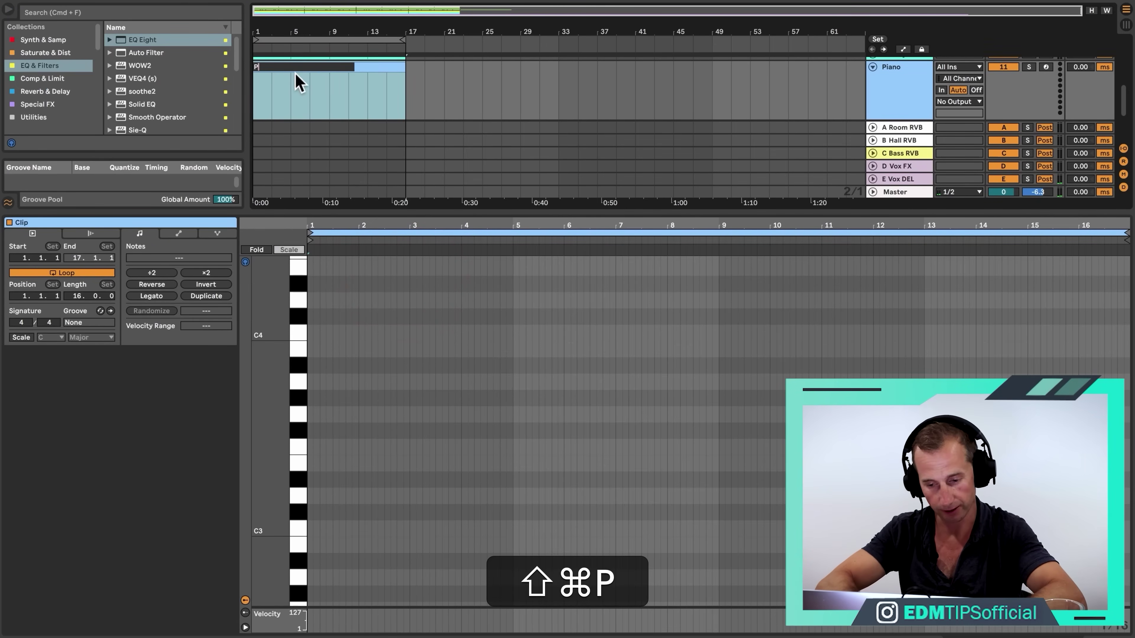
{"action": "key", "text": "shift+Tab"}
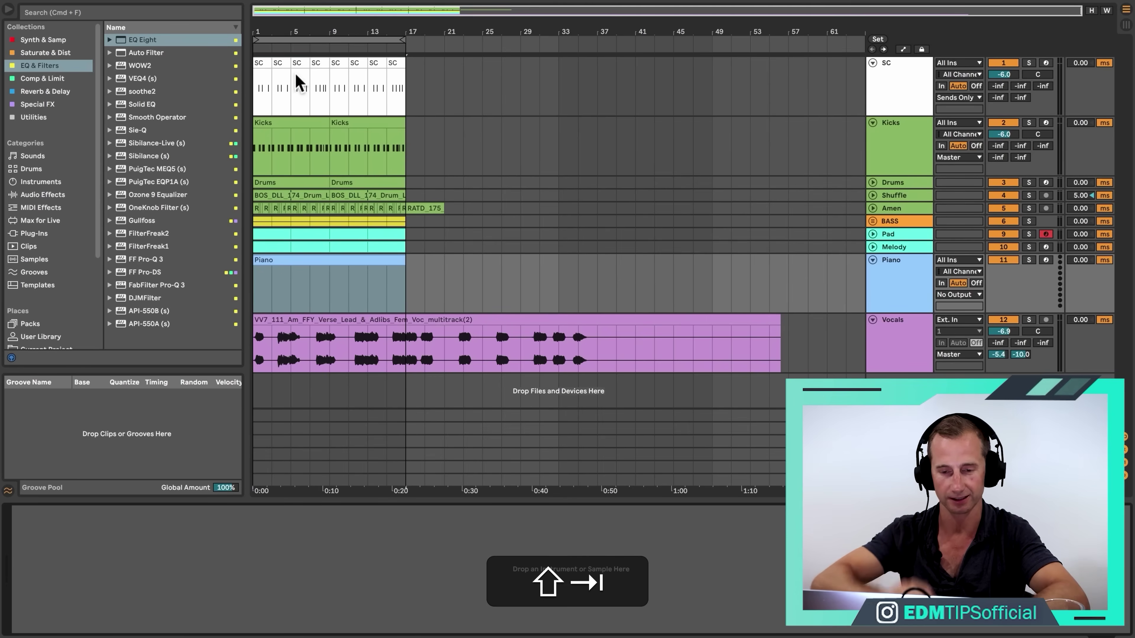
Step: Find the Grand Piano Equal Solo preset in the Synth & Samp collection, load it on the Piano track and set the volume to -6.0
{"action": "left_click", "coordinate": [60, 40]}
{"action": "left_click", "coordinate": [69, 13]}
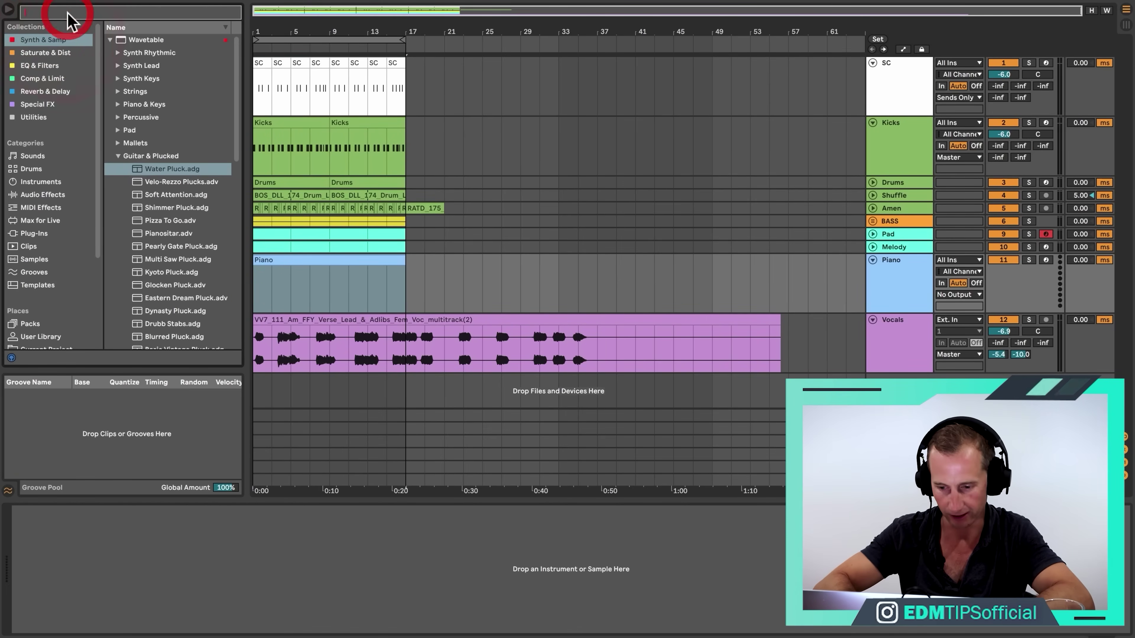
{"action": "type", "text": "pi"}
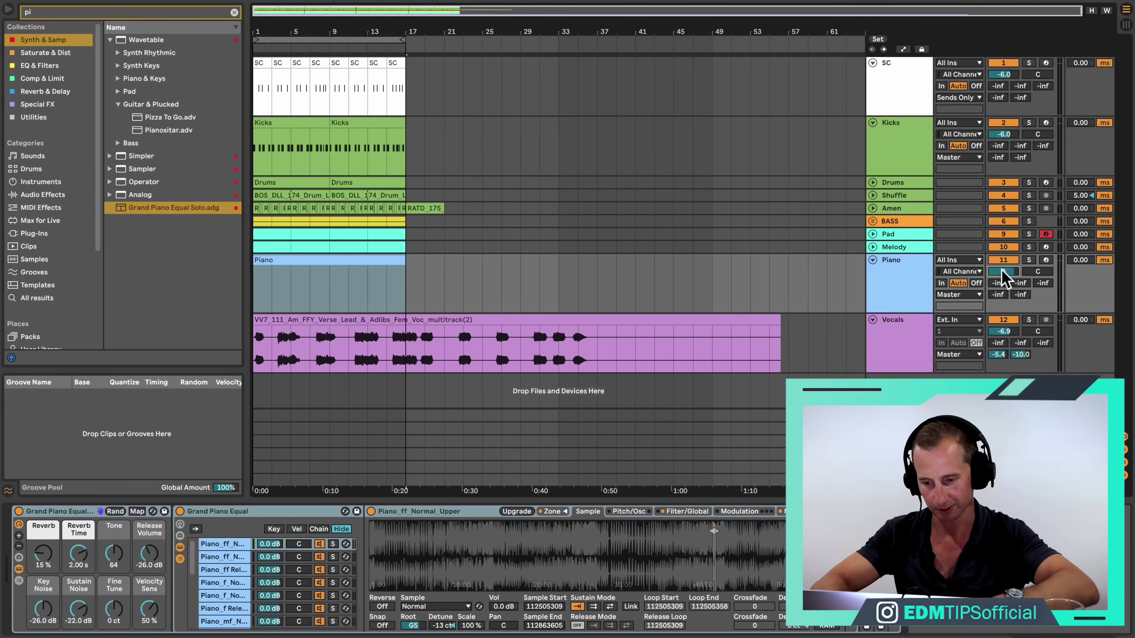
Step: Open the Piano clip's notes, audition piano keys around C4 and above, and play back the track
{"action": "double_click", "coordinate": [273, 279]}
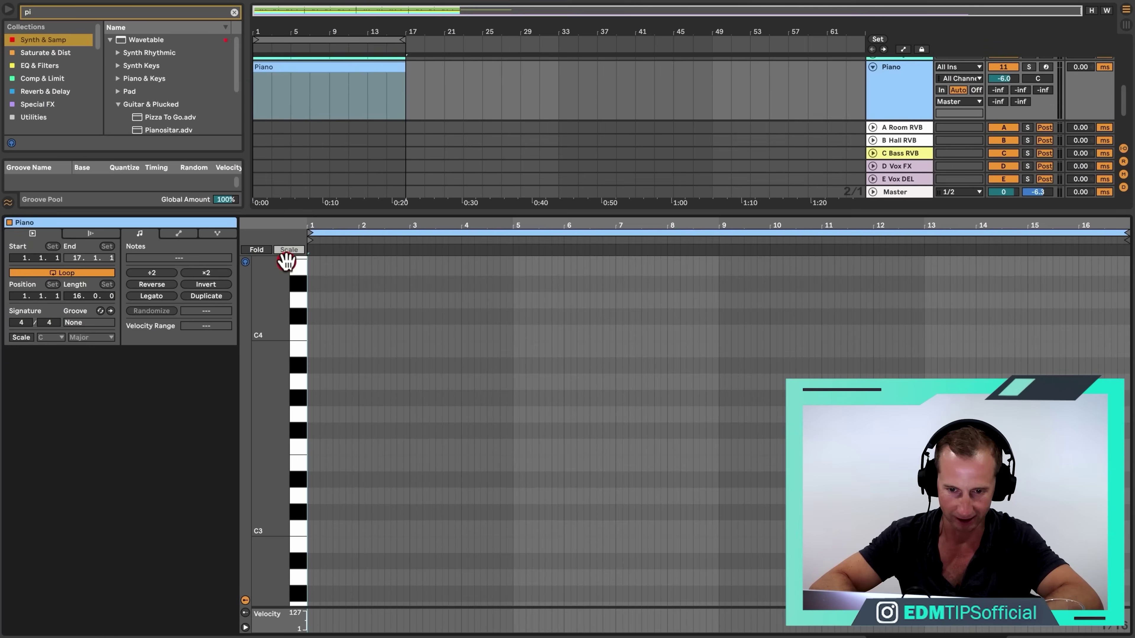
{"action": "left_click", "coordinate": [288, 263]}
{"action": "left_click", "coordinate": [292, 347]}
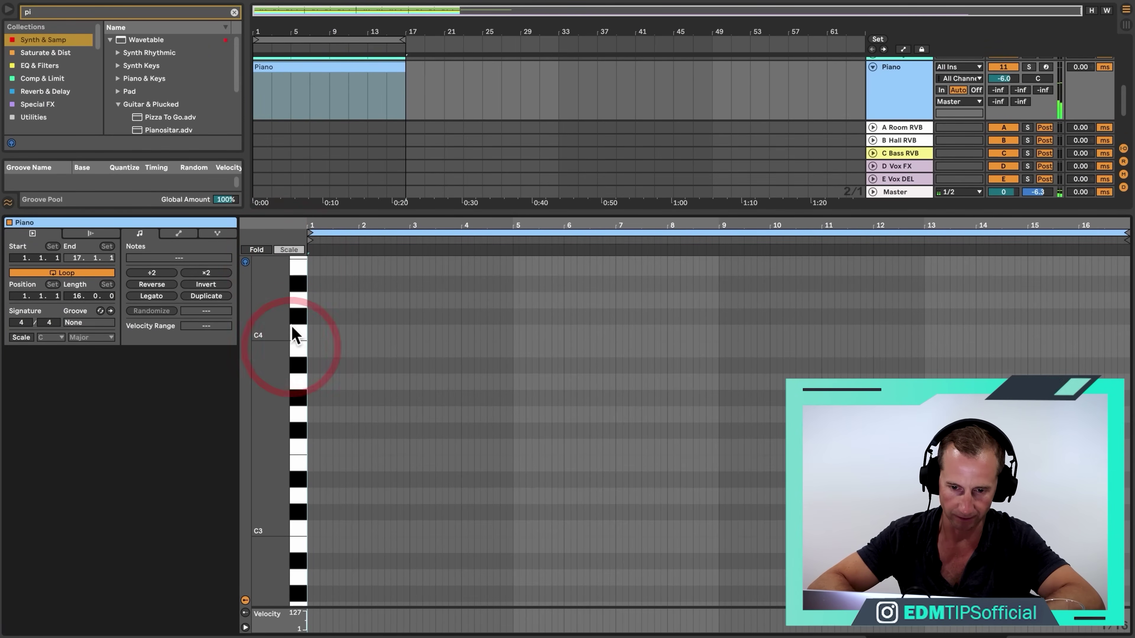
{"action": "left_click", "coordinate": [296, 317]}
{"action": "left_click", "coordinate": [296, 261]}
{"action": "left_click_drag", "start_coordinate": [296, 263], "coordinate": [322, 338]}
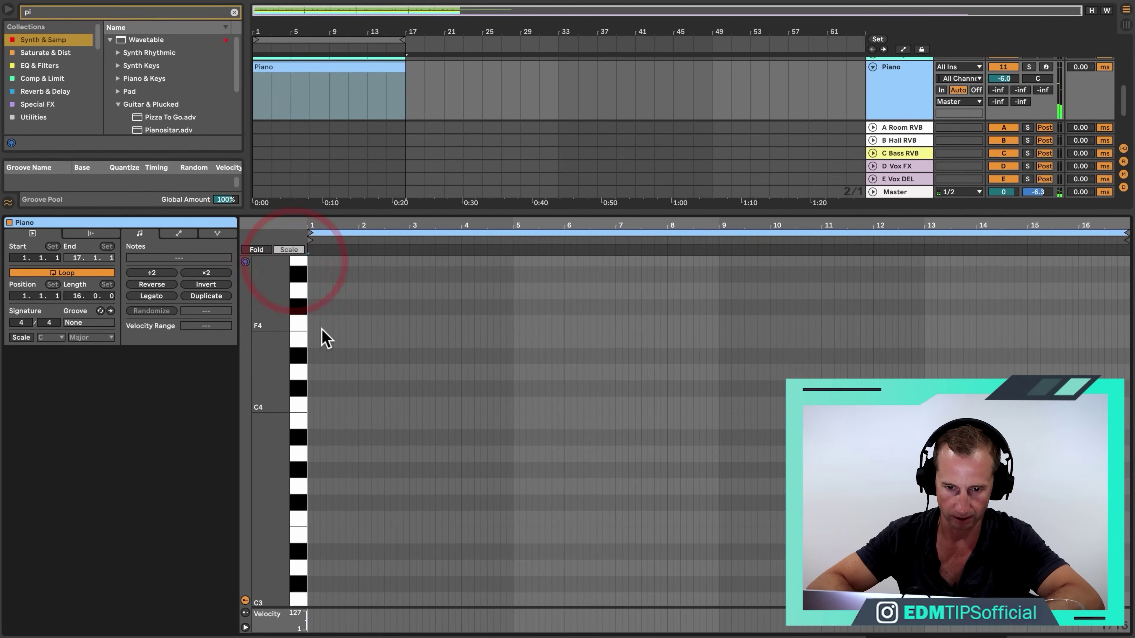
{"action": "left_click", "coordinate": [295, 342]}
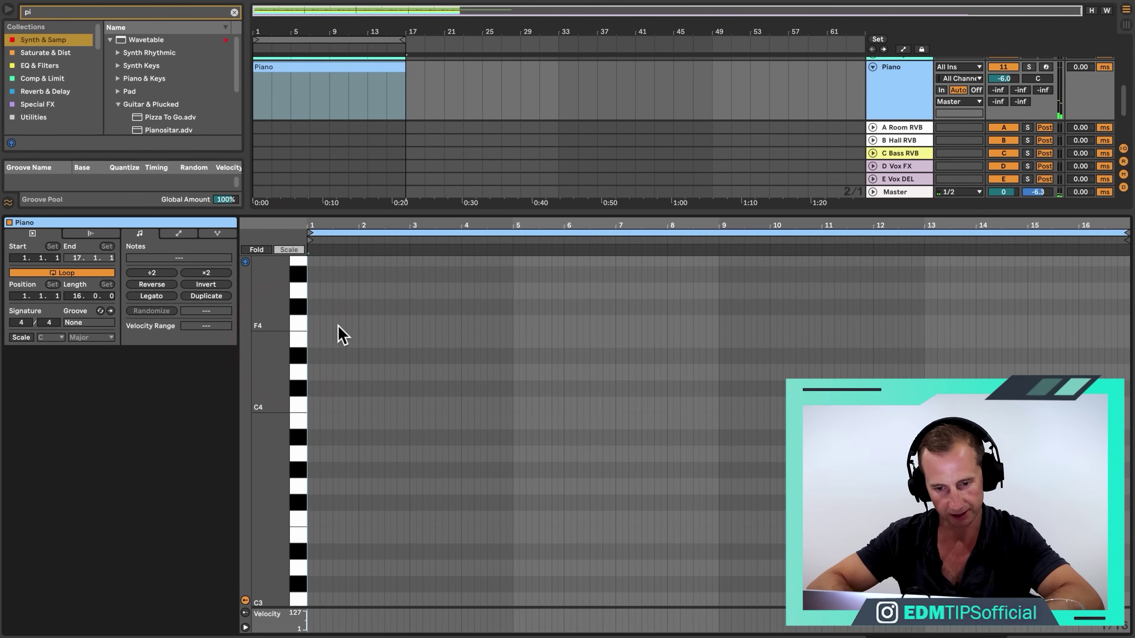
{"action": "key", "text": "space"}
{"action": "key", "text": "space"}
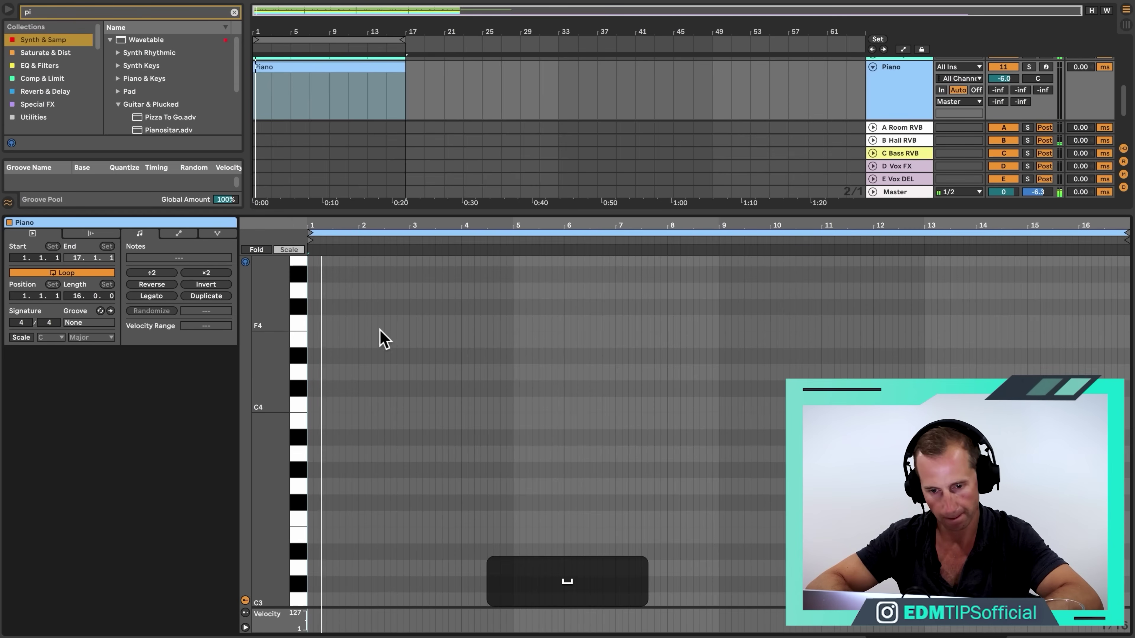
Step: Add a short G4 note just after beat 2 of bar 1, at 1.2.3, in the Piano clip
{"action": "double_click", "coordinate": [334, 342]}
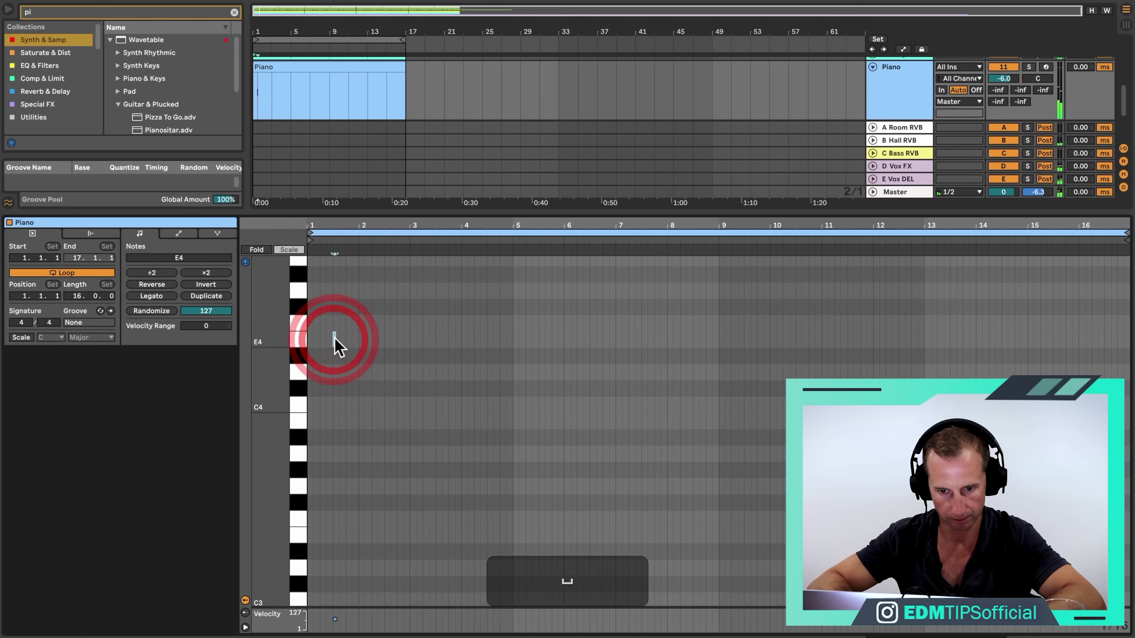
{"action": "key", "text": "Up"}
{"action": "key", "text": "Up"}
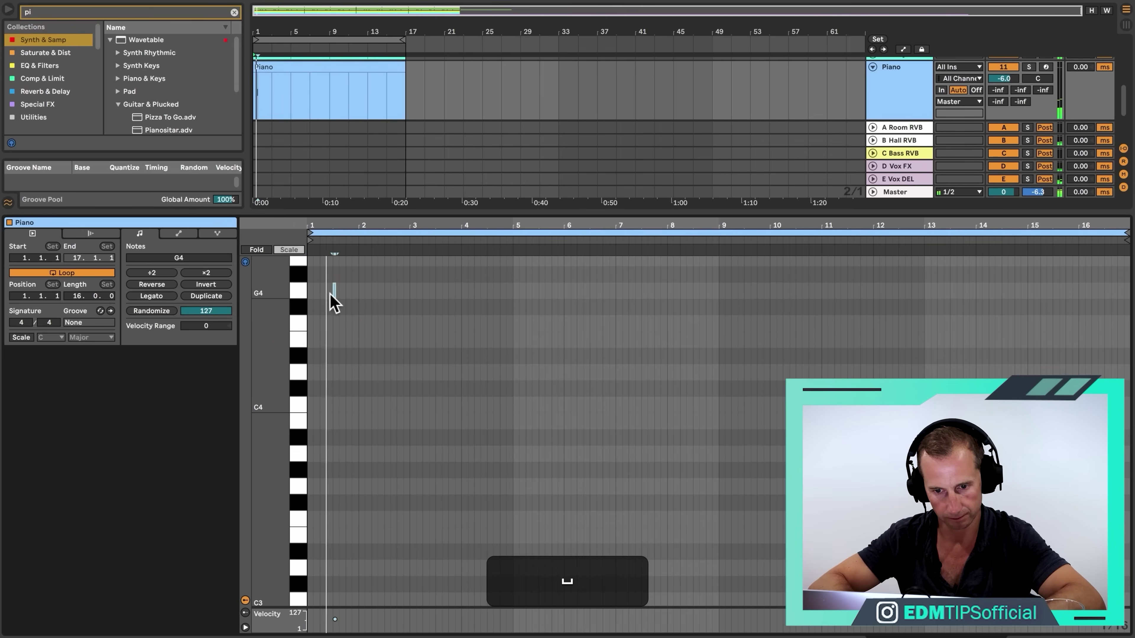
{"action": "left_click_drag", "start_coordinate": [317, 226], "coordinate": [316, 253]}
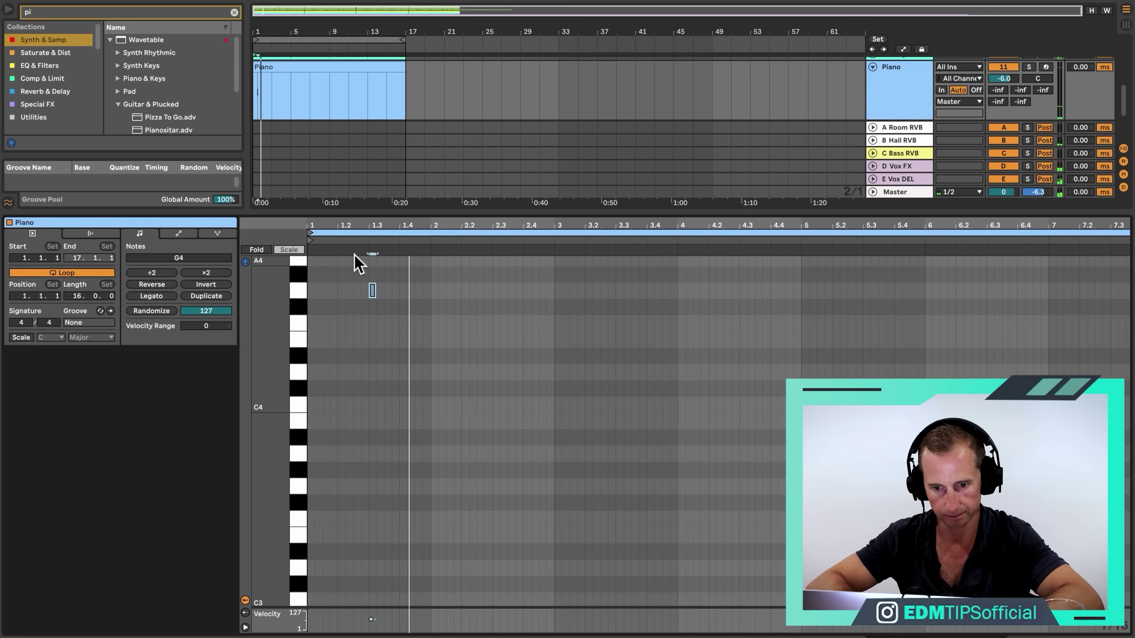
{"action": "key", "text": "Left"}
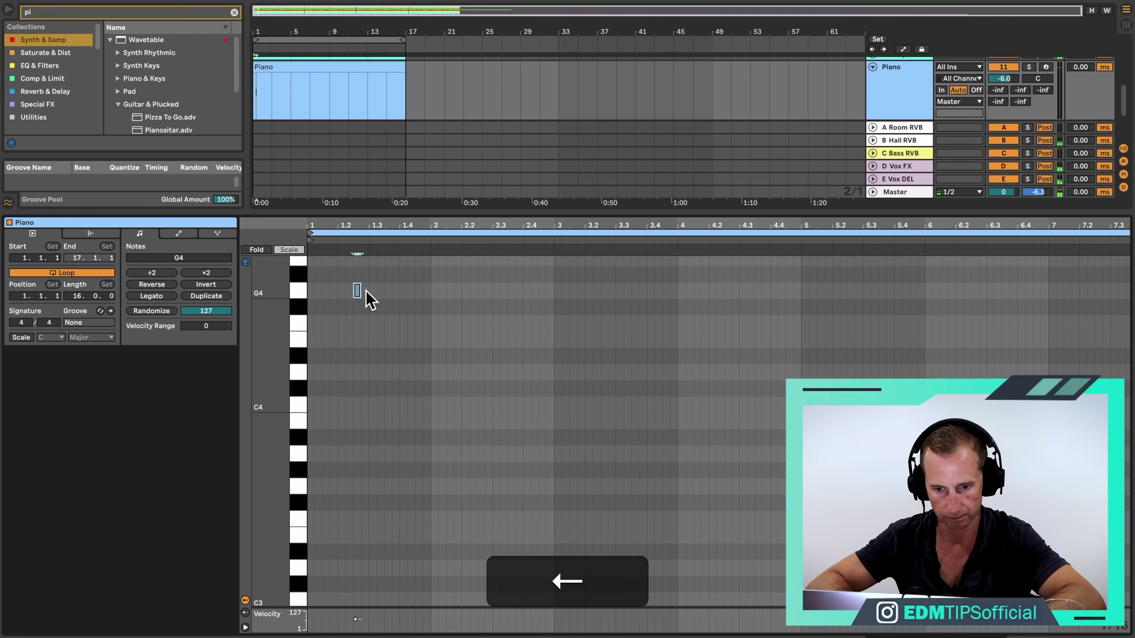
Step: Add a short E4 note at 1.3.3 and a short B4 note at 1.4.3 after the G4 note
{"action": "key", "text": "Down"}
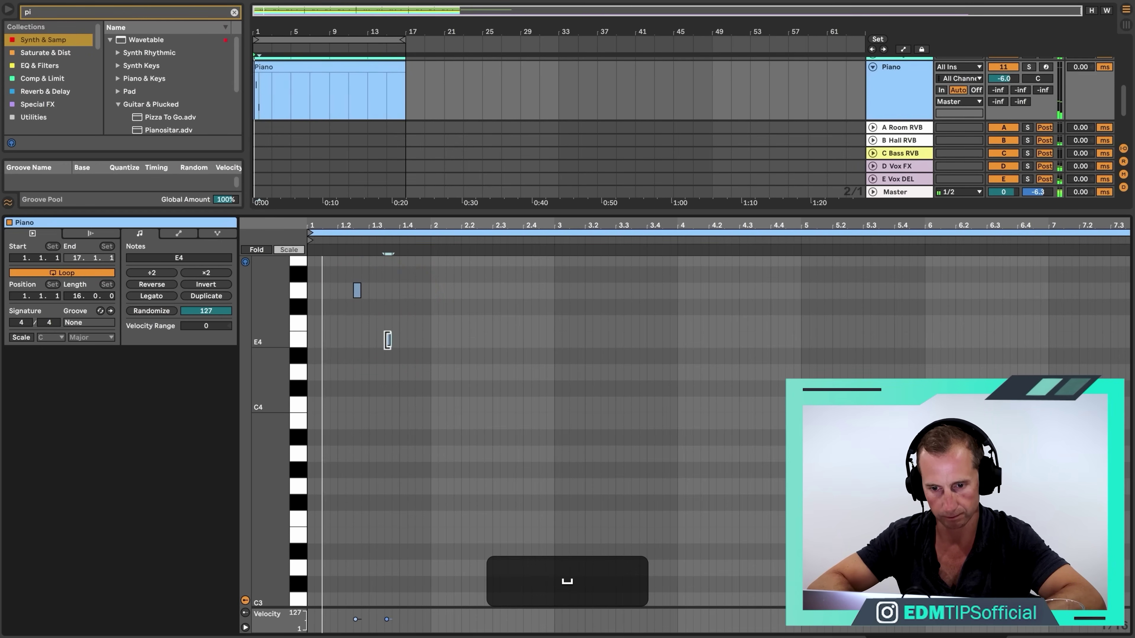
{"action": "key", "text": "Up"}
{"action": "key", "text": "Up"}
{"action": "key", "text": "Up"}
{"action": "key", "text": "Up"}
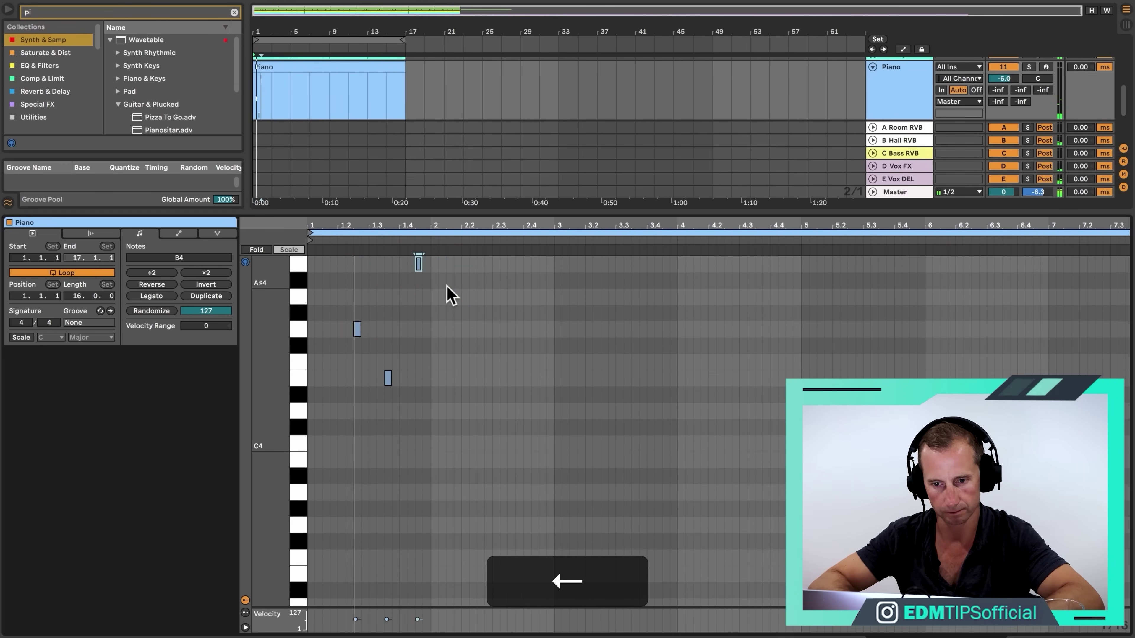
{"action": "key", "text": "space"}
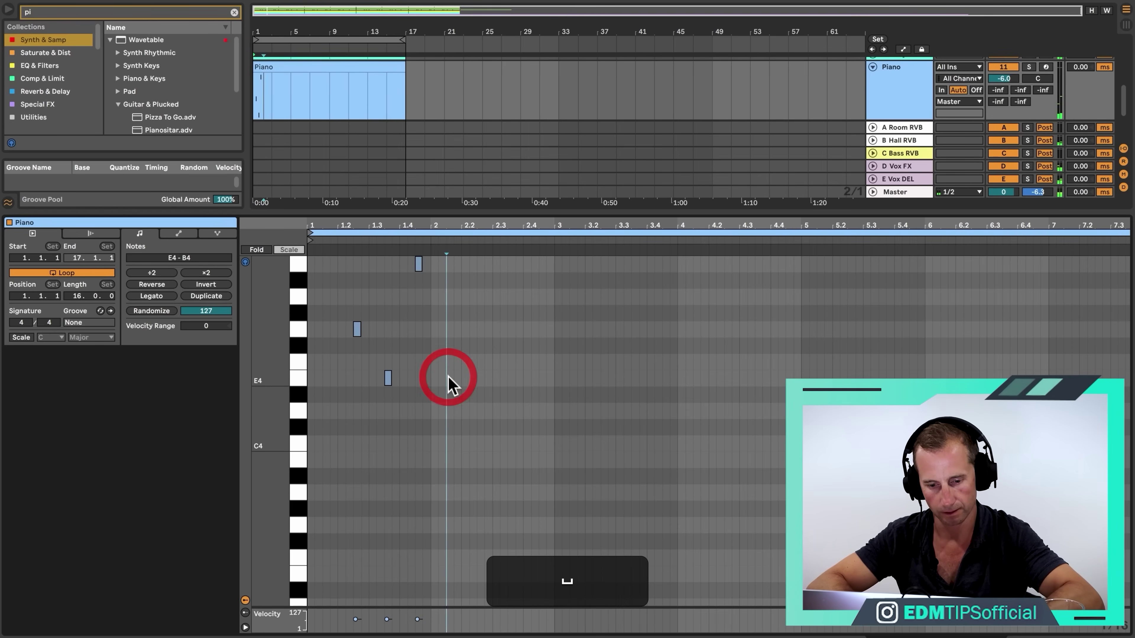
Step: Lengthen all three piano notes together to about two bars each and play them back
{"action": "key", "text": "super+a"}
{"action": "left_click_drag", "start_coordinate": [392, 379], "coordinate": [648, 384]}
{"action": "key", "text": "space"}
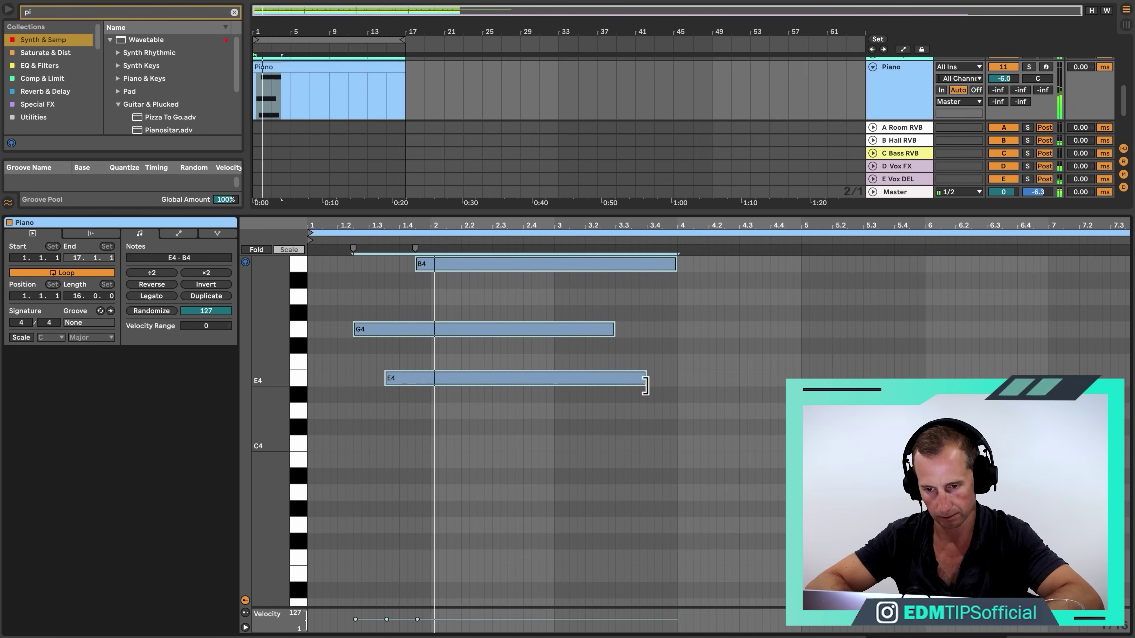
{"action": "key", "text": "space"}
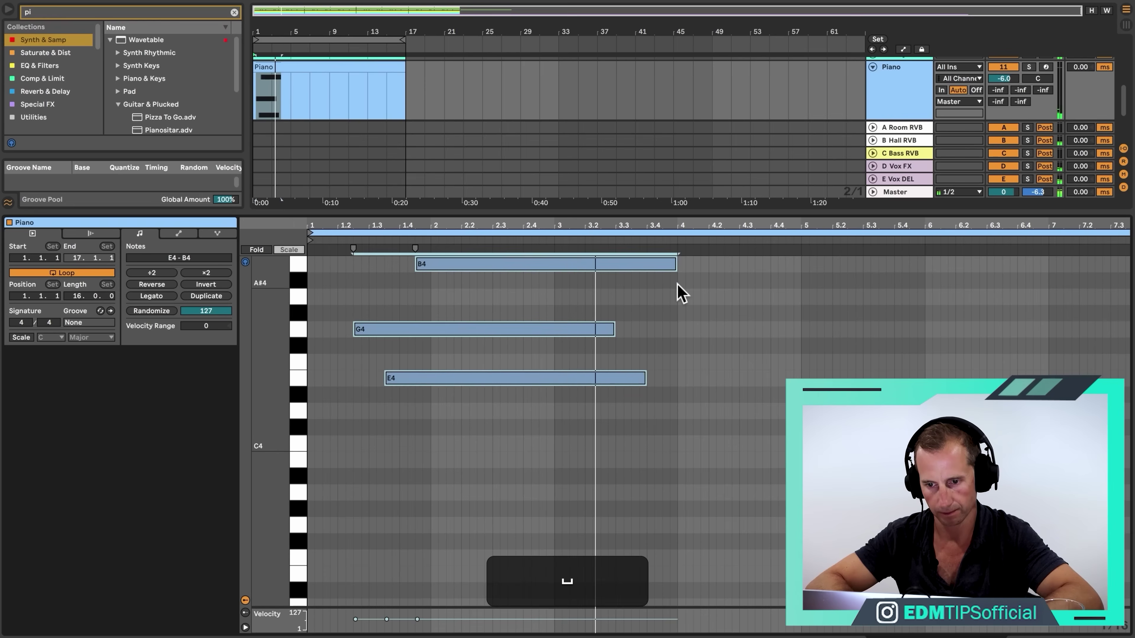
Step: Shorten the B4 note to end around 3.2.3, add a C5 note about one bar long from there, and play back
{"action": "left_click", "coordinate": [678, 286]}
{"action": "left_click_drag", "start_coordinate": [674, 318], "coordinate": [645, 320]}
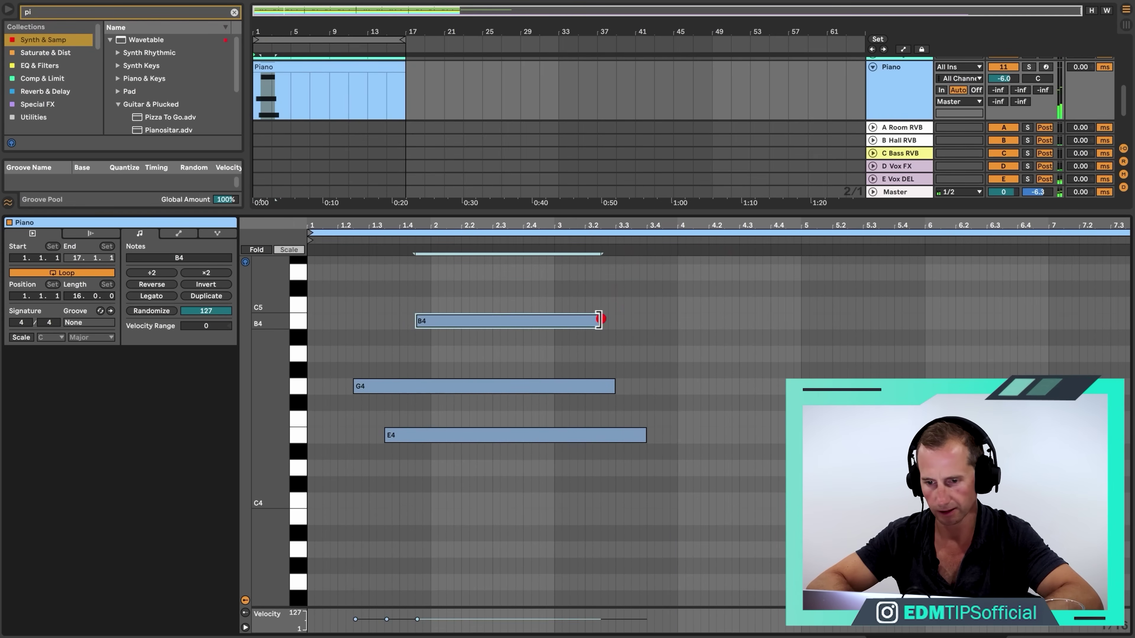
{"action": "double_click", "coordinate": [601, 286]}
{"action": "key", "text": "Up"}
{"action": "key", "text": "Up"}
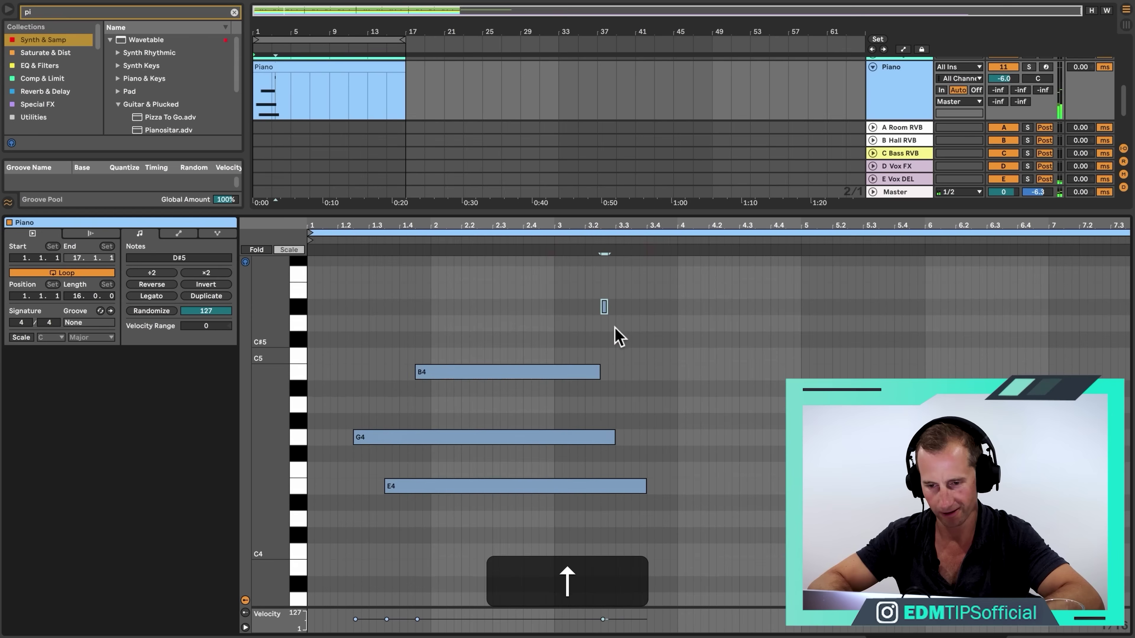
{"action": "key", "text": "Down"}
{"action": "key", "text": "Down"}
{"action": "left_click_drag", "start_coordinate": [602, 333], "coordinate": [711, 331]}
{"action": "left_click", "coordinate": [645, 331]}
{"action": "key", "text": "space"}
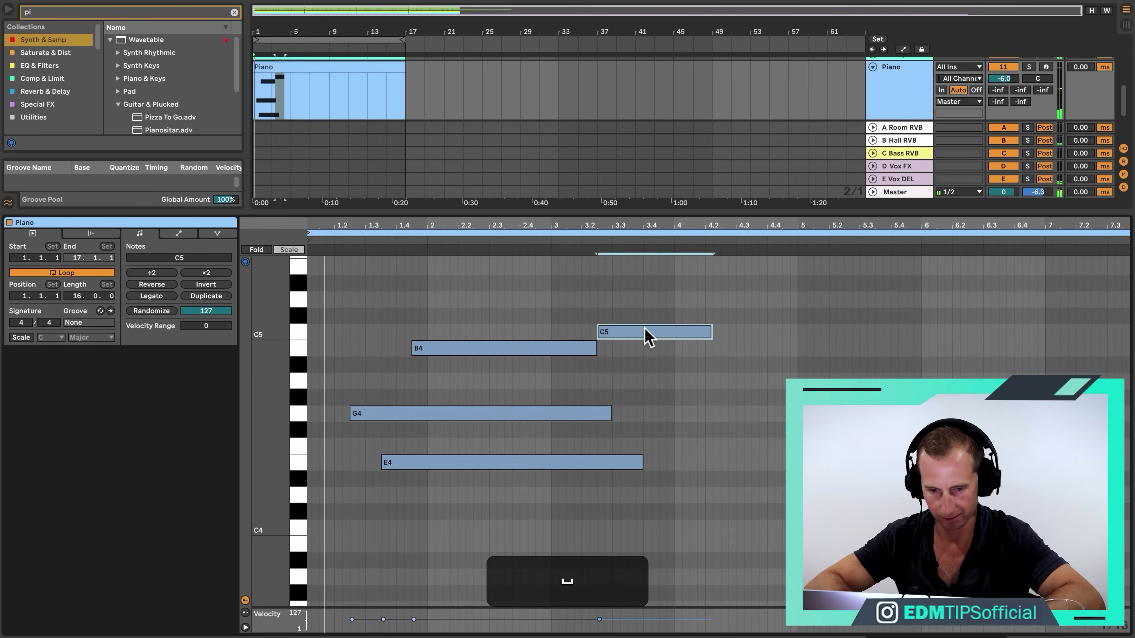
{"action": "left_click", "coordinate": [659, 374]}
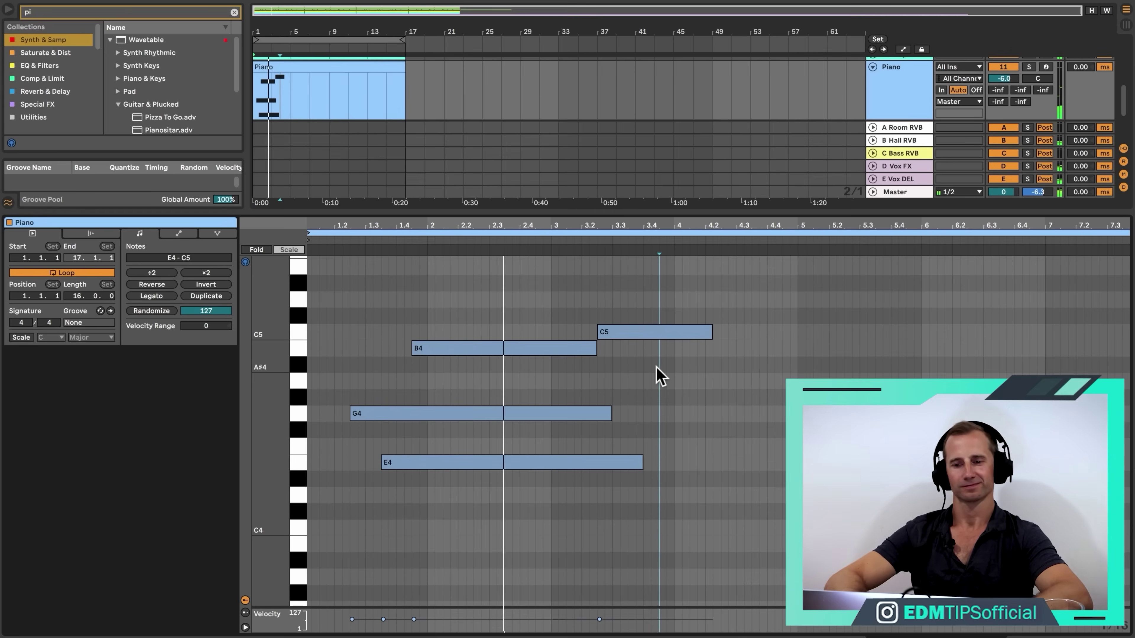
{"action": "key", "text": "space"}
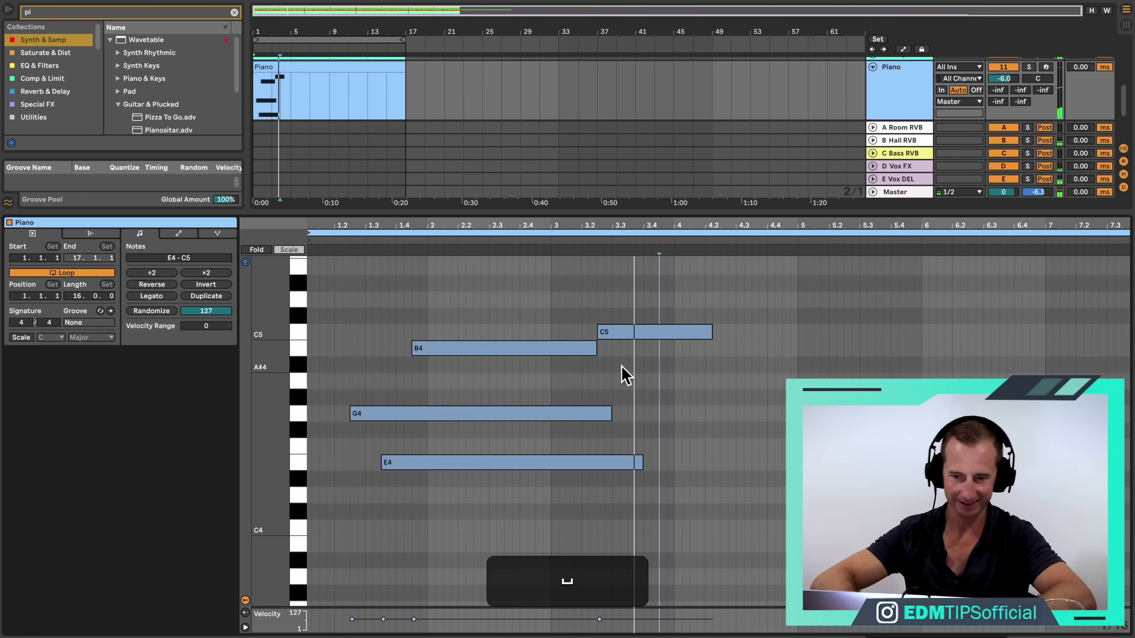
Step: Copy the B4 note to start at 3.3.3 and copy the E4 note up to G4, starting at 3.4.3
{"action": "left_click_drag", "start_coordinate": [510, 347], "coordinate": [752, 347]}
{"action": "left_click", "coordinate": [562, 242]}
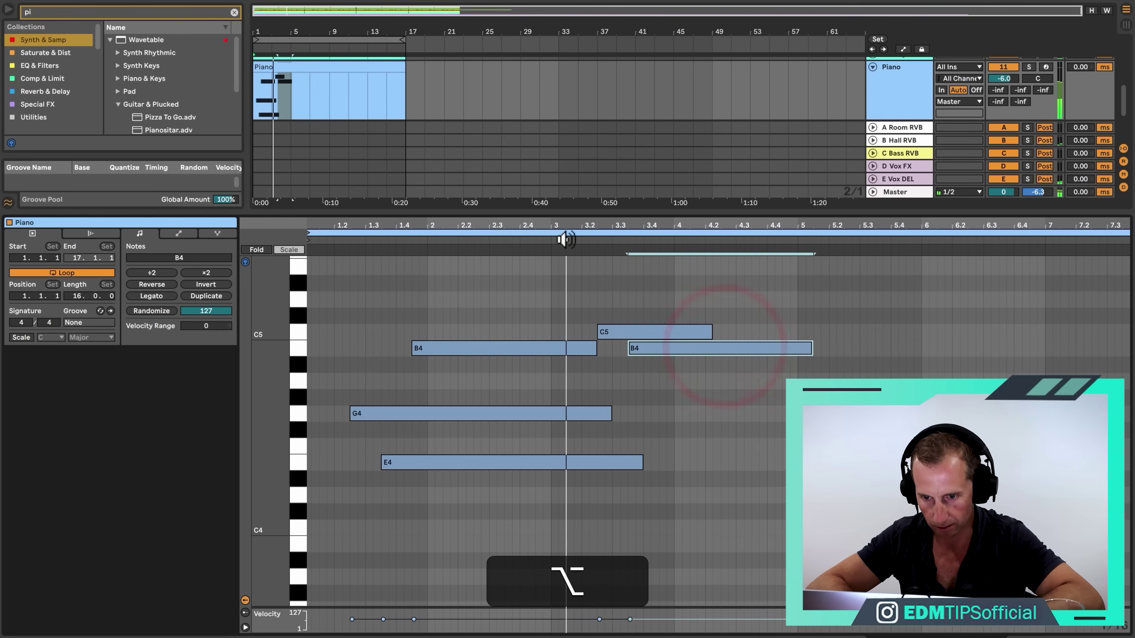
{"action": "key", "text": "space"}
{"action": "left_click_drag", "start_coordinate": [578, 465], "coordinate": [853, 416]}
{"action": "key", "text": "alt+shift+Tab"}
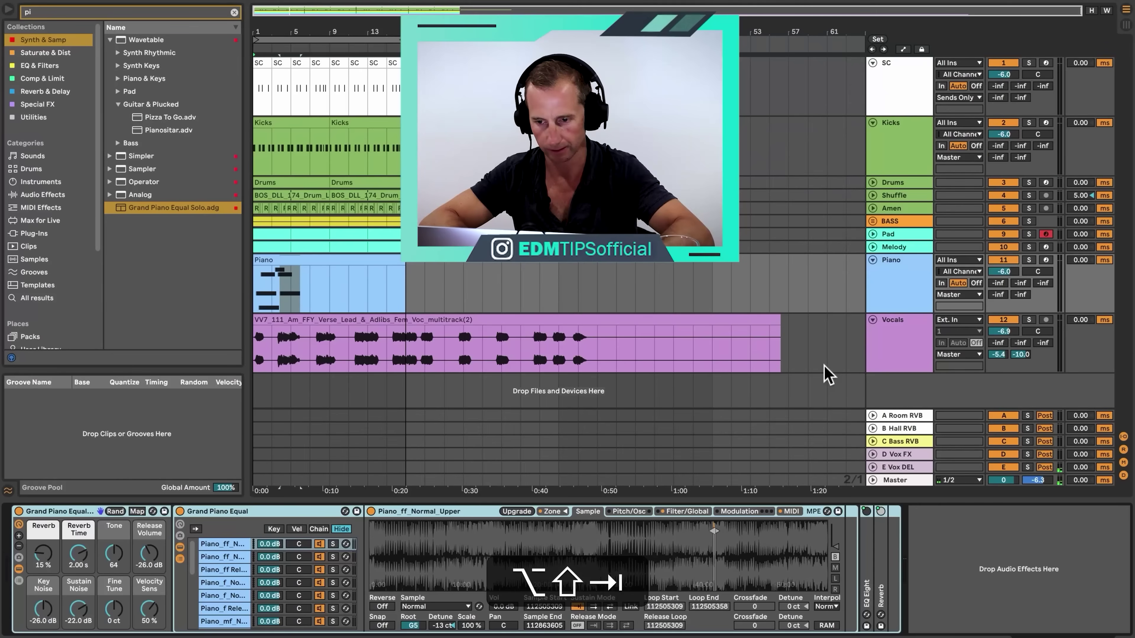
Step: Duplicate the first four bars of the Piano clip three times to fill the track up to bar 17
{"action": "key", "text": "space"}
{"action": "left_click", "coordinate": [306, 280]}
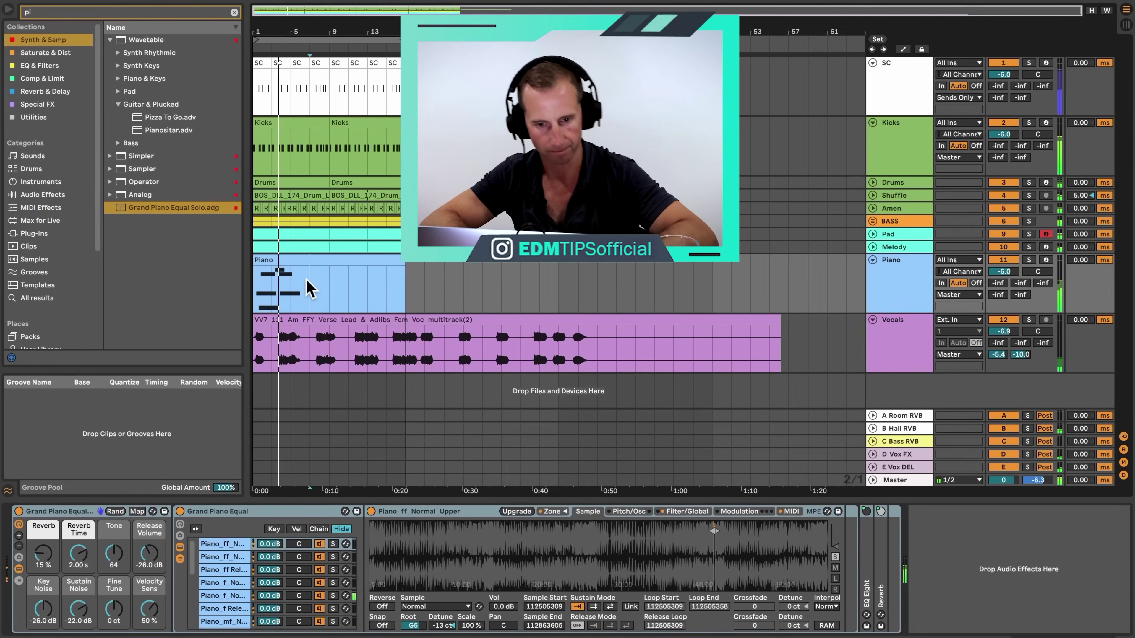
{"action": "left_click_drag", "start_coordinate": [288, 280], "coordinate": [243, 284]}
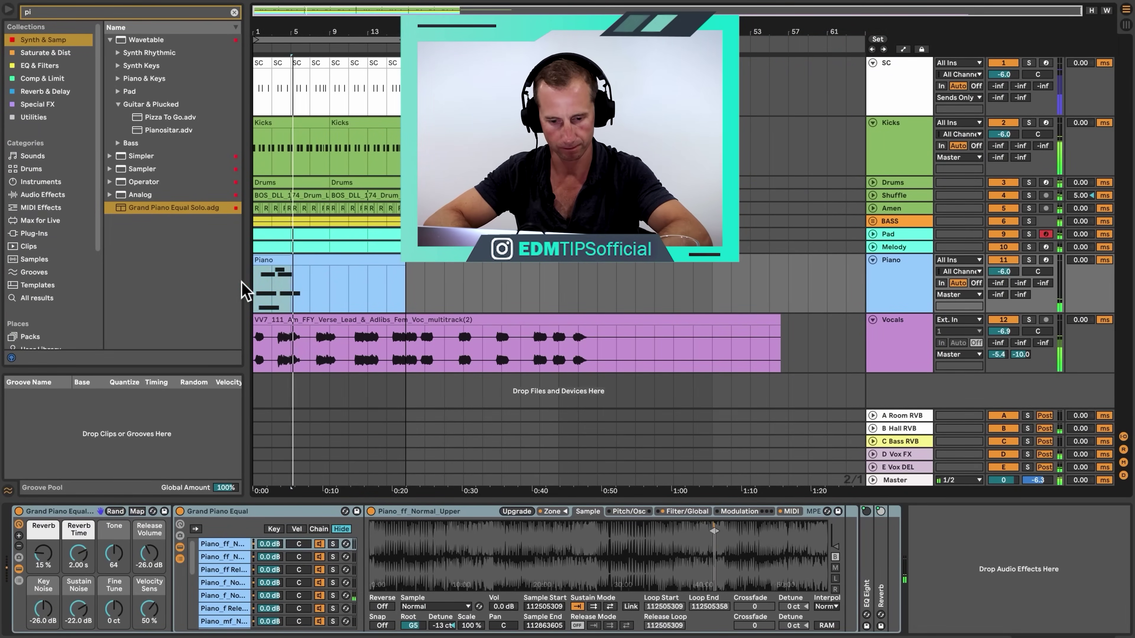
{"action": "key", "text": "super+d"}
{"action": "key", "text": "super+d"}
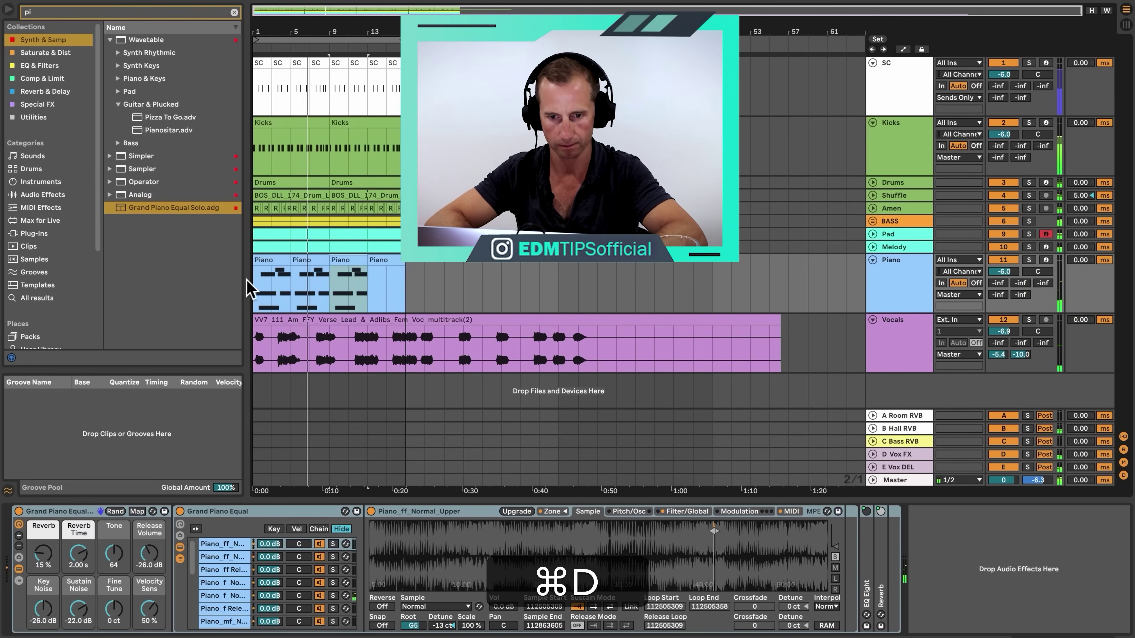
{"action": "key", "text": "super+d"}
Step: In the second Piano clip, move the C5 note down to F#4 and the later B4 note down to G4
{"action": "double_click", "coordinate": [316, 261]}
{"action": "key", "text": "space"}
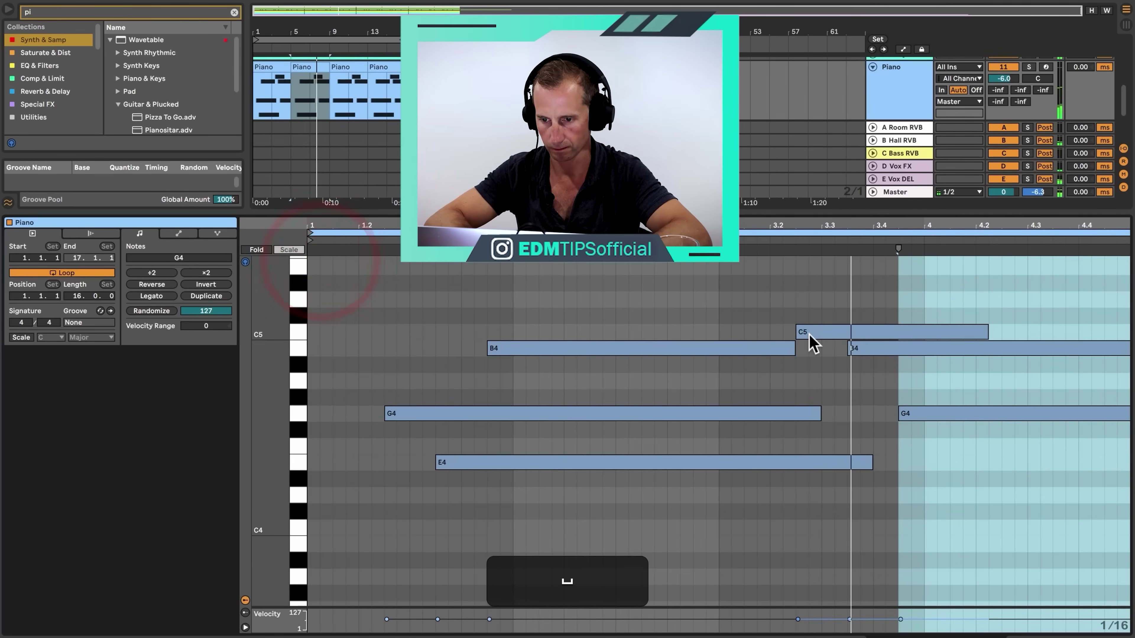
{"action": "left_click_drag", "start_coordinate": [808, 335], "coordinate": [806, 426]}
{"action": "left_click_drag", "start_coordinate": [875, 353], "coordinate": [872, 413]}
Step: Add an E4 note at 3.4.3 in the second Piano clip and extend it to about the end of bar 4
{"action": "double_click", "coordinate": [892, 463]}
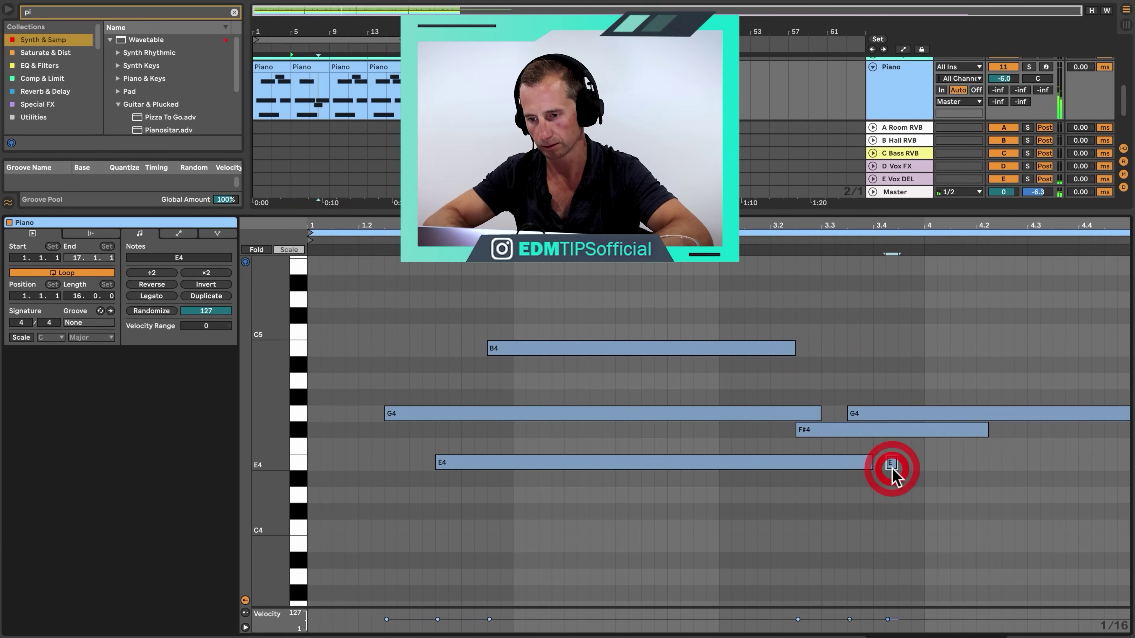
{"action": "key", "text": "Right"}
{"action": "key", "text": "Right"}
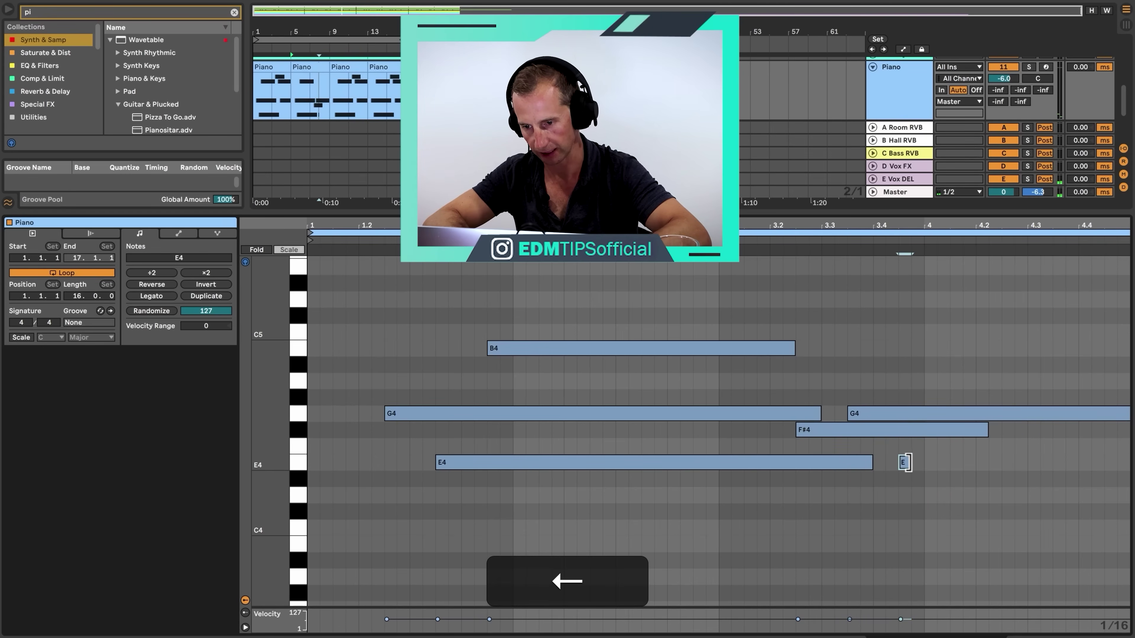
{"action": "left_click_drag", "start_coordinate": [906, 463], "coordinate": [1127, 457]}
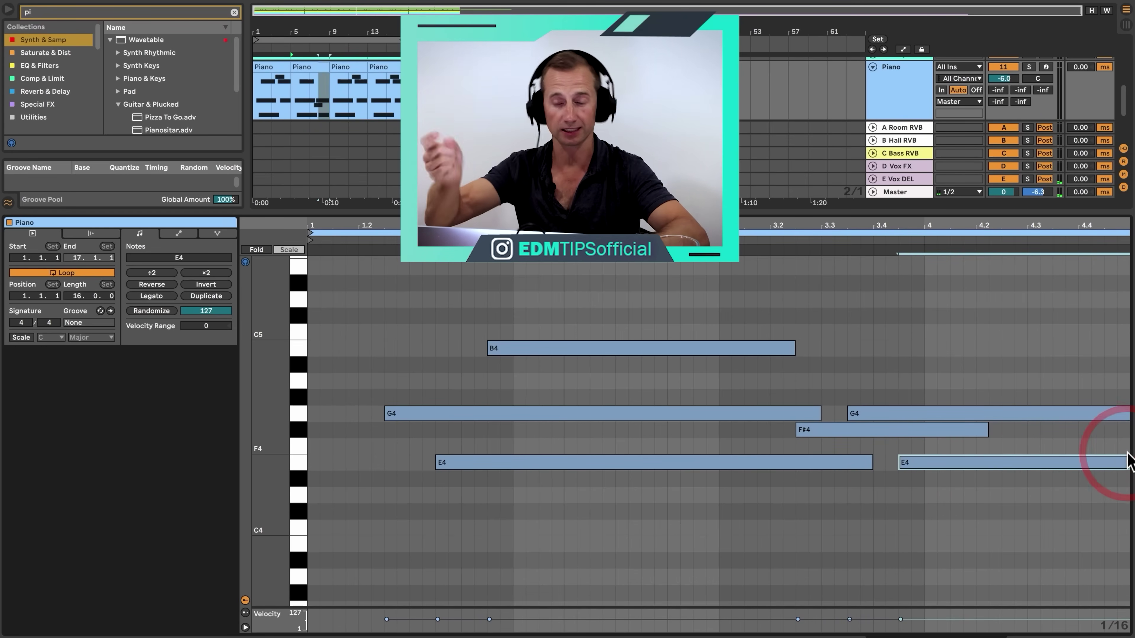
Step: Loop the arrangement over the first two Piano clips, bars 1 to 9, and play the section back
{"action": "key", "text": "shift+Tab"}
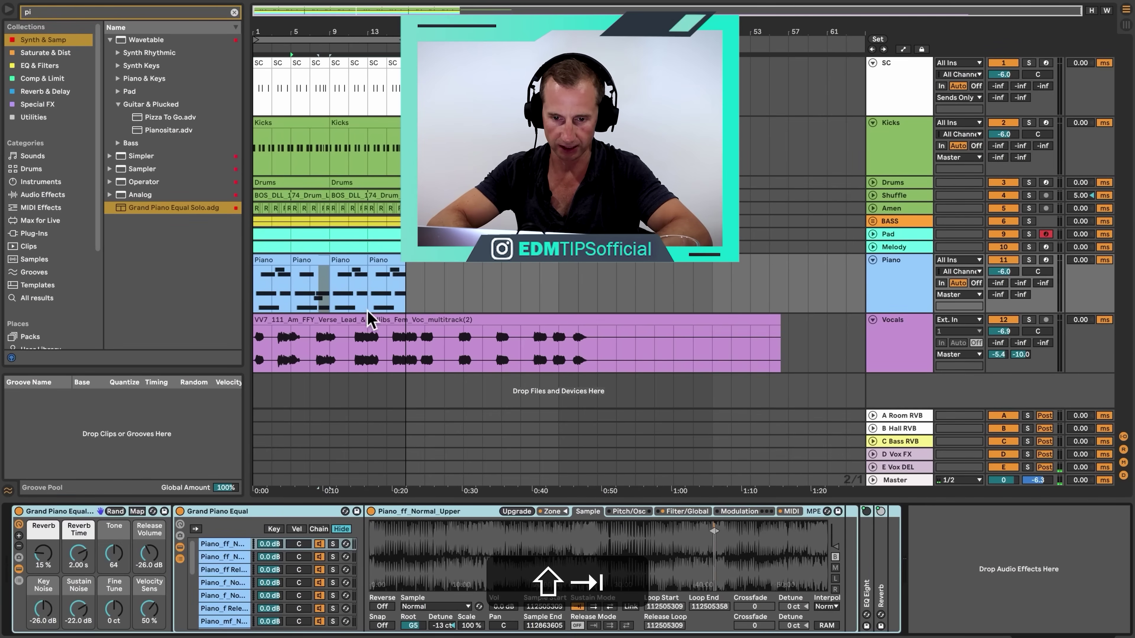
{"action": "left_click", "coordinate": [244, 286]}
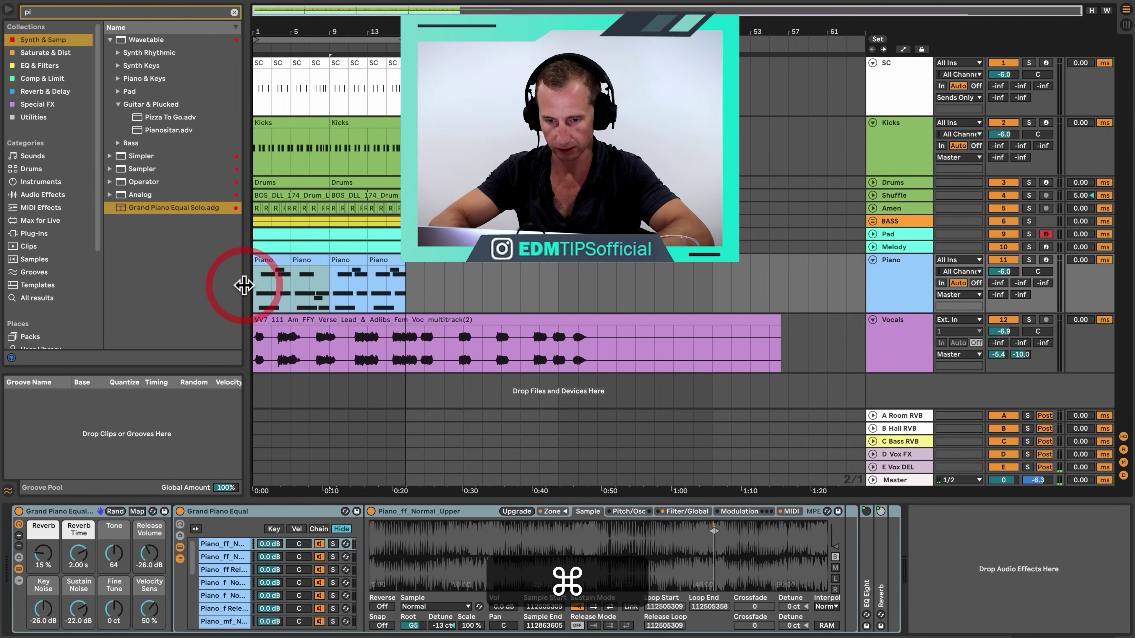
{"action": "key", "text": "super+l"}
{"action": "key", "text": "space"}
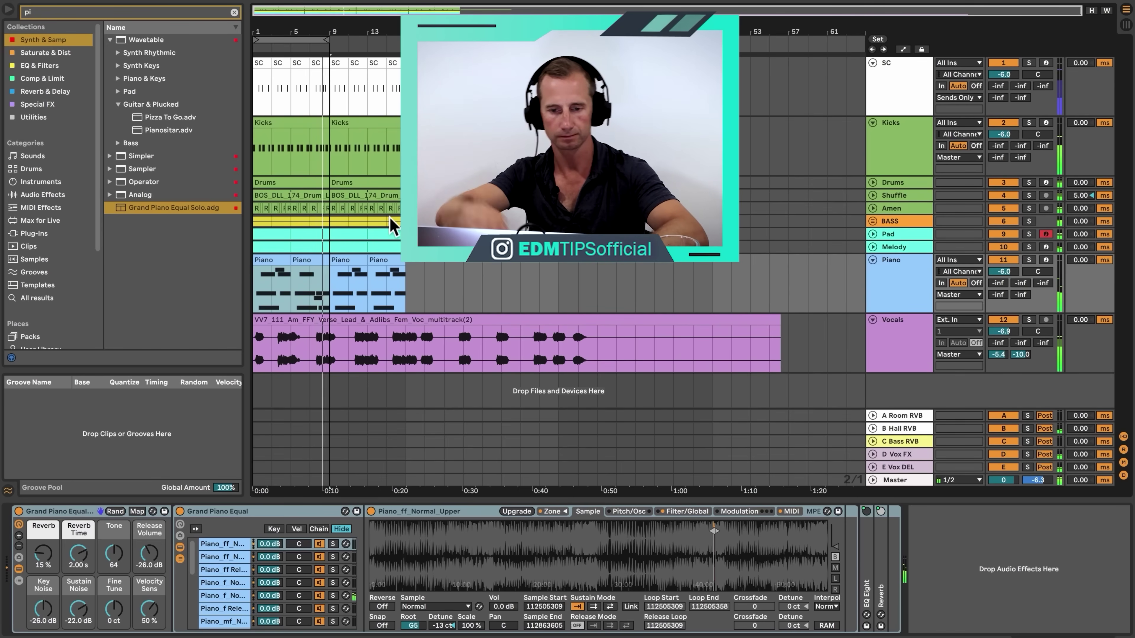
{"action": "left_click", "coordinate": [311, 255]}
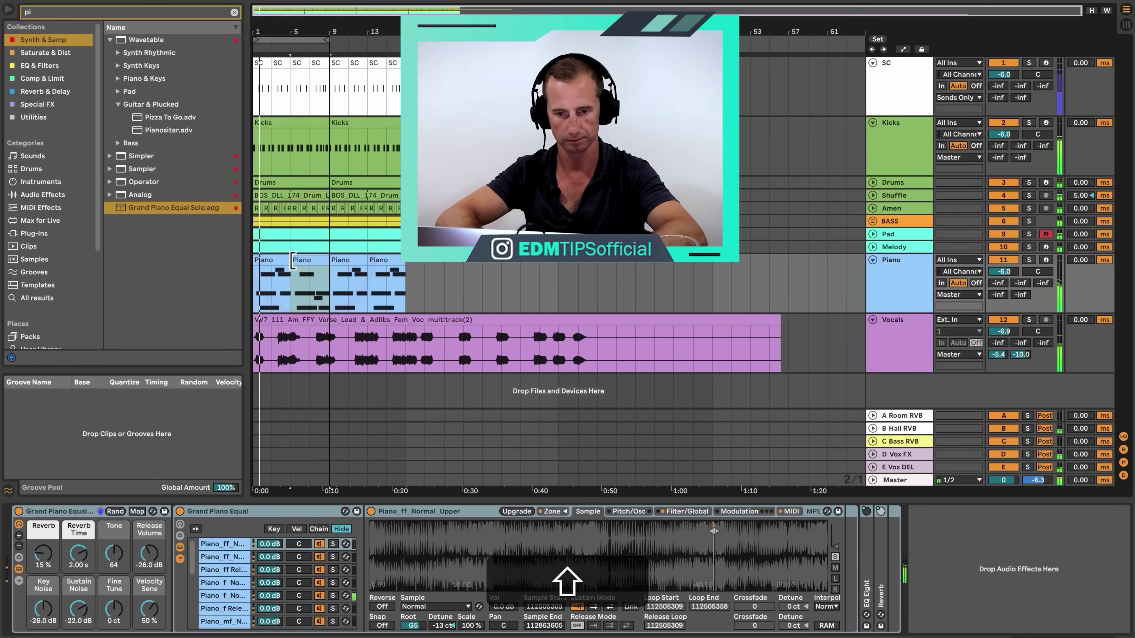
{"action": "left_click", "coordinate": [280, 262], "text": "shift"}
Step: Set the Piano track volume to -6.3 dB and solo the track
{"action": "left_click", "coordinate": [887, 286]}
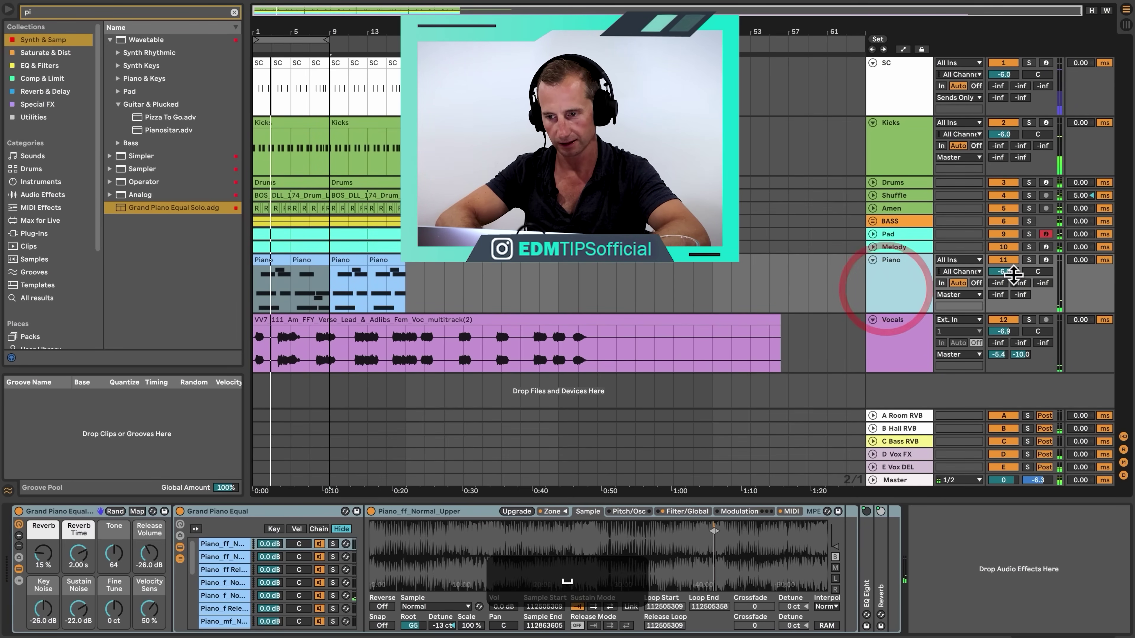
{"action": "left_click", "coordinate": [1043, 259]}
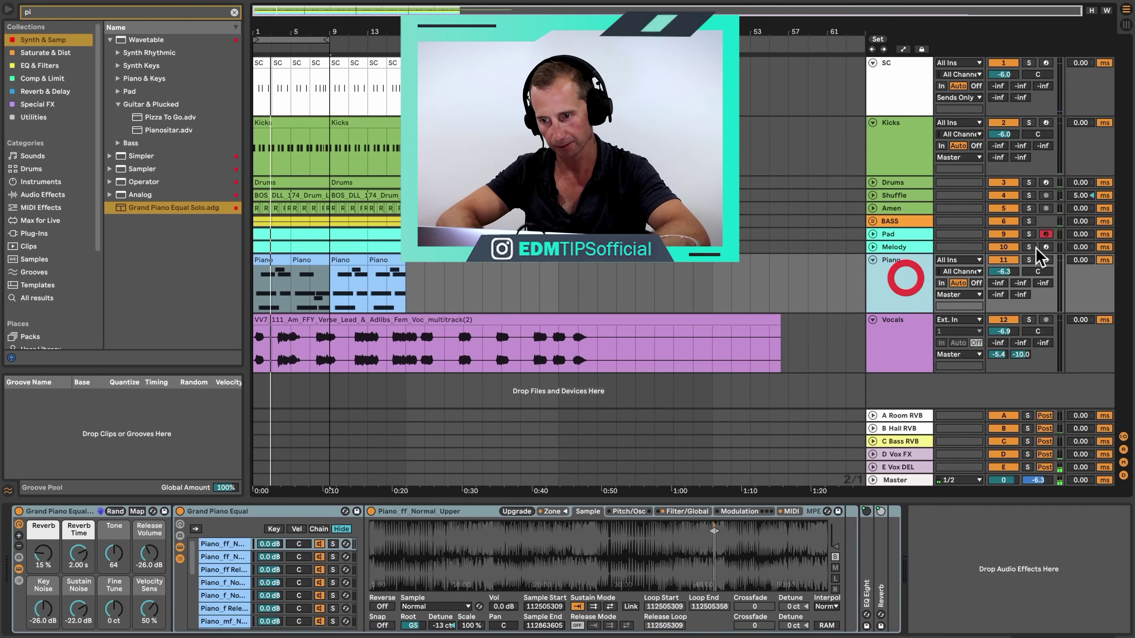
{"action": "left_click", "coordinate": [1028, 260]}
Step: Check the Hall RVB return's devices and set the Piano track's send to B Hall RVB to -2.0 dB during playback
{"action": "key", "text": "Tab"}
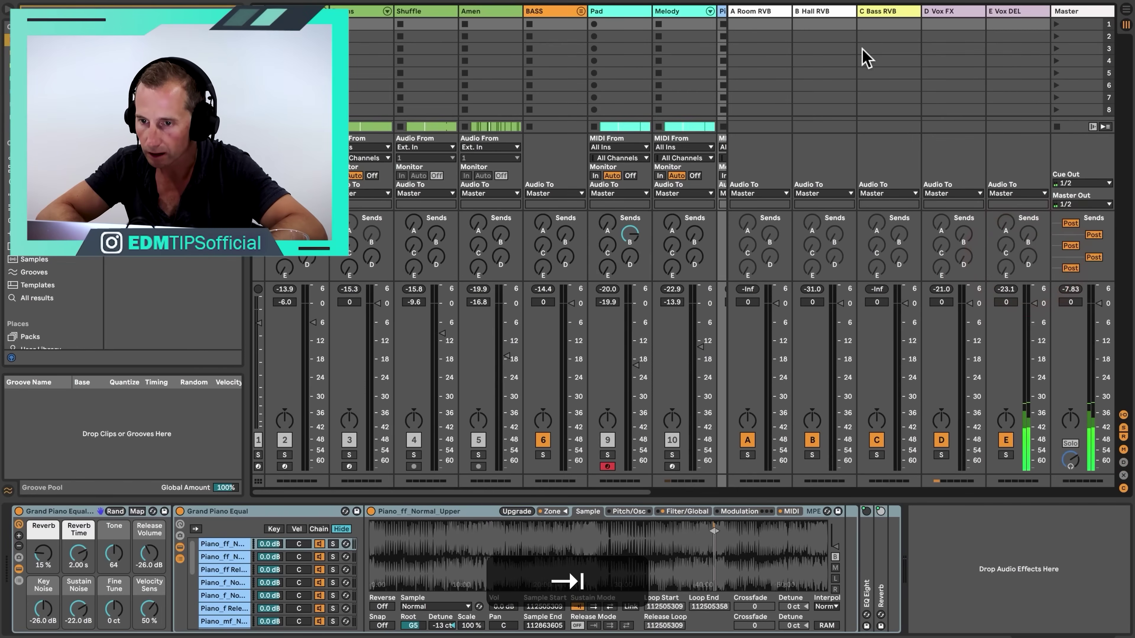
{"action": "left_click", "coordinate": [813, 15]}
{"action": "key", "text": "Tab"}
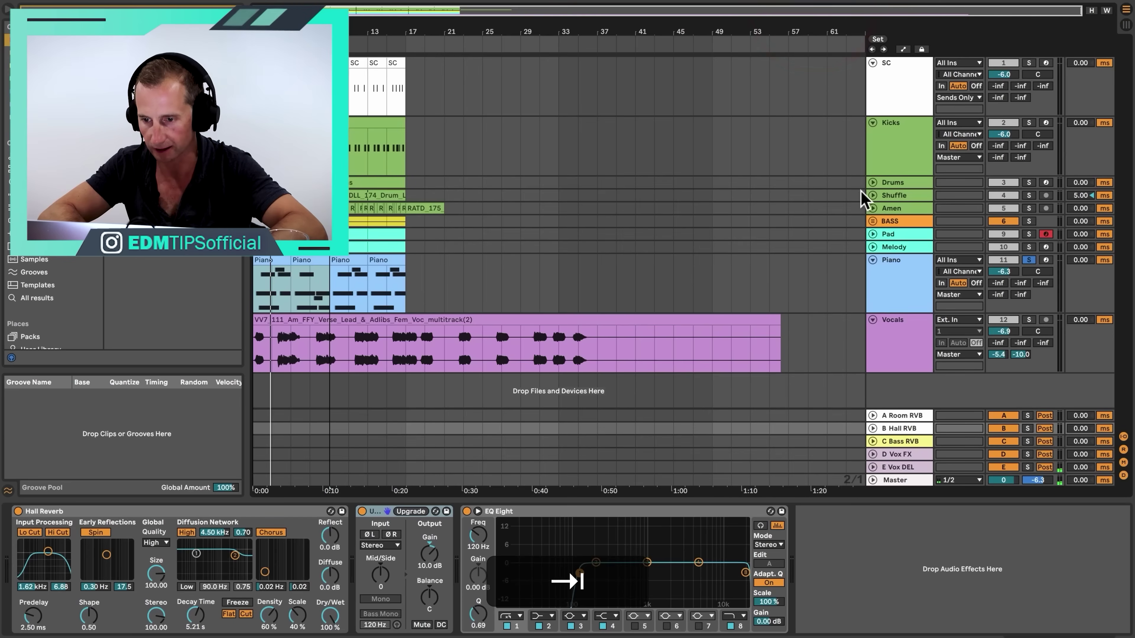
{"action": "left_click", "coordinate": [875, 279]}
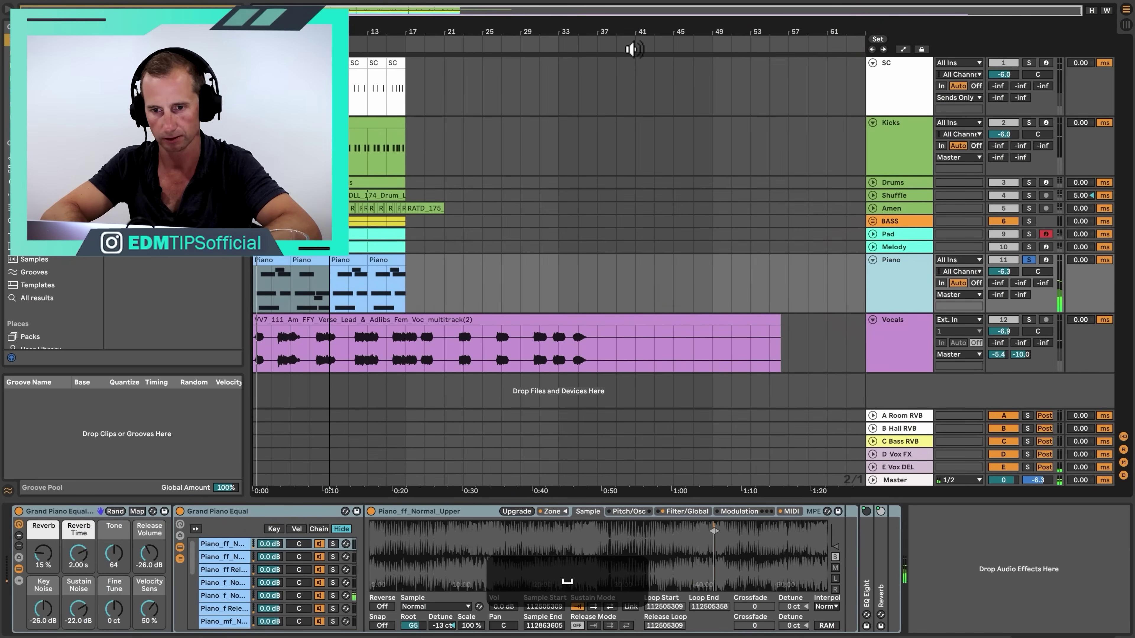
{"action": "left_click", "coordinate": [467, 6]}
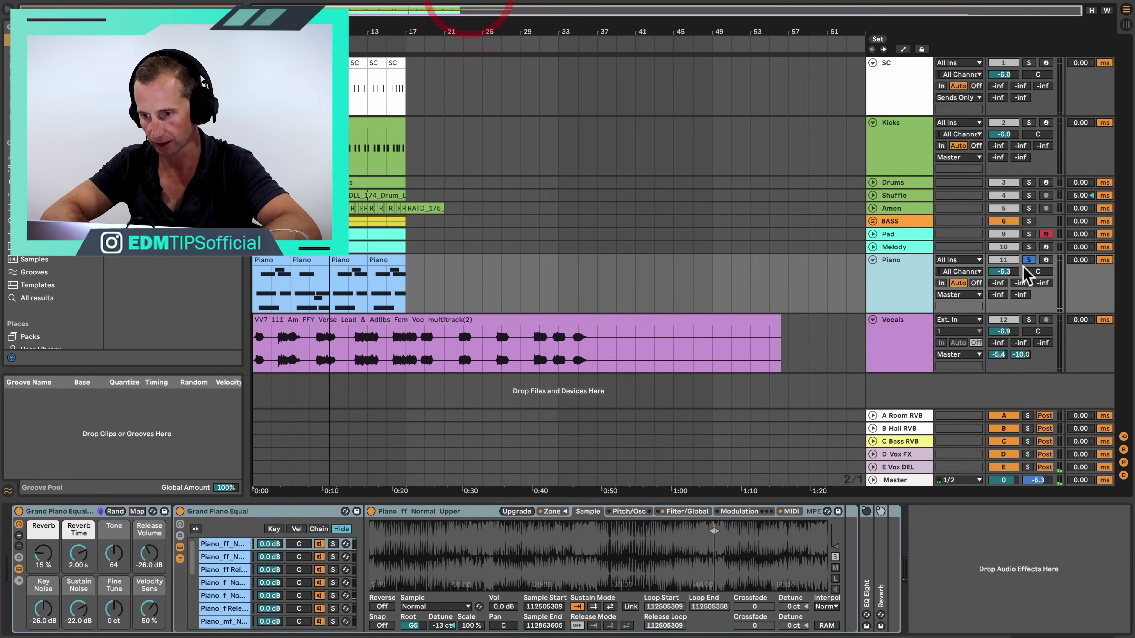
{"action": "key", "text": "space"}
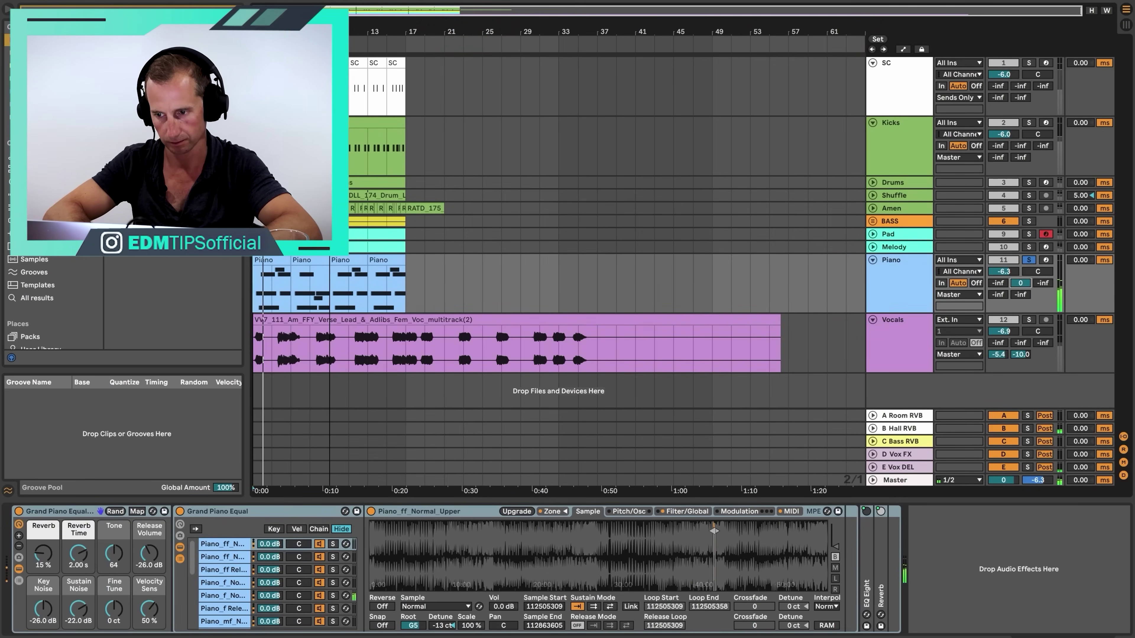
{"action": "mouse_move", "coordinate": [1023, 286]}
{"action": "left_mouse_down"}
{"action": "mouse_move", "coordinate": [1023, 273]}
{"action": "mouse_move", "coordinate": [1025, 289]}
{"action": "left_mouse_up"}
Step: Add an EQ Eight at the end of the Piano device chain and cut the lows with a 306 Hz high-pass
{"action": "left_click", "coordinate": [882, 264]}
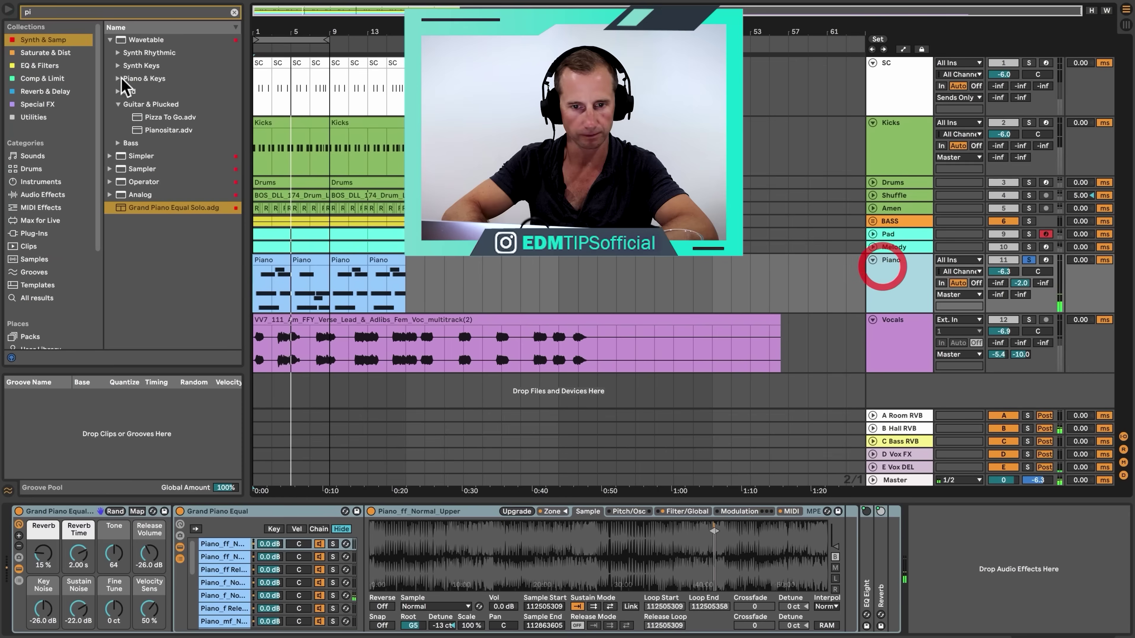
{"action": "left_click", "coordinate": [46, 65]}
{"action": "left_click_drag", "start_coordinate": [138, 39], "coordinate": [176, 67]}
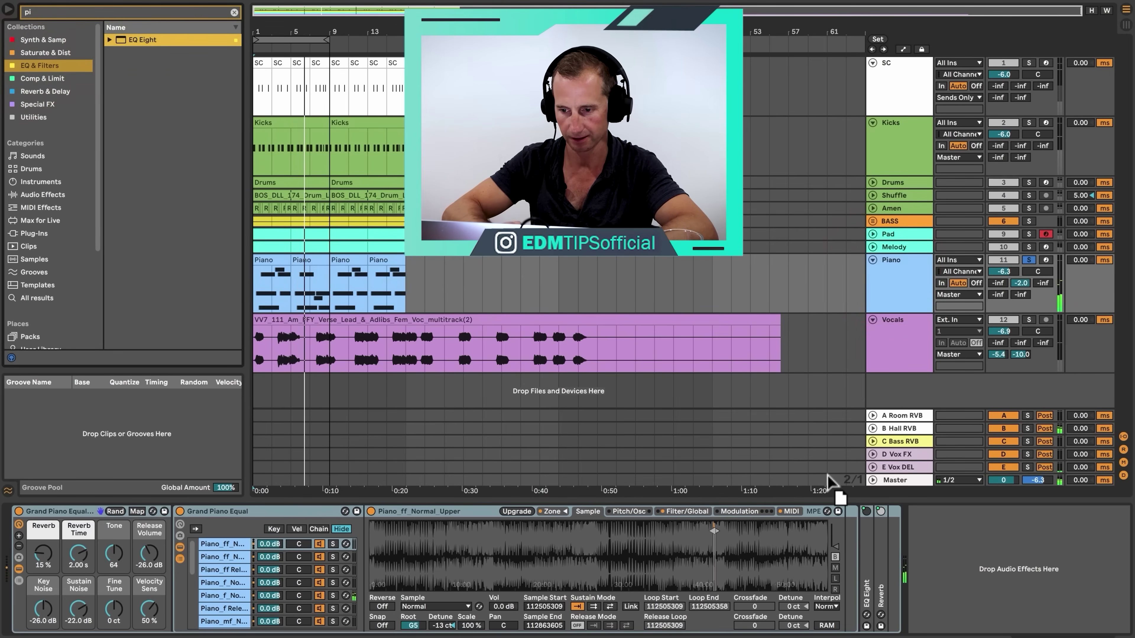
{"action": "left_click_drag", "start_coordinate": [827, 483], "coordinate": [1055, 573]}
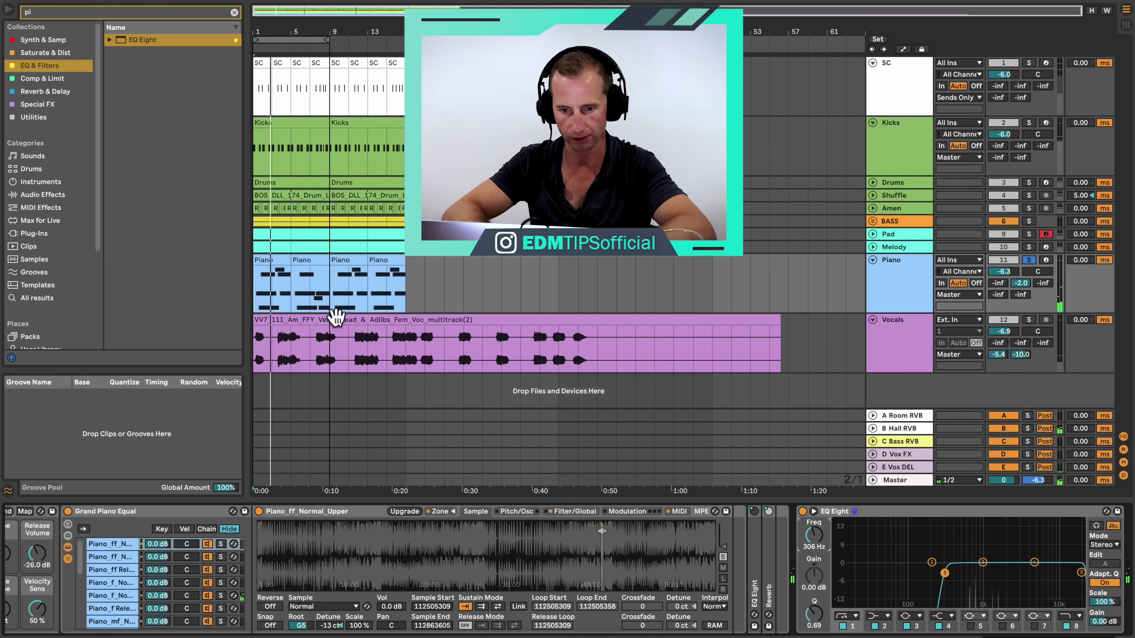
Step: Consolidate the first two Piano clips into a single eight-bar clip
{"action": "left_click", "coordinate": [278, 261]}
{"action": "left_click", "coordinate": [304, 258], "text": "shift"}
{"action": "key", "text": "super+shift+j"}
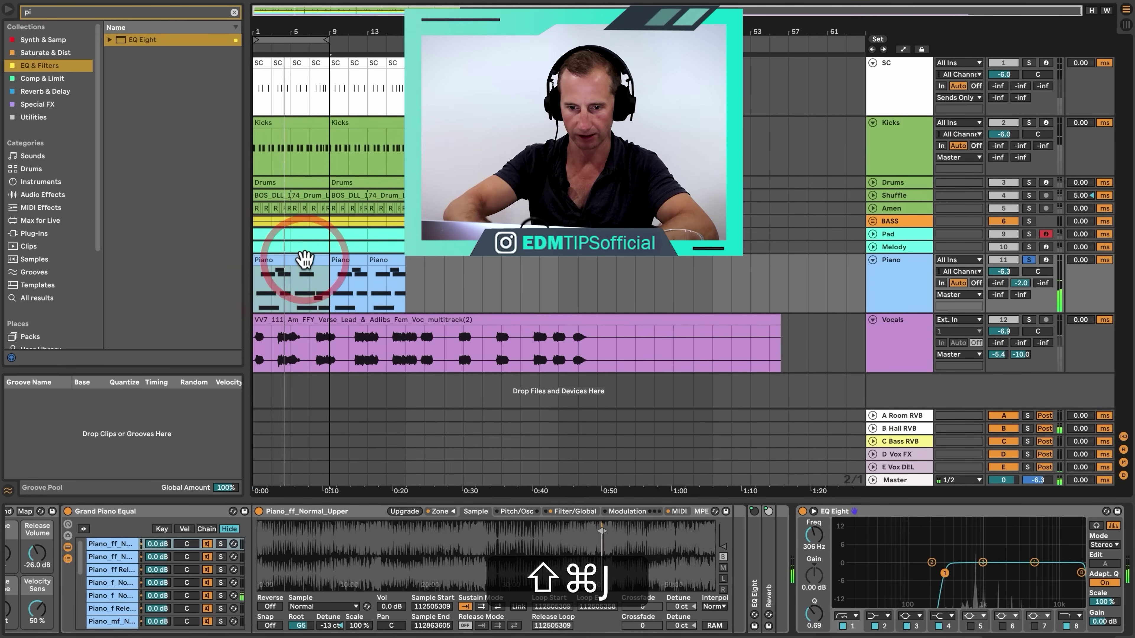
Step: Copy all notes of the consolidated Piano clip one octave up, giving a second layer from E5 to C6
{"action": "double_click", "coordinate": [304, 258]}
{"action": "key", "text": "super+a"}
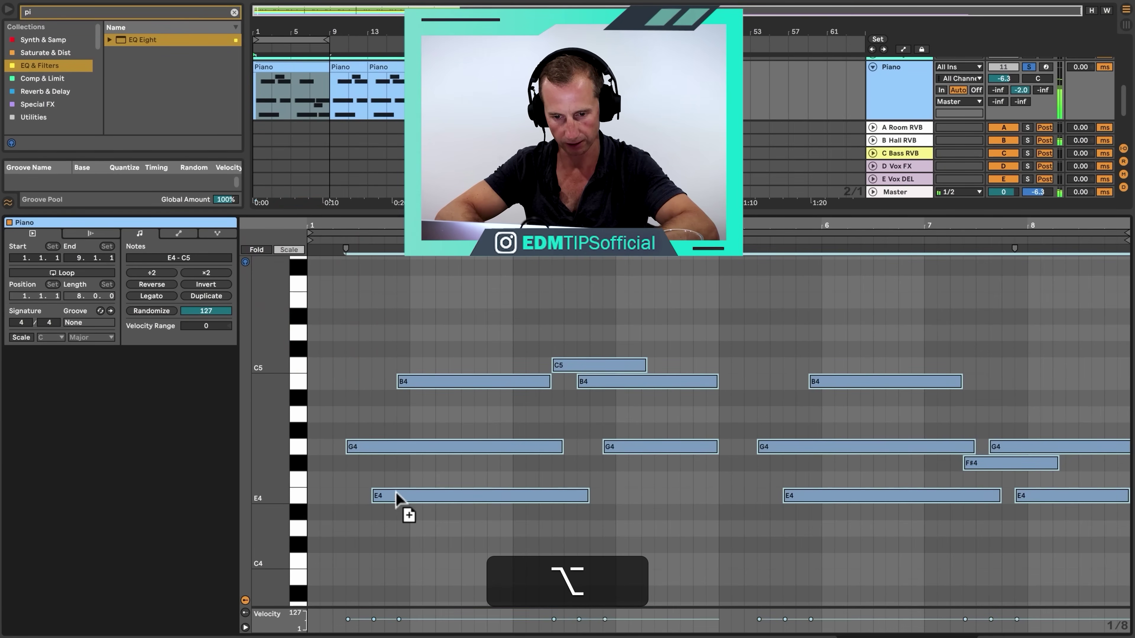
{"action": "left_click_drag", "start_coordinate": [395, 496], "coordinate": [394, 489]}
{"action": "key", "text": "alt+shift+Up"}
{"action": "key", "text": "Down"}
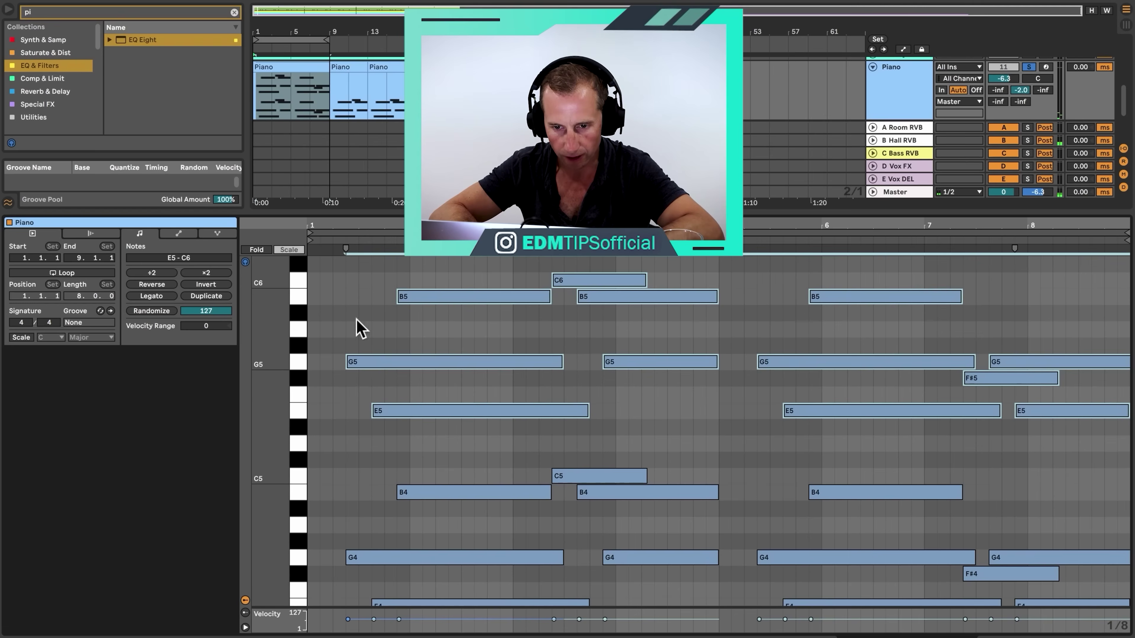
Step: Shift the selected octave-up Piano notes slightly later than the original notes, off the grid
{"action": "left_click_drag", "start_coordinate": [322, 227], "coordinate": [322, 277]}
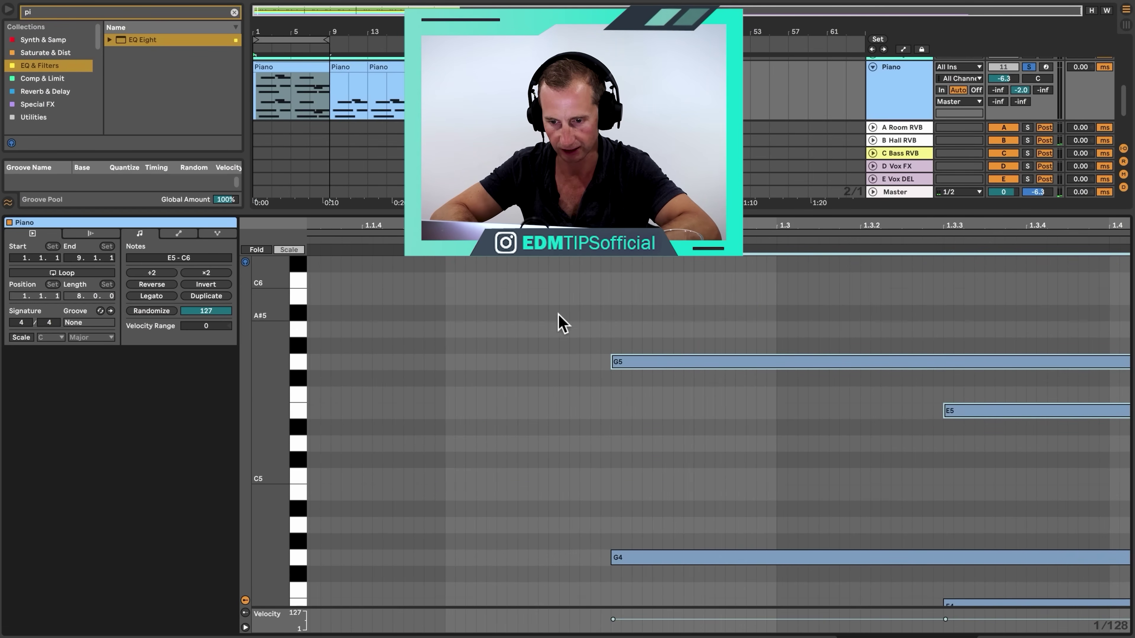
{"action": "key", "text": "super"}
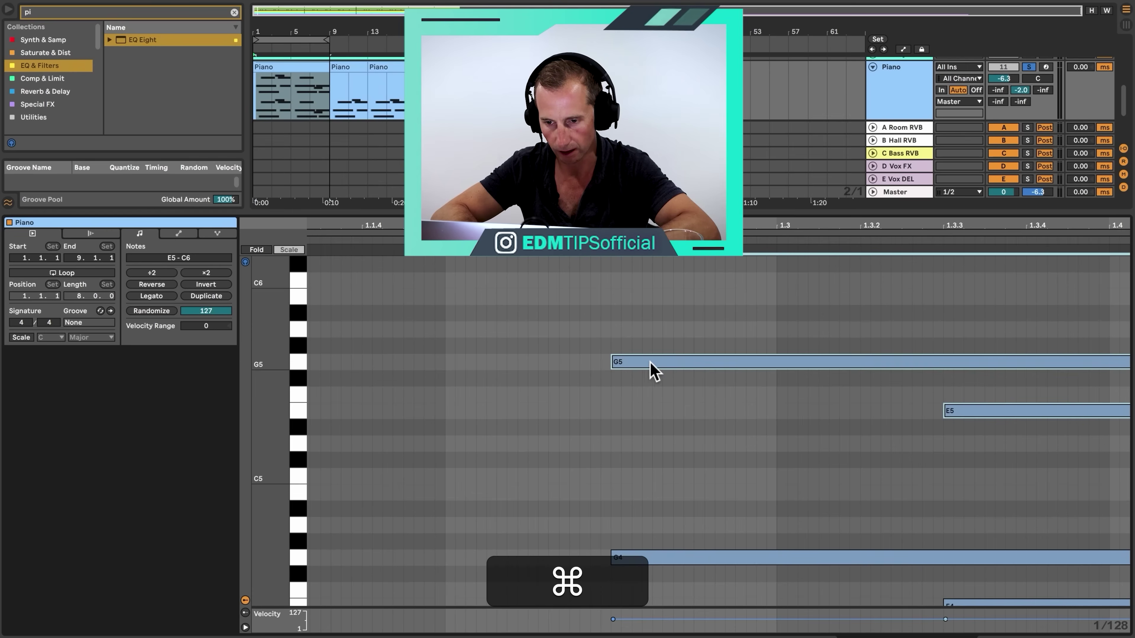
{"action": "left_click_drag", "start_coordinate": [652, 369], "coordinate": [658, 363]}
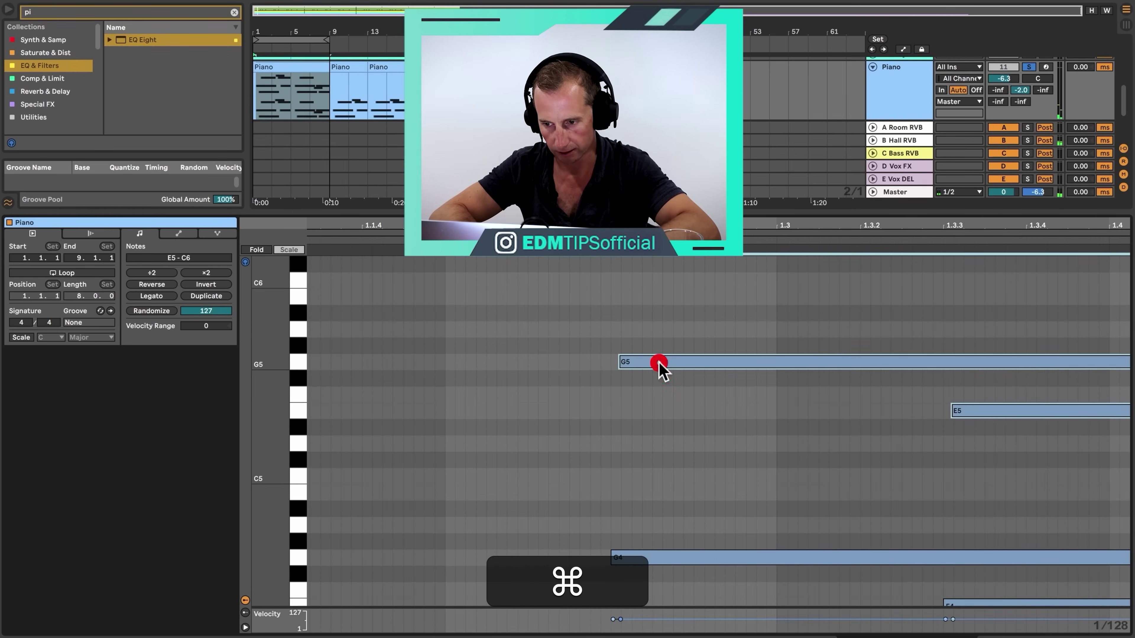
{"action": "left_click_drag", "start_coordinate": [810, 228], "coordinate": [810, 214]}
{"action": "left_click_drag", "start_coordinate": [364, 226], "coordinate": [364, 215]}
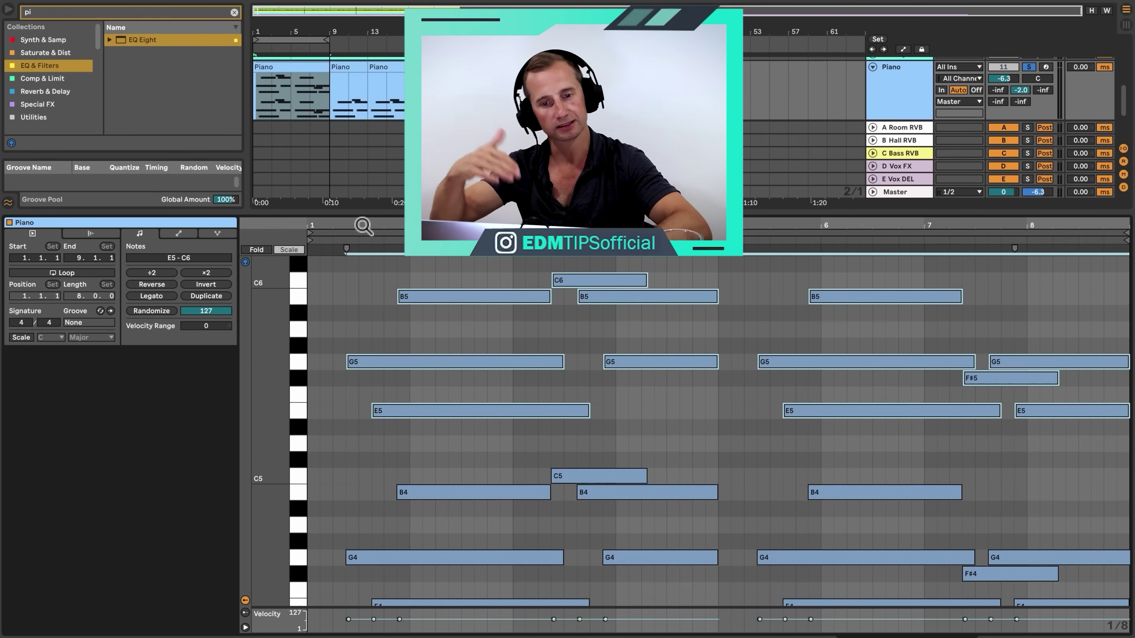
Step: Play back the Piano clip and nudge the octave-up notes a little further behind the lower notes
{"action": "key", "text": "space"}
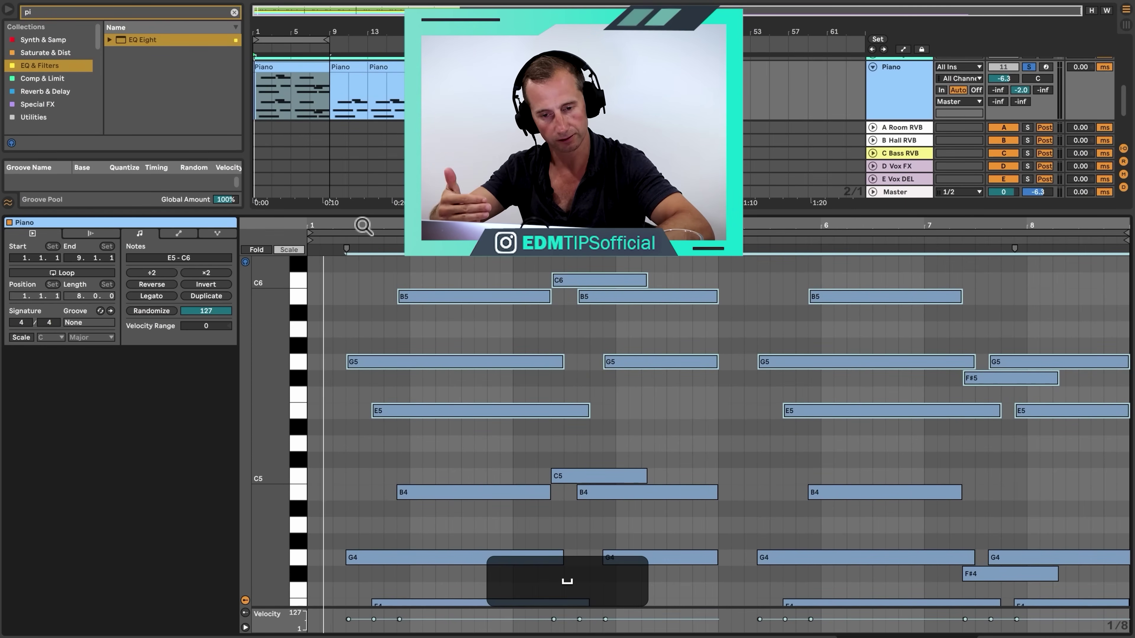
{"action": "mouse_move", "coordinate": [342, 227]}
{"action": "left_mouse_down"}
{"action": "mouse_move", "coordinate": [362, 244]}
{"action": "mouse_move", "coordinate": [352, 226]}
{"action": "left_mouse_up"}
{"action": "key", "text": "super"}
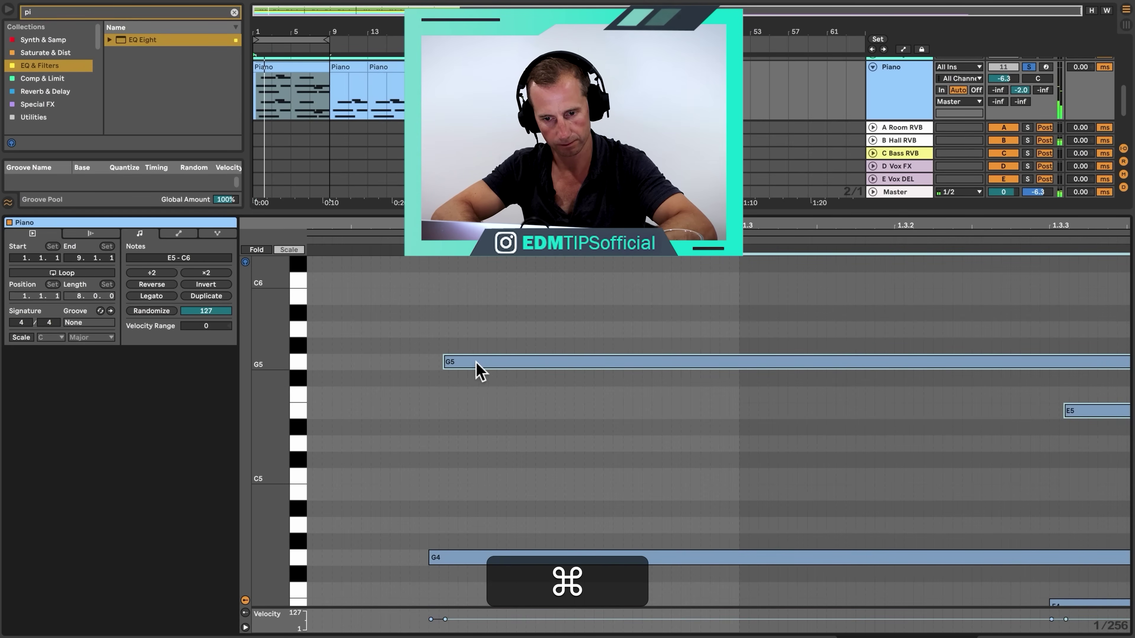
{"action": "left_click_drag", "start_coordinate": [477, 370], "coordinate": [489, 371]}
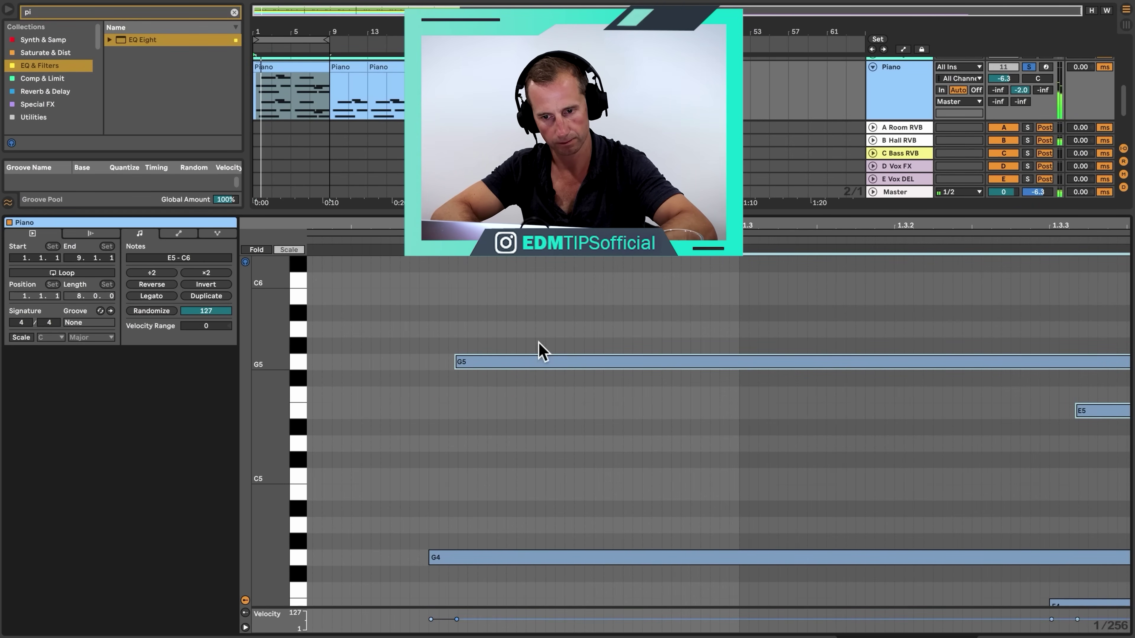
Step: Cut band 3 of the Piano track's EQ Eight by -8.80 dB at 1.19 kHz
{"action": "key", "text": "shift+Tab"}
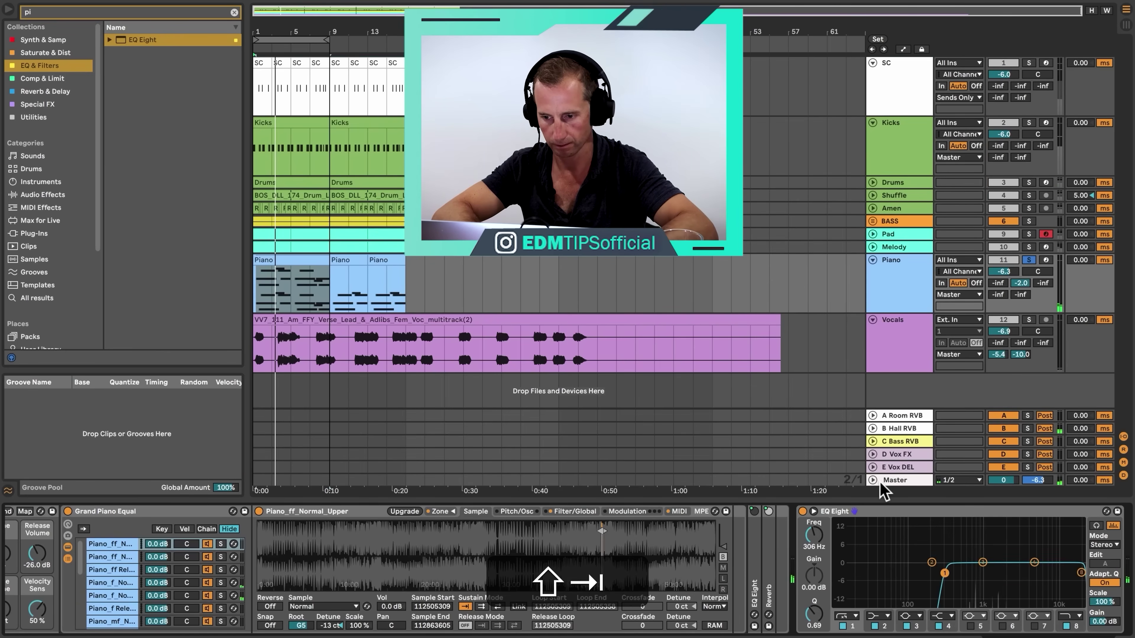
{"action": "left_click", "coordinate": [982, 562]}
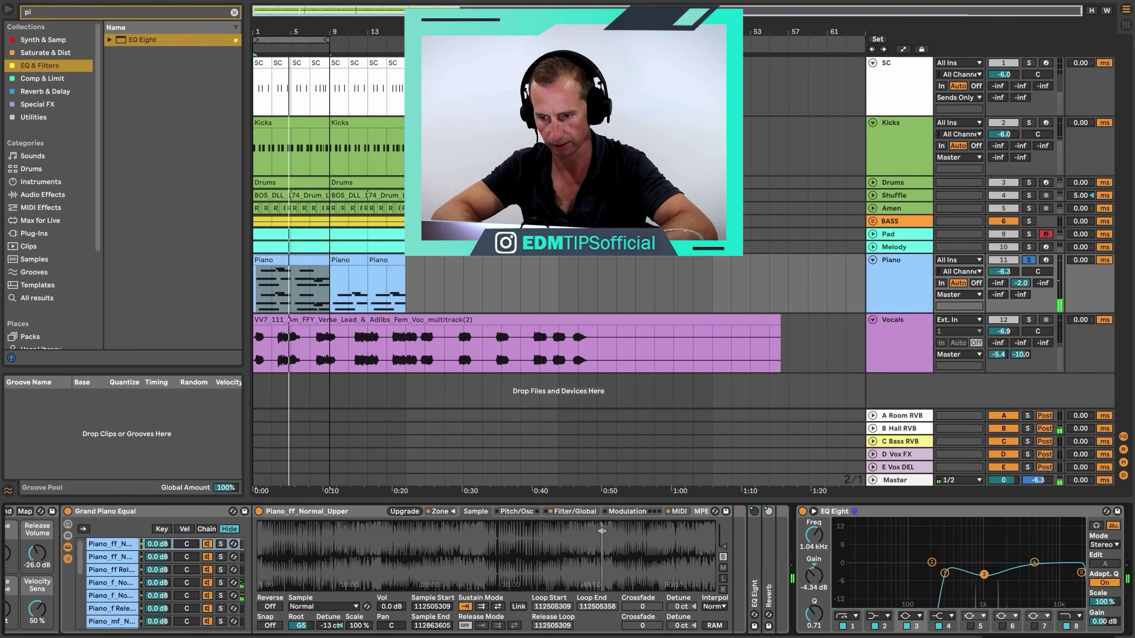
{"action": "left_click_drag", "start_coordinate": [984, 585], "coordinate": [987, 585]}
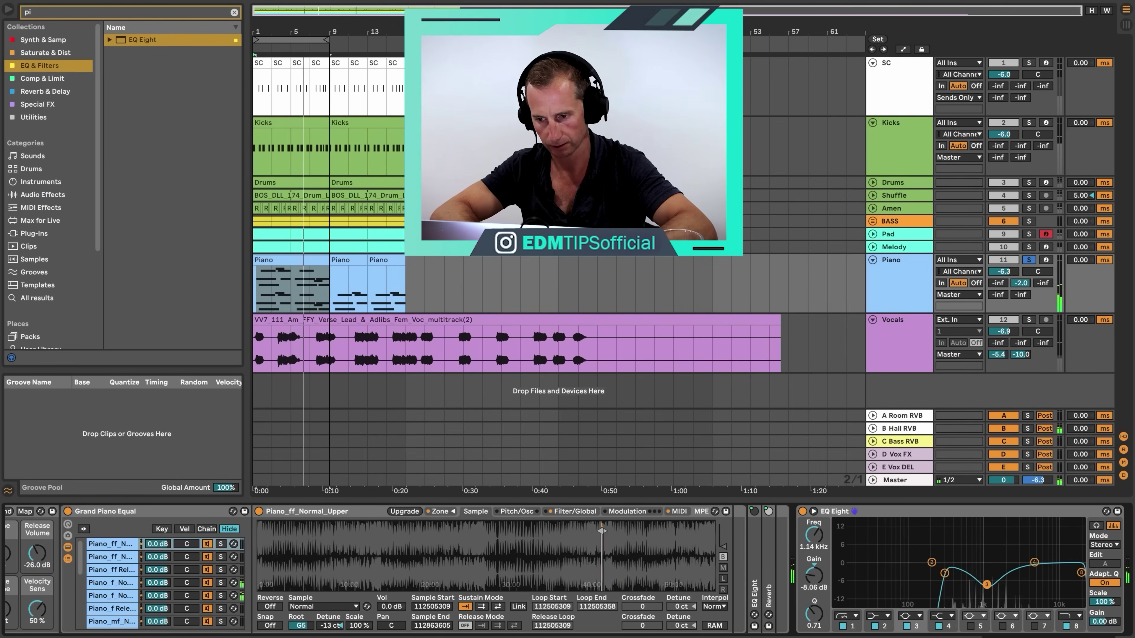
Step: Duplicate the eight-bar Piano clip to fill bars 9 to 17 and unsolo the Piano track
{"action": "left_click", "coordinate": [319, 258]}
{"action": "key", "text": "super+d"}
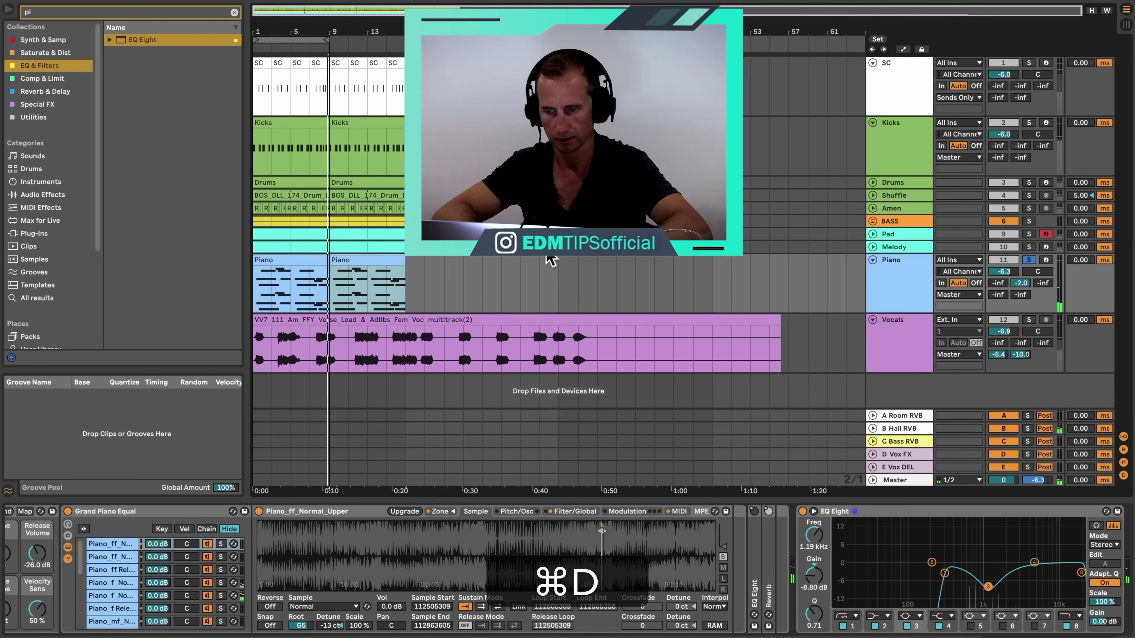
{"action": "left_click", "coordinate": [1028, 260]}
Step: Play the full mix and extend the loop to the end of the second Piano clip at bar 17
{"action": "key", "text": "space"}
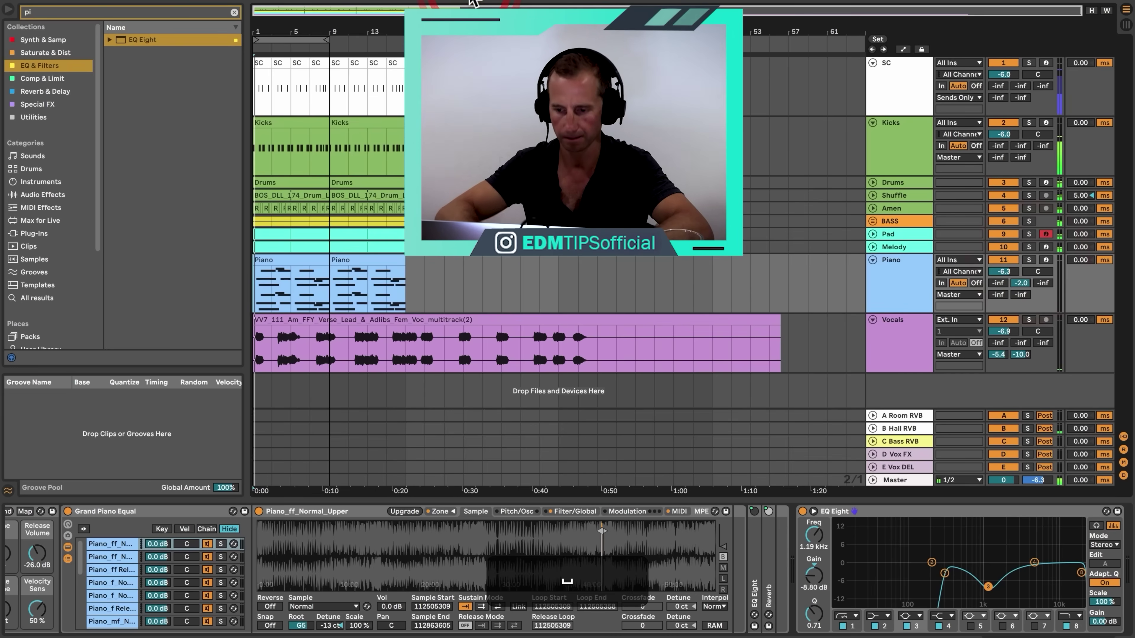
{"action": "key", "text": "XF86AudioRaiseVolume"}
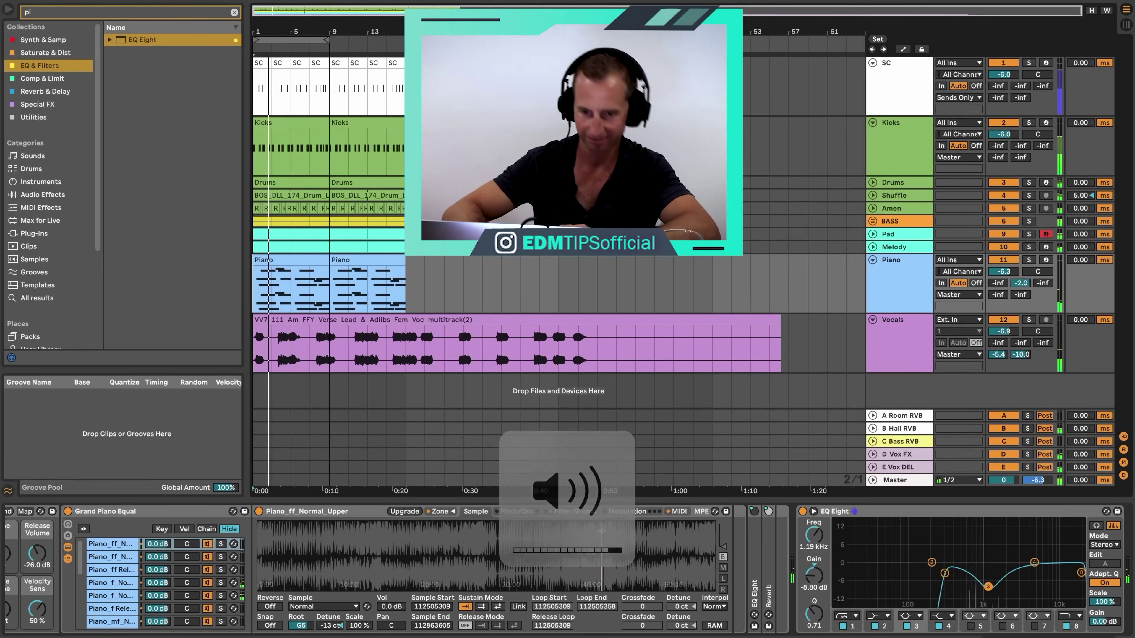
{"action": "left_click", "coordinate": [329, 41]}
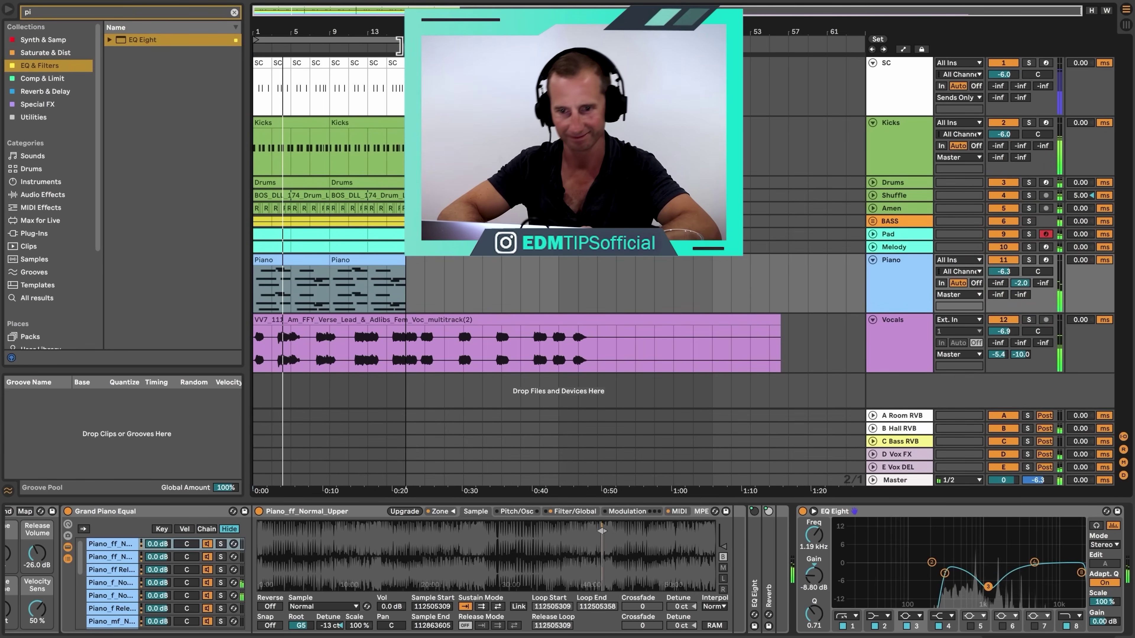
Step: Set the Vocals track's send to E Vox DEL to -6.2 dB during playback
{"action": "left_click", "coordinate": [897, 277]}
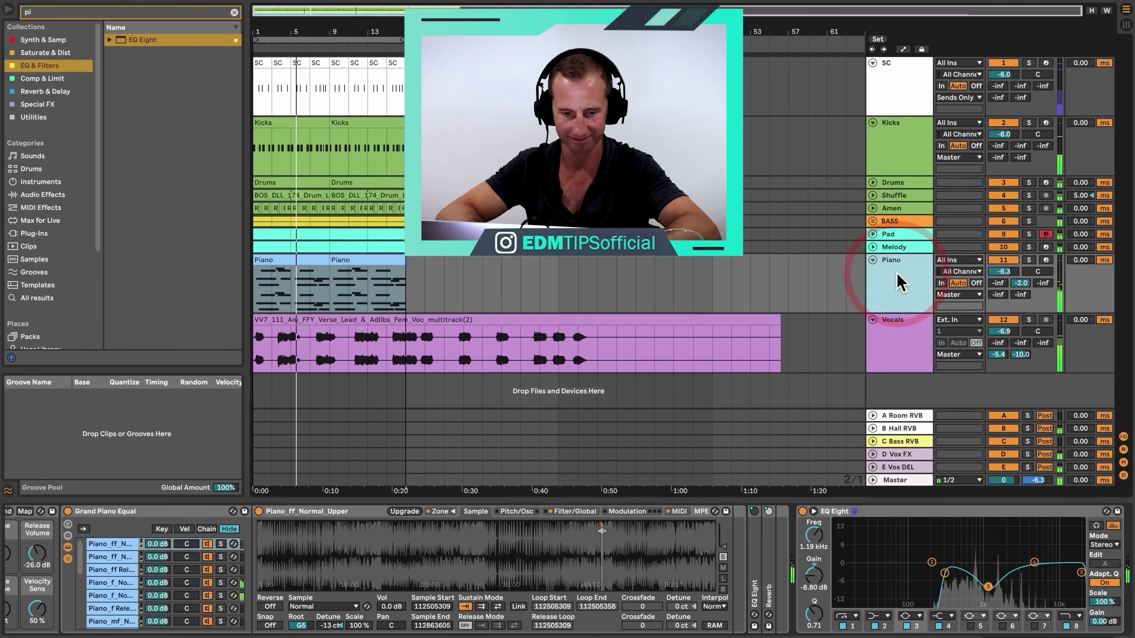
{"action": "left_click", "coordinate": [894, 353]}
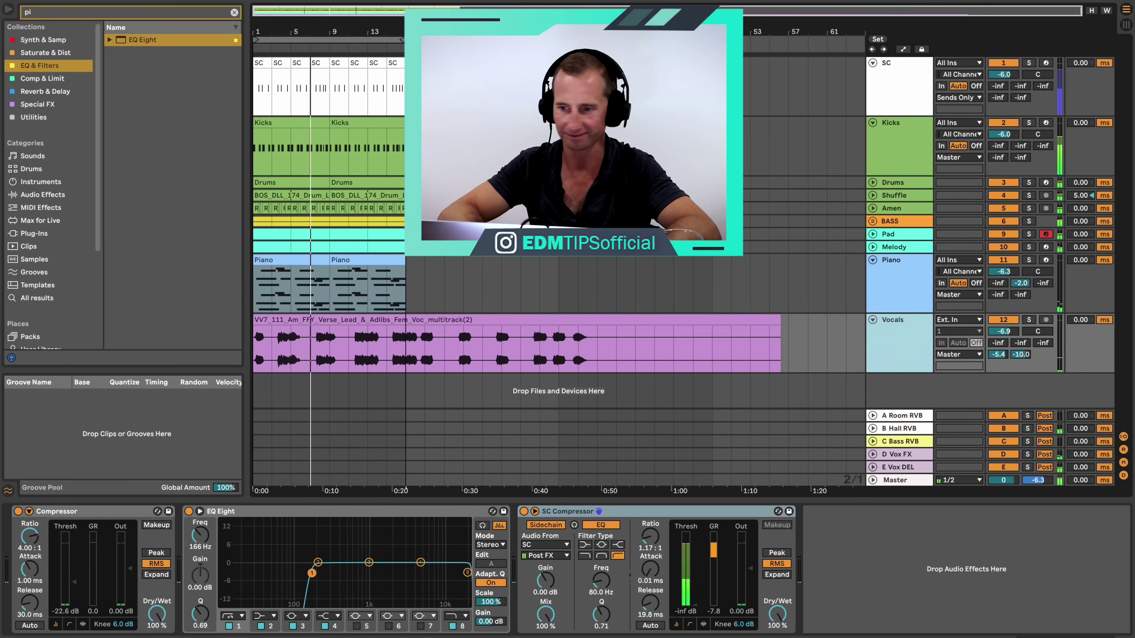
{"action": "left_click_drag", "start_coordinate": [1021, 354], "coordinate": [1025, 355]}
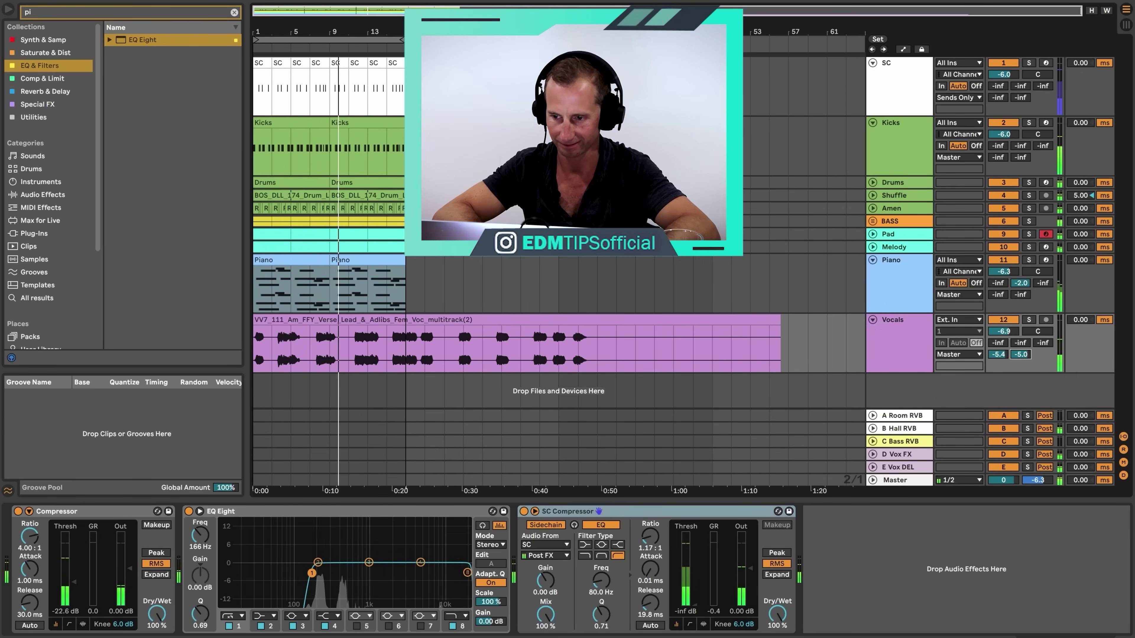
{"action": "left_click", "coordinate": [911, 347]}
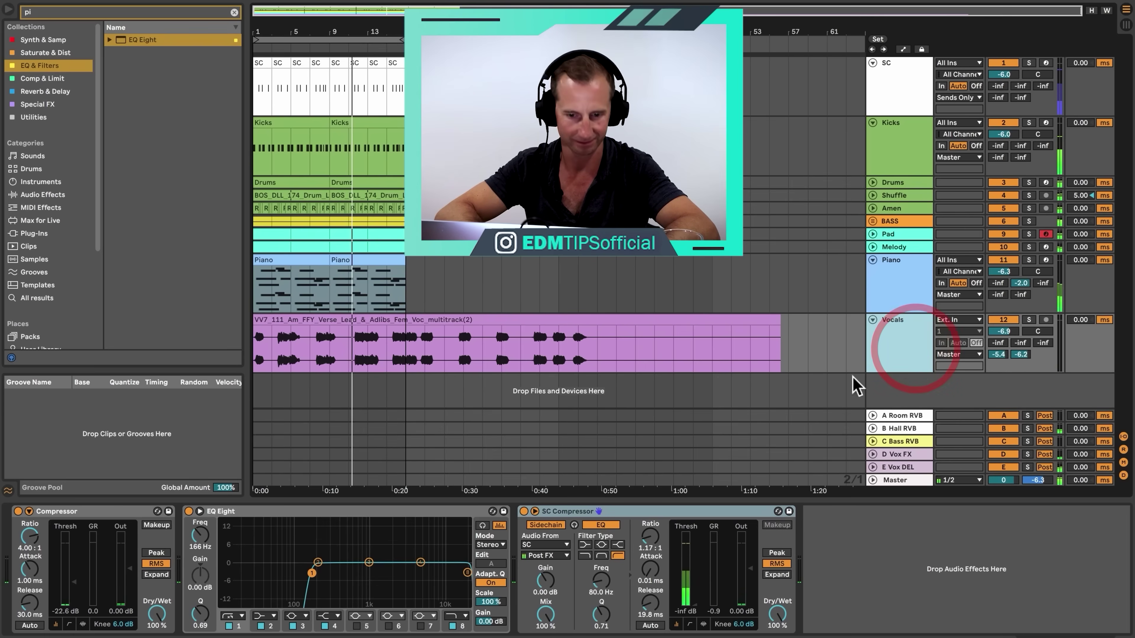
Step: Boost band 4 of the Vocals track's EQ Eight by 5.58 dB at 3.67 kHz and stop playback
{"action": "left_click_drag", "start_coordinate": [421, 562], "coordinate": [411, 548]}
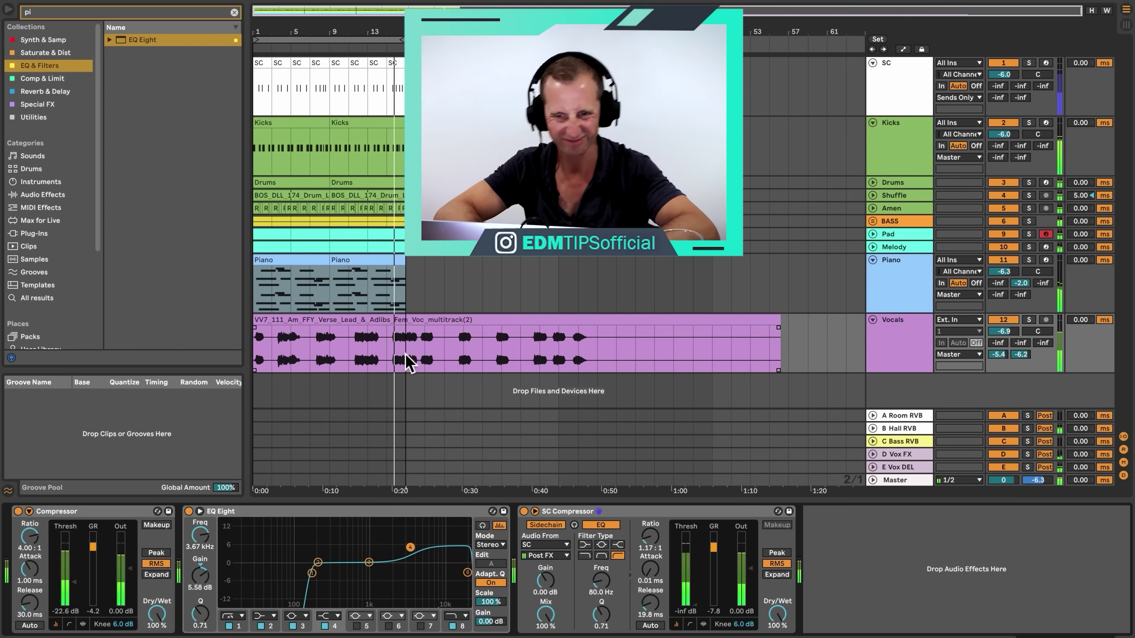
{"action": "key", "text": "space"}
{"action": "key", "text": "k"}
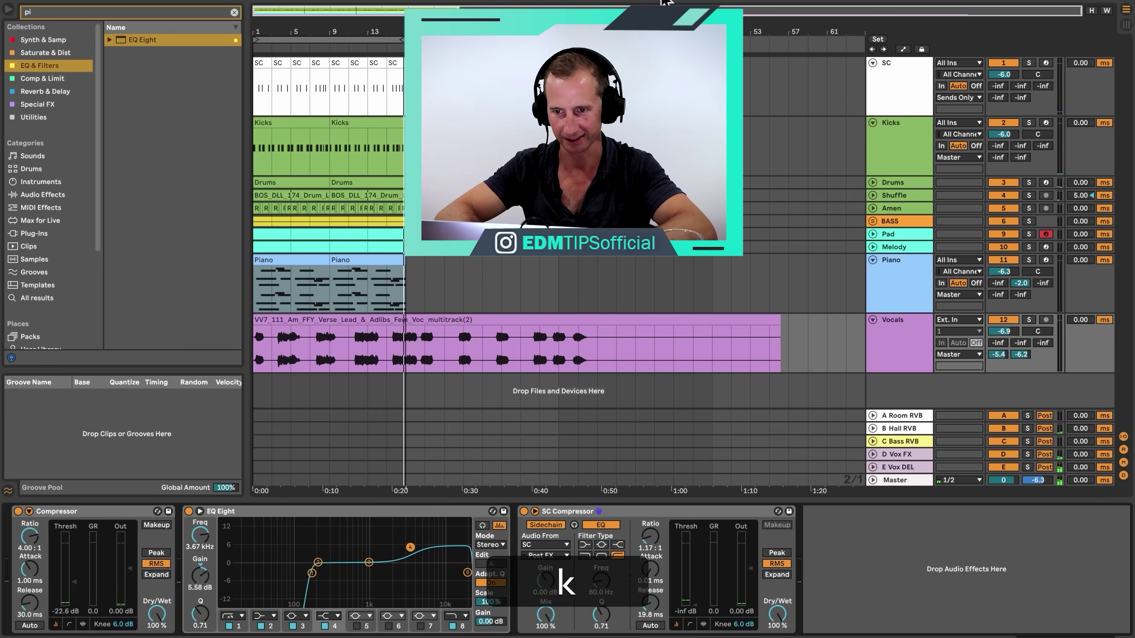
Step: Duplicate the Pad and Melody clips repeatedly to extend both tracks from bar 17 to bar 33
{"action": "left_click", "coordinate": [402, 302]}
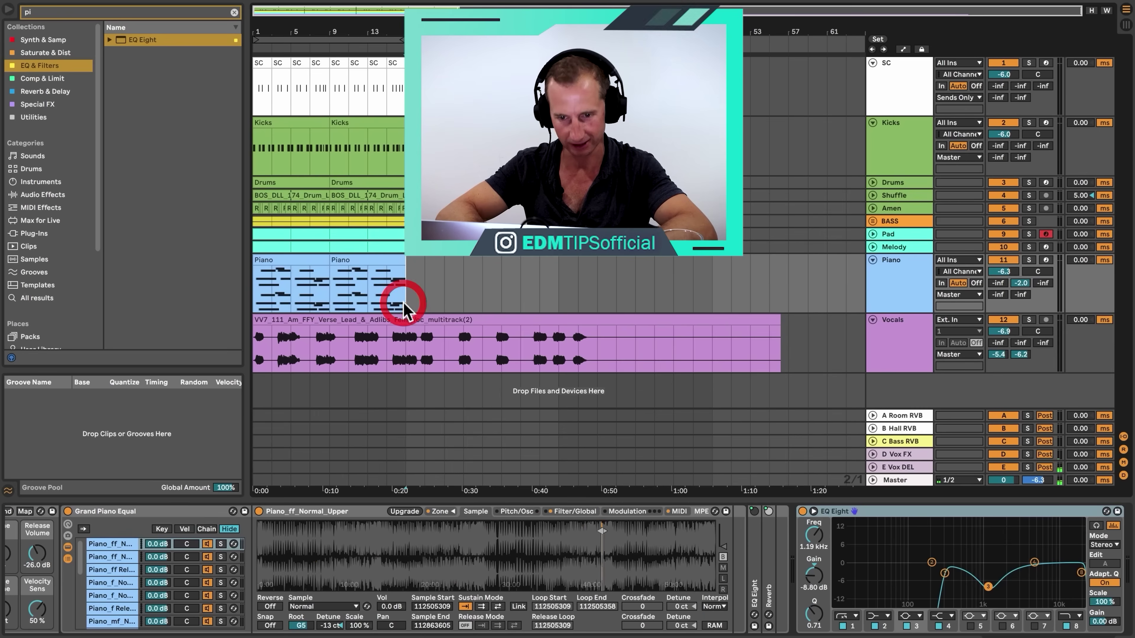
{"action": "left_click", "coordinate": [378, 234]}
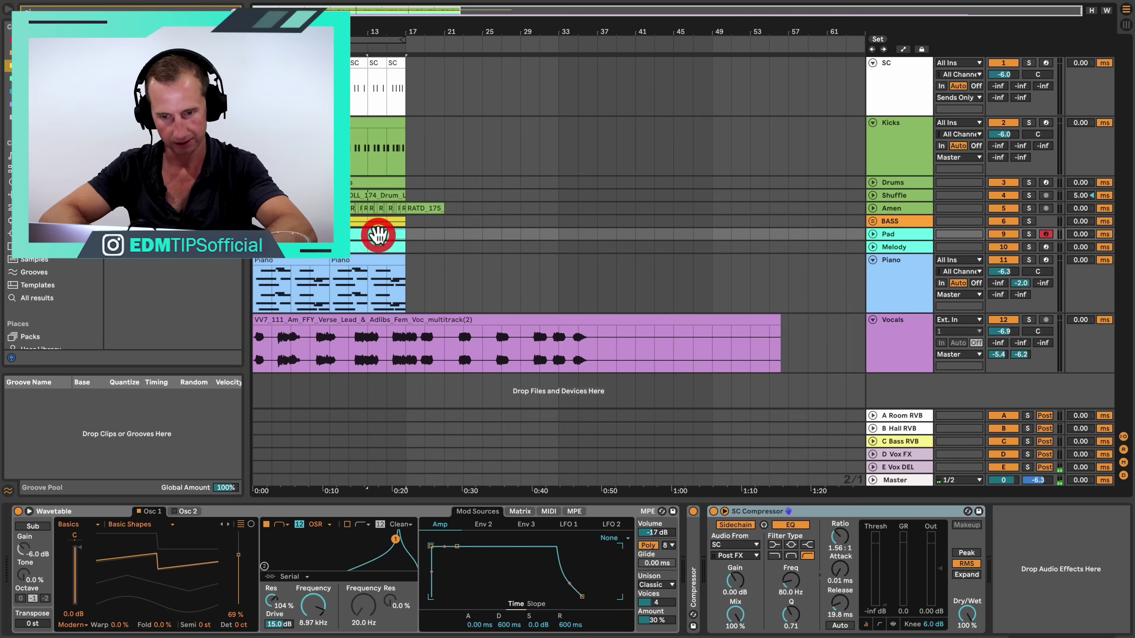
{"action": "key", "text": "super+d"}
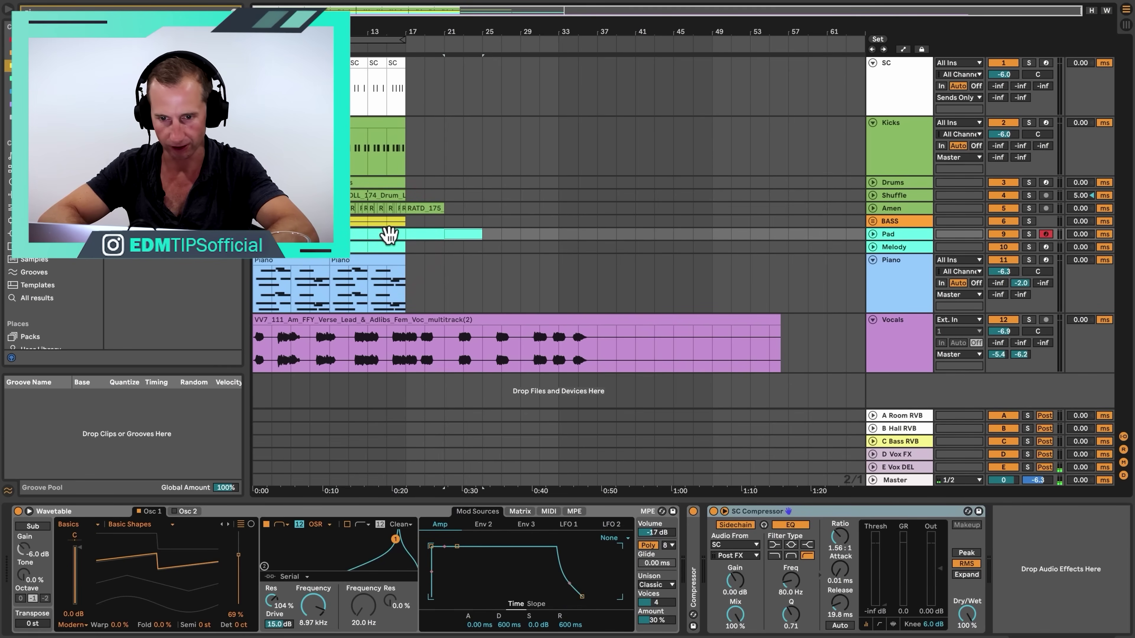
{"action": "left_click", "coordinate": [392, 245]}
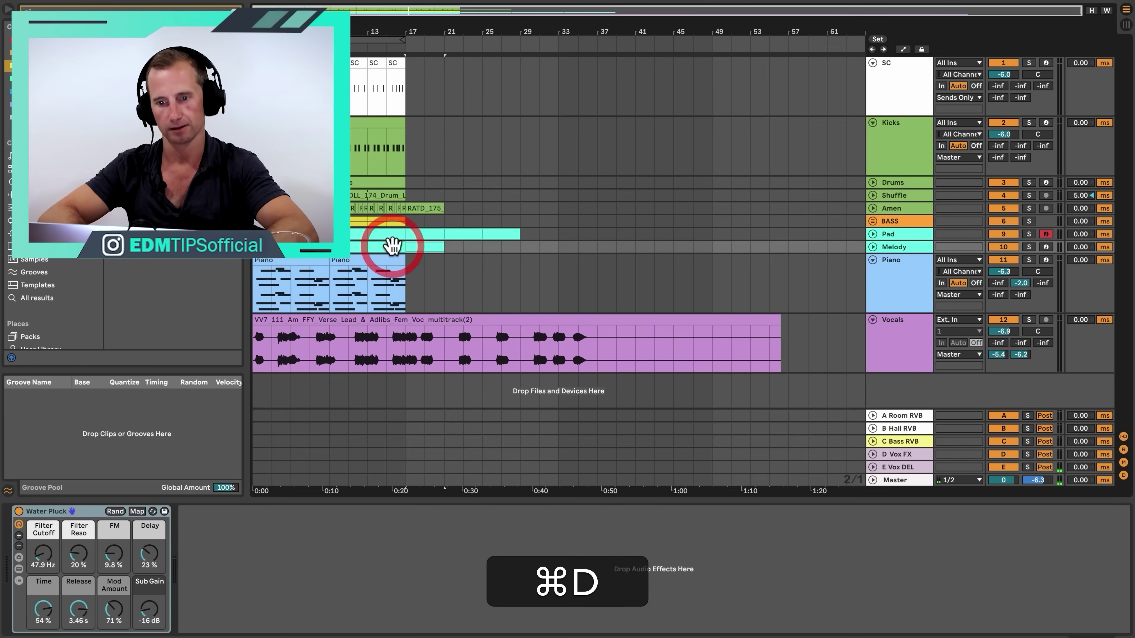
{"action": "key", "text": "super+d"}
{"action": "left_click", "coordinate": [386, 46]}
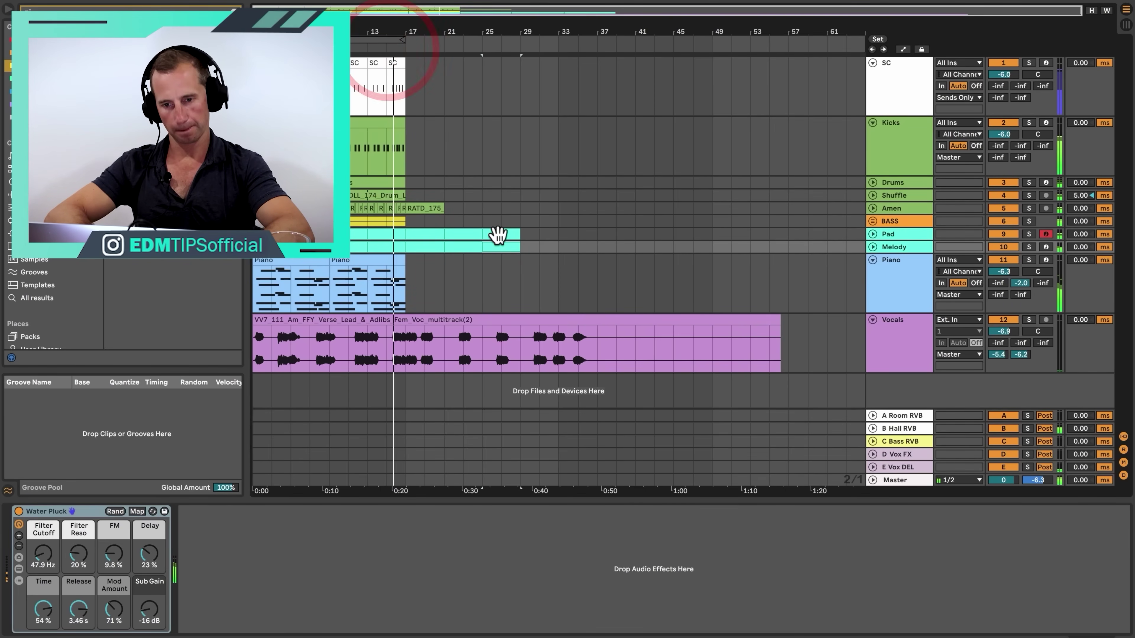
{"action": "left_click", "coordinate": [501, 248]}
{"action": "key", "text": "super+d"}
{"action": "left_click", "coordinate": [501, 236]}
{"action": "key", "text": "super+d"}
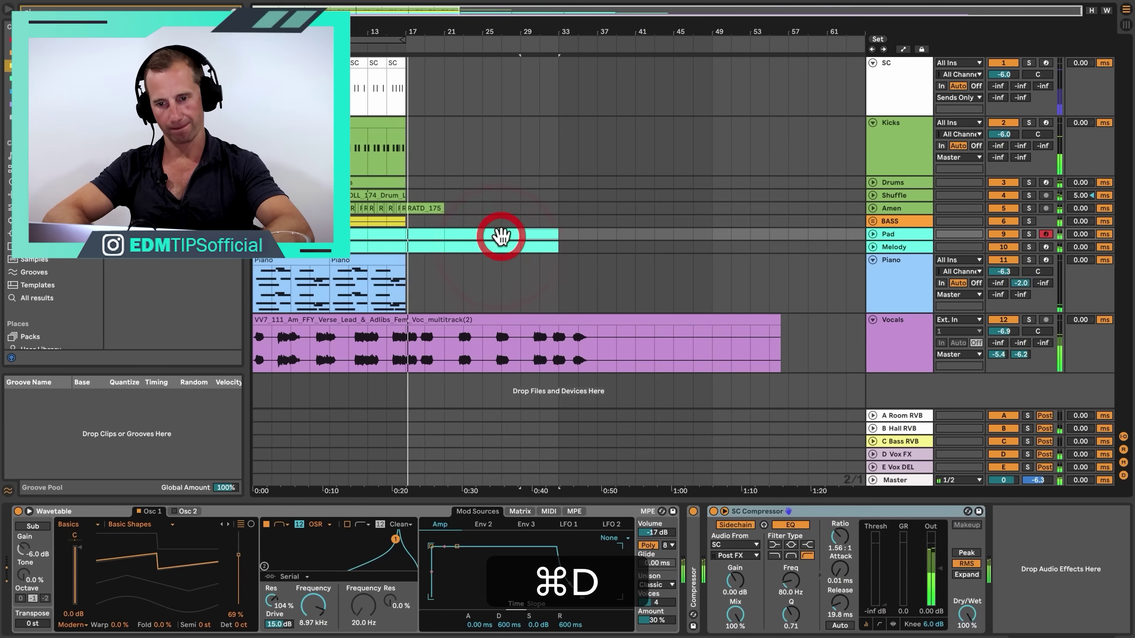
Step: Delete the leftover Amen clip that runs past bar 17
{"action": "left_click", "coordinate": [418, 208]}
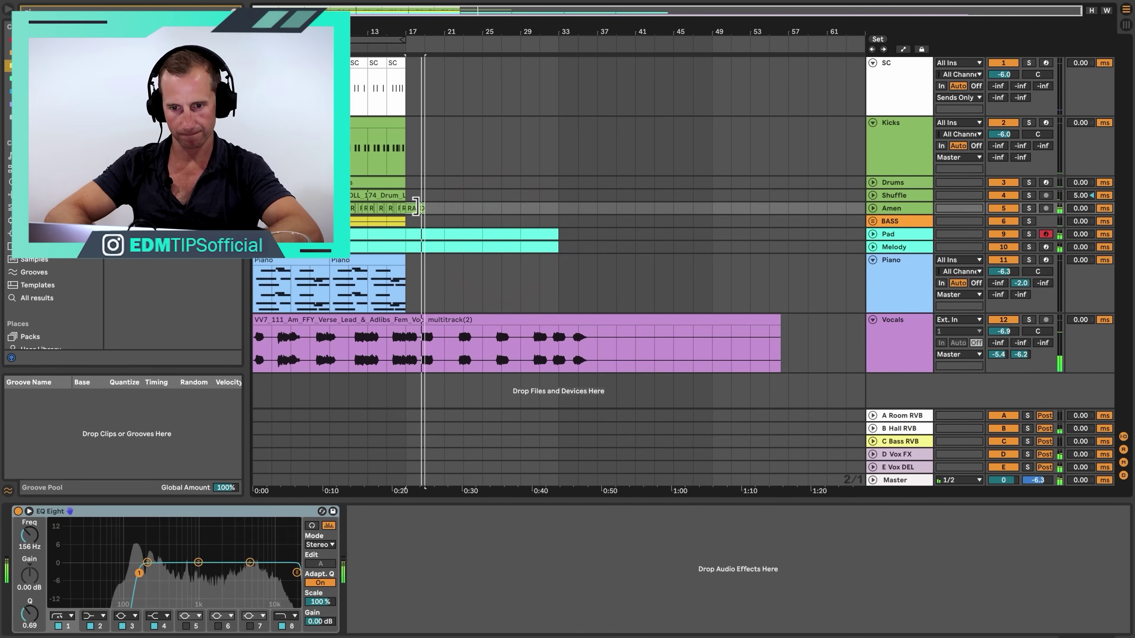
{"action": "key", "text": "BackSpace"}
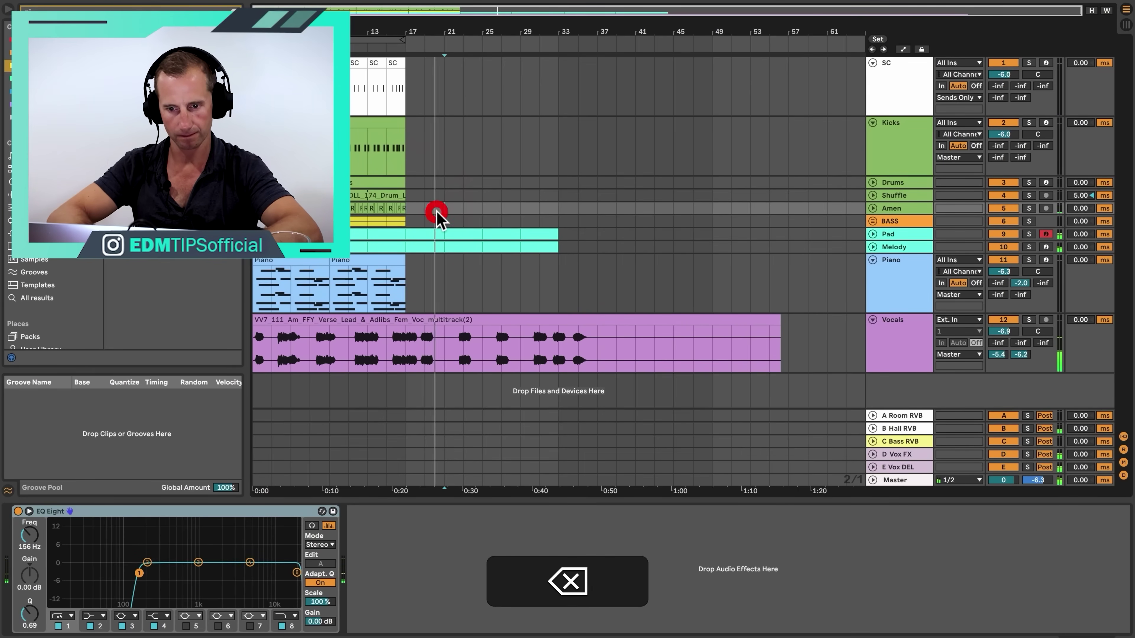
{"action": "left_click", "coordinate": [437, 214]}
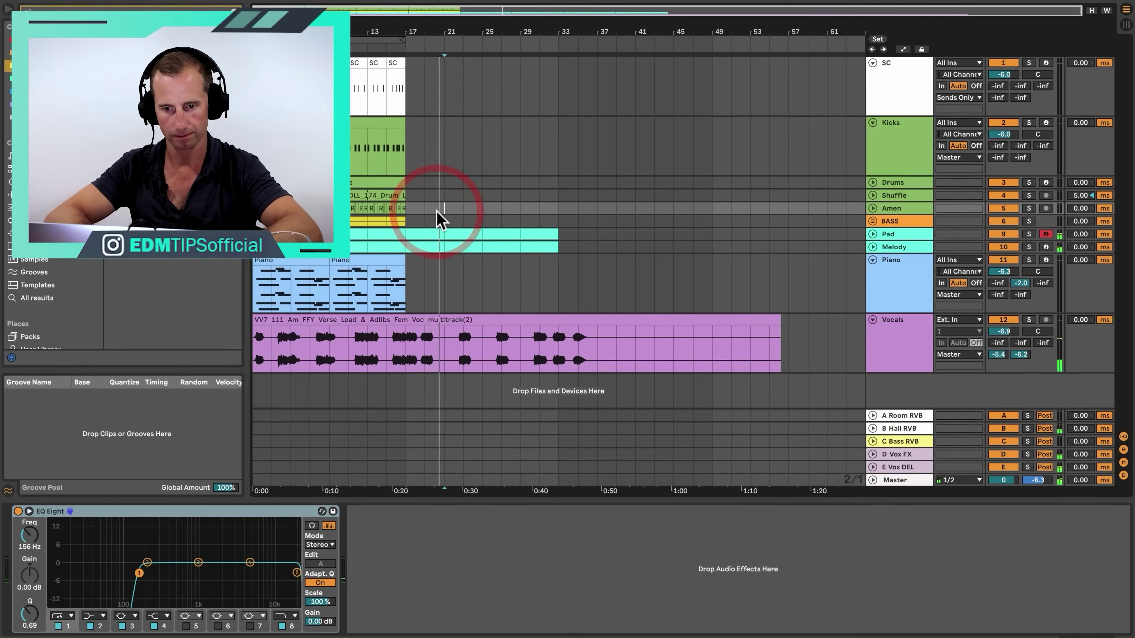
Step: Lower the filter frequency of the Pad track's Wavetable to 1.72 kHz during playback
{"action": "left_click", "coordinate": [897, 235]}
{"action": "left_click_drag", "start_coordinate": [313, 604], "coordinate": [313, 612]}
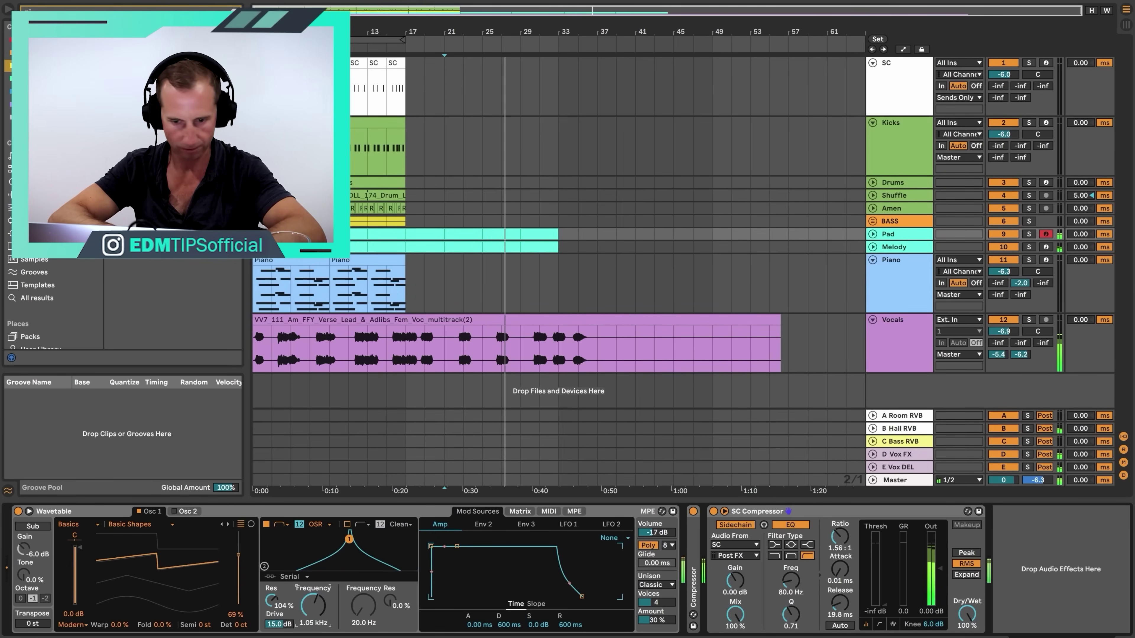
{"action": "left_click_drag", "start_coordinate": [312, 605], "coordinate": [312, 607]}
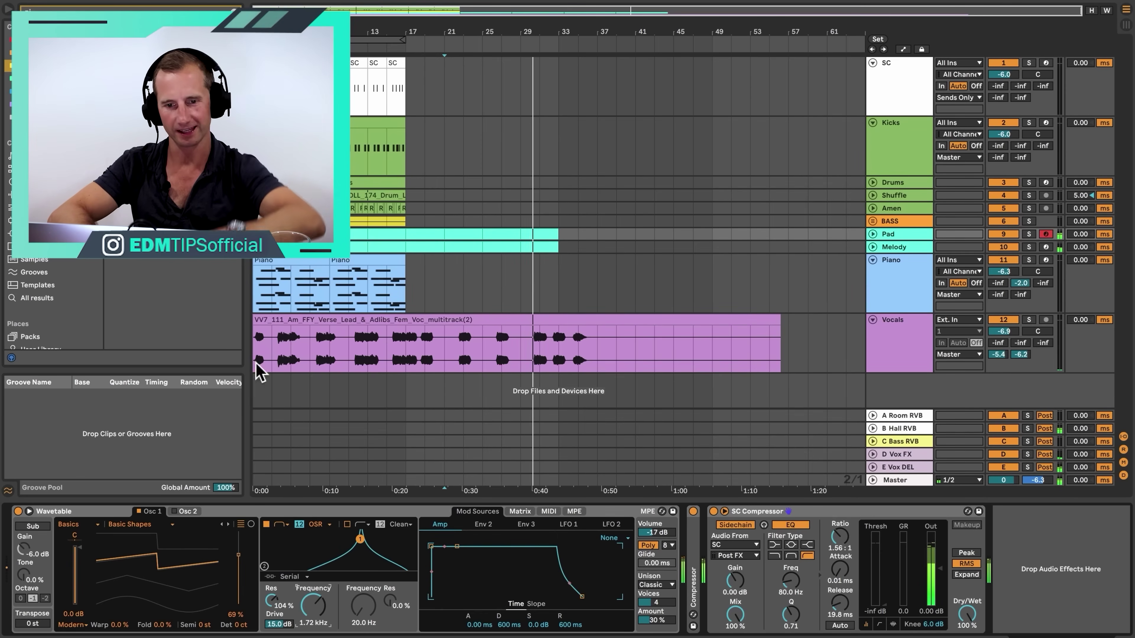
Step: Copy the first four-bar BASS group clip and paste it at bar 33
{"action": "left_click", "coordinate": [273, 221]}
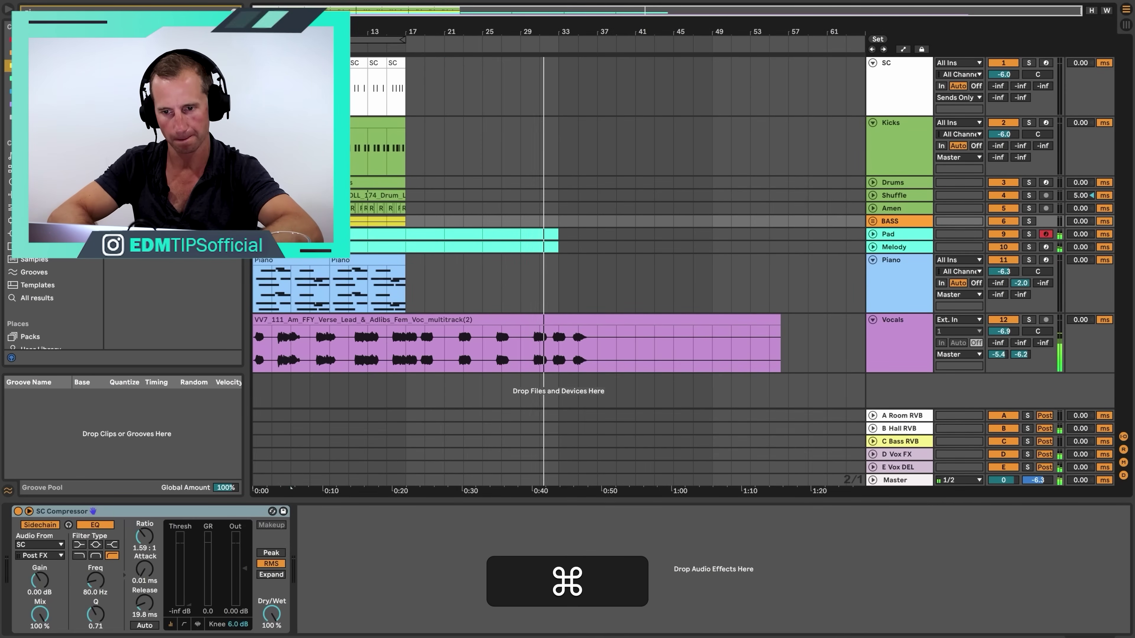
{"action": "left_click", "coordinate": [556, 217]}
{"action": "key", "text": "super+v"}
Step: Duplicate the Pad and Melody clips to extend both tracks to bar 41
{"action": "left_click_drag", "start_coordinate": [557, 260], "coordinate": [520, 233]}
{"action": "key", "text": "super+d"}
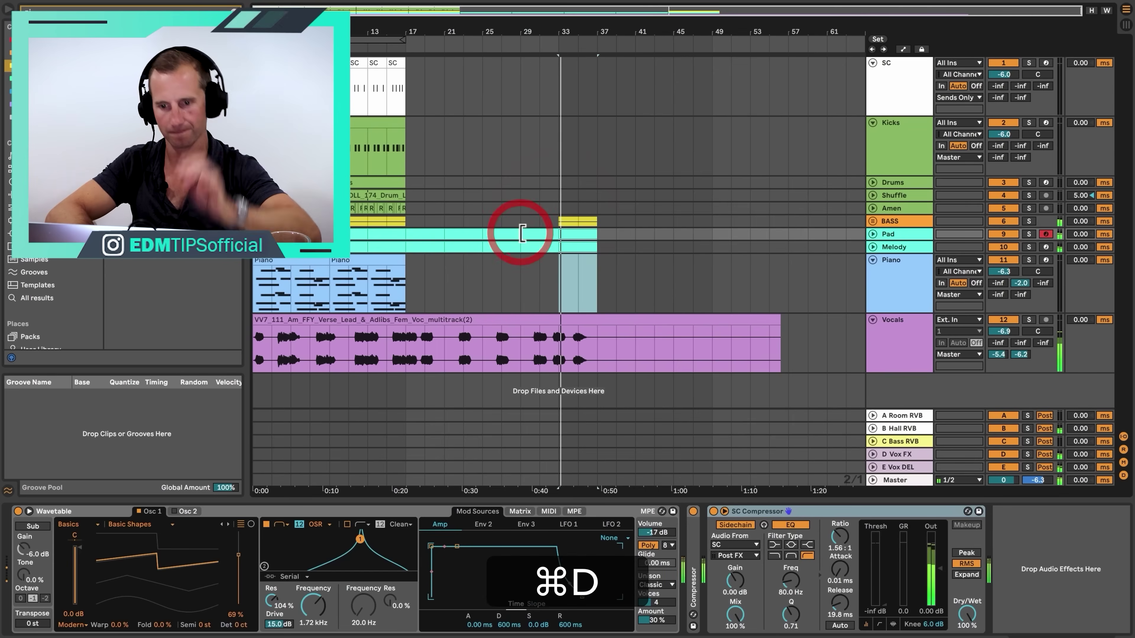
{"action": "key", "text": "super+d"}
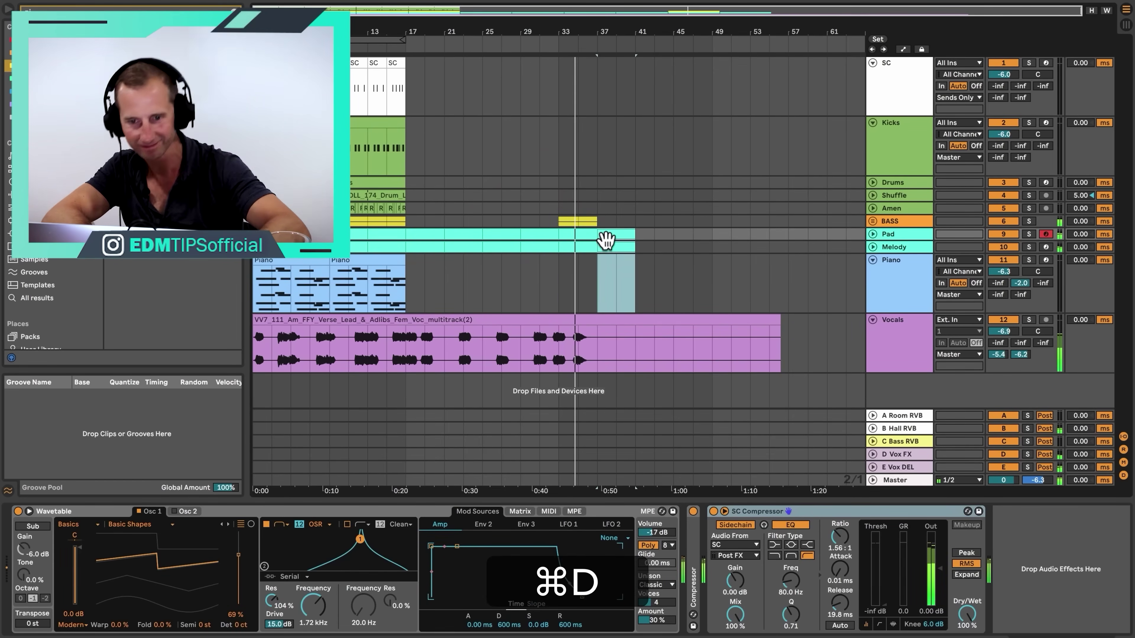
Step: Duplicate the BASS clip up to bar 41, and extend the BASS, Pad and Melody tracks together to bar 49
{"action": "left_click", "coordinate": [563, 220]}
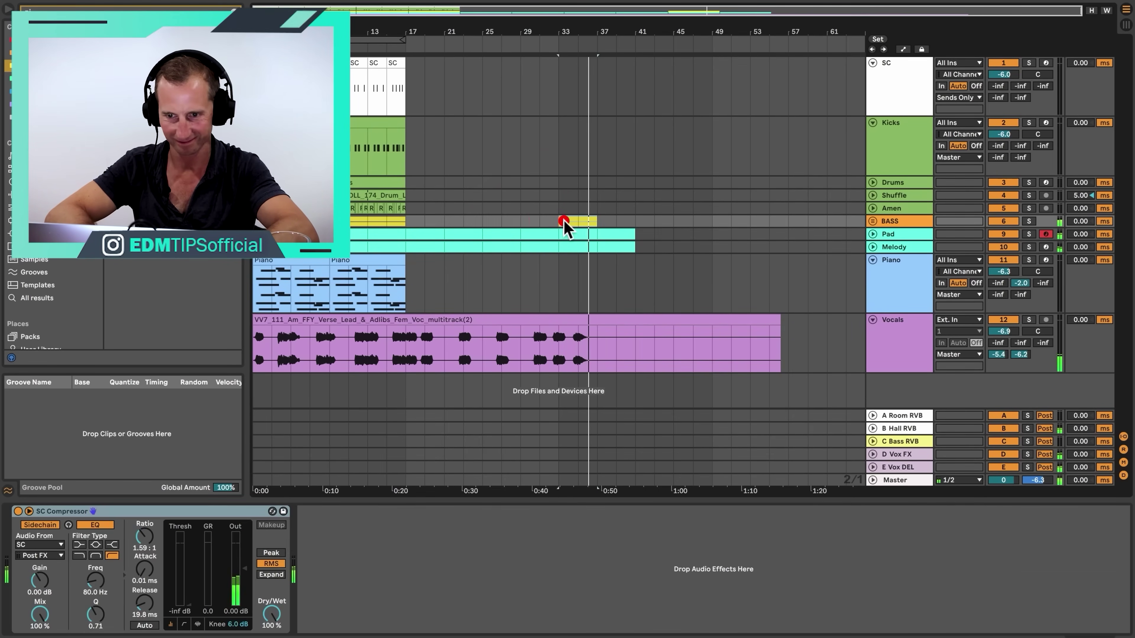
{"action": "key", "text": "super+d"}
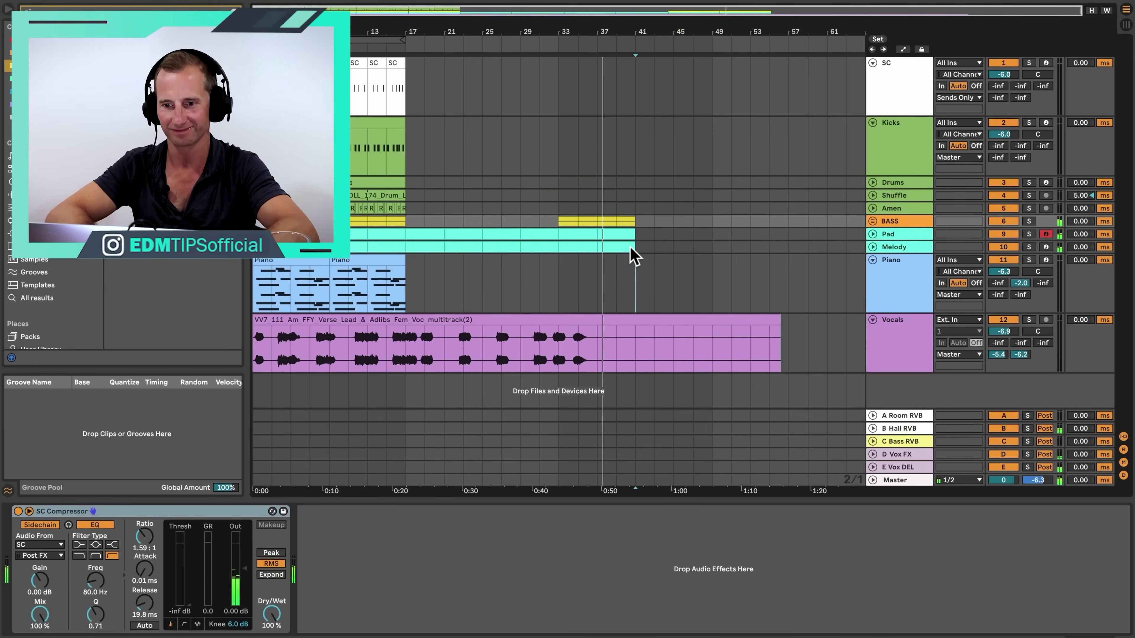
{"action": "left_click", "coordinate": [592, 231]}
{"action": "left_click_drag", "start_coordinate": [638, 284], "coordinate": [600, 219]}
{"action": "key", "text": "super+d"}
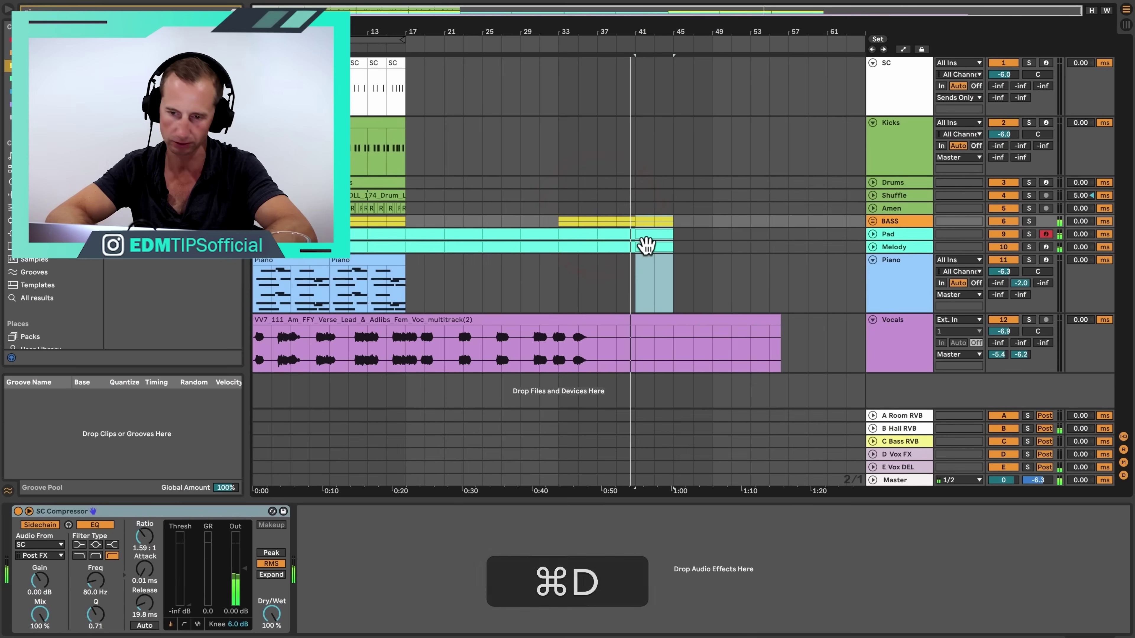
{"action": "key", "text": "super+d"}
{"action": "left_click", "coordinate": [729, 234]}
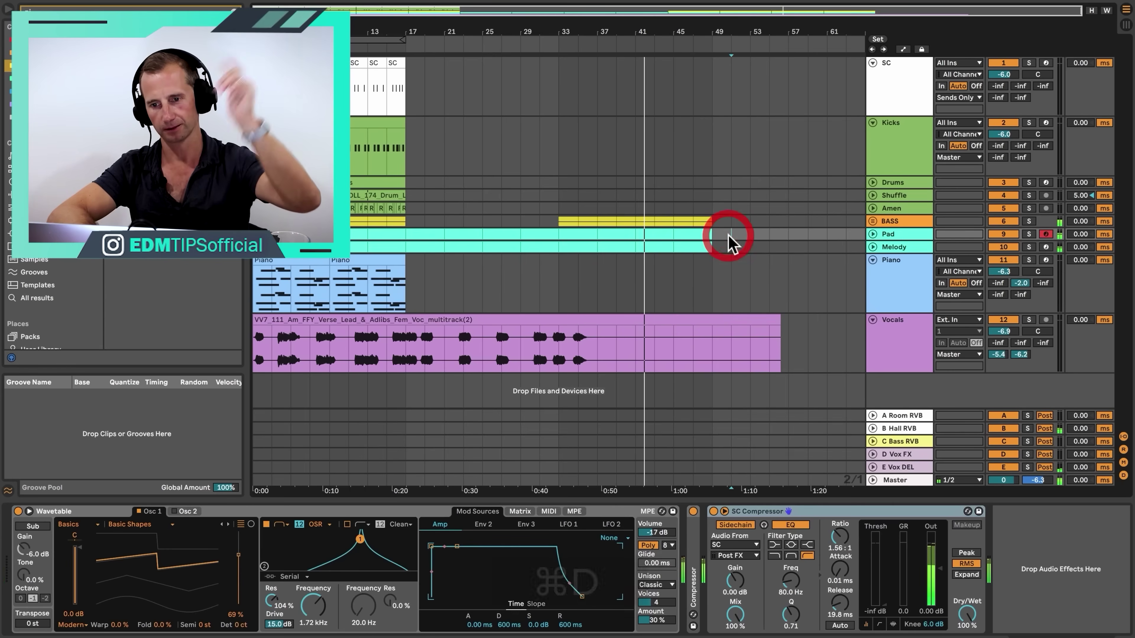
Step: Unfold the BASS group, stop playback and deactivate the last Sub Bass clip at bar 45
{"action": "left_click", "coordinate": [872, 221]}
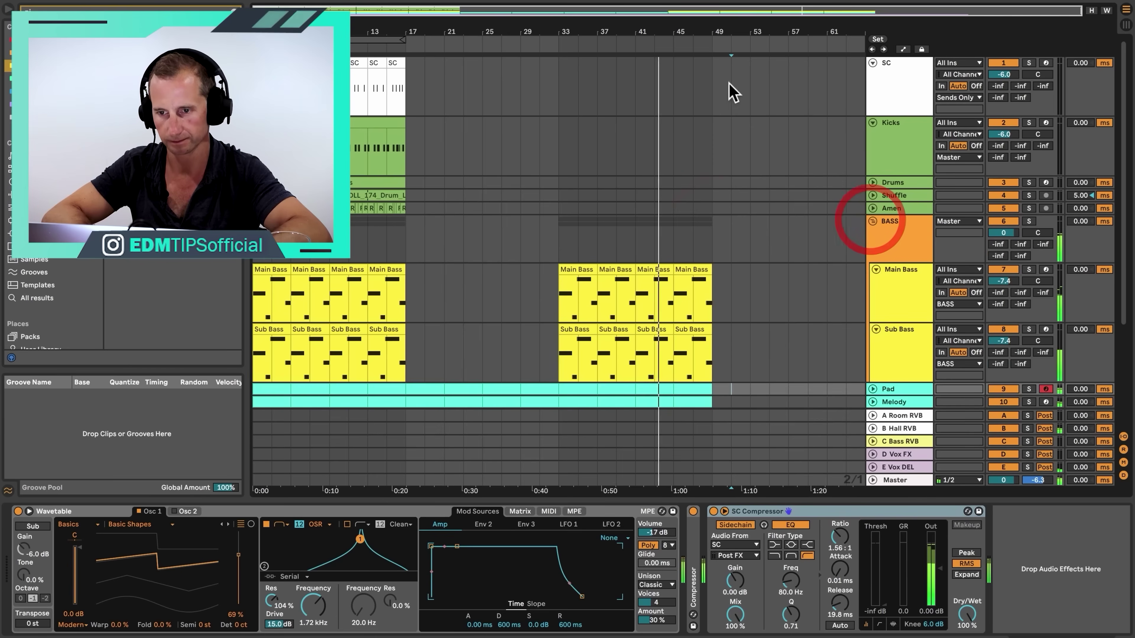
{"action": "left_click_drag", "start_coordinate": [692, 30], "coordinate": [693, 33]}
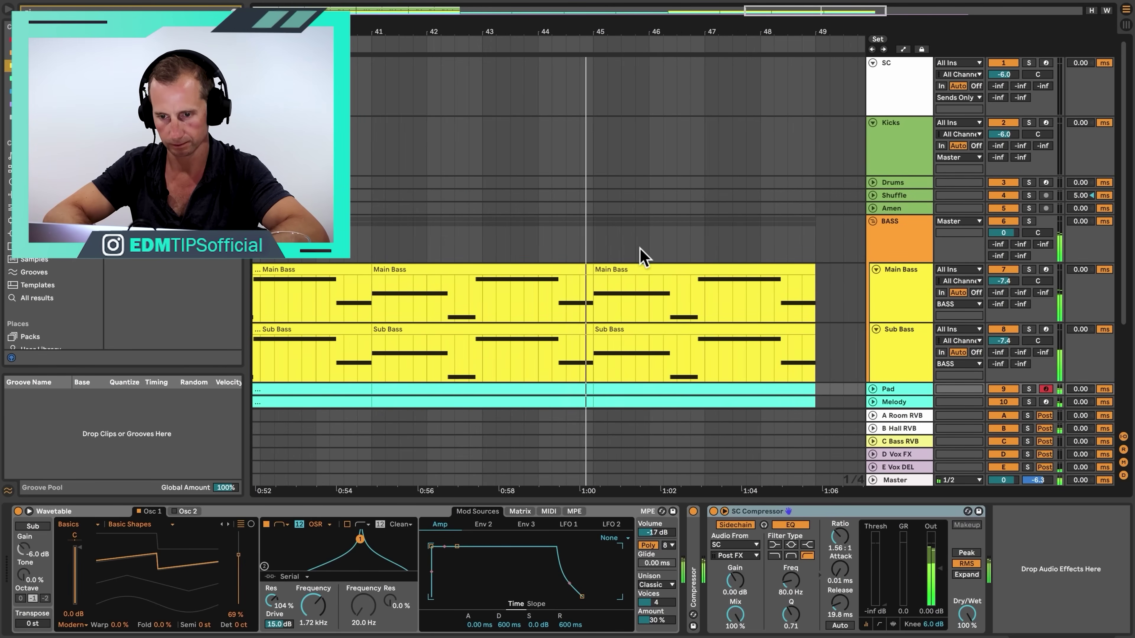
{"action": "key", "text": "space"}
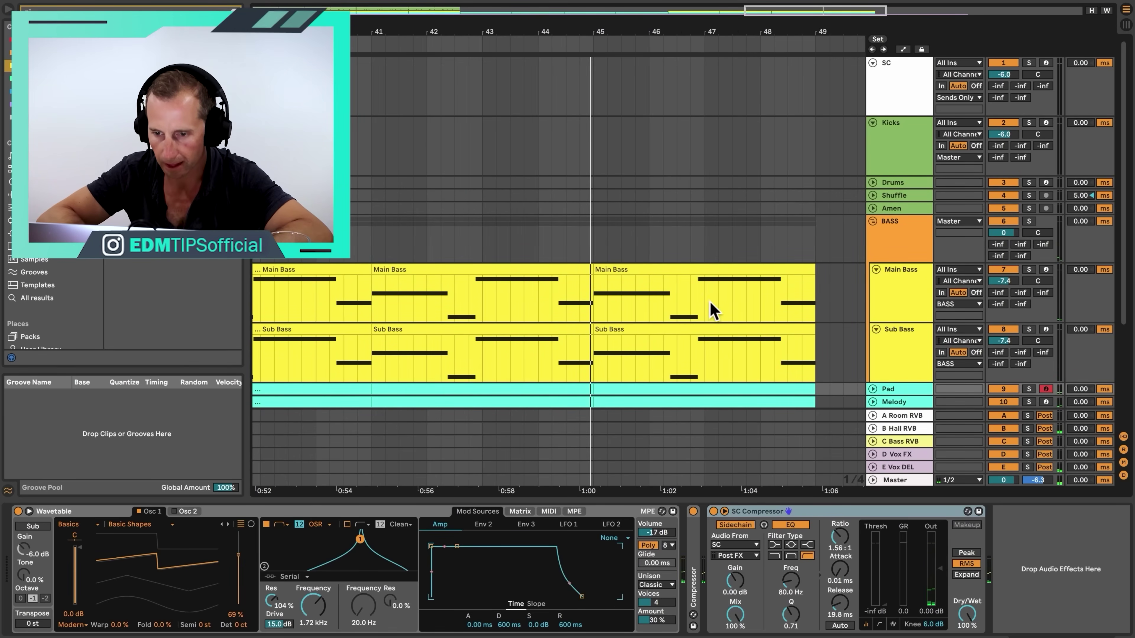
{"action": "left_click", "coordinate": [689, 326]}
{"action": "key", "text": "0"}
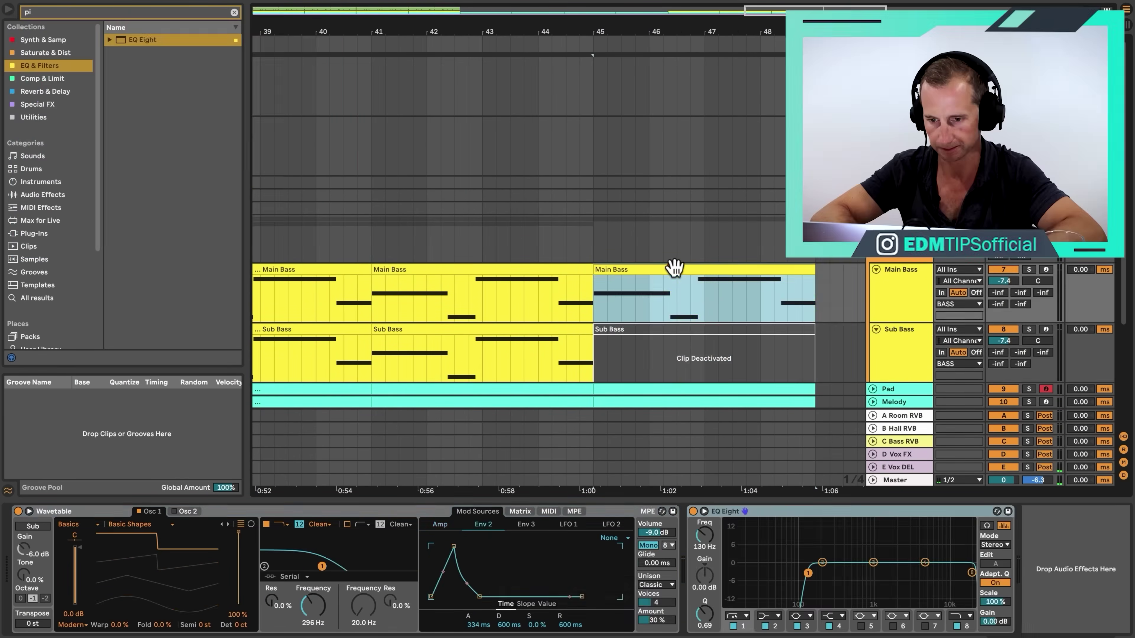
Step: Open the last Main Bass clip at bar 45 and lower its first note from A0 to D0
{"action": "double_click", "coordinate": [675, 268]}
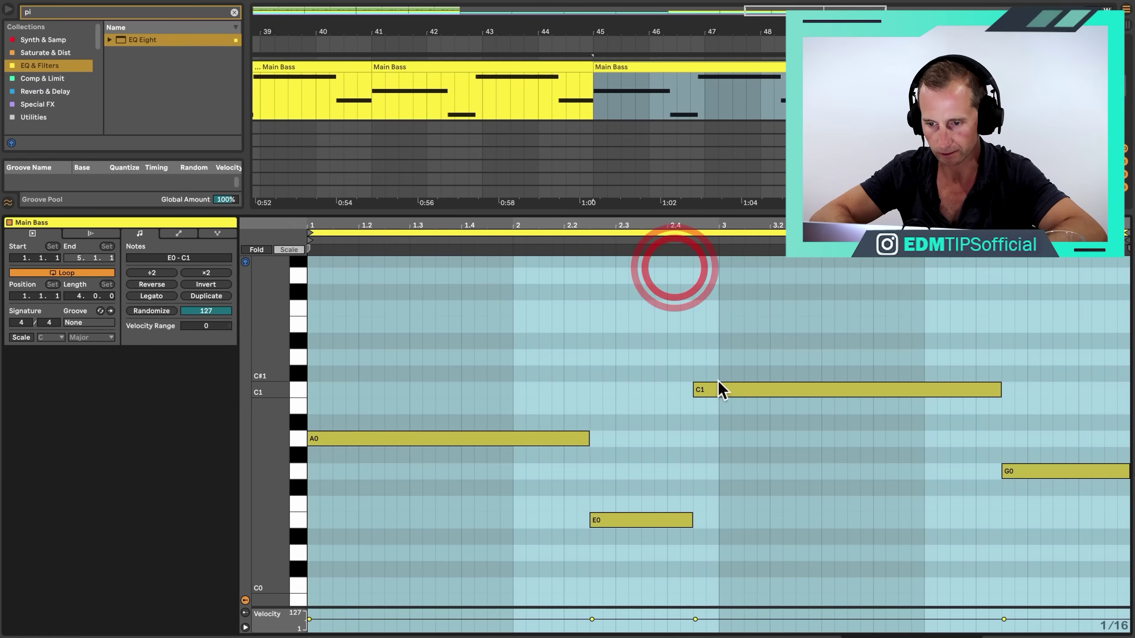
{"action": "left_click", "coordinate": [428, 439]}
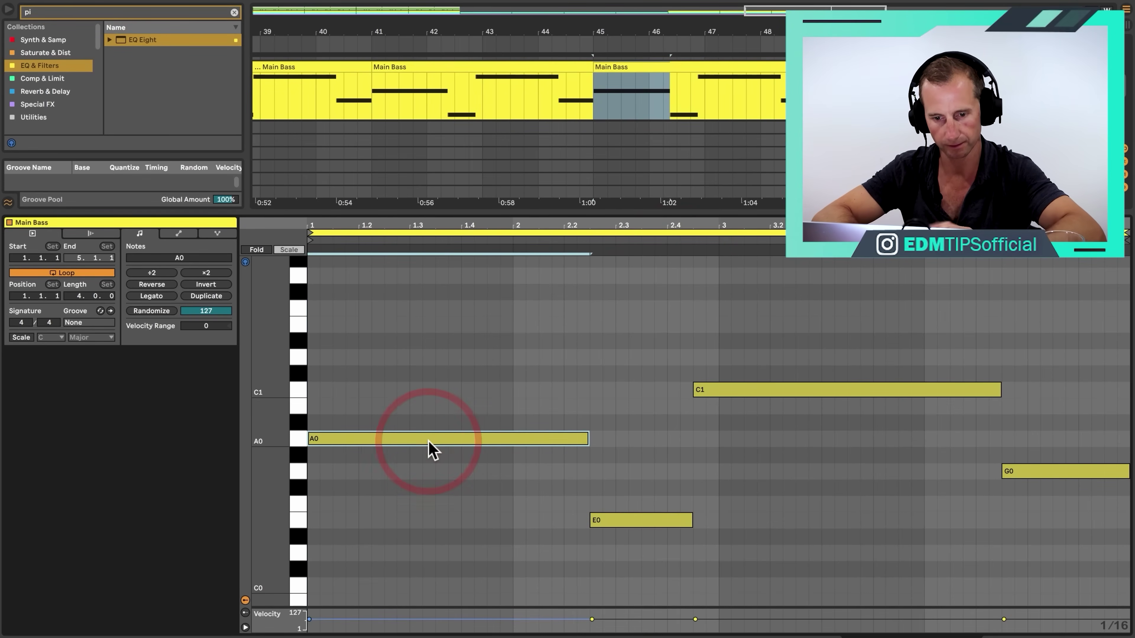
{"action": "left_click_drag", "start_coordinate": [428, 442], "coordinate": [430, 546]}
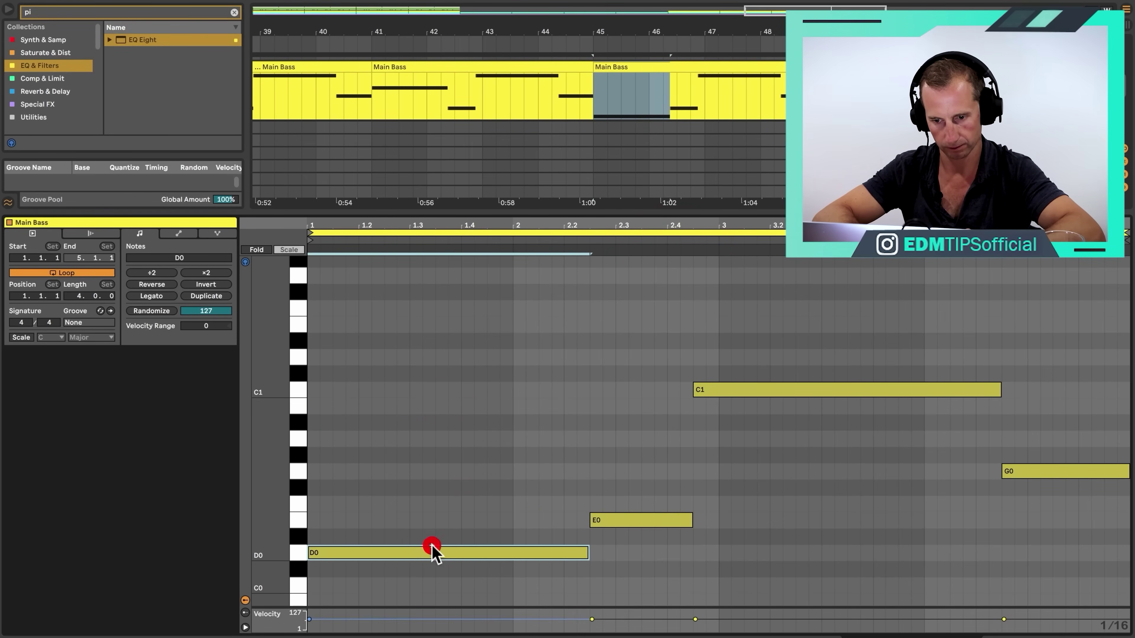
Step: Lower the long C1 note in the Main Bass clip to F0
{"action": "left_click", "coordinate": [743, 393]}
{"action": "left_click_drag", "start_coordinate": [742, 392], "coordinate": [740, 474]}
{"action": "key", "text": "shift+Up"}
{"action": "key", "text": "Down"}
{"action": "key", "text": "Down"}
{"action": "key", "text": "Down"}
{"action": "key", "text": "Down"}
{"action": "key", "text": "Down"}
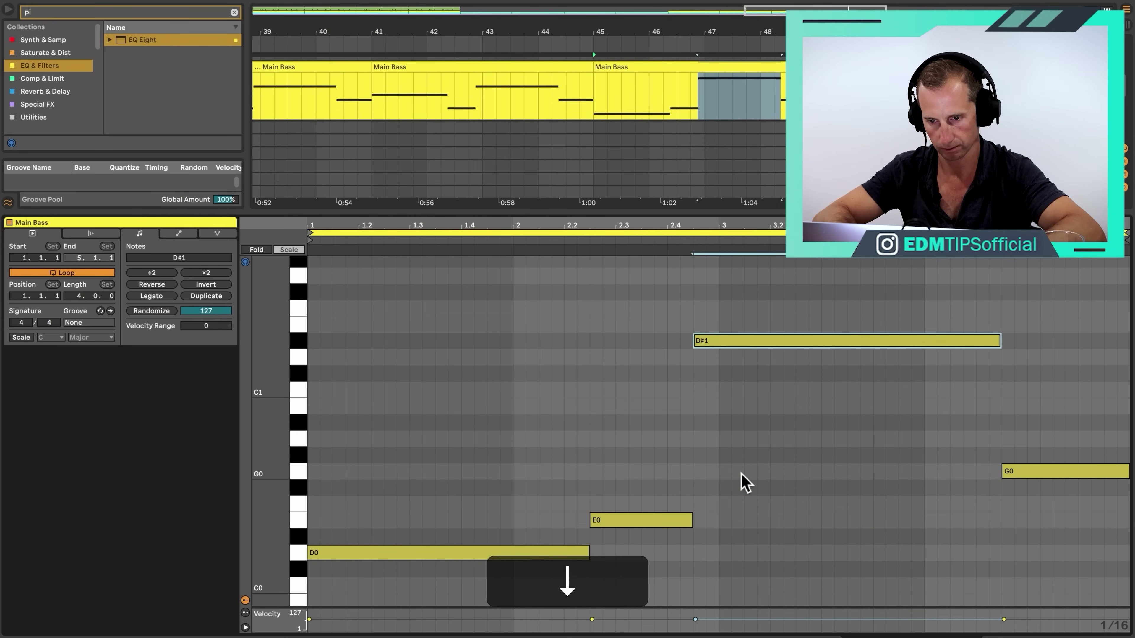
{"action": "left_click_drag", "start_coordinate": [719, 366], "coordinate": [711, 314]}
{"action": "key", "text": "shift+Down"}
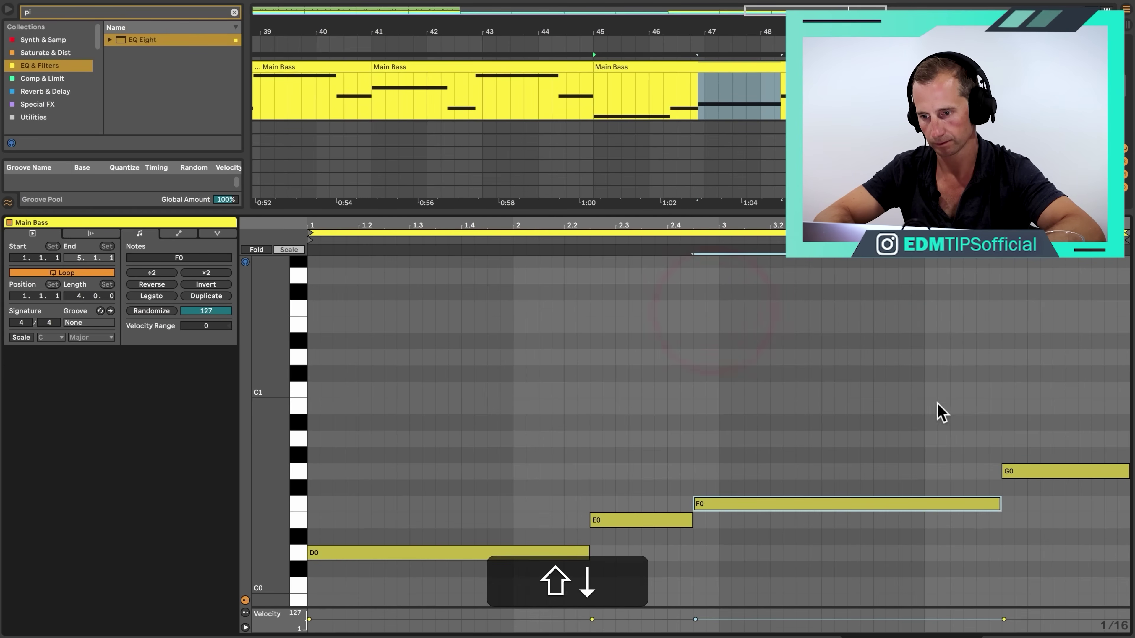
Step: Delete the final G0 note and lengthen the F0 note to the end of the Main Bass clip
{"action": "left_click", "coordinate": [1014, 472]}
{"action": "key", "text": "BackSpace"}
{"action": "left_click_drag", "start_coordinate": [1000, 504], "coordinate": [1103, 503]}
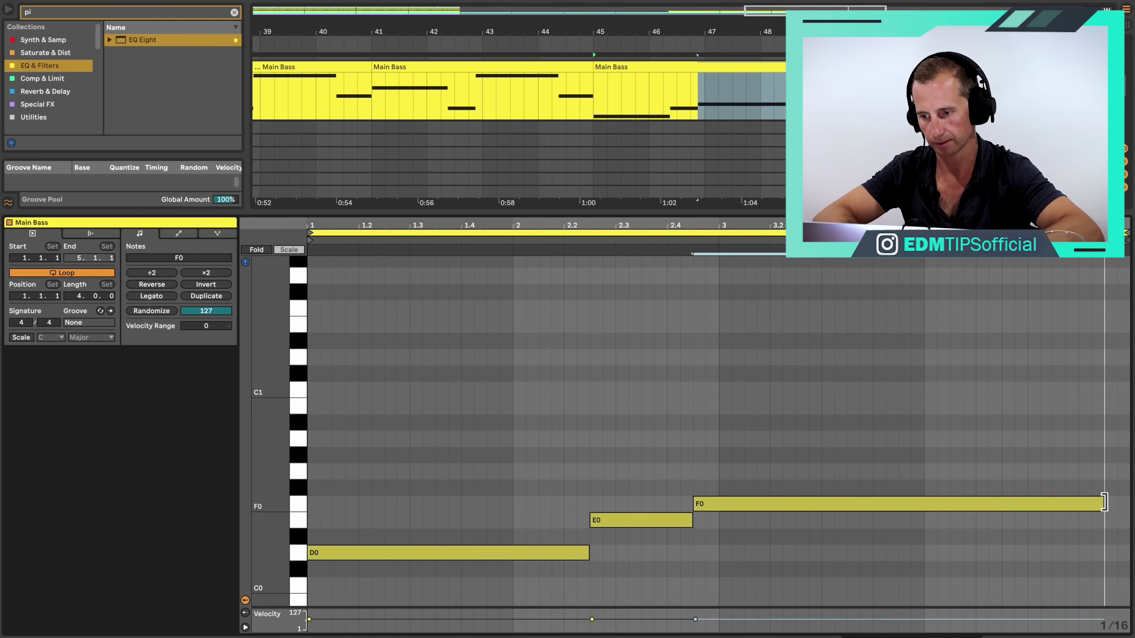
{"action": "left_click", "coordinate": [1125, 501]}
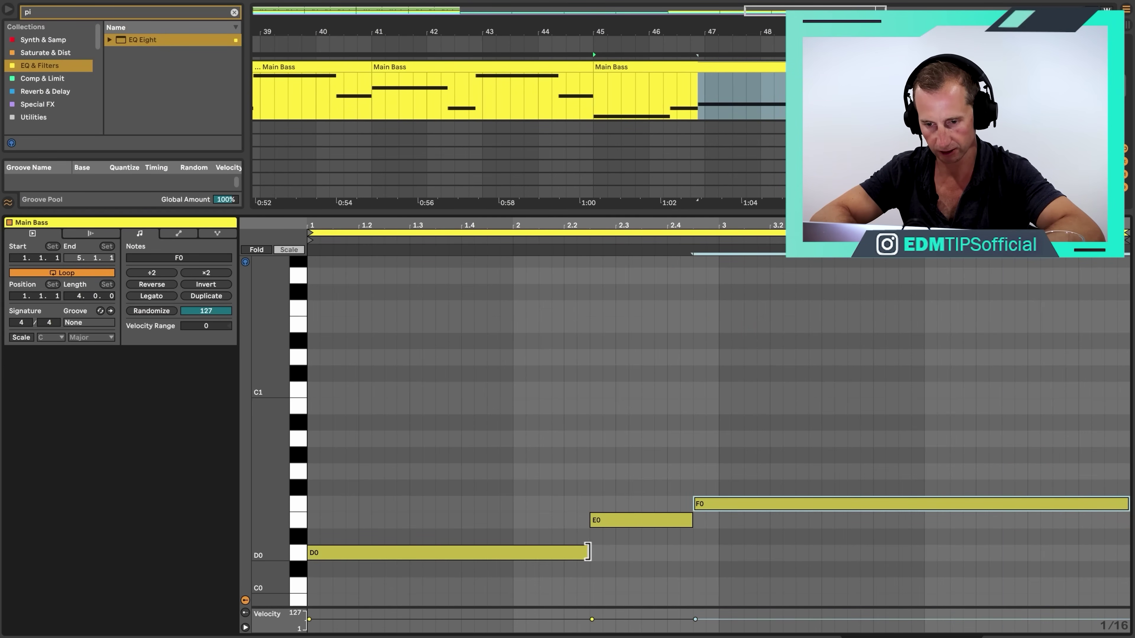
Step: Retime the Main Bass notes so D0 ends and E0 starts at 2.3, and F0 starts at 3
{"action": "left_click_drag", "start_coordinate": [587, 552], "coordinate": [717, 507]}
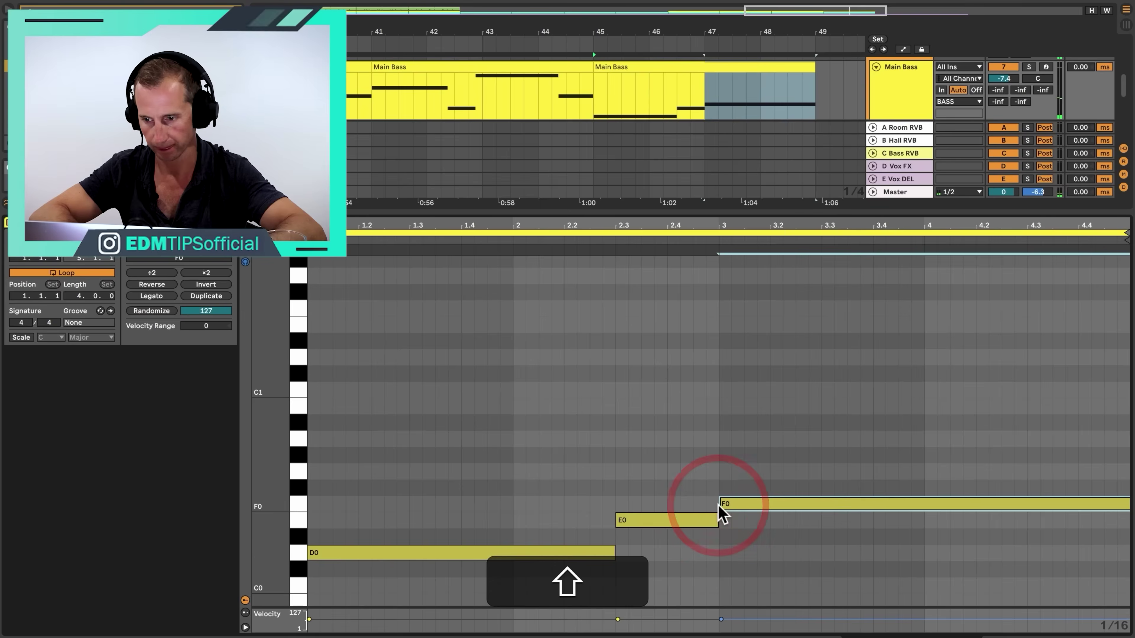
{"action": "key", "text": "shift+Tab"}
Step: Copy the edited Main Bass clip over the deactivated Sub Bass clip at bar 45 and audition the section
{"action": "left_click", "coordinate": [587, 142]}
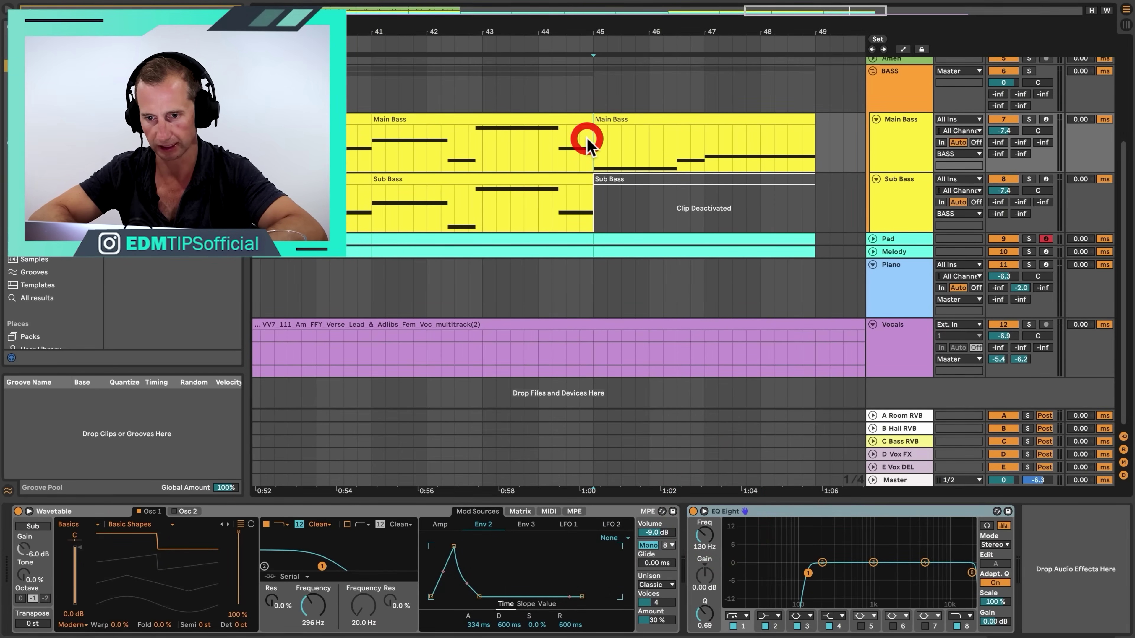
{"action": "key", "text": "space"}
{"action": "left_click_drag", "start_coordinate": [631, 117], "coordinate": [637, 179]}
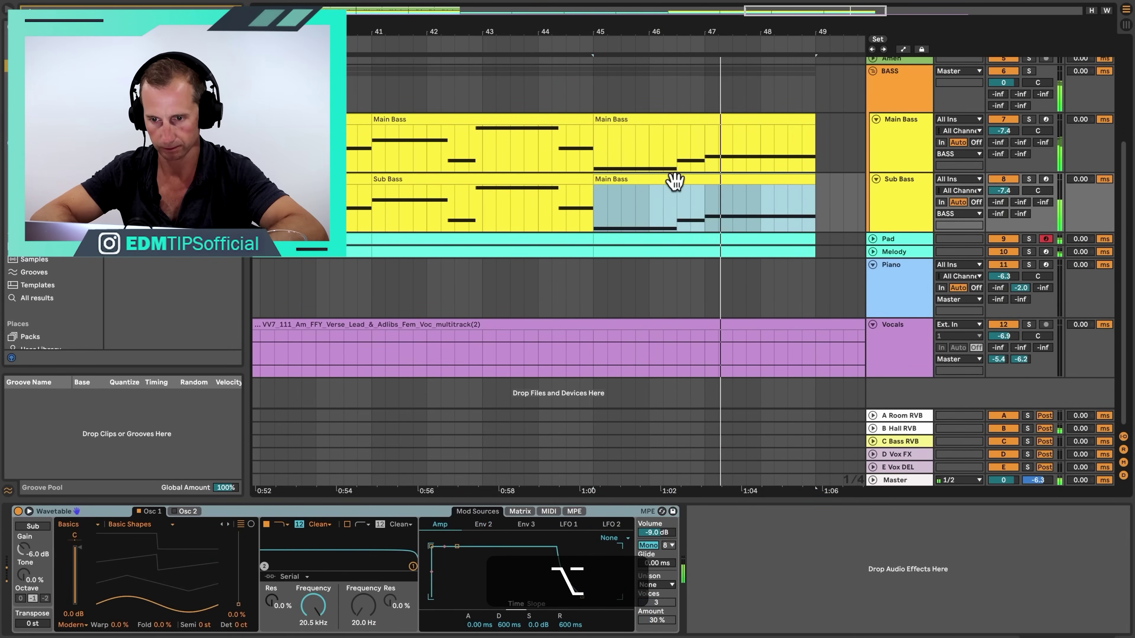
{"action": "scroll", "coordinate": [678, 189], "scroll_direction": "up", "scroll_amount": 1}
{"action": "scroll", "coordinate": [678, 188], "scroll_direction": "left", "scroll_amount": 1}
{"action": "key", "text": "space"}
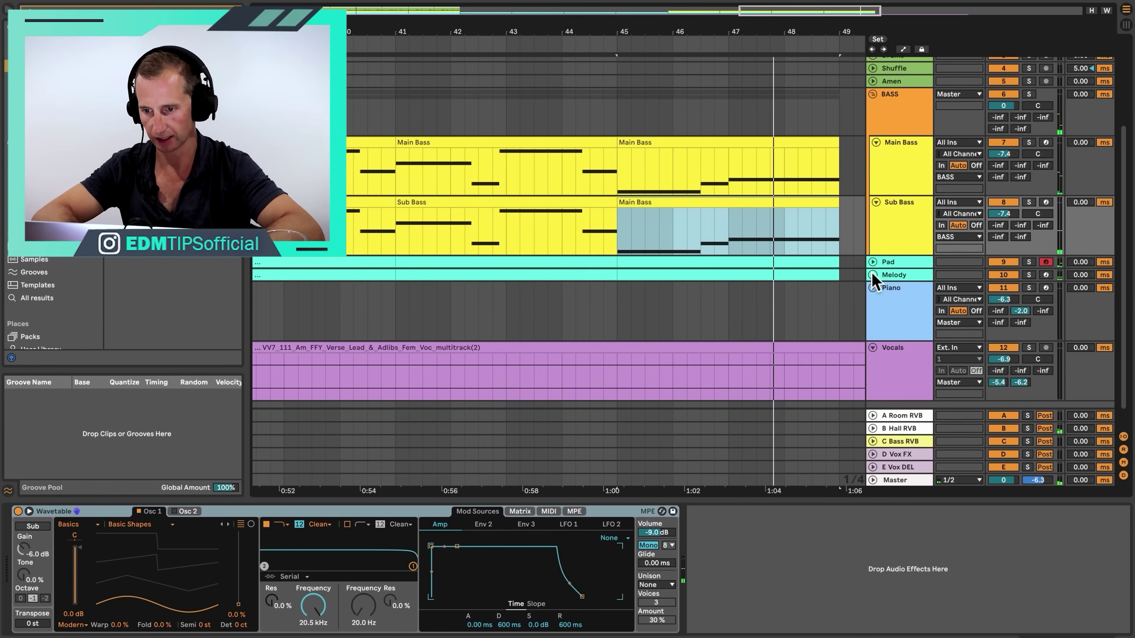
Step: Open the Pad clip at bar 45 and delete all its chord notes above A2
{"action": "left_click", "coordinate": [873, 275]}
{"action": "left_click", "coordinate": [872, 275]}
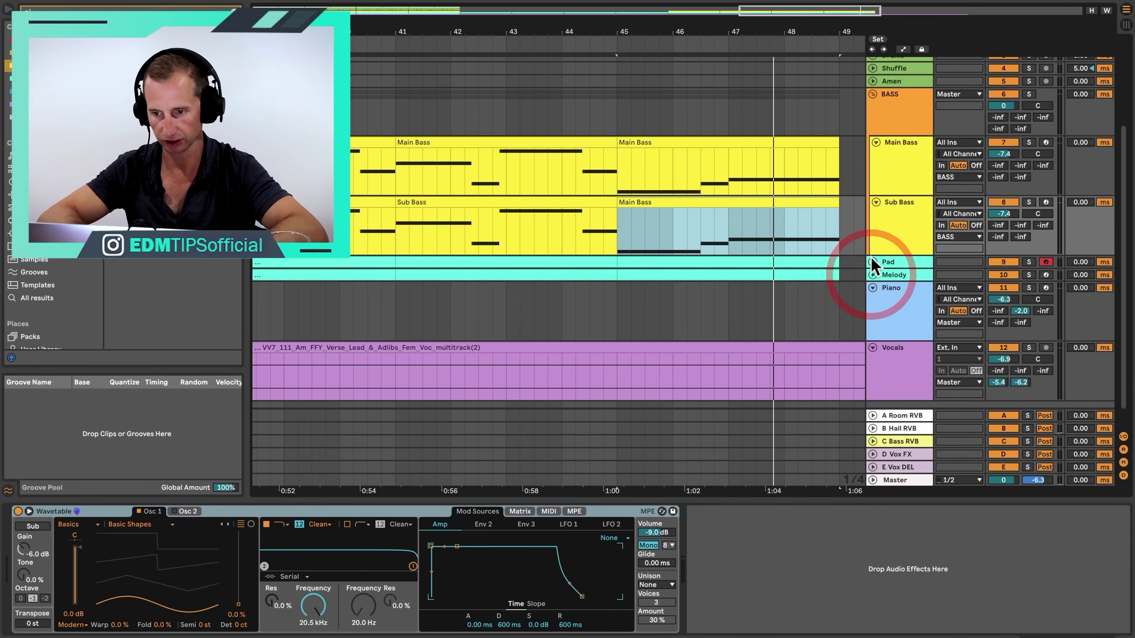
{"action": "left_click", "coordinate": [873, 263]}
{"action": "left_click", "coordinate": [644, 260]}
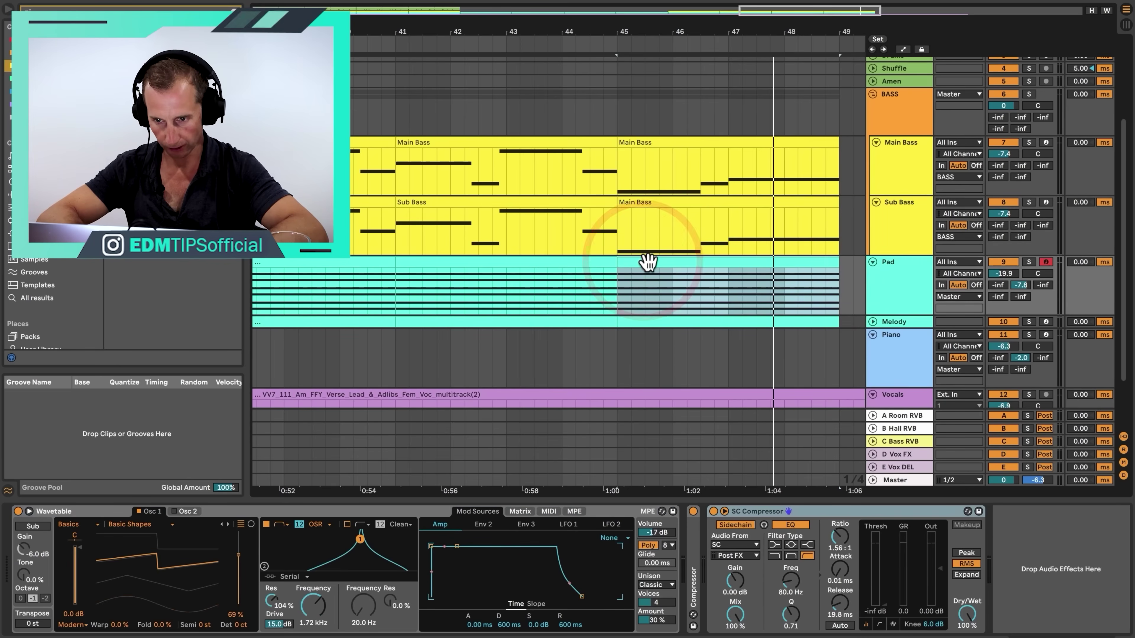
{"action": "double_click", "coordinate": [648, 262]}
{"action": "left_click", "coordinate": [490, 480]}
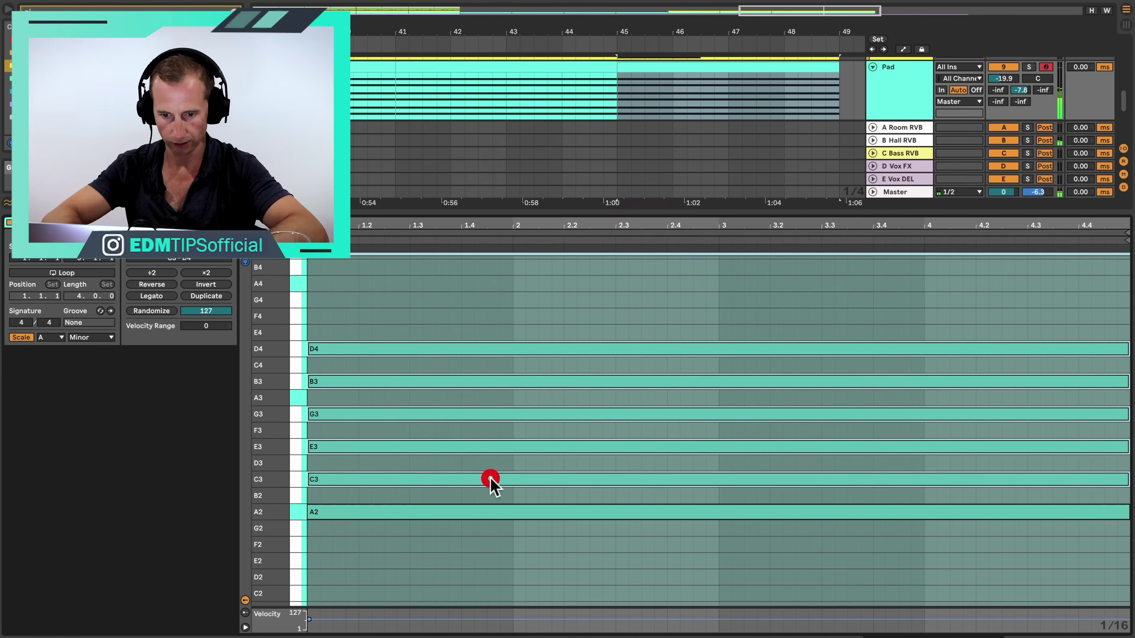
{"action": "key", "text": "BackSpace"}
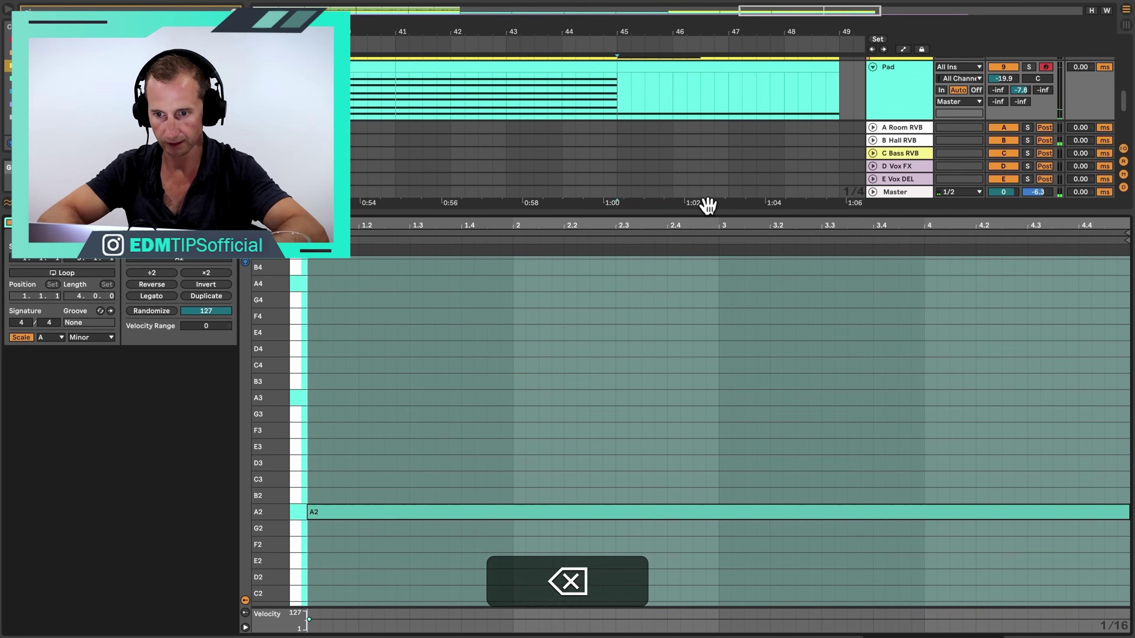
Step: Match the Pad clip's root notes to the bassline: D2 until 2.3, E2 until 3, and F2 to the clip end
{"action": "scroll", "coordinate": [704, 68], "scroll_direction": "up", "scroll_amount": 3}
{"action": "left_click", "coordinate": [706, 69]}
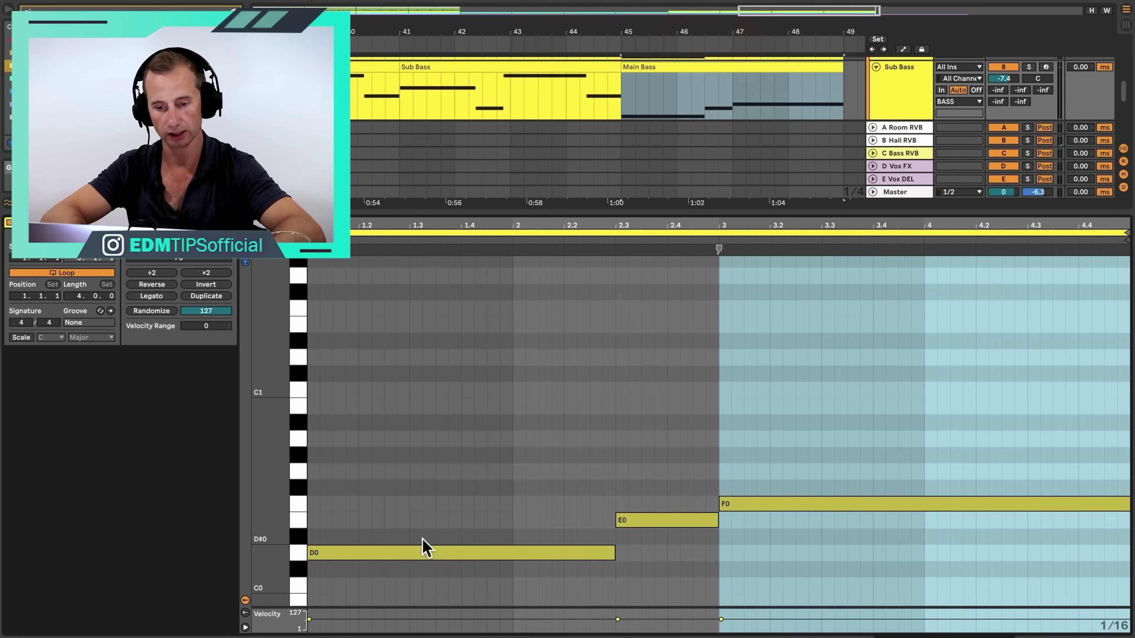
{"action": "left_click", "coordinate": [423, 553]}
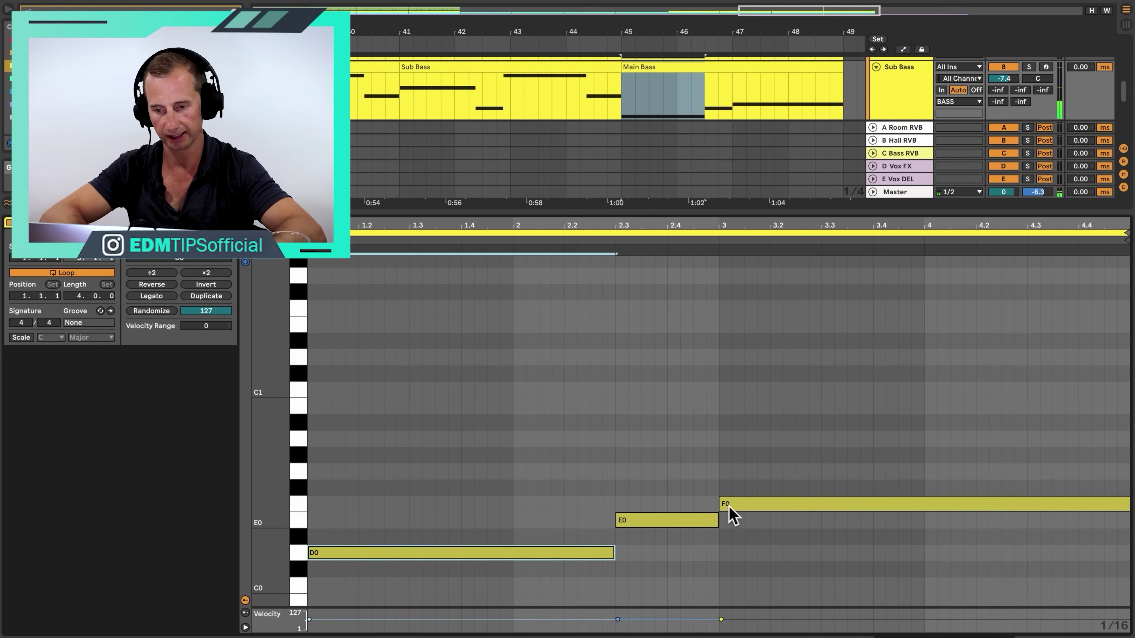
{"action": "key", "text": "shift+Tab"}
{"action": "double_click", "coordinate": [659, 192]}
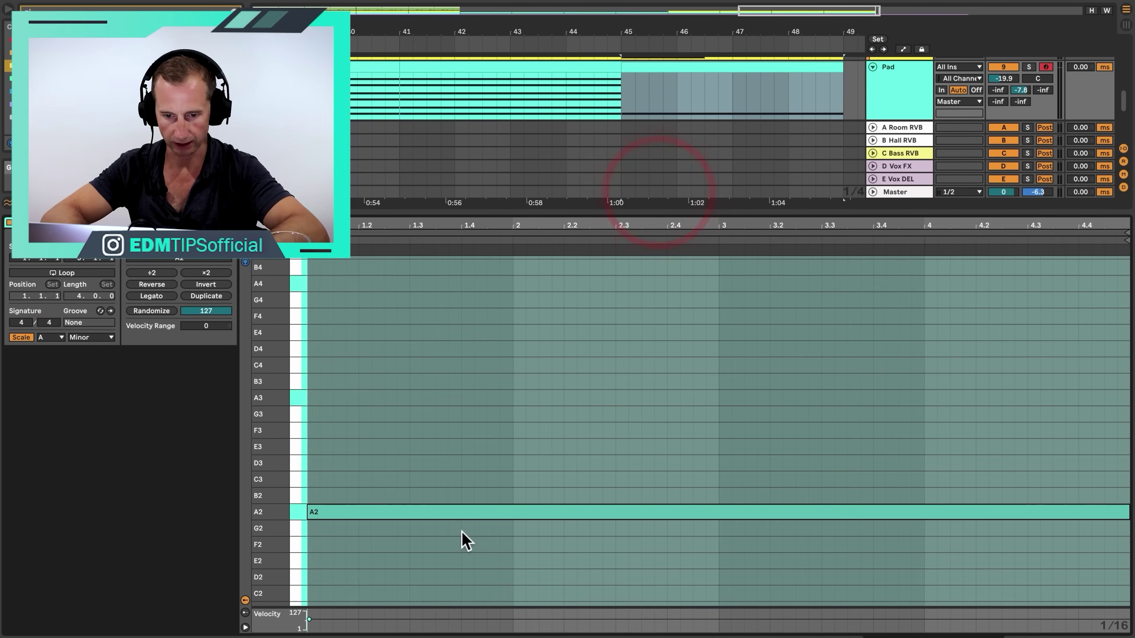
{"action": "left_click_drag", "start_coordinate": [452, 514], "coordinate": [457, 578]}
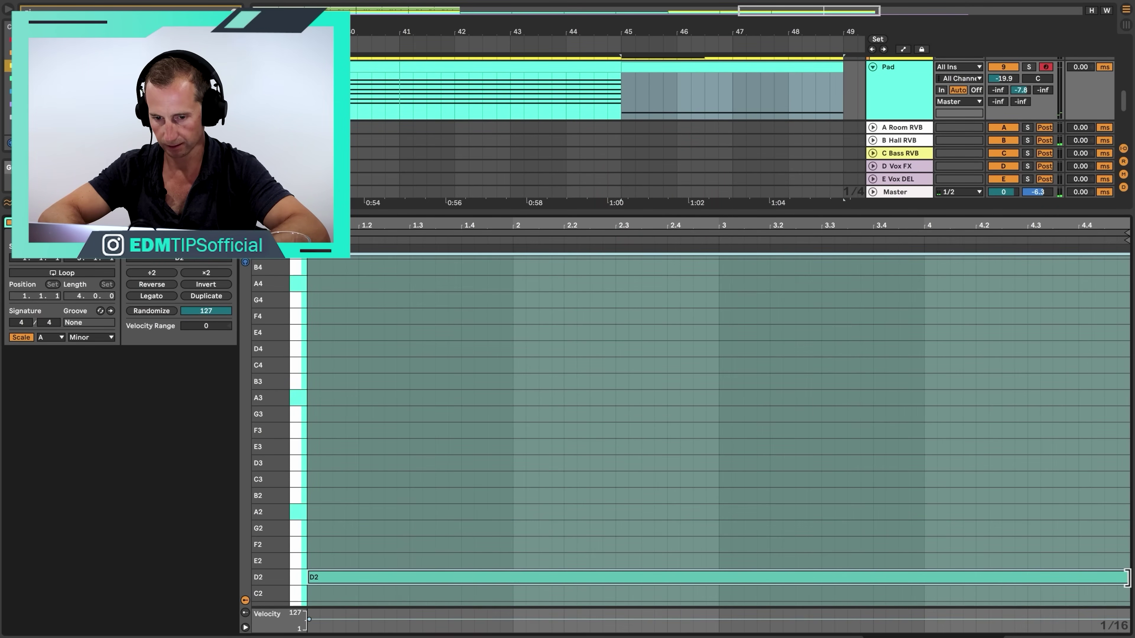
{"action": "left_click_drag", "start_coordinate": [1126, 577], "coordinate": [1061, 553]}
{"action": "key", "text": "space"}
{"action": "double_click", "coordinate": [619, 561]}
Step: Stack F2, A2, C3, E3 and G3 above the D2 note in the Pad clip
{"action": "left_click", "coordinate": [440, 584]}
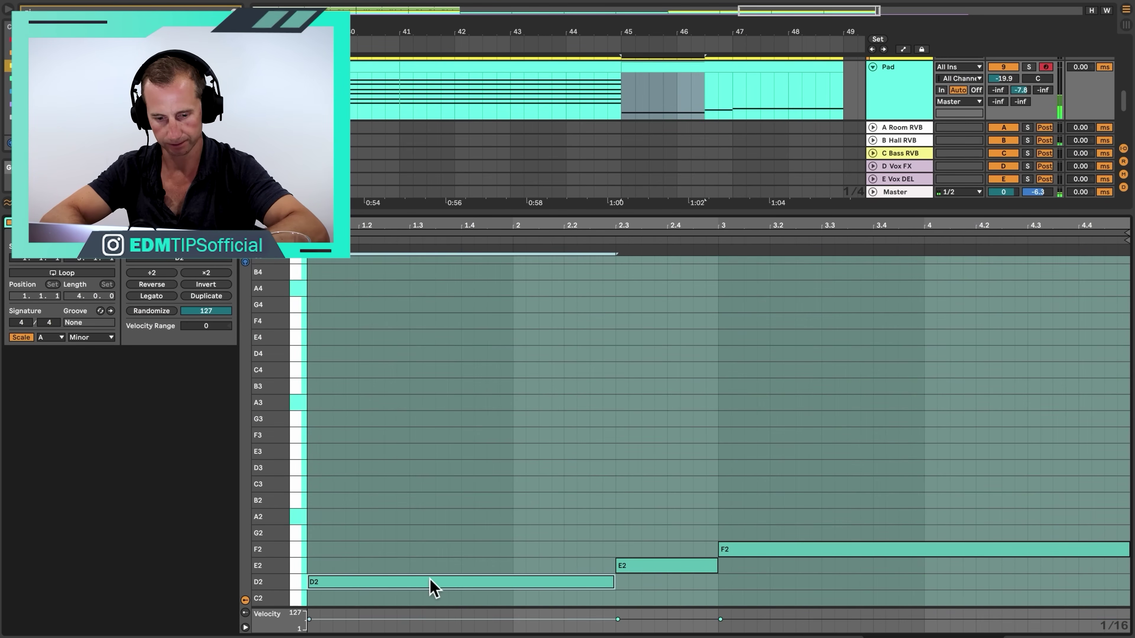
{"action": "left_click_drag", "start_coordinate": [430, 566], "coordinate": [429, 419]}
{"action": "key", "text": "alt+space"}
{"action": "left_click", "coordinate": [426, 418]}
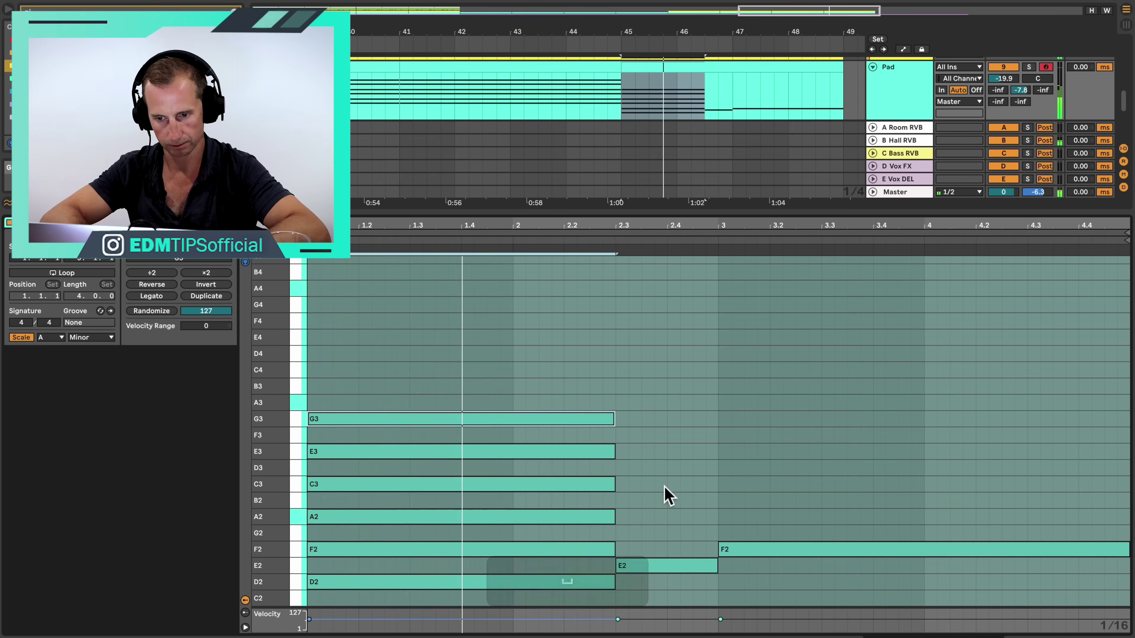
Step: Stack A2, C3, E3, G3 and B3 above the E2 note, and A2 through D4 in thirds above the last F2
{"action": "left_click", "coordinate": [660, 566]}
{"action": "key", "text": "alt+space"}
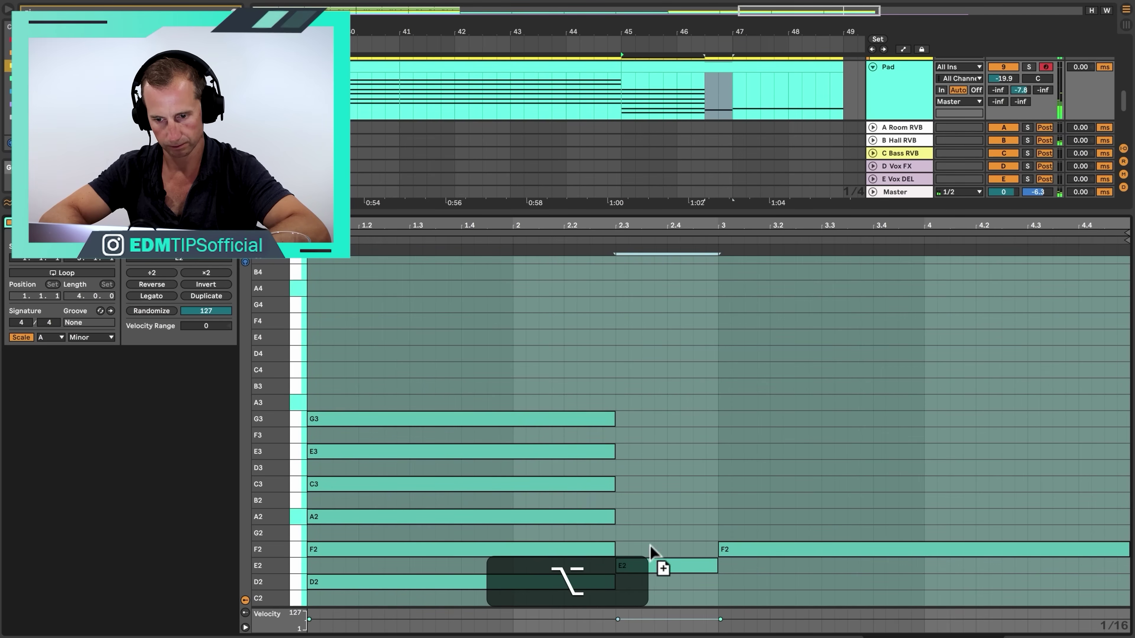
{"action": "left_click_drag", "start_coordinate": [650, 545], "coordinate": [650, 389]}
{"action": "key", "text": "Up"}
{"action": "key", "text": "Up"}
{"action": "key", "text": "alt+space"}
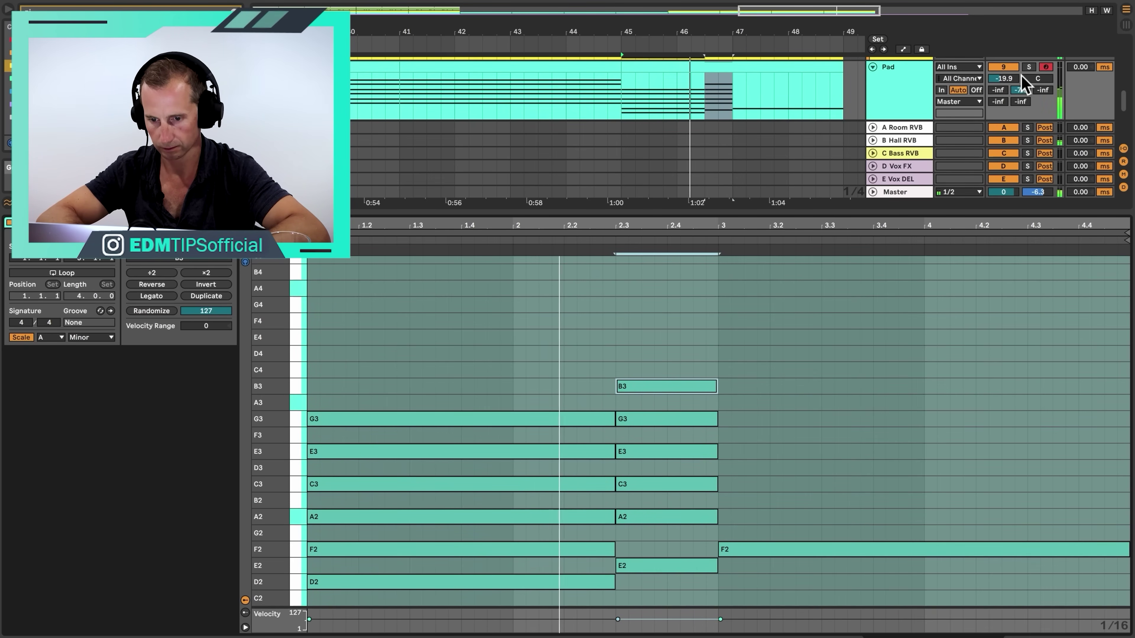
{"action": "left_click_drag", "start_coordinate": [772, 549], "coordinate": [768, 452]}
{"action": "left_click_drag", "start_coordinate": [769, 453], "coordinate": [768, 353]}
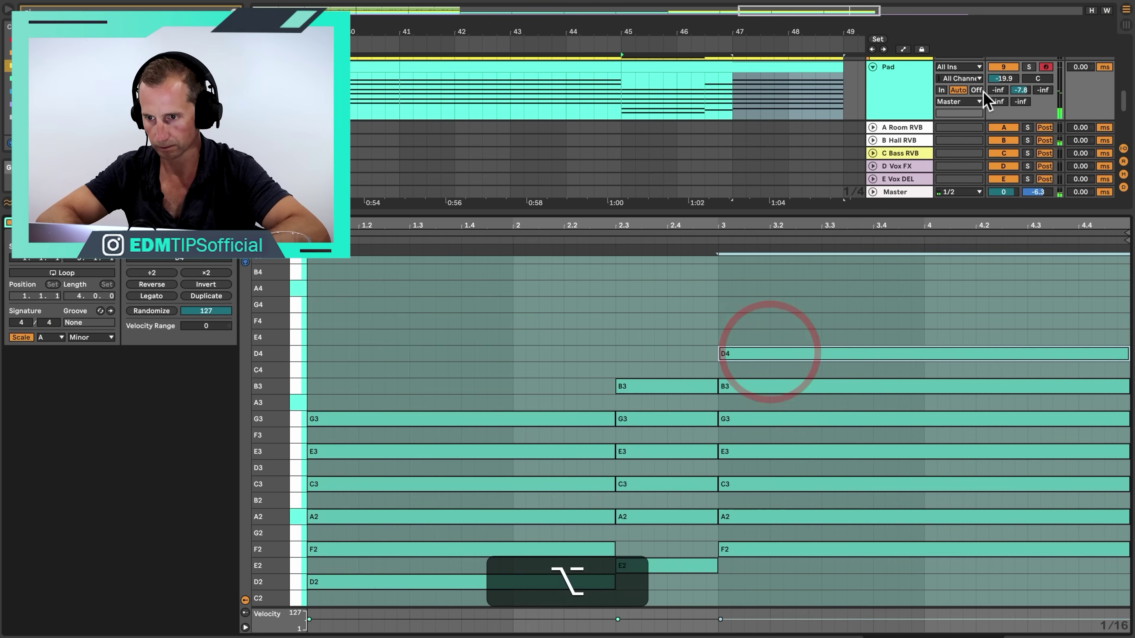
Step: Solo the Pad track, audition the new chords from bar 45, and unsolo it to hear the full mix
{"action": "left_click", "coordinate": [1028, 66]}
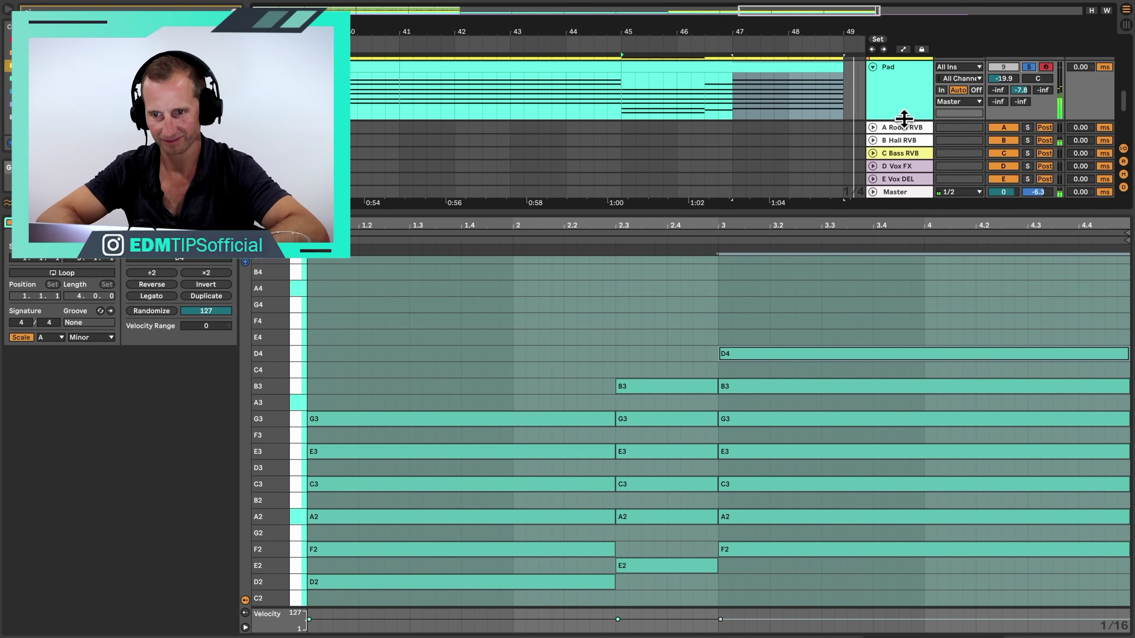
{"action": "key", "text": "space"}
{"action": "left_click", "coordinate": [626, 105]}
{"action": "key", "text": "shift+Tab"}
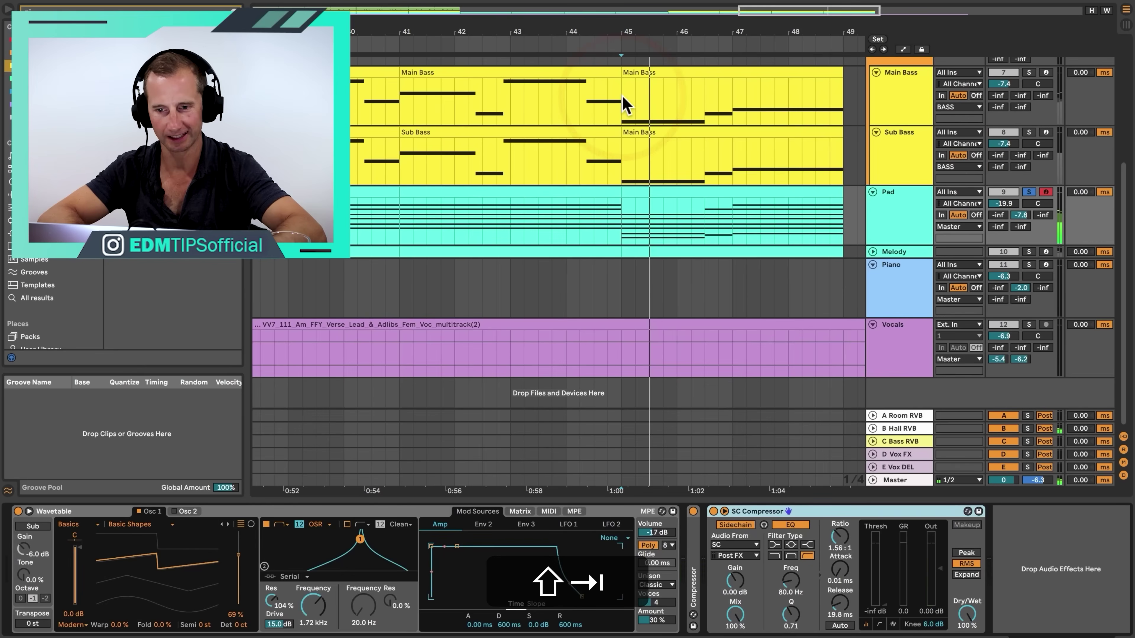
{"action": "left_click_drag", "start_coordinate": [841, 11], "coordinate": [842, 2]}
{"action": "key", "text": "space"}
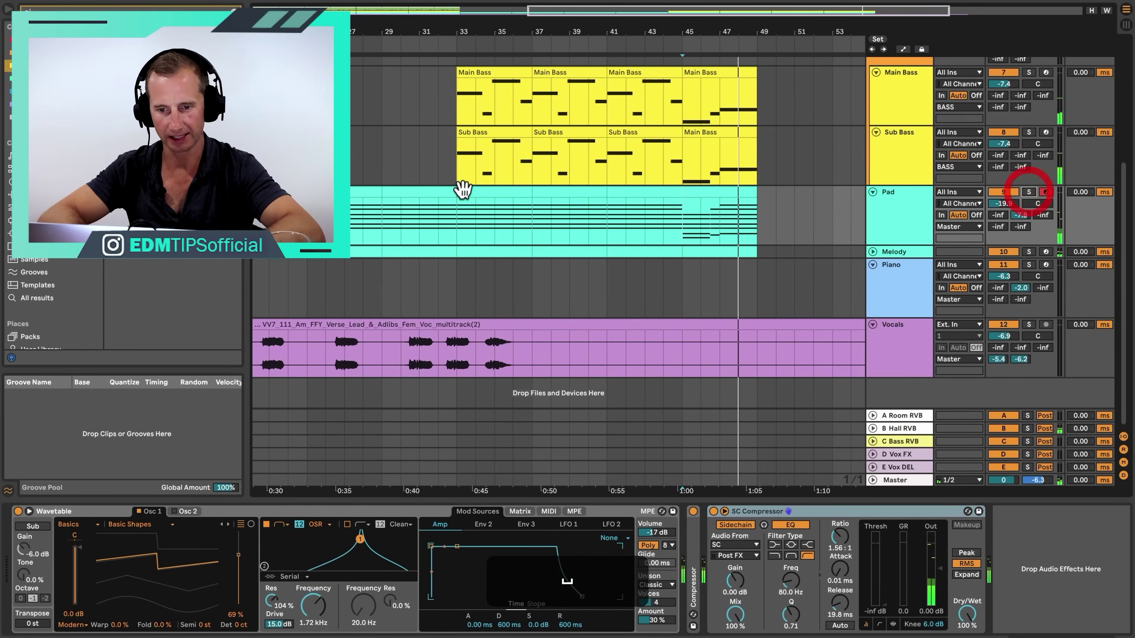
Step: Set the Pad's Wavetable volume to -11 dB and its filter frequency to 265 Hz during playback
{"action": "left_click", "coordinate": [455, 204]}
{"action": "key", "text": "space"}
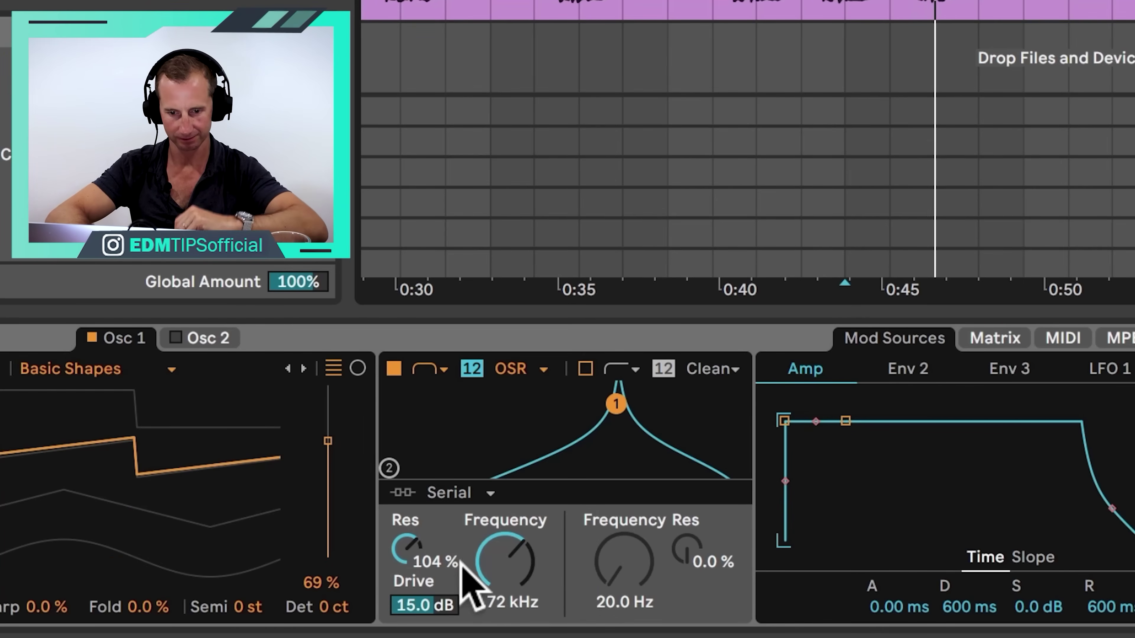
{"action": "left_click_drag", "start_coordinate": [277, 594], "coordinate": [292, 596]}
{"action": "left_click_drag", "start_coordinate": [509, 559], "coordinate": [517, 568]}
{"action": "key", "text": "super+z"}
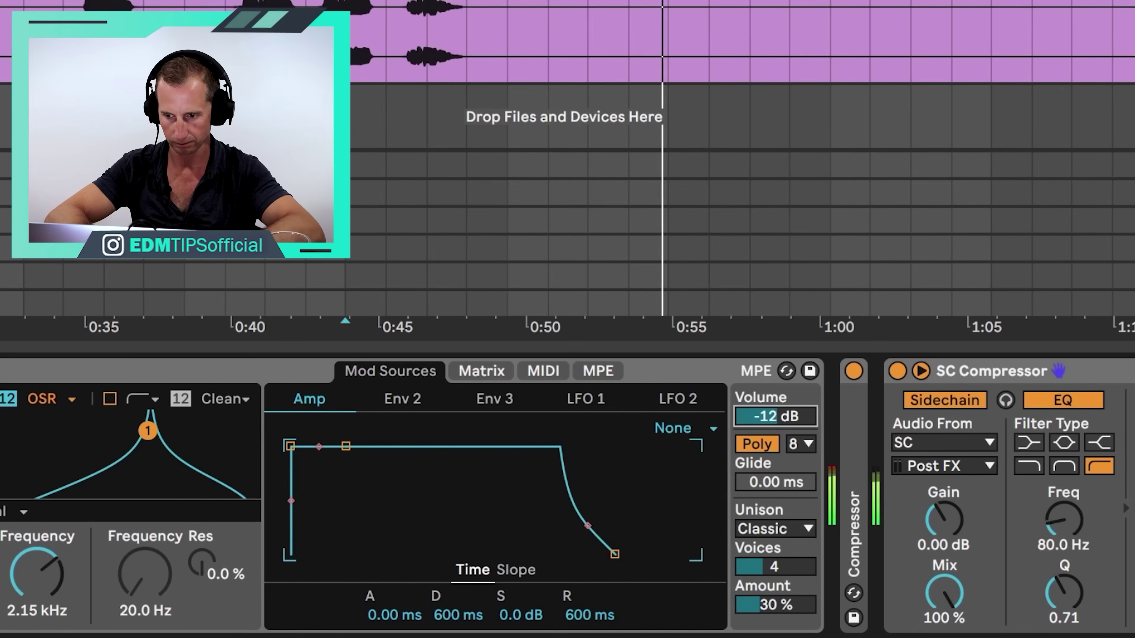
{"action": "mouse_move", "coordinate": [229, 573]}
{"action": "left_mouse_down"}
{"action": "mouse_move", "coordinate": [229, 564]}
{"action": "mouse_move", "coordinate": [229, 578]}
{"action": "left_mouse_up"}
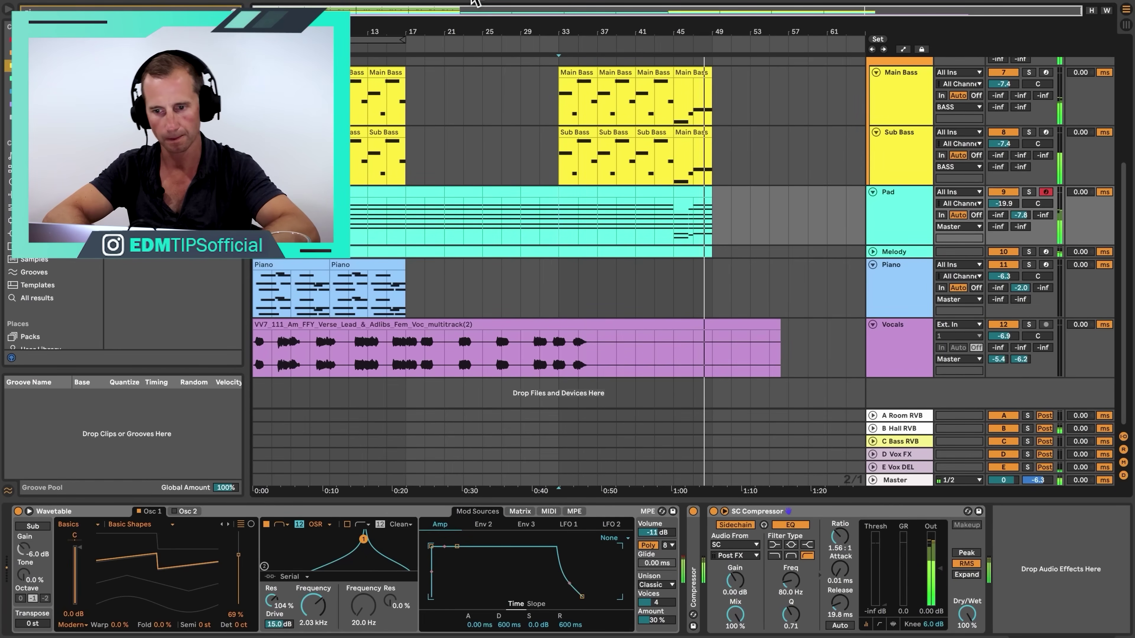
{"action": "key", "text": "space"}
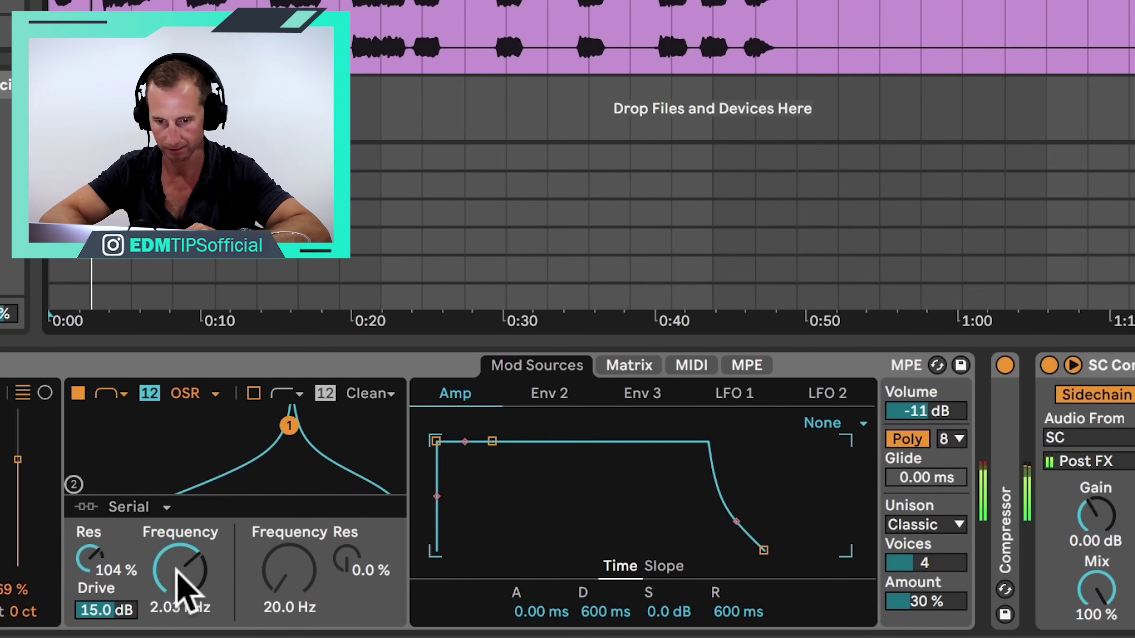
{"action": "left_click_drag", "start_coordinate": [183, 590], "coordinate": [183, 599]}
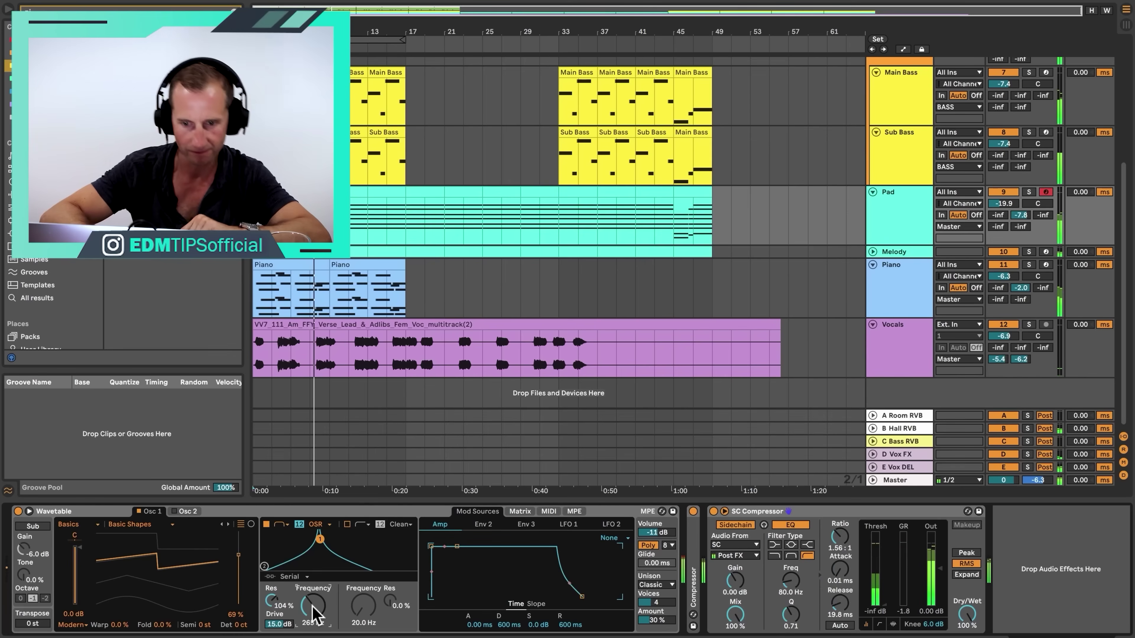
Step: Set the Piano track volume to -6.5 dB and the Vocals track volume to -6.4 dB
{"action": "left_click_drag", "start_coordinate": [999, 276], "coordinate": [999, 279]}
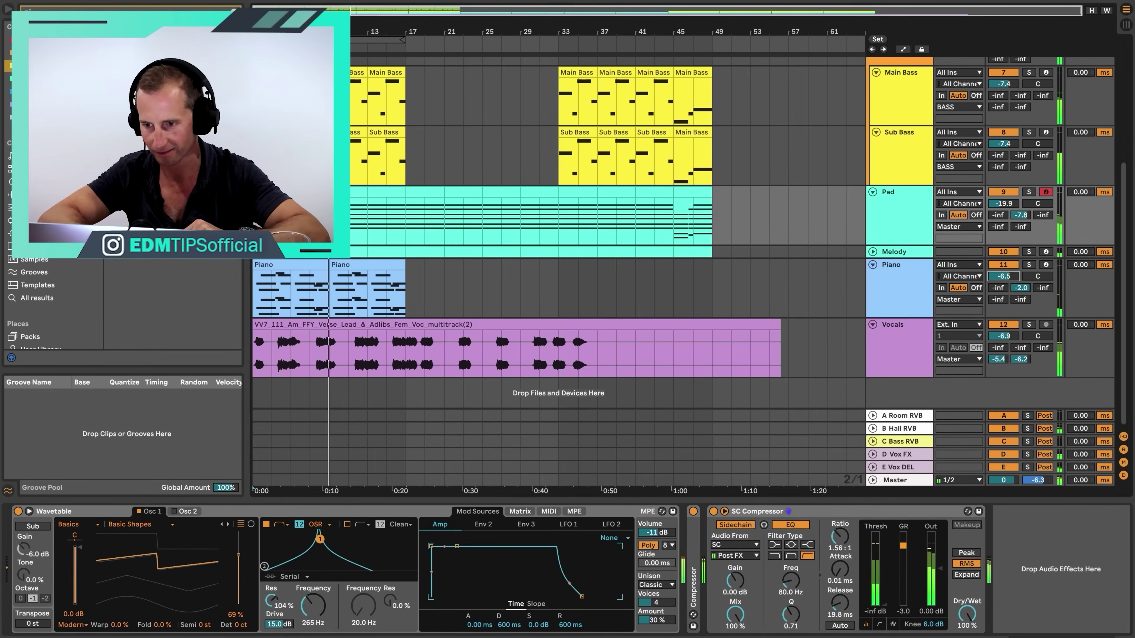
{"action": "left_click", "coordinate": [920, 286]}
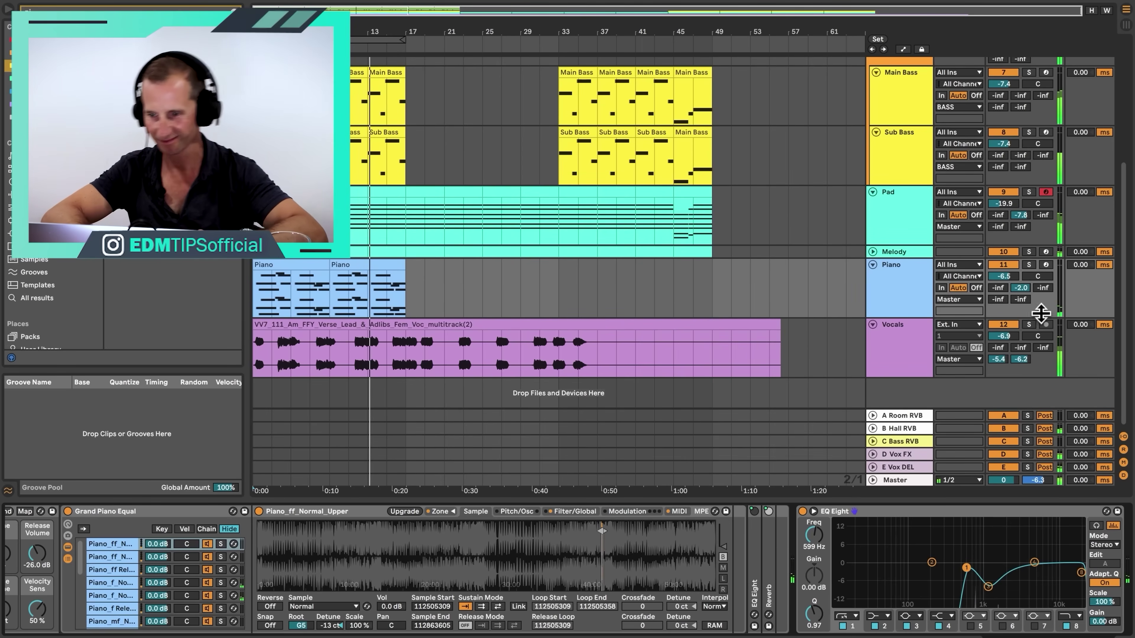
{"action": "left_click_drag", "start_coordinate": [1009, 335], "coordinate": [1009, 332]}
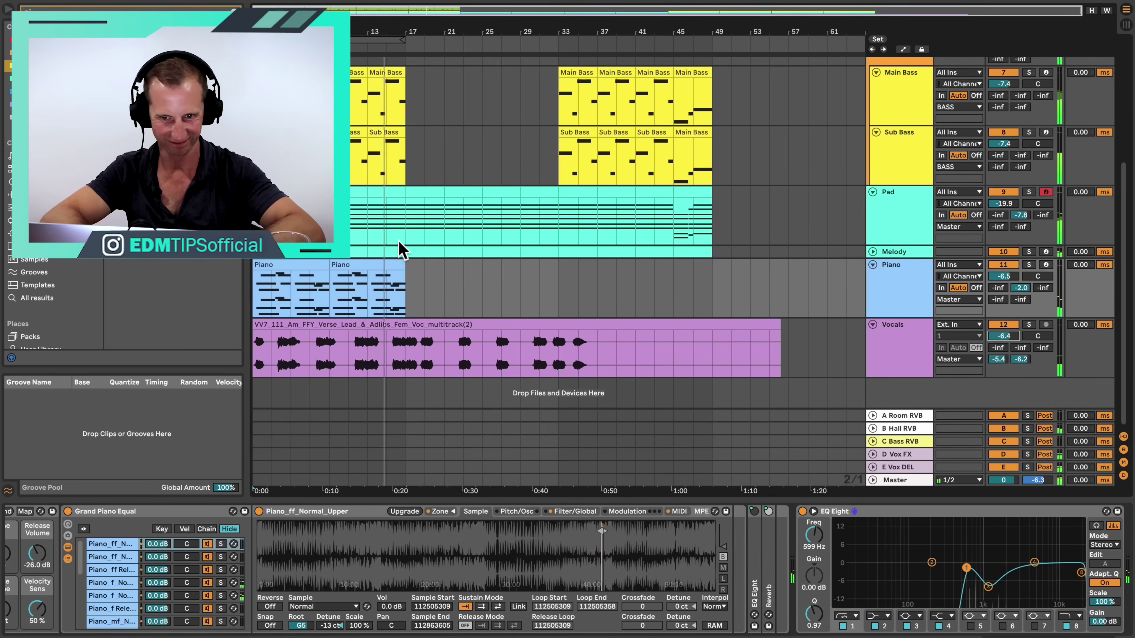
Step: Set the Pad's Wavetable filter frequency to 798 Hz
{"action": "left_click", "coordinate": [900, 216]}
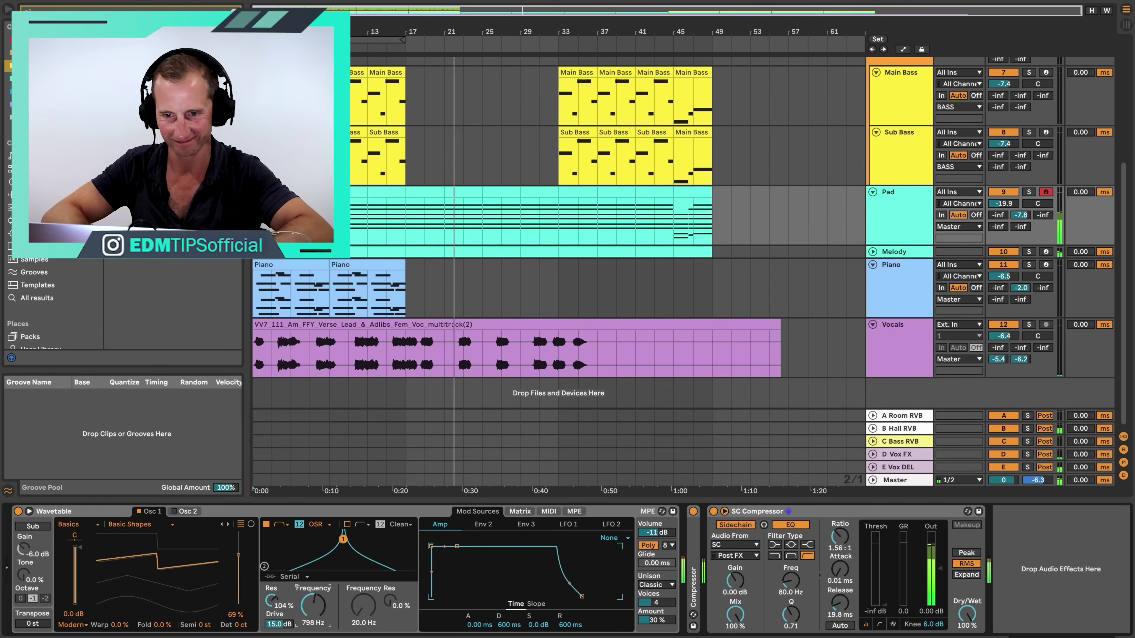
Step: Copy the last eight bars of Amen break clips to bar 25 on the Amen track
{"action": "scroll", "coordinate": [474, 188], "scroll_direction": "up", "scroll_amount": 5}
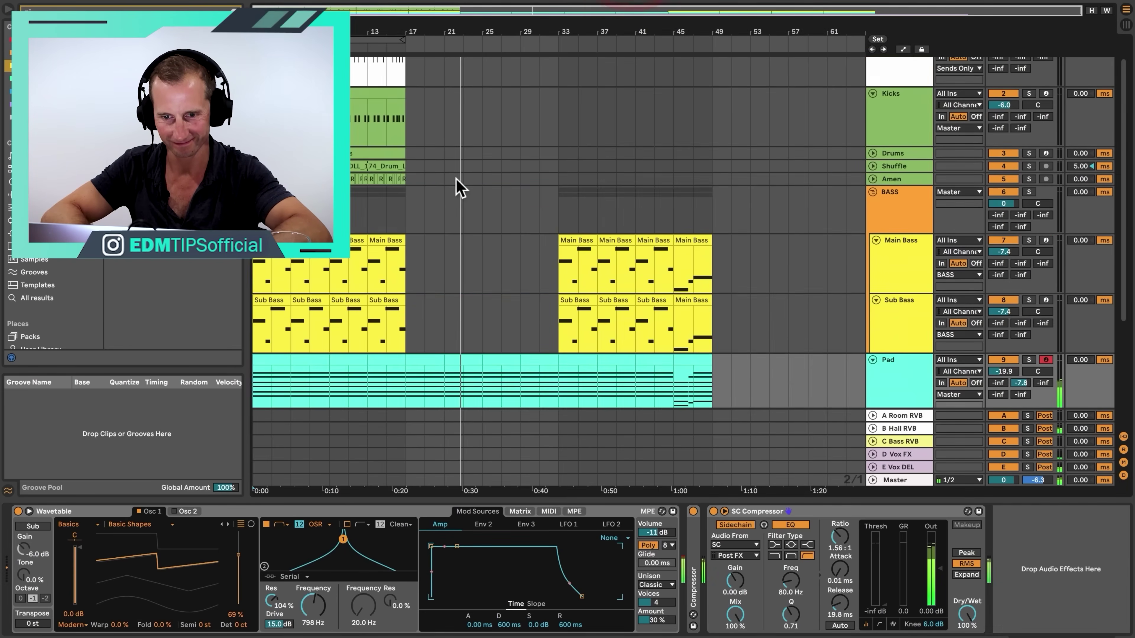
{"action": "left_click", "coordinate": [355, 179]}
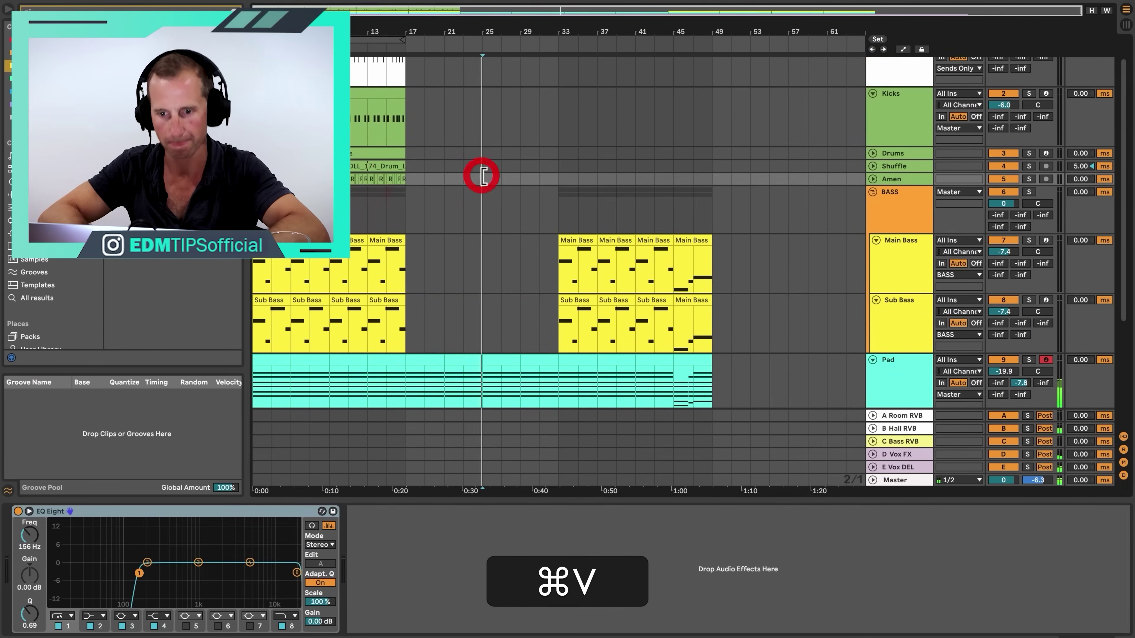
{"action": "key", "text": "super+v"}
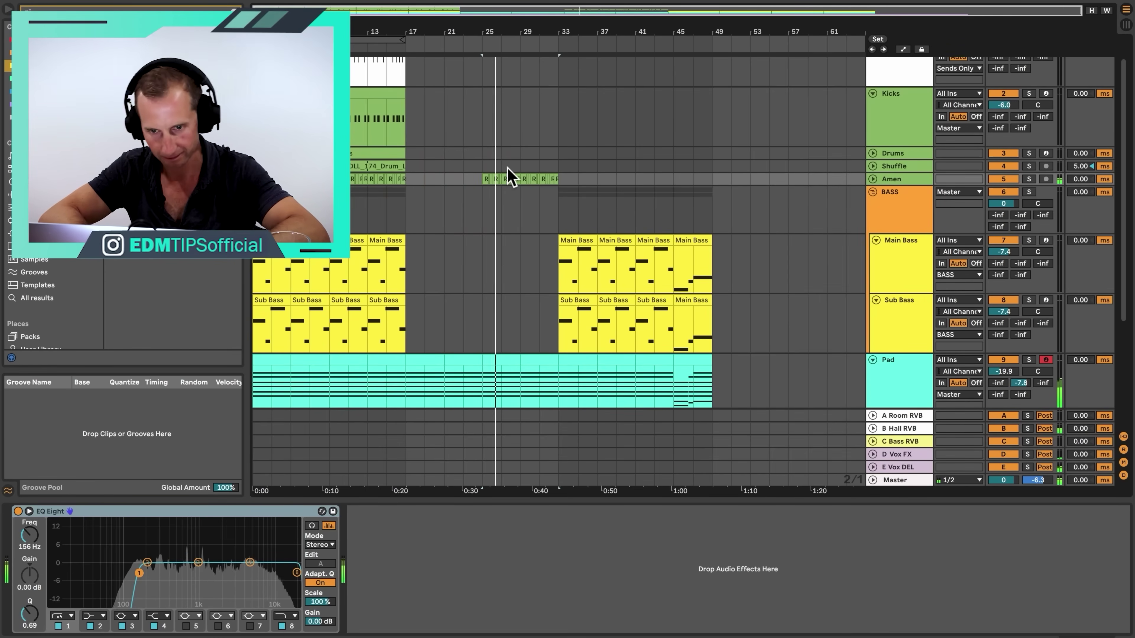
Step: Extend the first copied Amen break clip from bar 25 to bar 33 over the chopped slices and audition it
{"action": "left_click_drag", "start_coordinate": [499, 35], "coordinate": [501, 40]}
{"action": "key", "text": "space"}
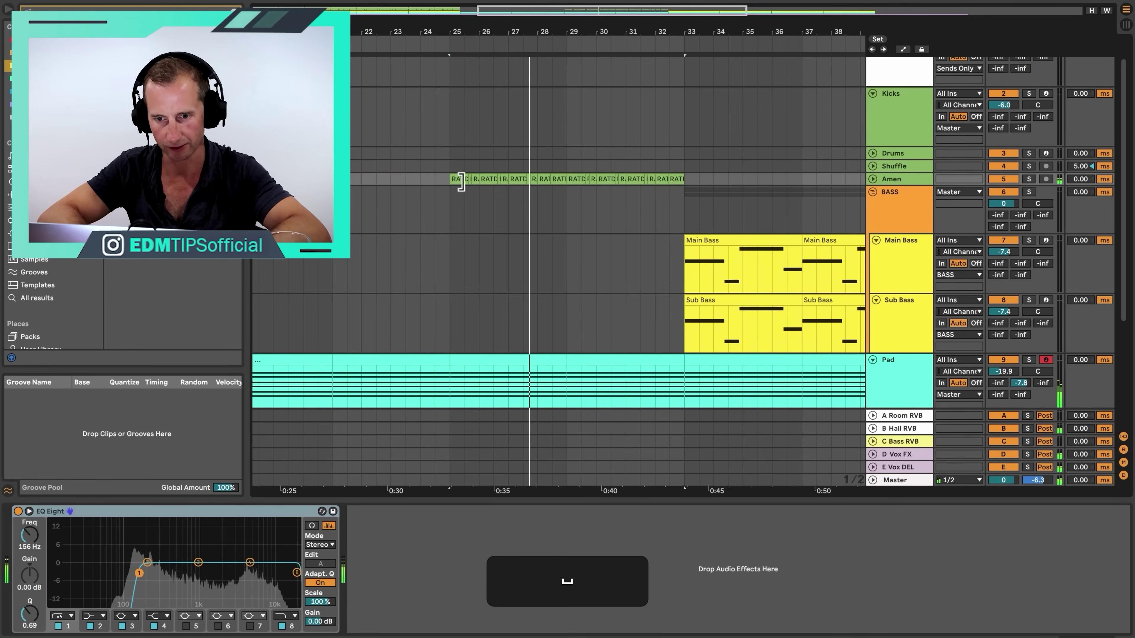
{"action": "left_click", "coordinate": [462, 179]}
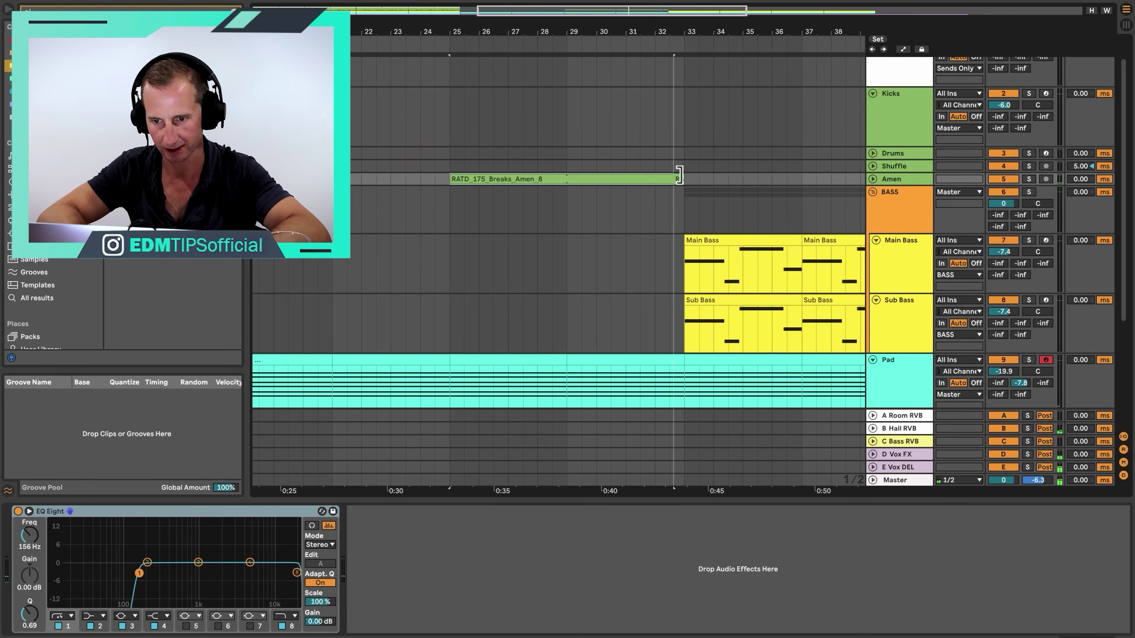
{"action": "key", "text": "space"}
{"action": "left_click_drag", "start_coordinate": [488, 39], "coordinate": [489, 32]}
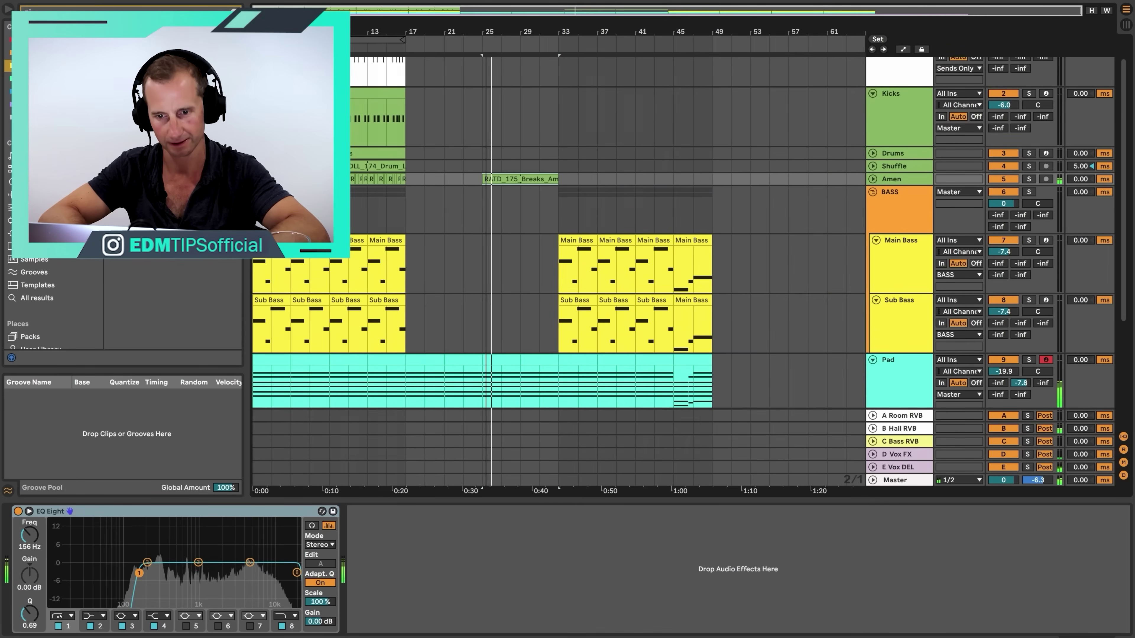
Step: Try raising the low cut in the Amen track's EQ Eight to 3.03 kHz, and undo the EQ changes
{"action": "left_click", "coordinate": [919, 179]}
{"action": "left_click_drag", "start_coordinate": [139, 573], "coordinate": [164, 556]}
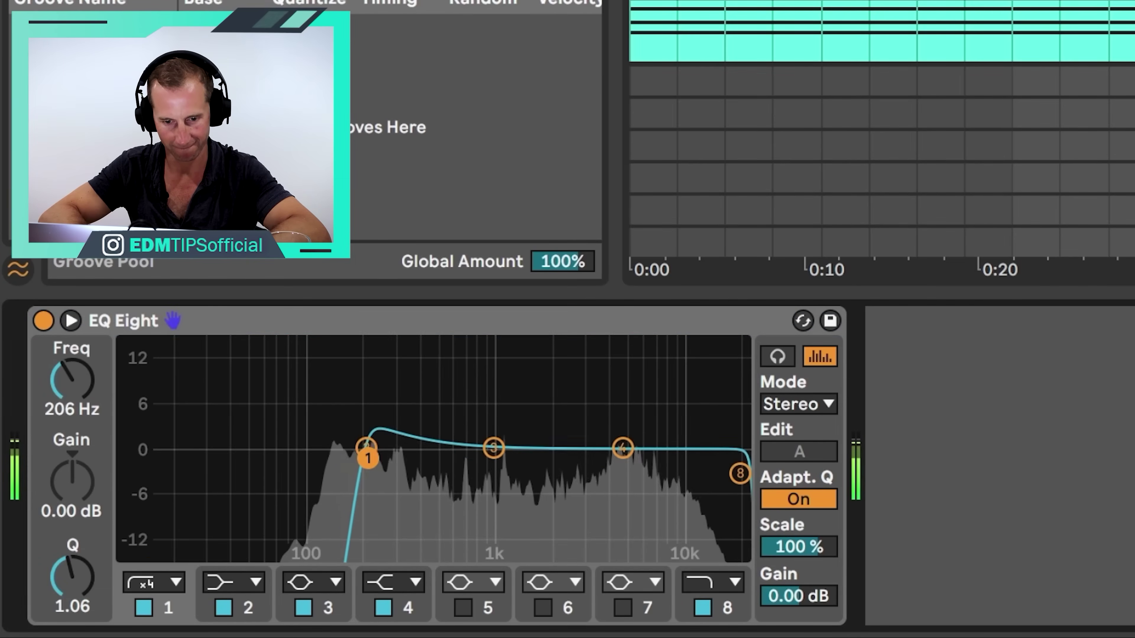
{"action": "left_click_drag", "start_coordinate": [409, 434], "coordinate": [581, 390]}
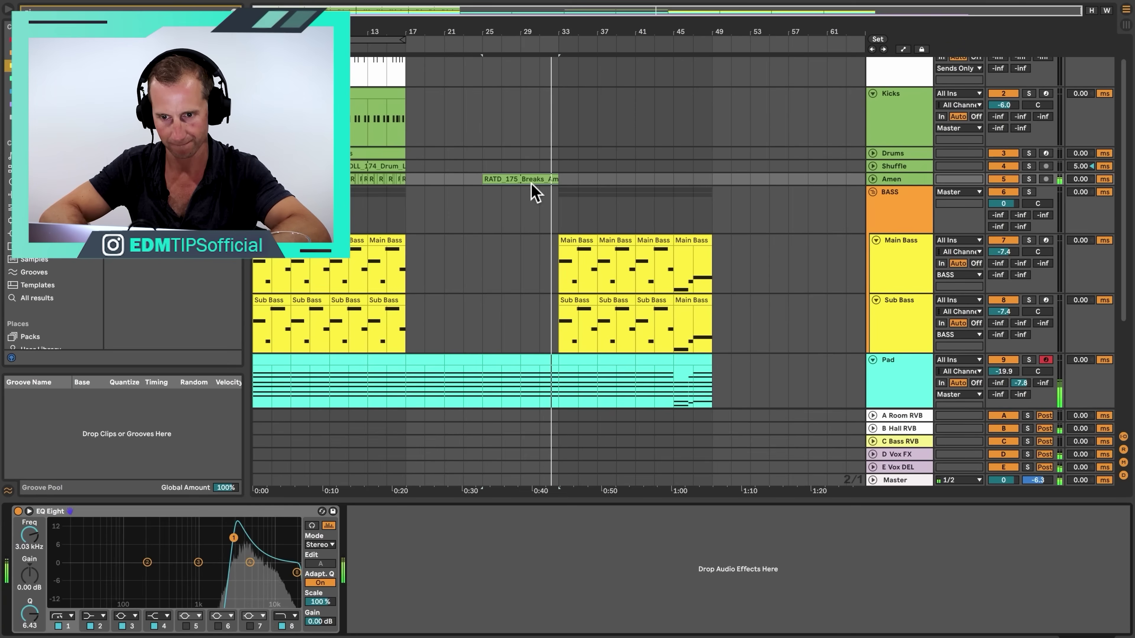
{"action": "left_click", "coordinate": [532, 180]}
{"action": "key", "text": "super+d"}
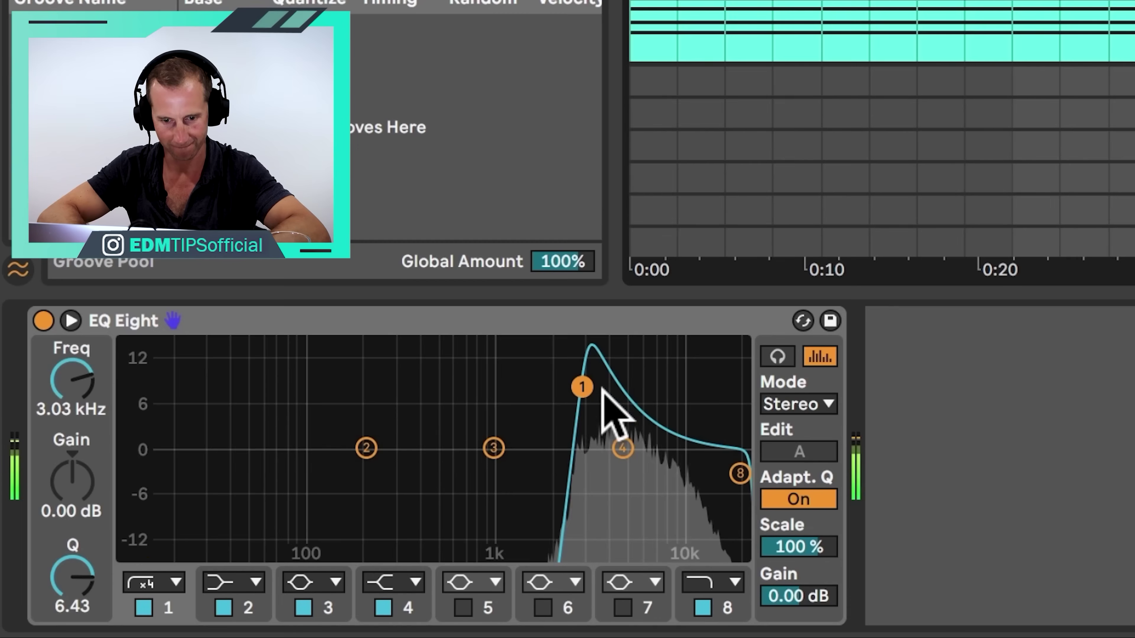
{"action": "left_click_drag", "start_coordinate": [582, 387], "coordinate": [379, 436]}
{"action": "left_click_drag", "start_coordinate": [740, 474], "coordinate": [666, 405]}
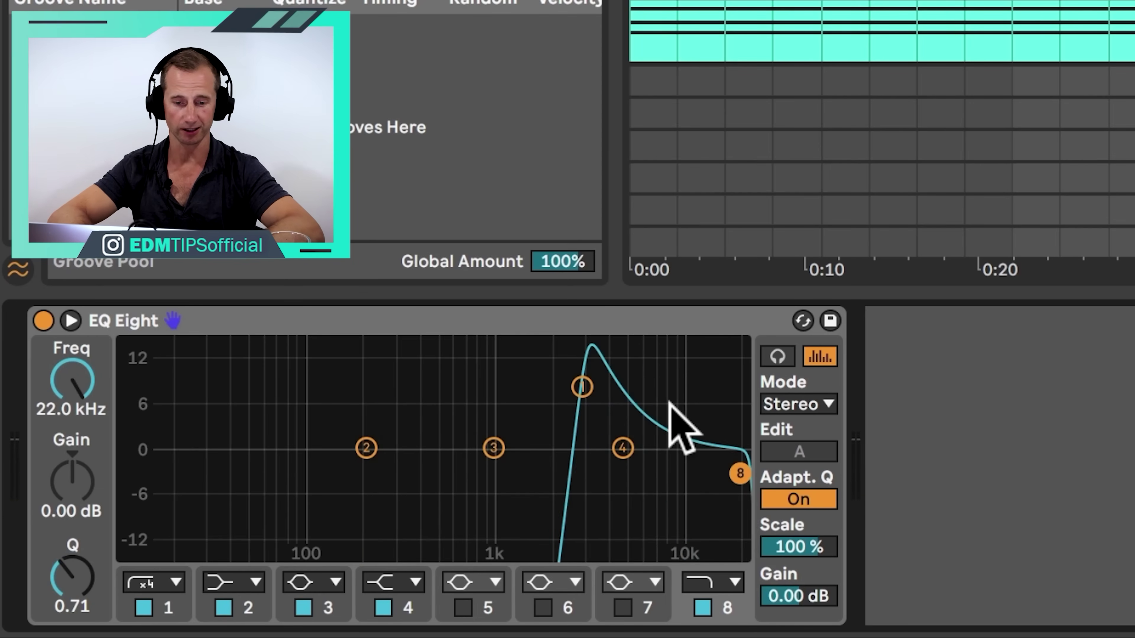
{"action": "key", "text": "super+z"}
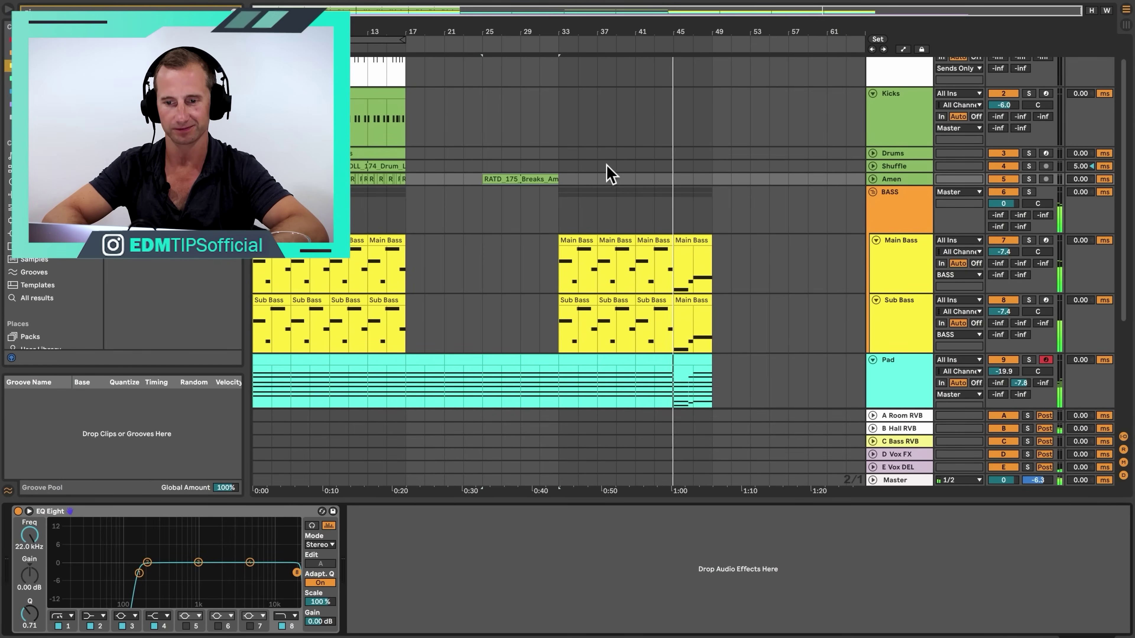
Step: Duplicate the extended Amen break clip to bars 41–49 and play the arrangement from the start
{"action": "left_click_drag", "start_coordinate": [540, 179], "coordinate": [698, 182]}
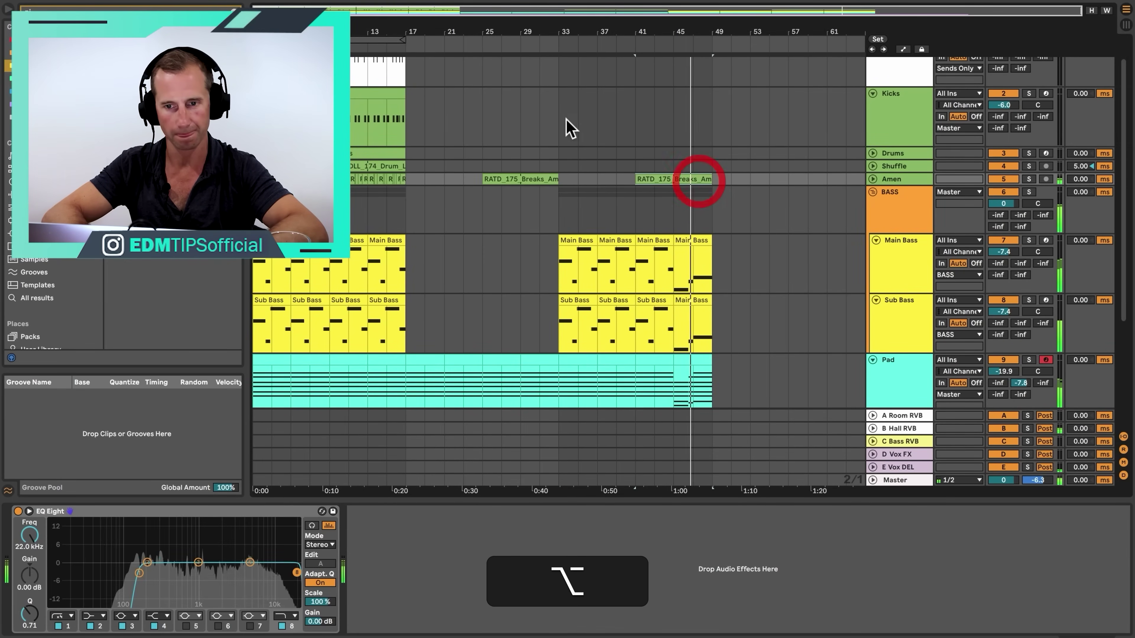
{"action": "double_click", "coordinate": [470, 1]}
{"action": "key", "text": "space"}
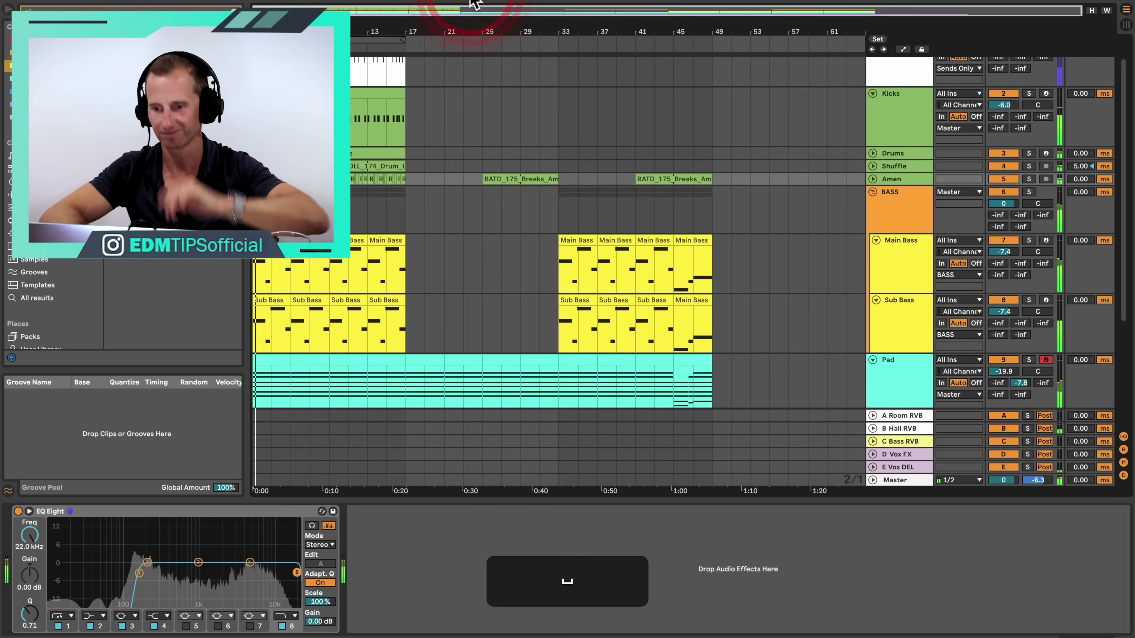
{"action": "scroll", "coordinate": [891, 233], "scroll_direction": "down", "scroll_amount": 5}
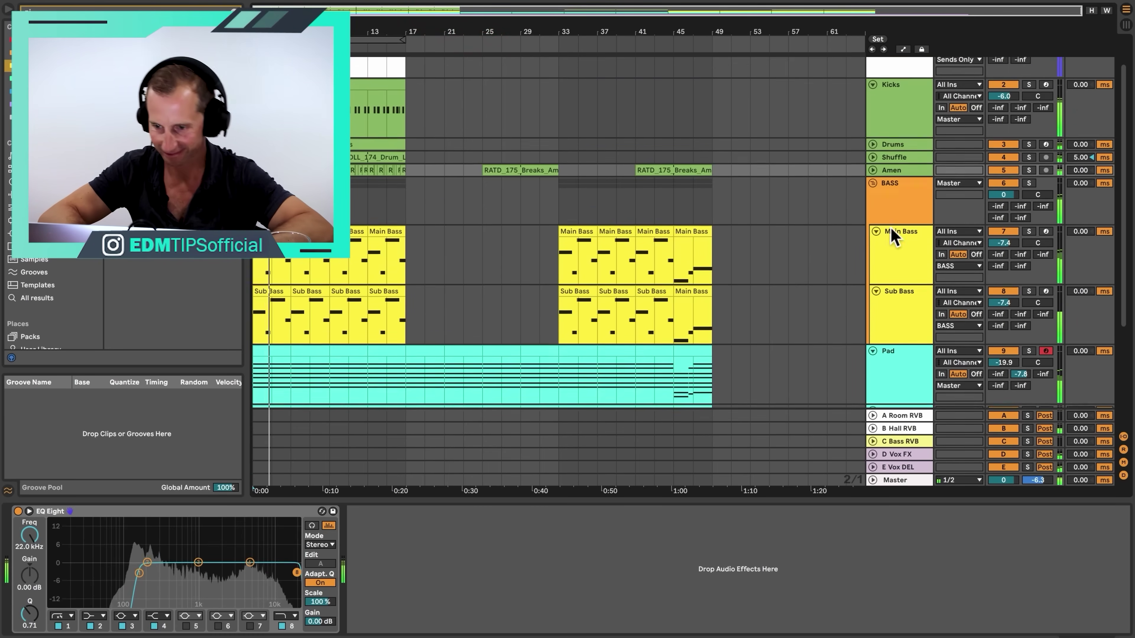